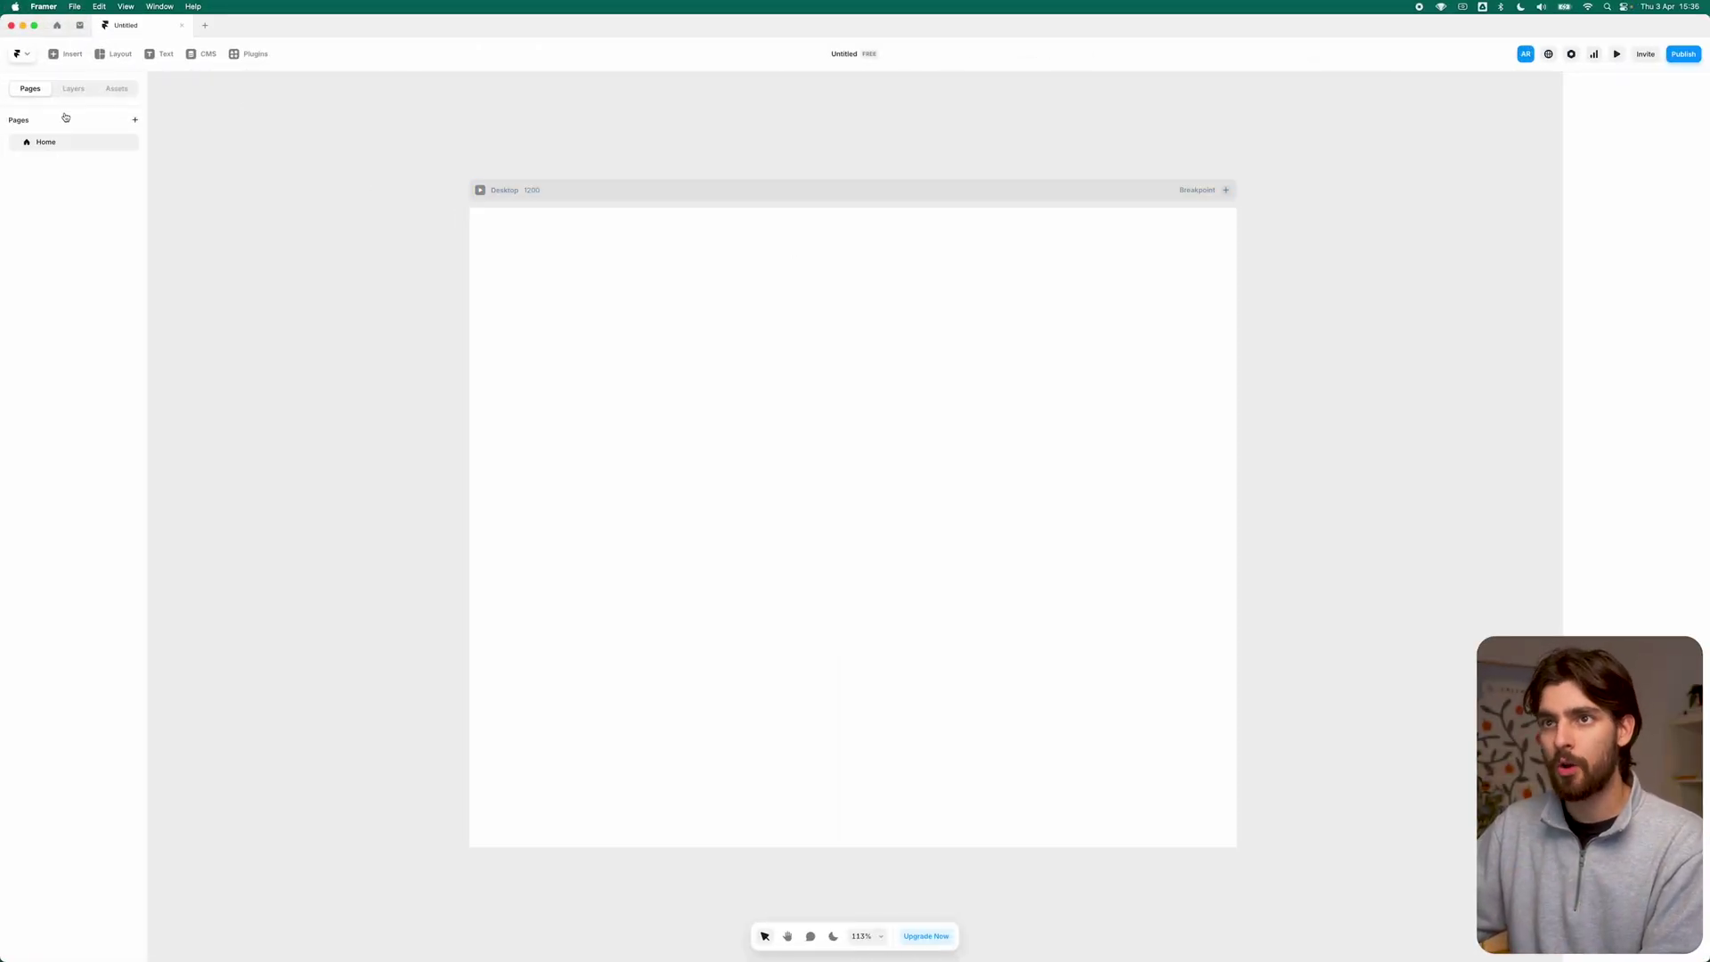
Step: Look at the Assets and Pages panels, then select the Desktop breakpoint frame
{"action": "left_click", "coordinate": [107, 87]}
{"action": "left_click", "coordinate": [29, 89]}
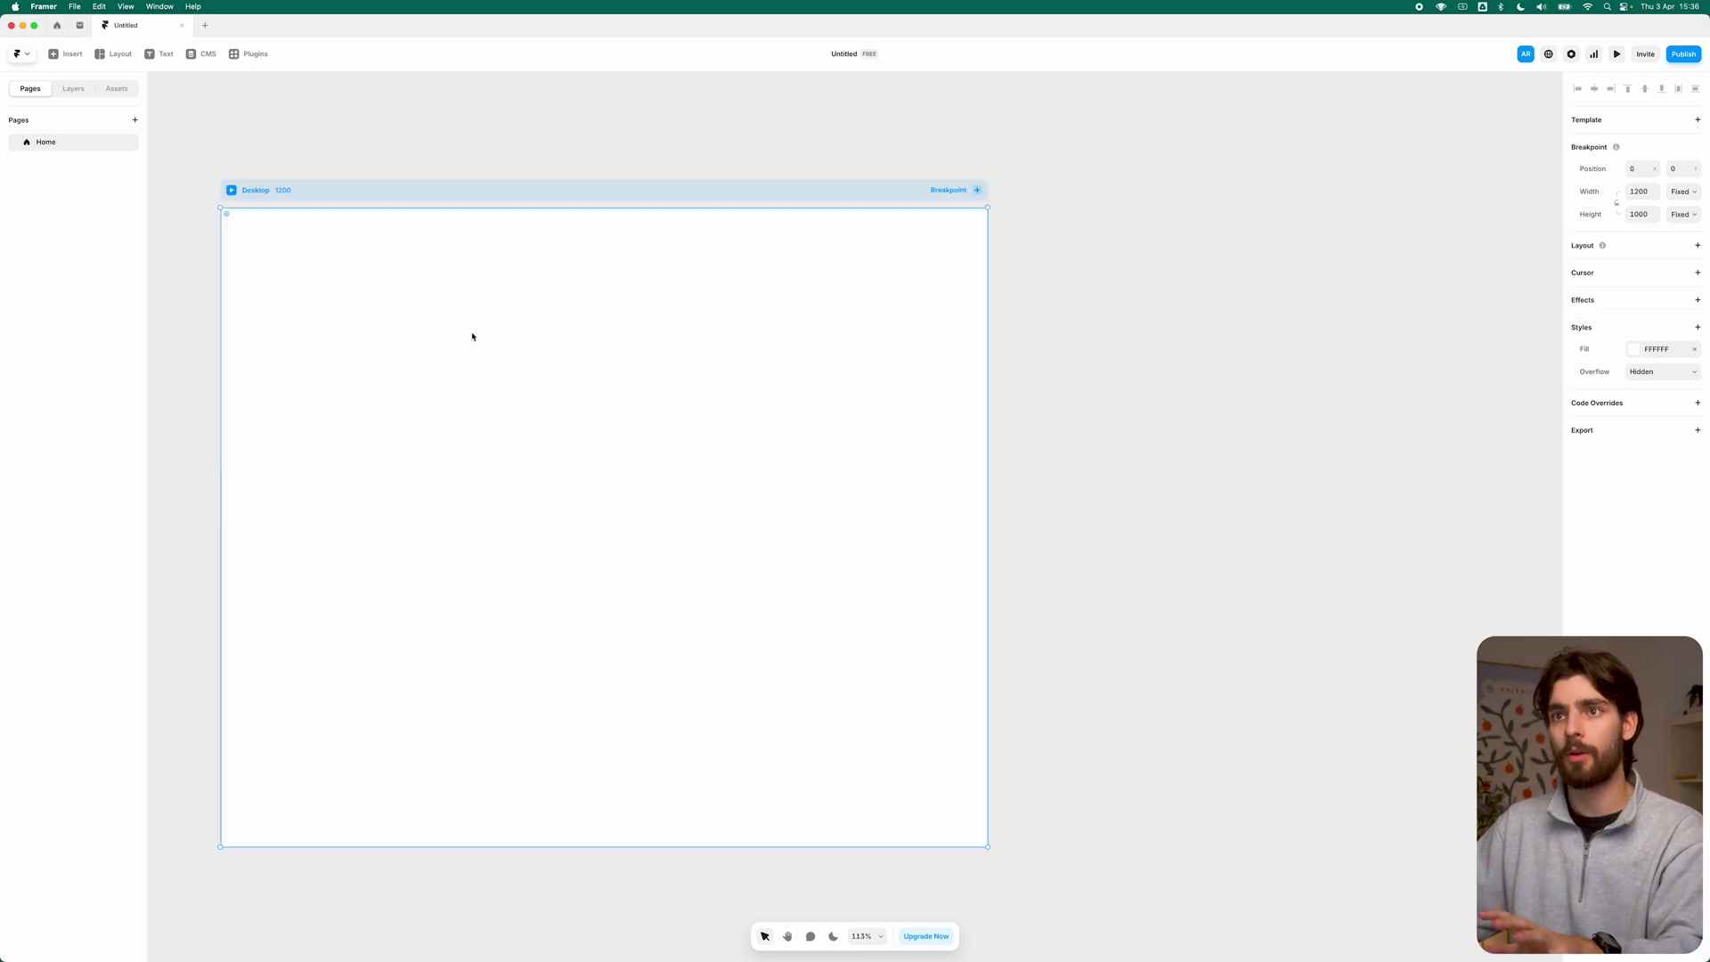
{"action": "left_click", "coordinate": [417, 281]}
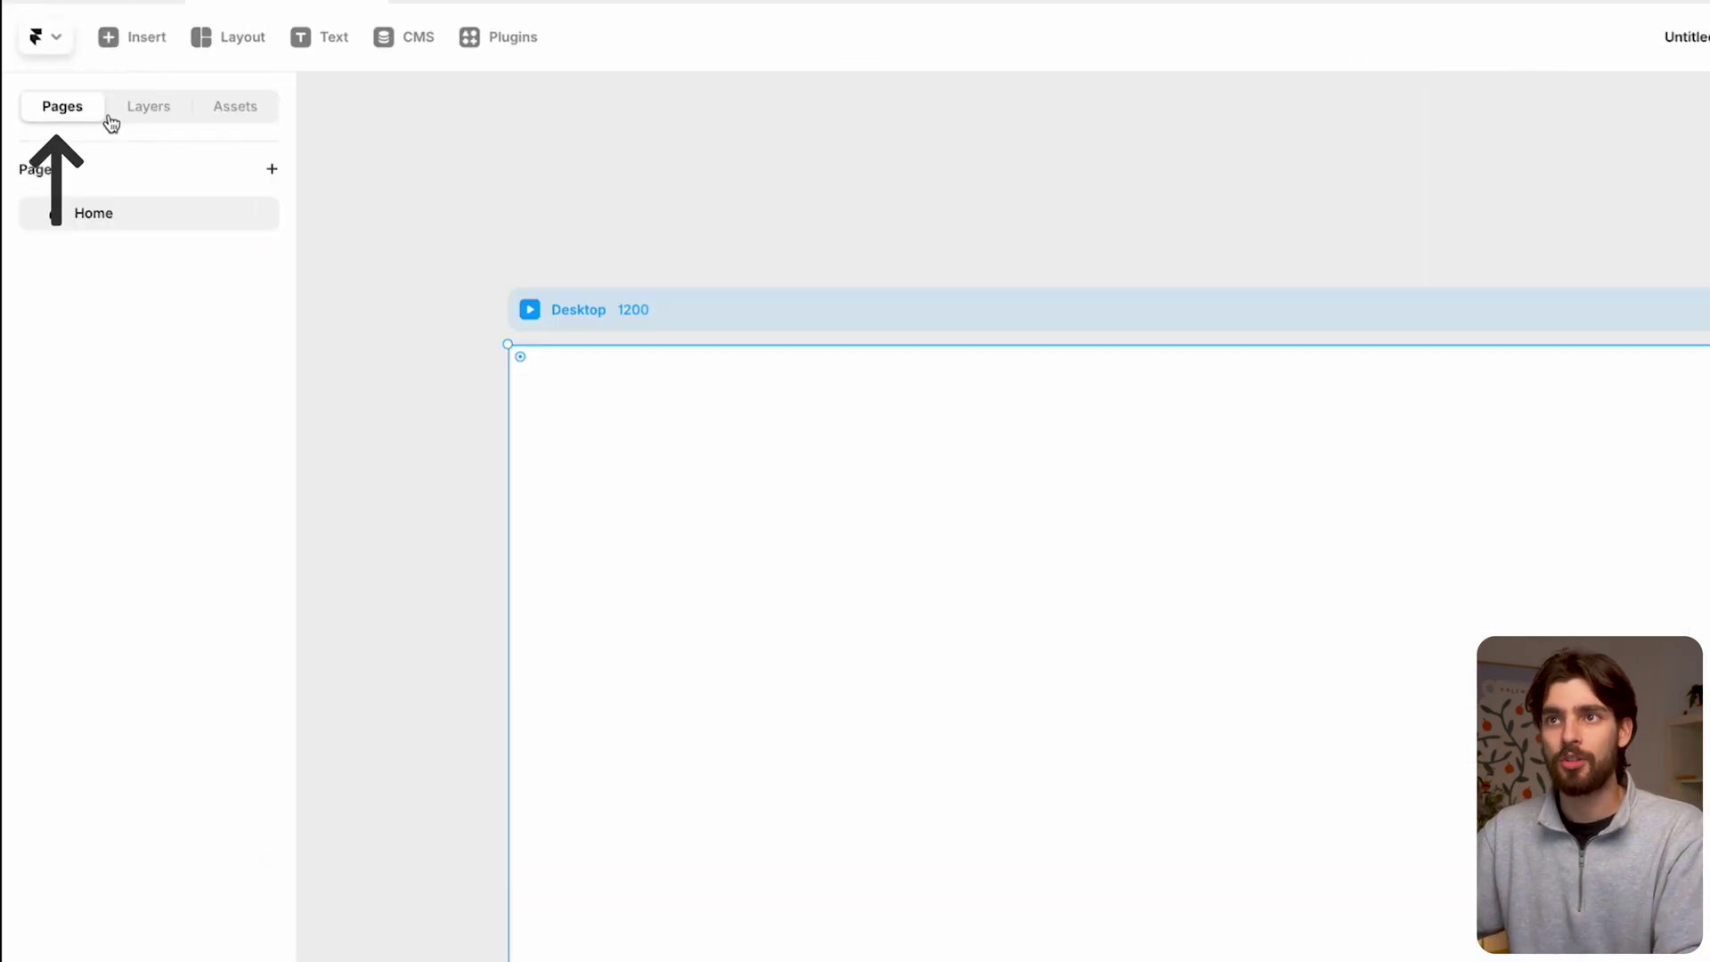
Step: Switch between the Layers, Assets and Pages panels and check the add-page options
{"action": "left_click", "coordinate": [136, 111]}
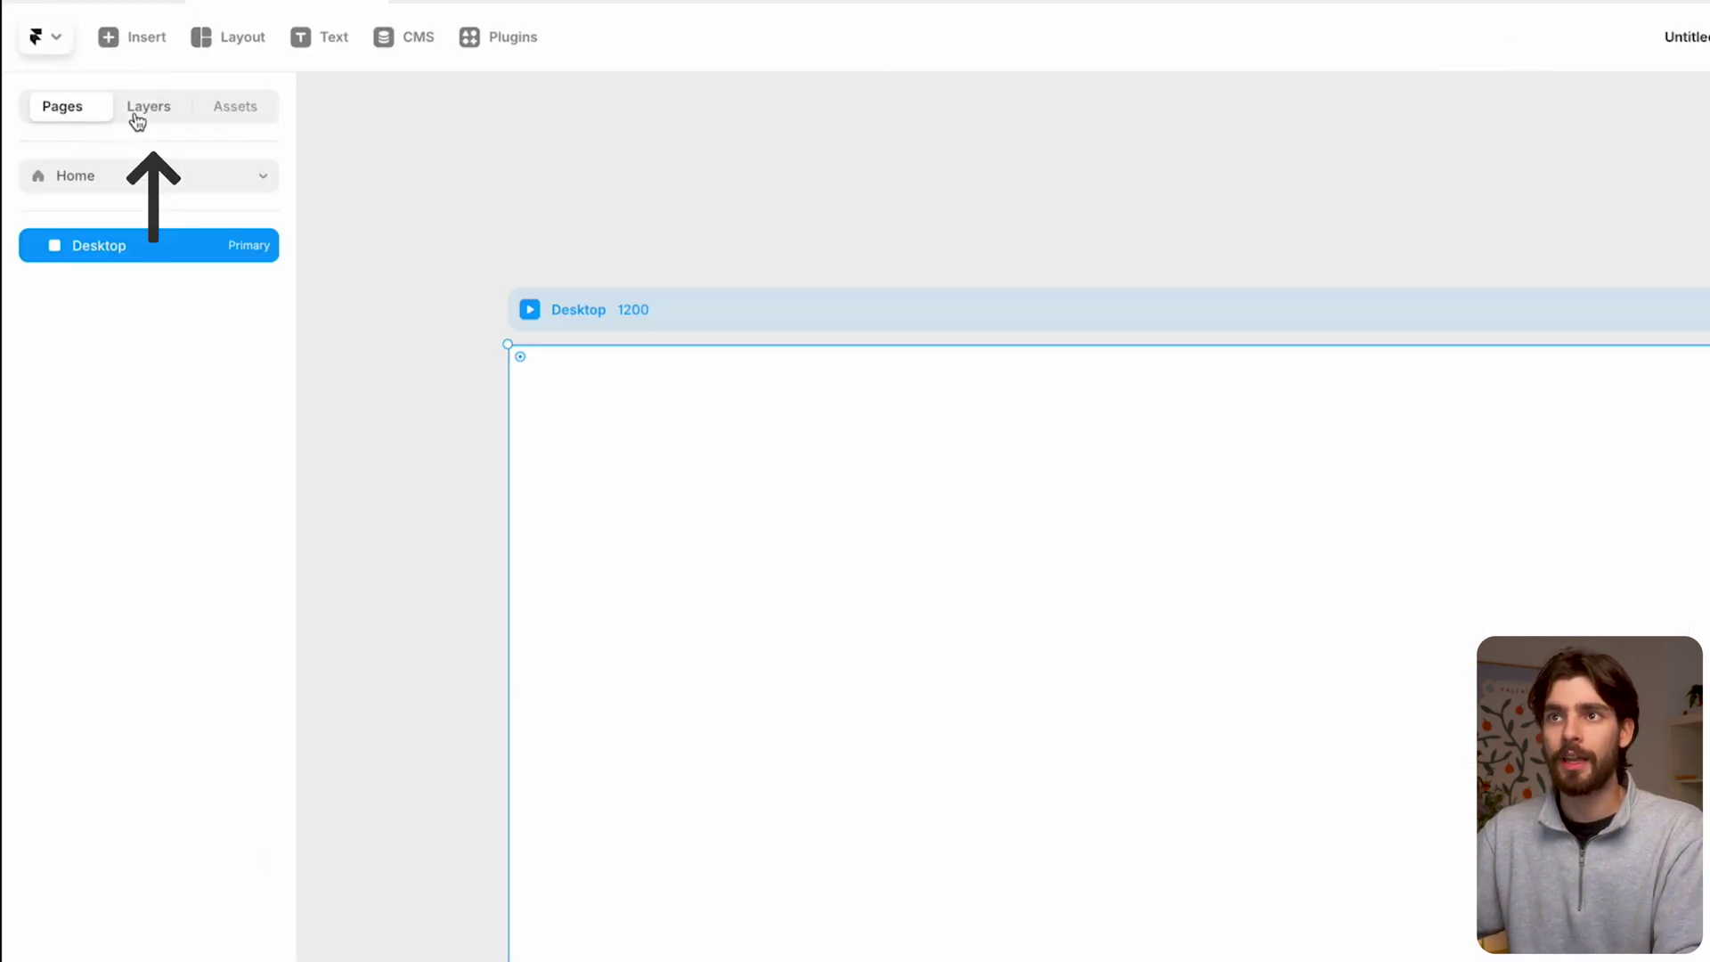
{"action": "left_click", "coordinate": [237, 109]}
{"action": "left_click", "coordinate": [81, 112]}
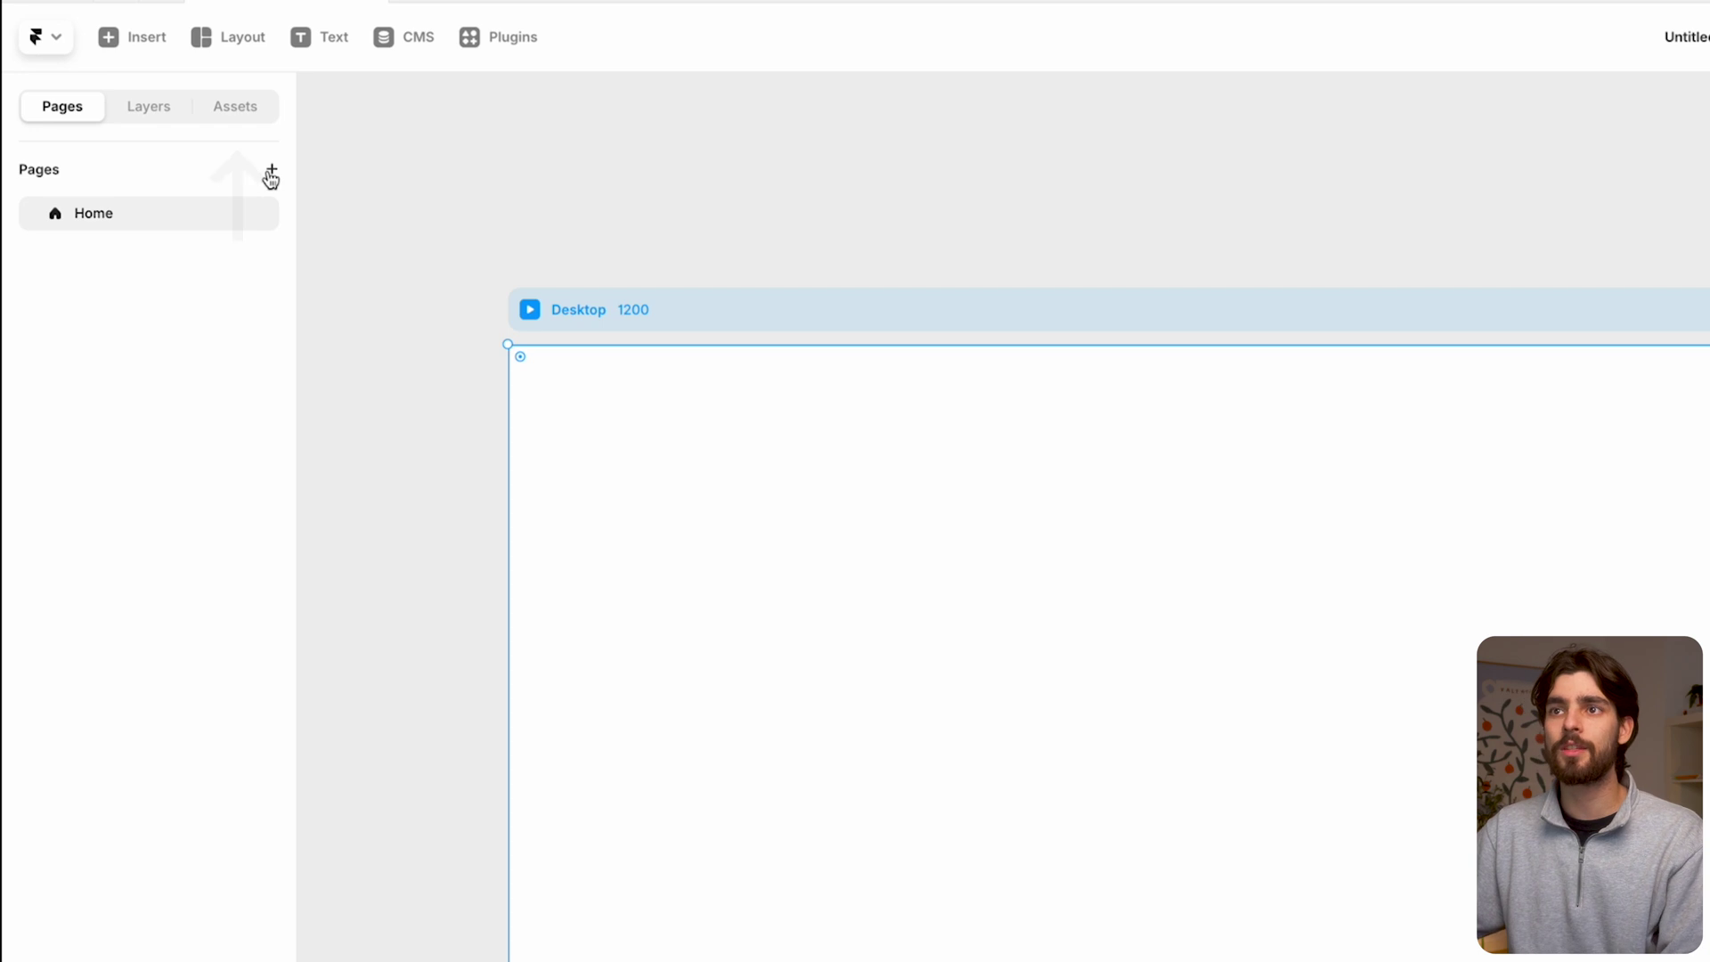
{"action": "left_click", "coordinate": [272, 169]}
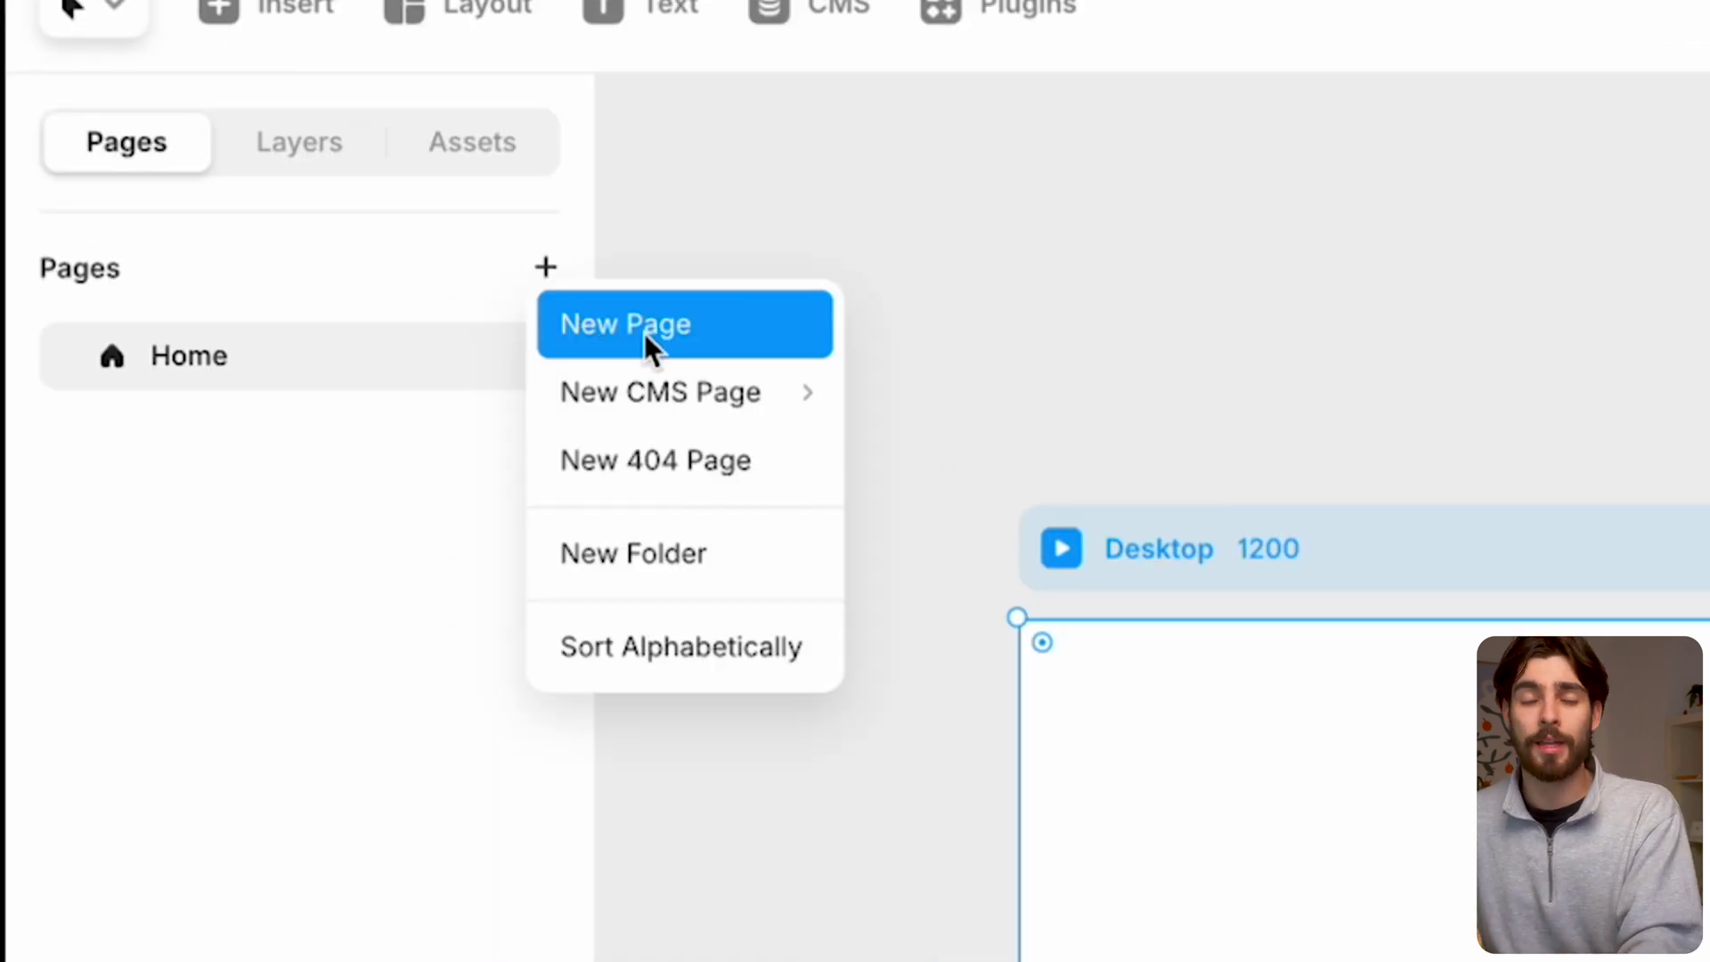
{"action": "mouse_move", "coordinate": [736, 408]}
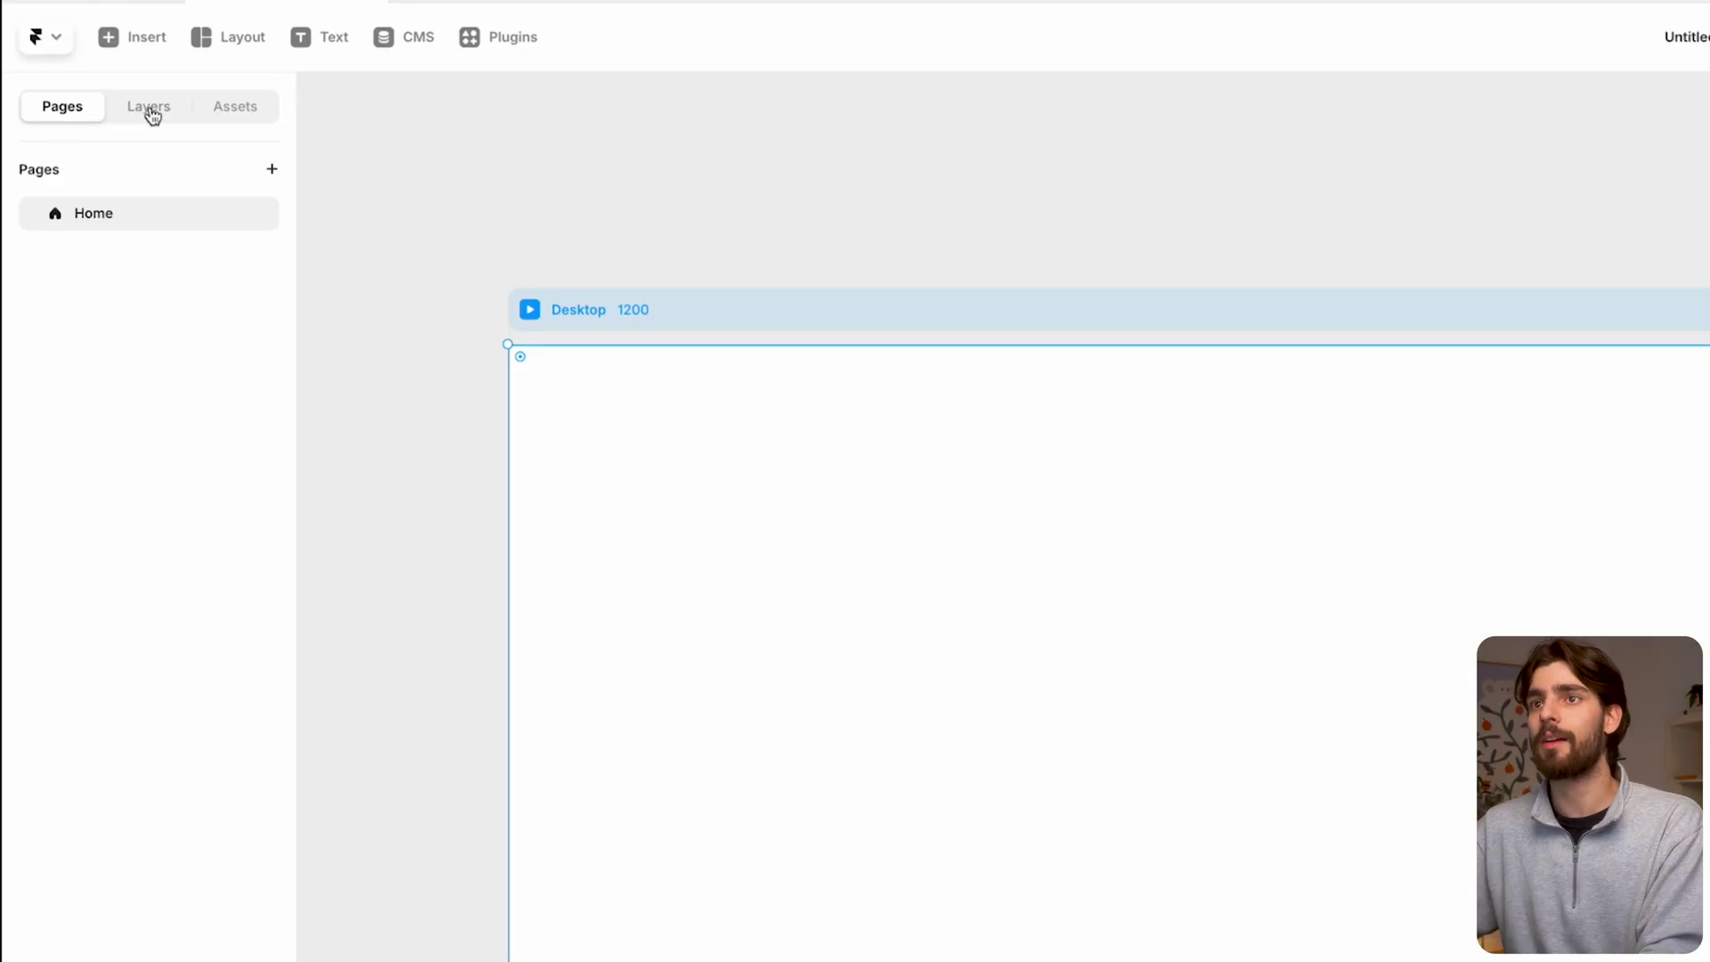
{"action": "left_click", "coordinate": [150, 108]}
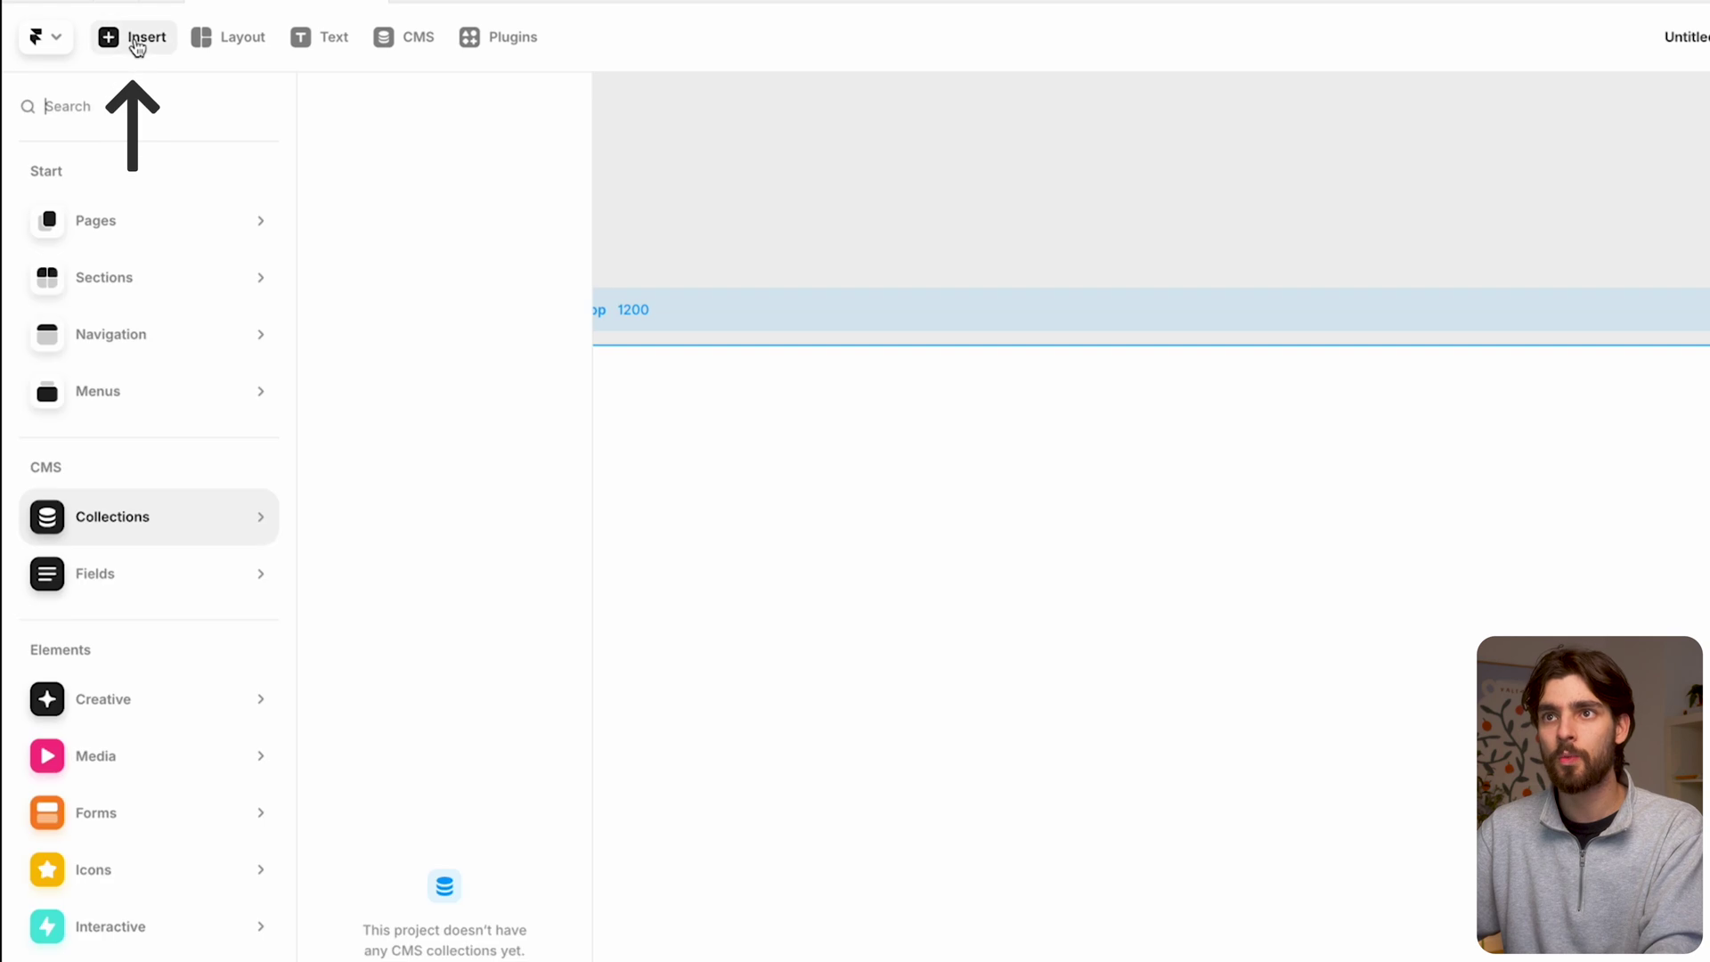
Step: Add 'The Landing Page.' page template to Home and pan across its breakpoints
{"action": "mouse_move", "coordinate": [121, 219]}
{"action": "scroll", "coordinate": [424, 953], "scroll_direction": "down", "scroll_amount": 4}
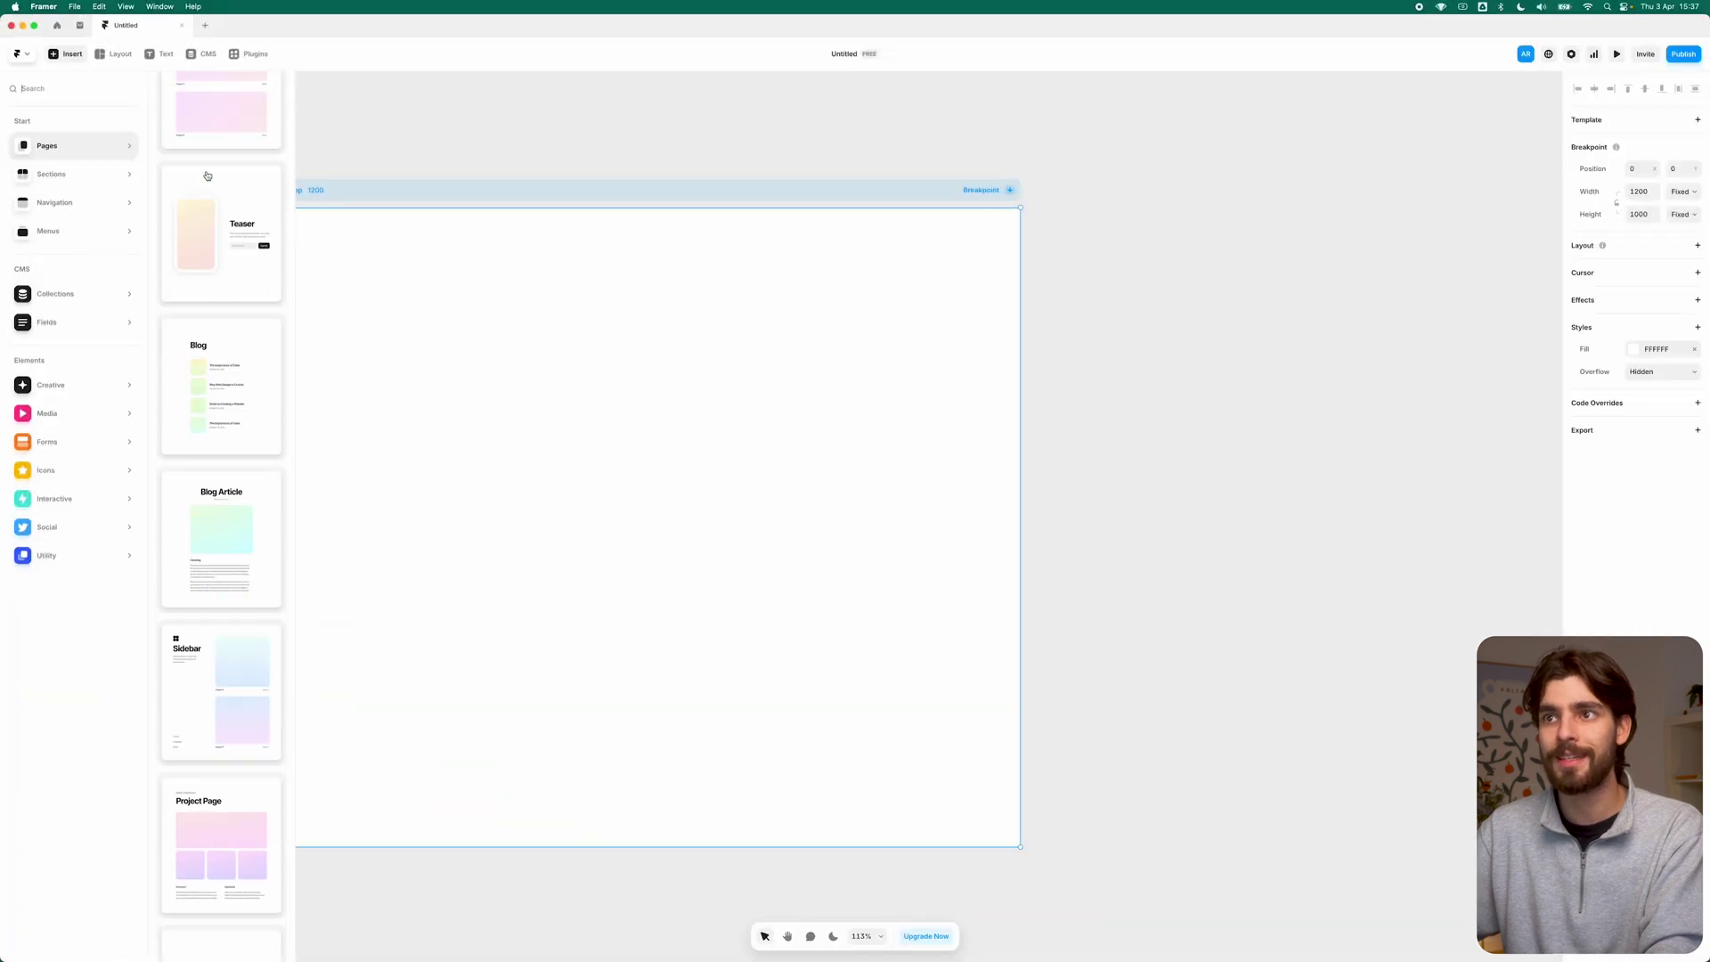
{"action": "scroll", "coordinate": [212, 518], "scroll_direction": "down", "scroll_amount": 8}
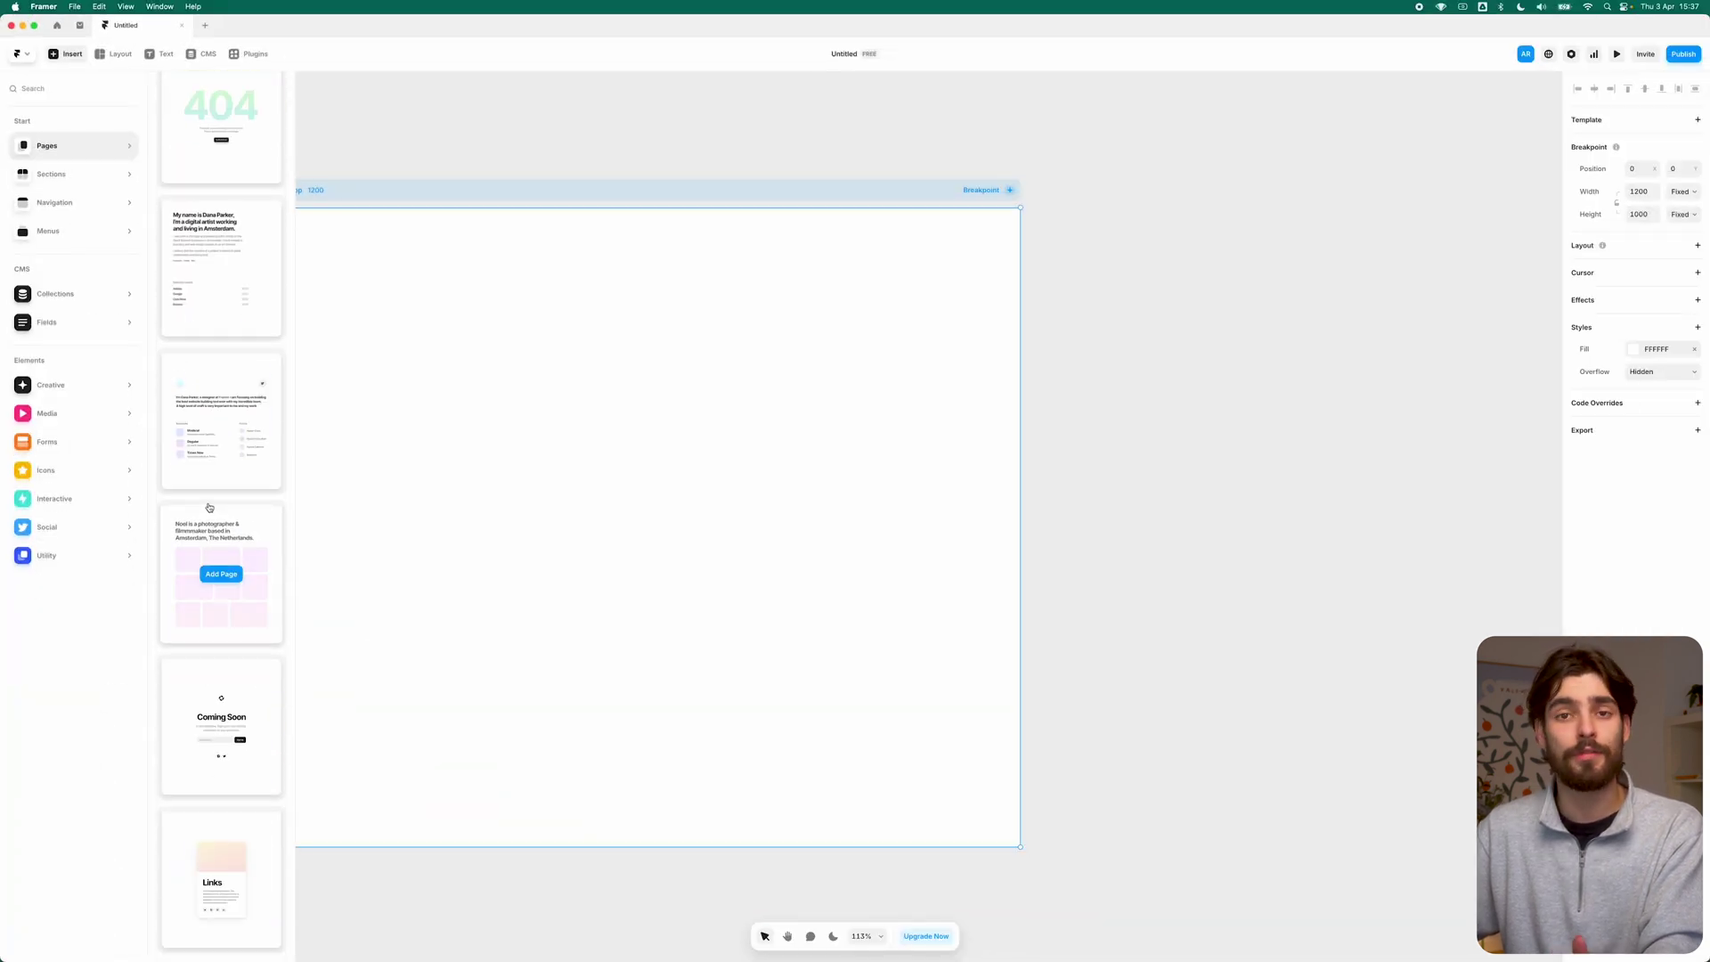
{"action": "scroll", "coordinate": [210, 508], "scroll_direction": "up", "scroll_amount": 10}
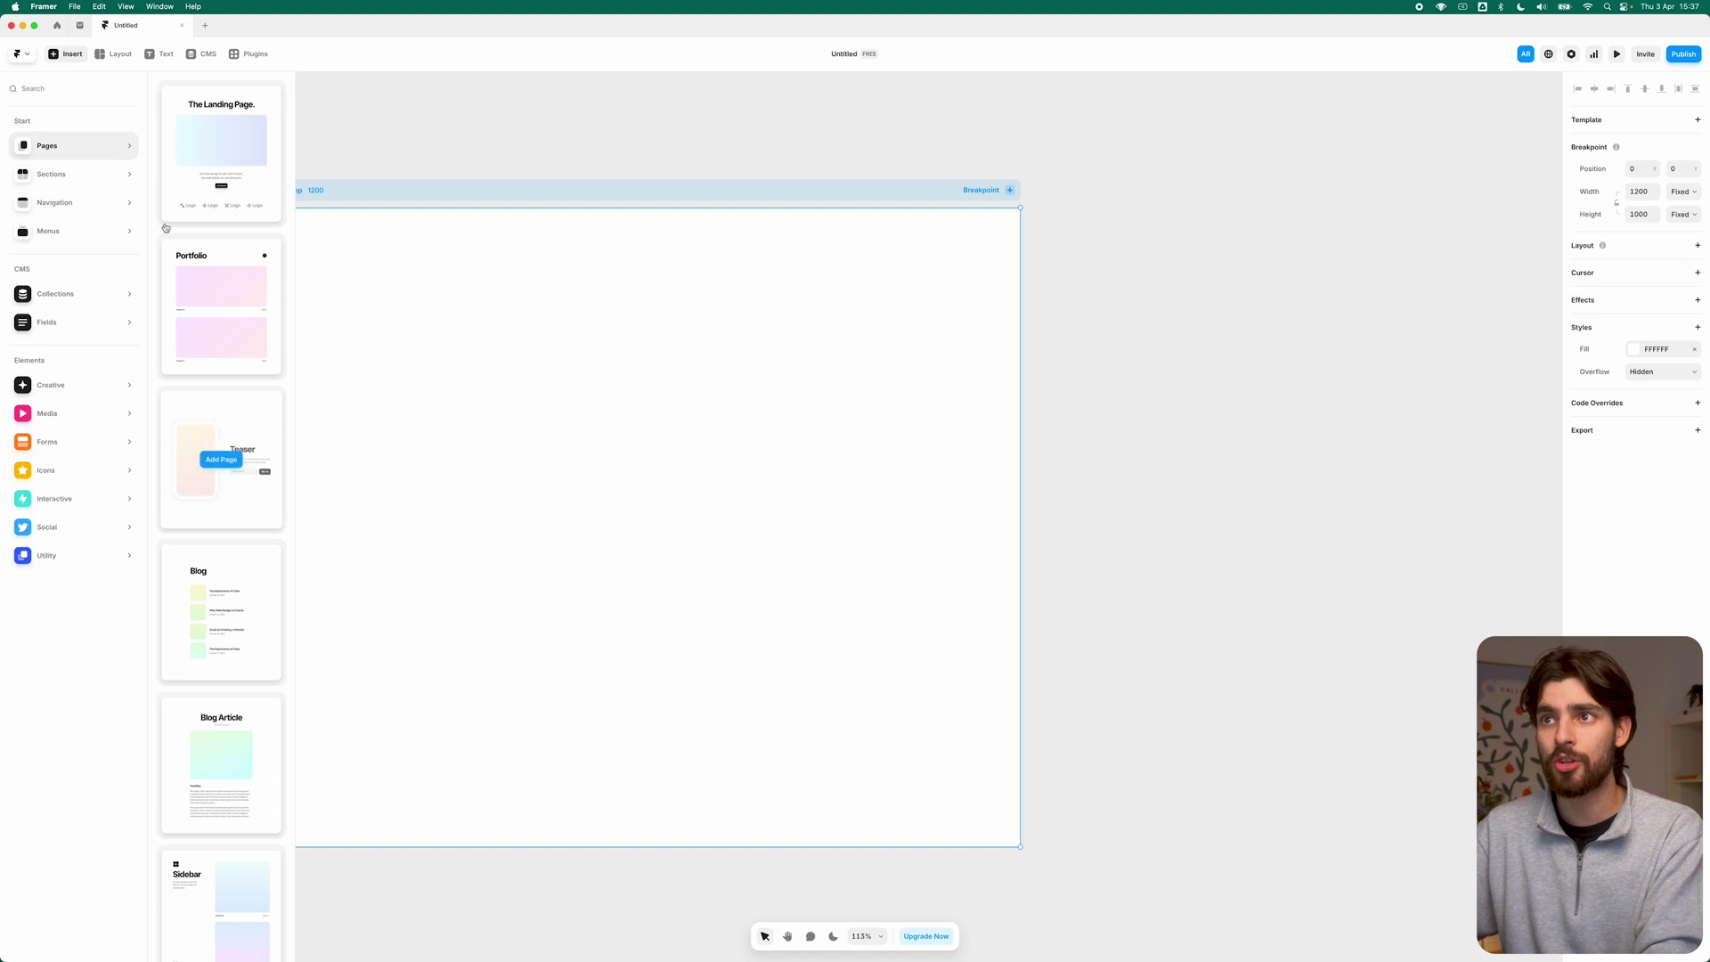
{"action": "left_click", "coordinate": [214, 147]}
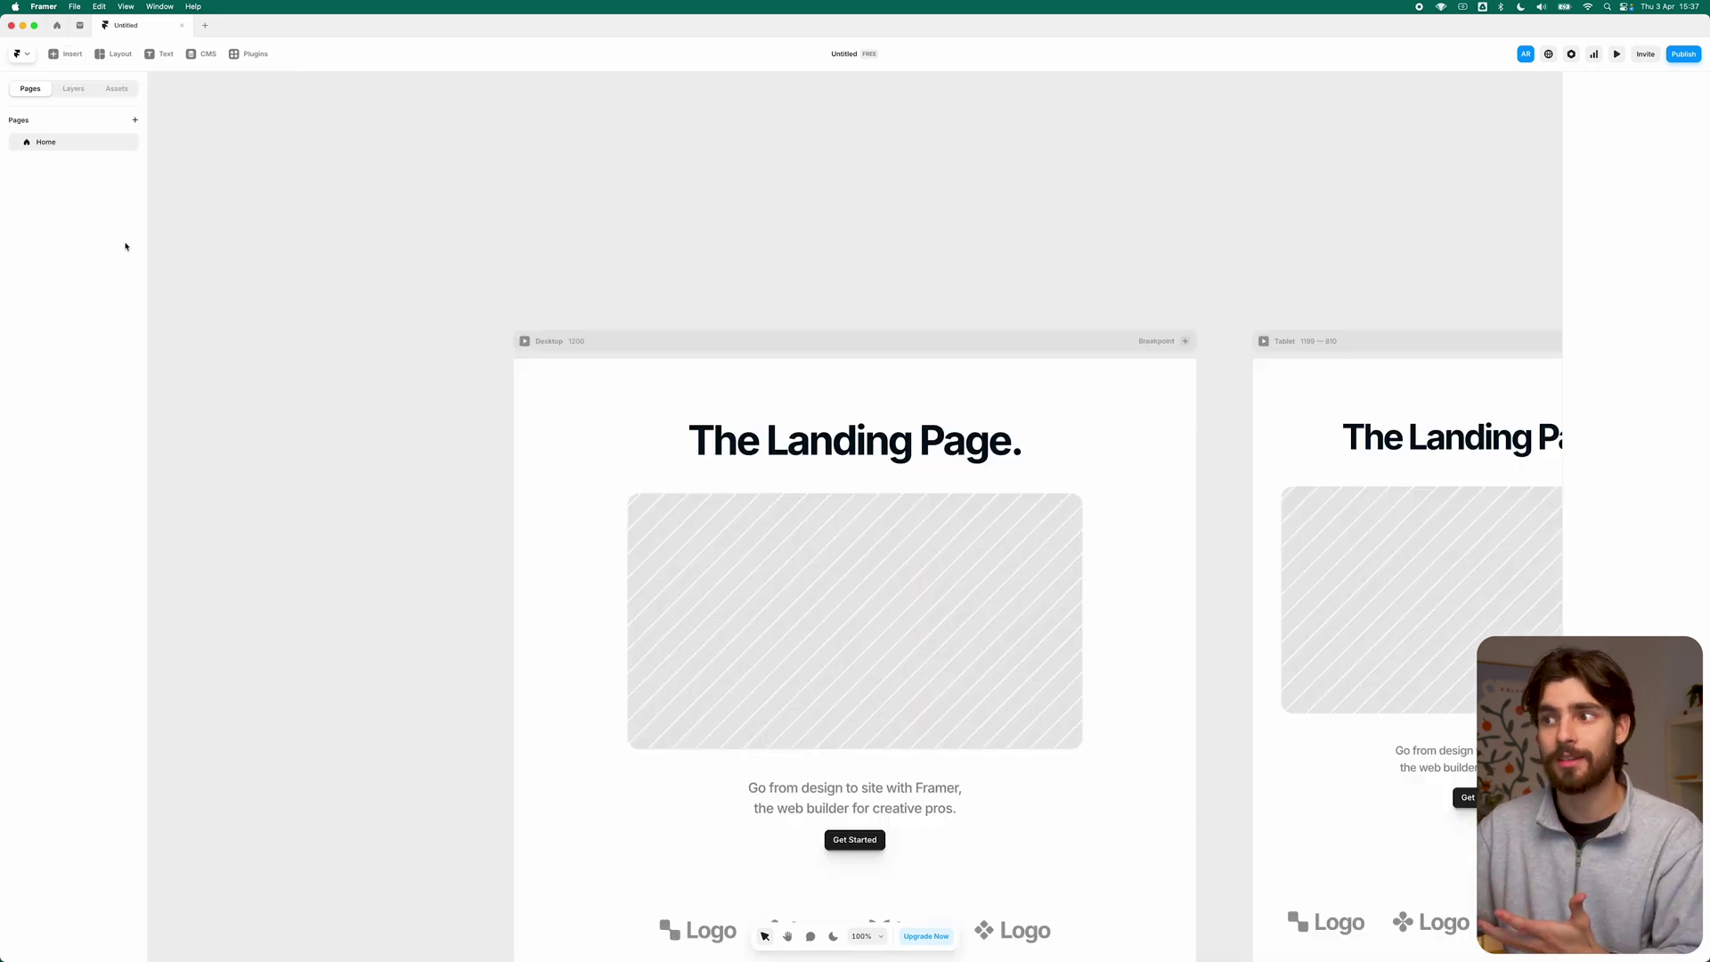
{"action": "scroll", "coordinate": [495, 196], "scroll_direction": "right", "scroll_amount": 4}
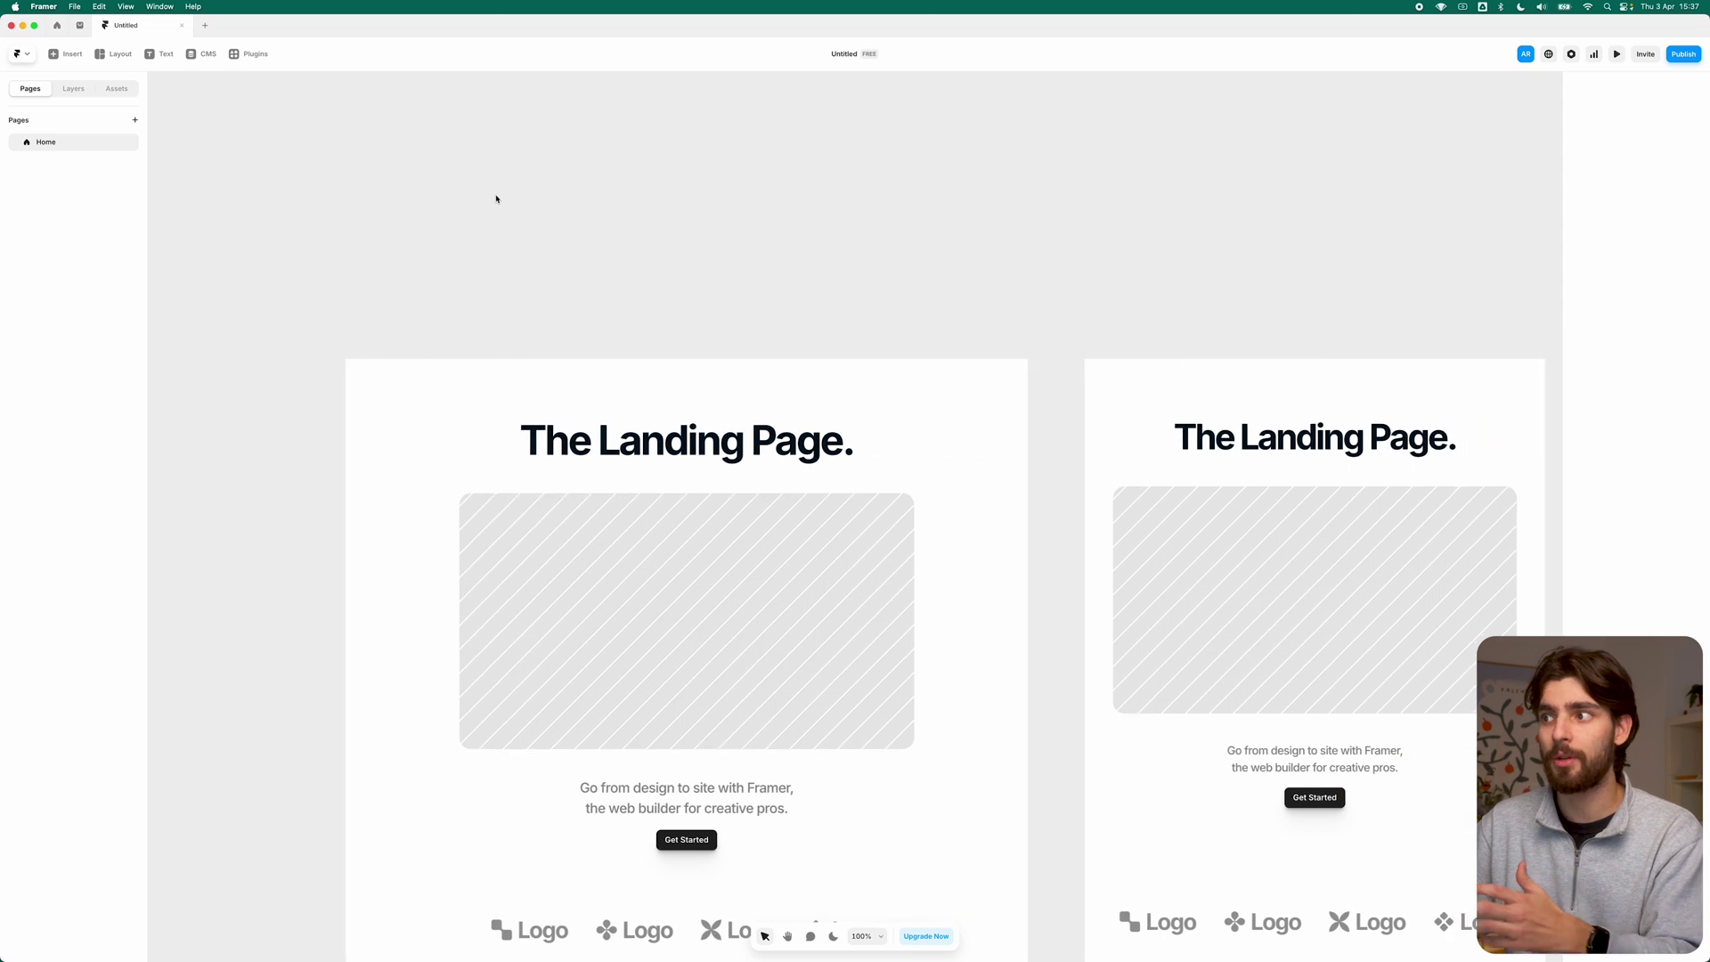
{"action": "scroll", "coordinate": [526, 223], "scroll_direction": "down", "scroll_amount": 3}
{"action": "scroll", "coordinate": [545, 242], "scroll_direction": "right", "scroll_amount": 6}
{"action": "scroll", "coordinate": [548, 244], "scroll_direction": "right", "scroll_amount": 5}
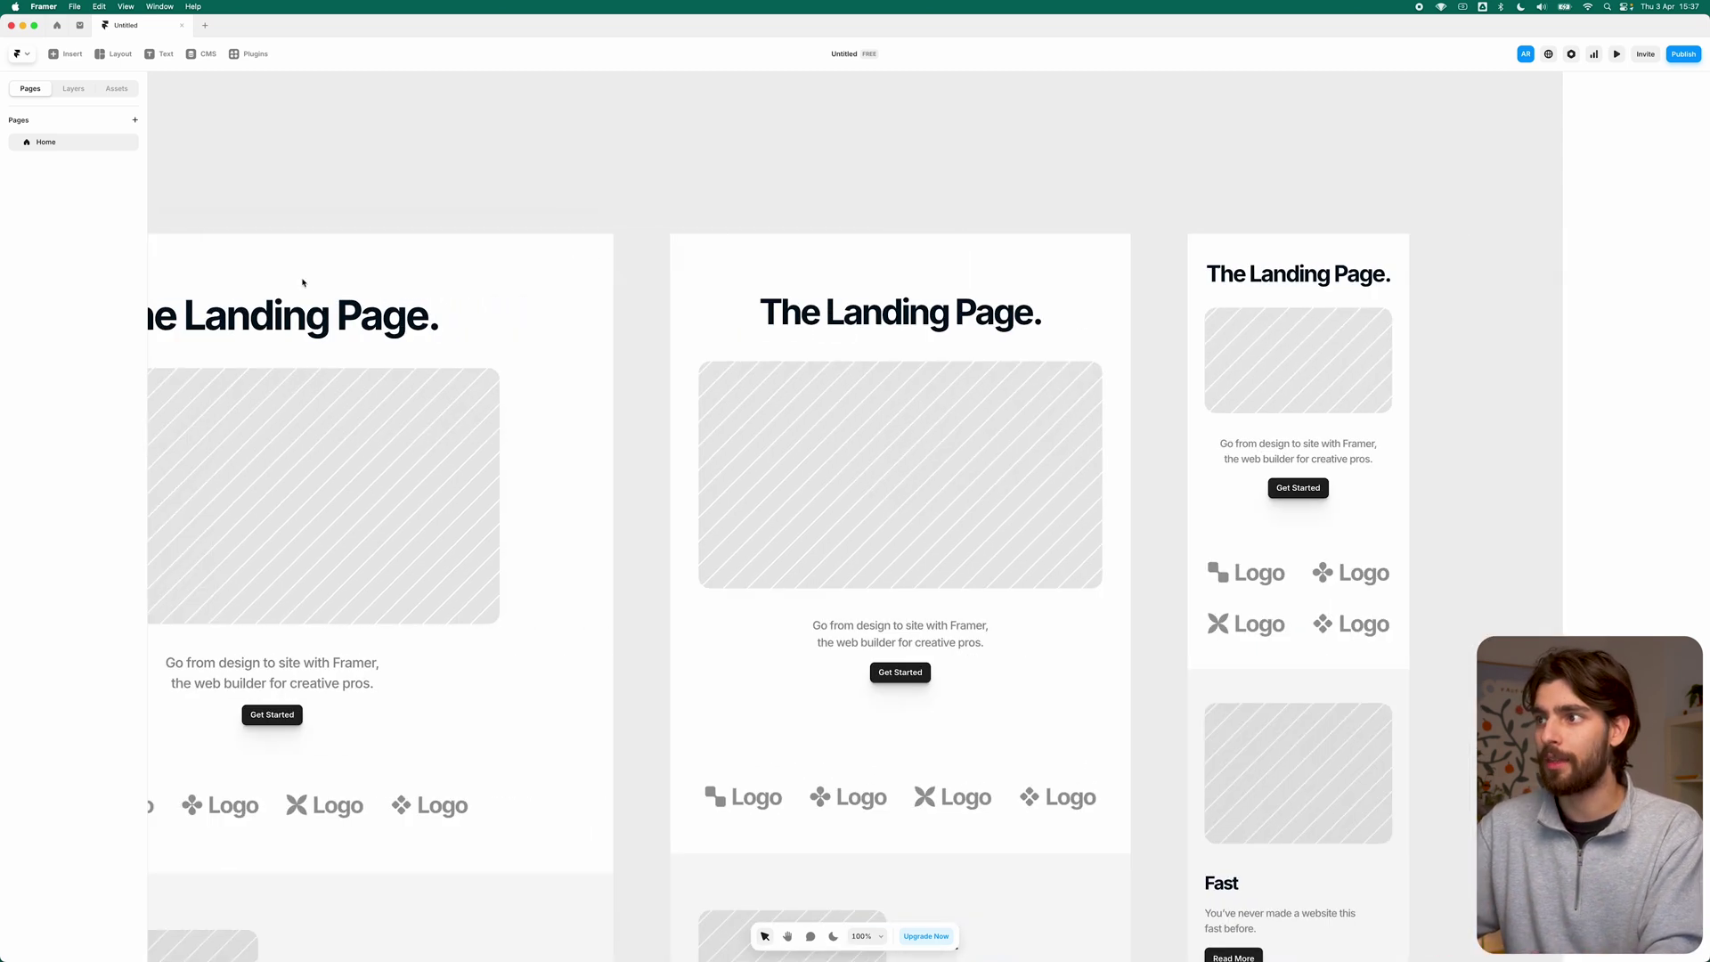
Step: Browse the Insert library's Sections, Navigation, Collections and Fields, ending on Creative components
{"action": "left_click", "coordinate": [81, 59]}
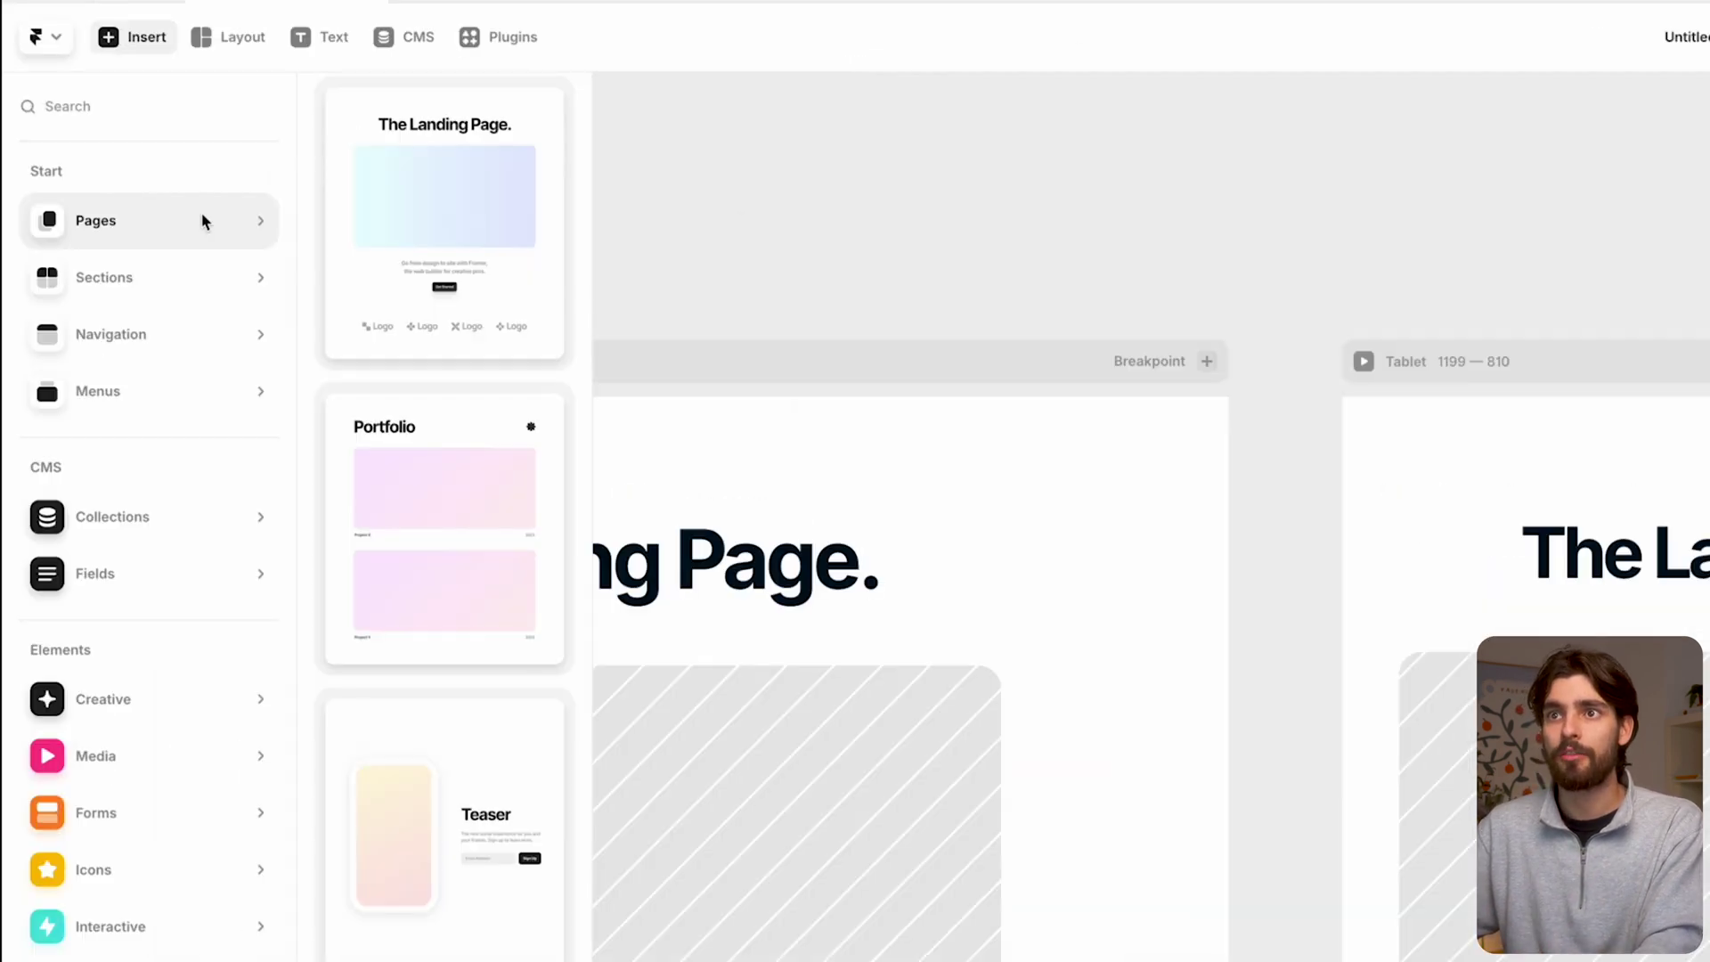
{"action": "mouse_move", "coordinate": [100, 176]}
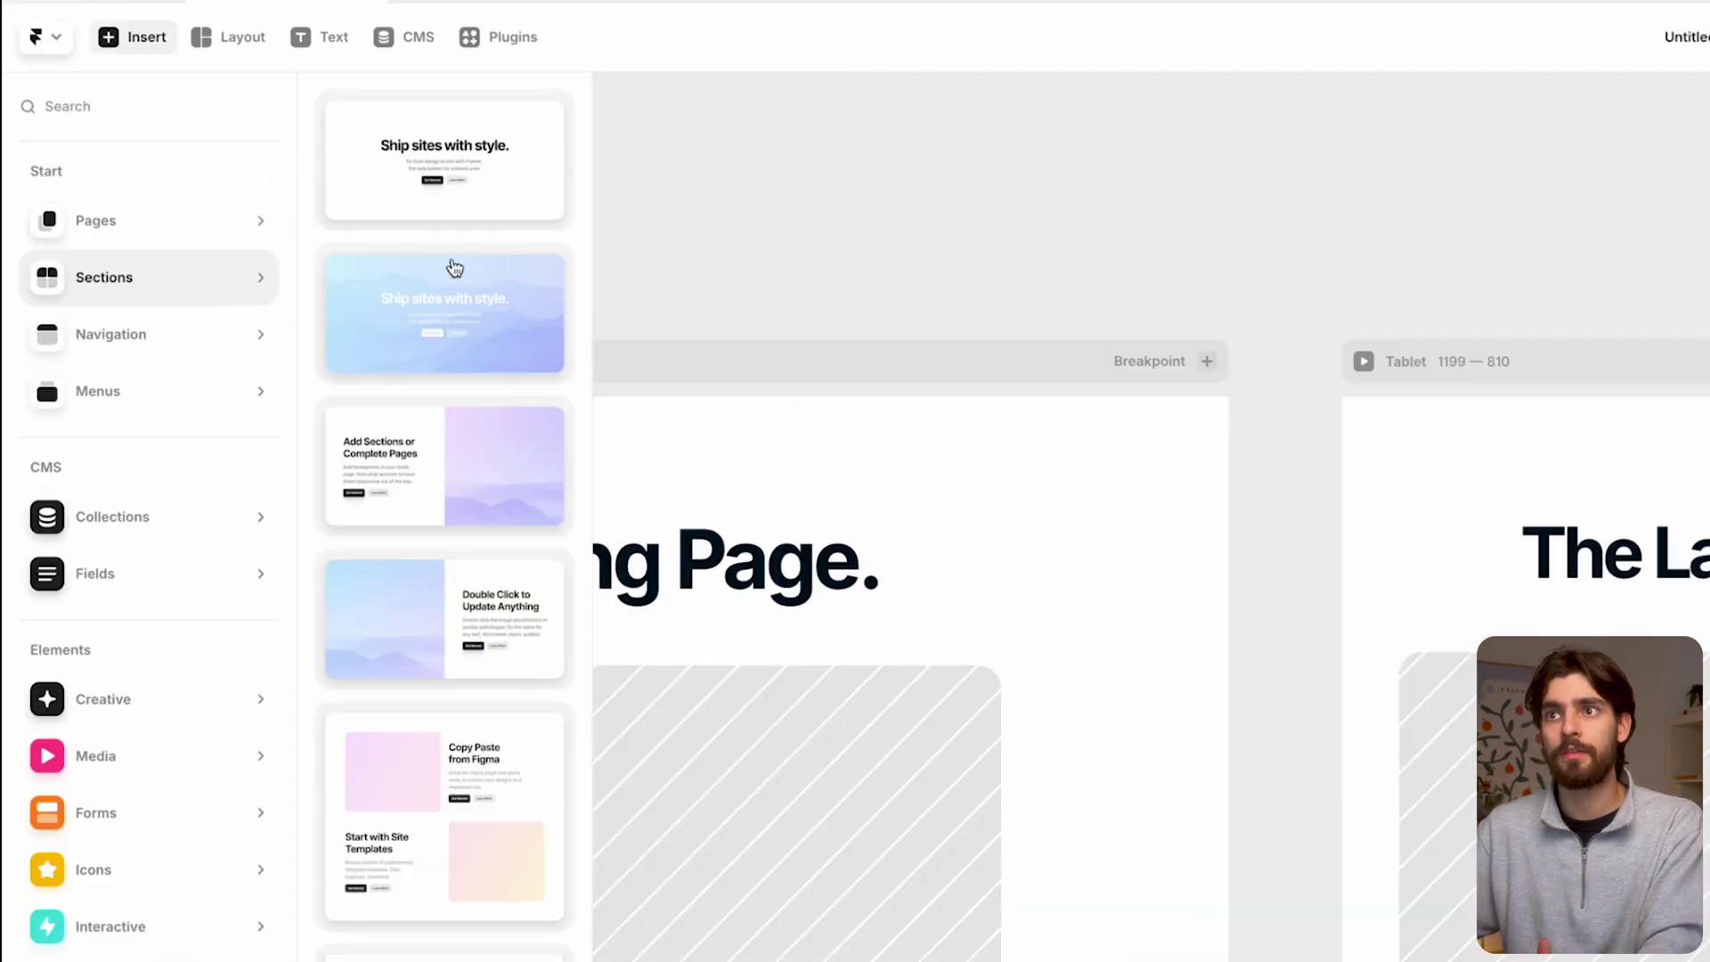
{"action": "scroll", "coordinate": [456, 276], "scroll_direction": "down", "scroll_amount": 10}
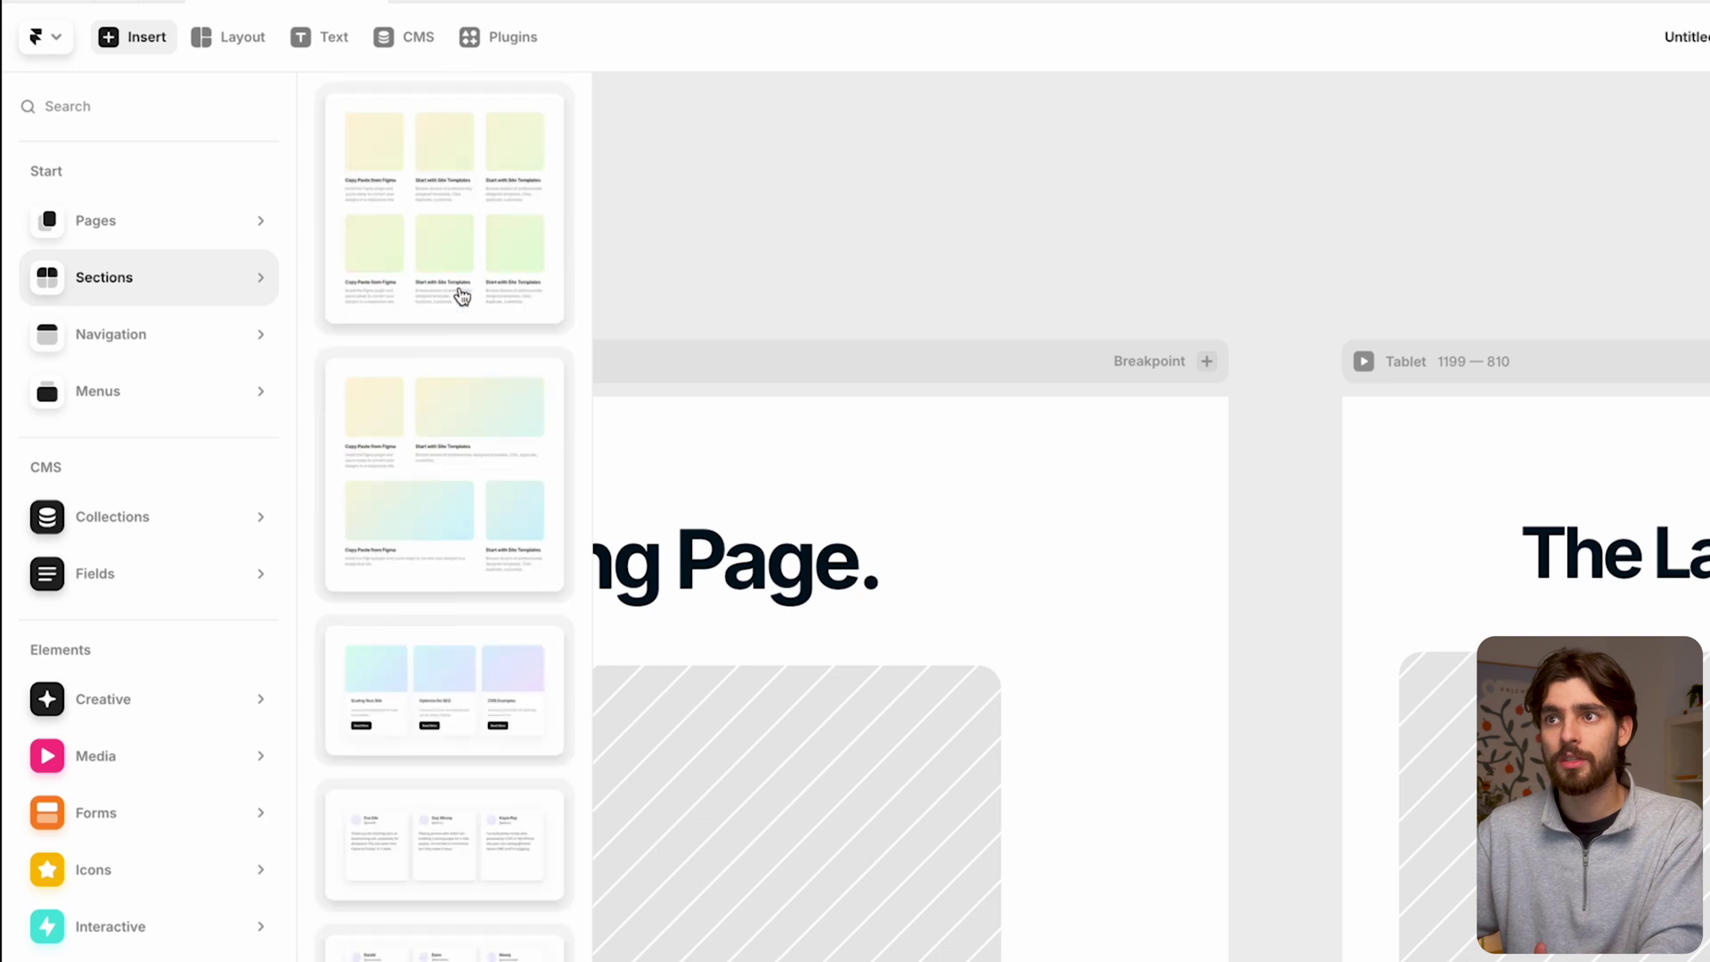
{"action": "mouse_move", "coordinate": [227, 341]}
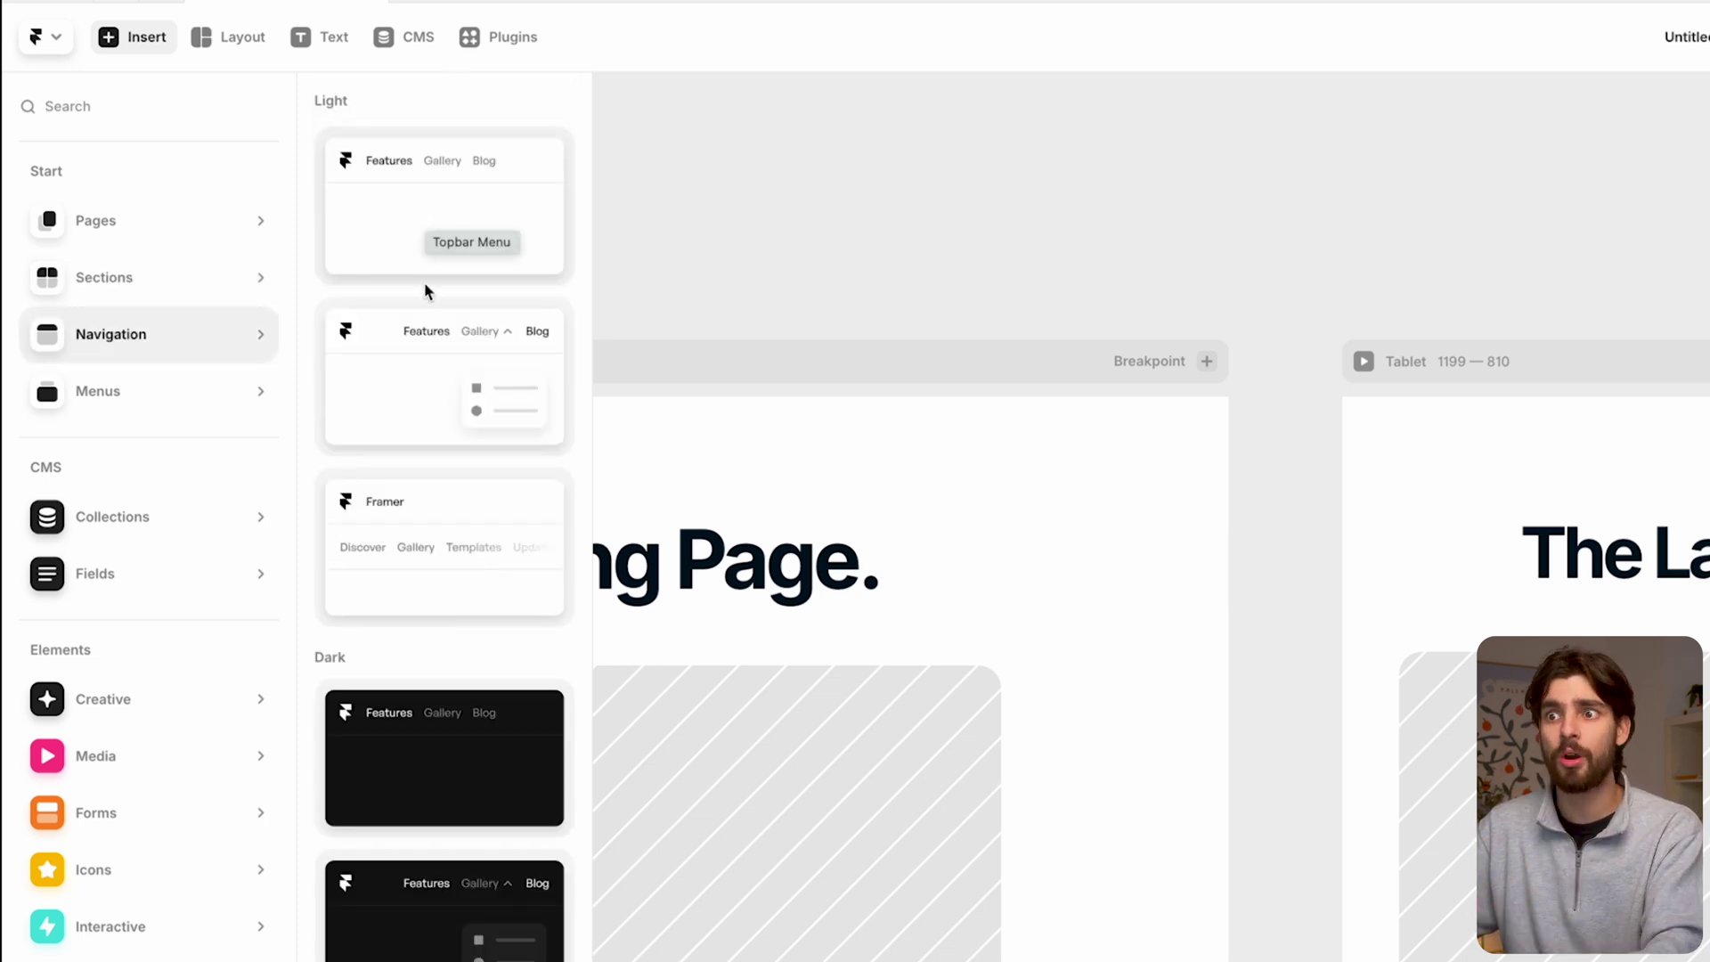
{"action": "mouse_move", "coordinate": [210, 412]}
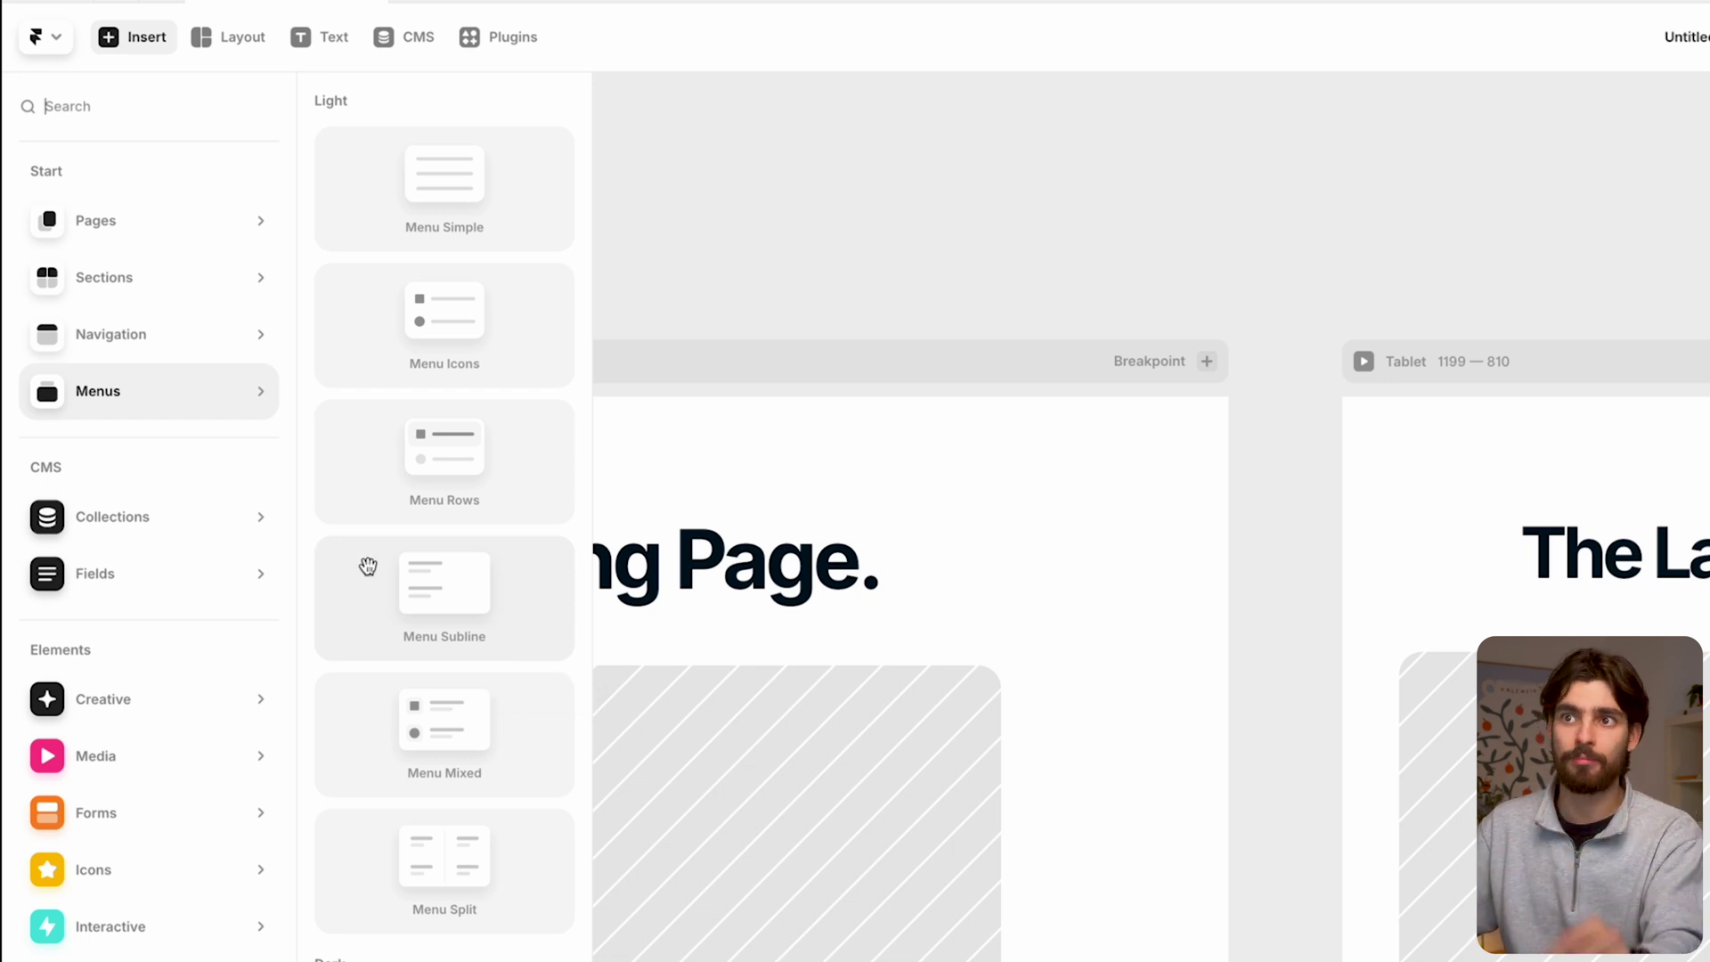
{"action": "left_click", "coordinate": [130, 521]}
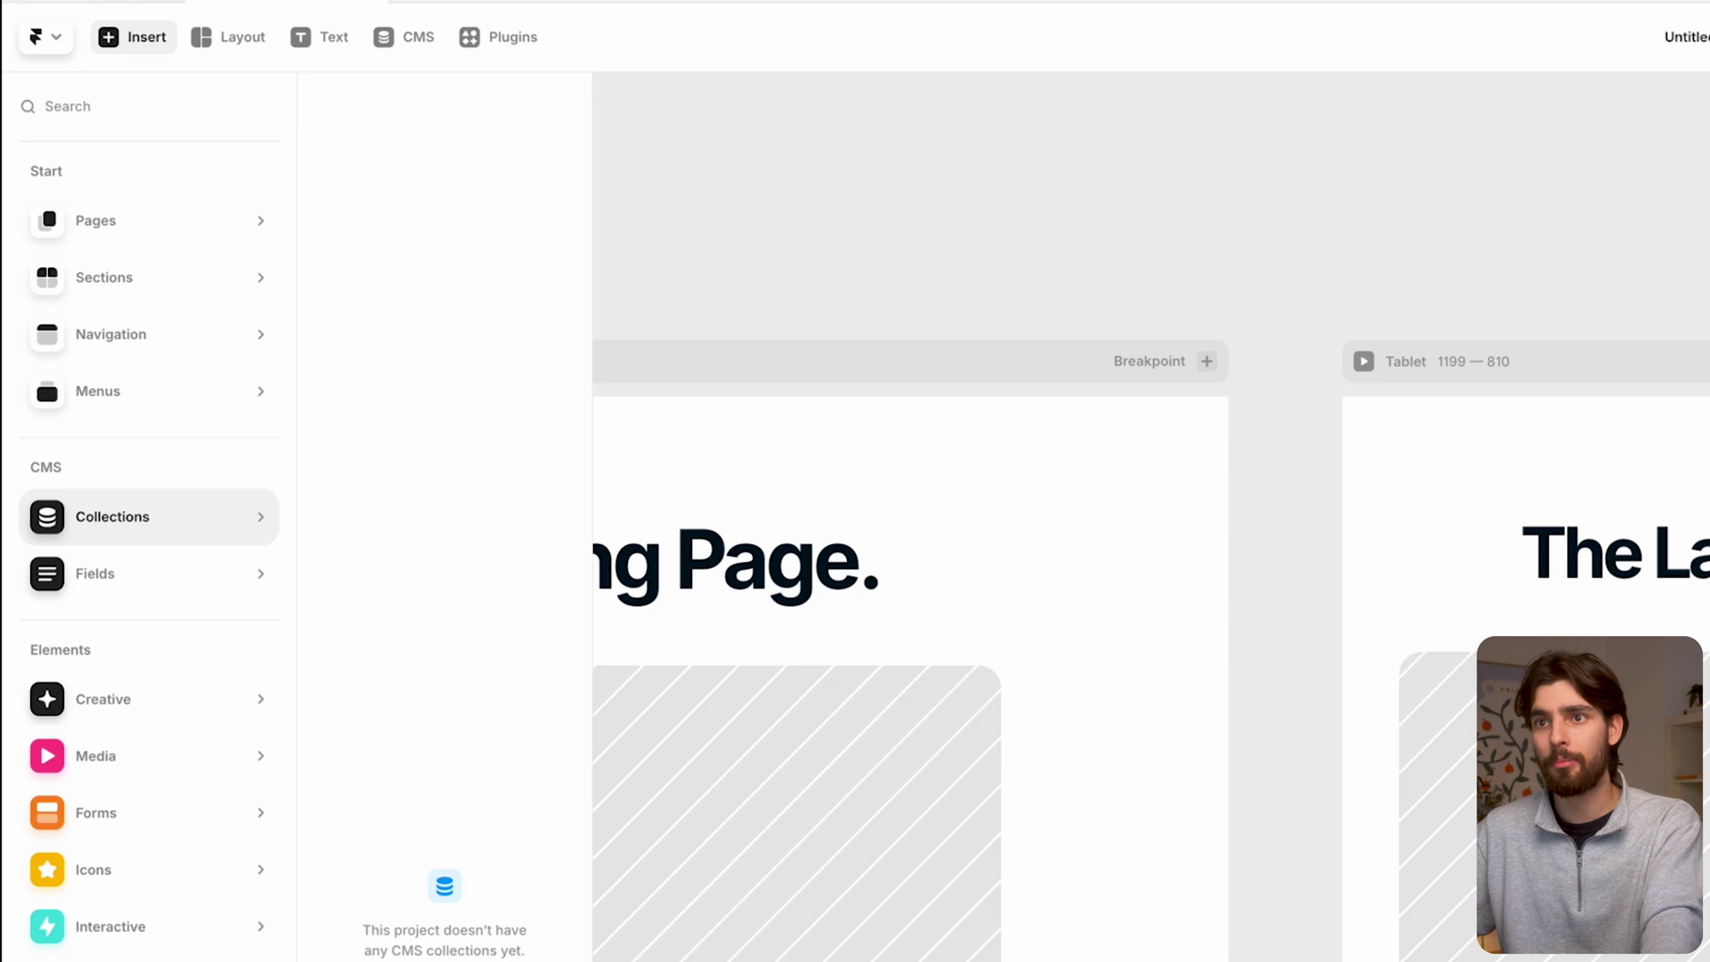
{"action": "left_click", "coordinate": [204, 592]}
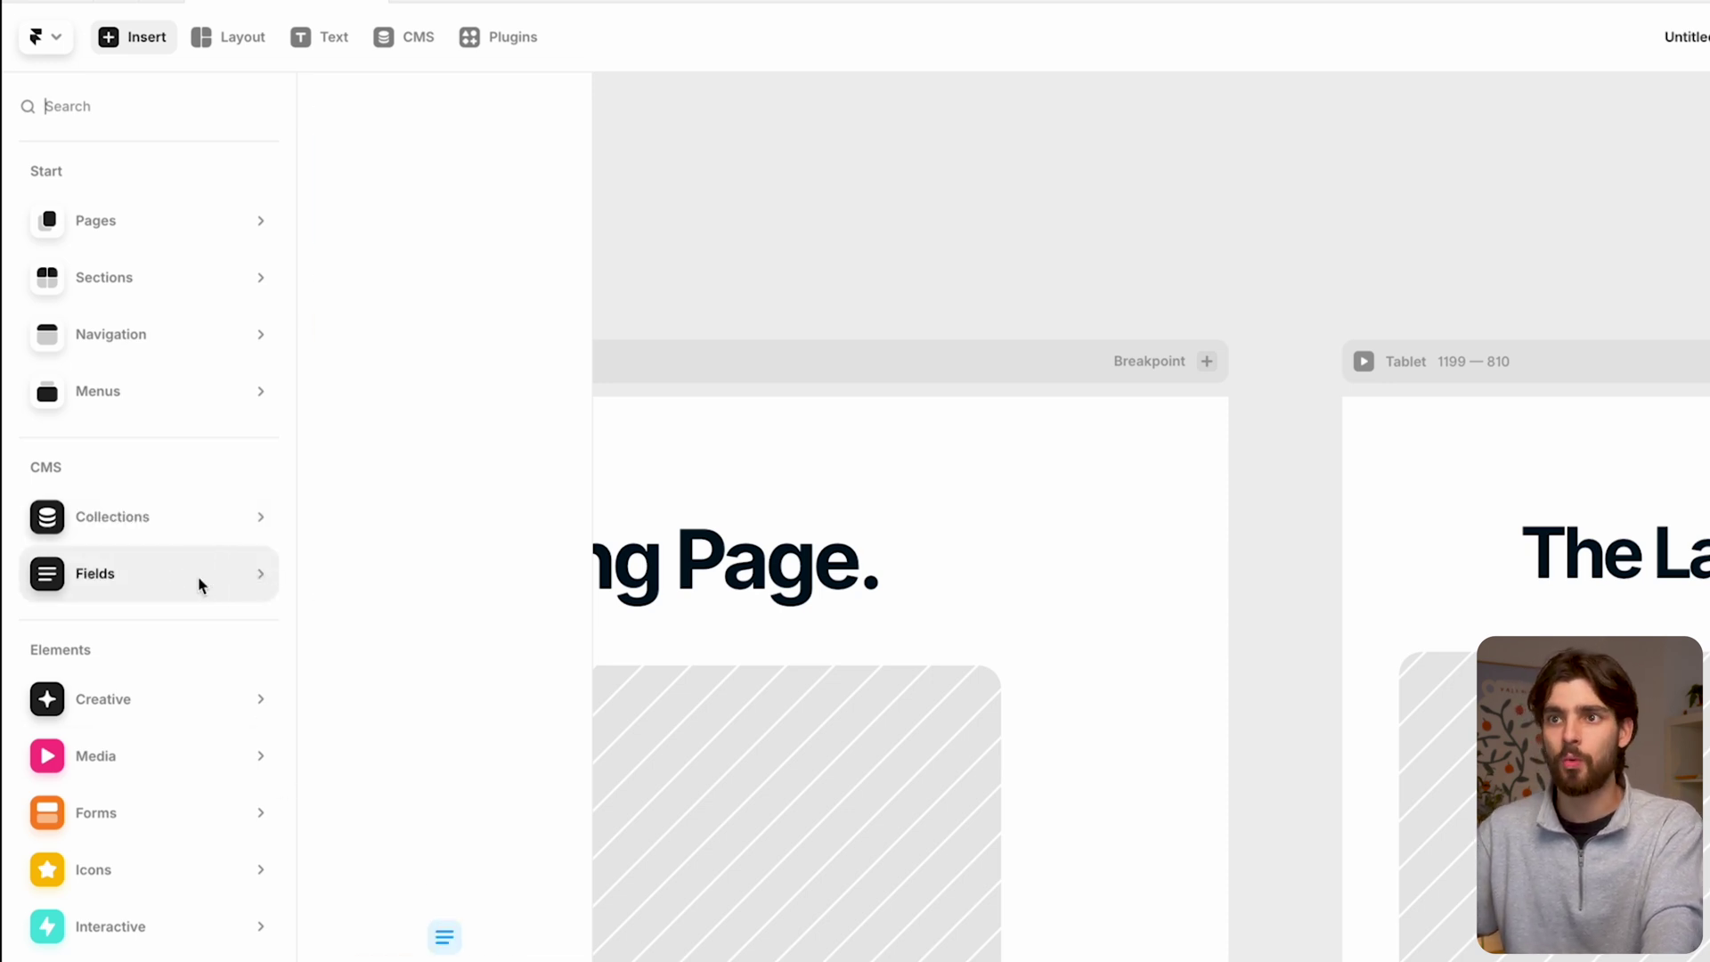
{"action": "left_click", "coordinate": [189, 698]}
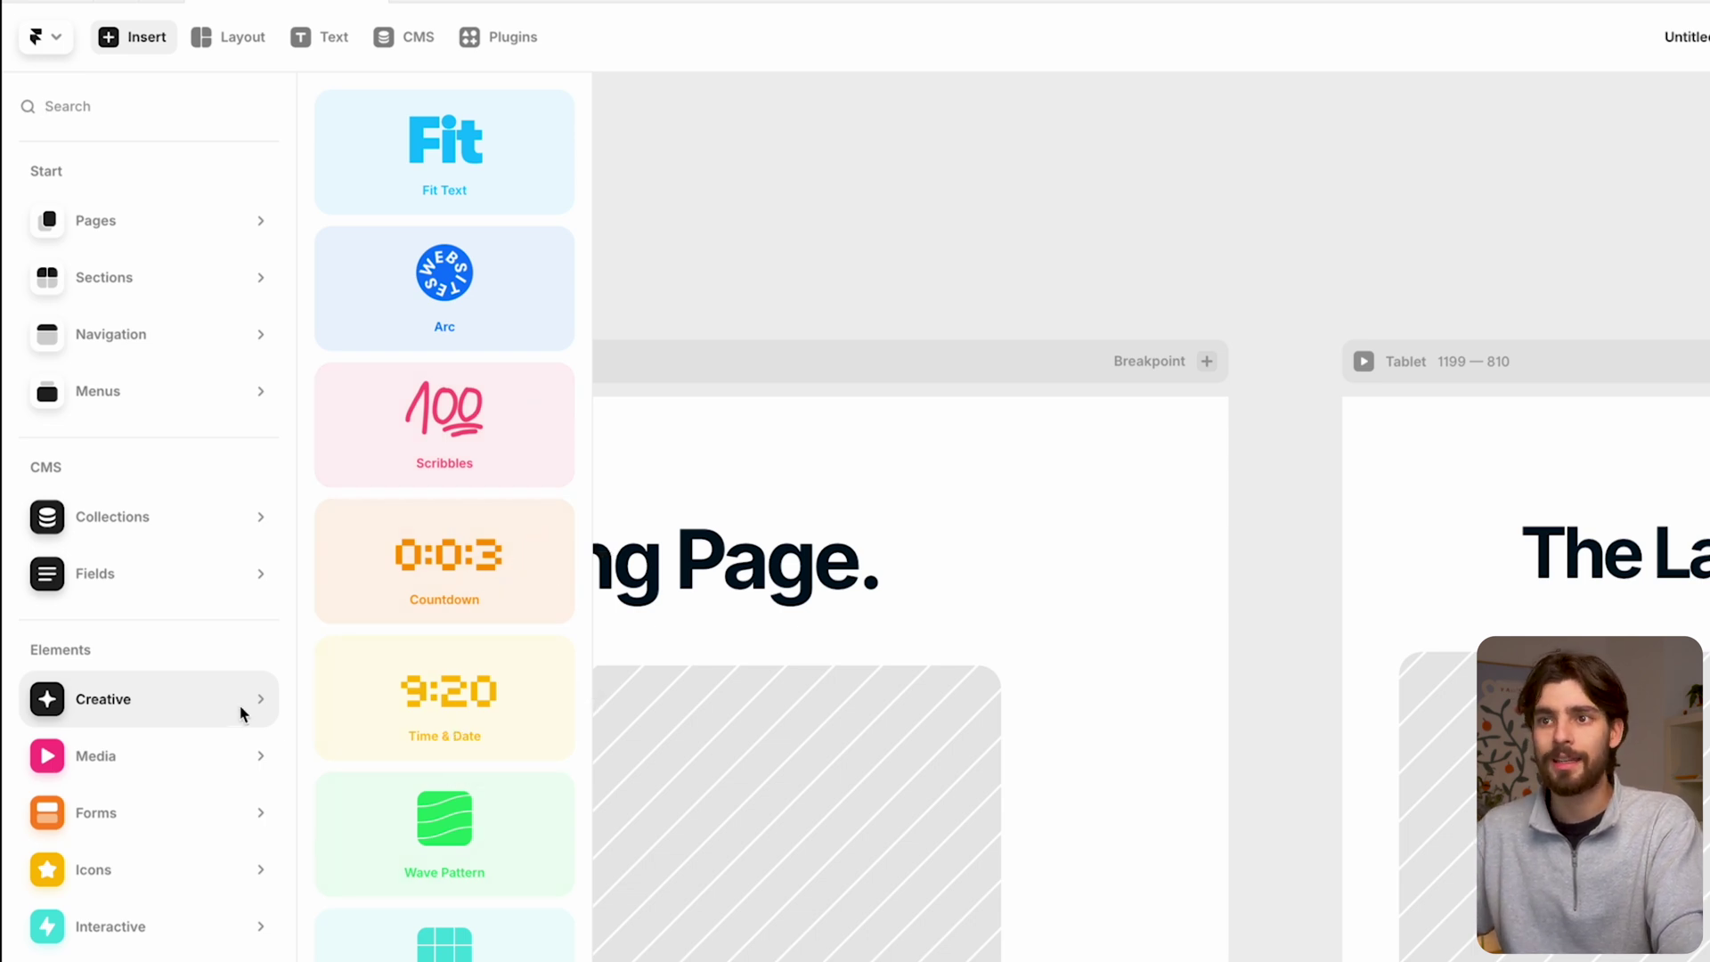
Step: Browse the Media, Forms, Icons, Interactive, Social and Utility categories, then close the Insert panel
{"action": "mouse_move", "coordinate": [207, 781]}
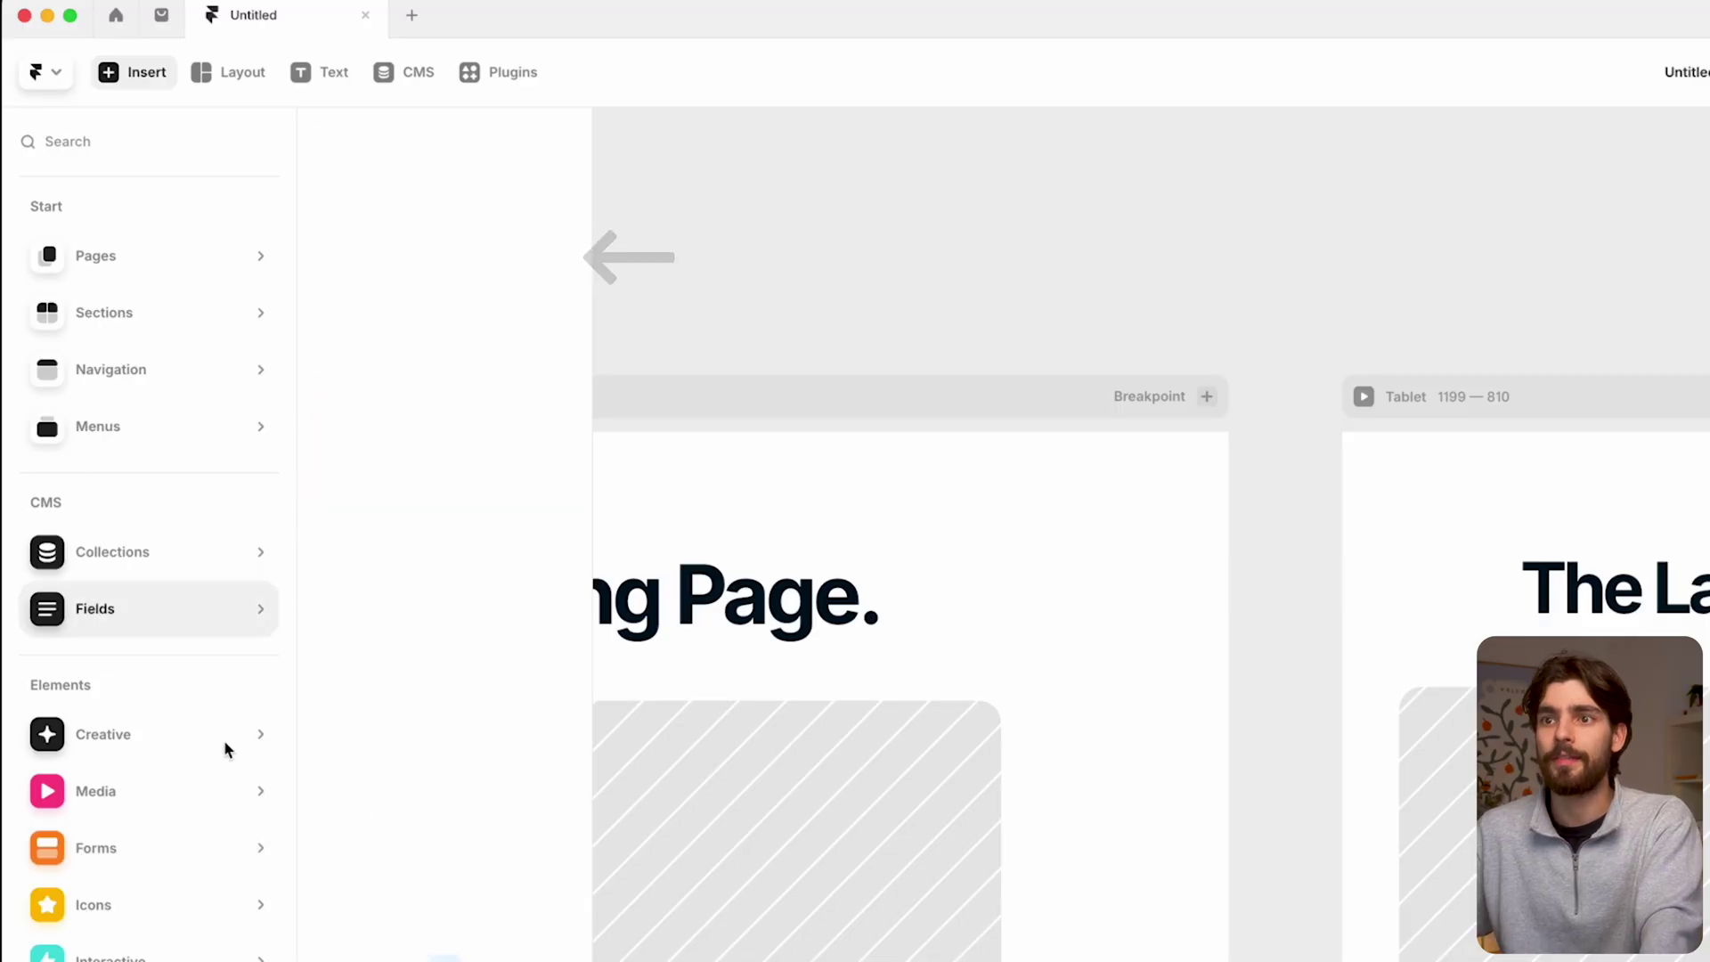
{"action": "mouse_move", "coordinate": [164, 905]}
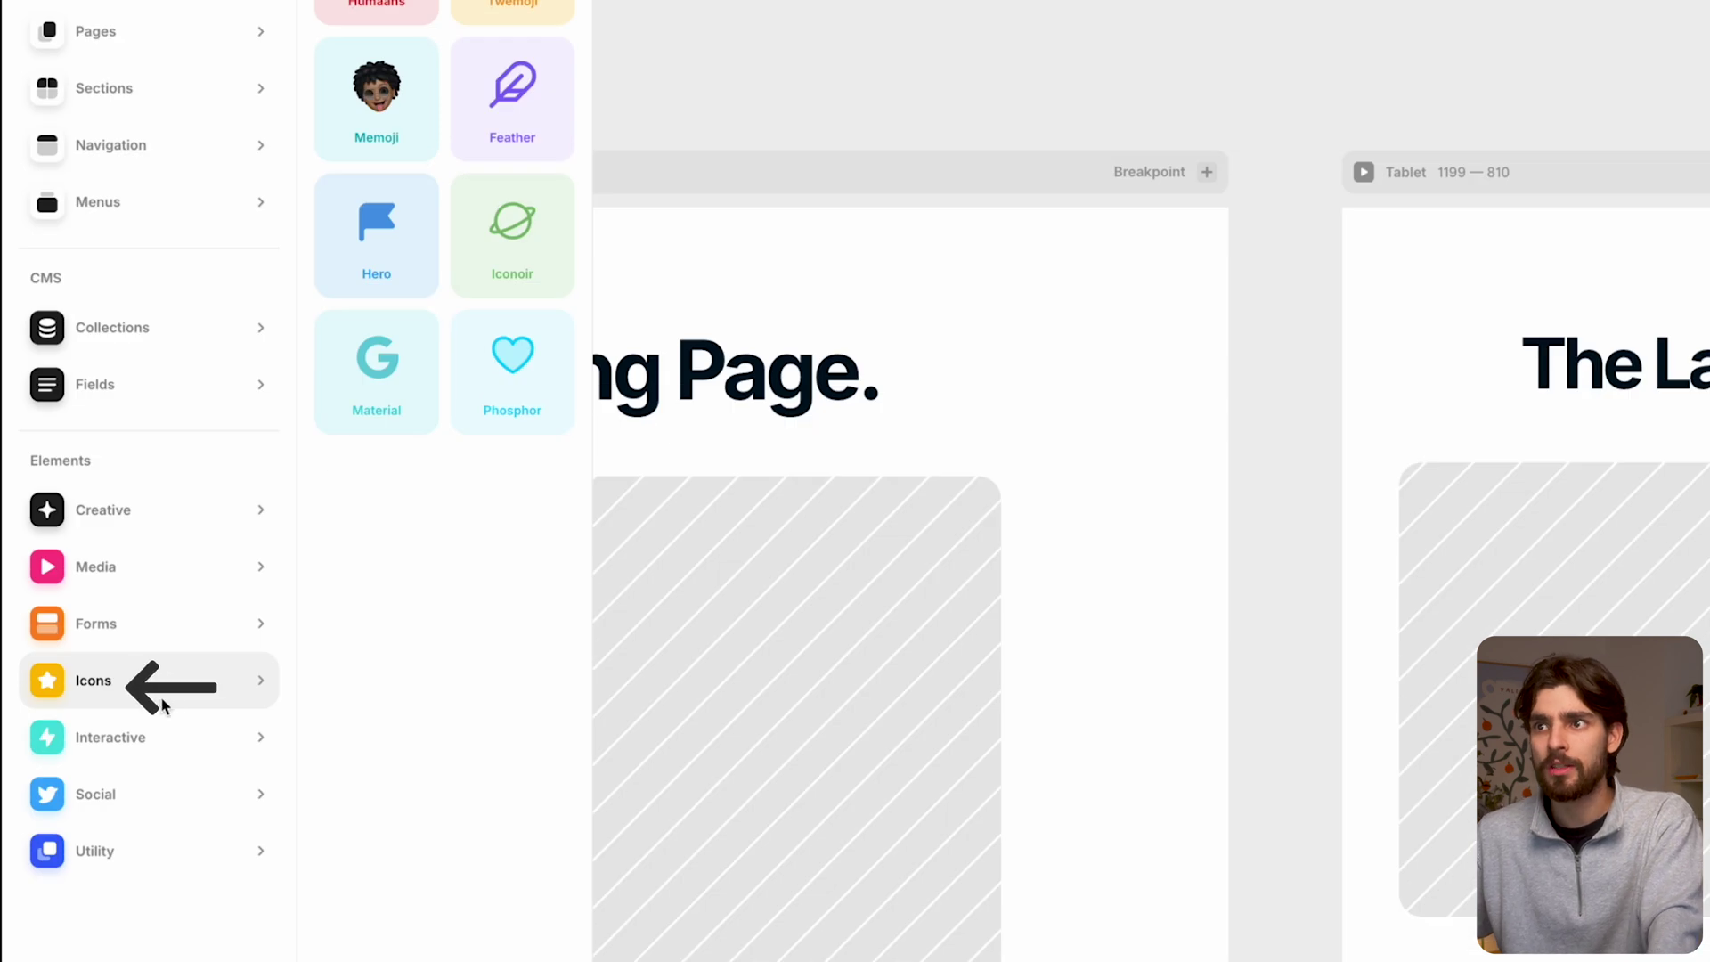
{"action": "mouse_move", "coordinate": [196, 718]}
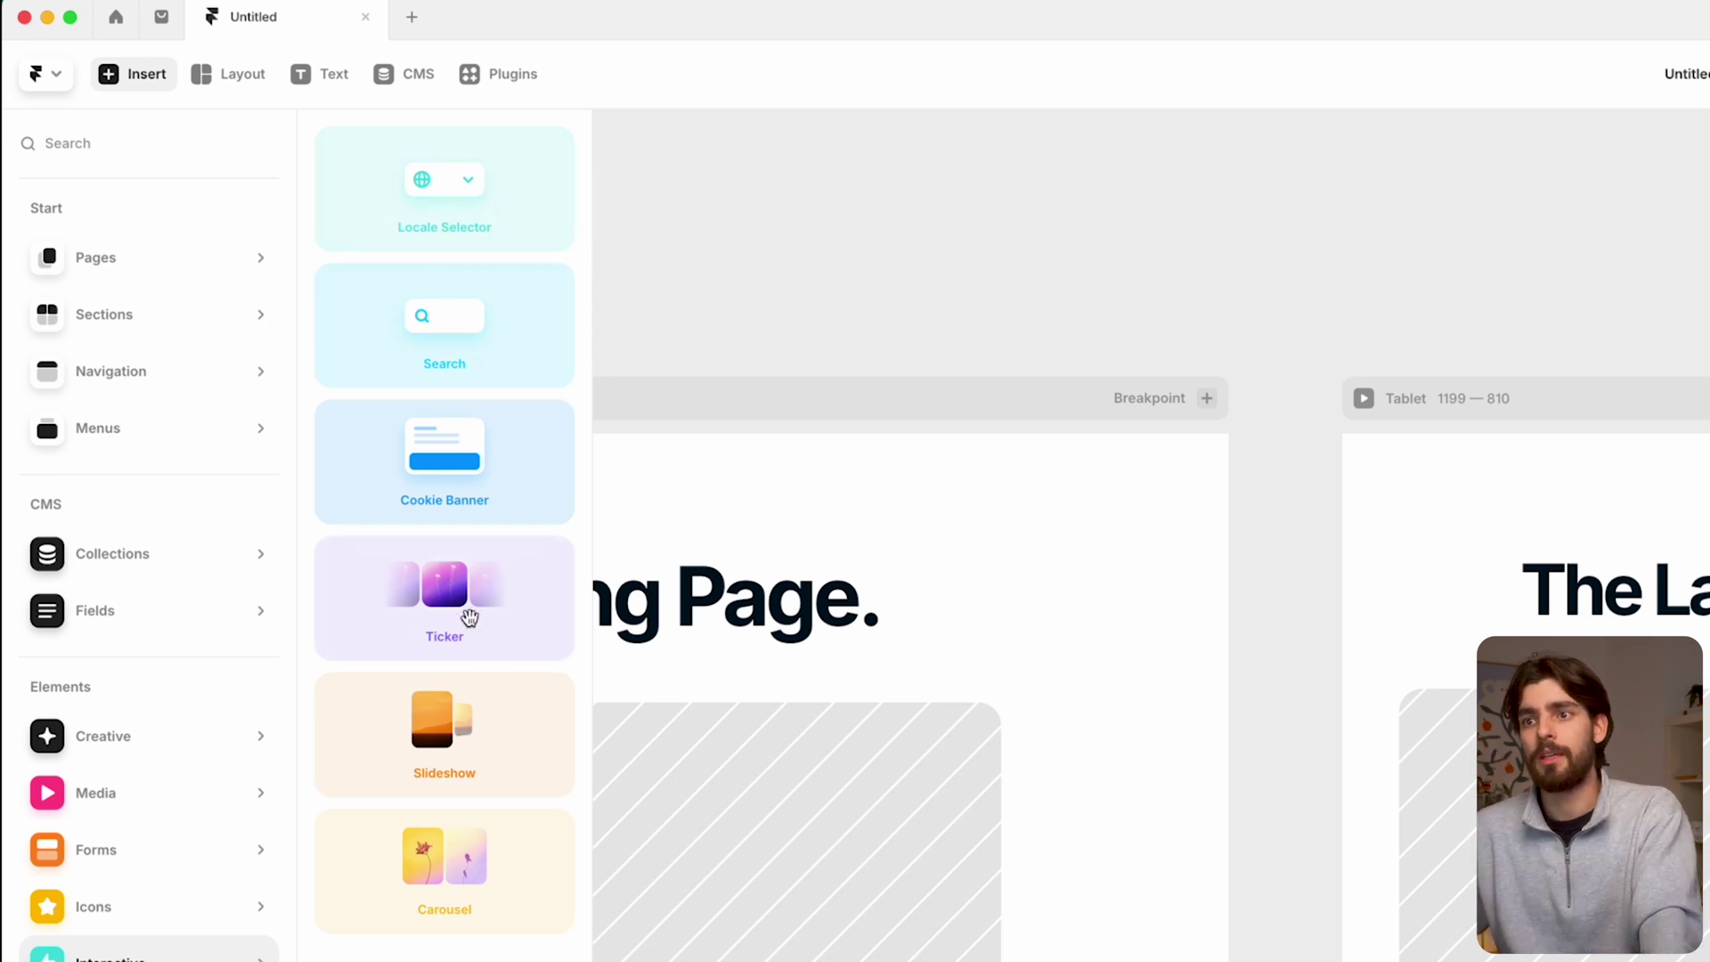
{"action": "mouse_move", "coordinate": [261, 615]}
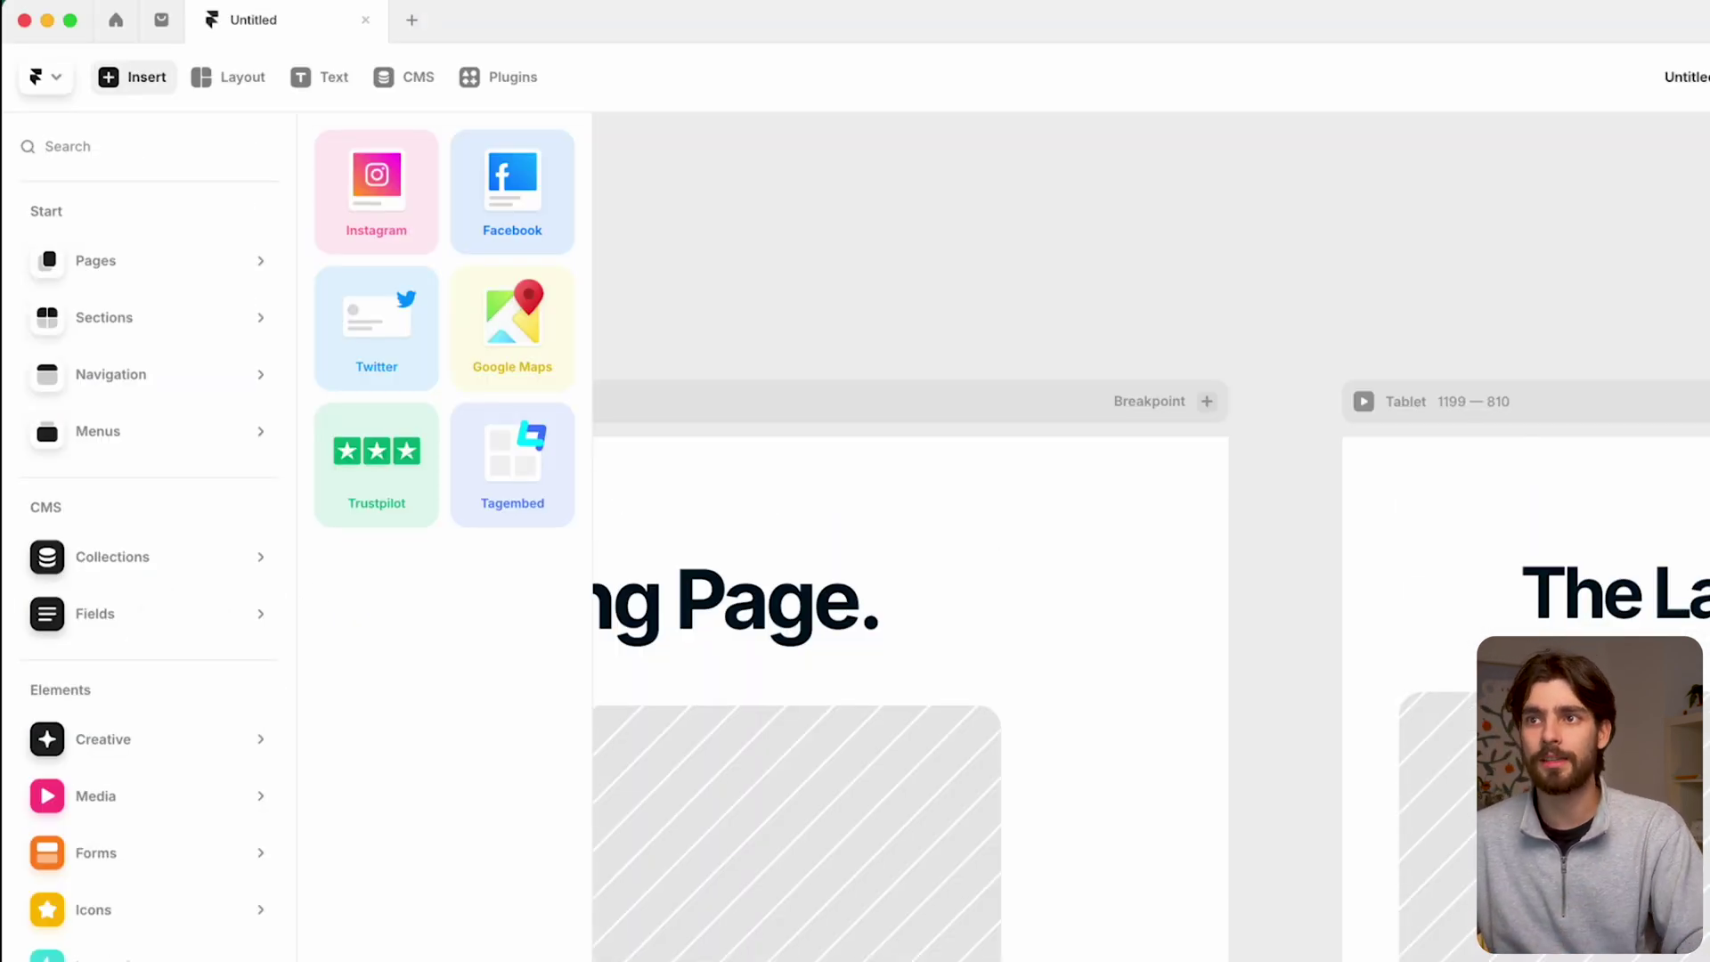
{"action": "mouse_move", "coordinate": [259, 614]}
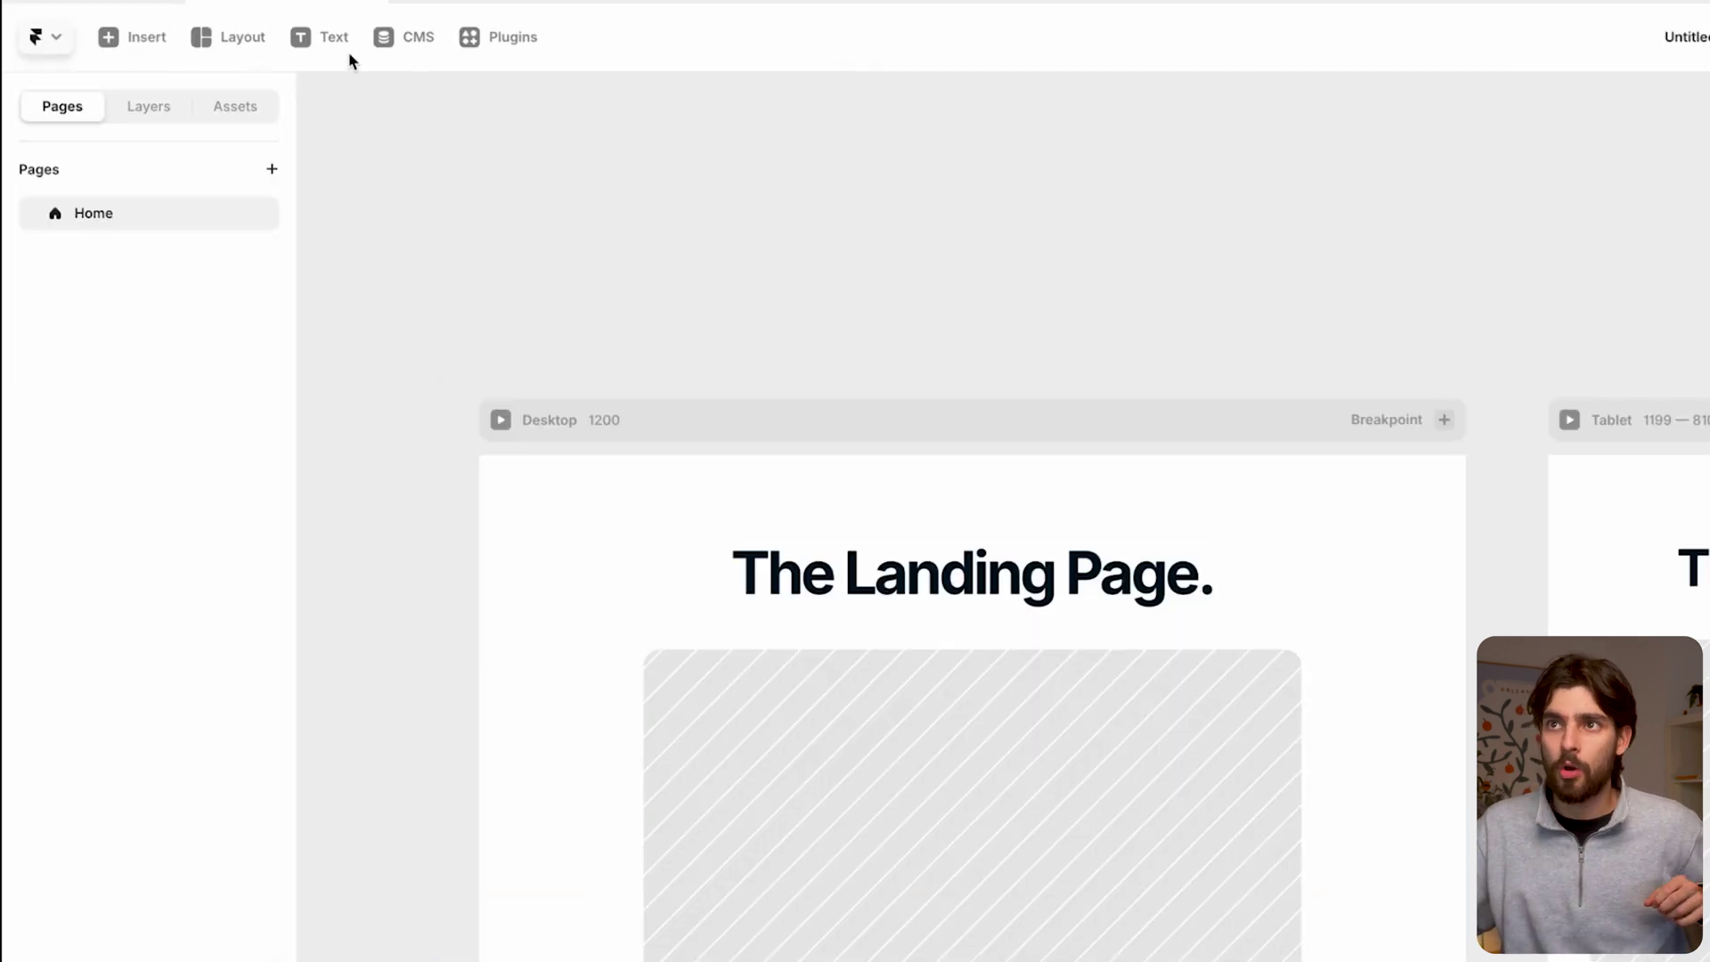
Step: Draw an empty frame above the Desktop breakpoint
{"action": "left_click", "coordinate": [113, 54]}
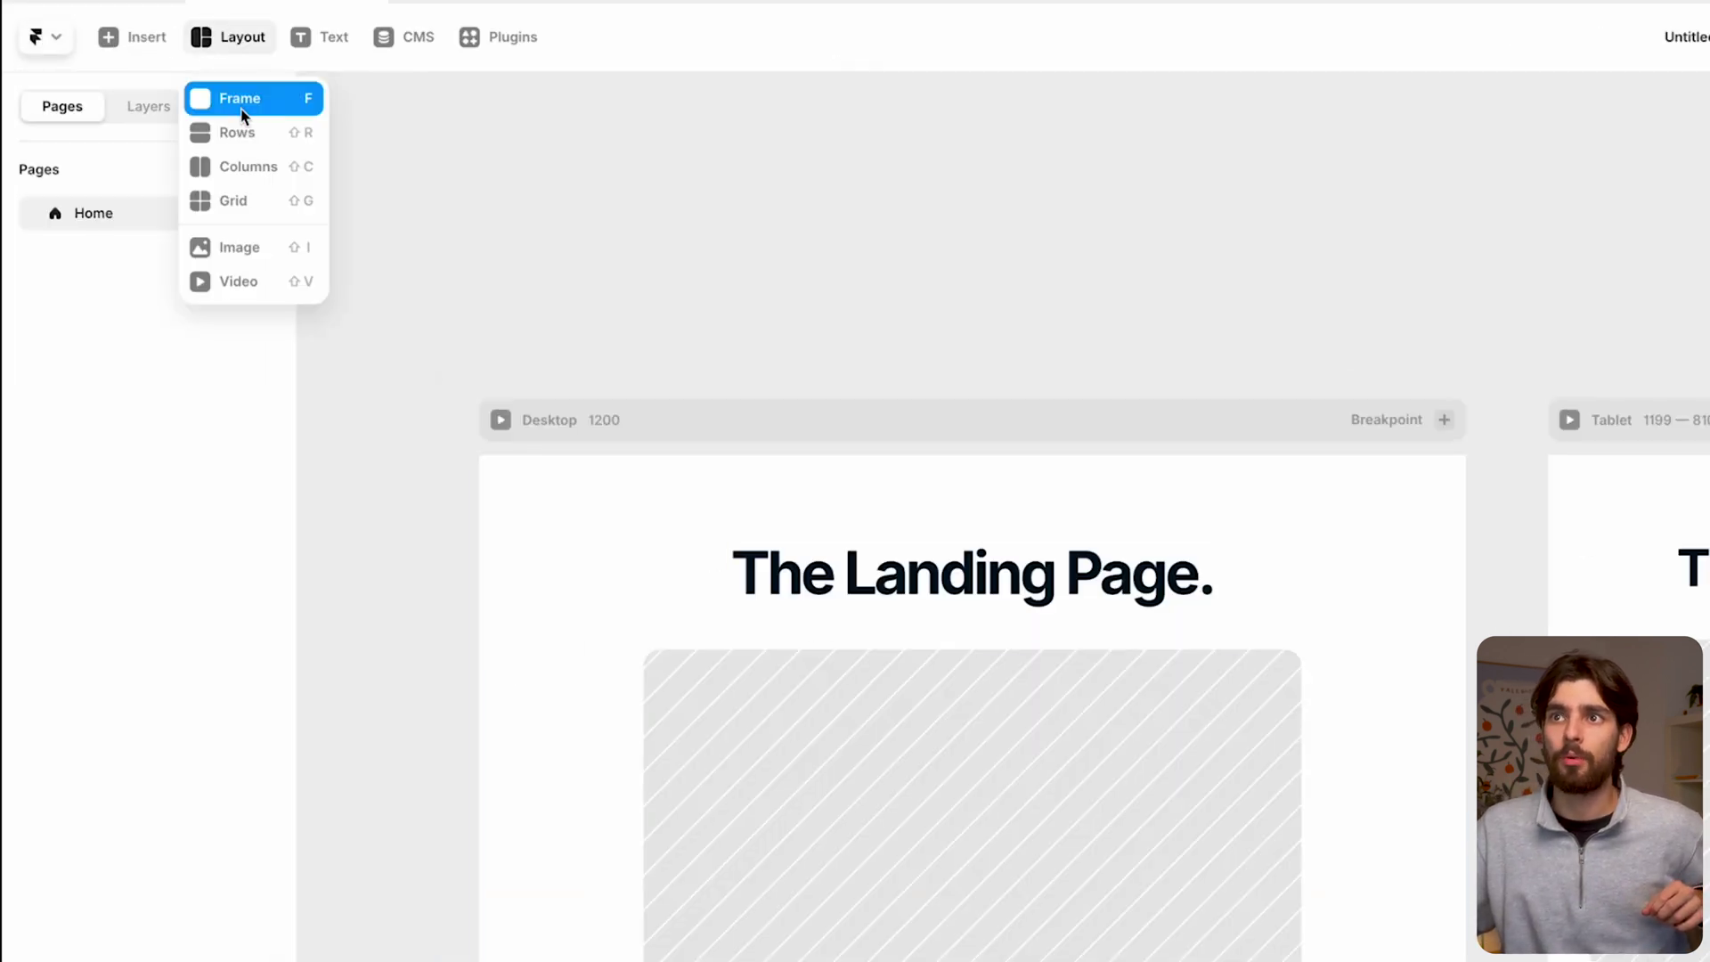
{"action": "left_click", "coordinate": [267, 104]}
{"action": "left_click_drag", "start_coordinate": [570, 108], "coordinate": [1397, 353]}
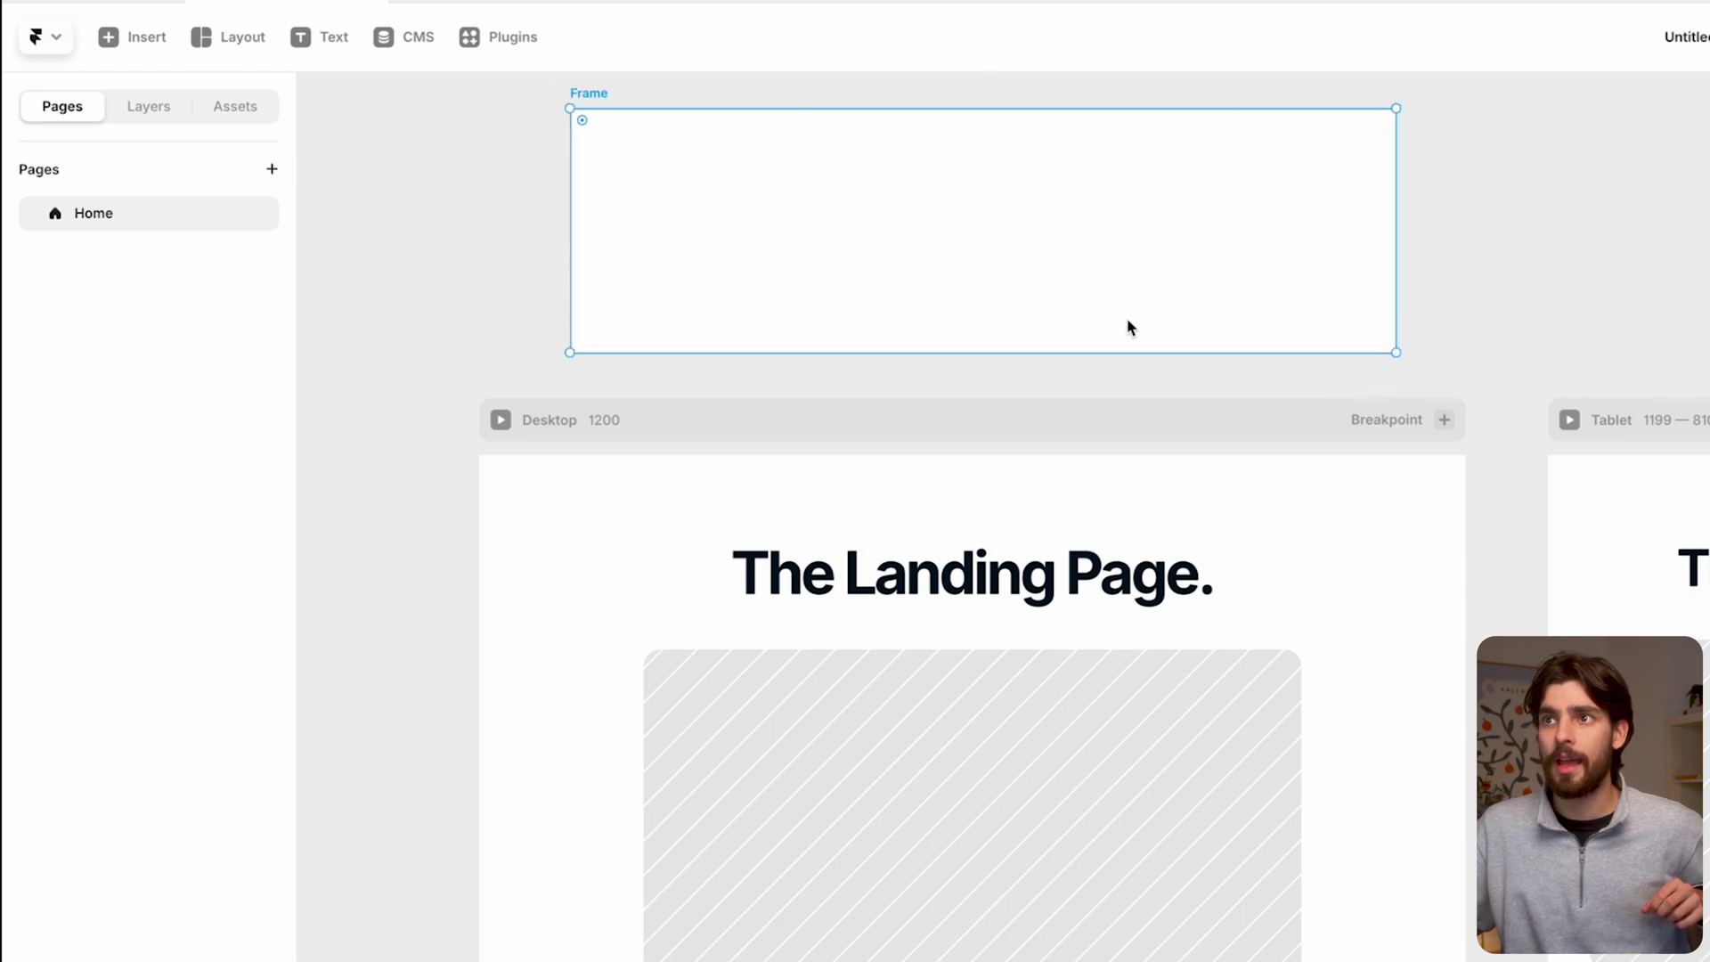
{"action": "mouse_move", "coordinate": [928, 229]}
{"action": "left_mouse_down"}
{"action": "mouse_move", "coordinate": [981, 229]}
{"action": "mouse_move", "coordinate": [881, 172]}
{"action": "mouse_move", "coordinate": [918, 254]}
{"action": "left_mouse_up"}
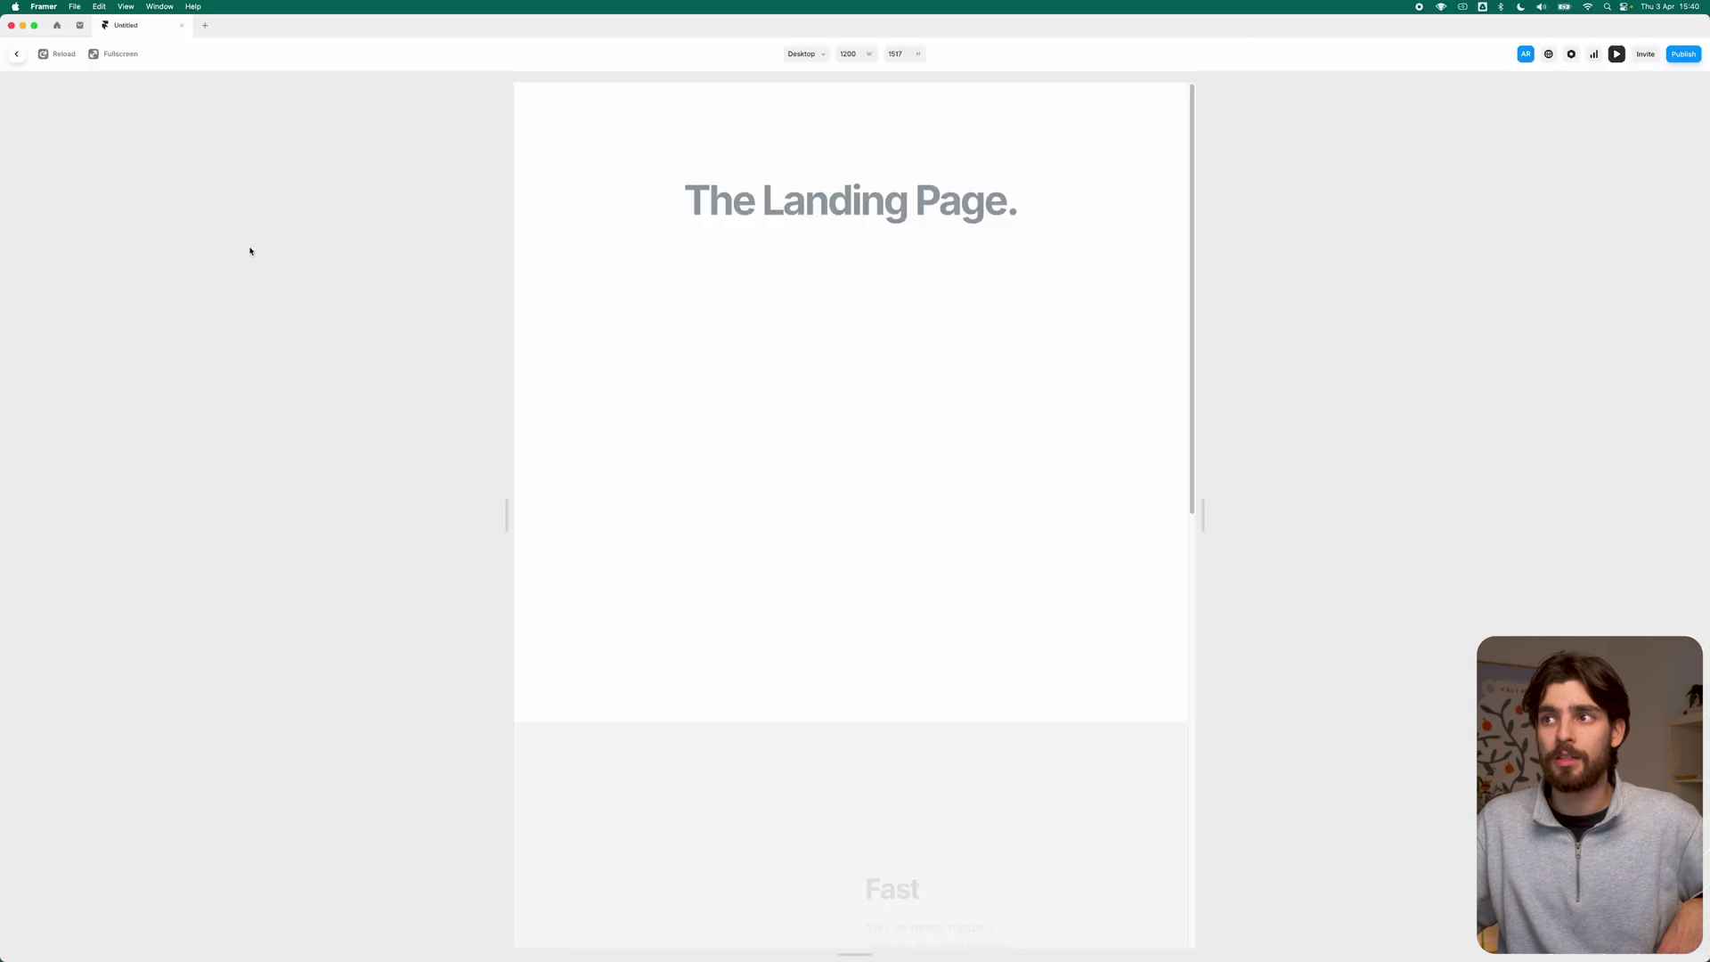
Step: Preview the Desktop page, then delete the stray empty frame
{"action": "left_click", "coordinate": [501, 420]}
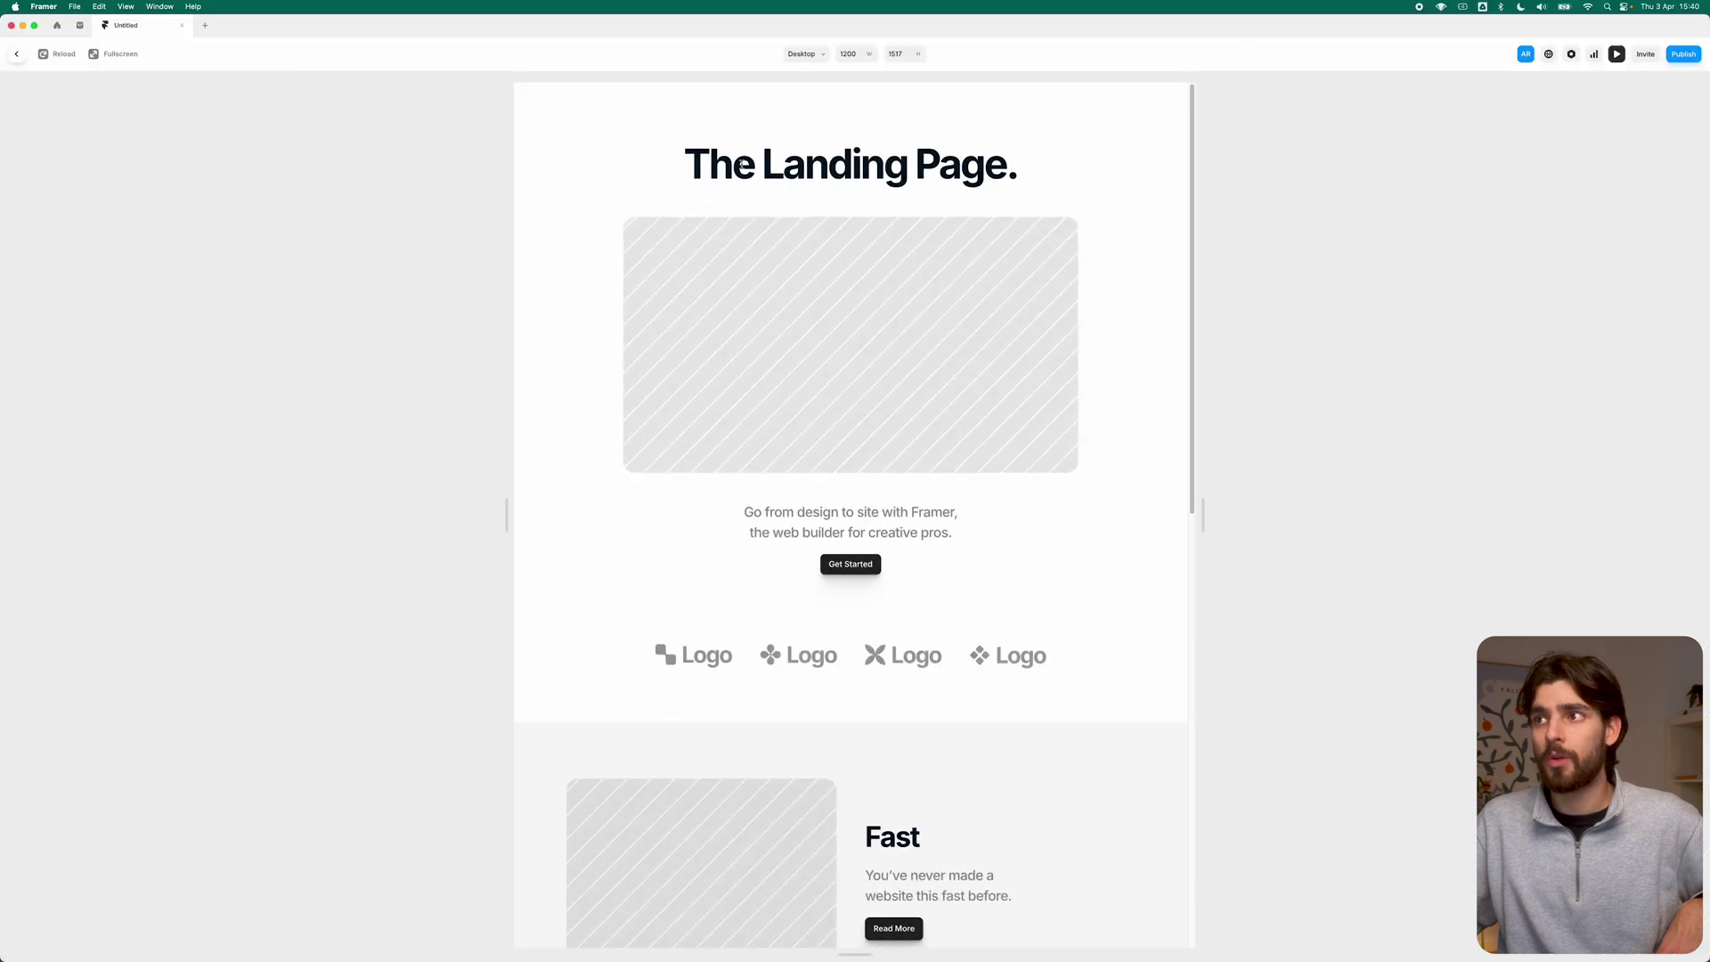
{"action": "left_click", "coordinate": [16, 55]}
{"action": "left_click", "coordinate": [419, 161]}
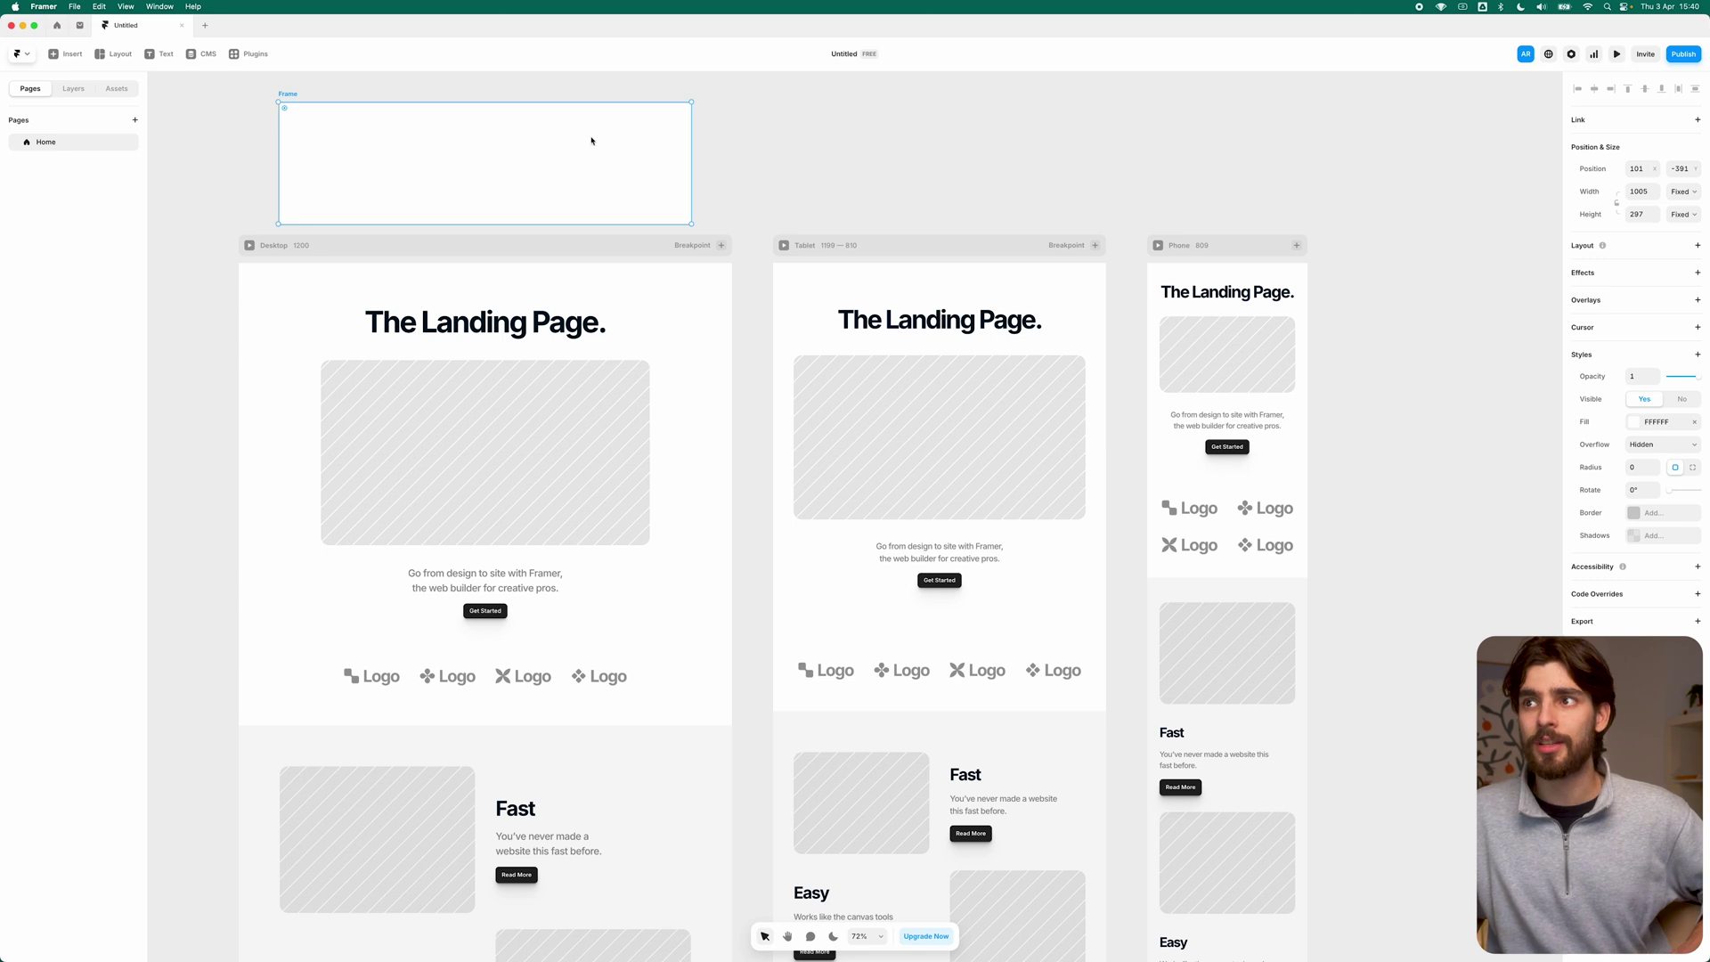
{"action": "mouse_move", "coordinate": [591, 141]}
{"action": "left_mouse_down"}
{"action": "mouse_move", "coordinate": [500, 96]}
{"action": "mouse_move", "coordinate": [599, 107]}
{"action": "mouse_move", "coordinate": [590, 128]}
{"action": "left_mouse_up"}
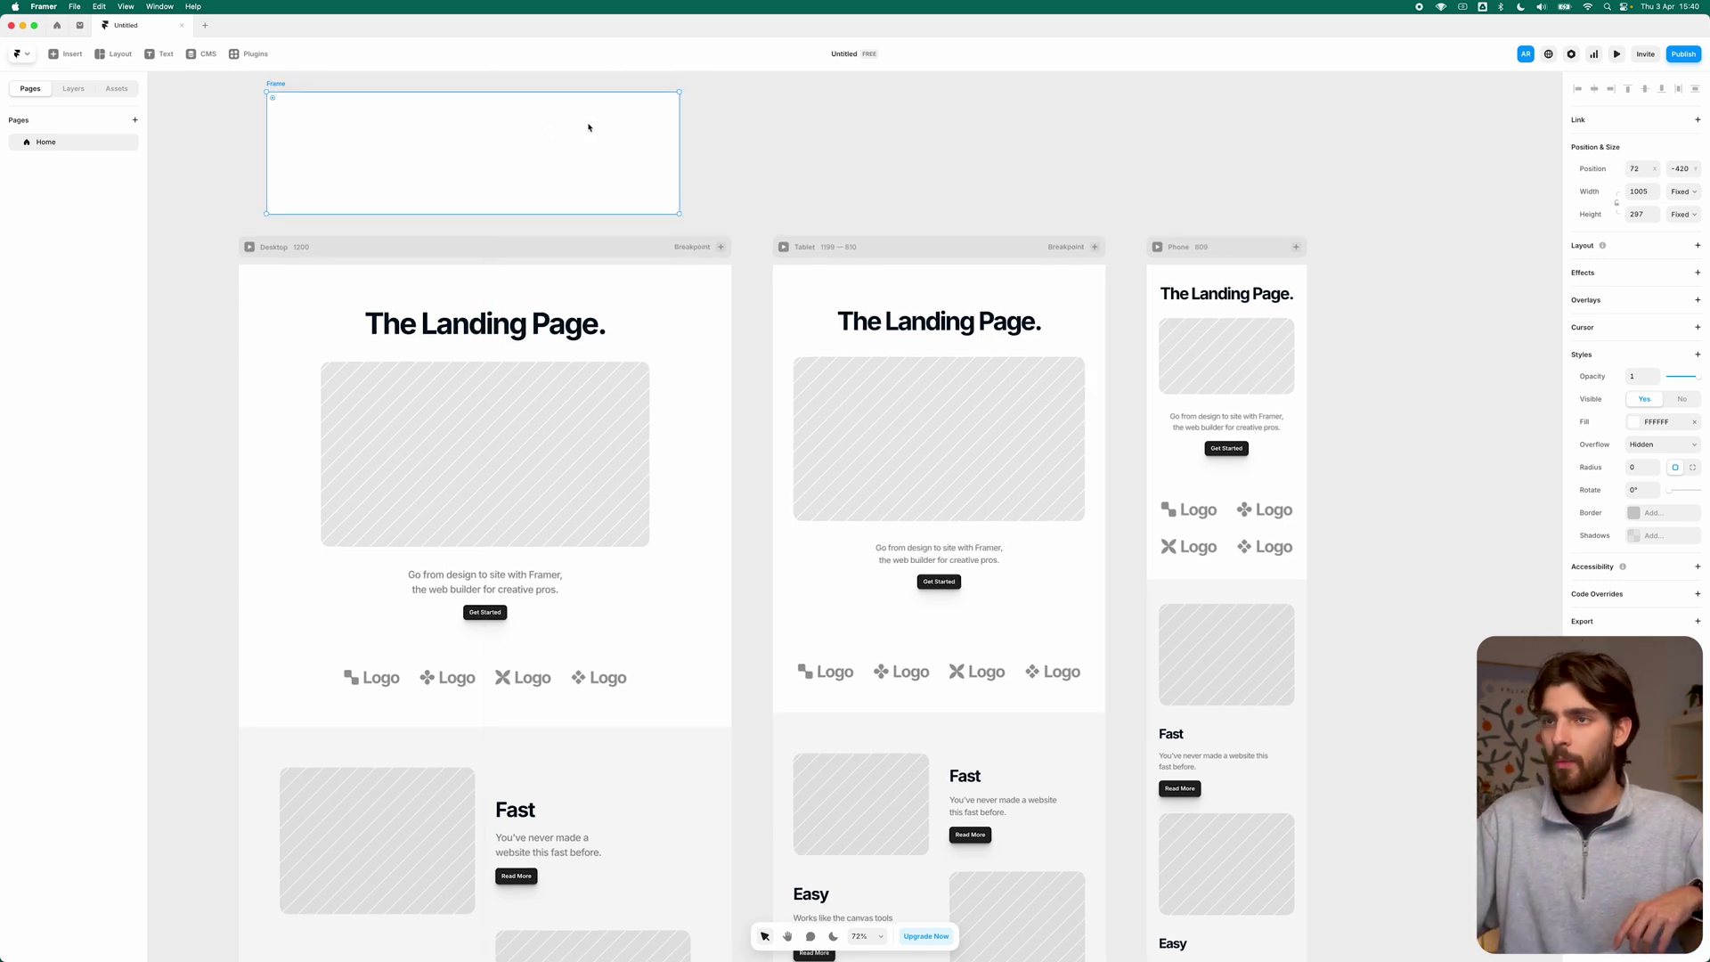
{"action": "key", "text": "Delete"}
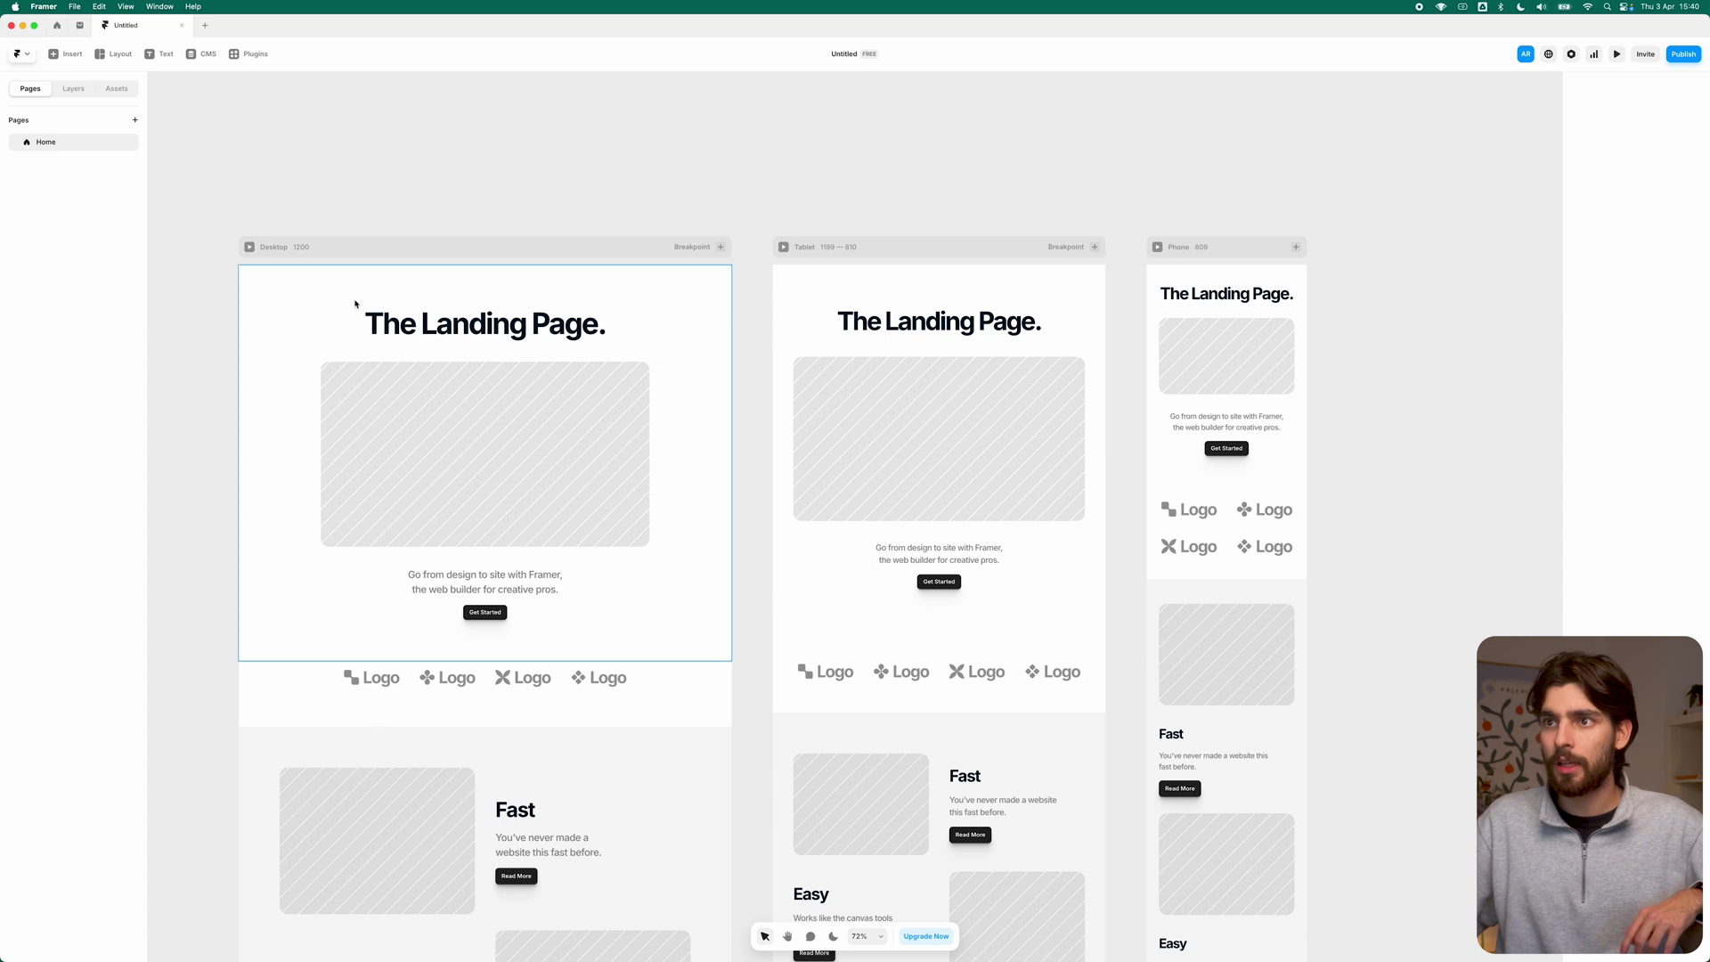
Step: Show the Desktop layer tree and expand the Header, its Stack and Button layers
{"action": "left_click", "coordinate": [325, 322]}
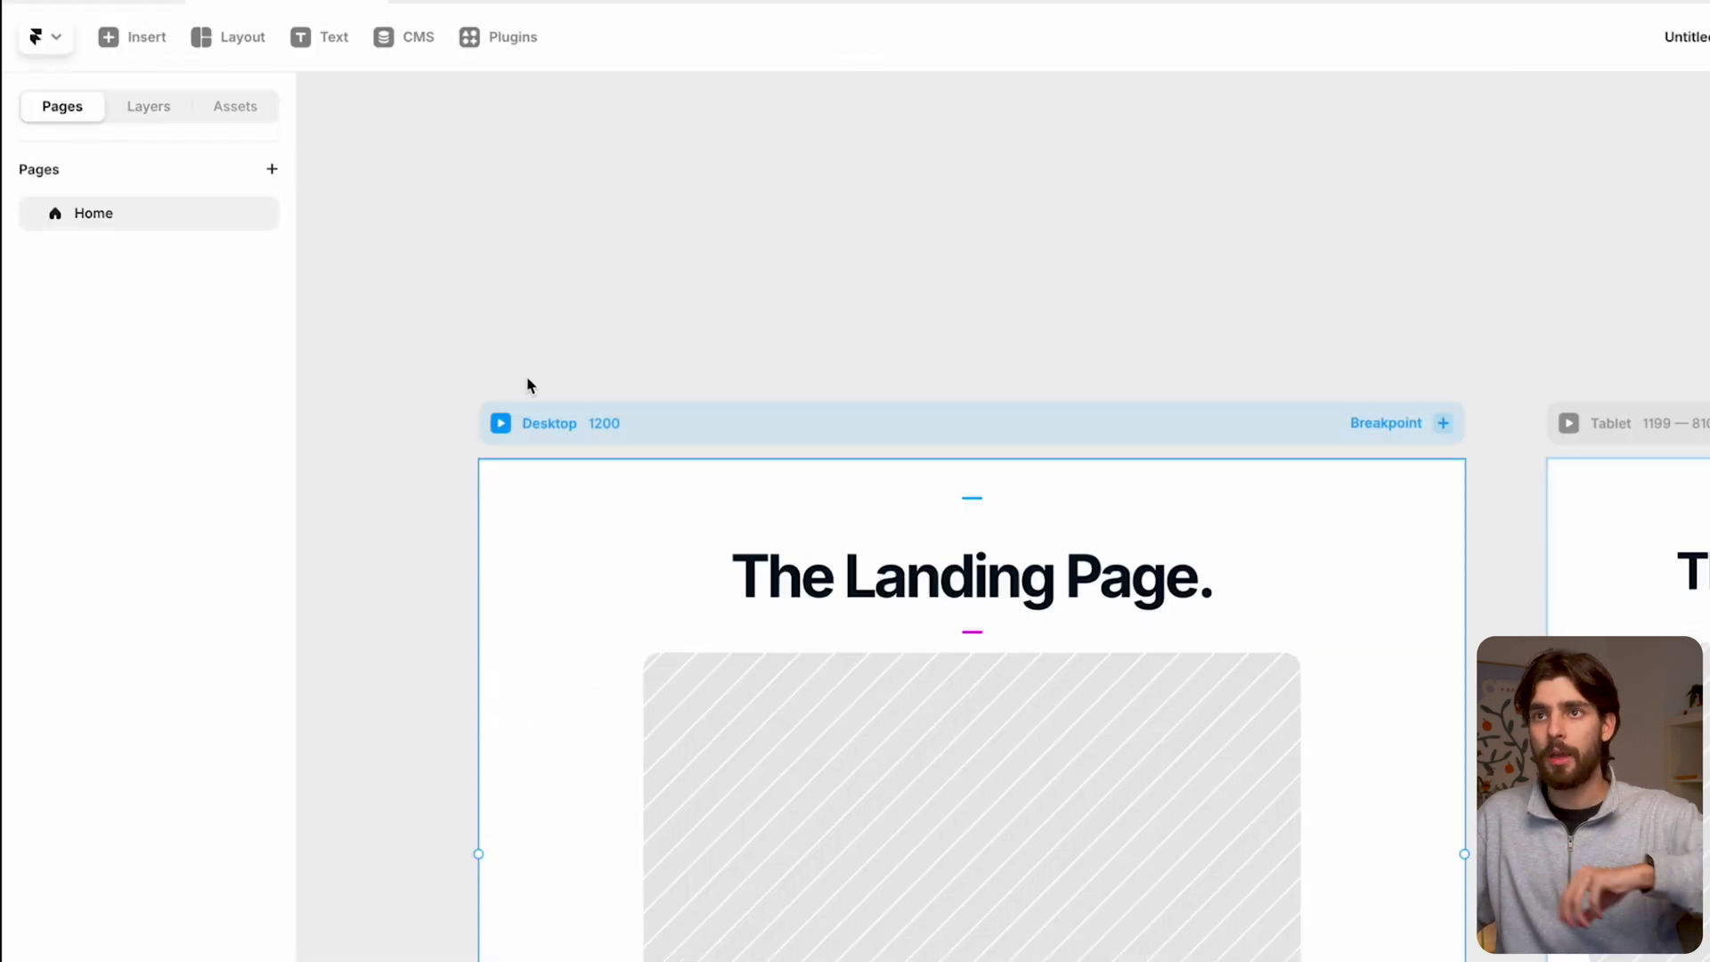
{"action": "left_click", "coordinate": [149, 106]}
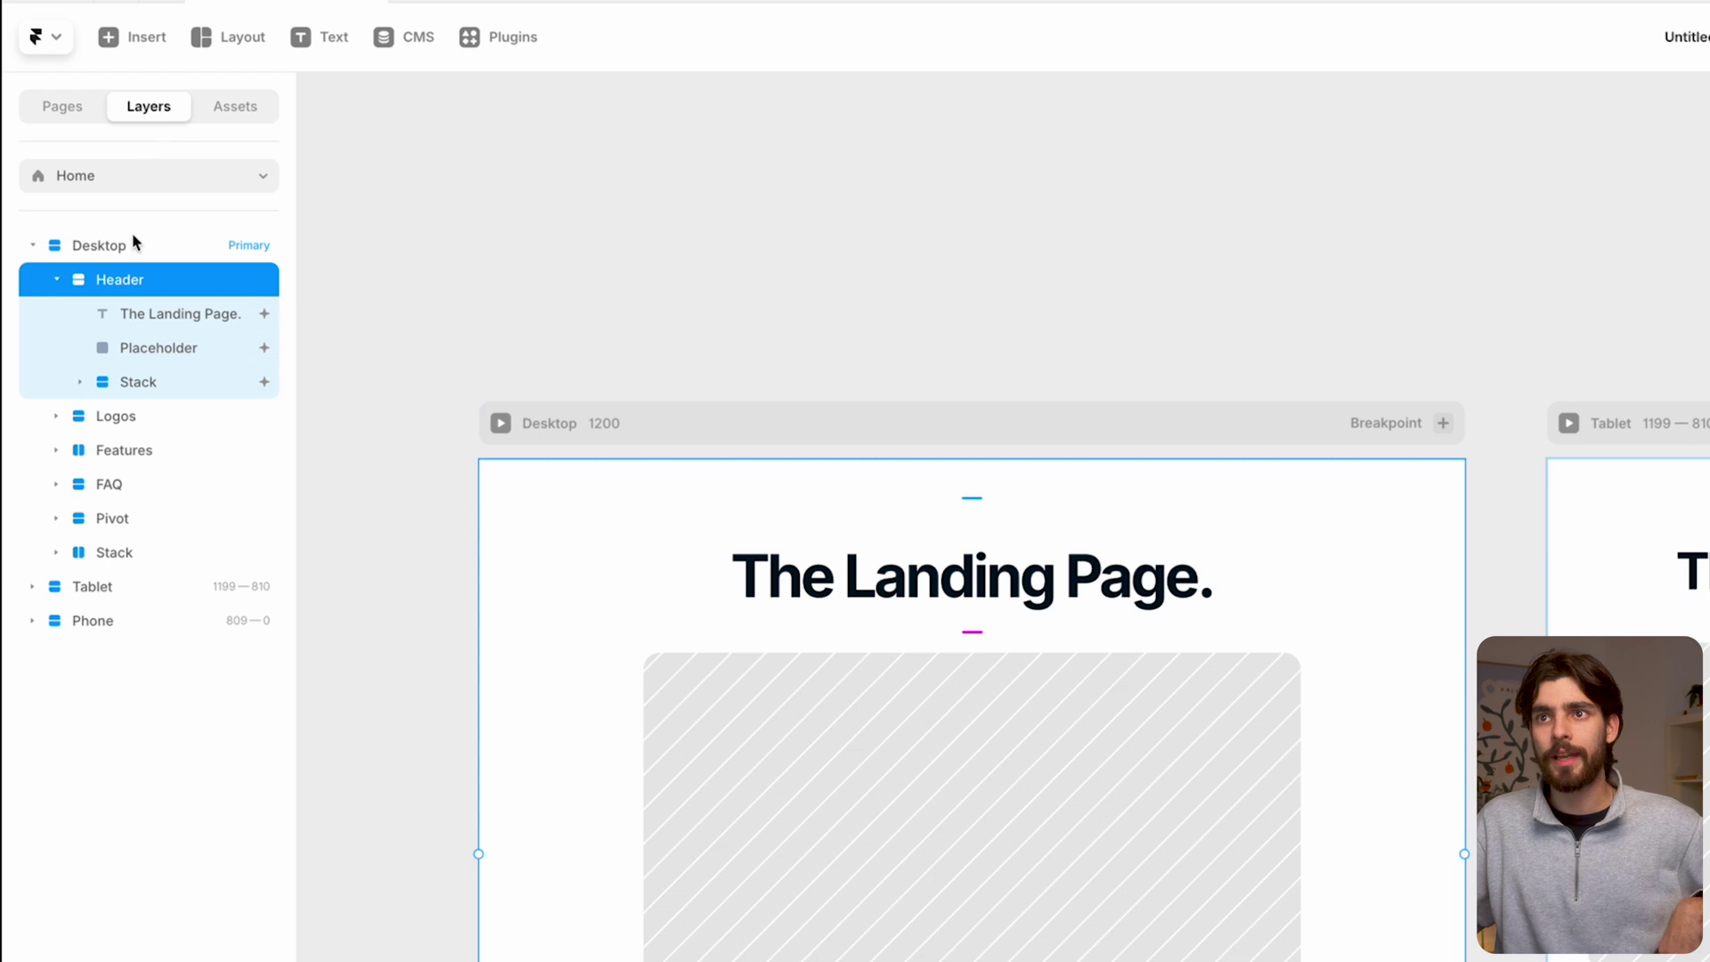
{"action": "left_click", "coordinate": [56, 279]}
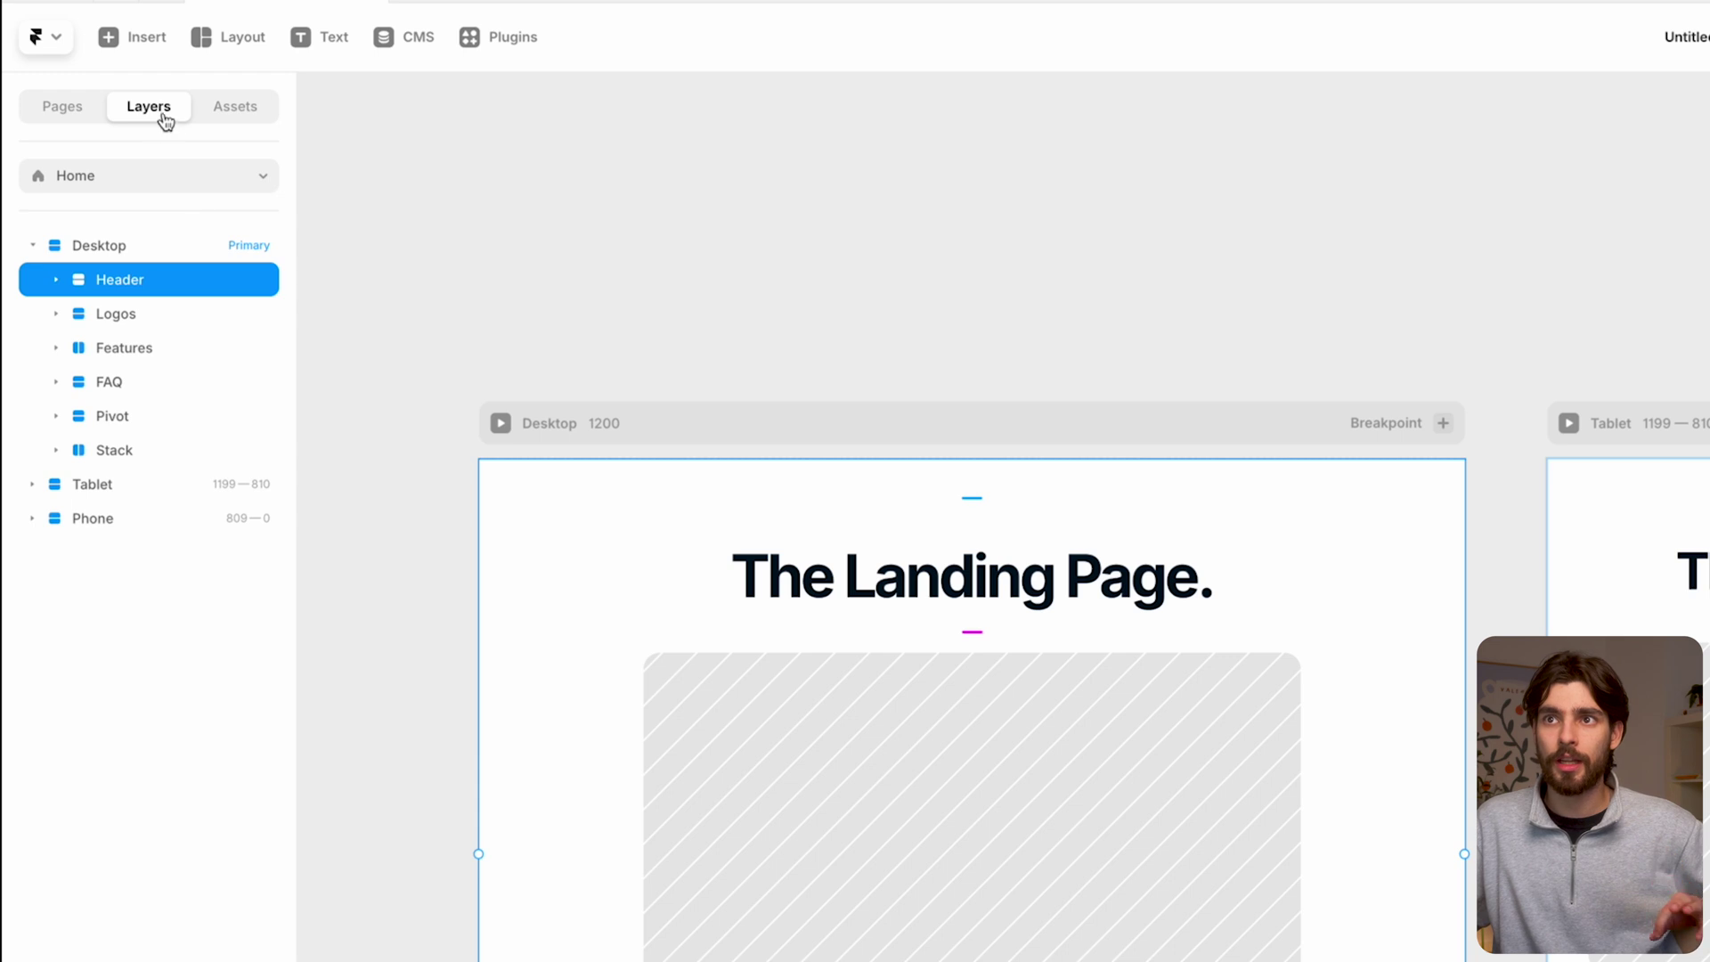
{"action": "left_click", "coordinate": [56, 280]}
{"action": "left_click", "coordinate": [156, 348]}
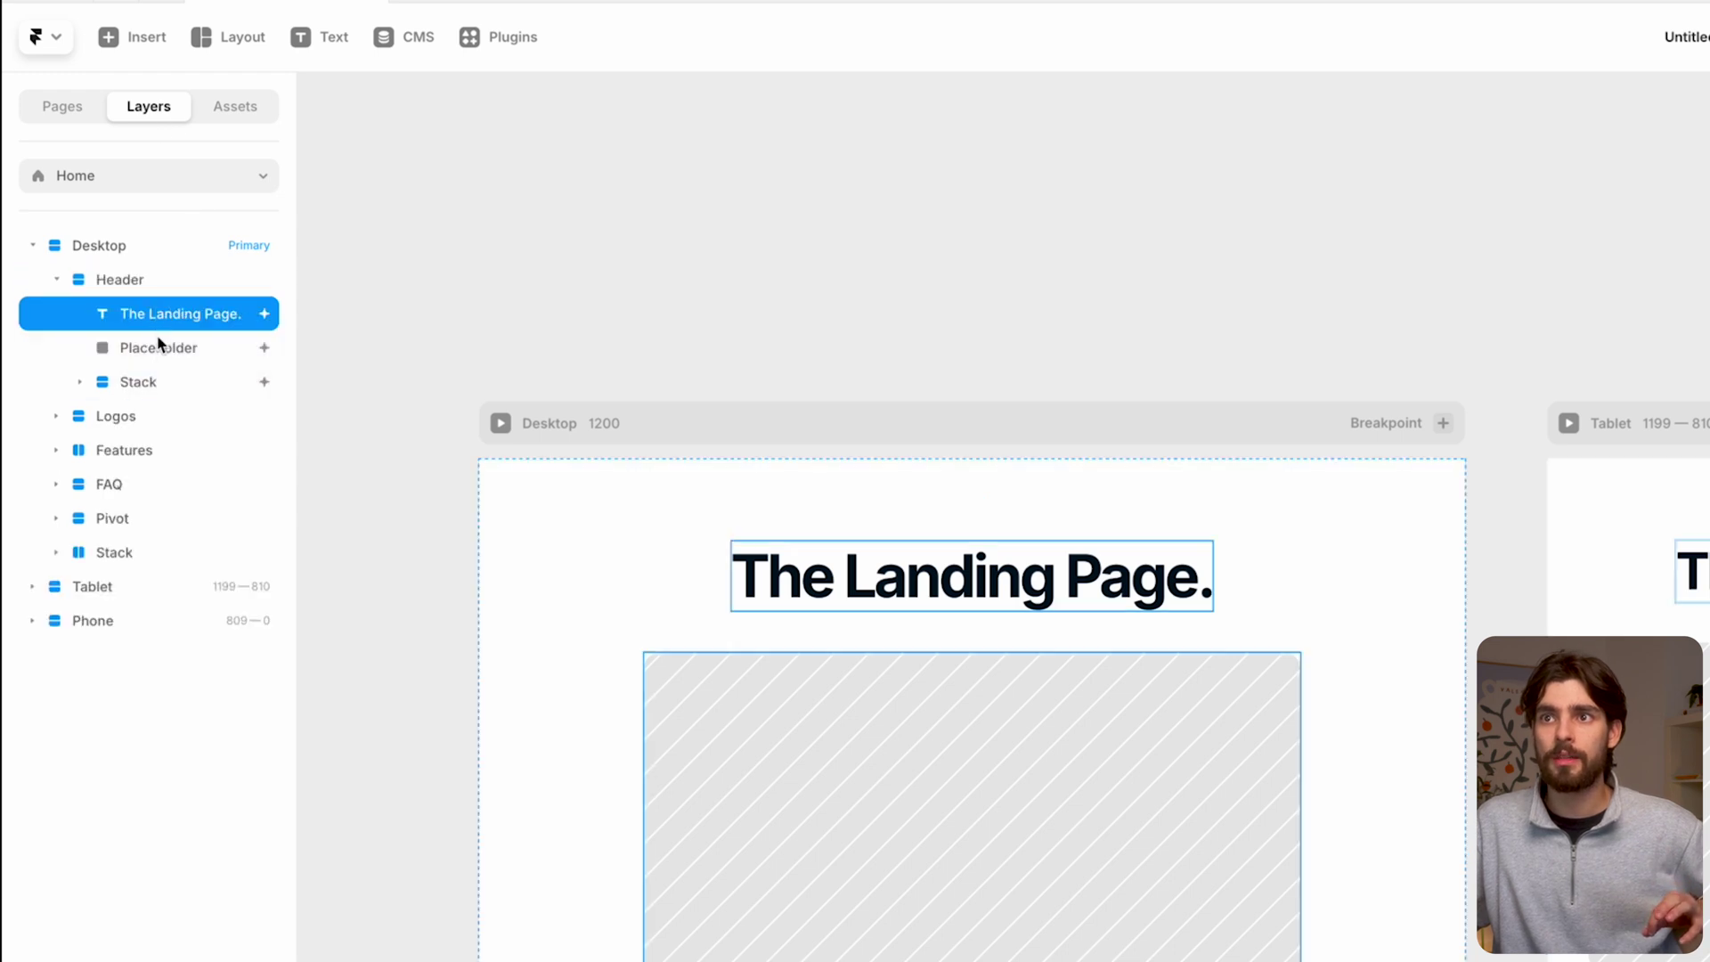
{"action": "left_click", "coordinate": [133, 384]}
{"action": "left_click", "coordinate": [96, 412]}
{"action": "left_click", "coordinate": [111, 450]}
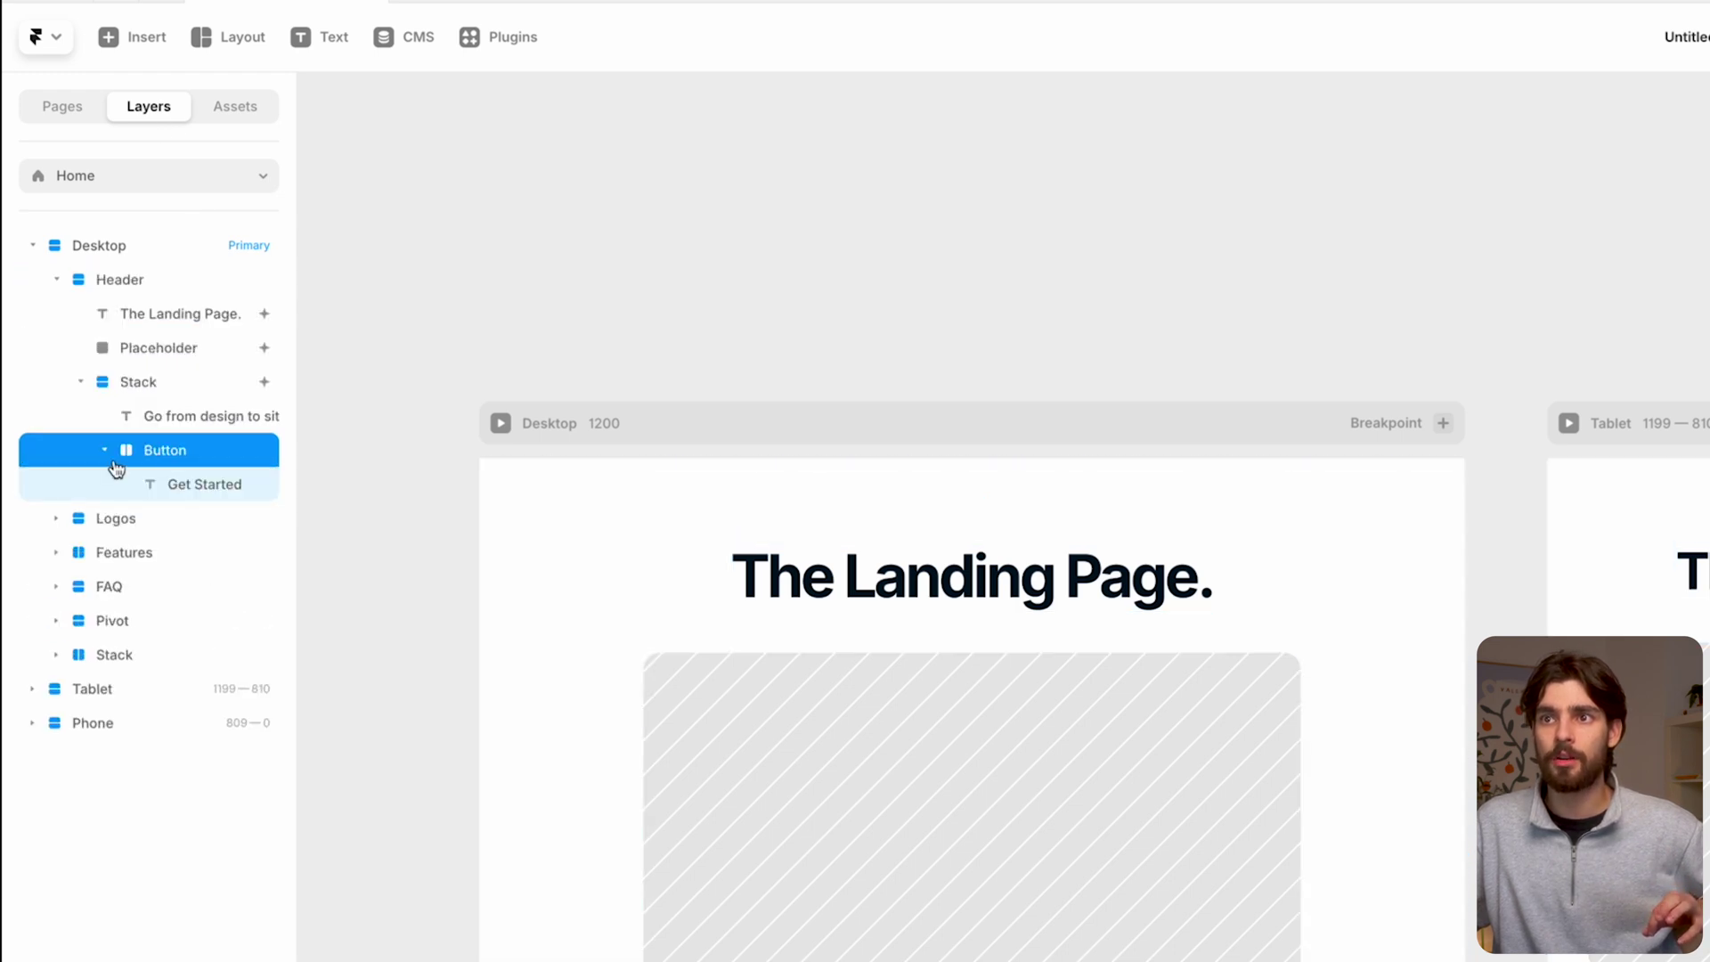
{"action": "left_click", "coordinate": [229, 485]}
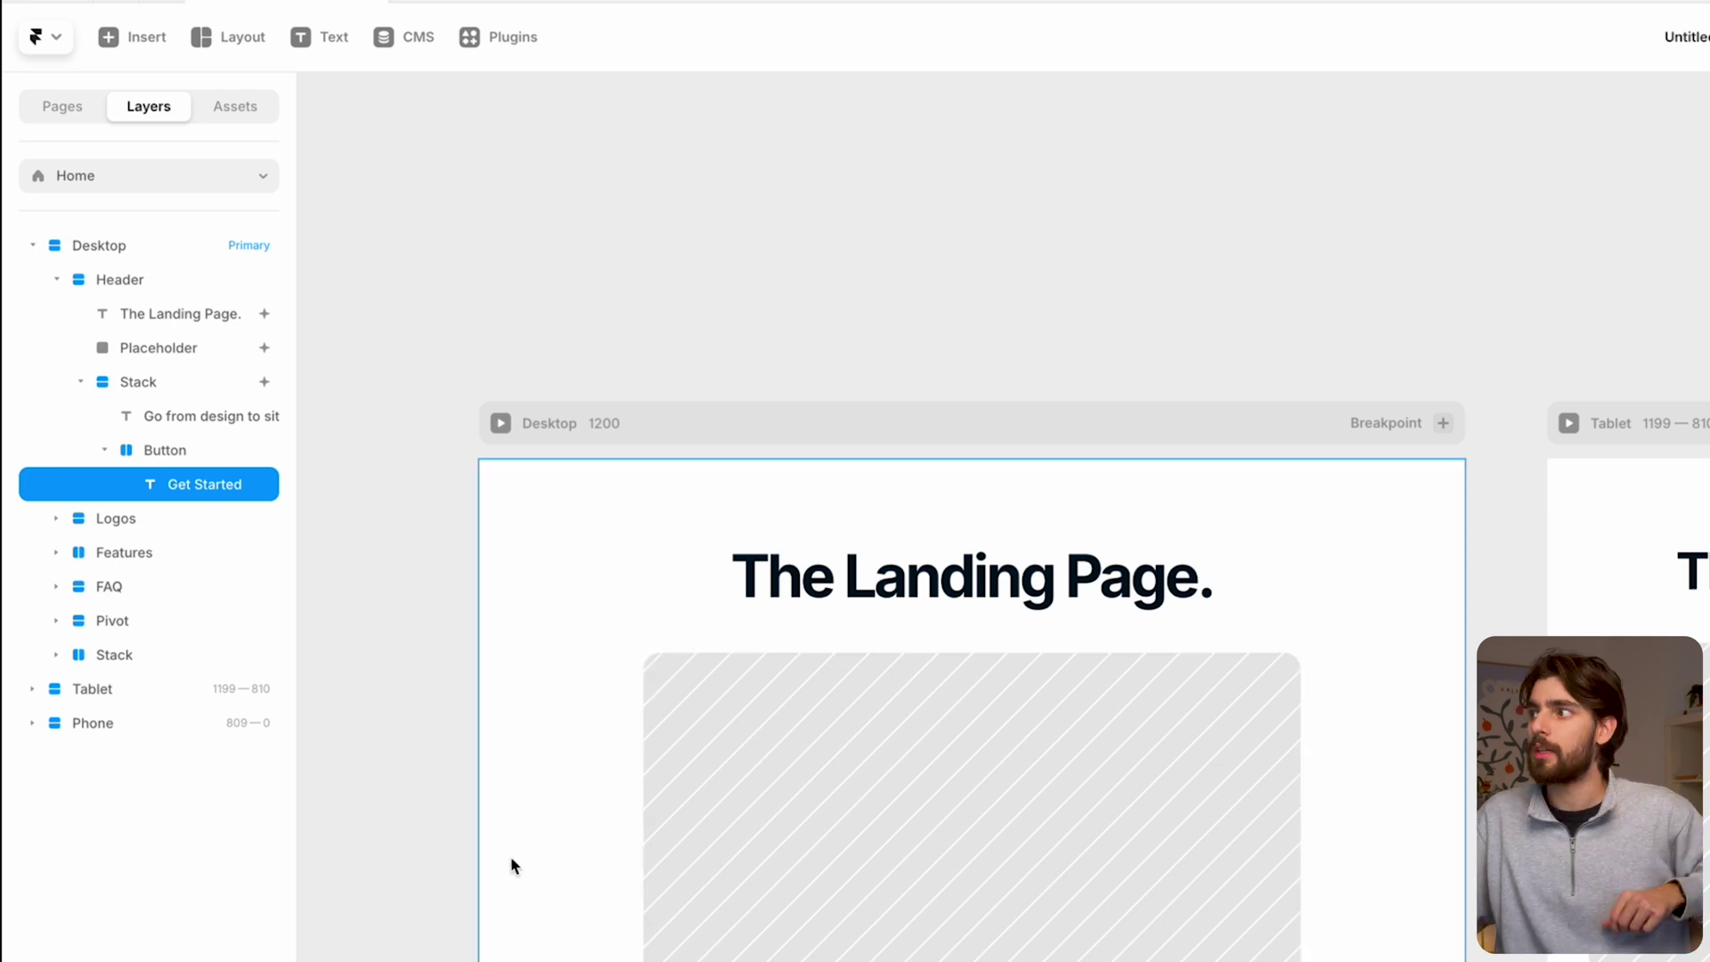
Step: Check the layout container options, then select the Header, its heading and Placeholder image
{"action": "left_click", "coordinate": [261, 37]}
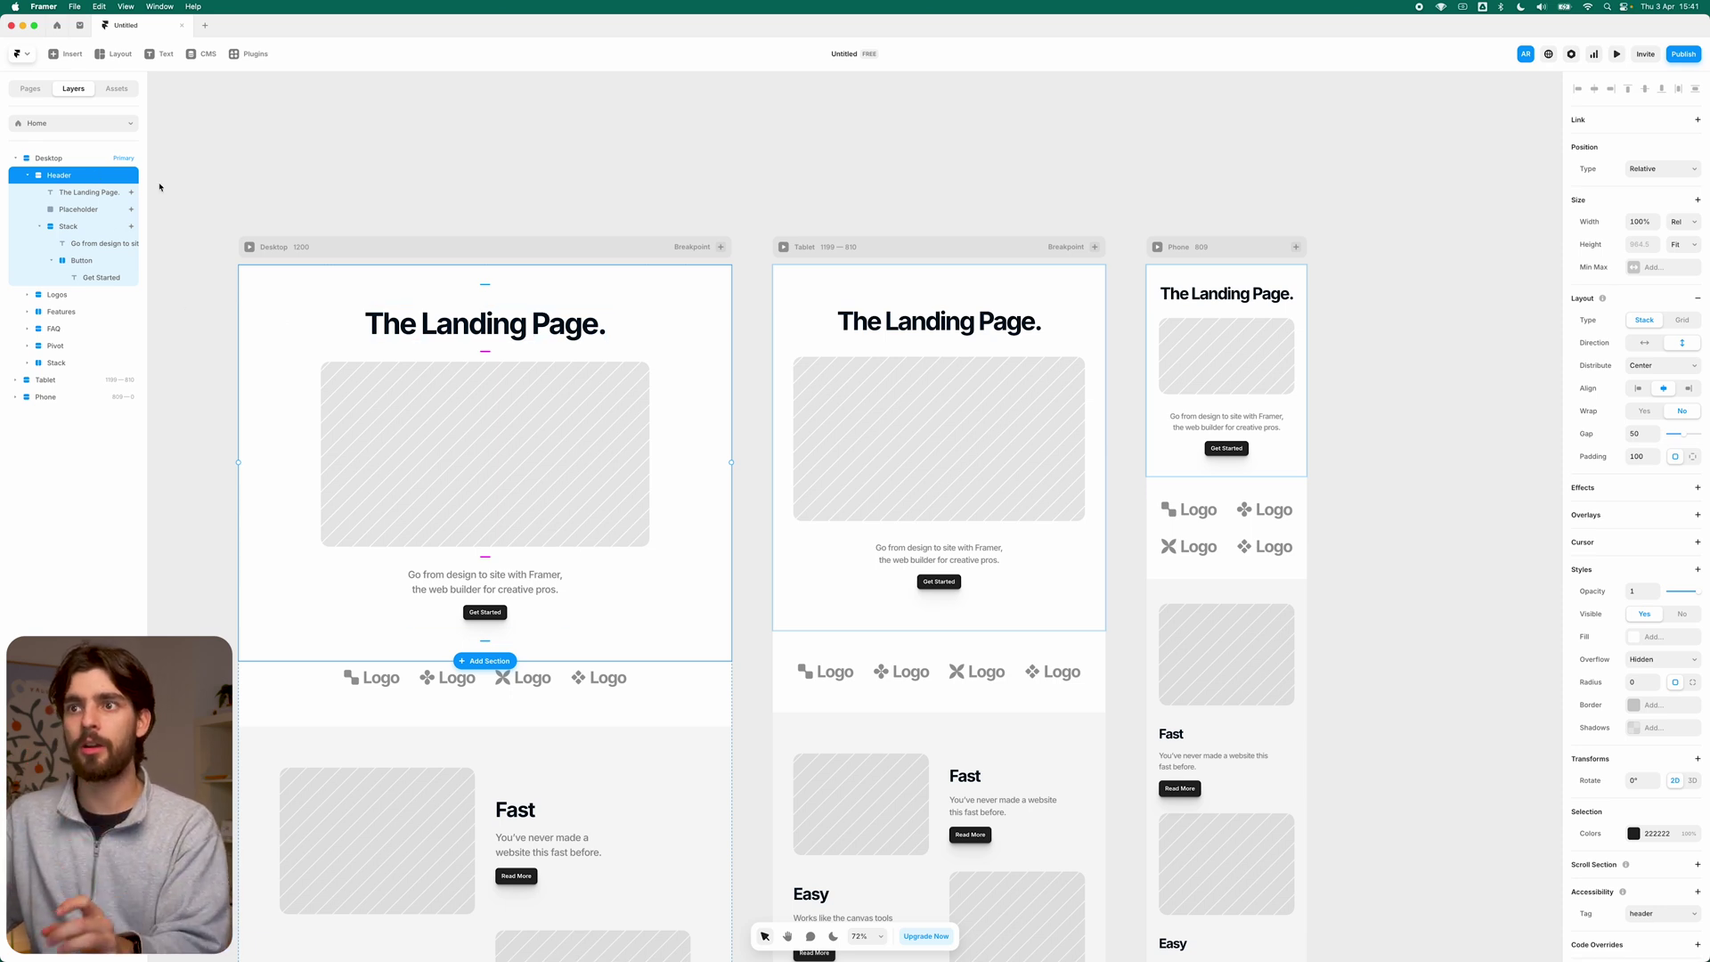
{"action": "left_click", "coordinate": [395, 171]}
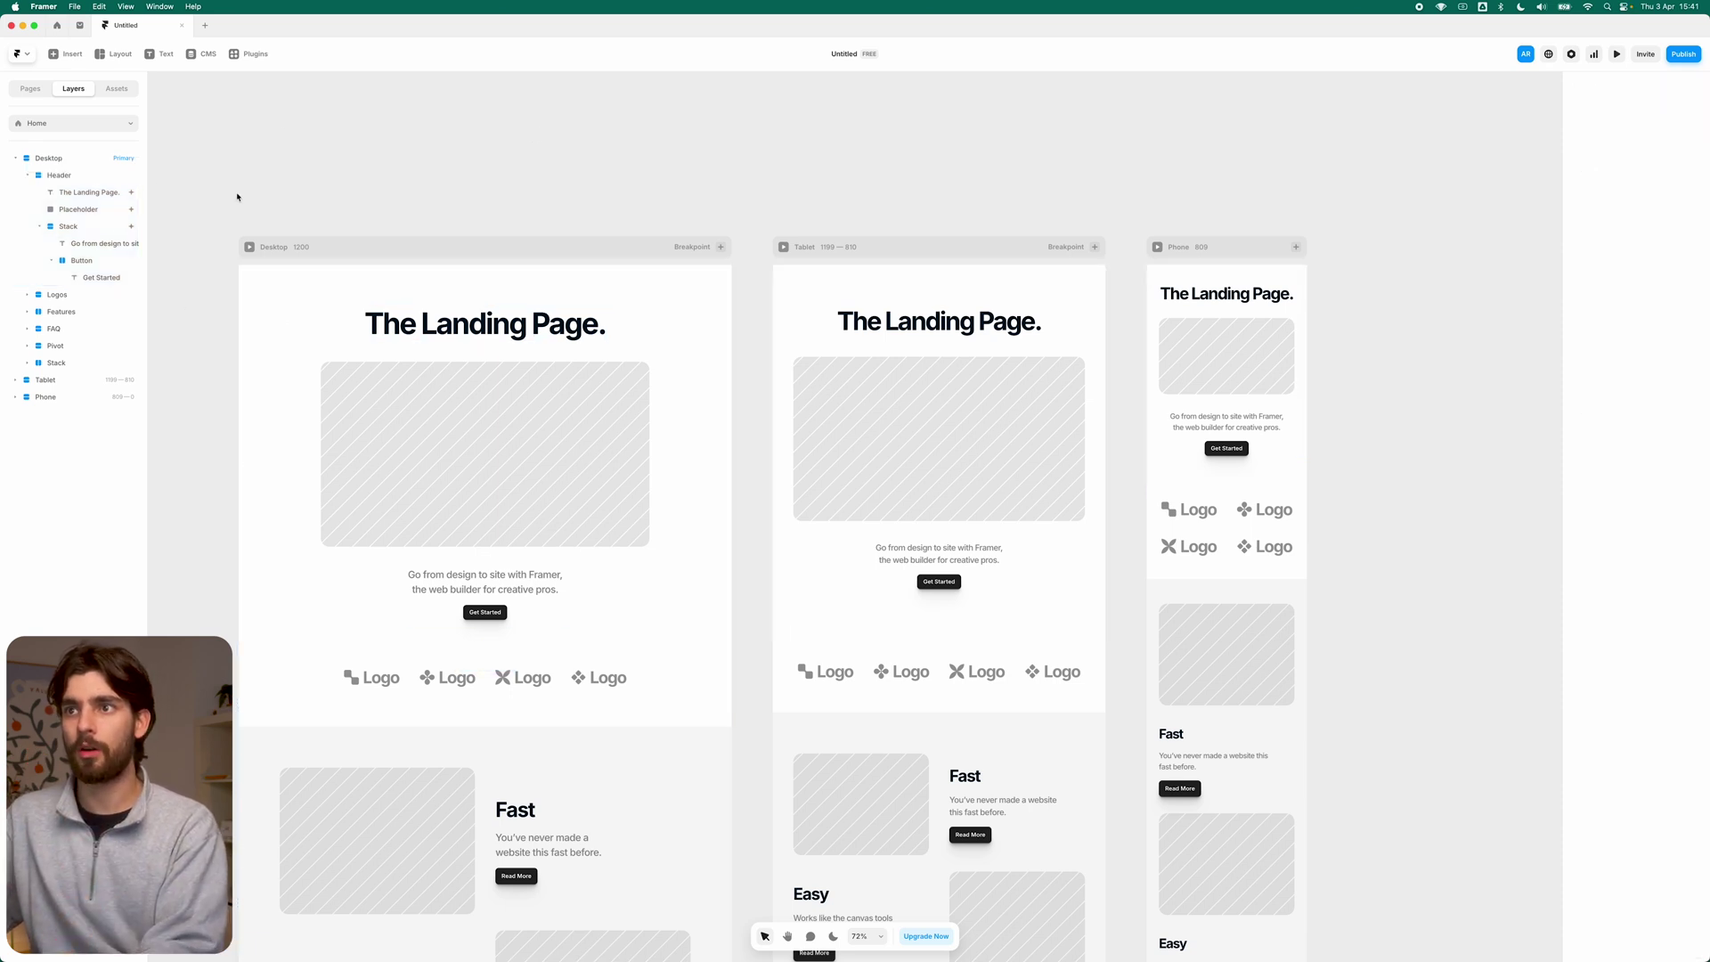
{"action": "left_click", "coordinate": [289, 301]}
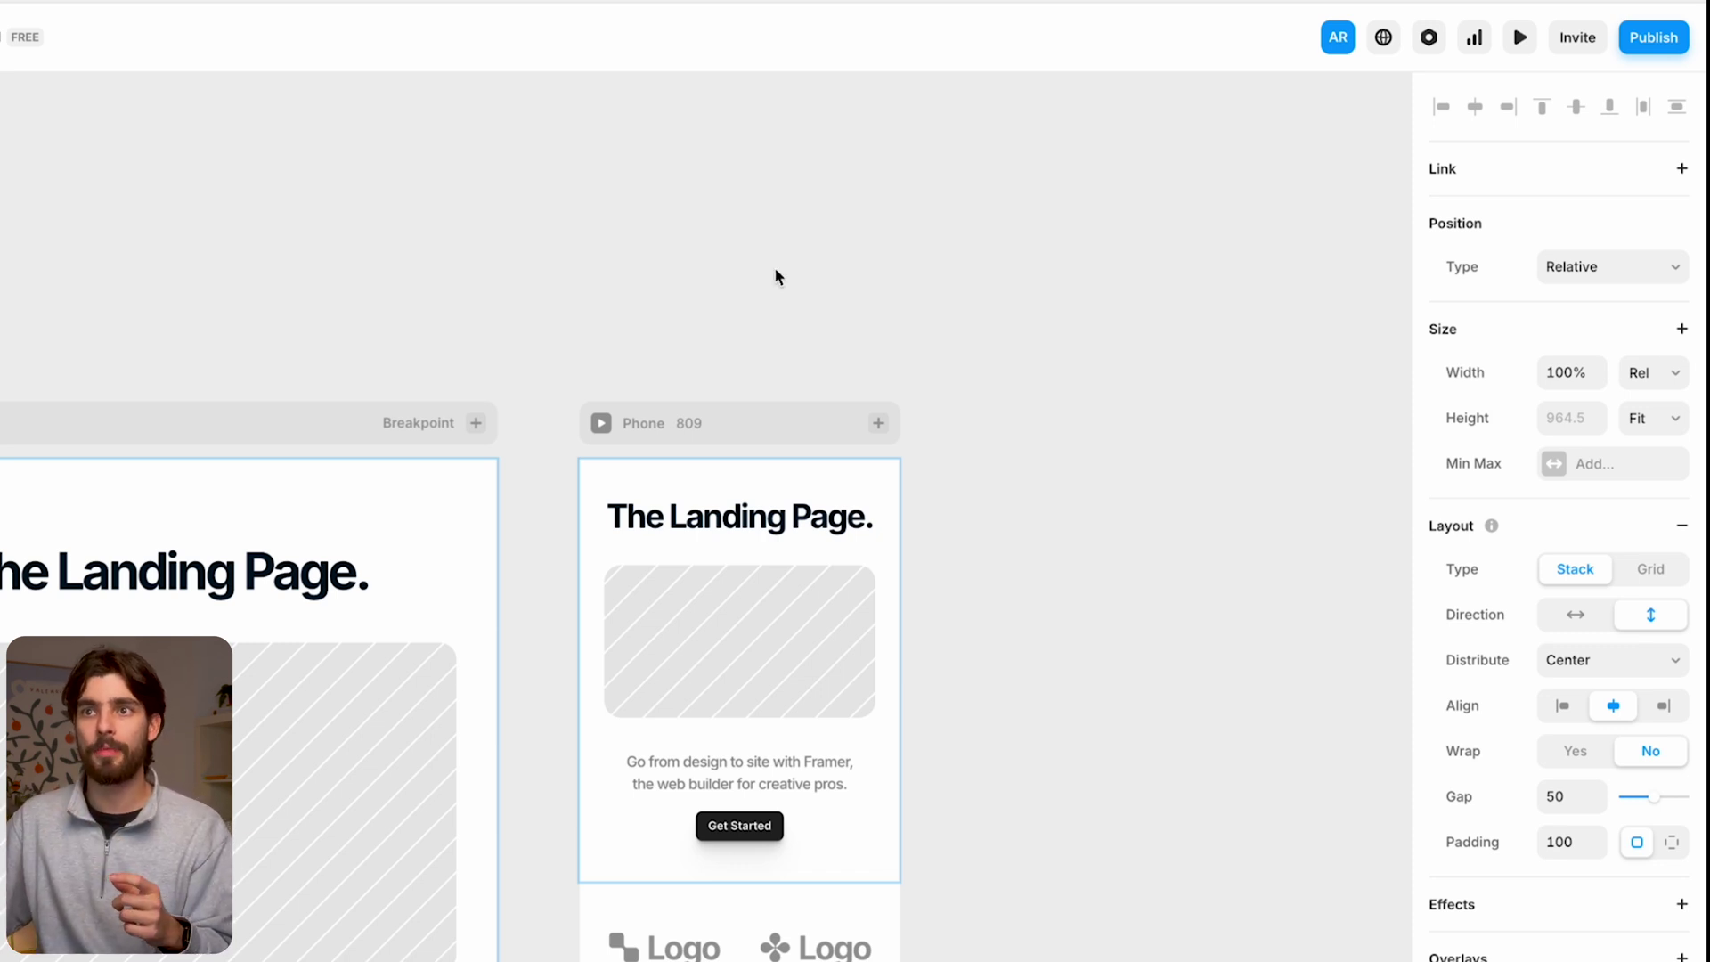
{"action": "left_click", "coordinate": [81, 192]}
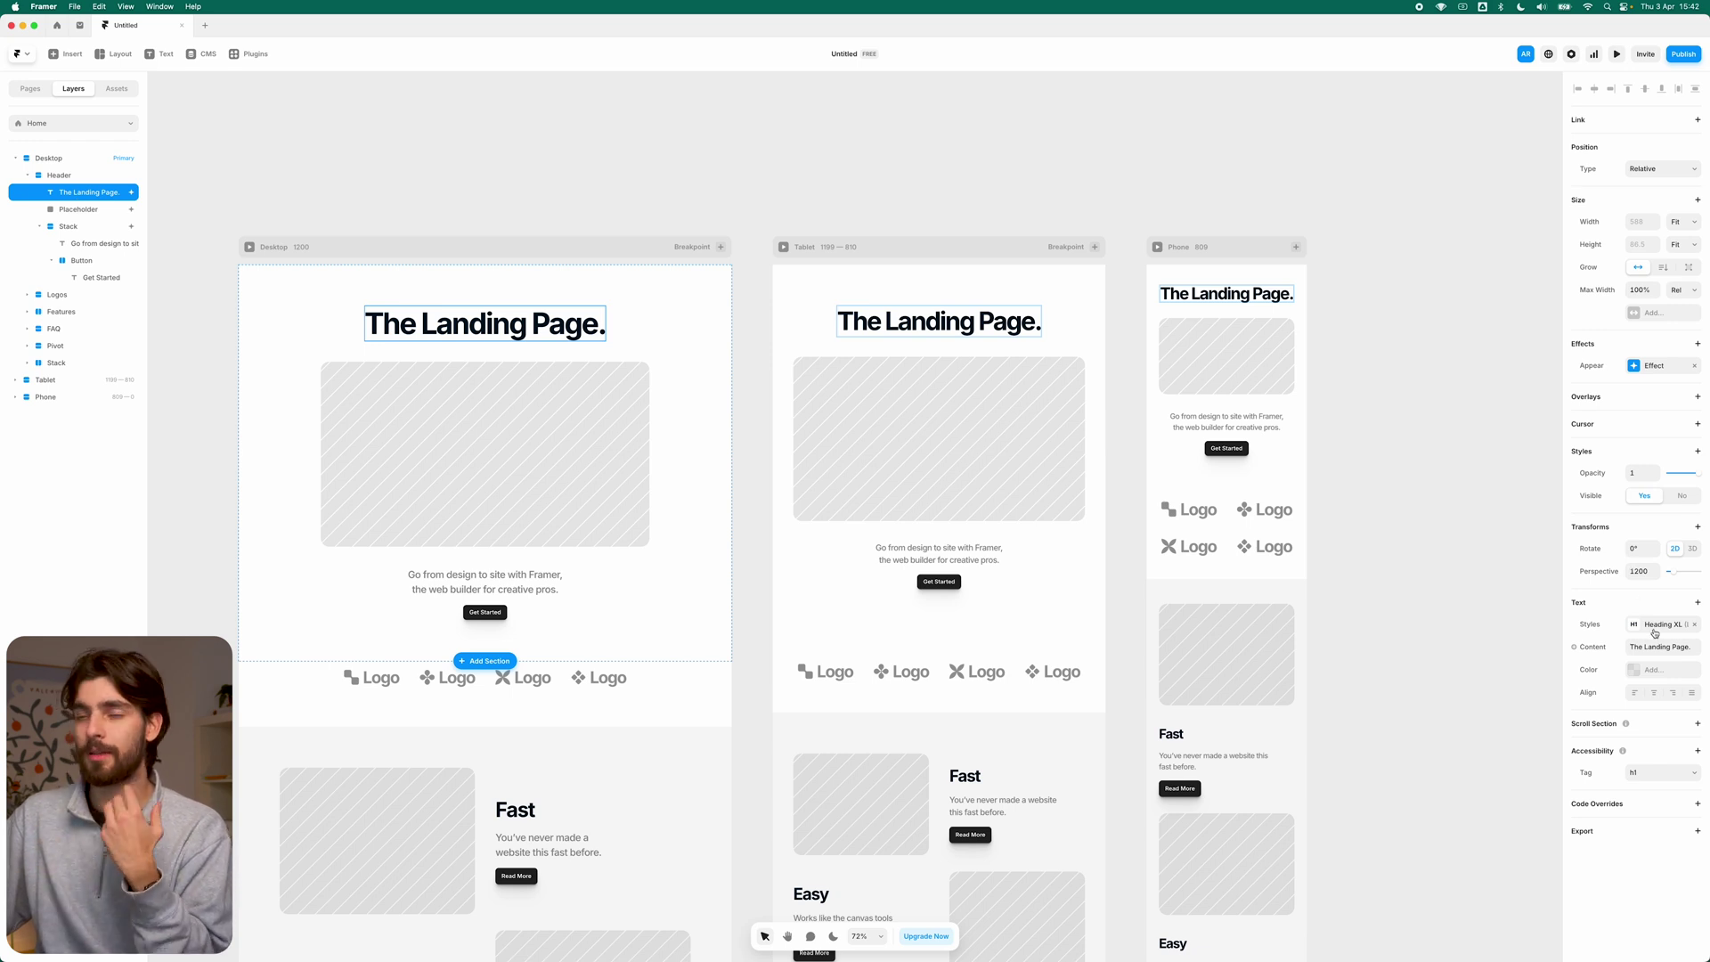
{"action": "left_click", "coordinate": [405, 480]}
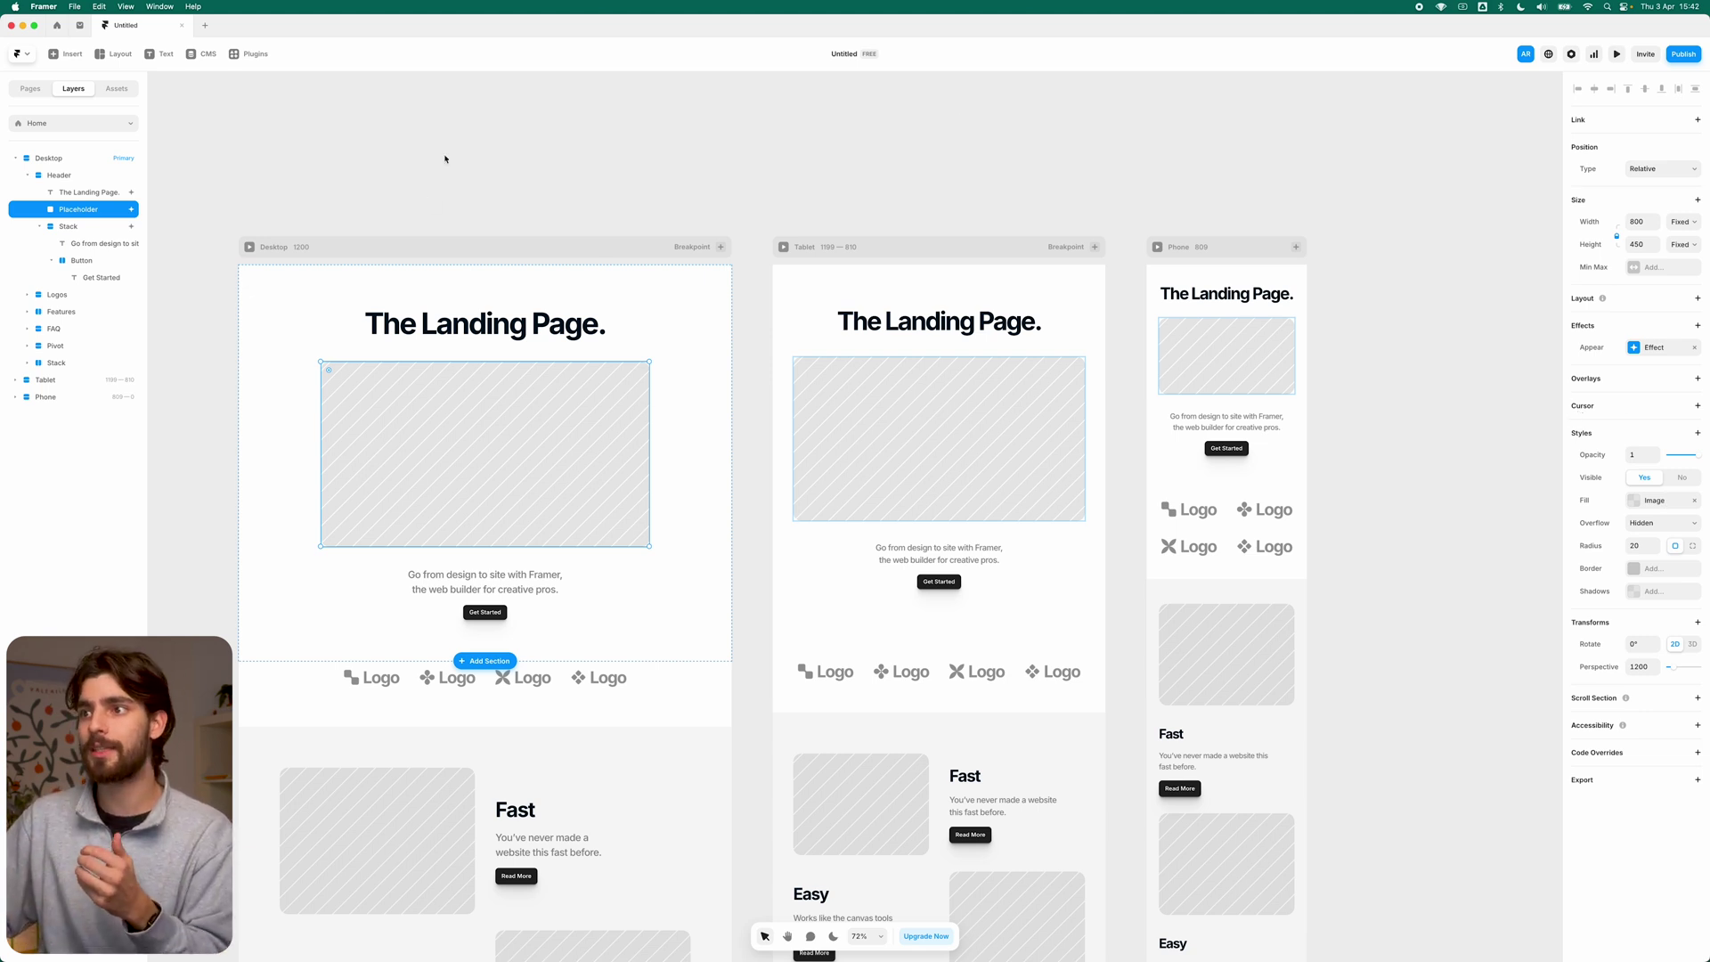
{"action": "left_click", "coordinate": [687, 384]}
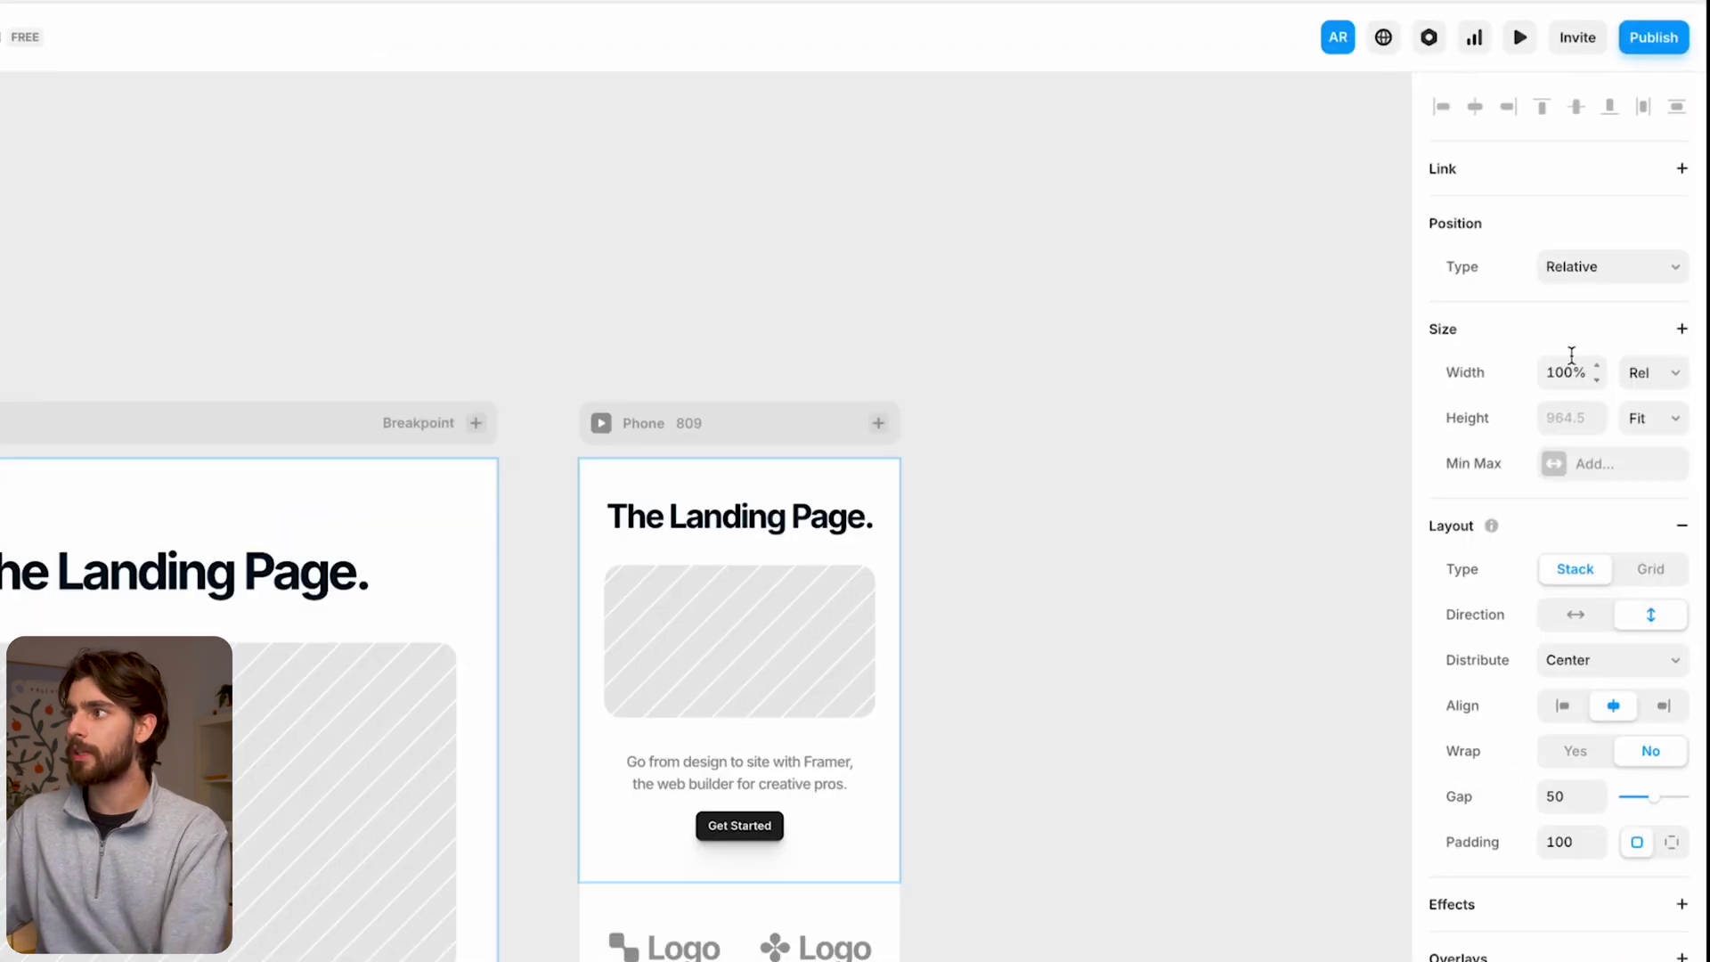
{"action": "left_click", "coordinate": [1584, 275]}
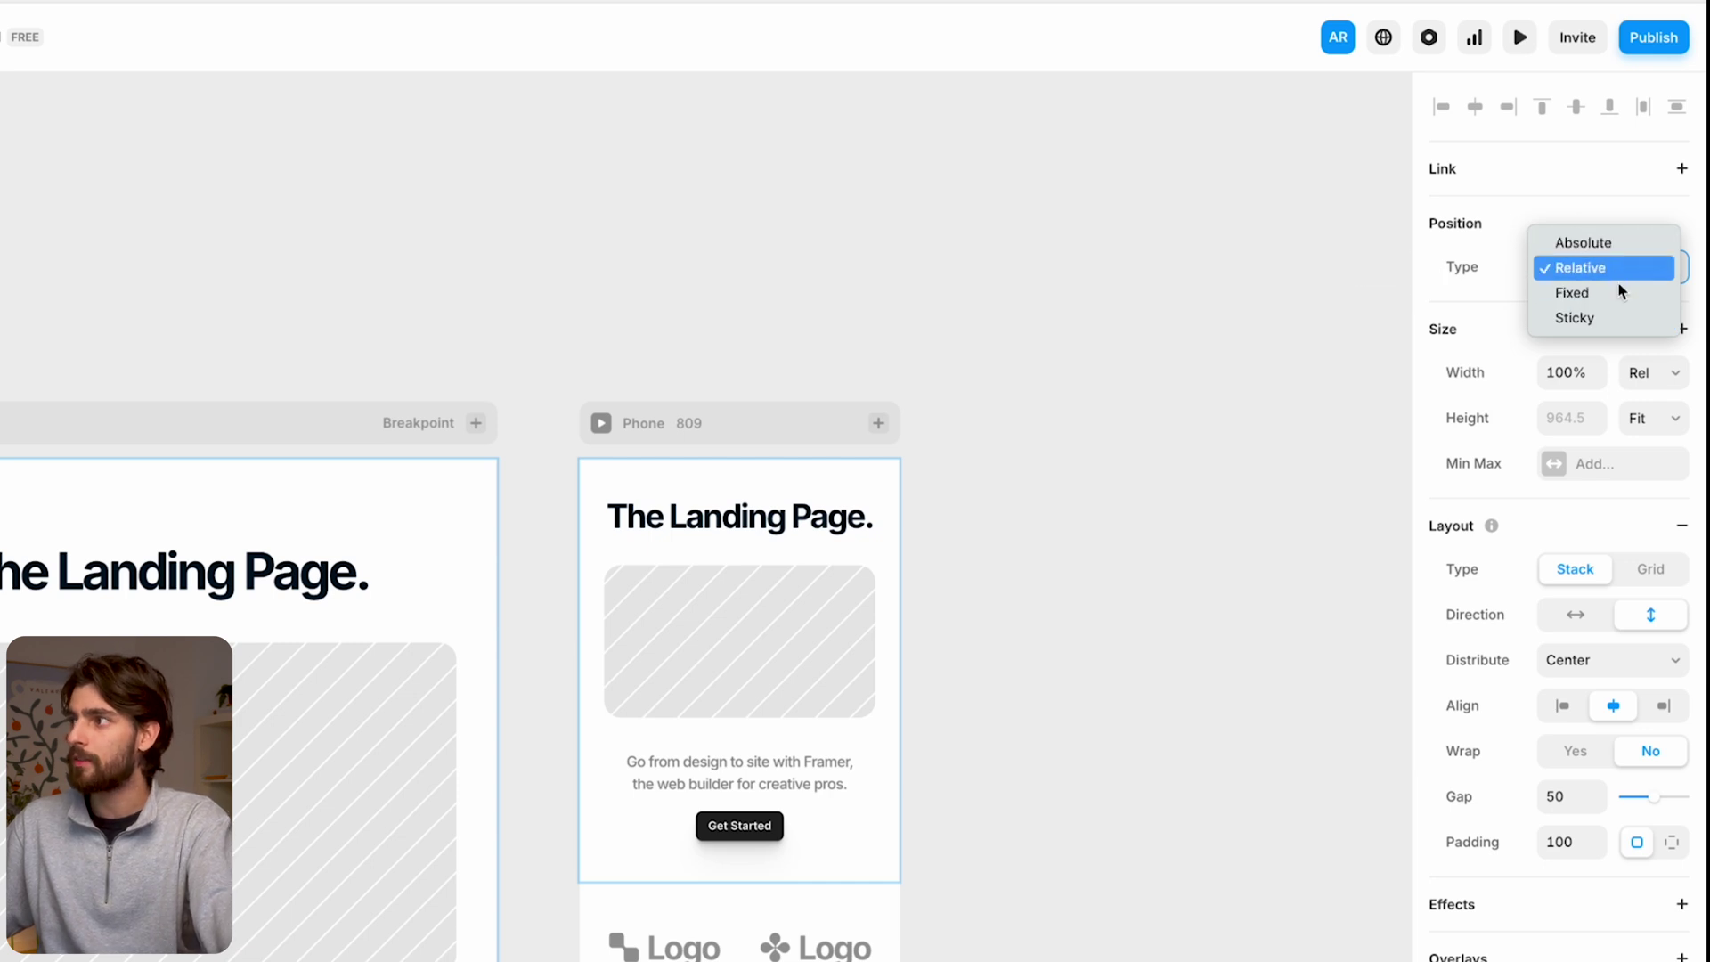
{"action": "left_click", "coordinate": [1442, 269]}
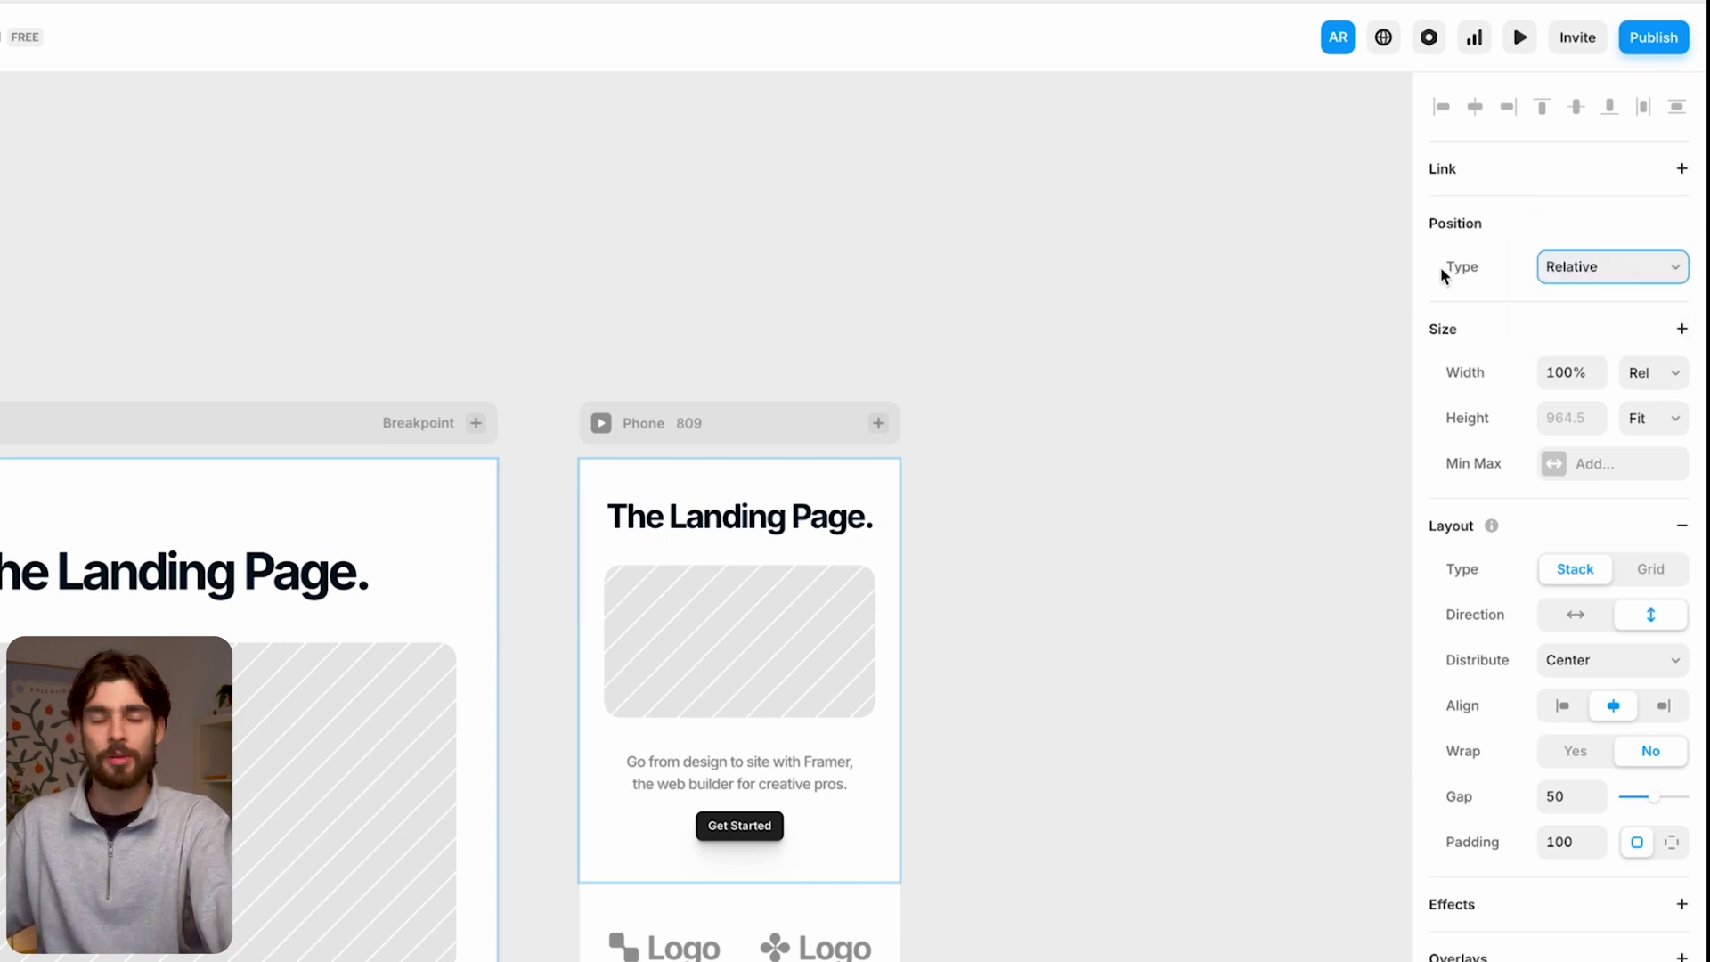
{"action": "left_click", "coordinate": [1595, 269]}
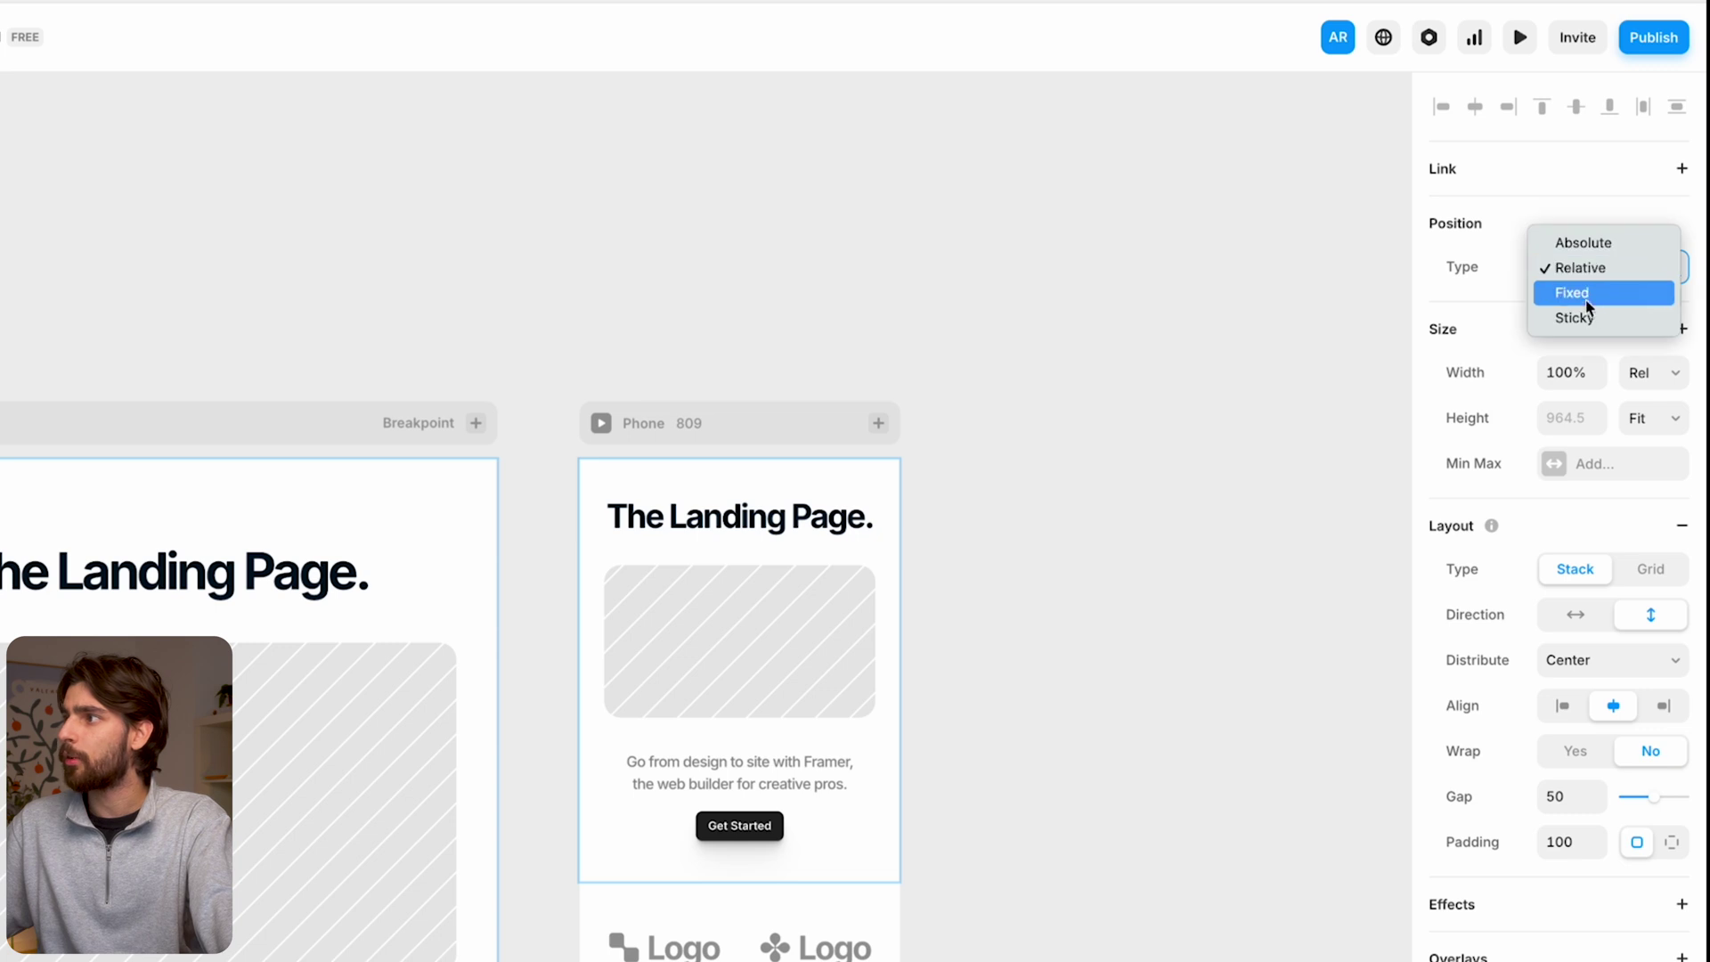
{"action": "left_click", "coordinate": [1594, 242]}
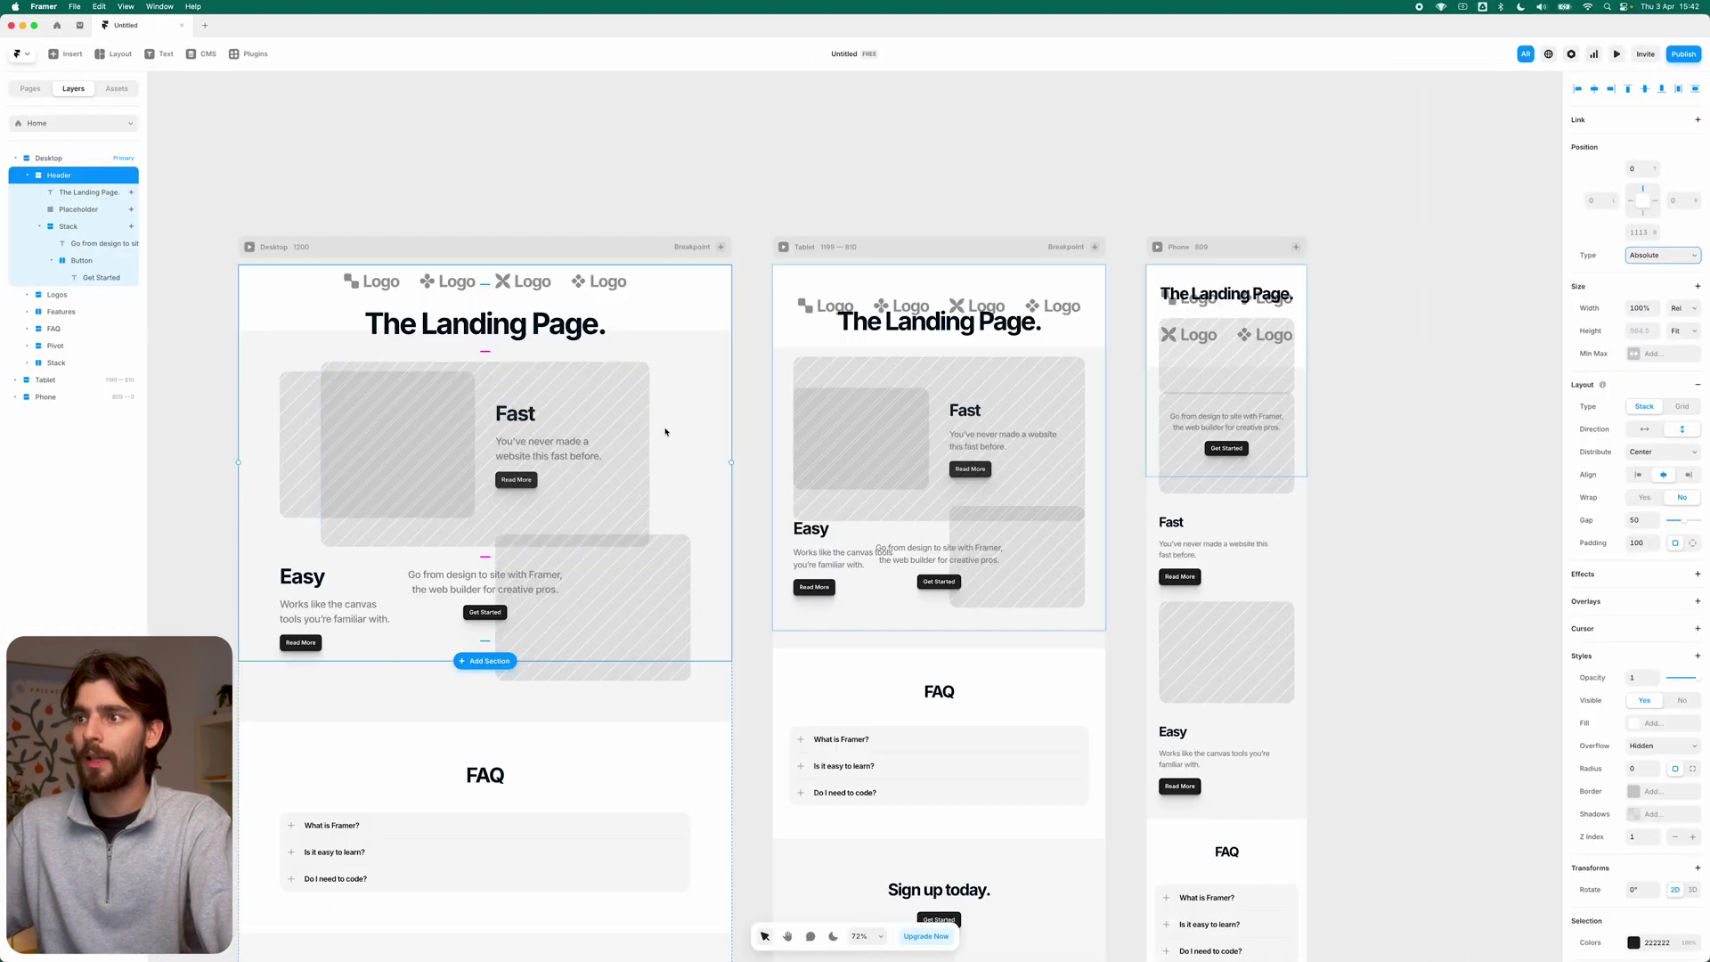
{"action": "mouse_move", "coordinate": [665, 432]}
{"action": "left_mouse_down"}
{"action": "mouse_move", "coordinate": [660, 484]}
{"action": "mouse_move", "coordinate": [642, 443]}
{"action": "left_mouse_up"}
{"action": "key", "text": "ctrl+z"}
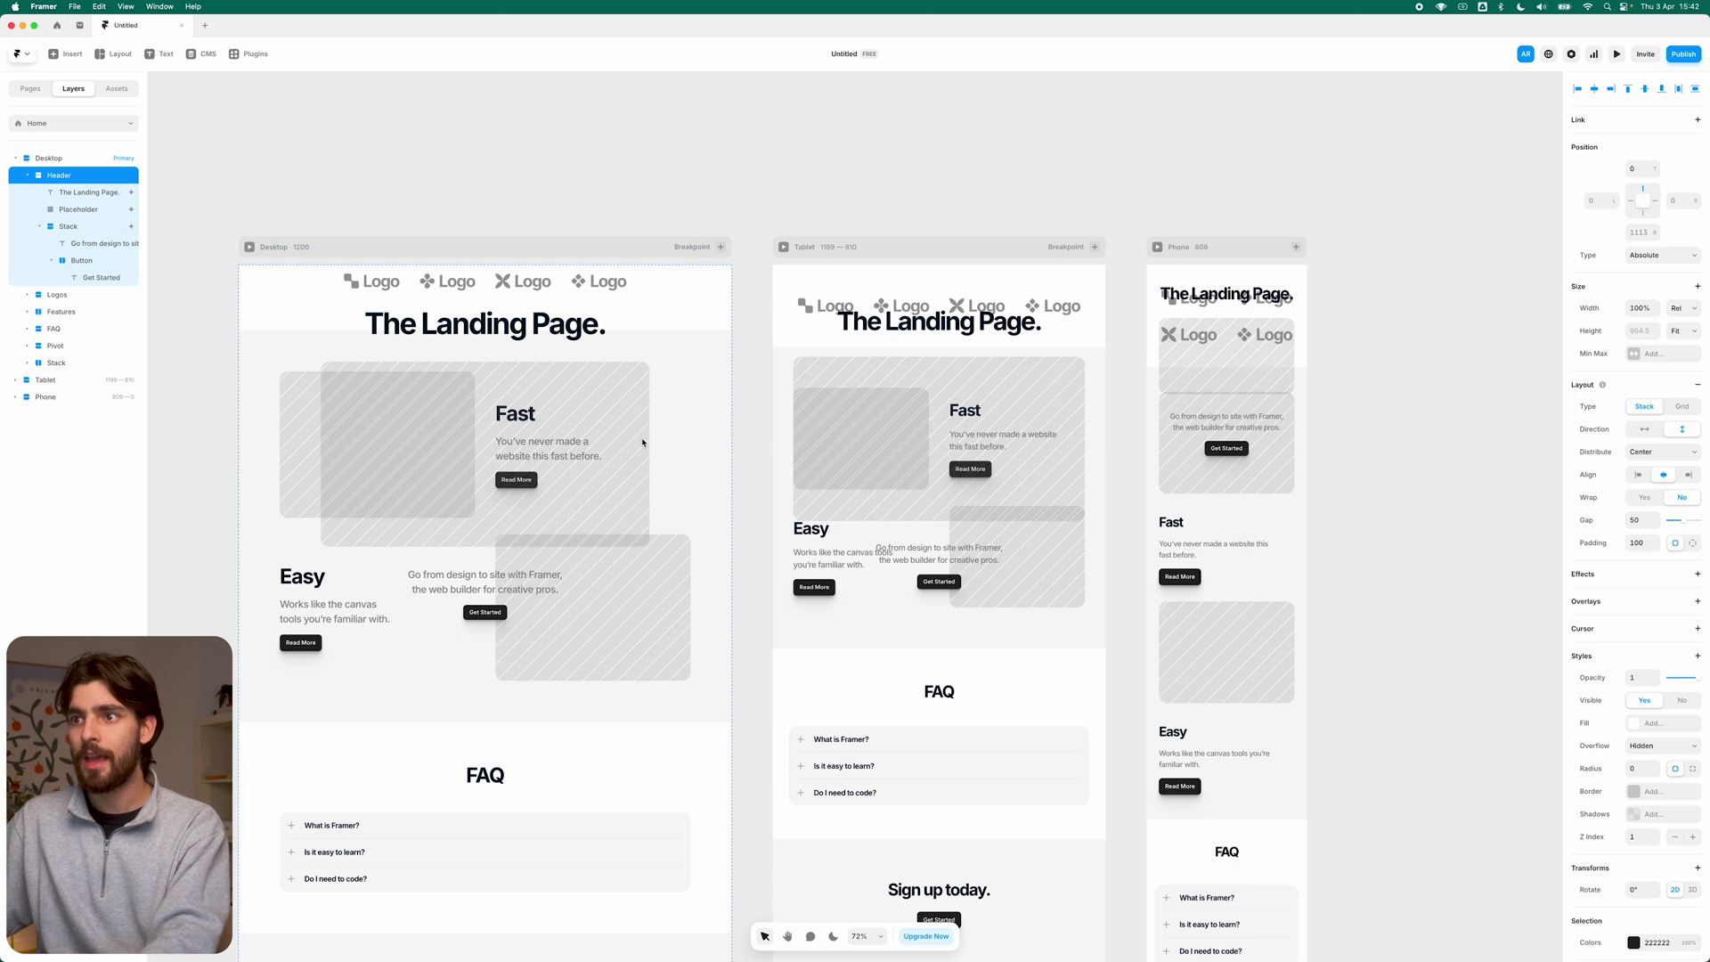
{"action": "key", "text": "ctrl+z"}
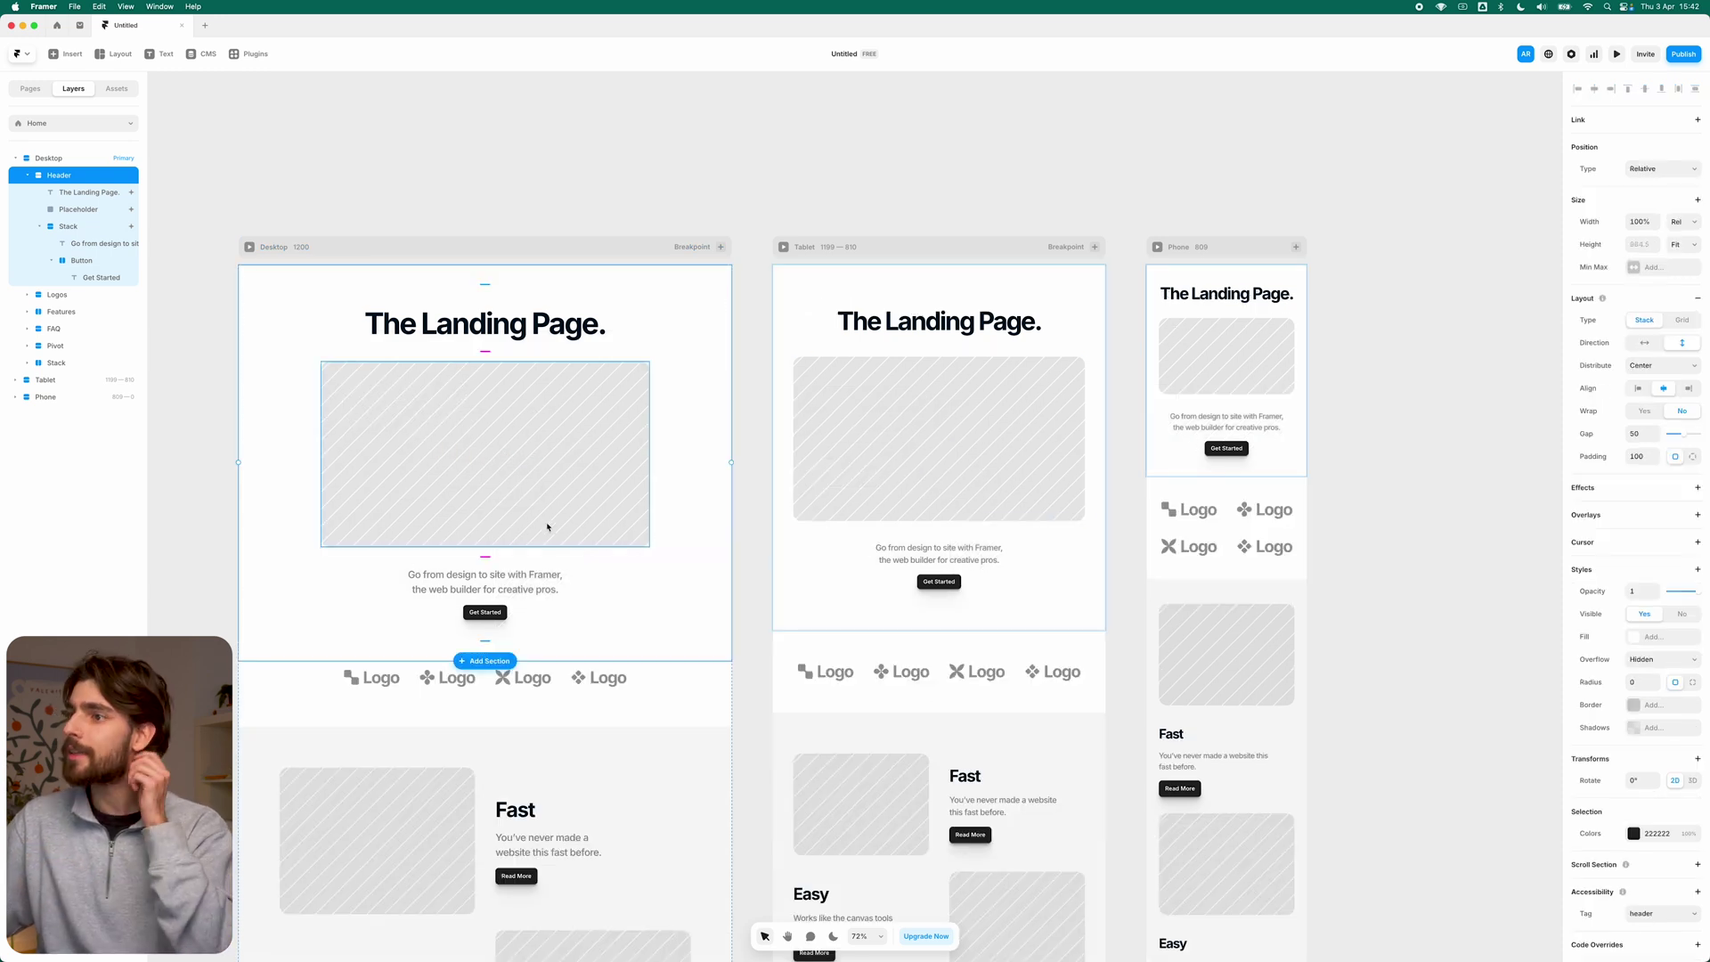
{"action": "scroll", "coordinate": [549, 505], "scroll_direction": "down", "scroll_amount": 1}
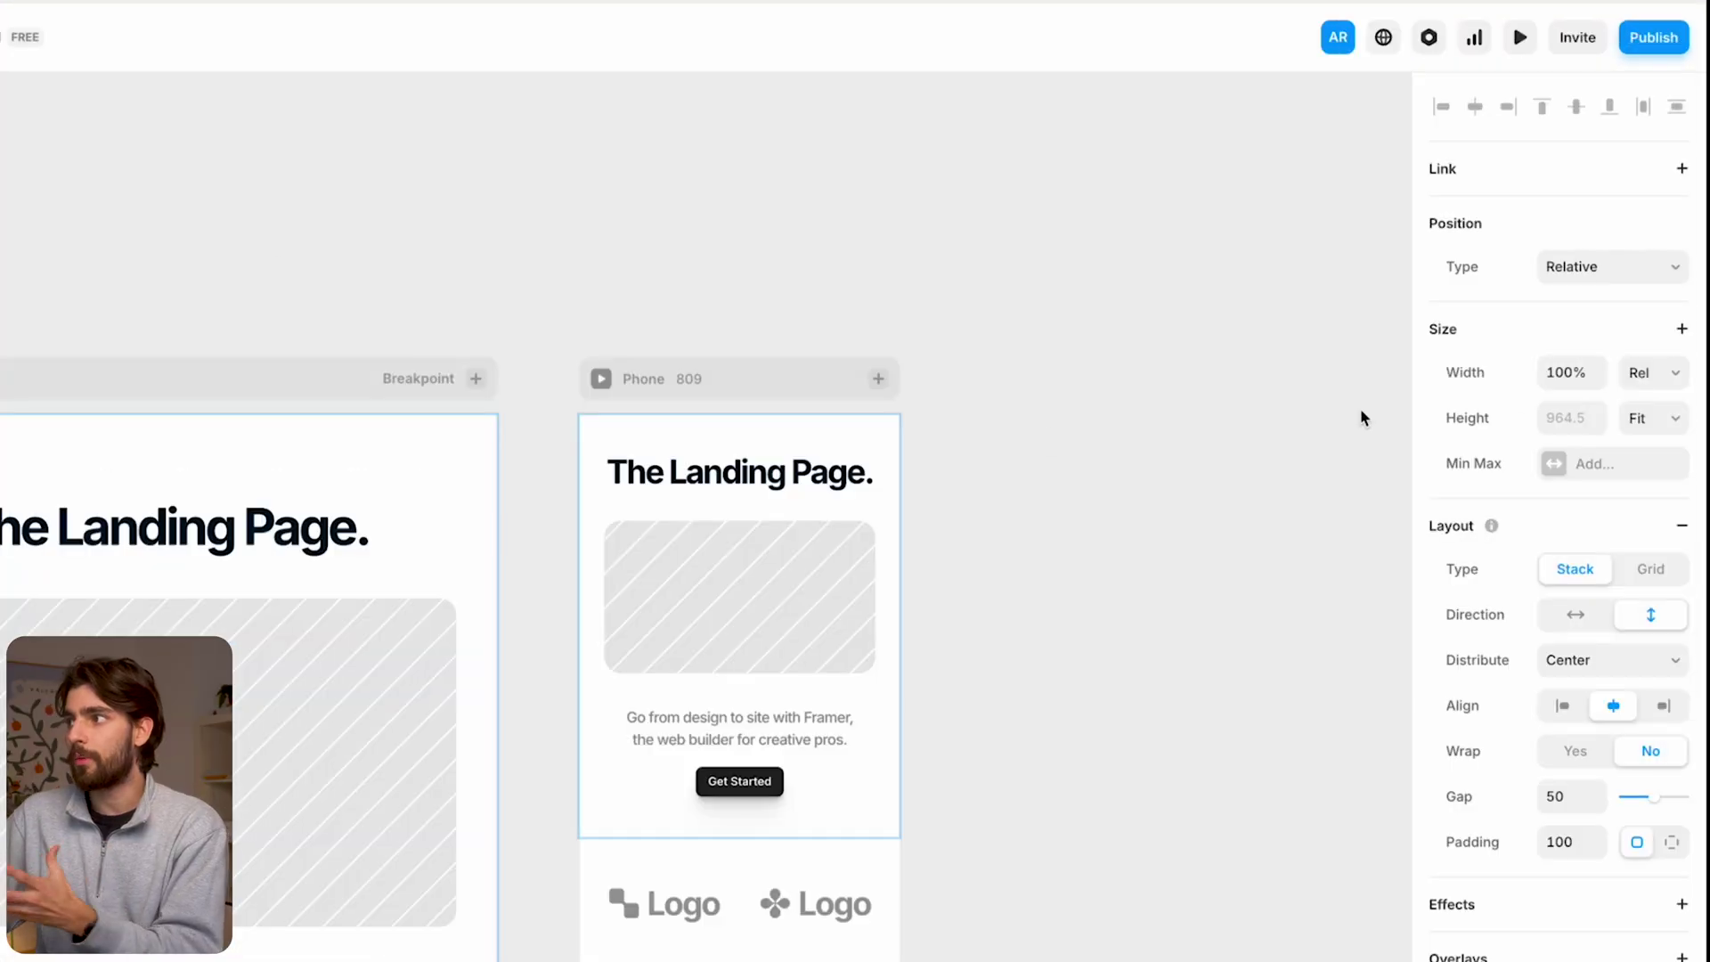
{"action": "left_click", "coordinate": [1603, 350]}
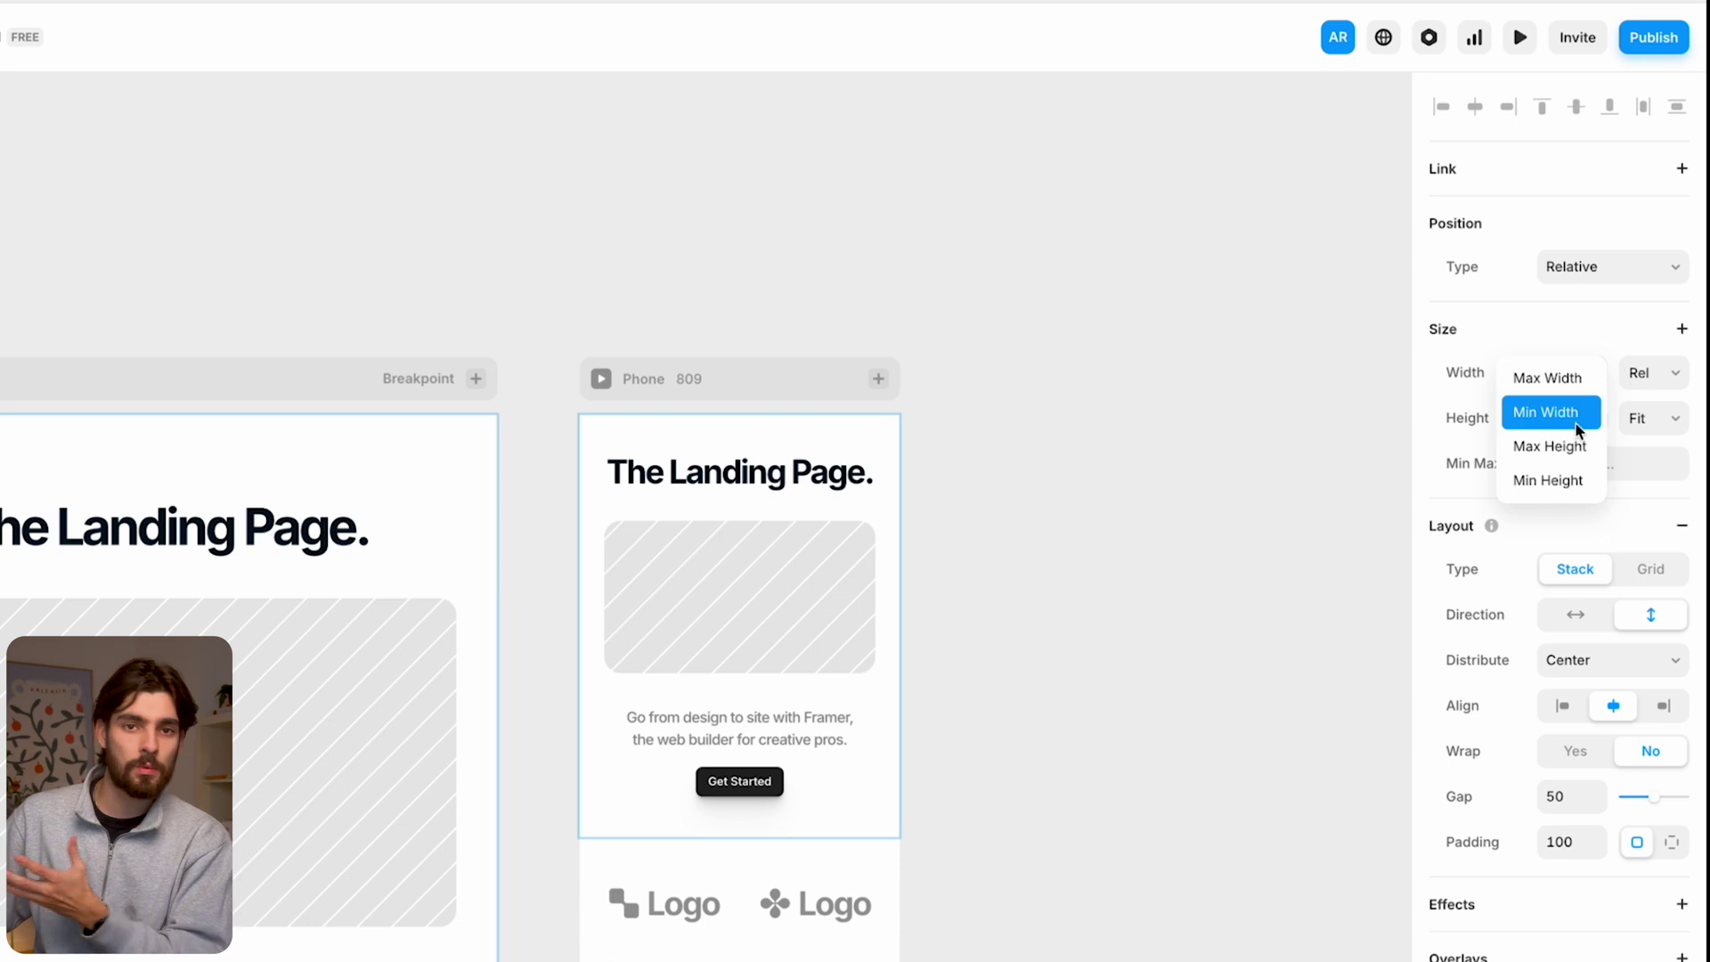
{"action": "left_click", "coordinate": [1612, 660]}
{"action": "left_click", "coordinate": [1488, 613]}
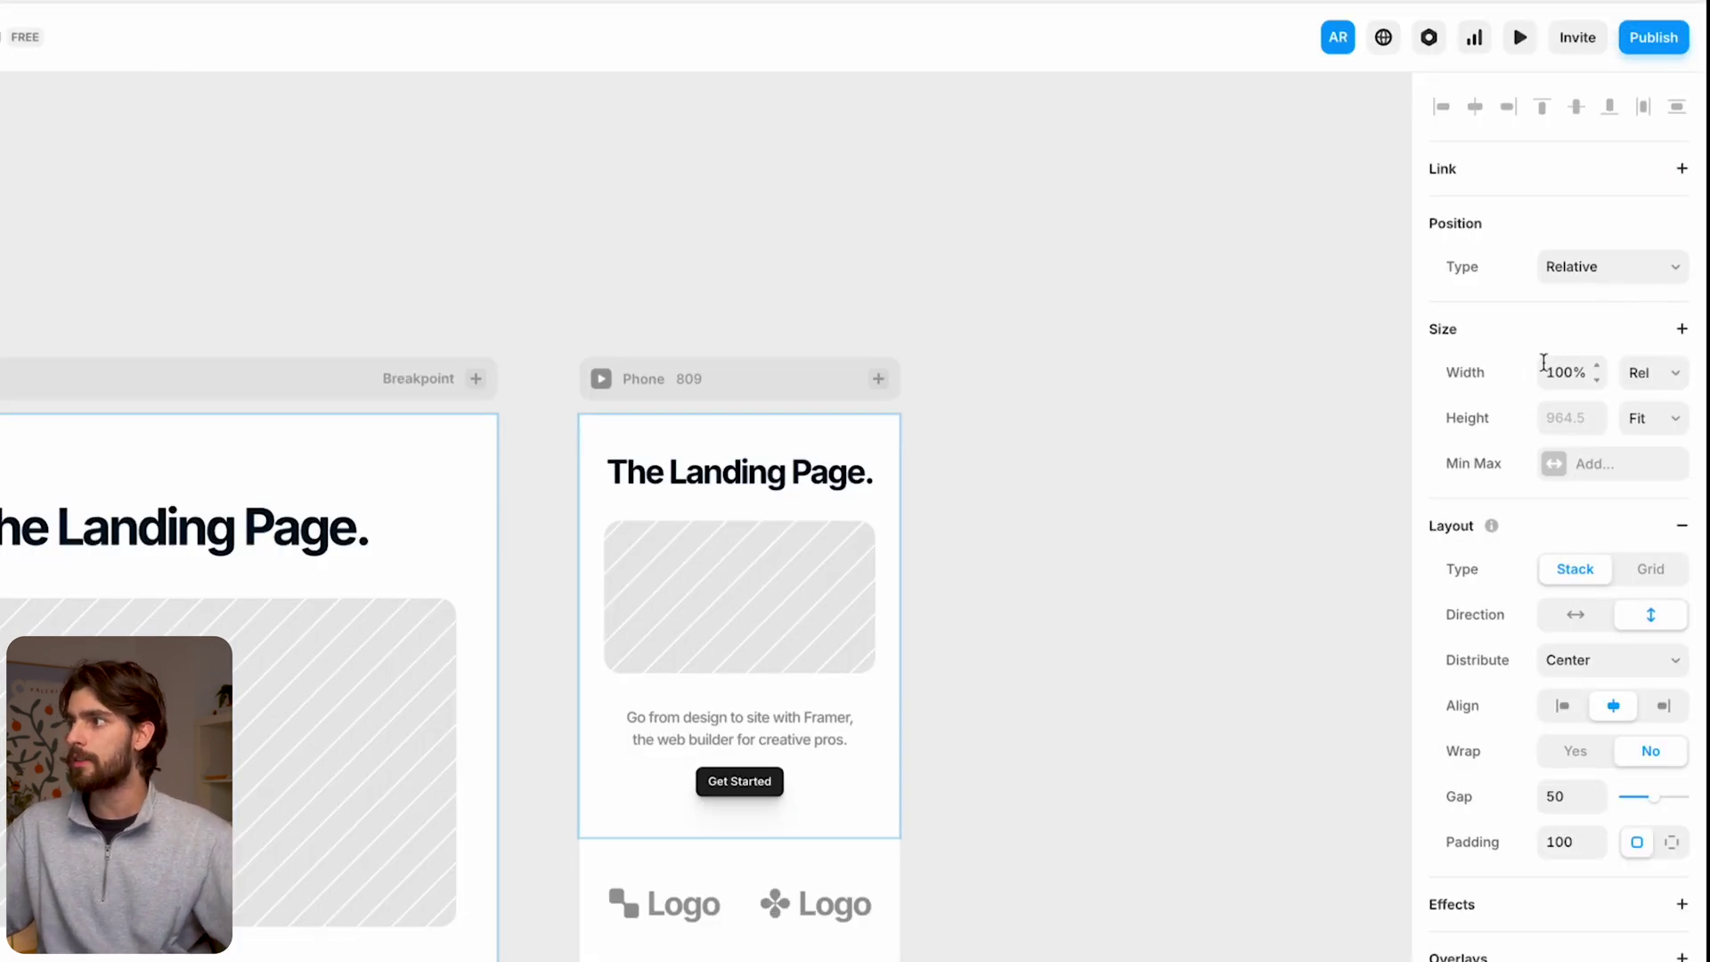
{"action": "left_click", "coordinate": [1641, 379]}
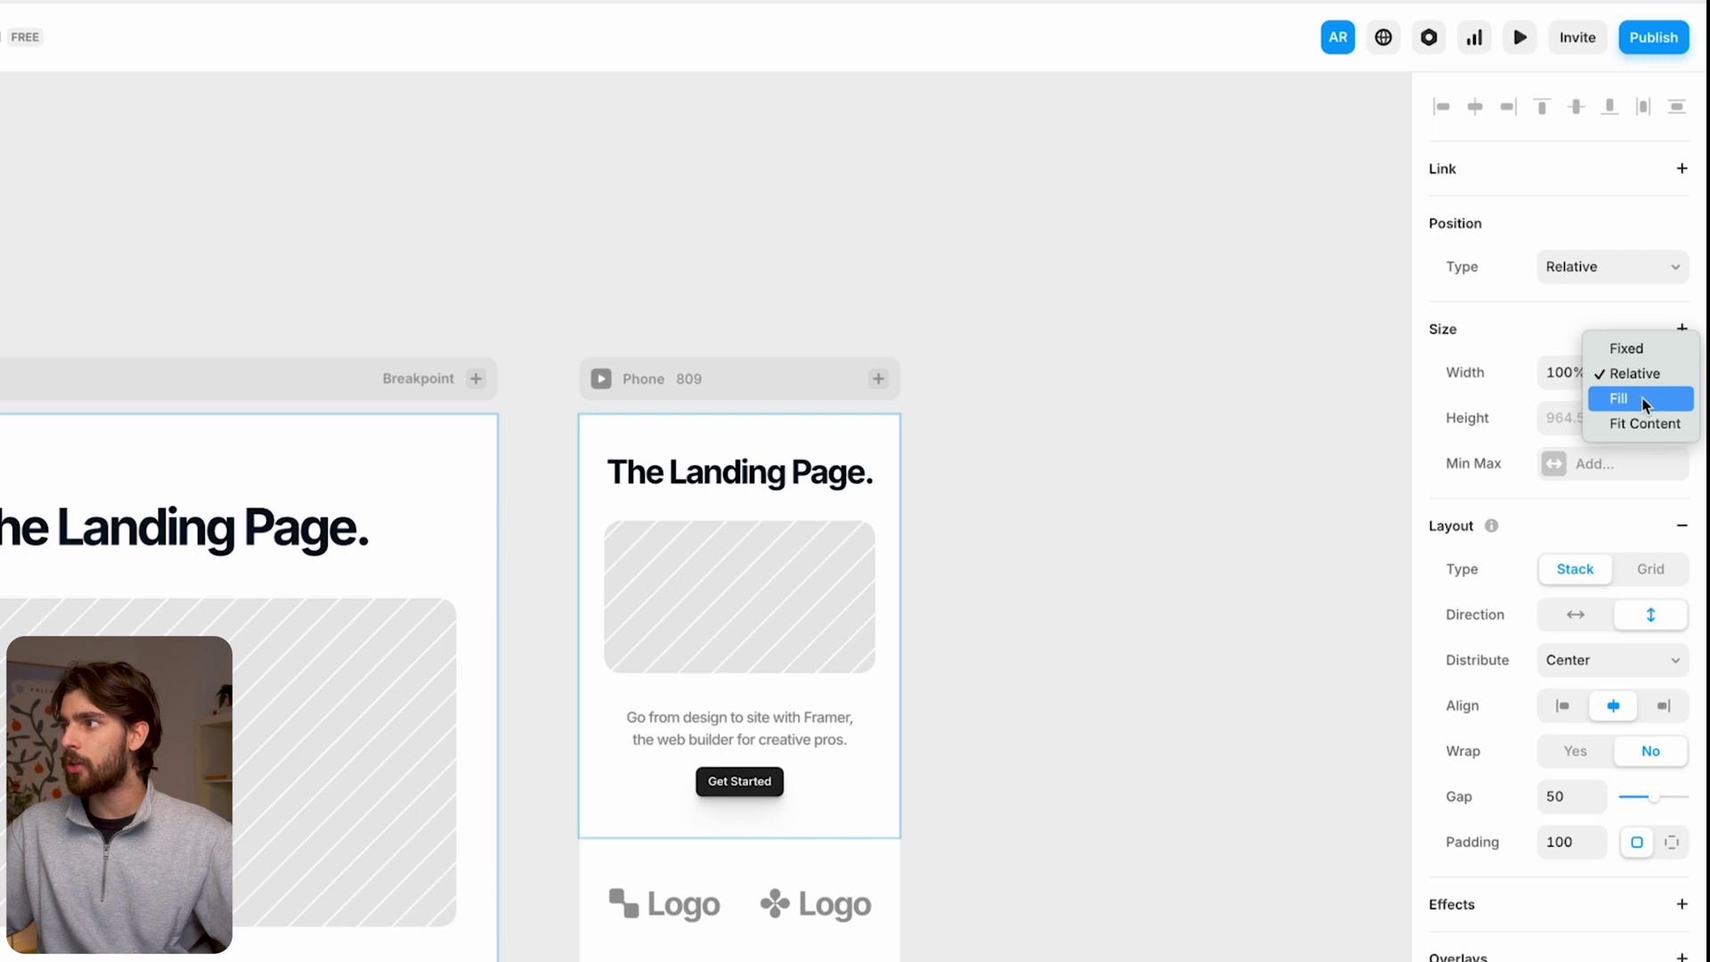
{"action": "left_click", "coordinate": [1617, 348]}
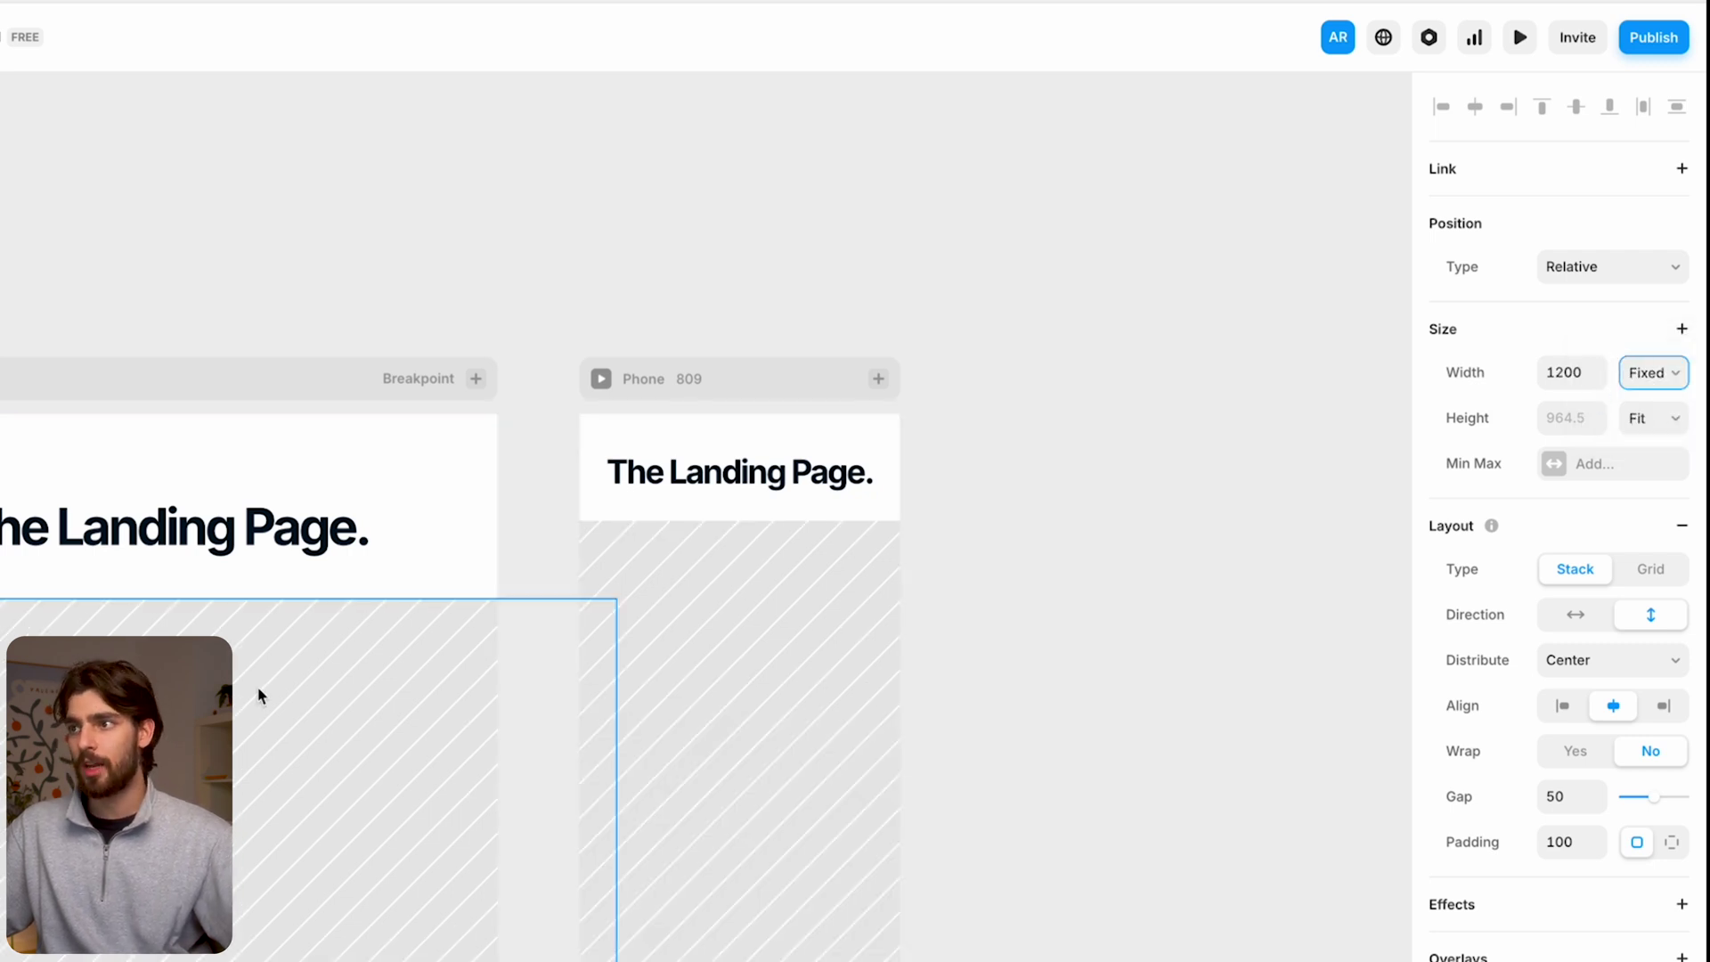
{"action": "key", "text": "ctrl+z"}
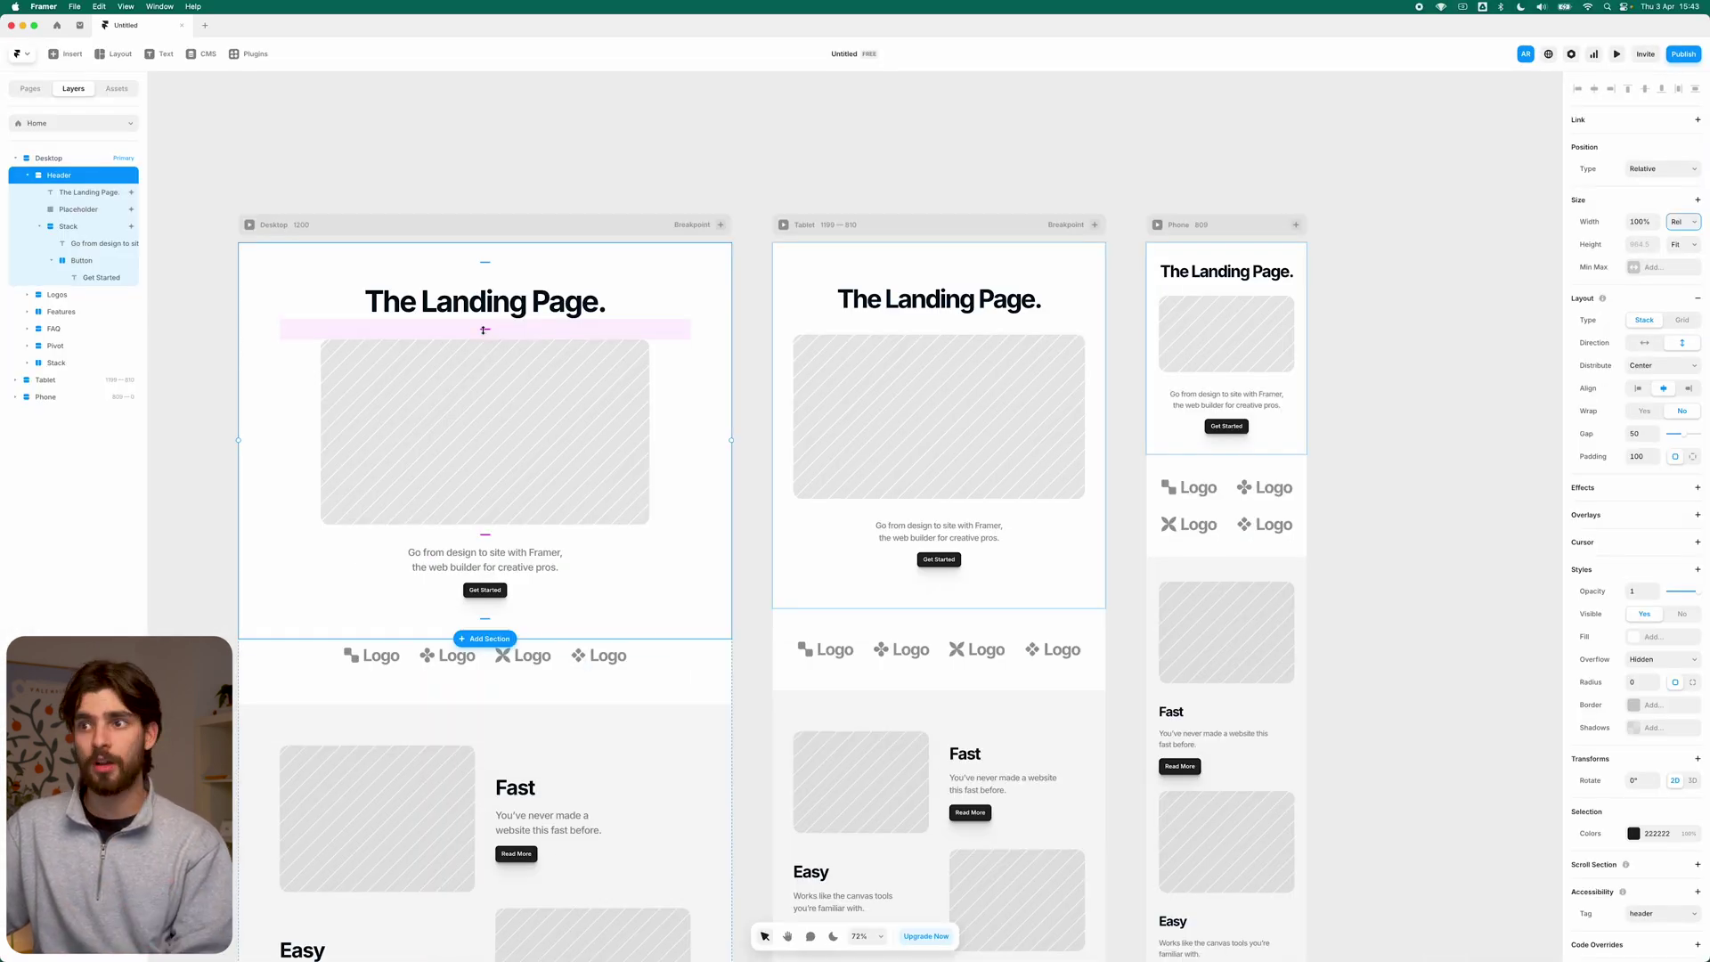
Step: Set the Header gap to 300, distribute content to Start, and keep it stacked vertically
{"action": "mouse_move", "coordinate": [484, 331]}
{"action": "left_mouse_down"}
{"action": "mouse_move", "coordinate": [489, 306]}
{"action": "mouse_move", "coordinate": [487, 439]}
{"action": "mouse_move", "coordinate": [485, 329]}
{"action": "left_mouse_up"}
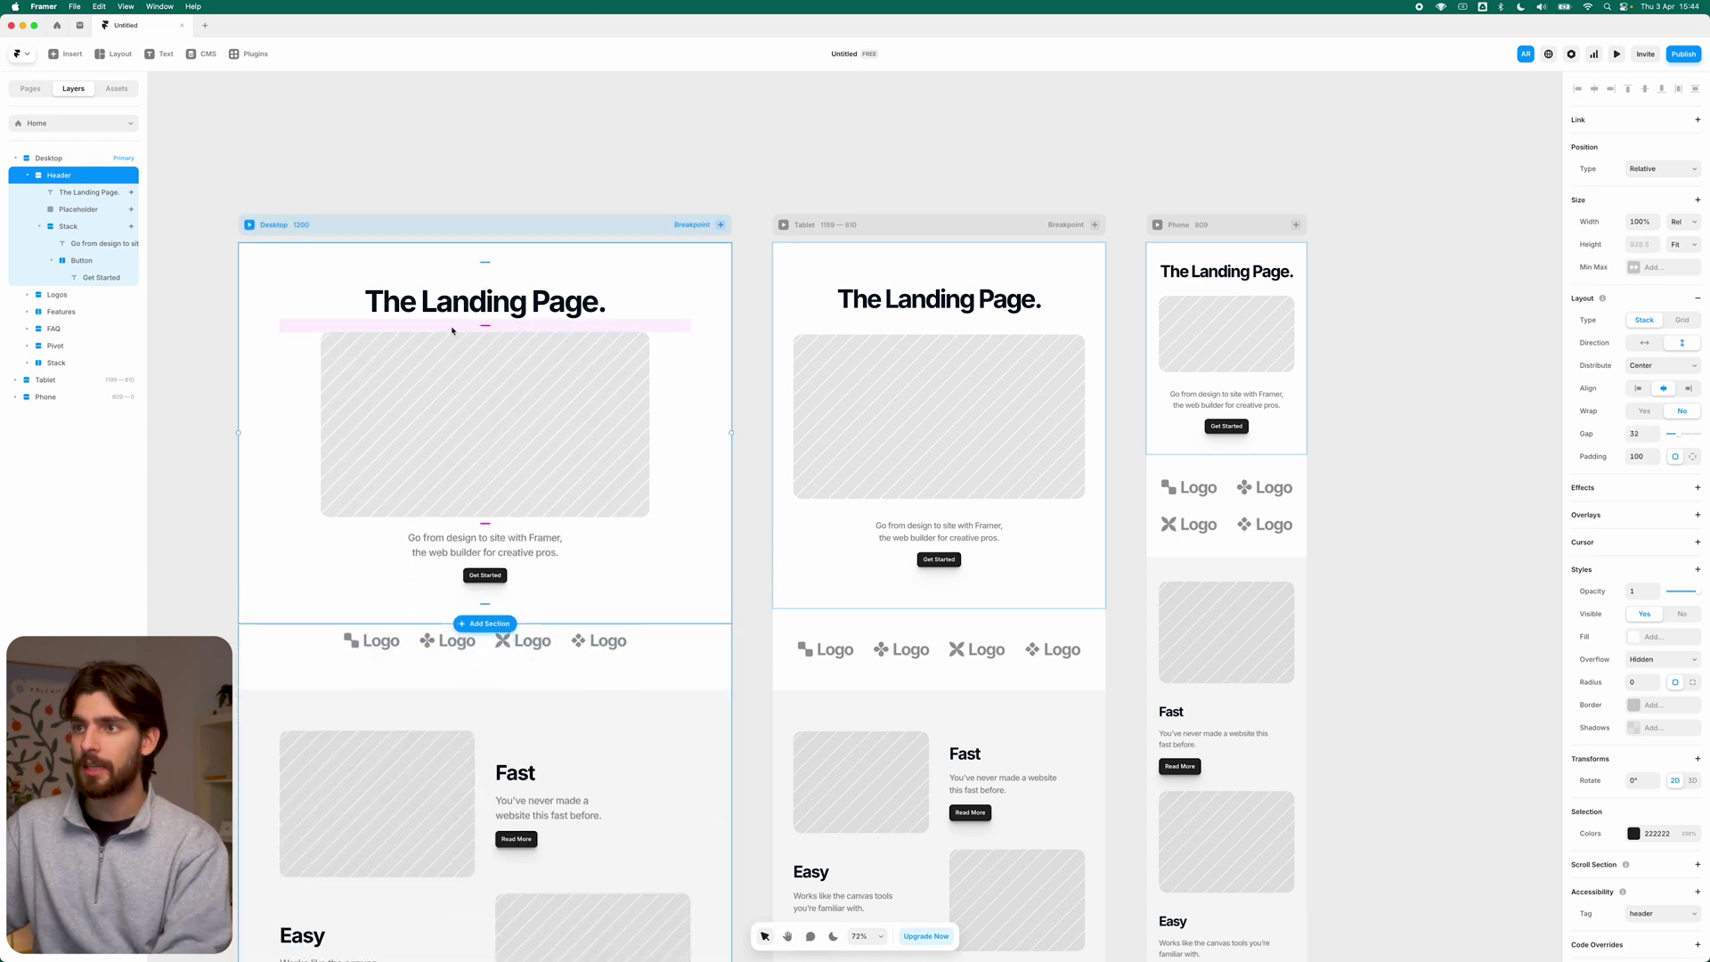
{"action": "left_click", "coordinate": [1660, 365]}
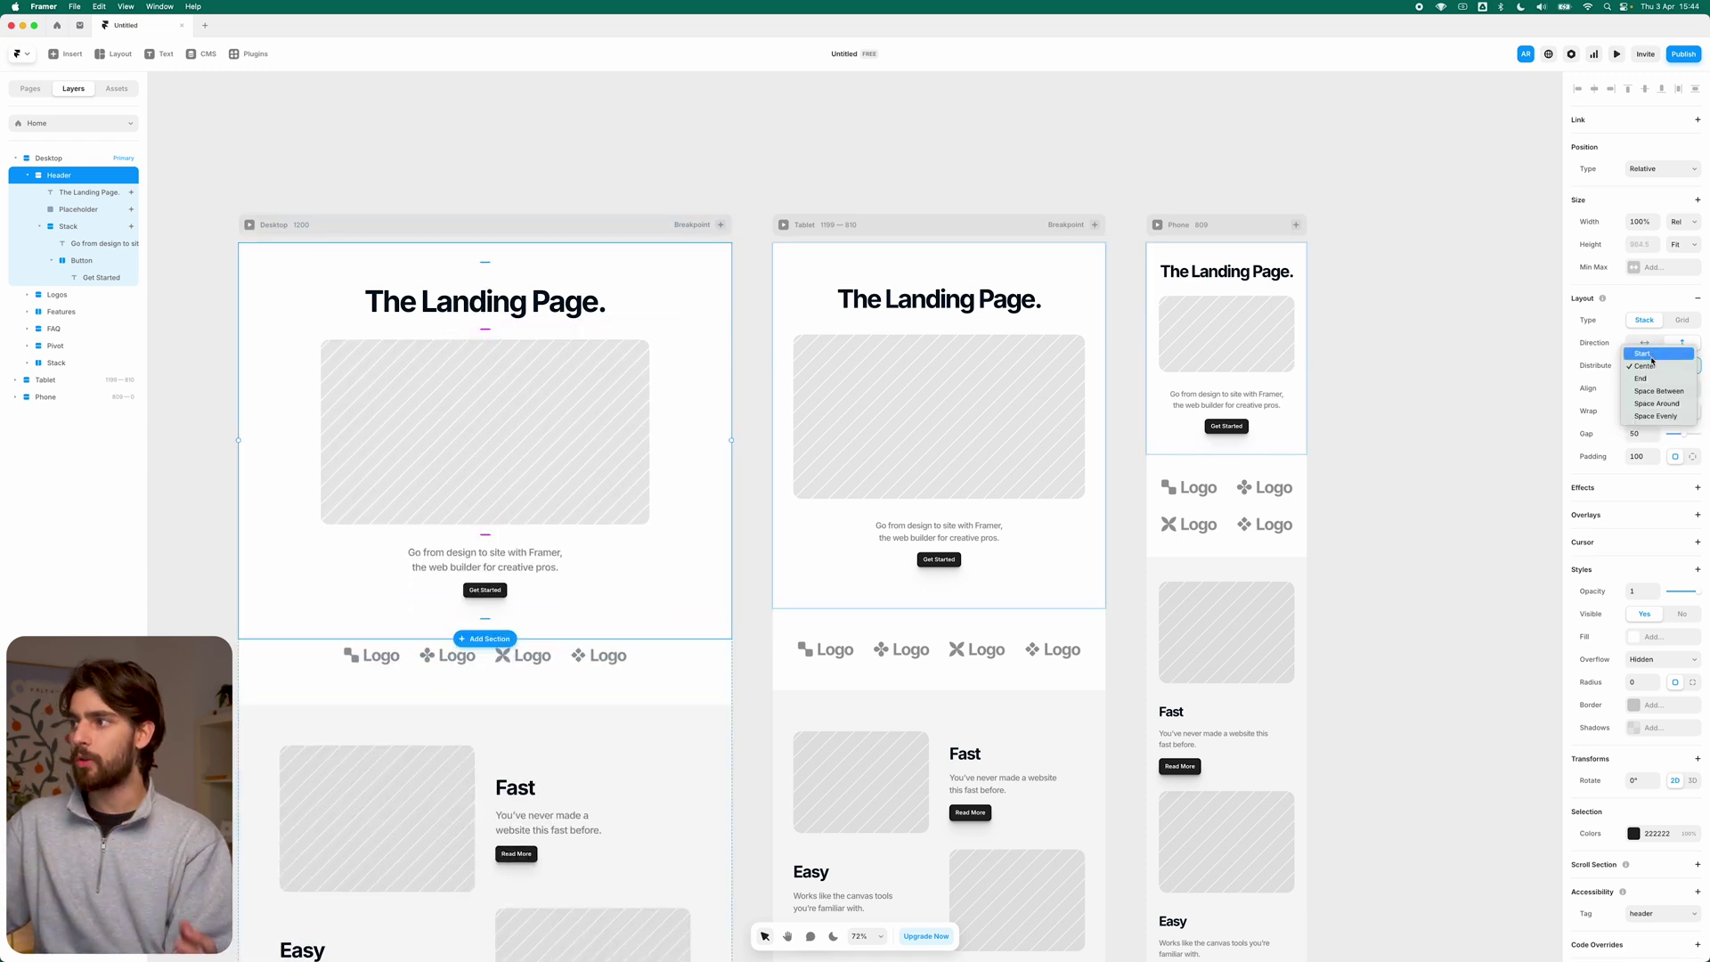
{"action": "left_click", "coordinate": [1649, 355]}
{"action": "left_click", "coordinate": [1652, 367]}
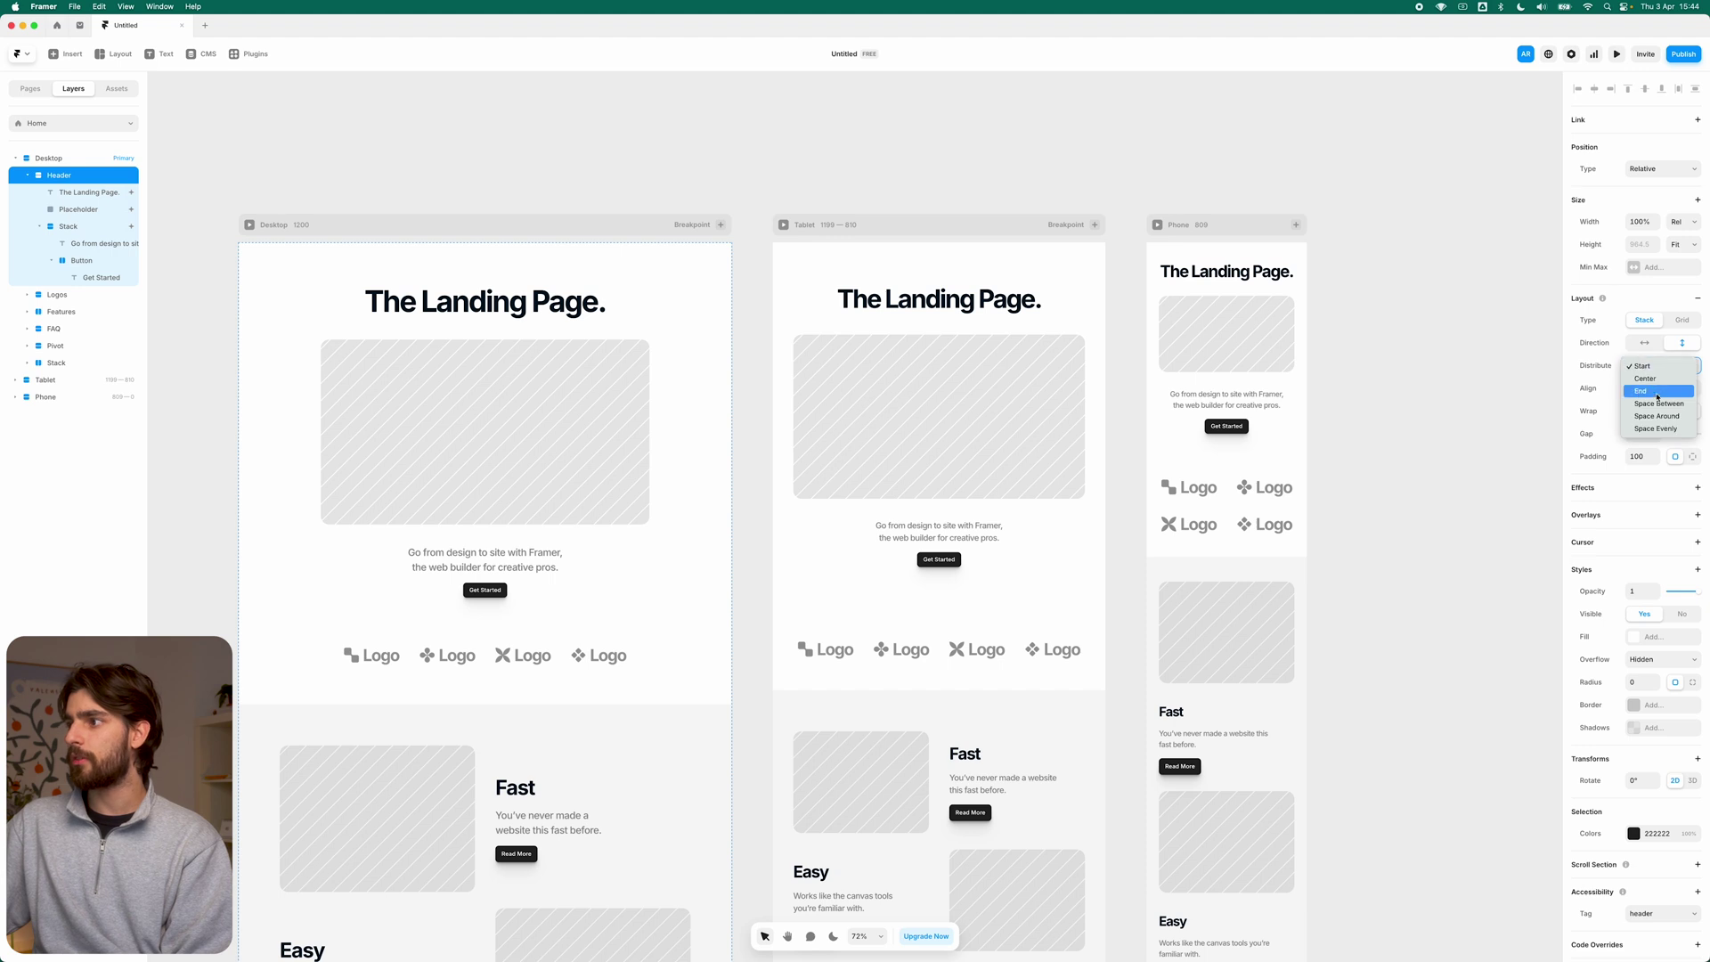
{"action": "left_click", "coordinate": [1636, 368]}
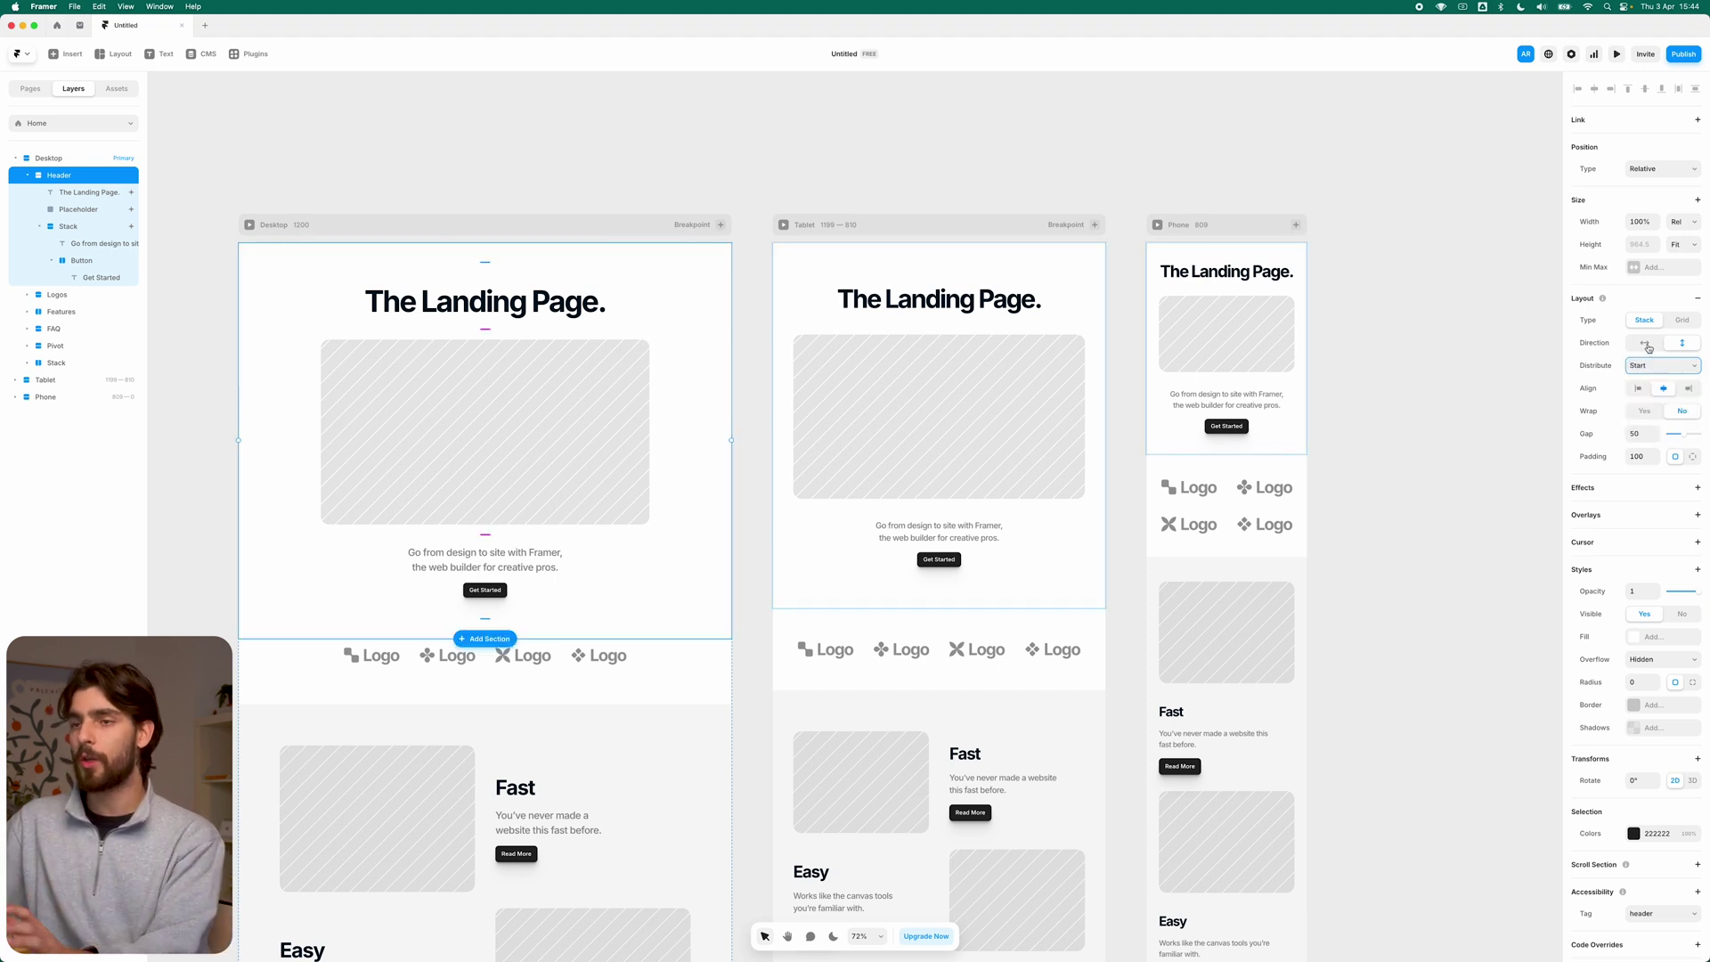
{"action": "left_click", "coordinate": [1646, 345]}
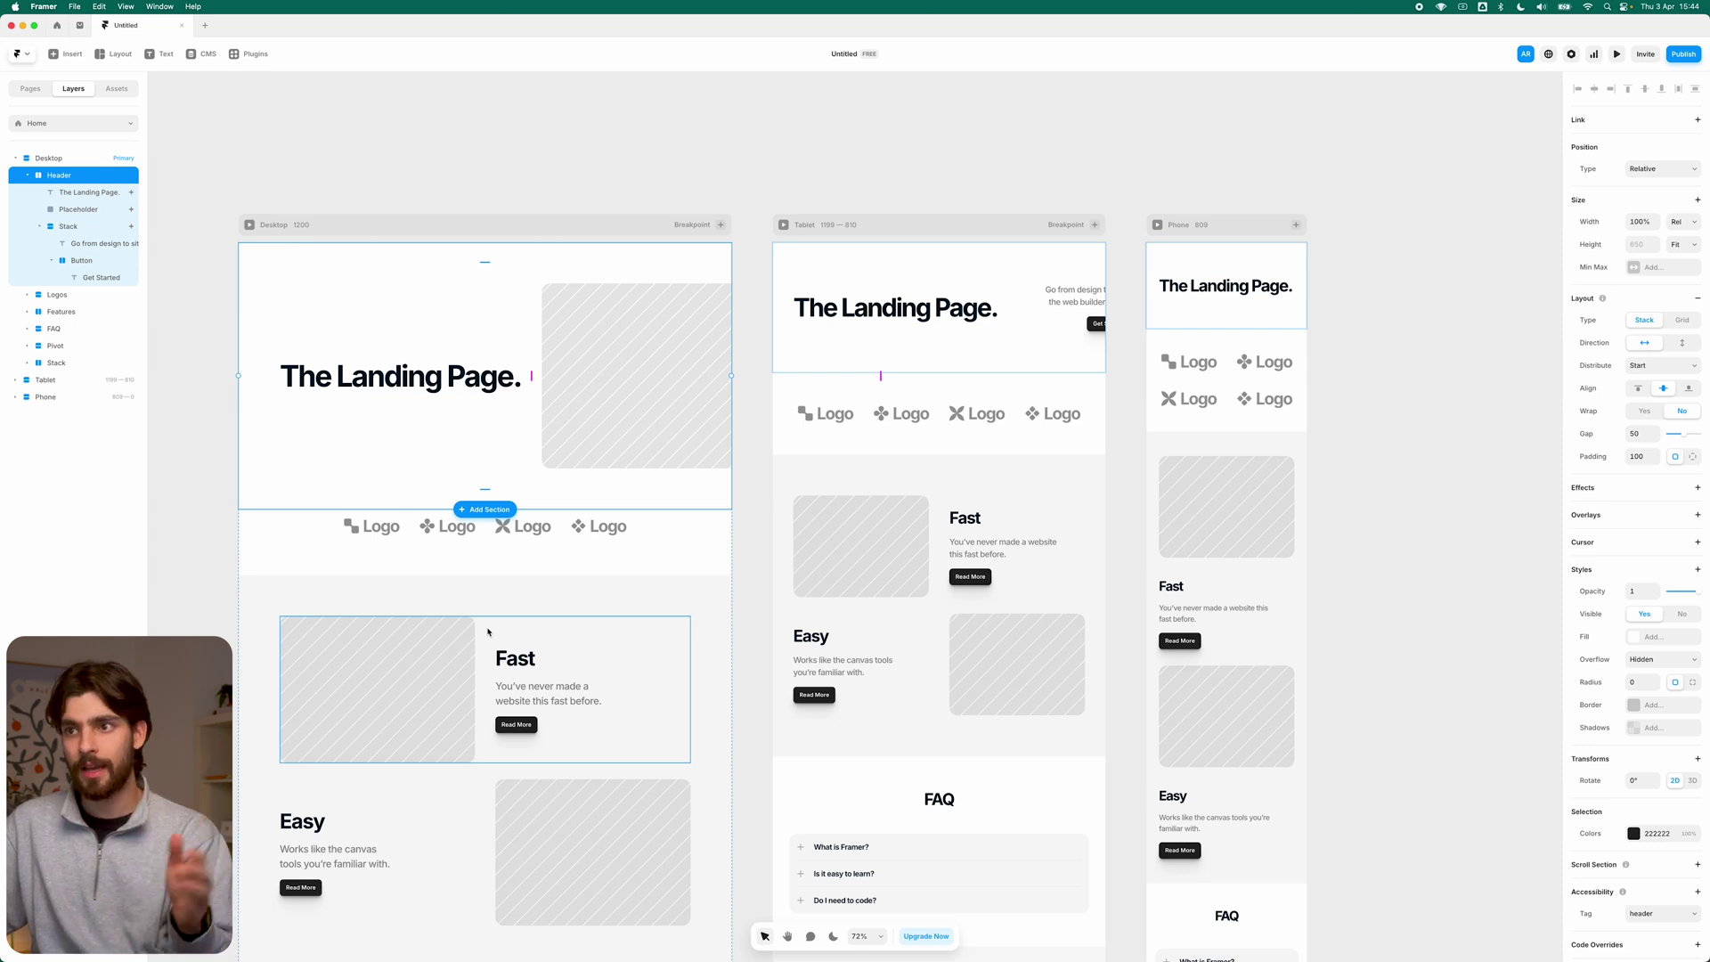
{"action": "left_click", "coordinate": [1683, 343]}
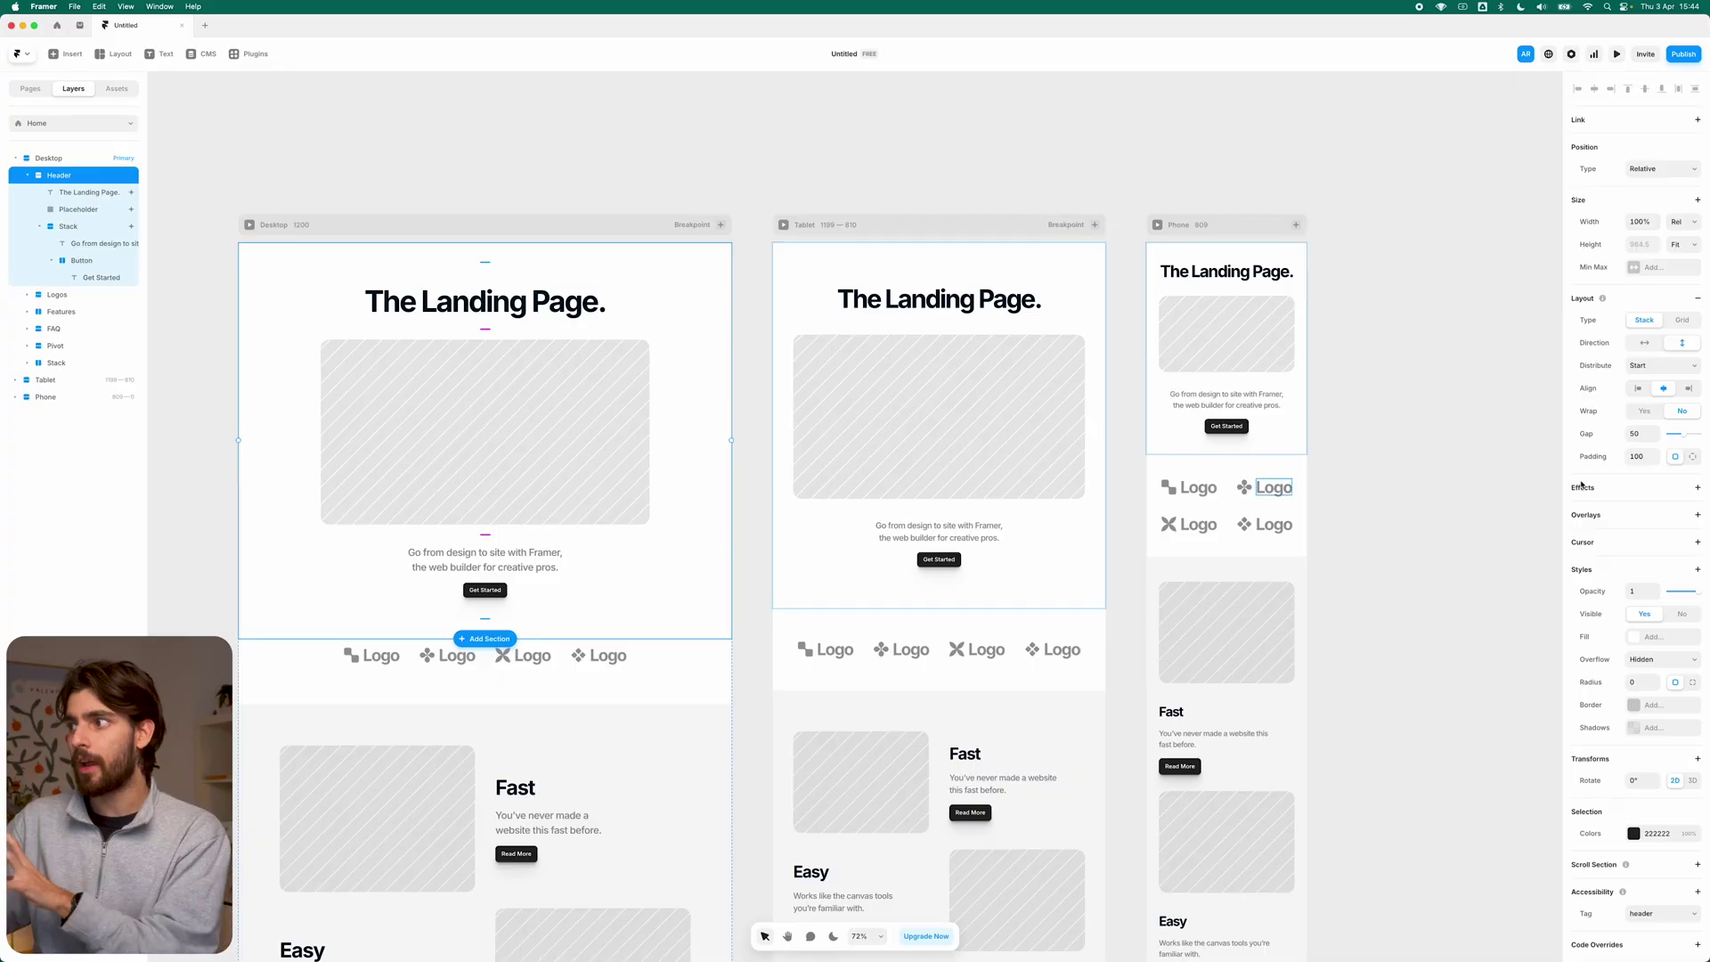
{"action": "scroll", "coordinate": [1652, 492], "scroll_direction": "down", "scroll_amount": 3}
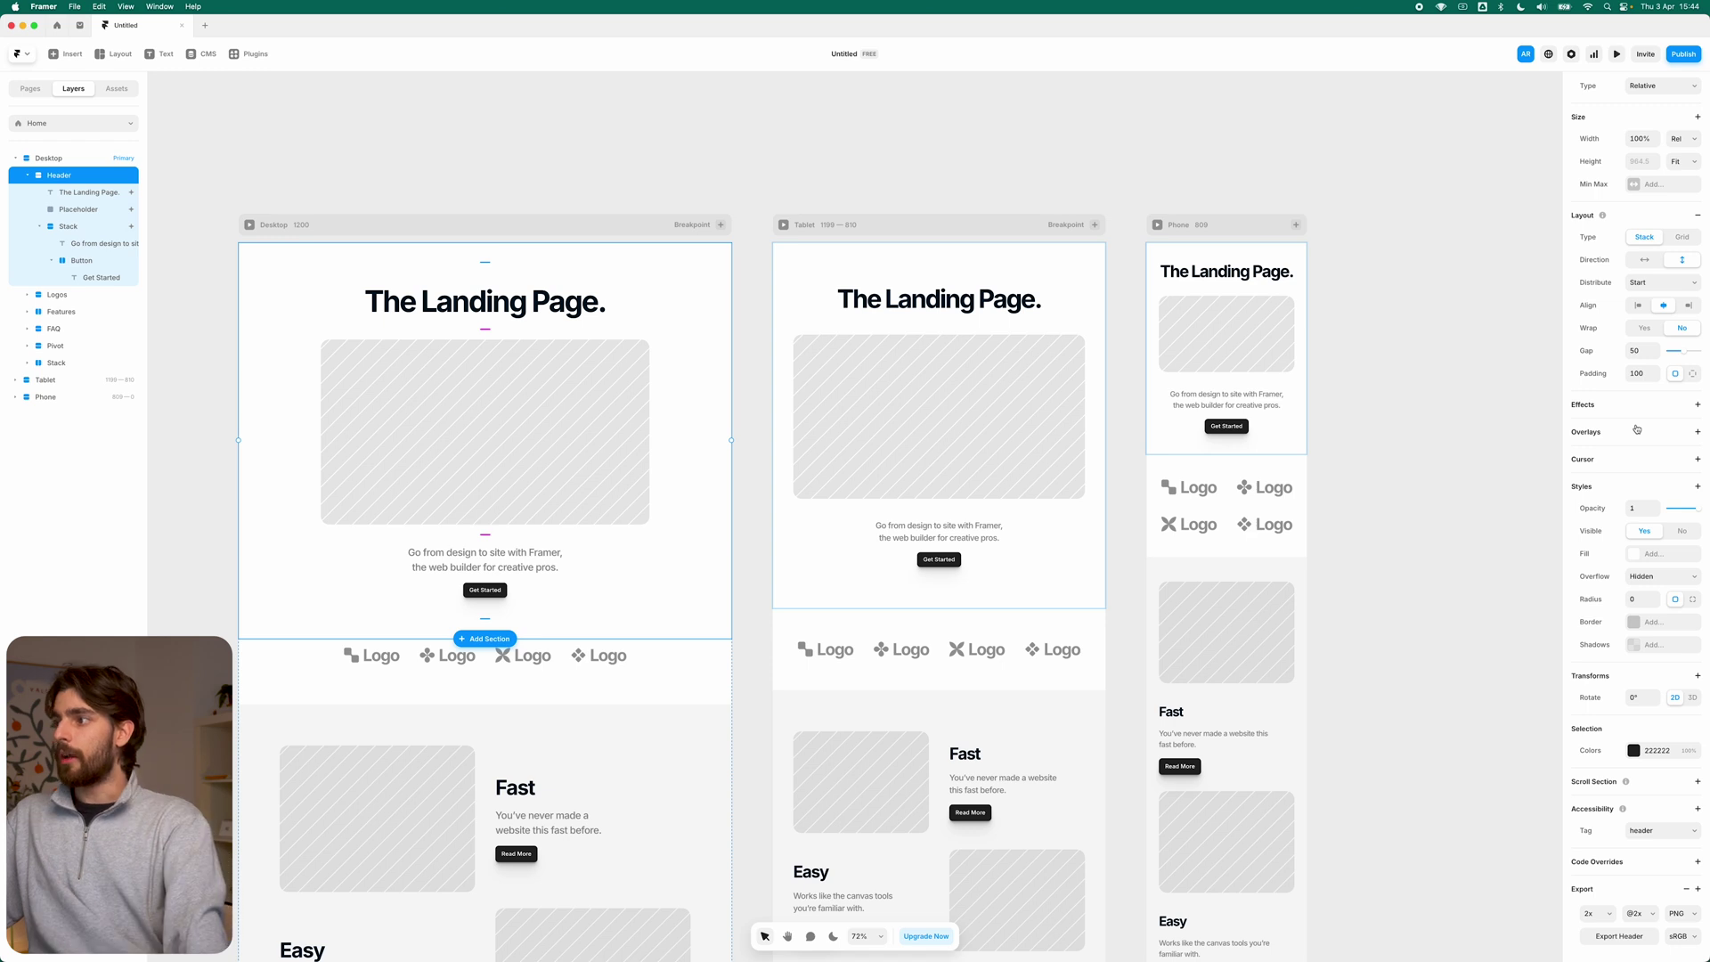
{"action": "left_click", "coordinate": [463, 450]}
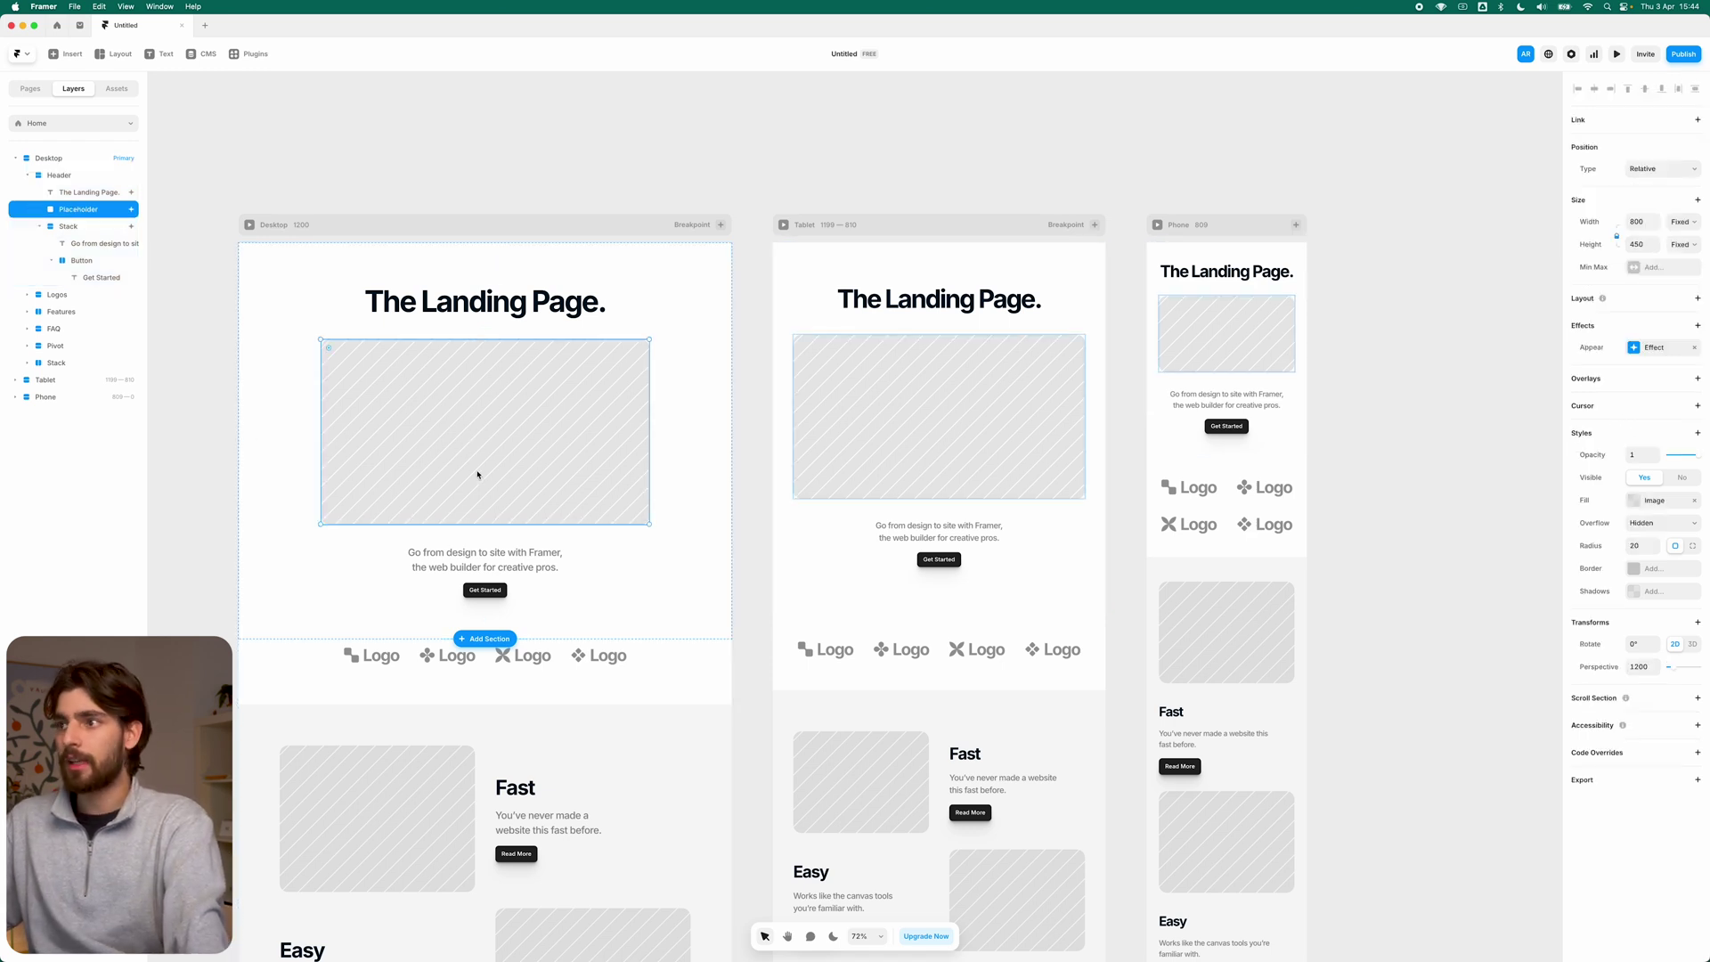
{"action": "left_click", "coordinate": [1659, 351]}
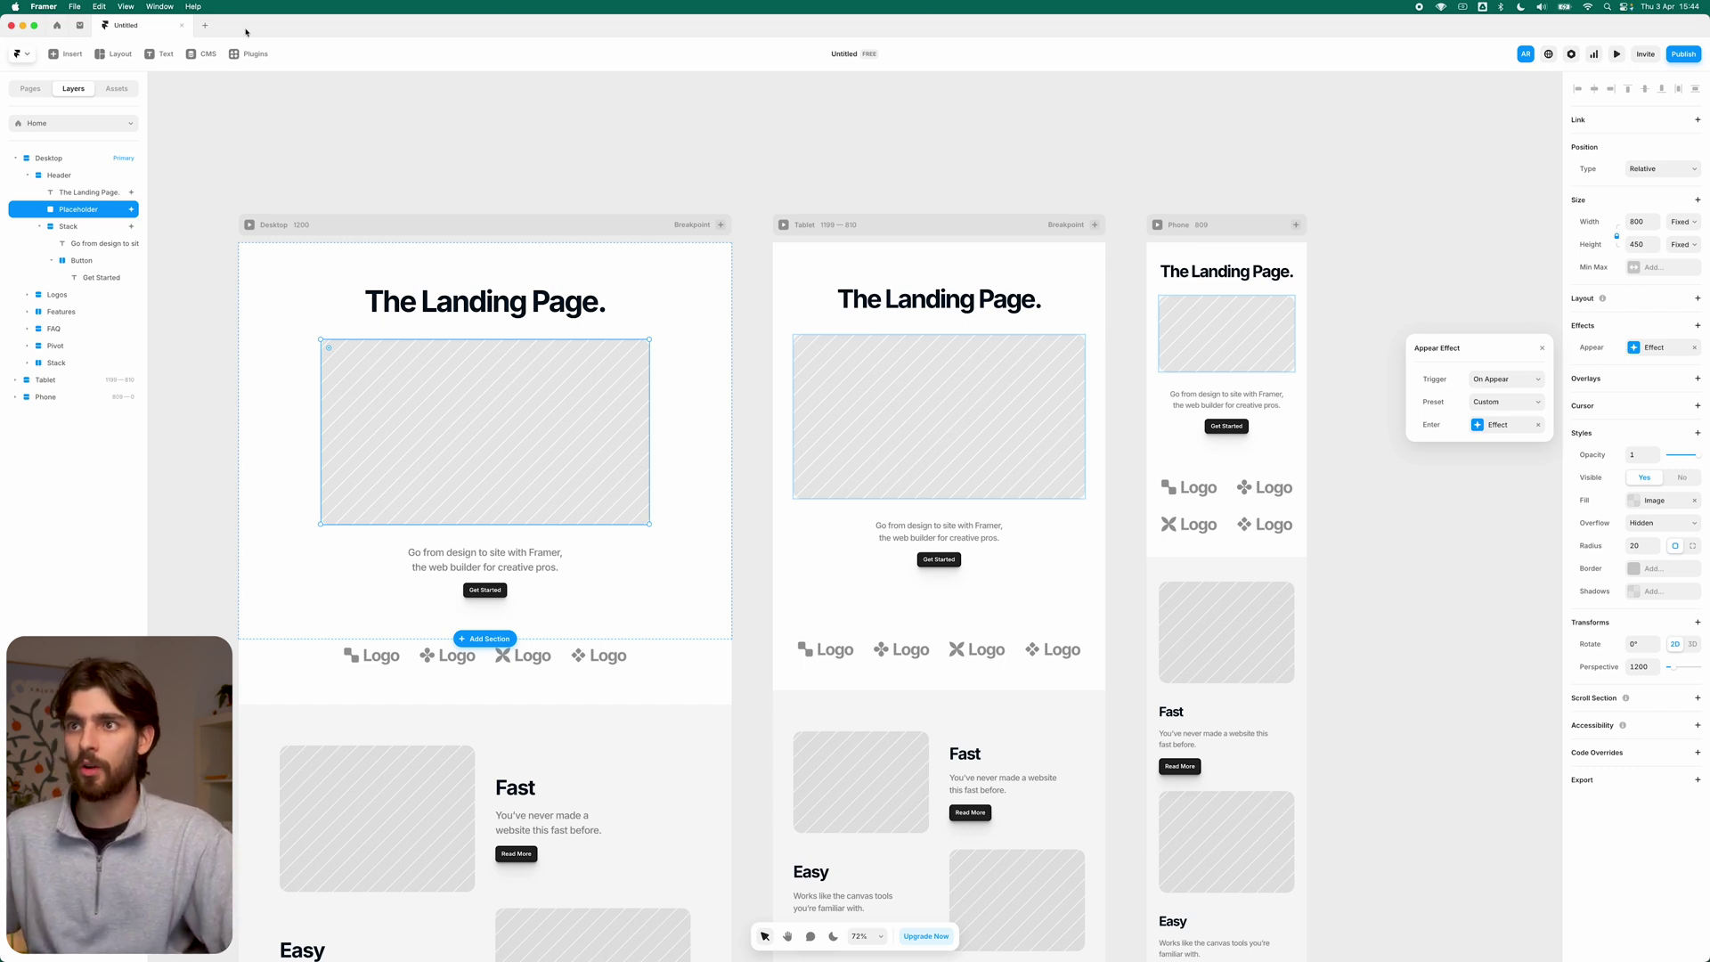
{"action": "left_click", "coordinate": [249, 224]}
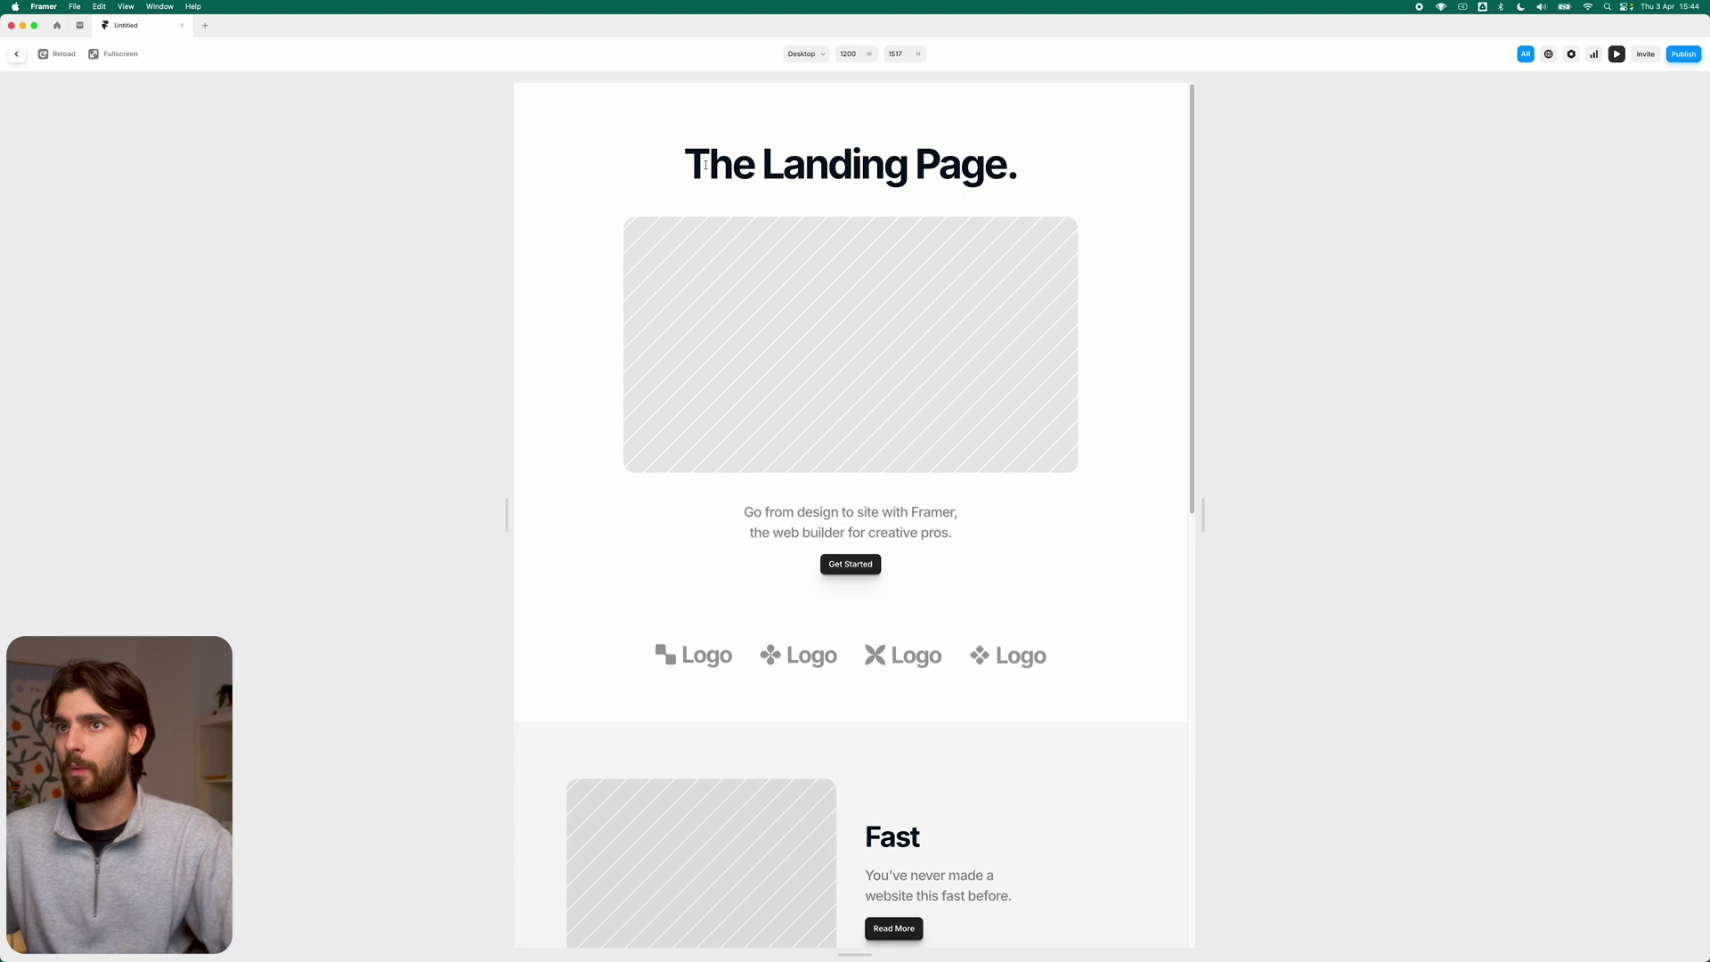
{"action": "left_click", "coordinate": [62, 54]}
{"action": "left_click", "coordinate": [66, 56]}
{"action": "key", "text": "Escape"}
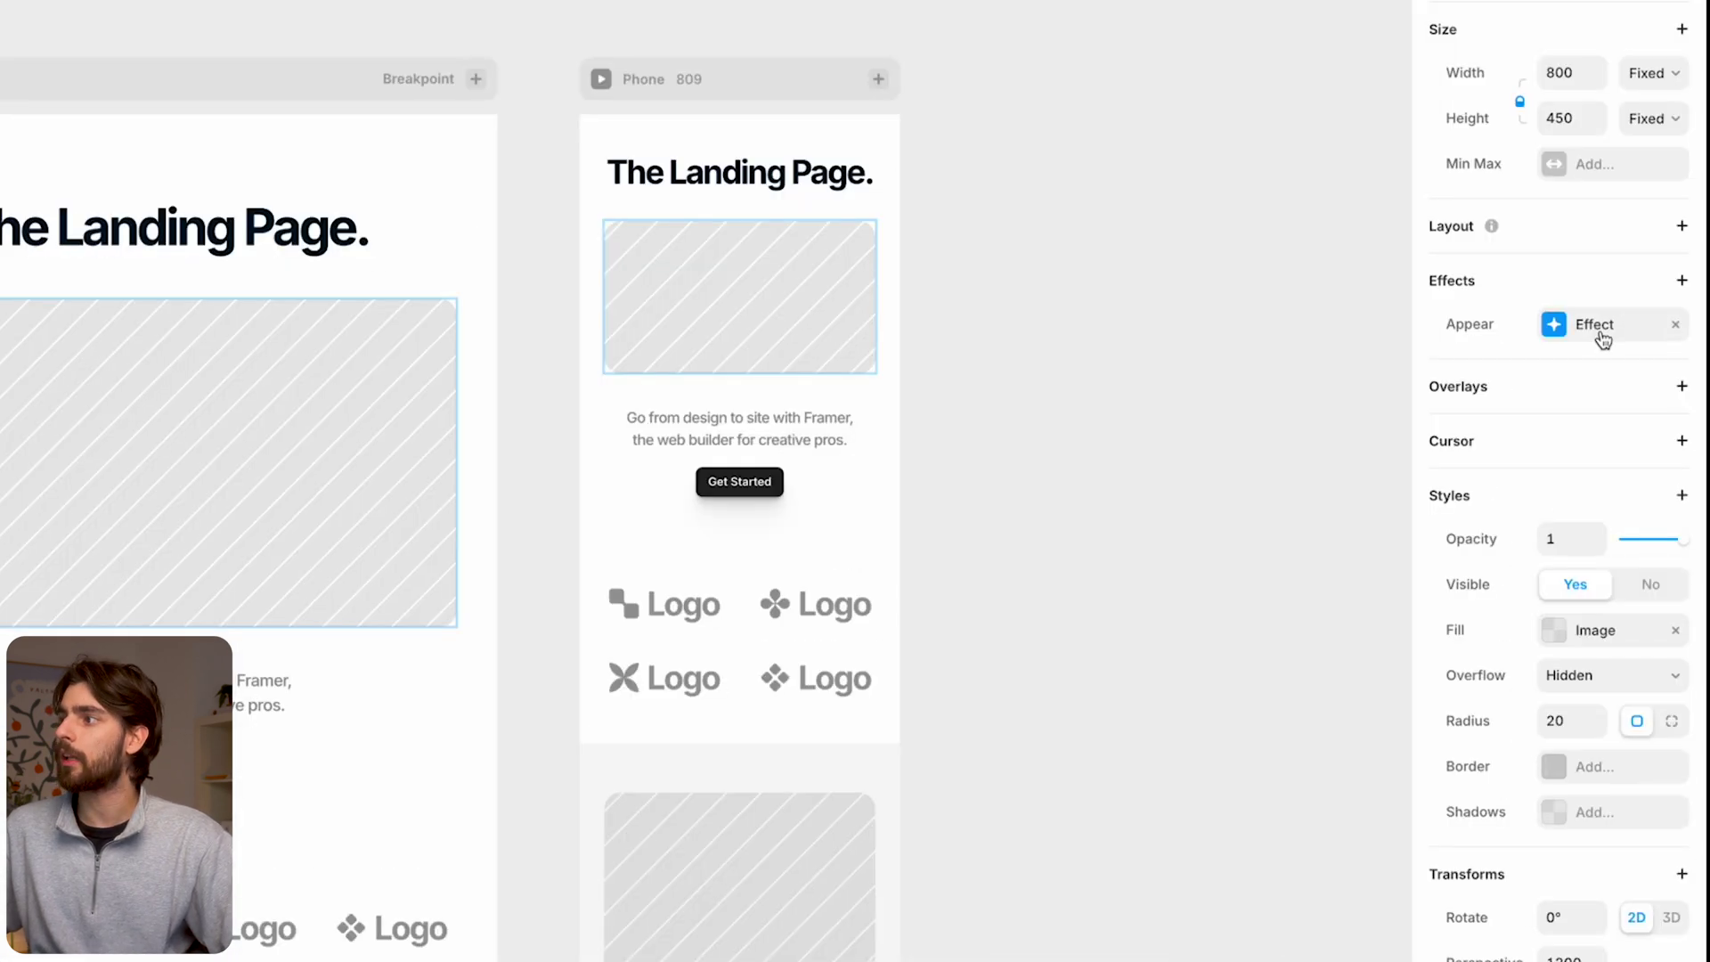
{"action": "left_click", "coordinate": [1604, 341]}
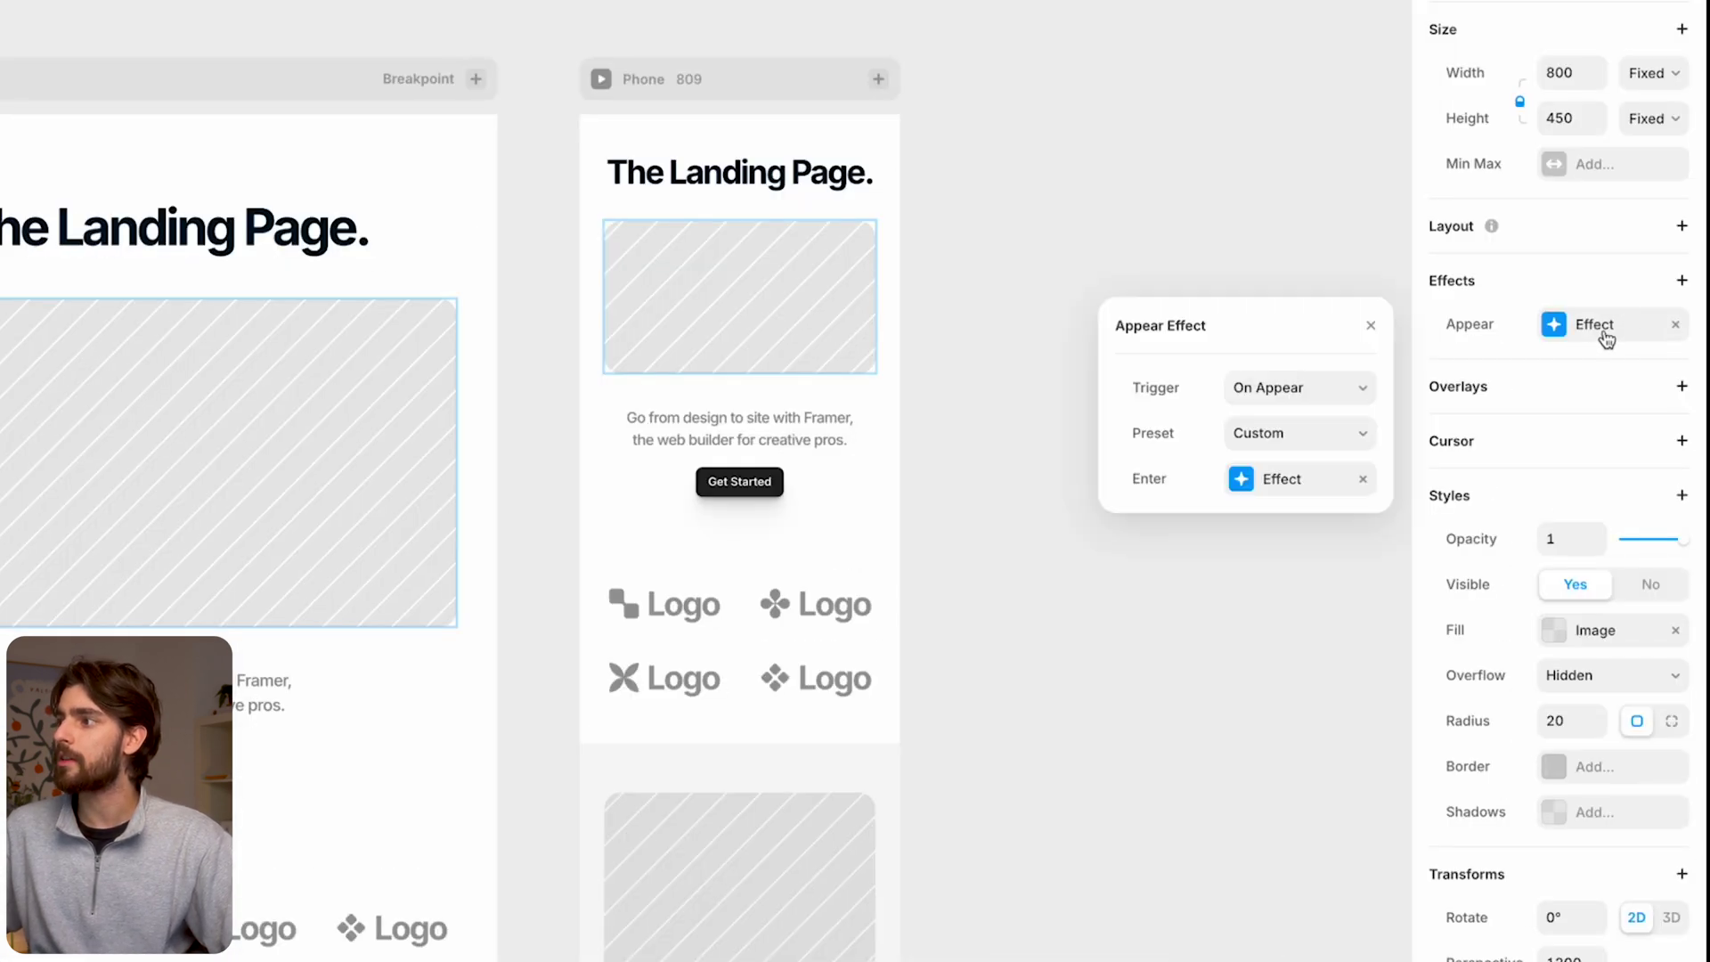
{"action": "left_click", "coordinate": [1319, 390]}
{"action": "left_click", "coordinate": [1318, 388]}
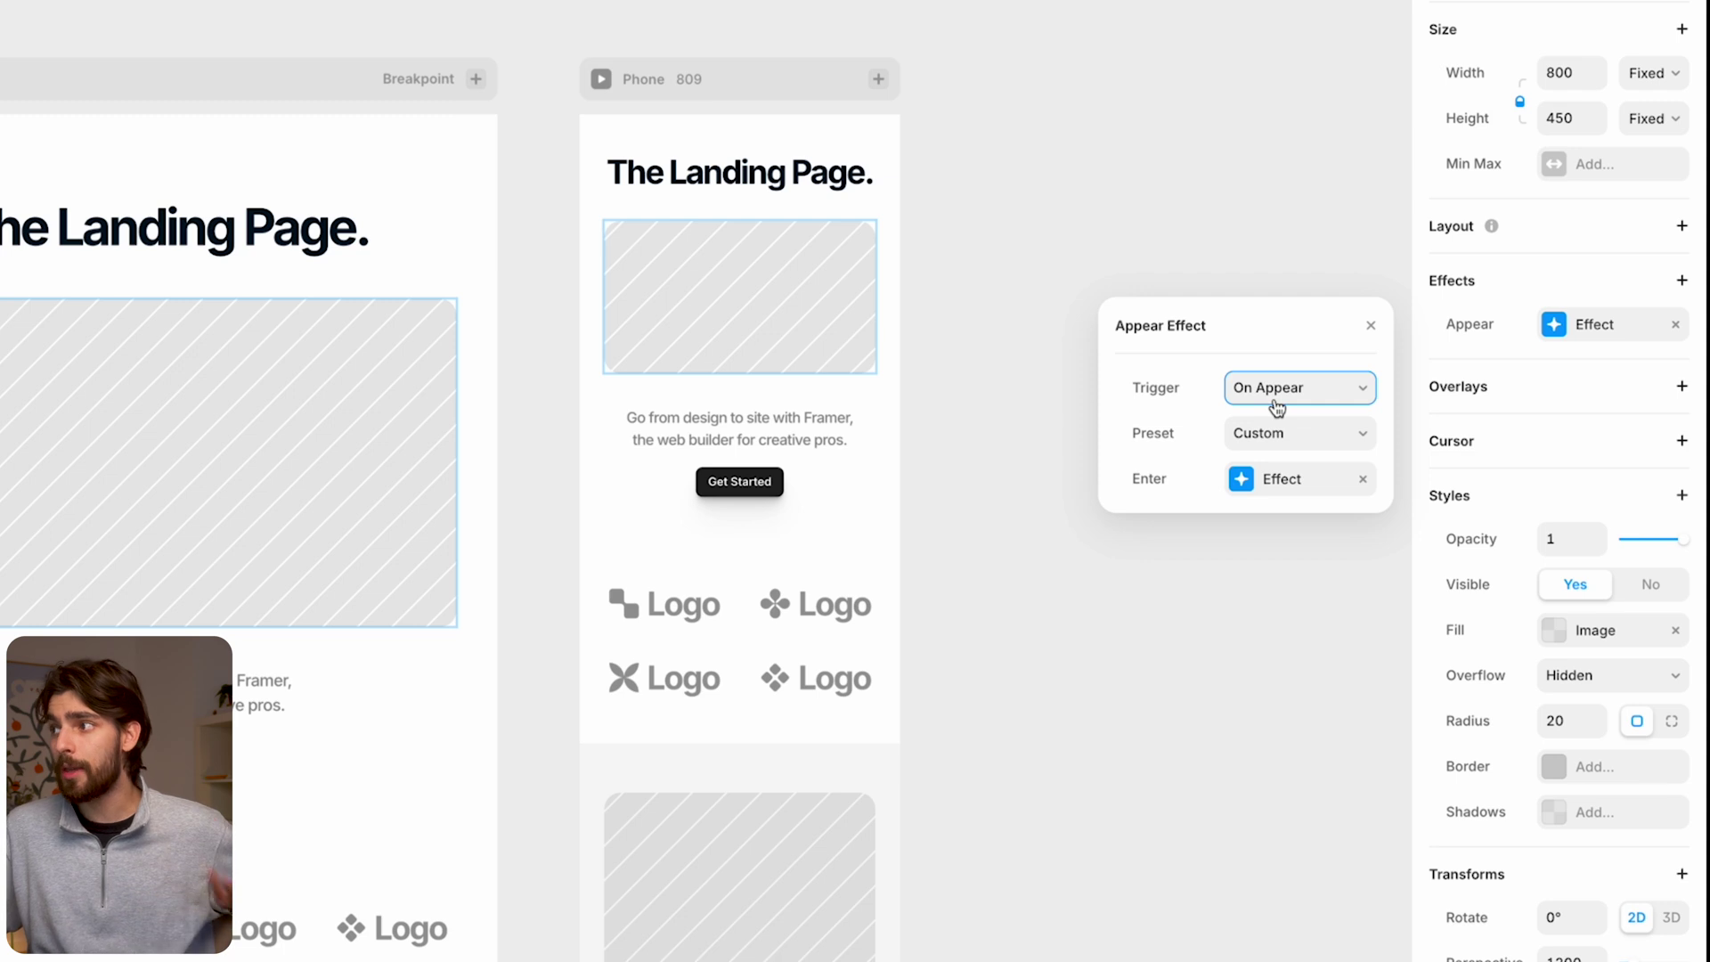
{"action": "left_click", "coordinate": [1259, 432]}
{"action": "left_click", "coordinate": [1240, 488]}
{"action": "left_click", "coordinate": [1240, 481]}
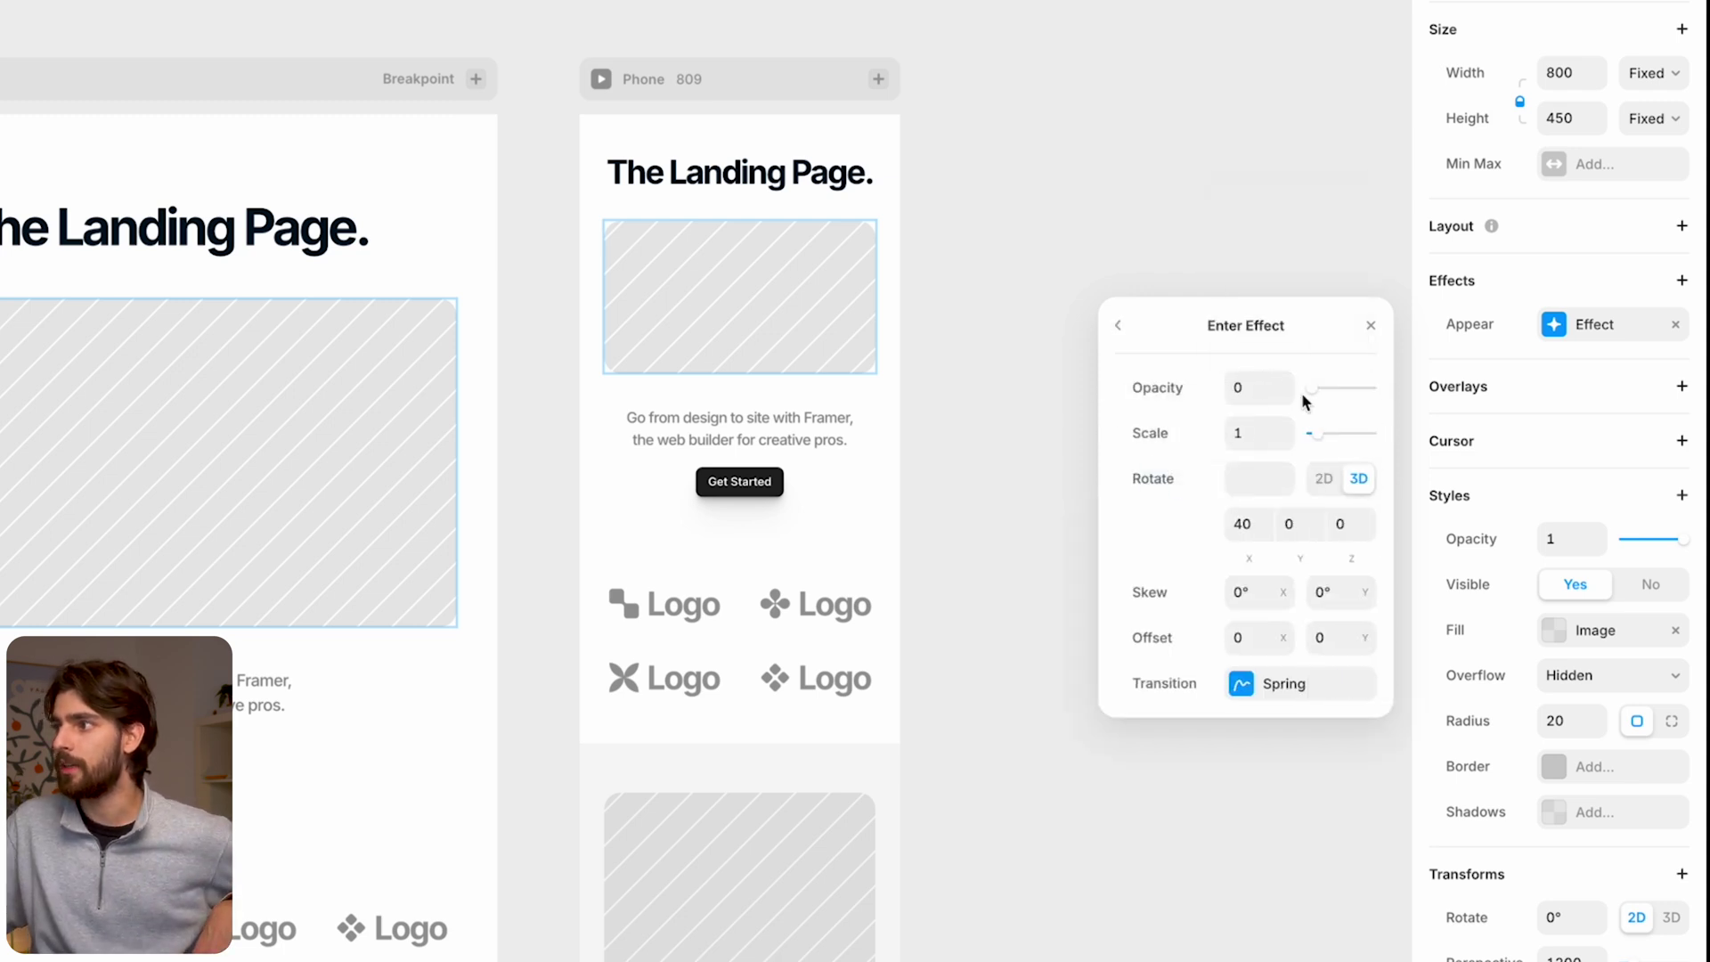
{"action": "left_click", "coordinate": [1265, 695]}
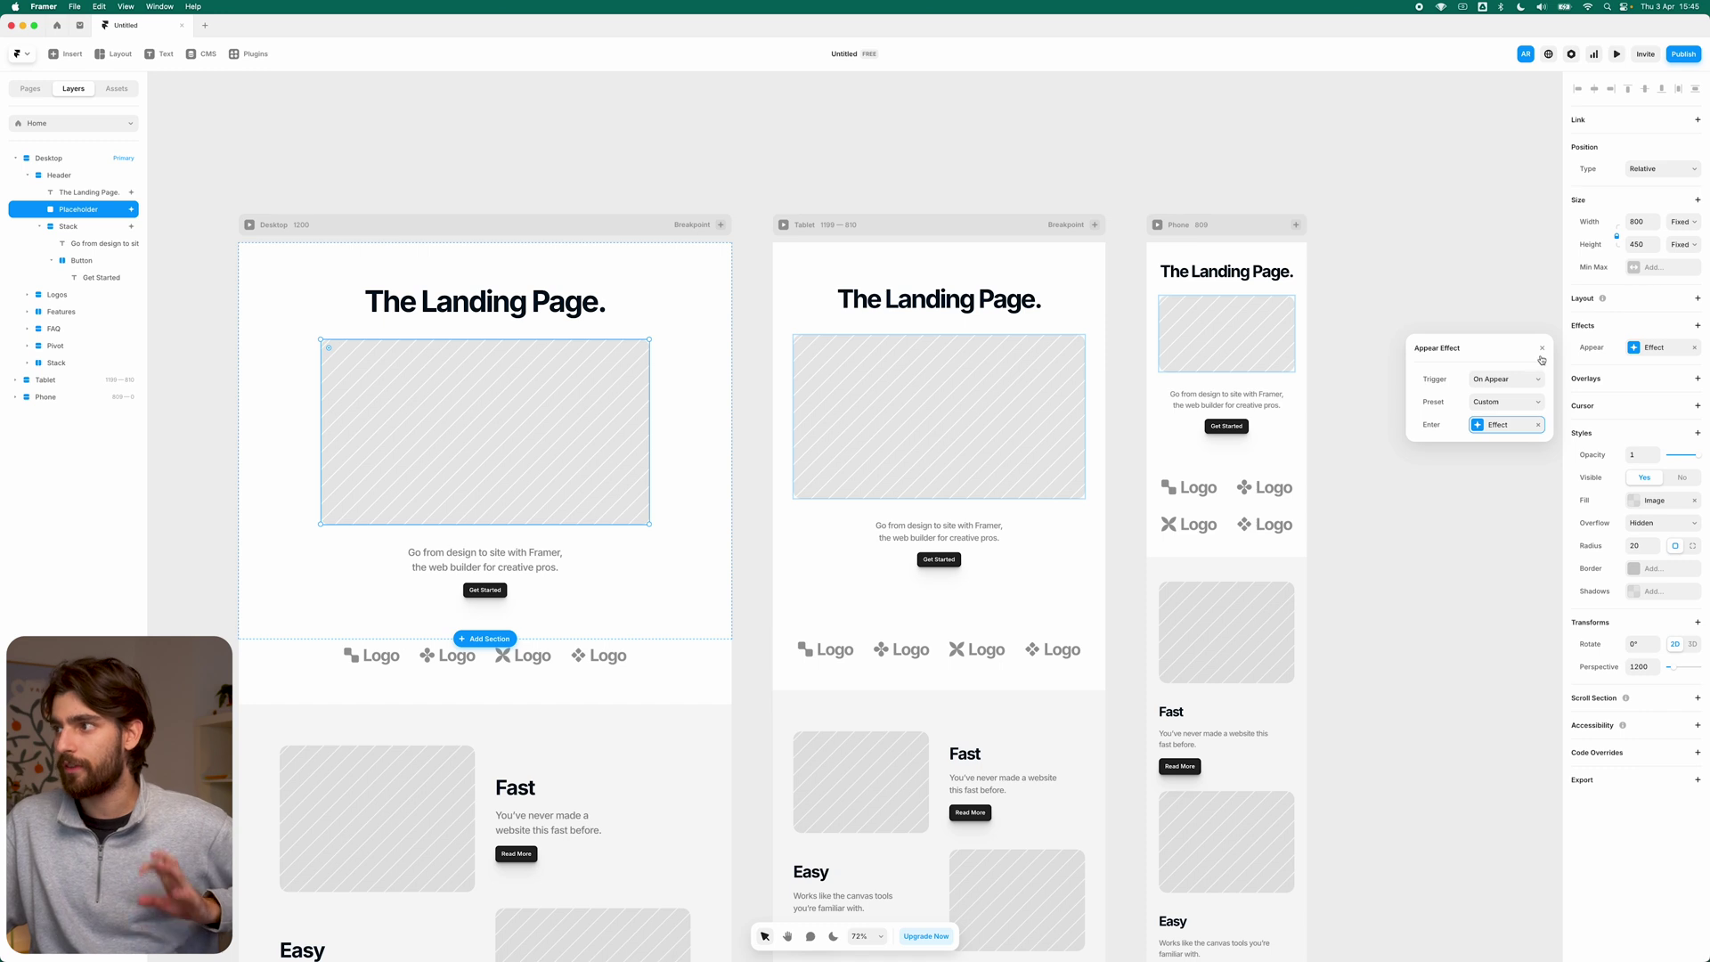
{"action": "left_click", "coordinate": [1541, 353]}
Step: Select 'The Landing Page.' heading and open its Heading XL text style for editing
{"action": "left_click", "coordinate": [477, 305]}
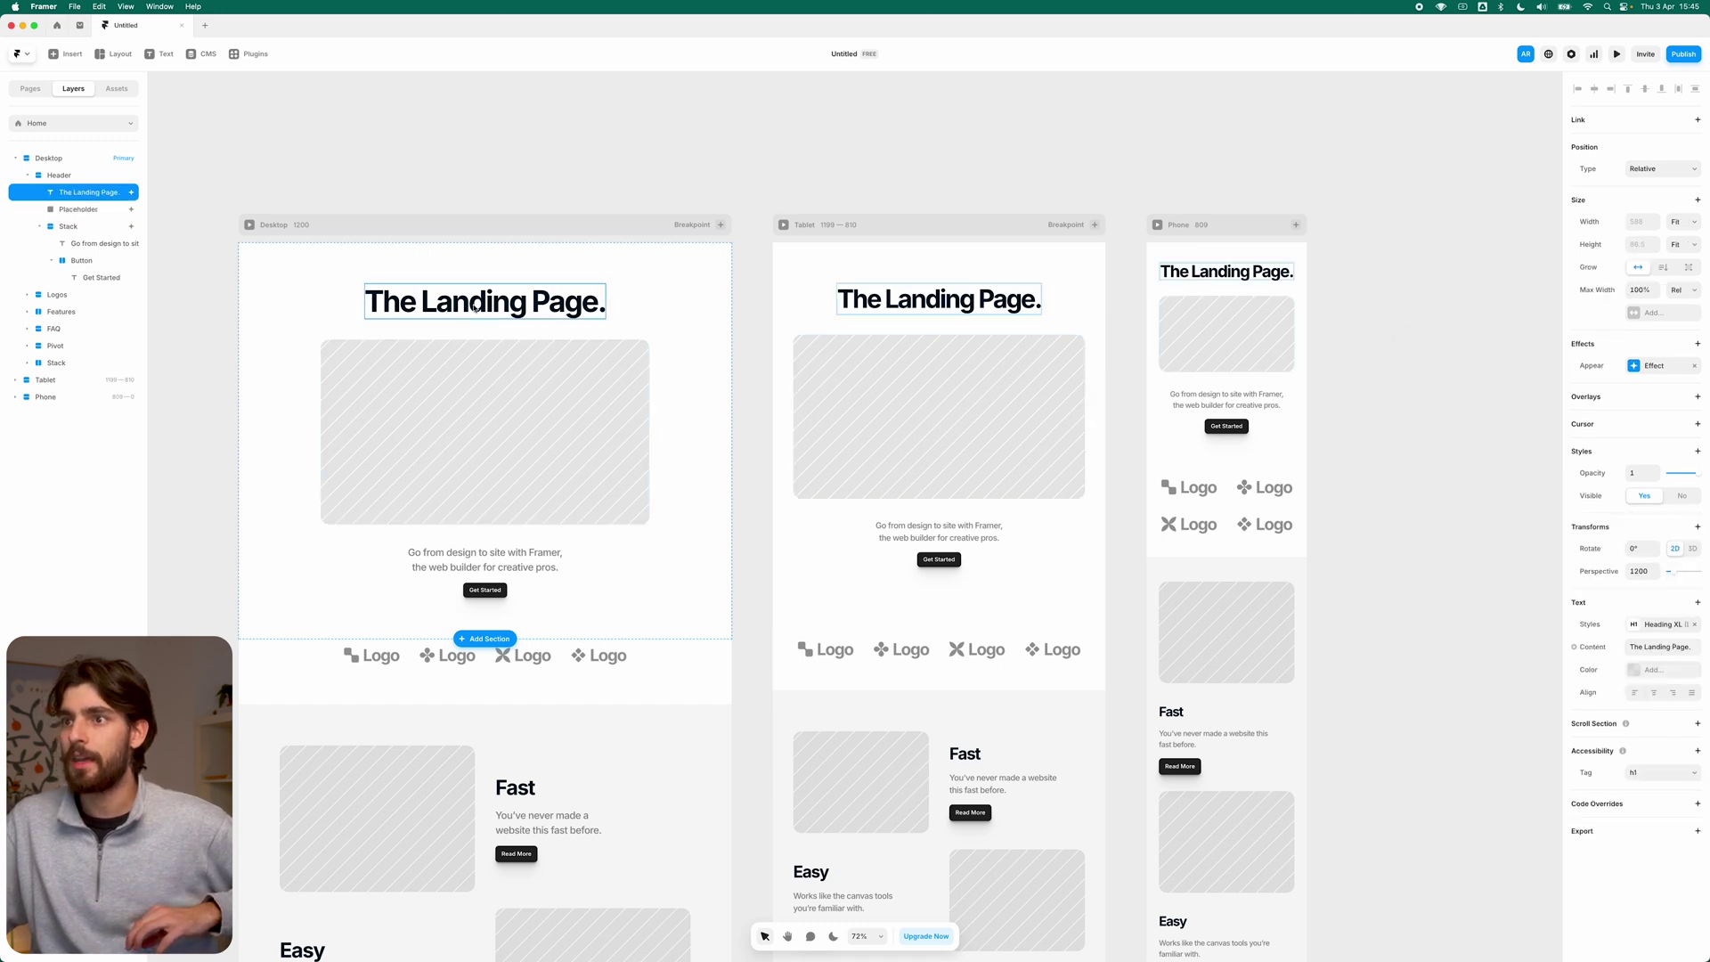
{"action": "left_click", "coordinate": [1657, 365]}
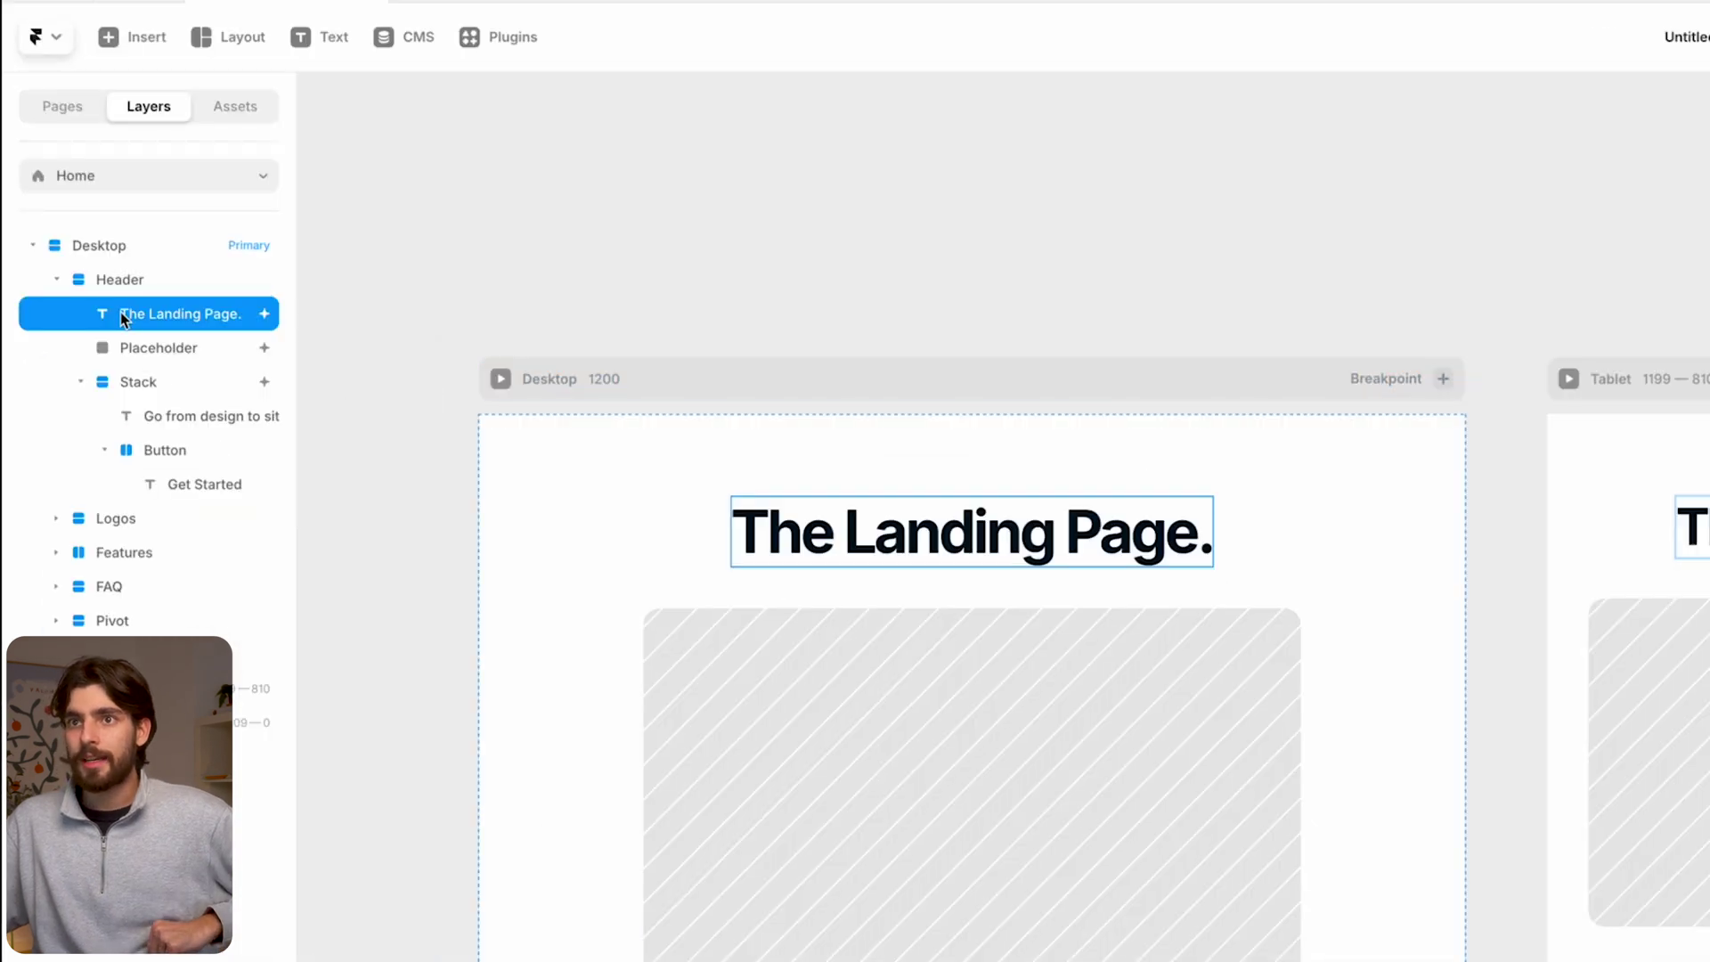
{"action": "left_click", "coordinate": [160, 354]}
{"action": "left_click", "coordinate": [174, 322]}
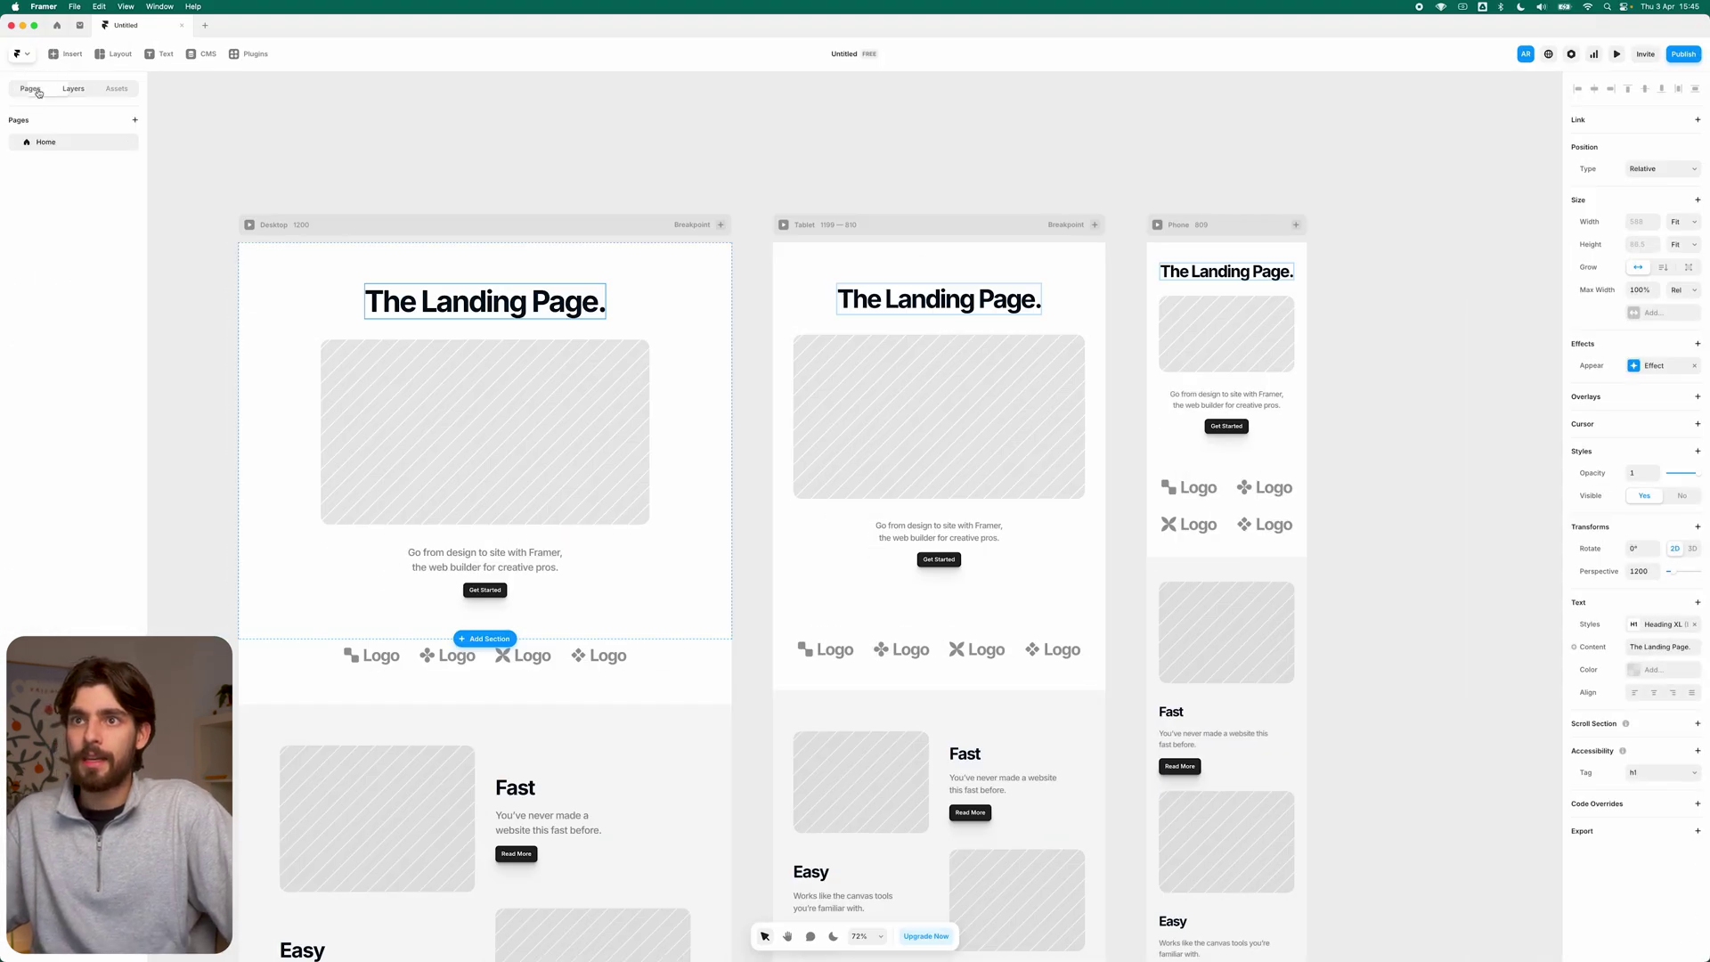
{"action": "left_click", "coordinate": [65, 53]}
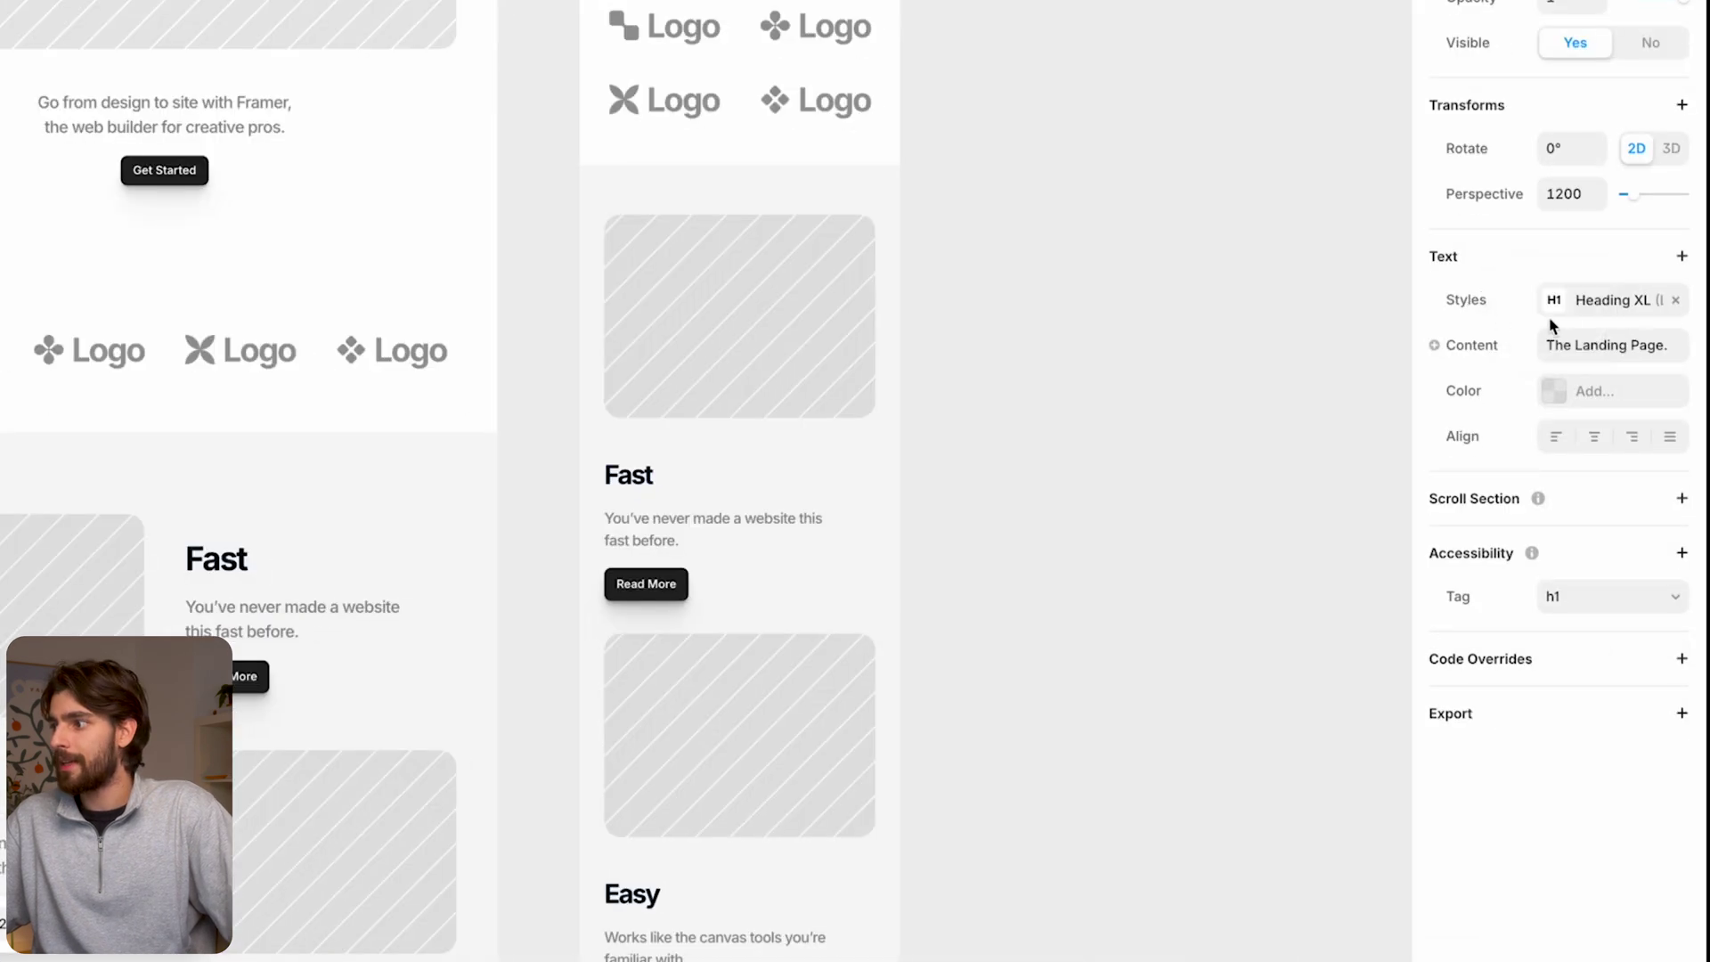
{"action": "left_click", "coordinate": [1581, 316]}
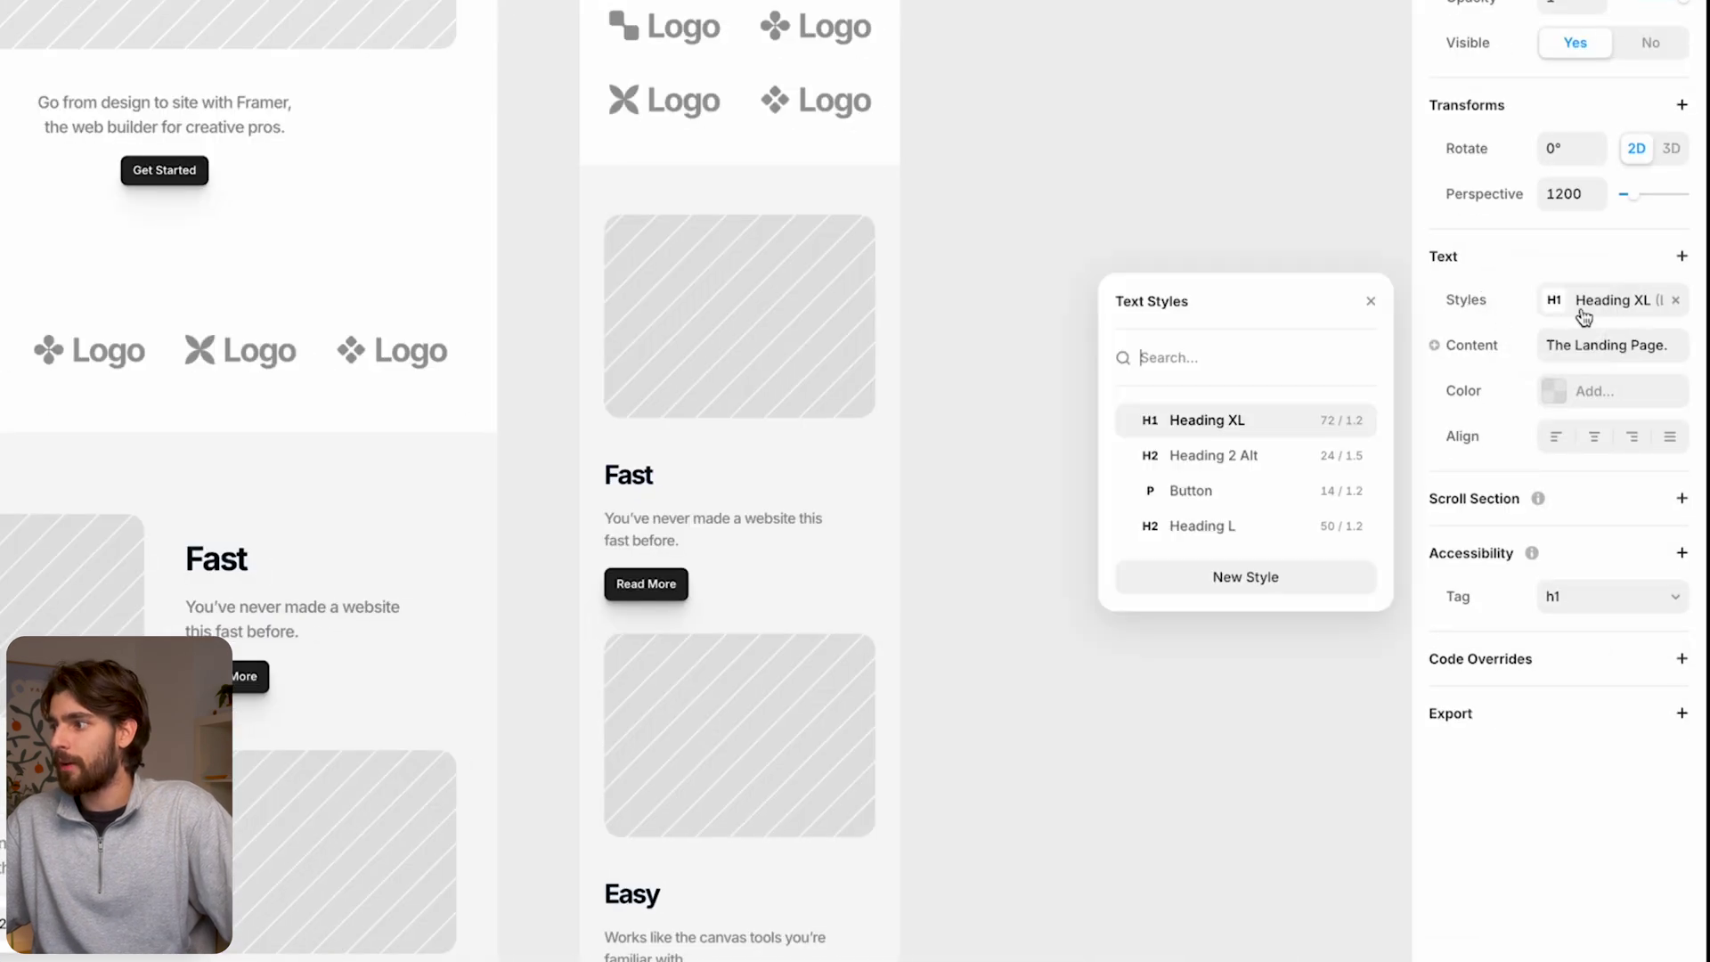
{"action": "left_click", "coordinate": [1353, 422]}
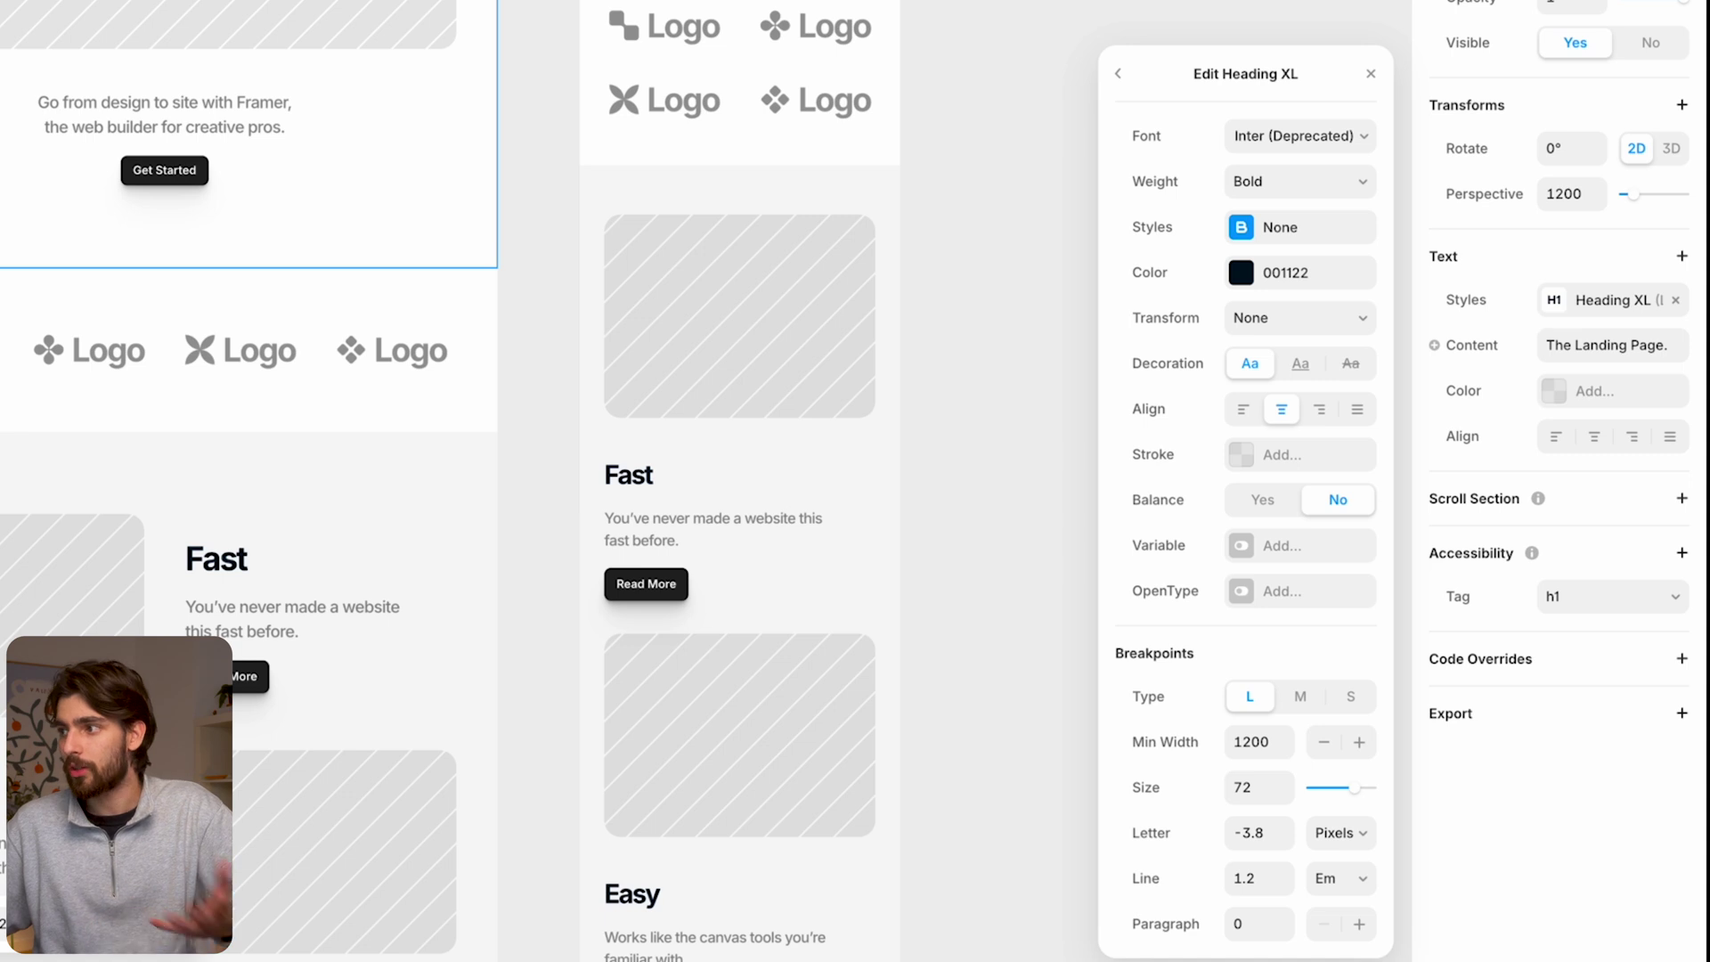
Step: Set Heading XL to Inknut Antiqua, Thin weight, with uppercase transform
{"action": "left_click", "coordinate": [1316, 183]}
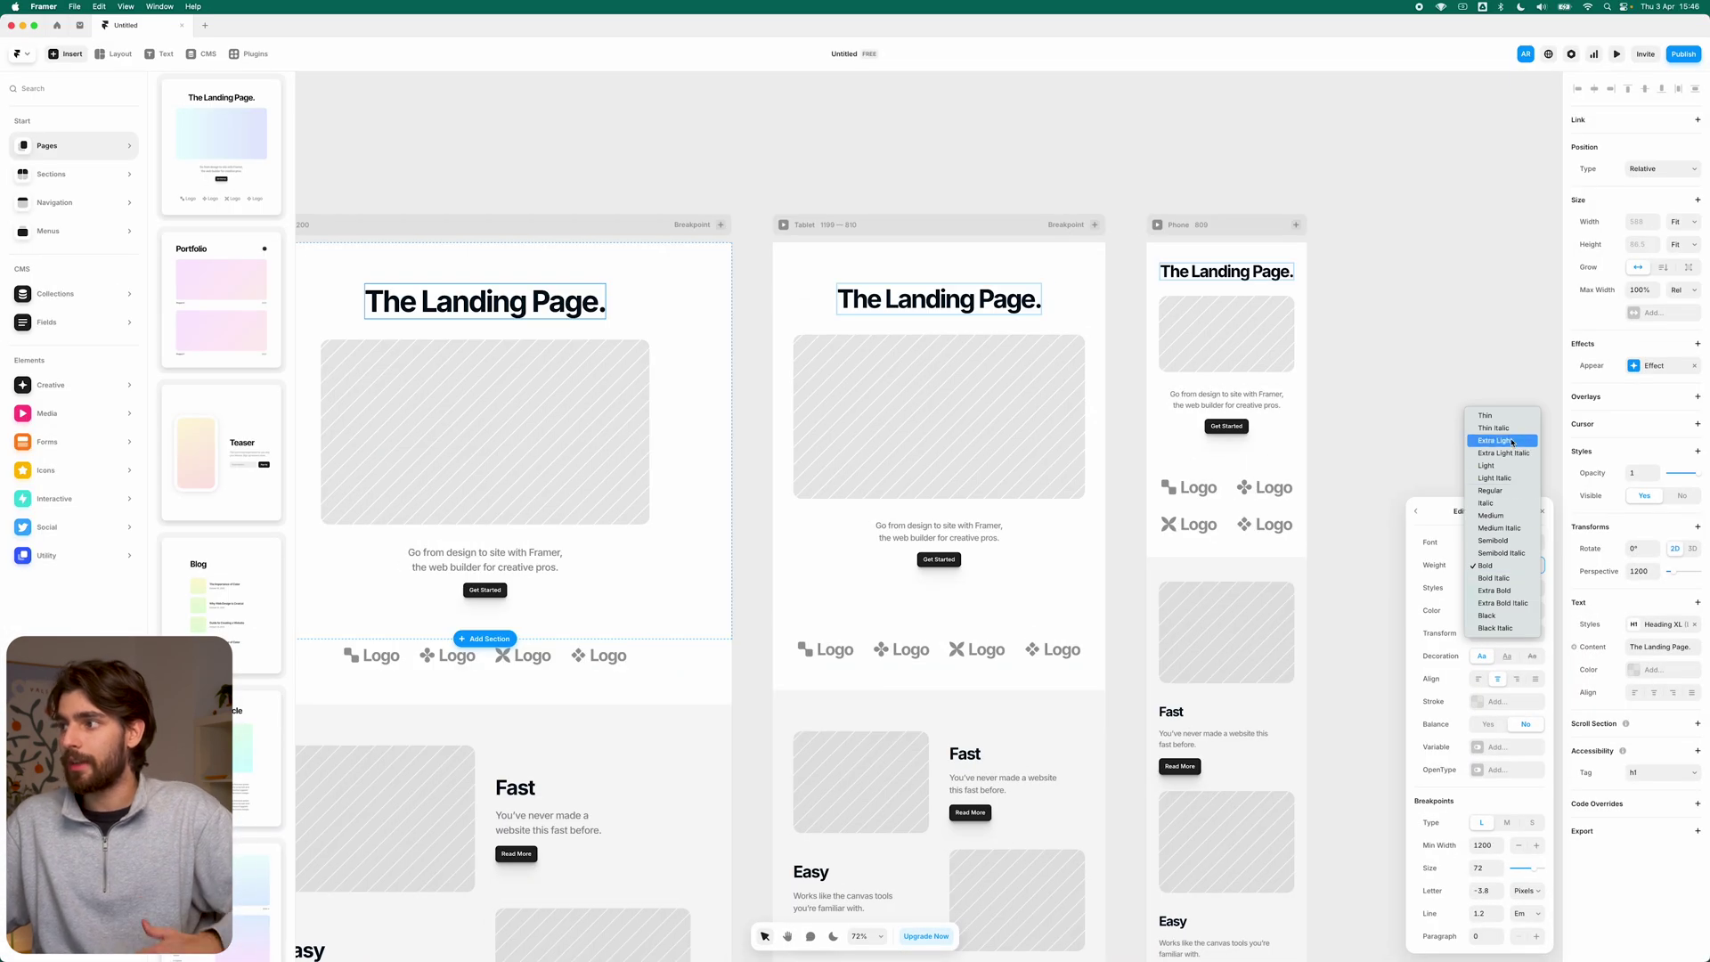
{"action": "left_click", "coordinate": [1485, 415]}
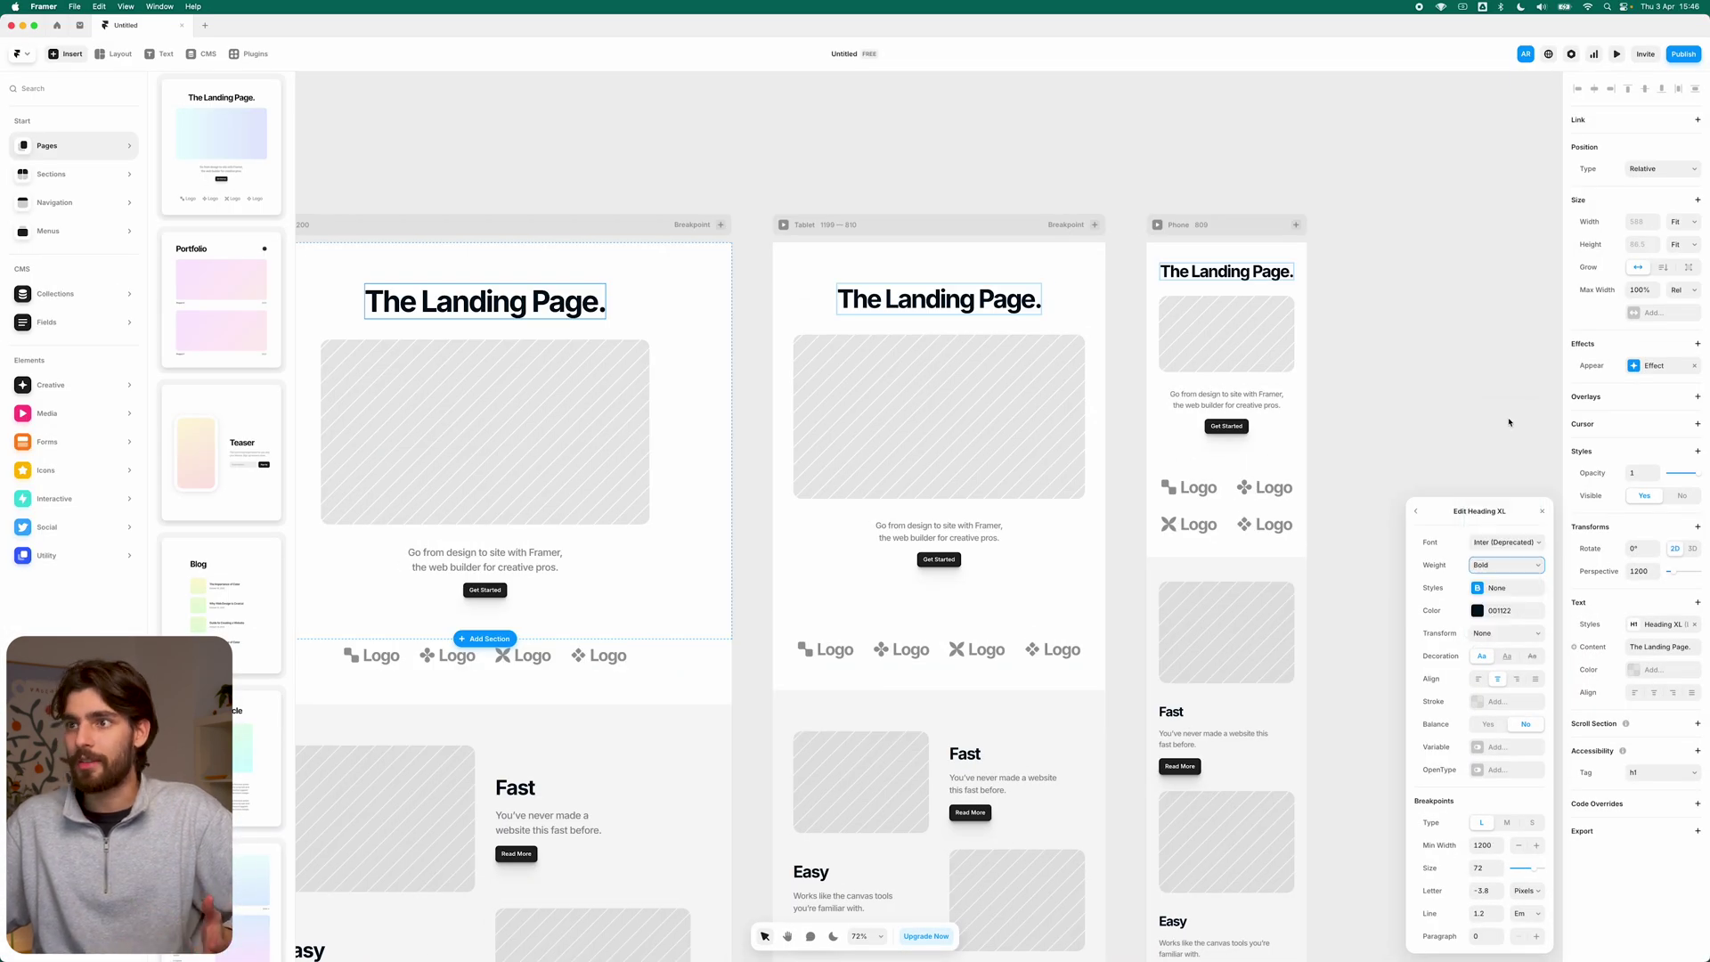
{"action": "left_click", "coordinate": [1485, 542]}
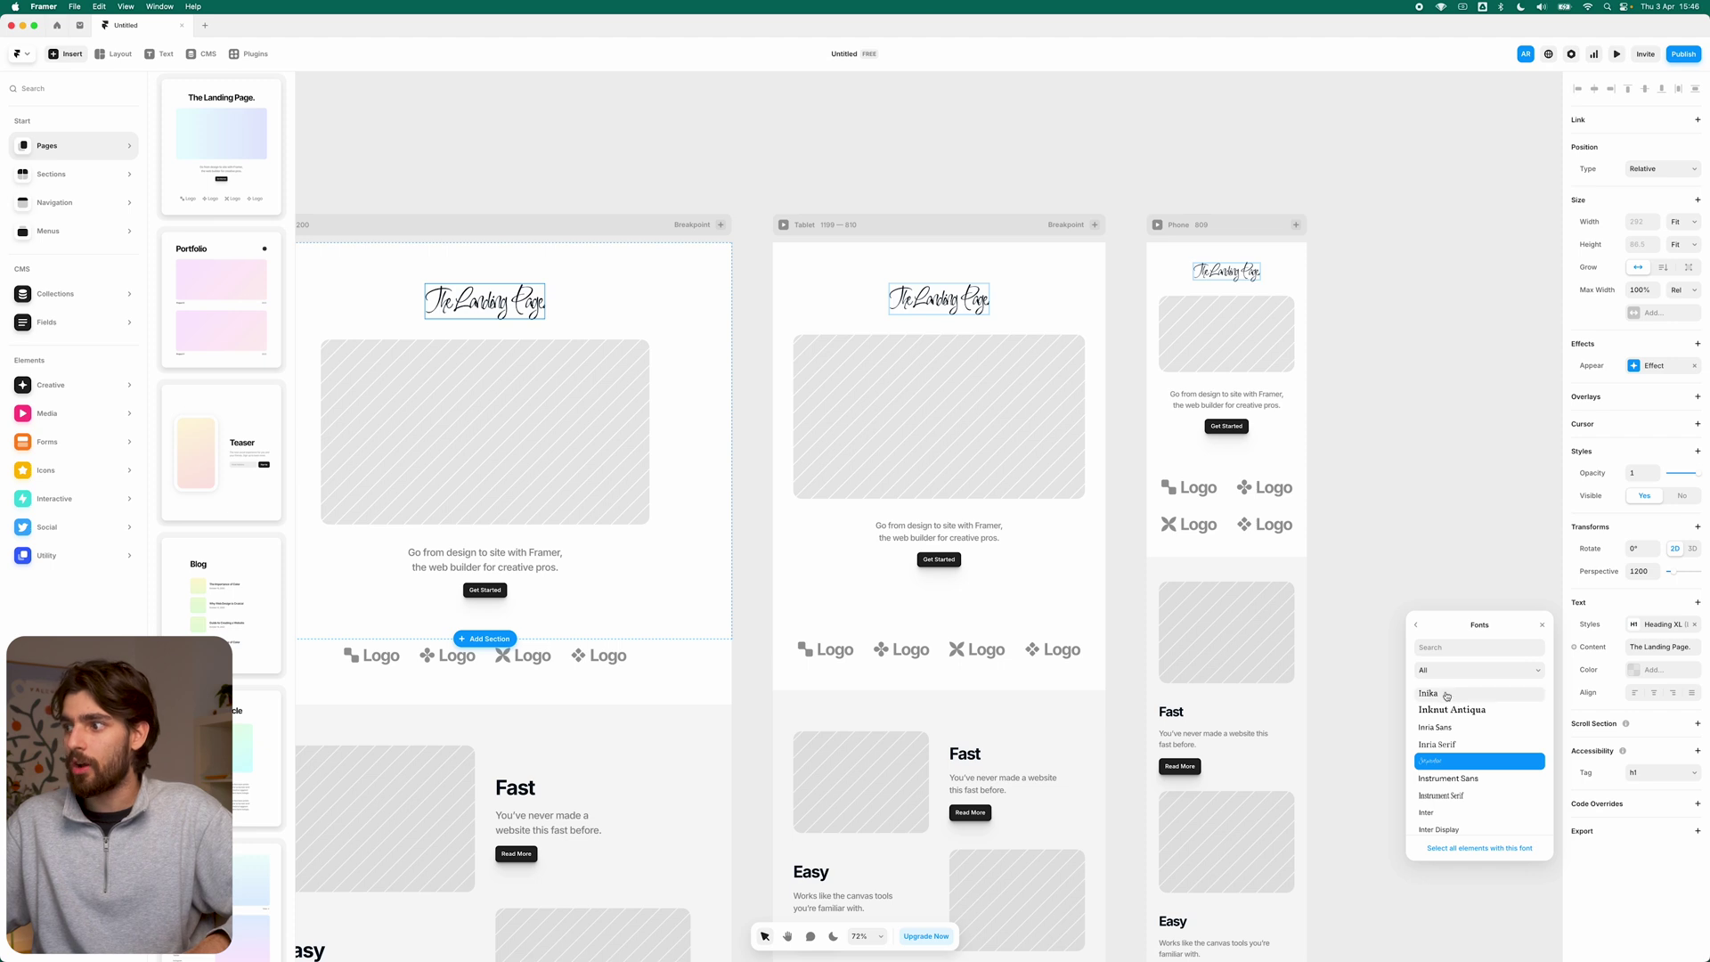
{"action": "left_click", "coordinate": [1452, 710]}
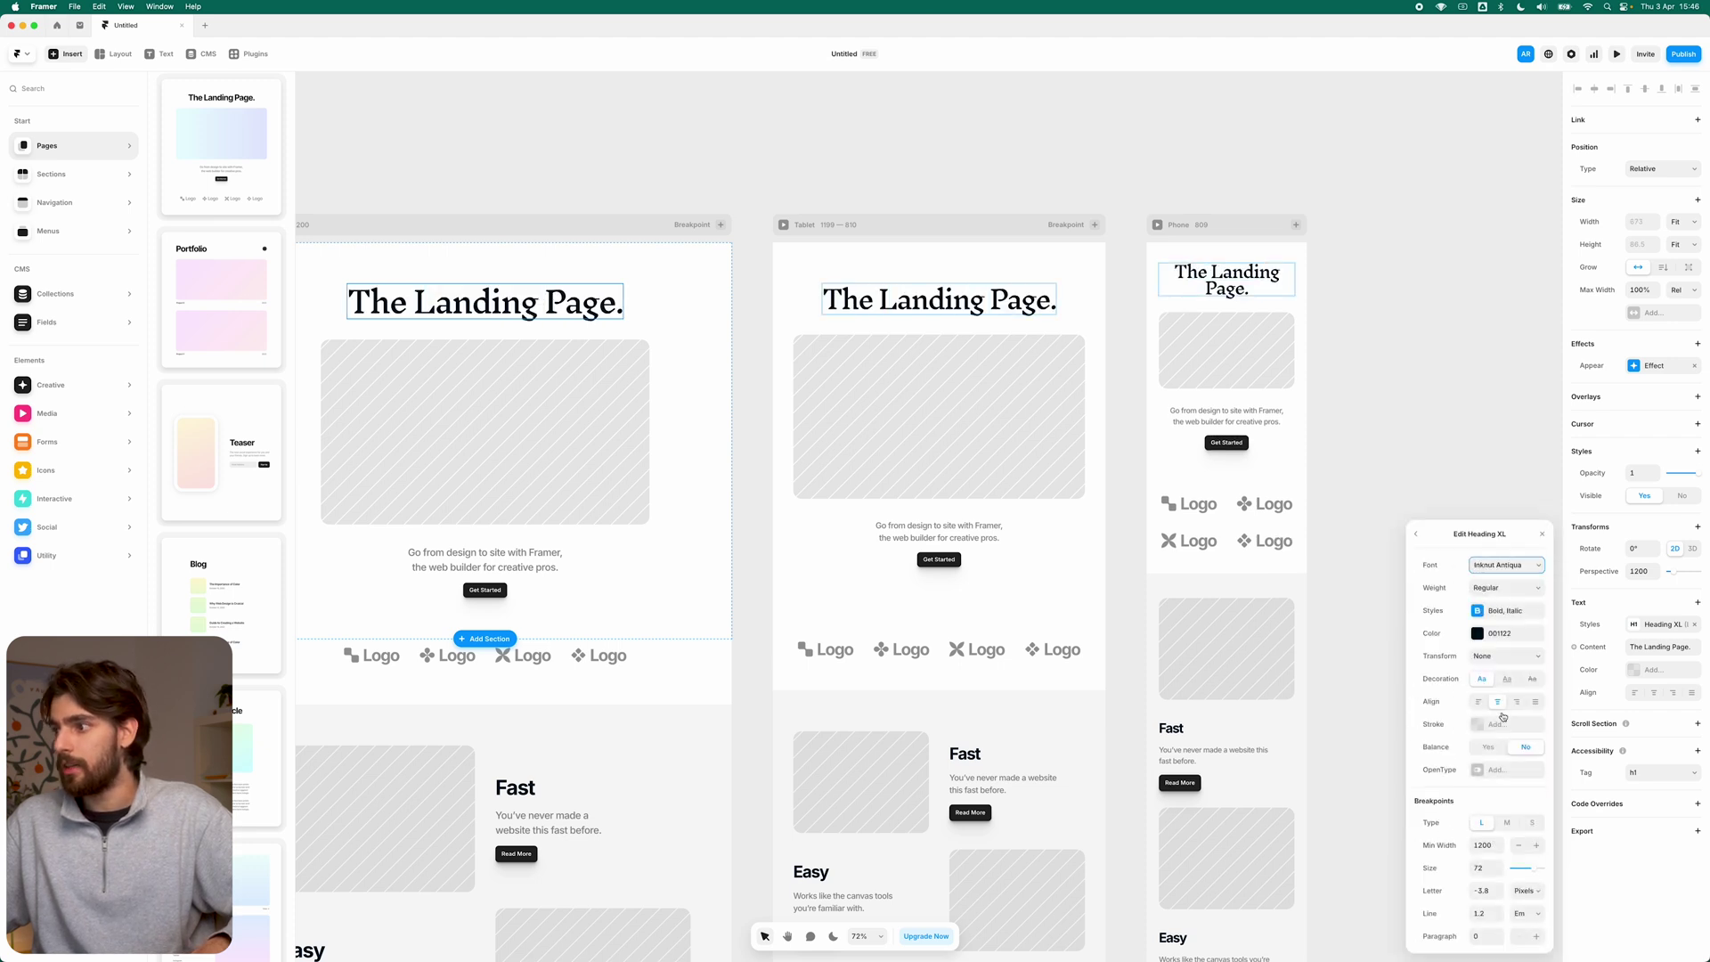
{"action": "left_click", "coordinate": [1489, 659]}
{"action": "left_click", "coordinate": [1492, 675]}
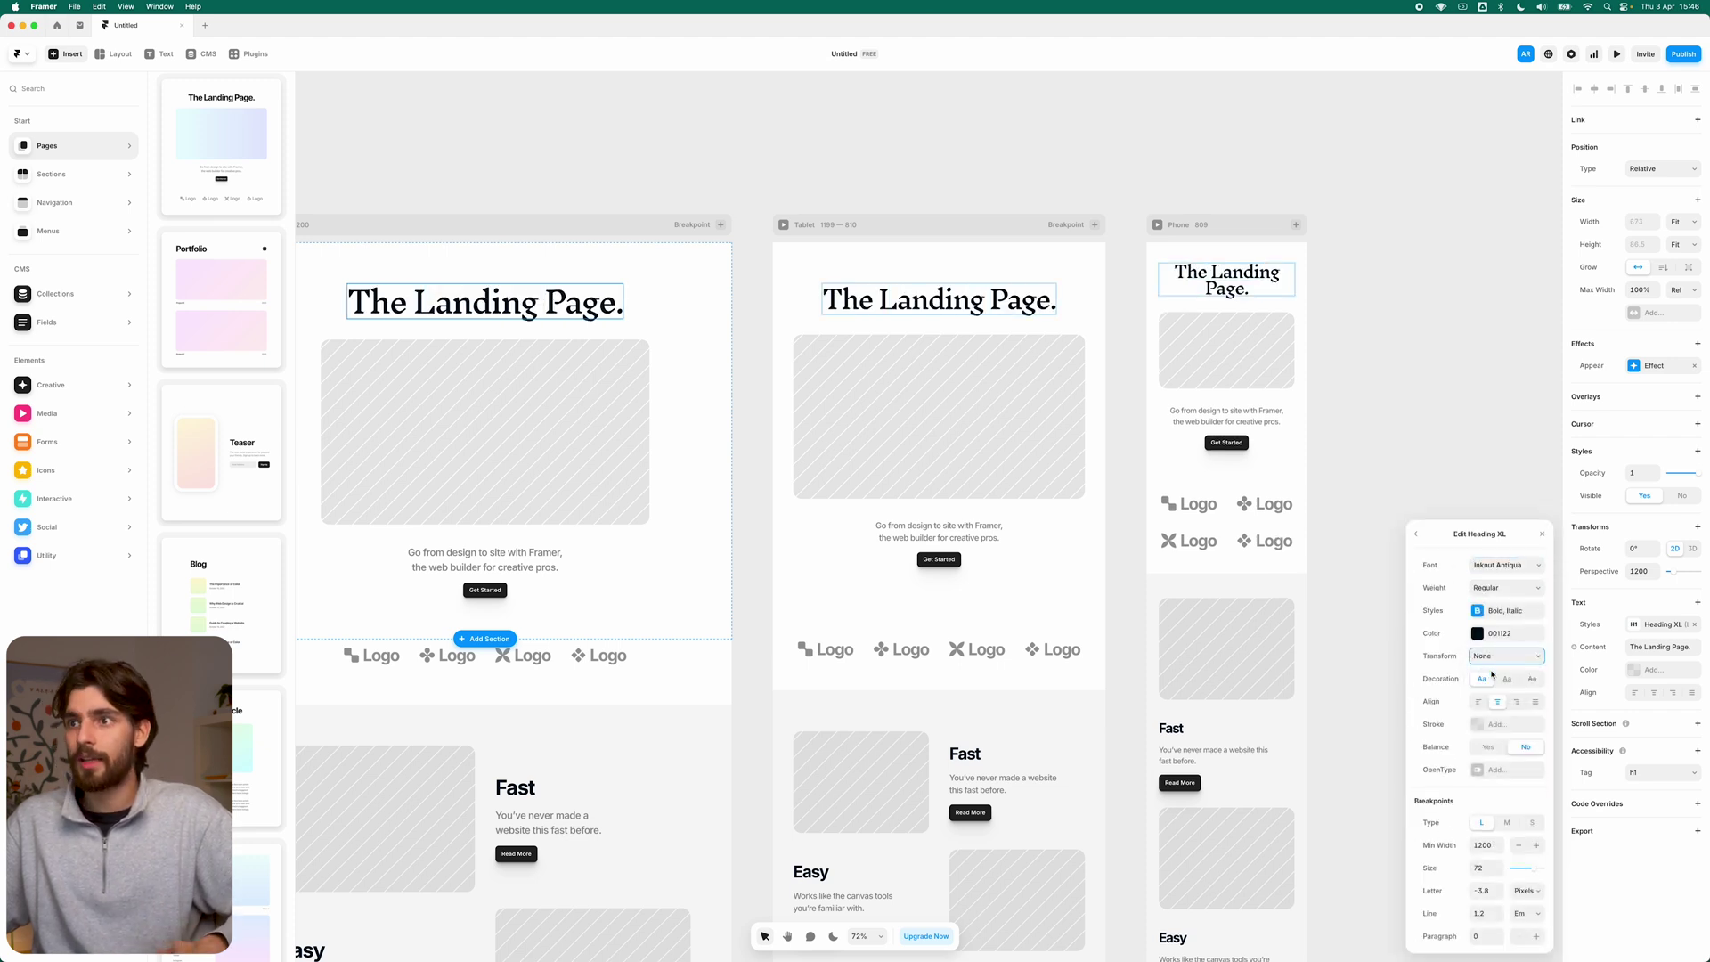
{"action": "left_click", "coordinate": [1495, 669]}
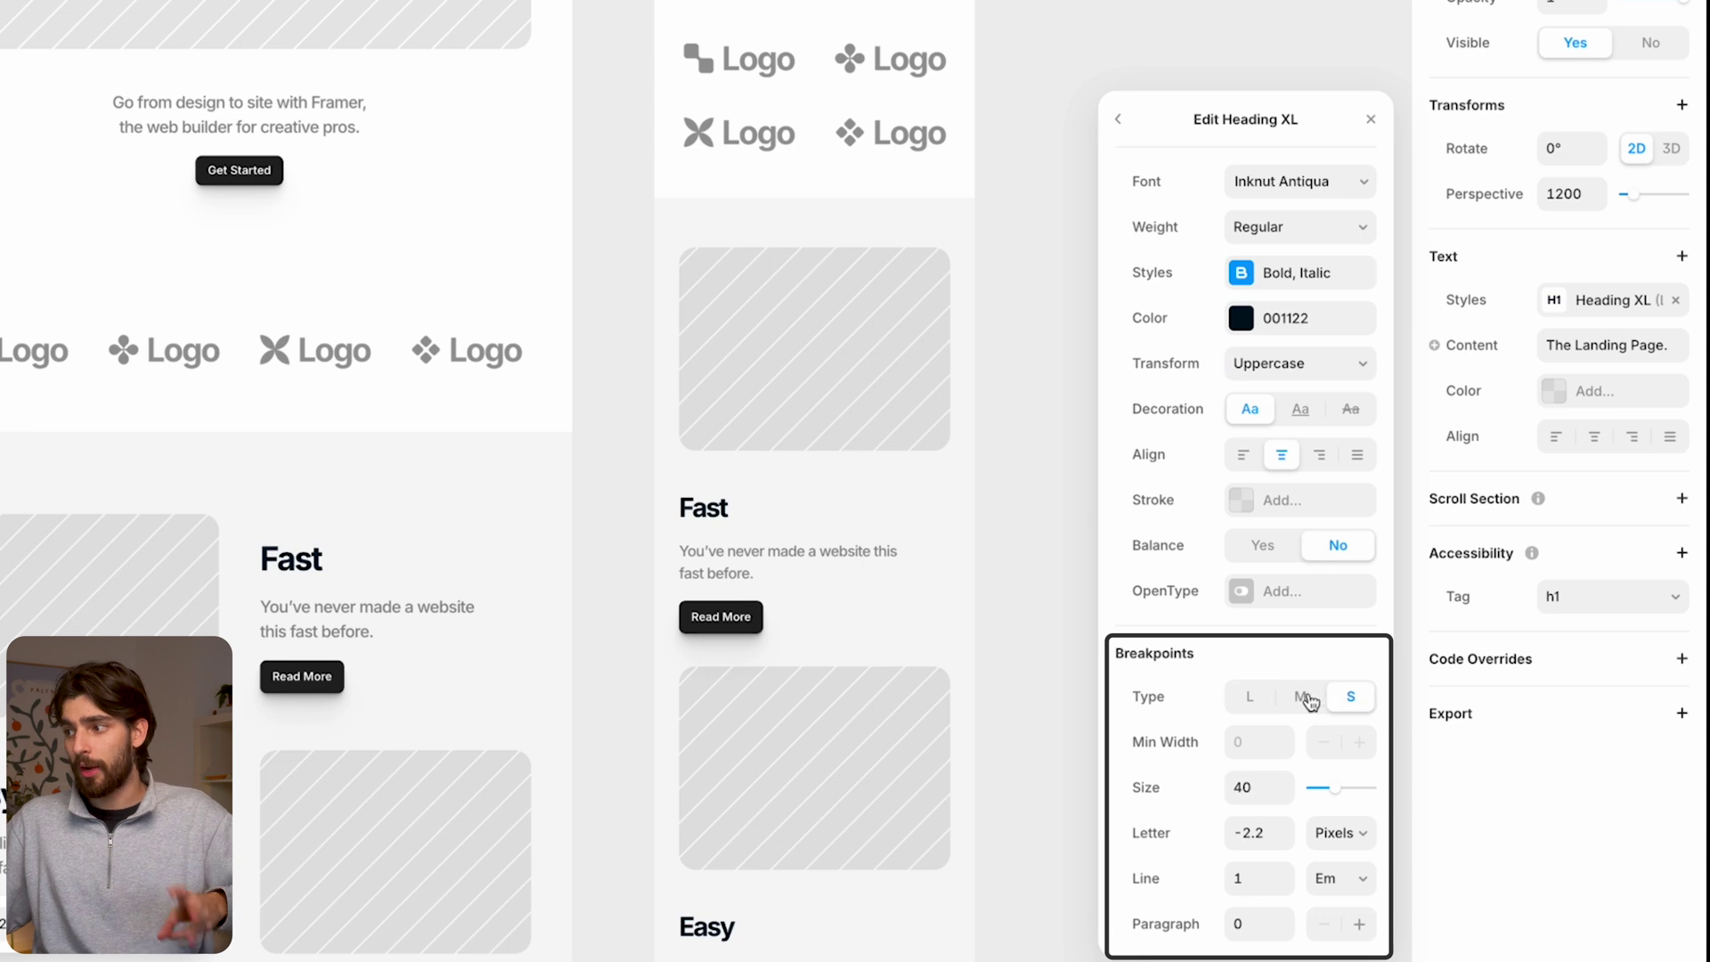
Step: Compare Heading XL sizes across breakpoints: 72 Large, 62 Medium, 40 Small
{"action": "left_click", "coordinate": [1302, 700]}
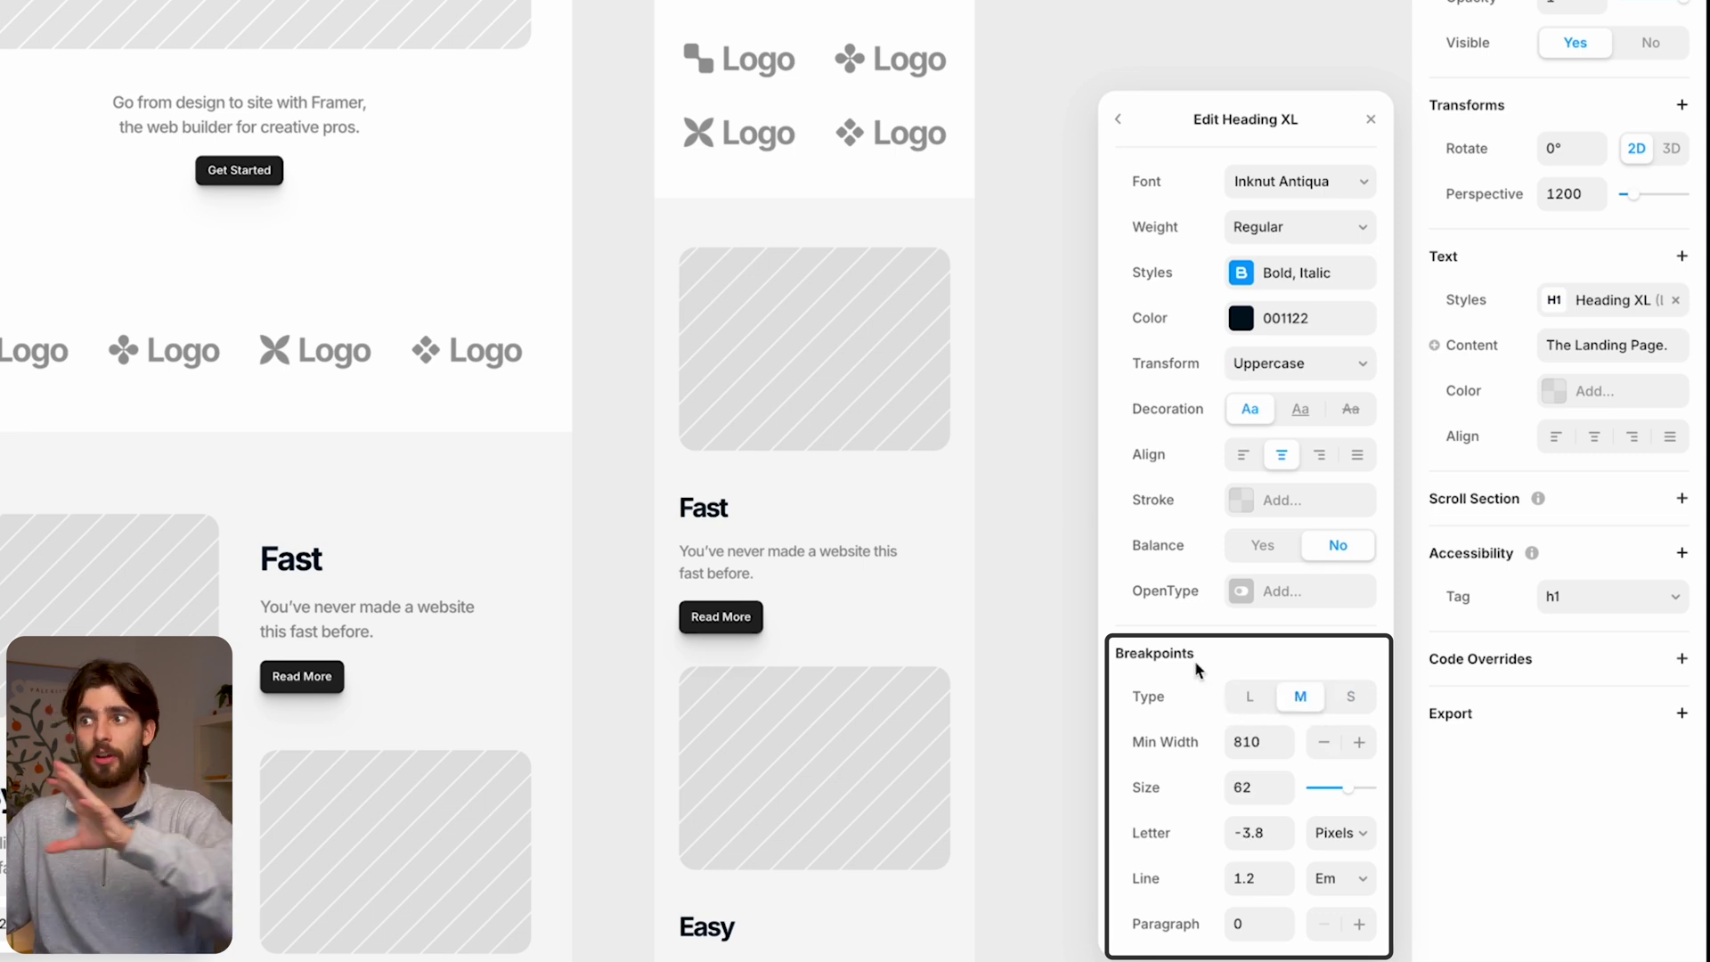
{"action": "left_click", "coordinate": [1249, 704]}
{"action": "left_click", "coordinate": [1300, 698]}
{"action": "left_click", "coordinate": [1351, 698]}
{"action": "left_click", "coordinate": [1301, 703]}
{"action": "left_click", "coordinate": [1256, 703]}
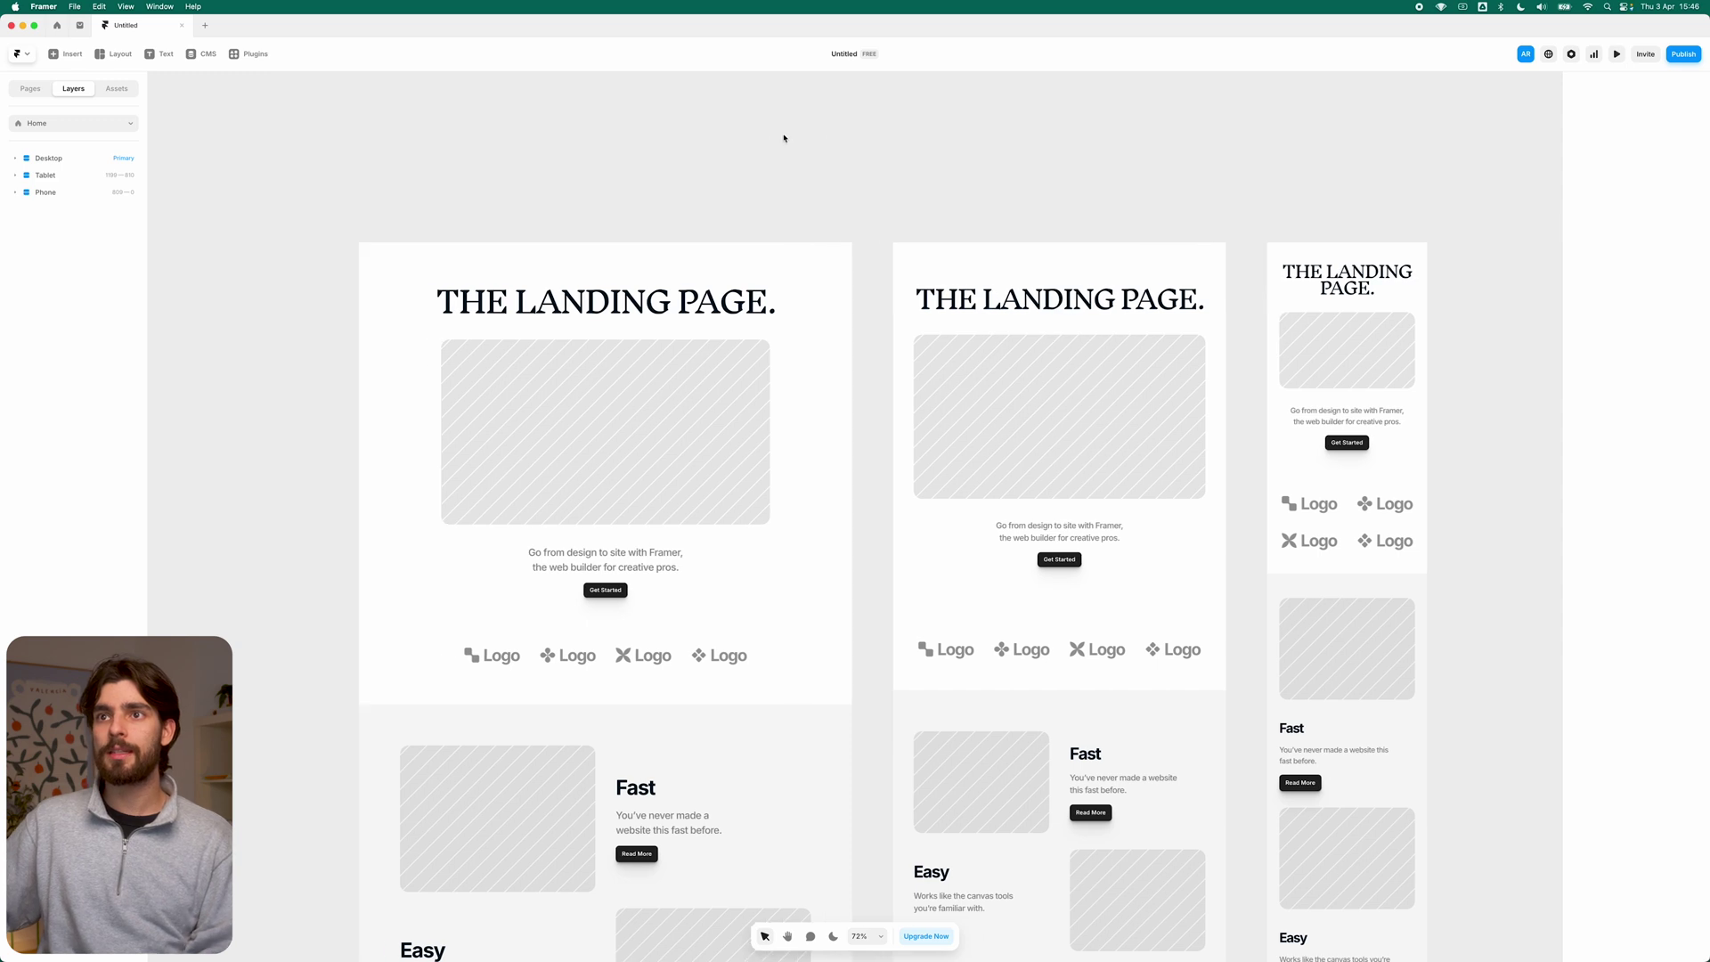
{"action": "left_click", "coordinate": [69, 51]}
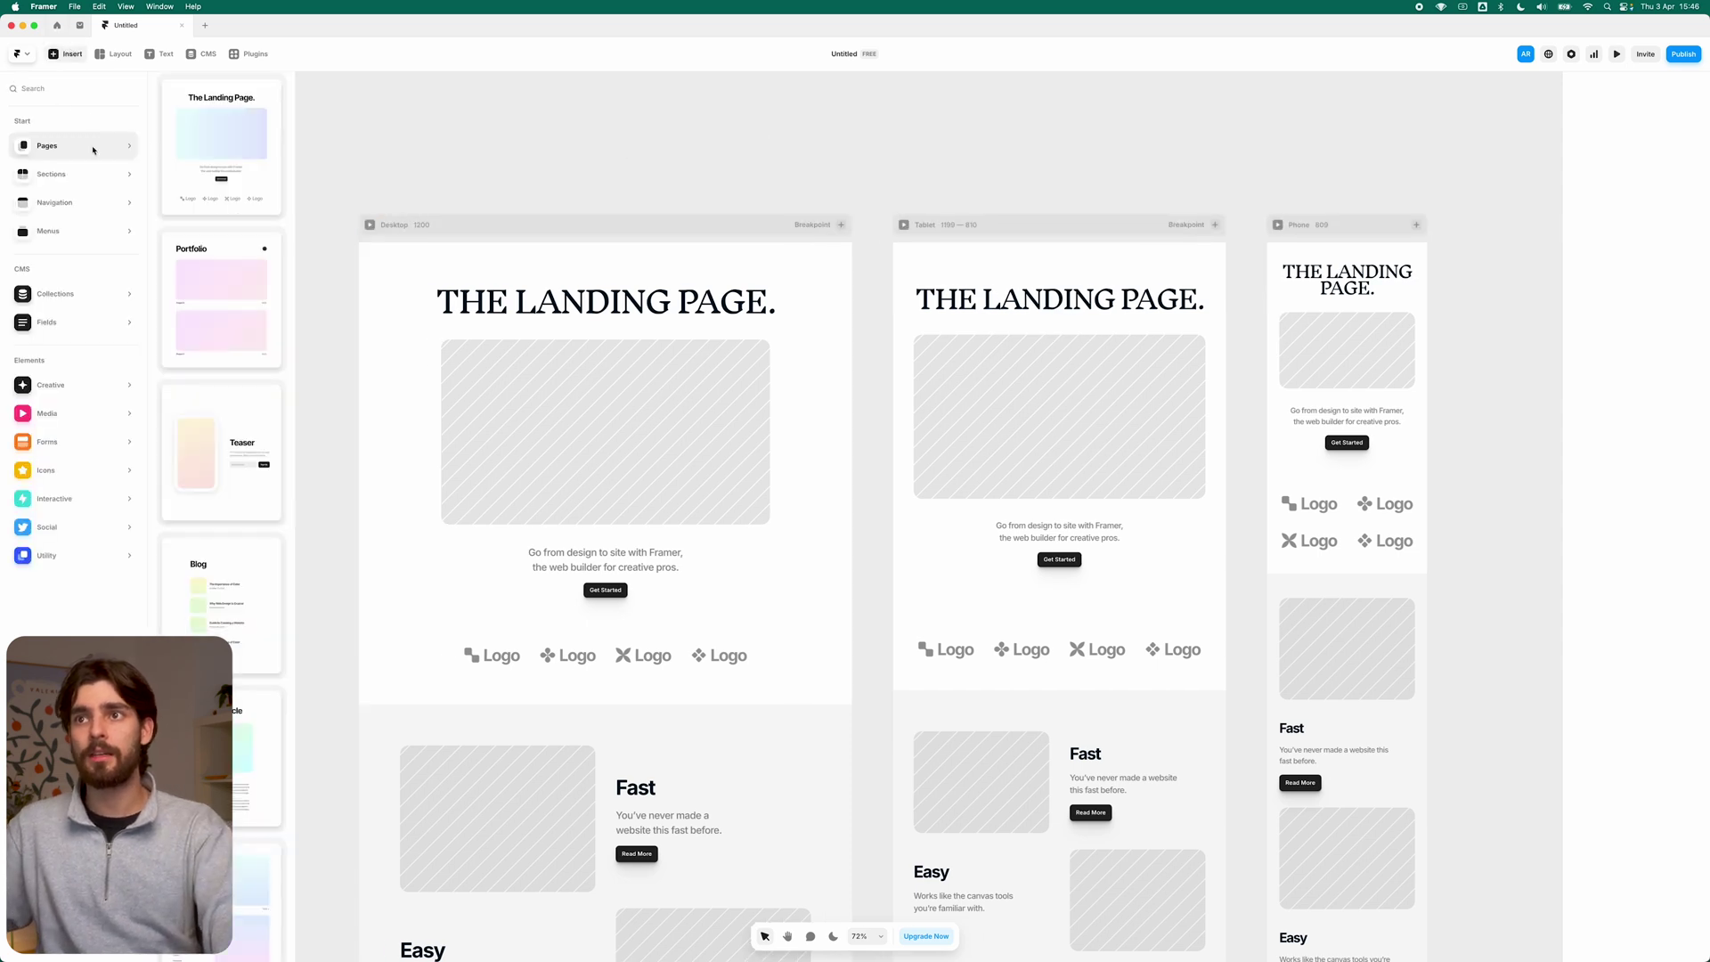
{"action": "left_click", "coordinate": [424, 156]}
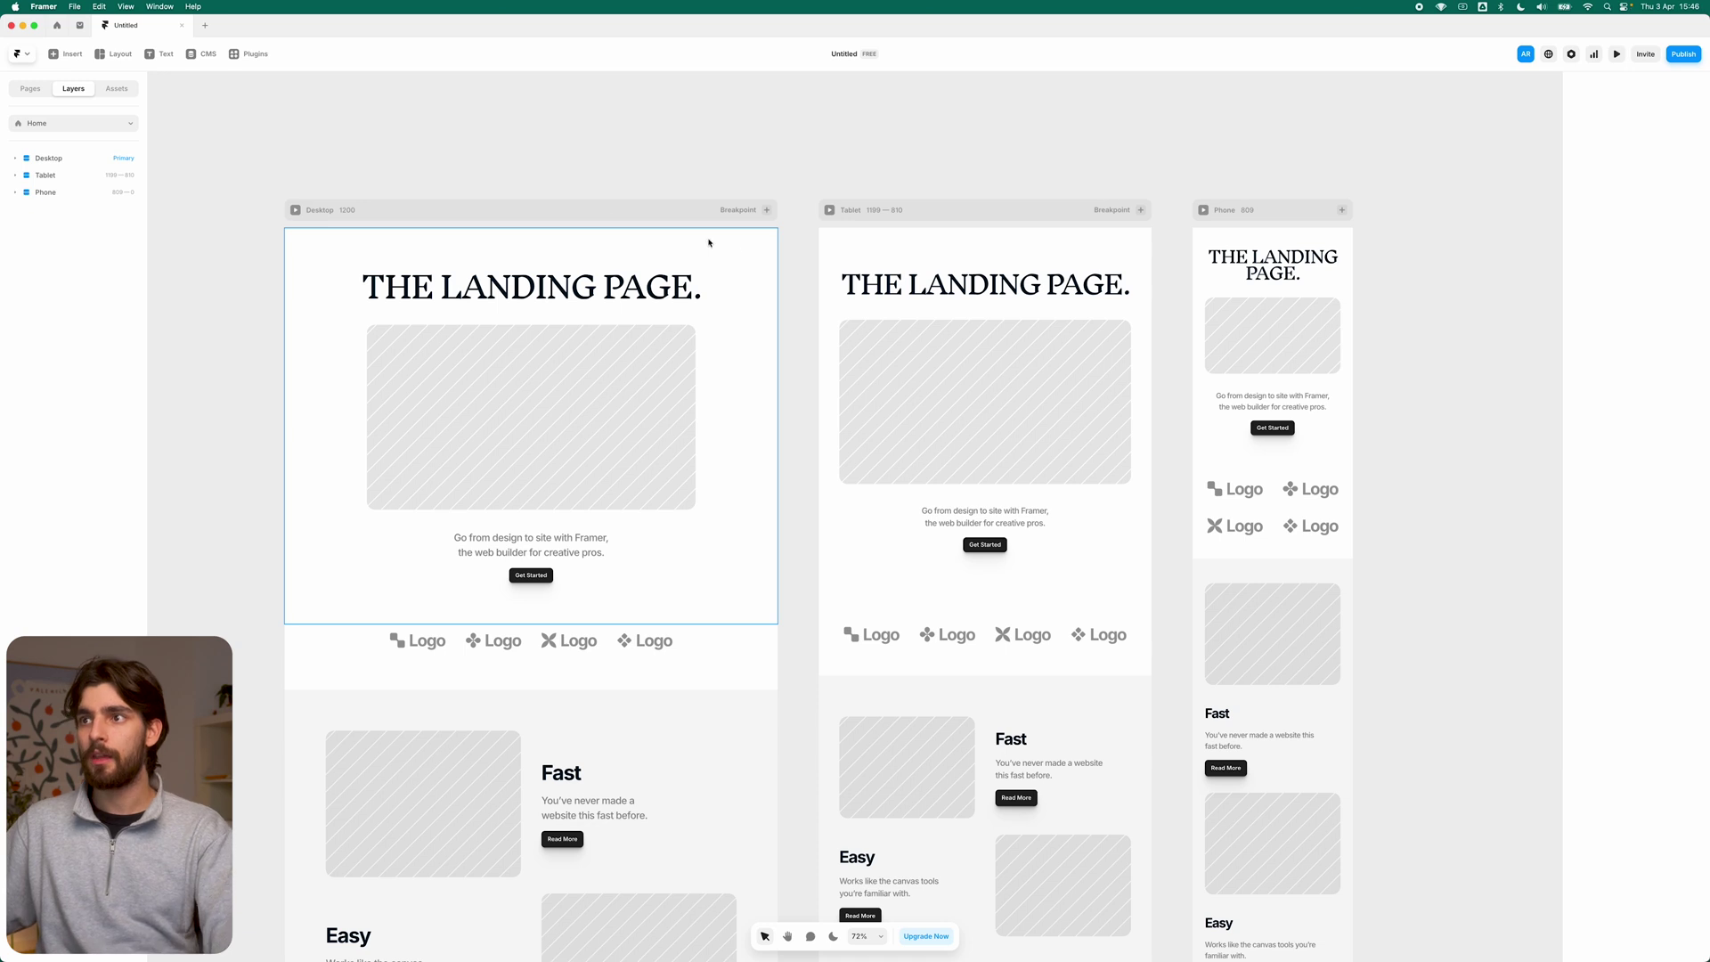
{"action": "left_click", "coordinate": [567, 207]}
{"action": "left_click", "coordinate": [975, 209]}
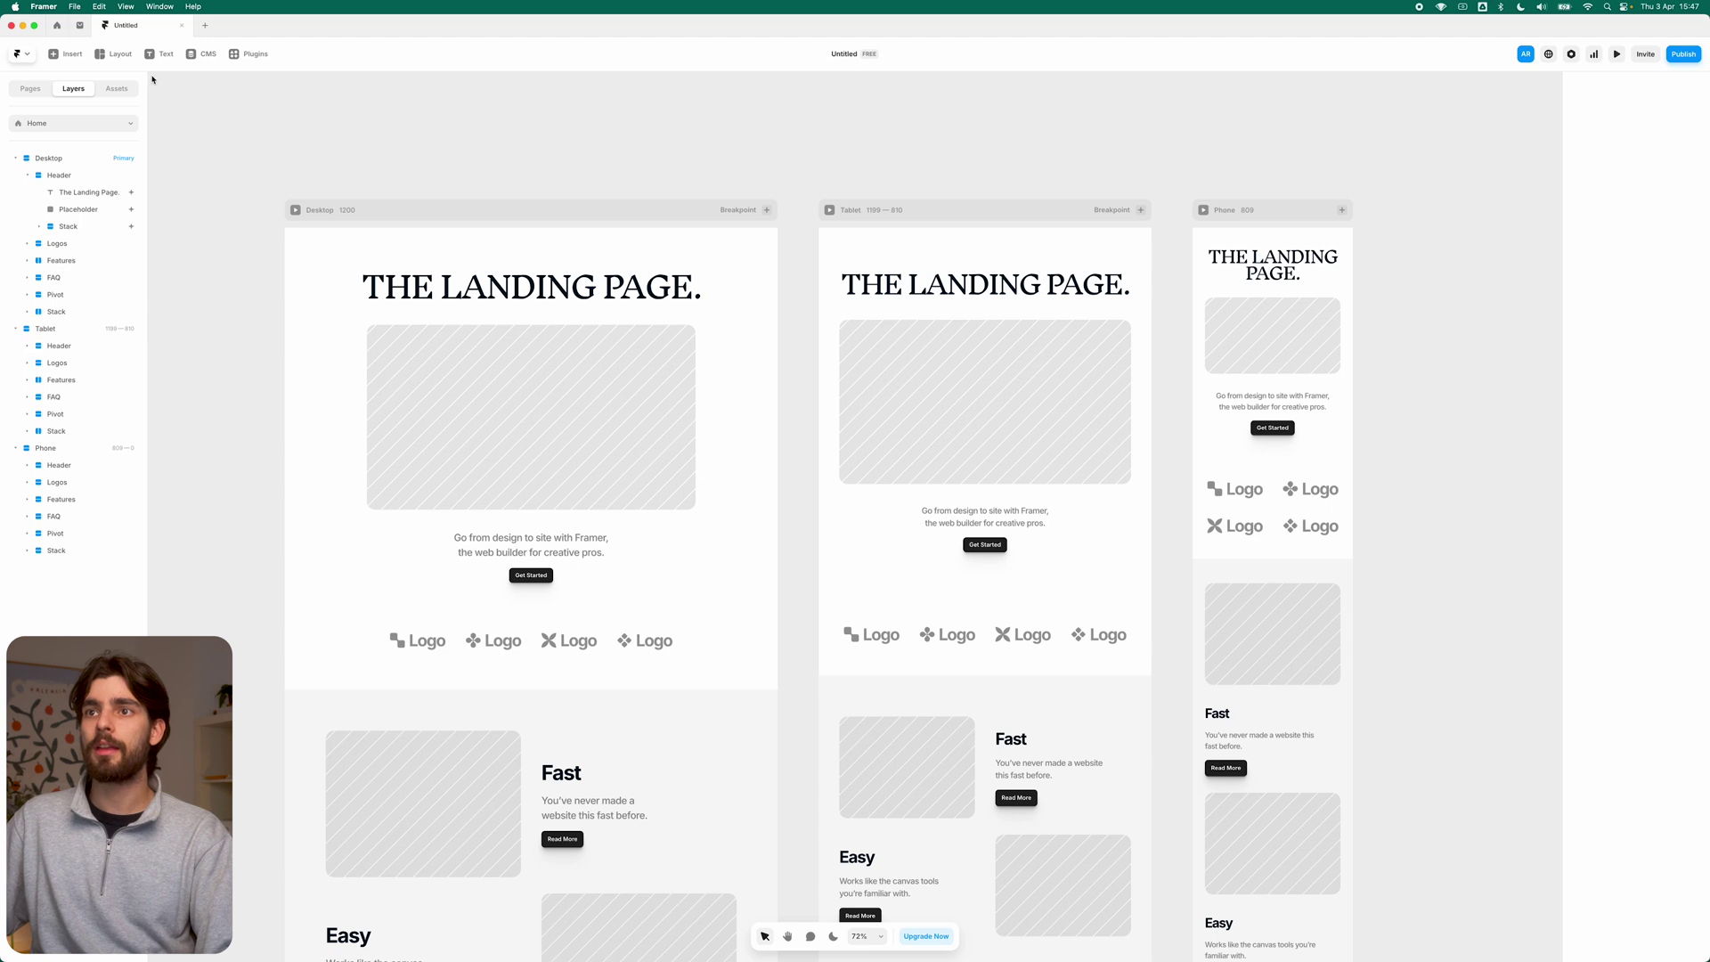
{"action": "left_click_drag", "start_coordinate": [151, 77], "coordinate": [1081, 855]}
{"action": "left_click", "coordinate": [1503, 717]}
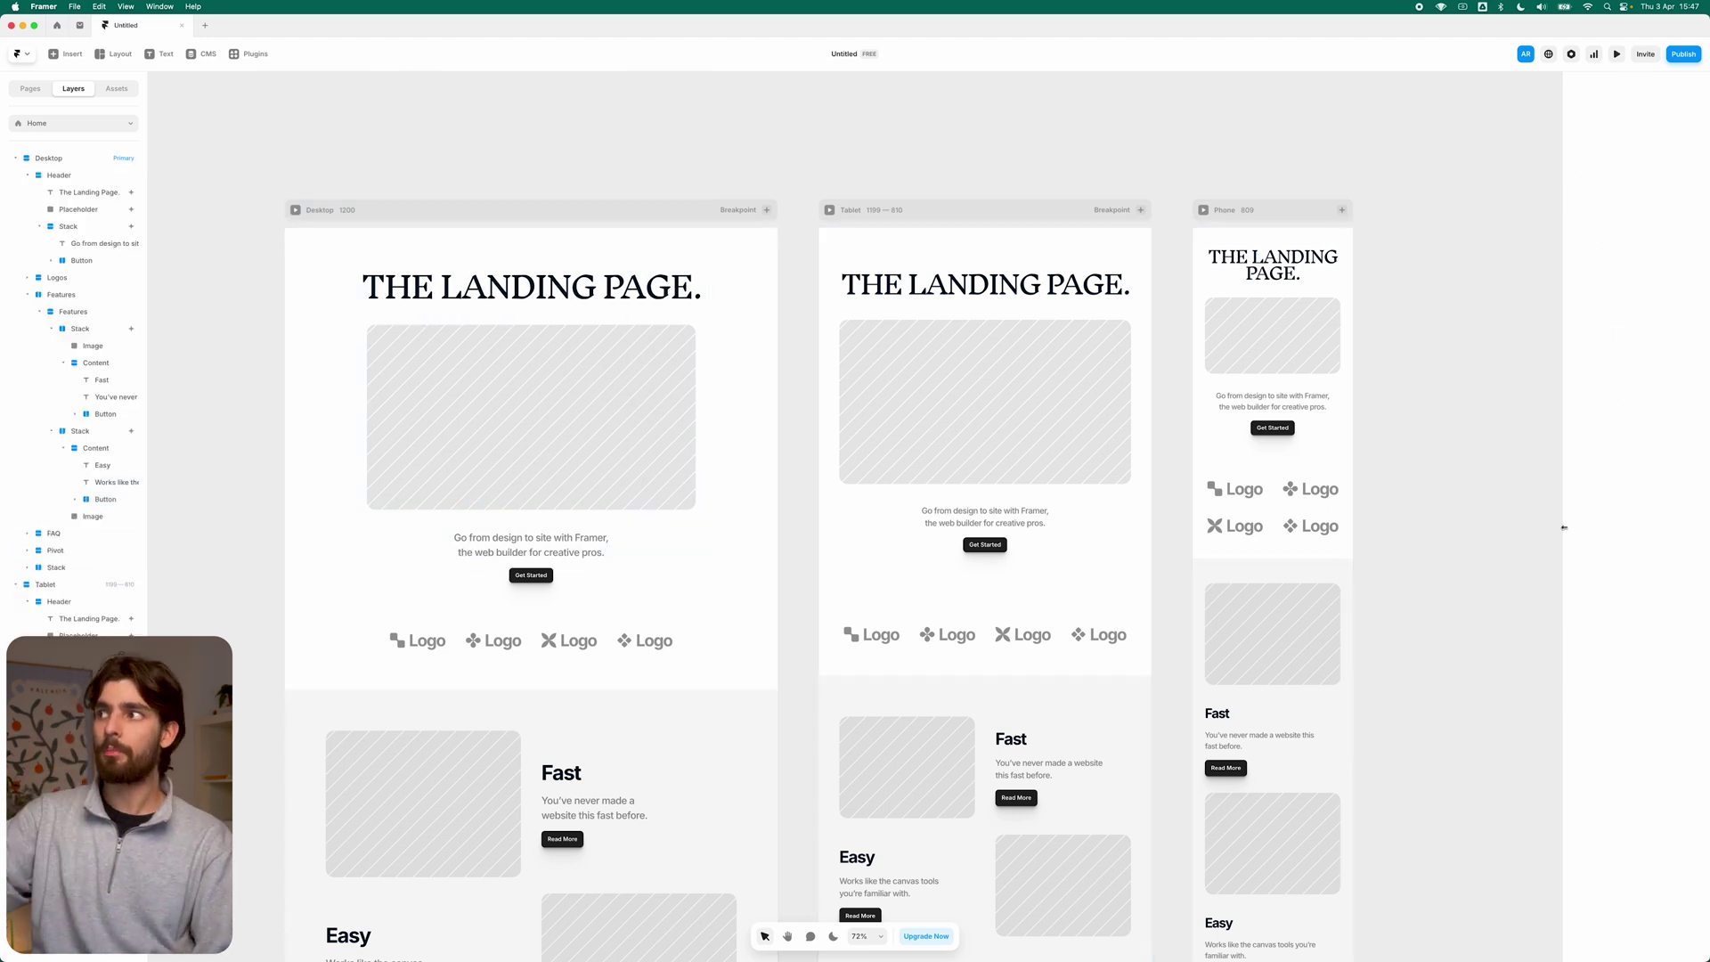
{"action": "left_click", "coordinate": [436, 207]}
{"action": "left_click_drag", "start_coordinate": [180, 101], "coordinate": [1523, 218]}
{"action": "left_click_drag", "start_coordinate": [1488, 134], "coordinate": [238, 169]}
Step: Draw two empty frames on the canvas beside the Phone breakpoint
{"action": "scroll", "coordinate": [259, 166], "scroll_direction": "left", "scroll_amount": 5}
{"action": "scroll", "coordinate": [476, 241], "scroll_direction": "down", "scroll_amount": 10}
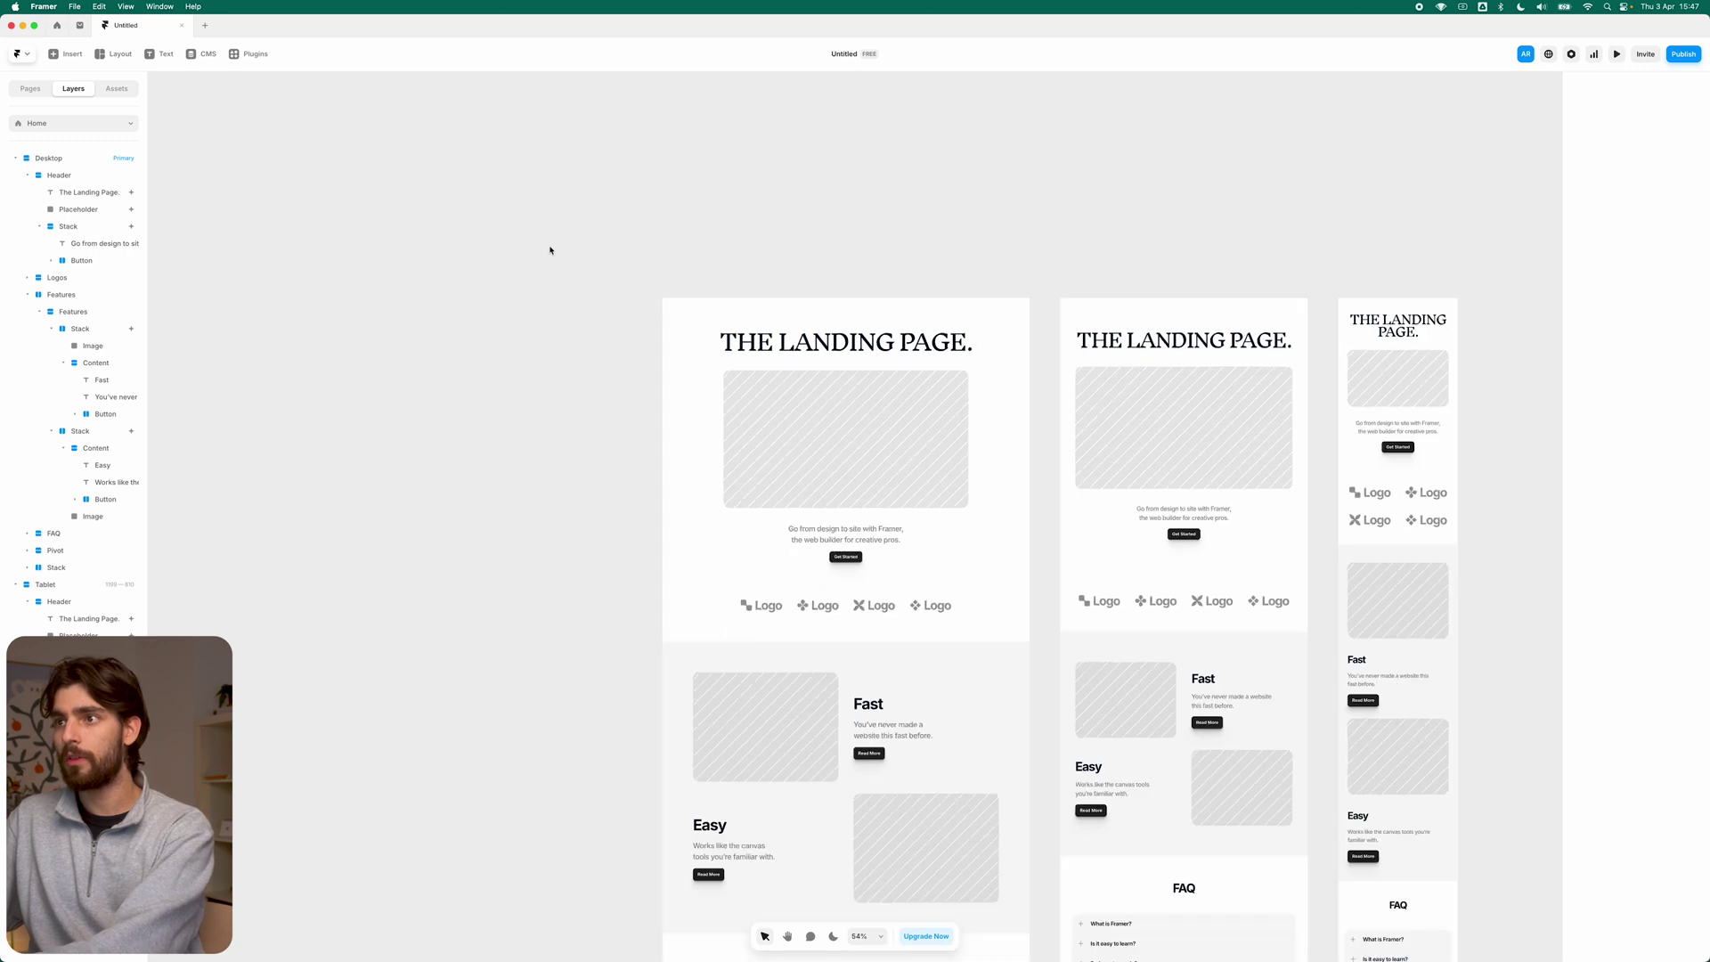
{"action": "scroll", "coordinate": [896, 455], "scroll_direction": "down", "scroll_amount": 10}
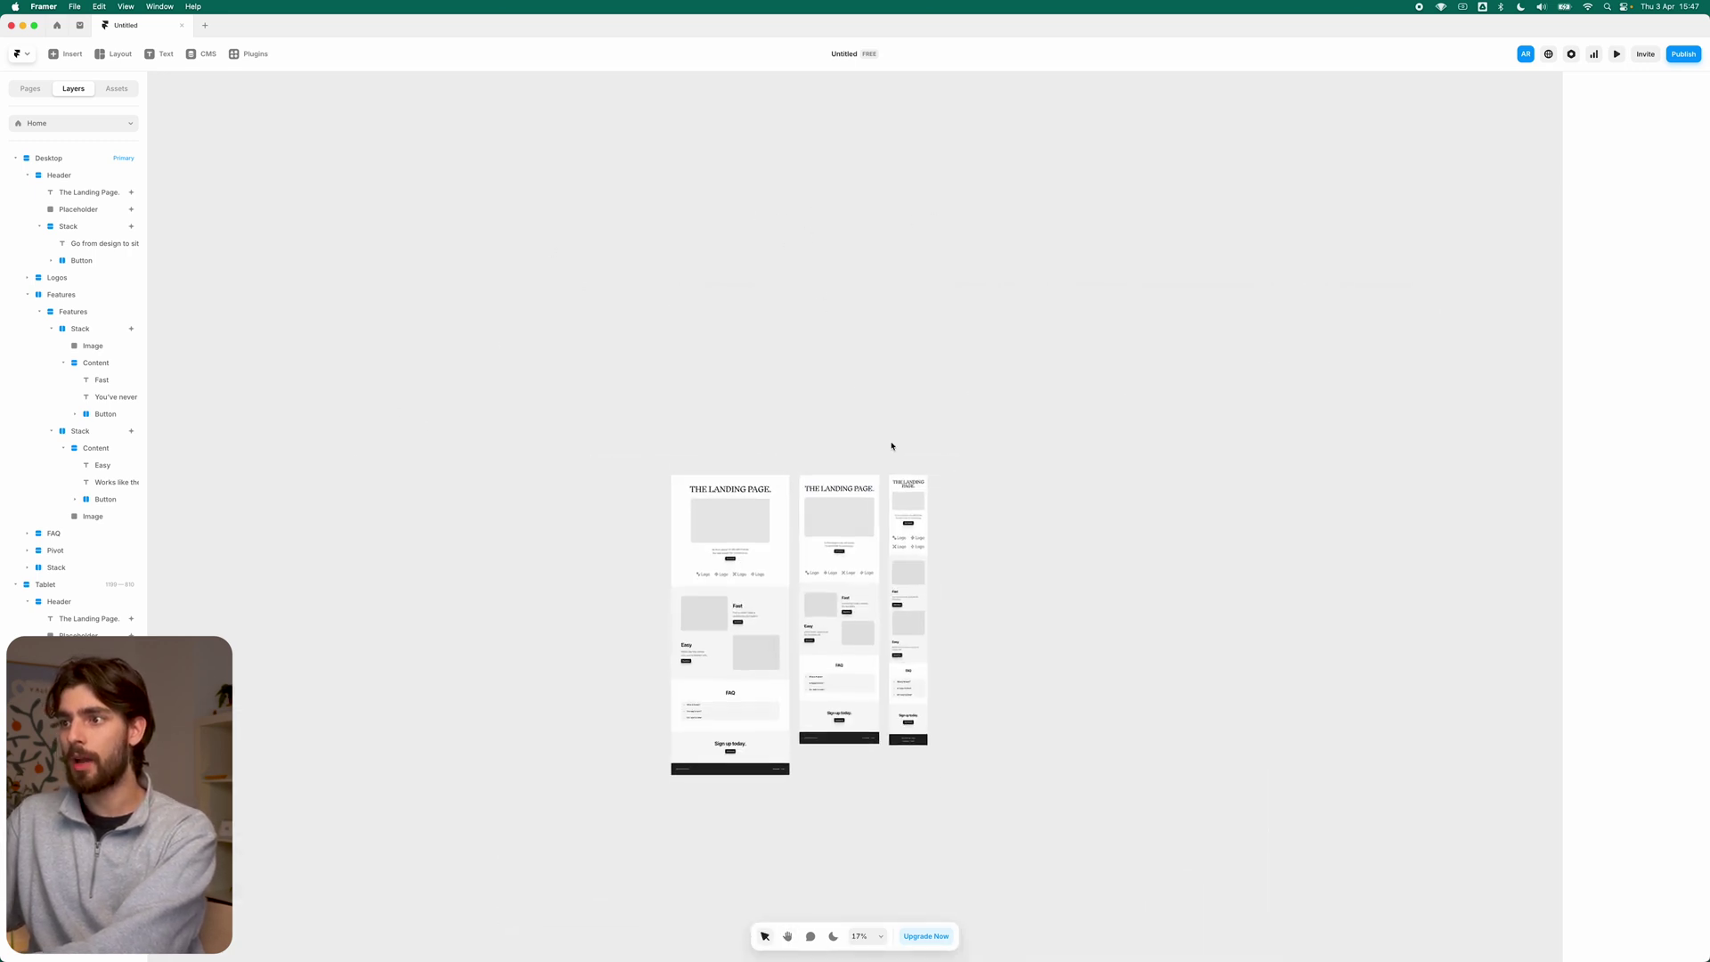
{"action": "scroll", "coordinate": [783, 344], "scroll_direction": "up", "scroll_amount": 10}
{"action": "scroll", "coordinate": [686, 152], "scroll_direction": "up", "scroll_amount": 5}
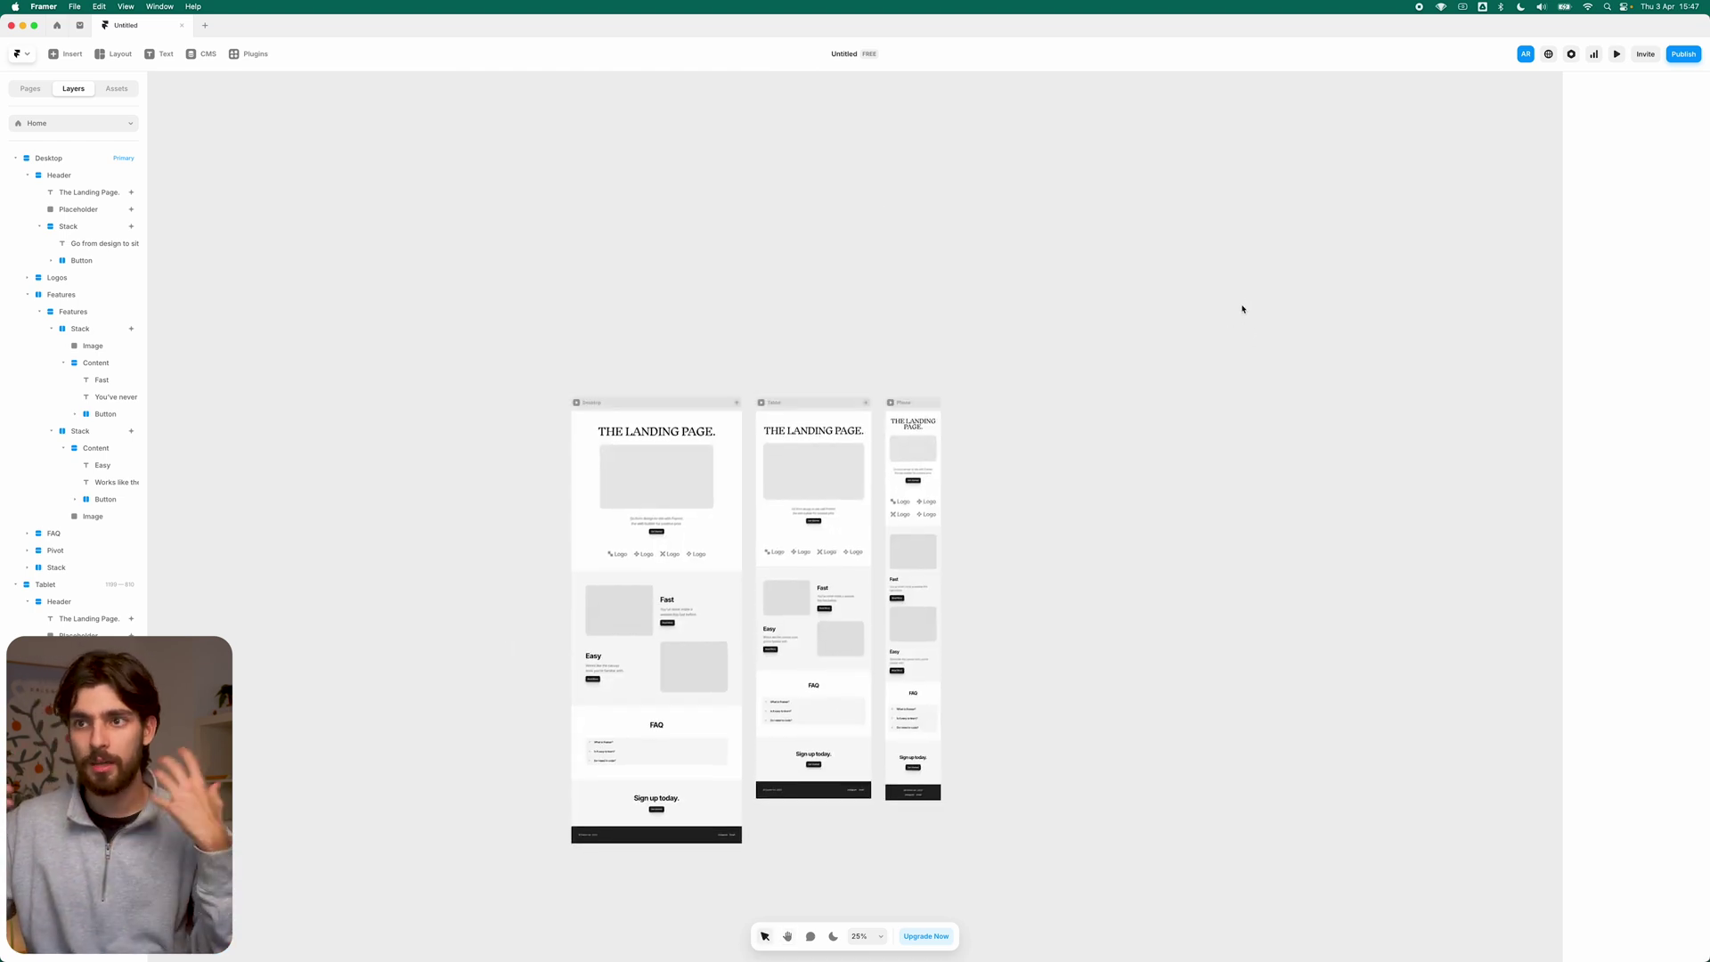
{"action": "scroll", "coordinate": [980, 454], "scroll_direction": "down", "scroll_amount": 3}
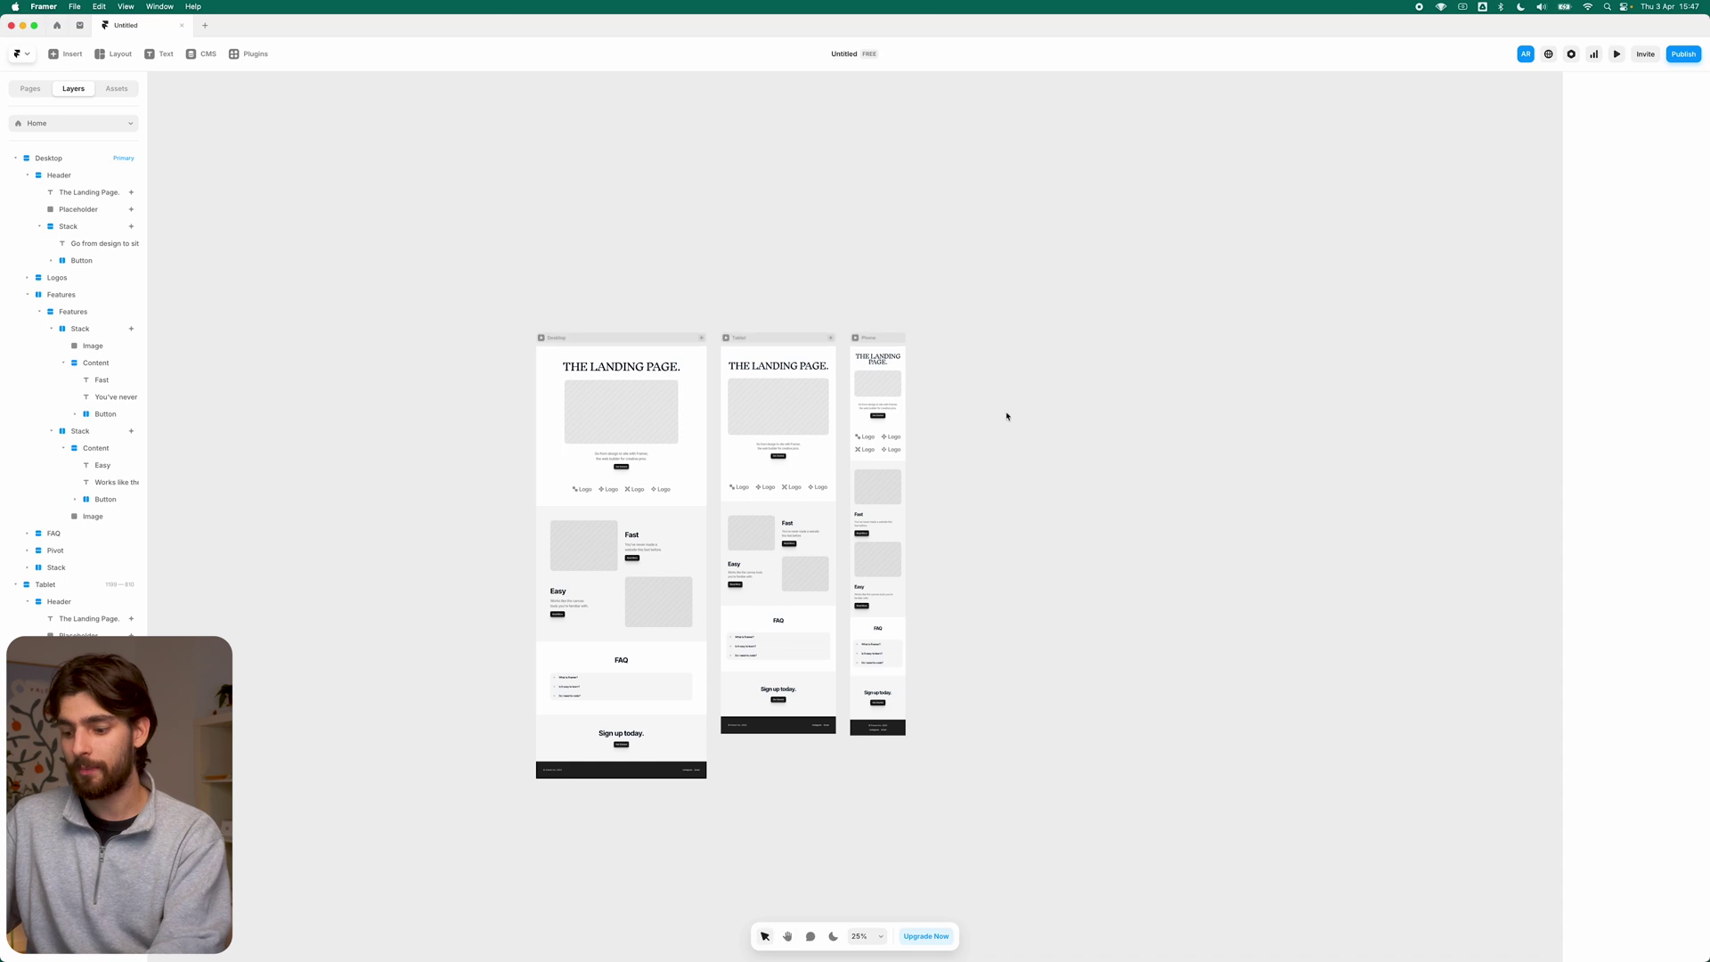
{"action": "key", "text": "f"}
{"action": "left_click_drag", "start_coordinate": [960, 364], "coordinate": [1058, 417]}
{"action": "key", "text": "f"}
{"action": "left_click_drag", "start_coordinate": [911, 252], "coordinate": [1087, 307]}
Step: Draw three more small frames, nudge the Phone-side frame up, and deselect
{"action": "key", "text": "f"}
{"action": "mouse_move", "coordinate": [1000, 198]}
{"action": "left_mouse_down"}
{"action": "mouse_move", "coordinate": [1035, 221]}
{"action": "mouse_move", "coordinate": [1054, 184]}
{"action": "left_mouse_up"}
{"action": "key", "text": "f"}
{"action": "key", "text": "f"}
{"action": "left_click_drag", "start_coordinate": [1068, 203], "coordinate": [1099, 220]}
{"action": "key", "text": "f"}
{"action": "left_click_drag", "start_coordinate": [1089, 229], "coordinate": [1116, 240]}
{"action": "left_click_drag", "start_coordinate": [1024, 391], "coordinate": [1032, 348]}
{"action": "left_click", "coordinate": [970, 276]}
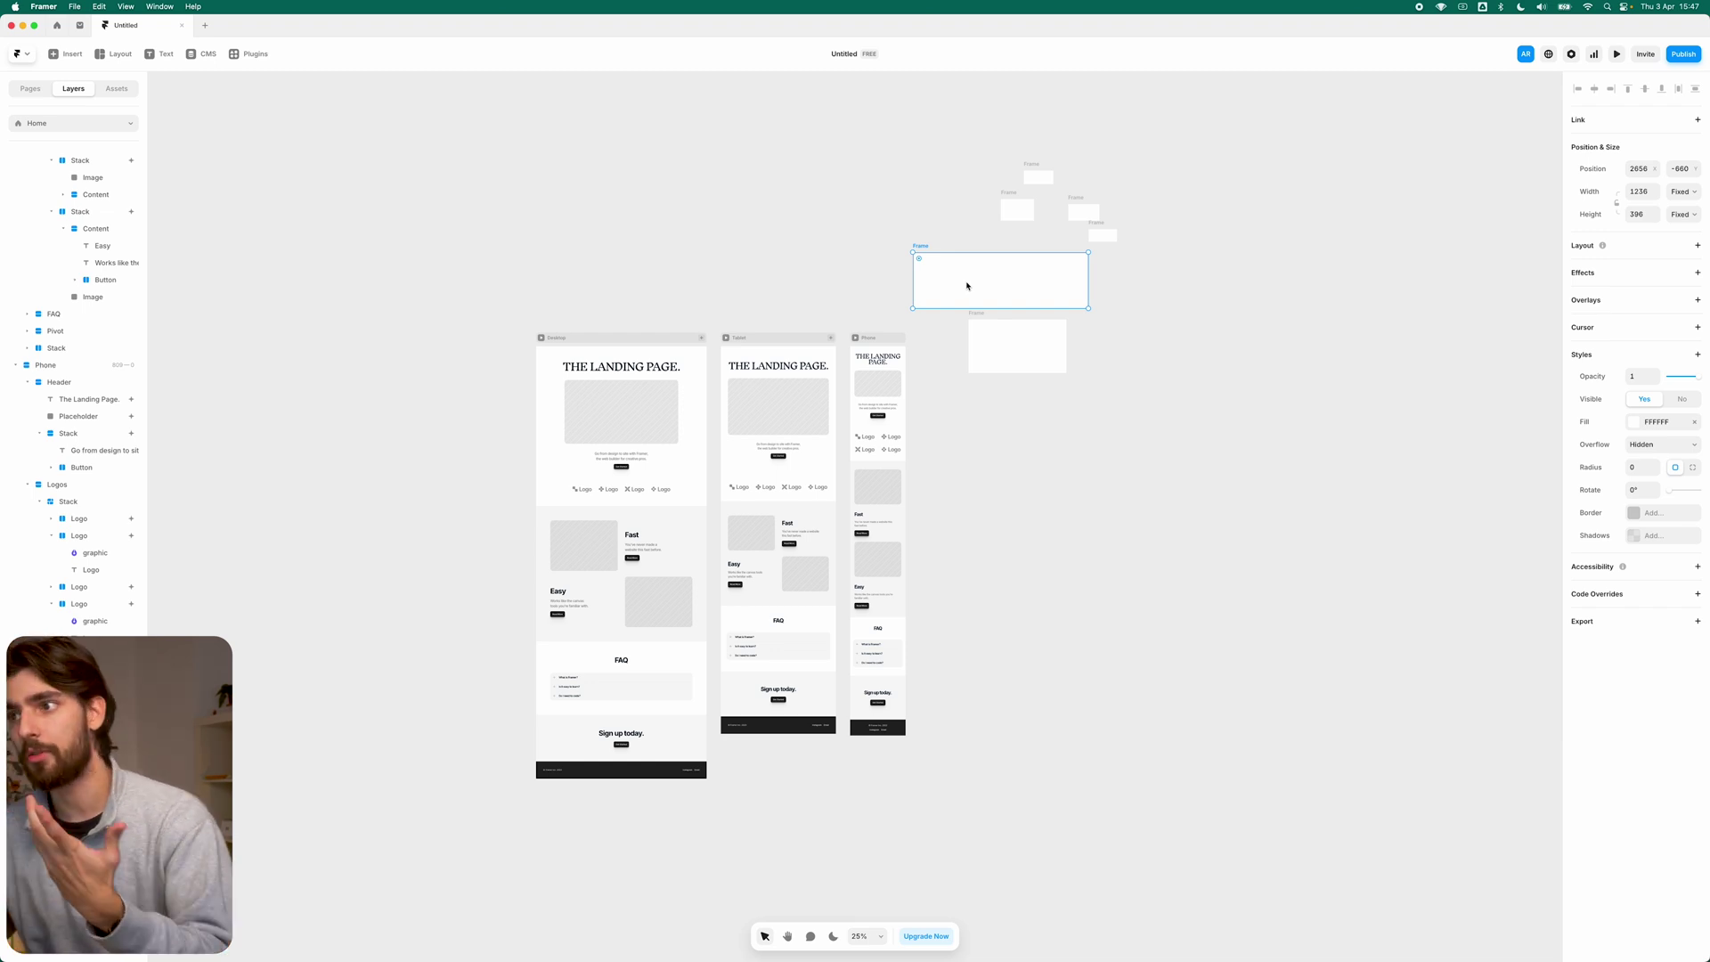
{"action": "key", "text": "Escape"}
{"action": "scroll", "coordinate": [619, 362], "scroll_direction": "up", "scroll_amount": 5}
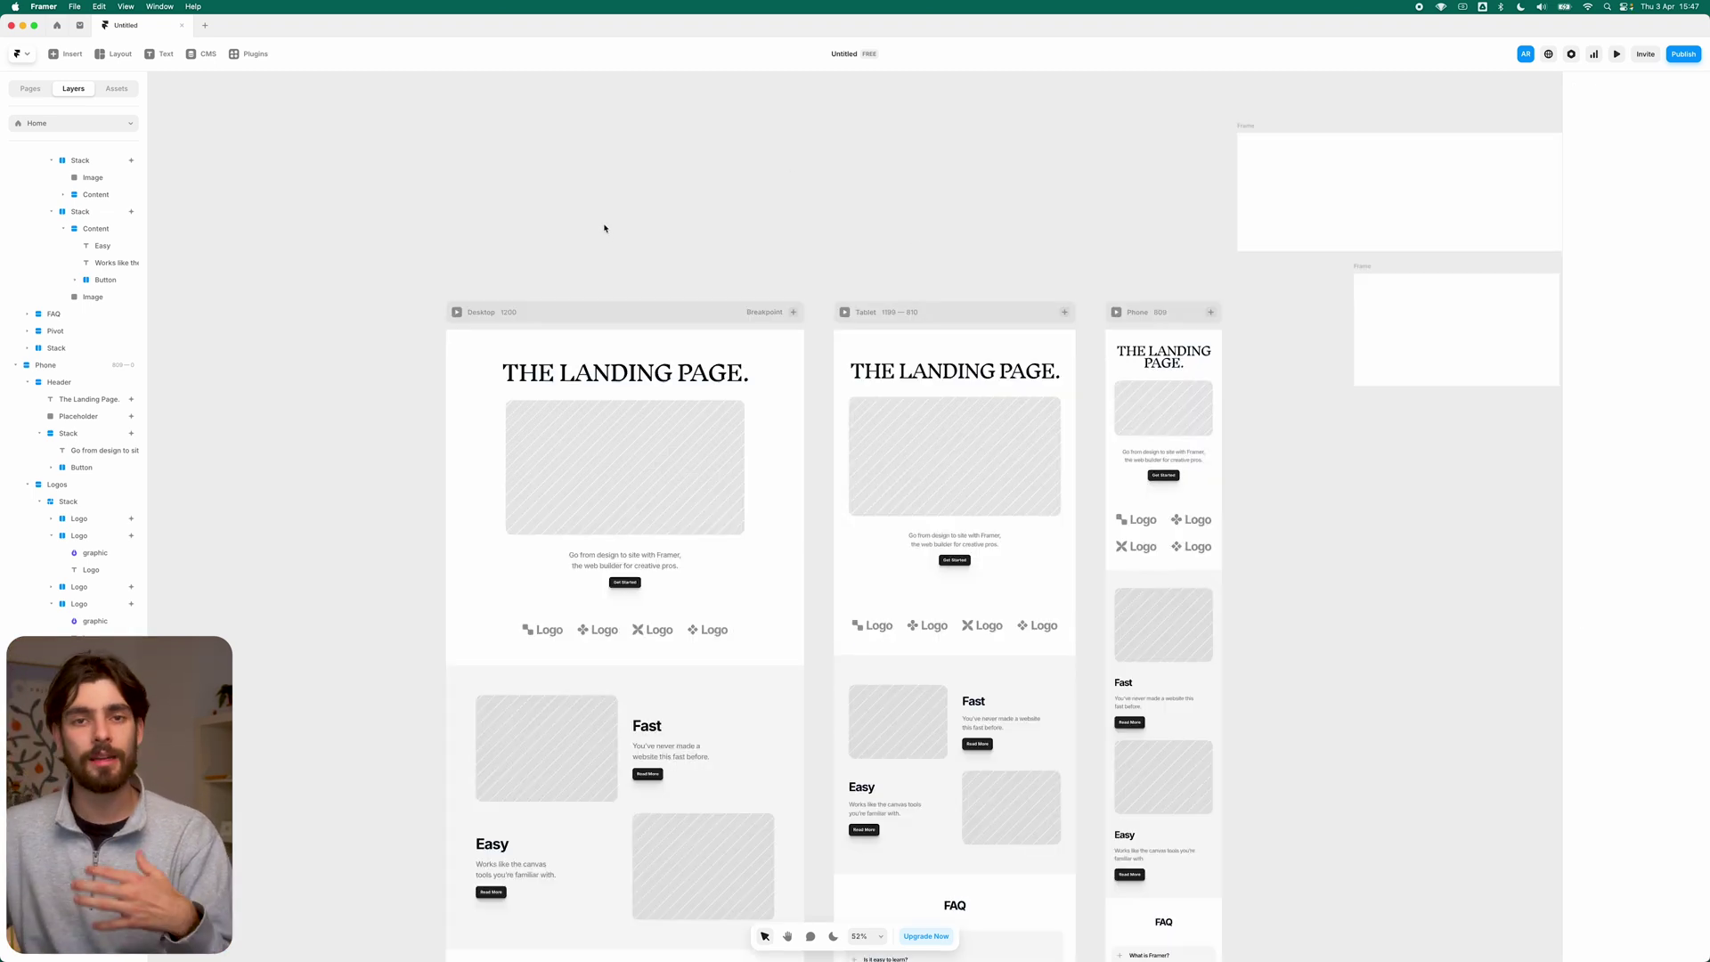
Step: Collapse the Desktop, Tablet and Phone layer trees and inspect the loose frames
{"action": "left_click", "coordinate": [529, 319]}
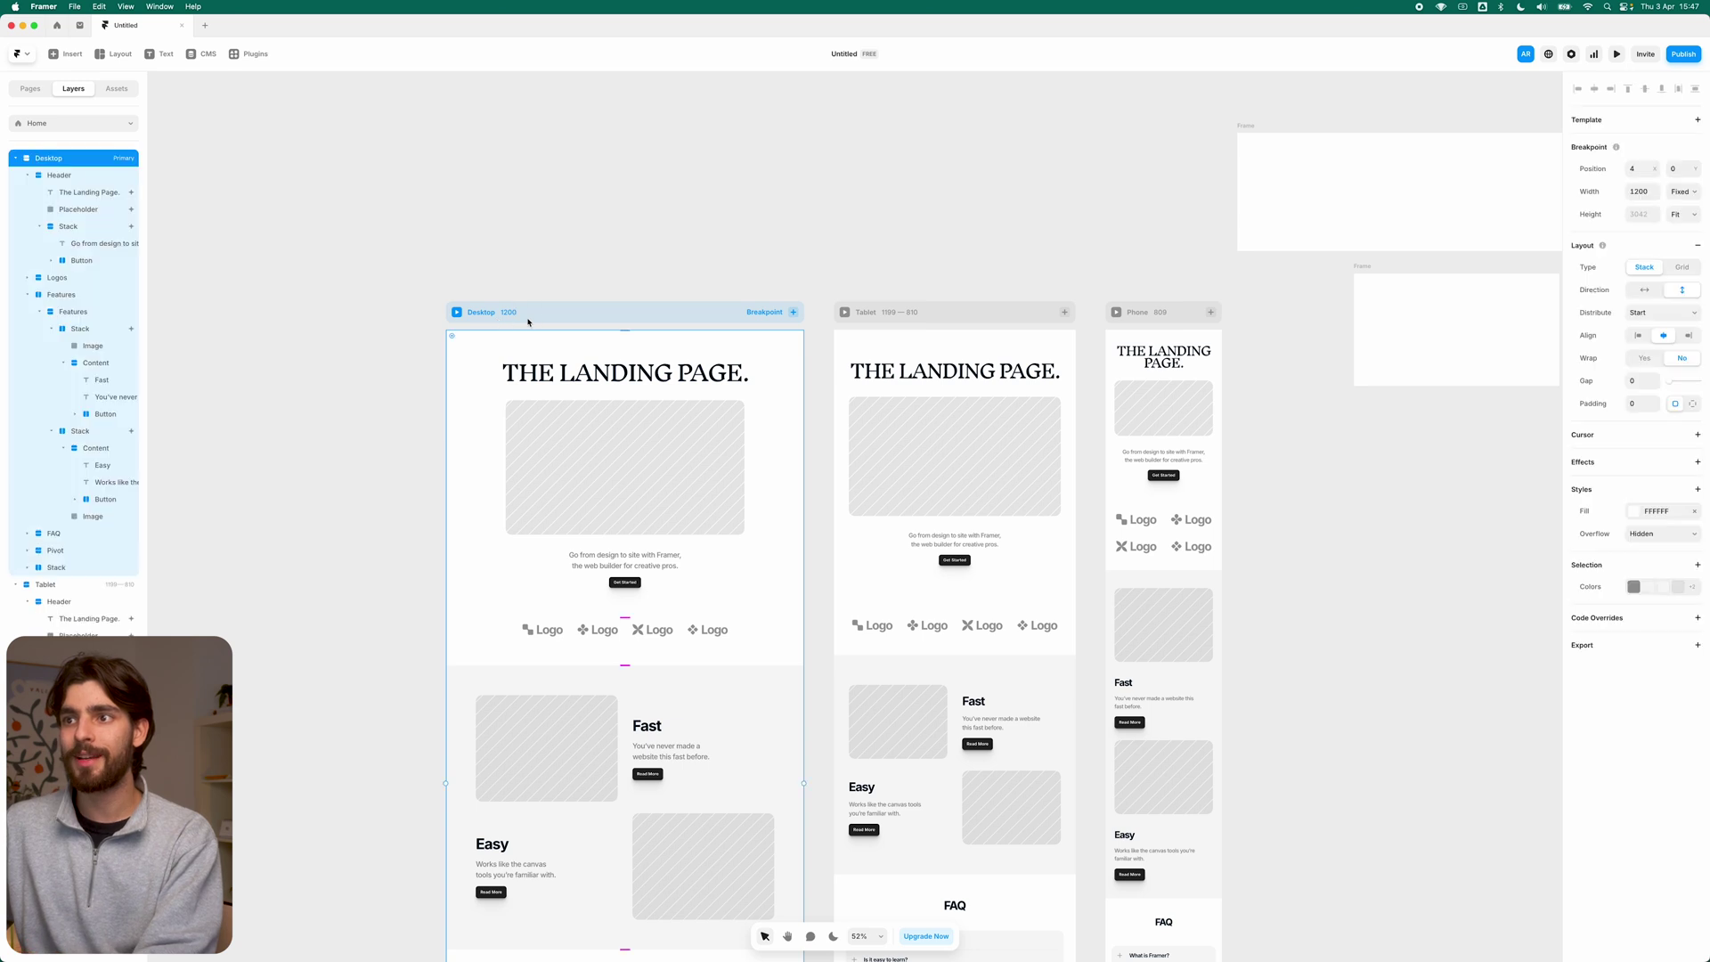
{"action": "left_click", "coordinate": [15, 157]}
{"action": "left_click", "coordinate": [15, 174]}
{"action": "left_click", "coordinate": [15, 191]}
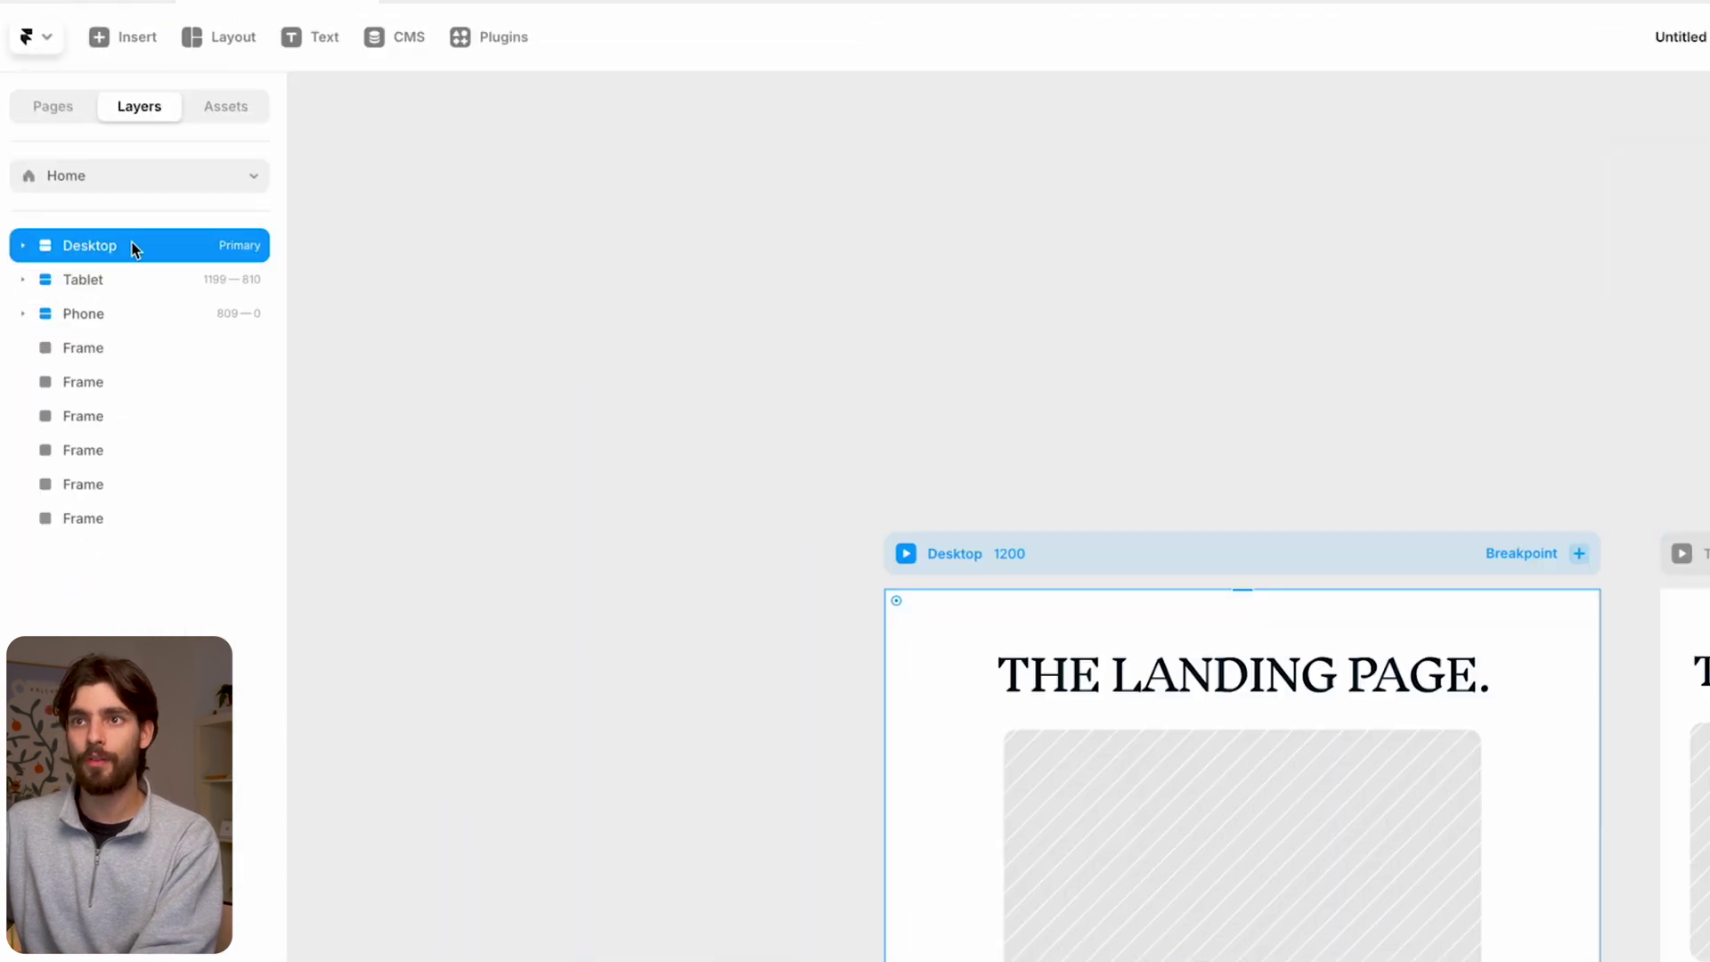
{"action": "left_click", "coordinate": [133, 313]}
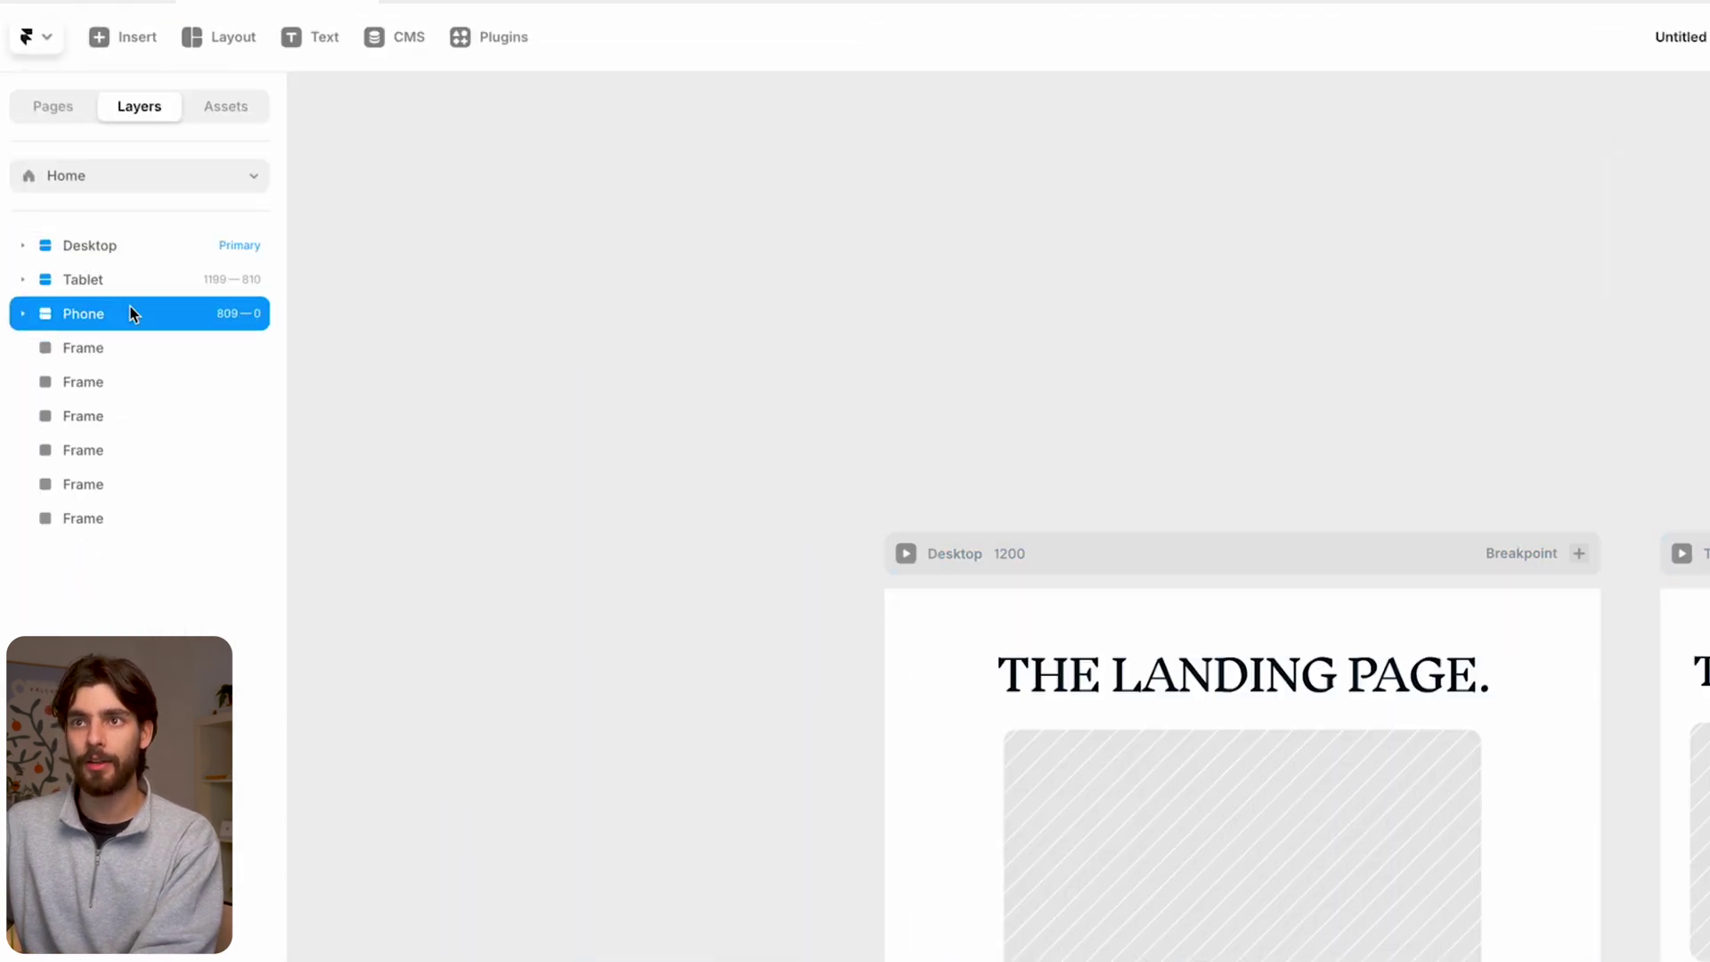
{"action": "left_click", "coordinate": [125, 278]}
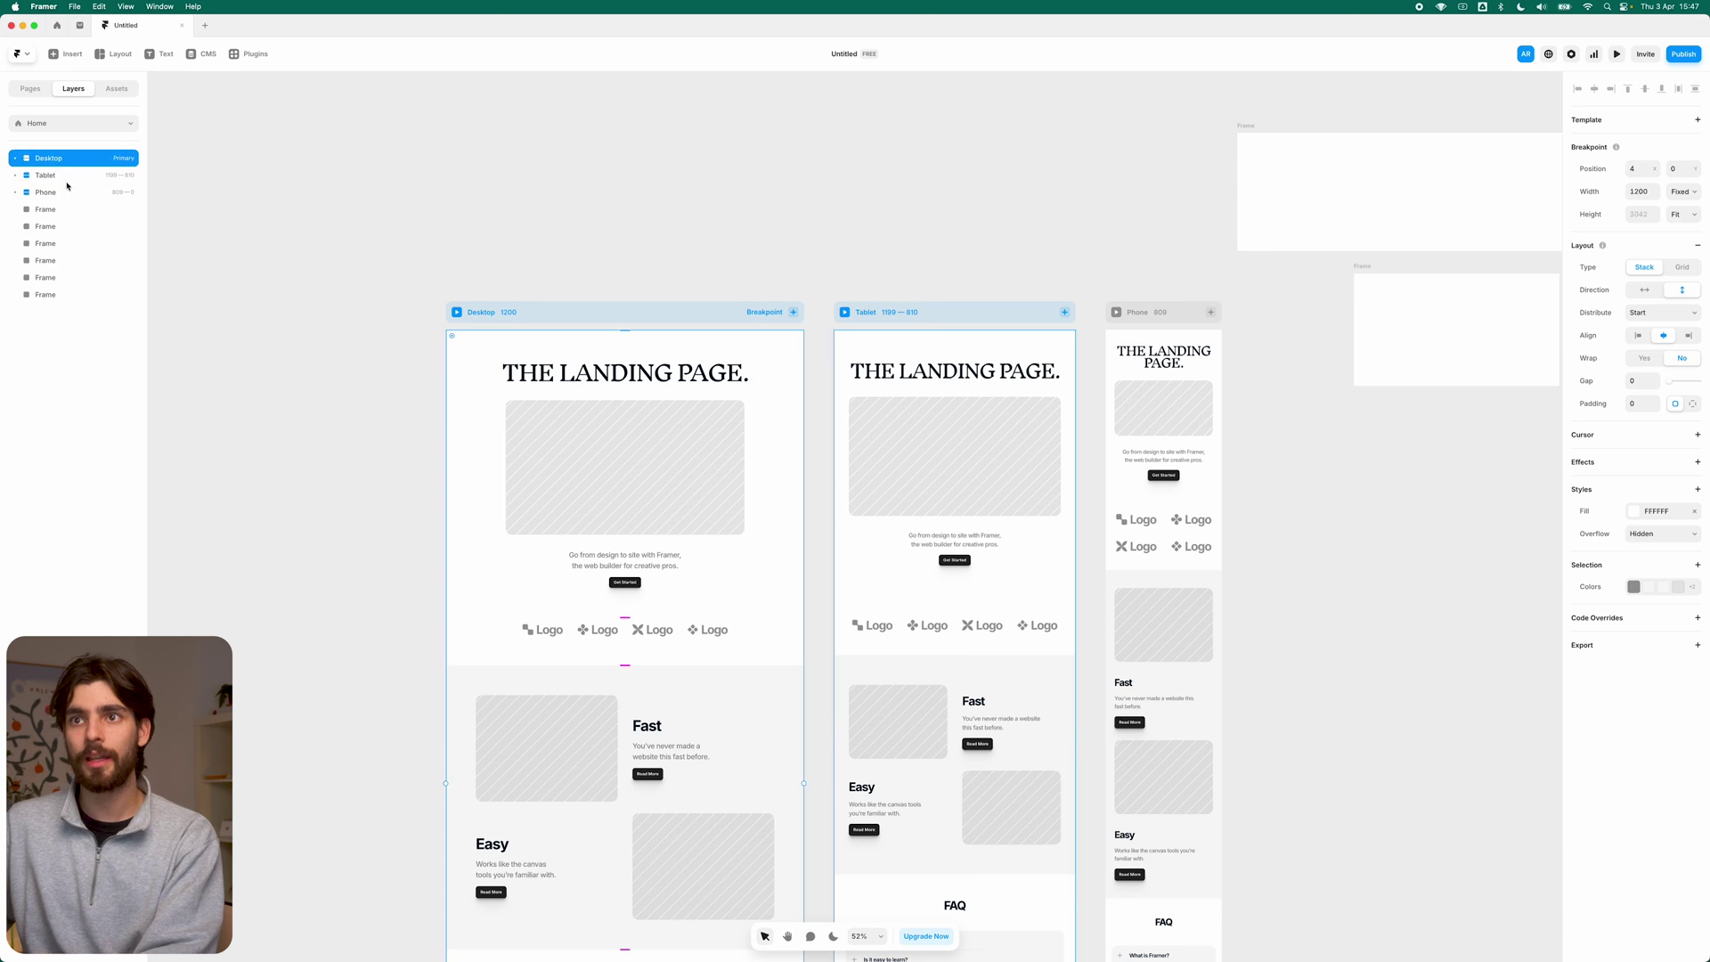
{"action": "left_click", "coordinate": [67, 193]}
{"action": "left_click", "coordinate": [71, 209]}
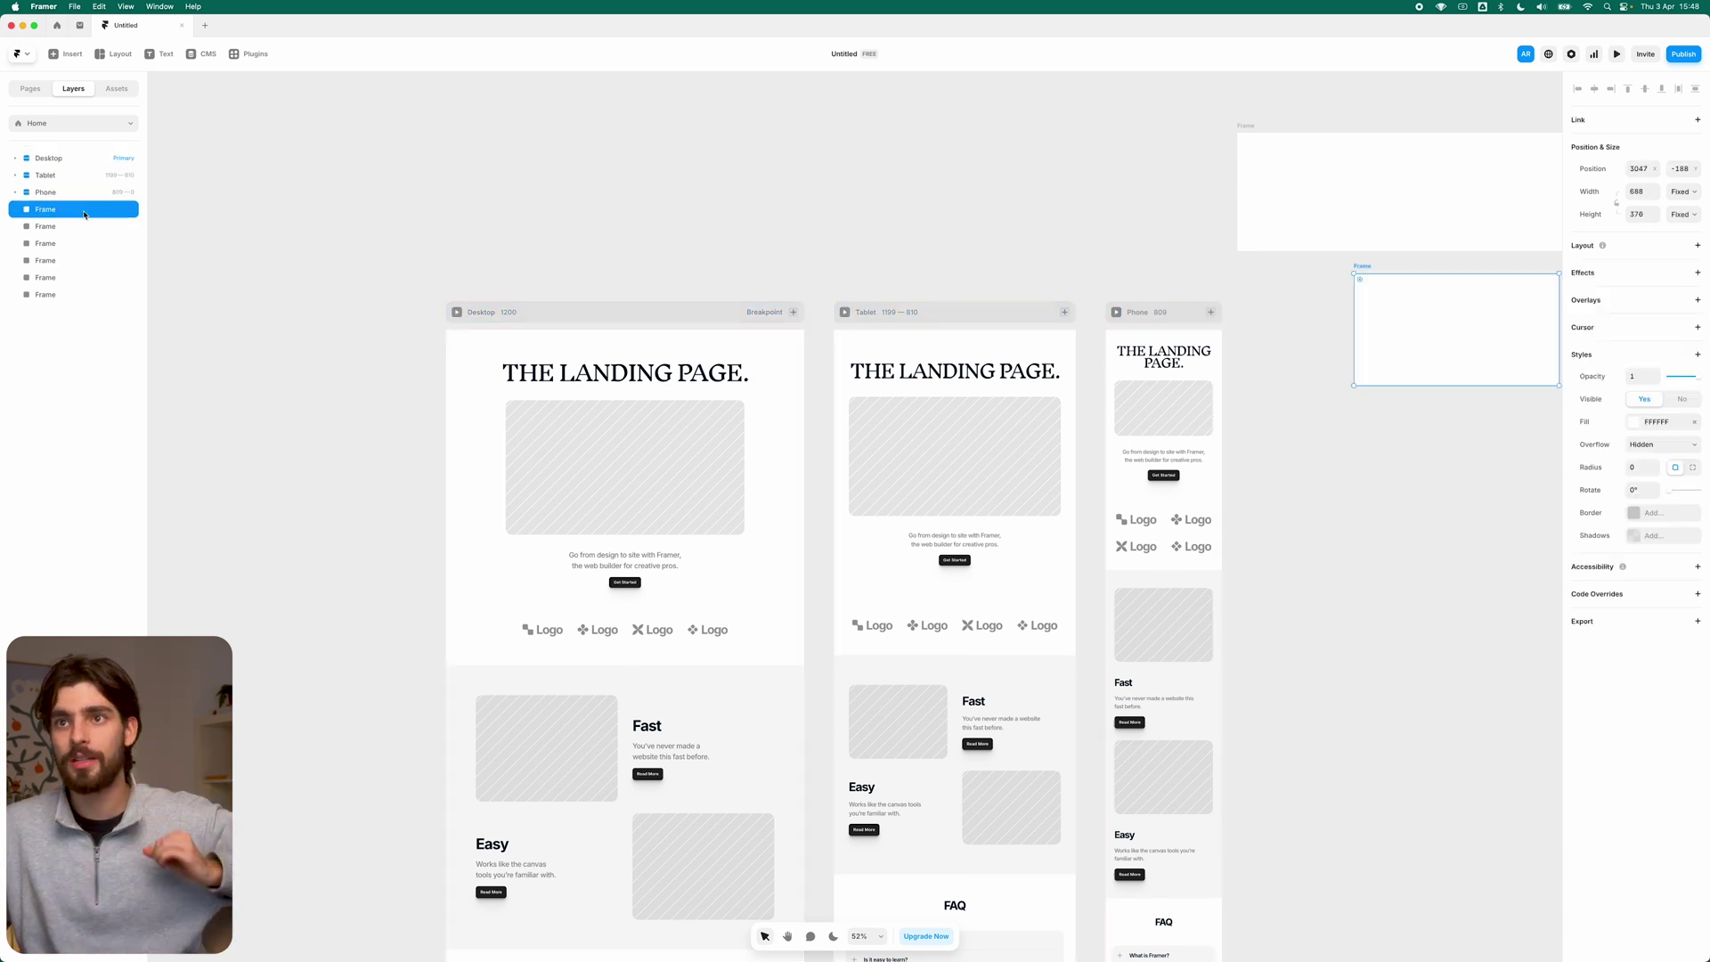
{"action": "left_click", "coordinate": [74, 226]}
{"action": "left_click", "coordinate": [77, 243]}
{"action": "left_click", "coordinate": [79, 260]}
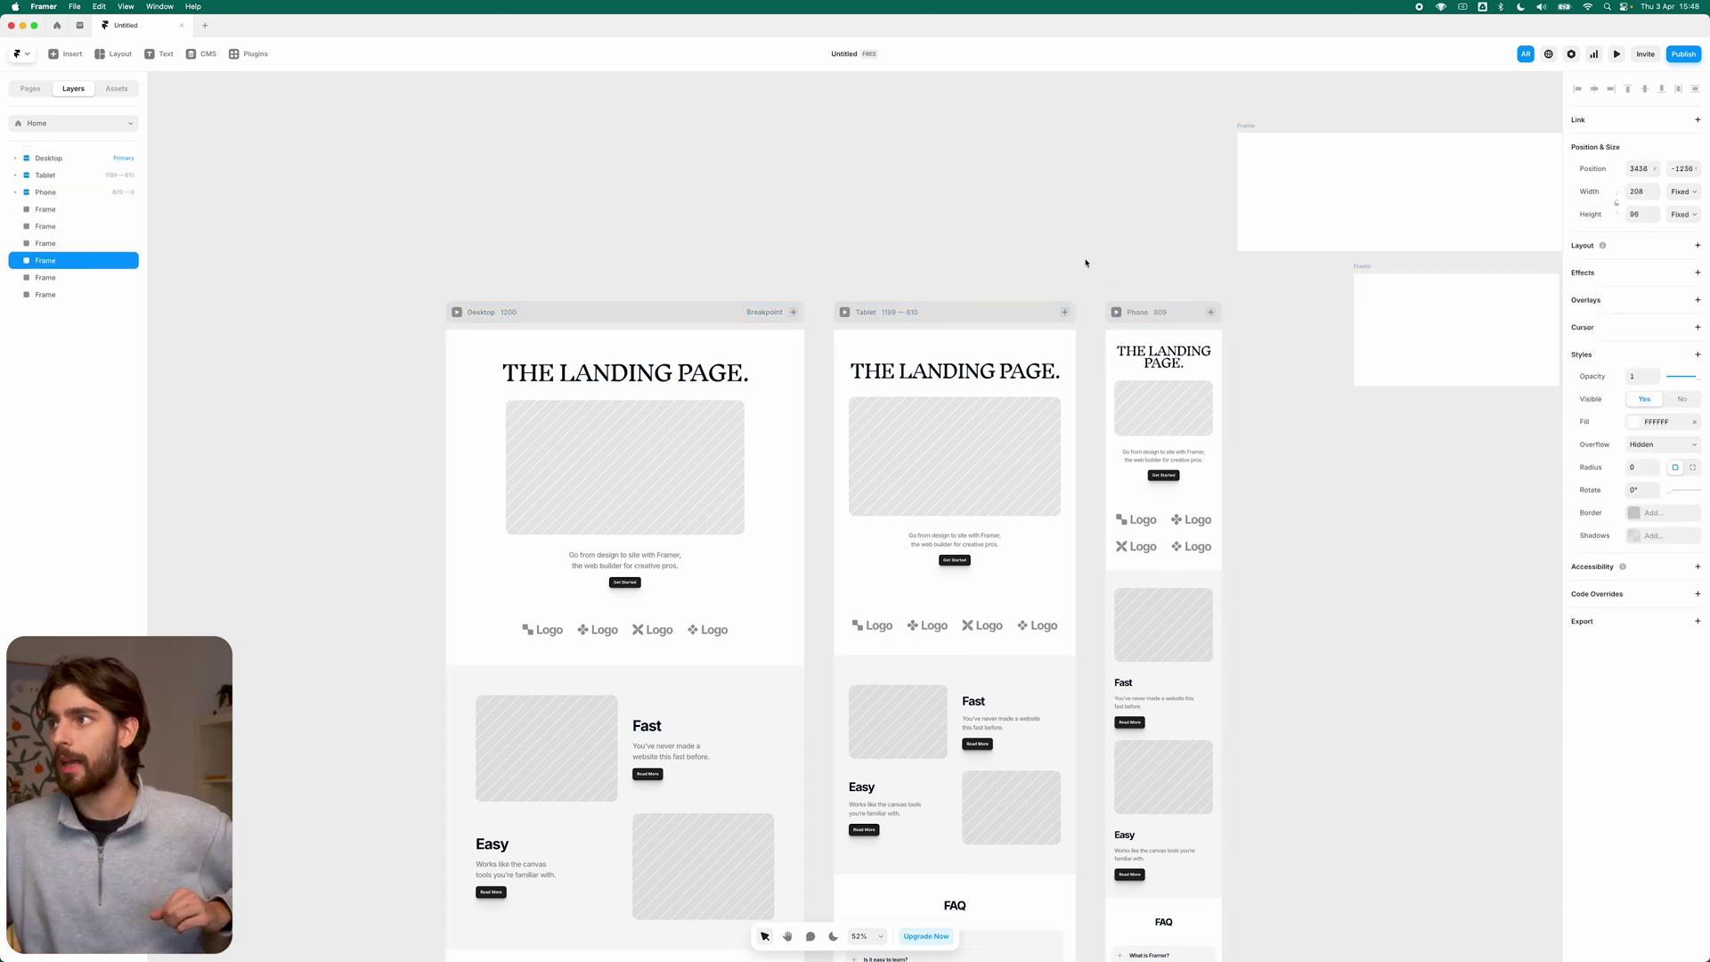
Step: Move a loose frame into the Phone breakpoint and preview the Phone layout
{"action": "scroll", "coordinate": [1078, 261], "scroll_direction": "right", "scroll_amount": 5}
{"action": "left_click", "coordinate": [62, 226]}
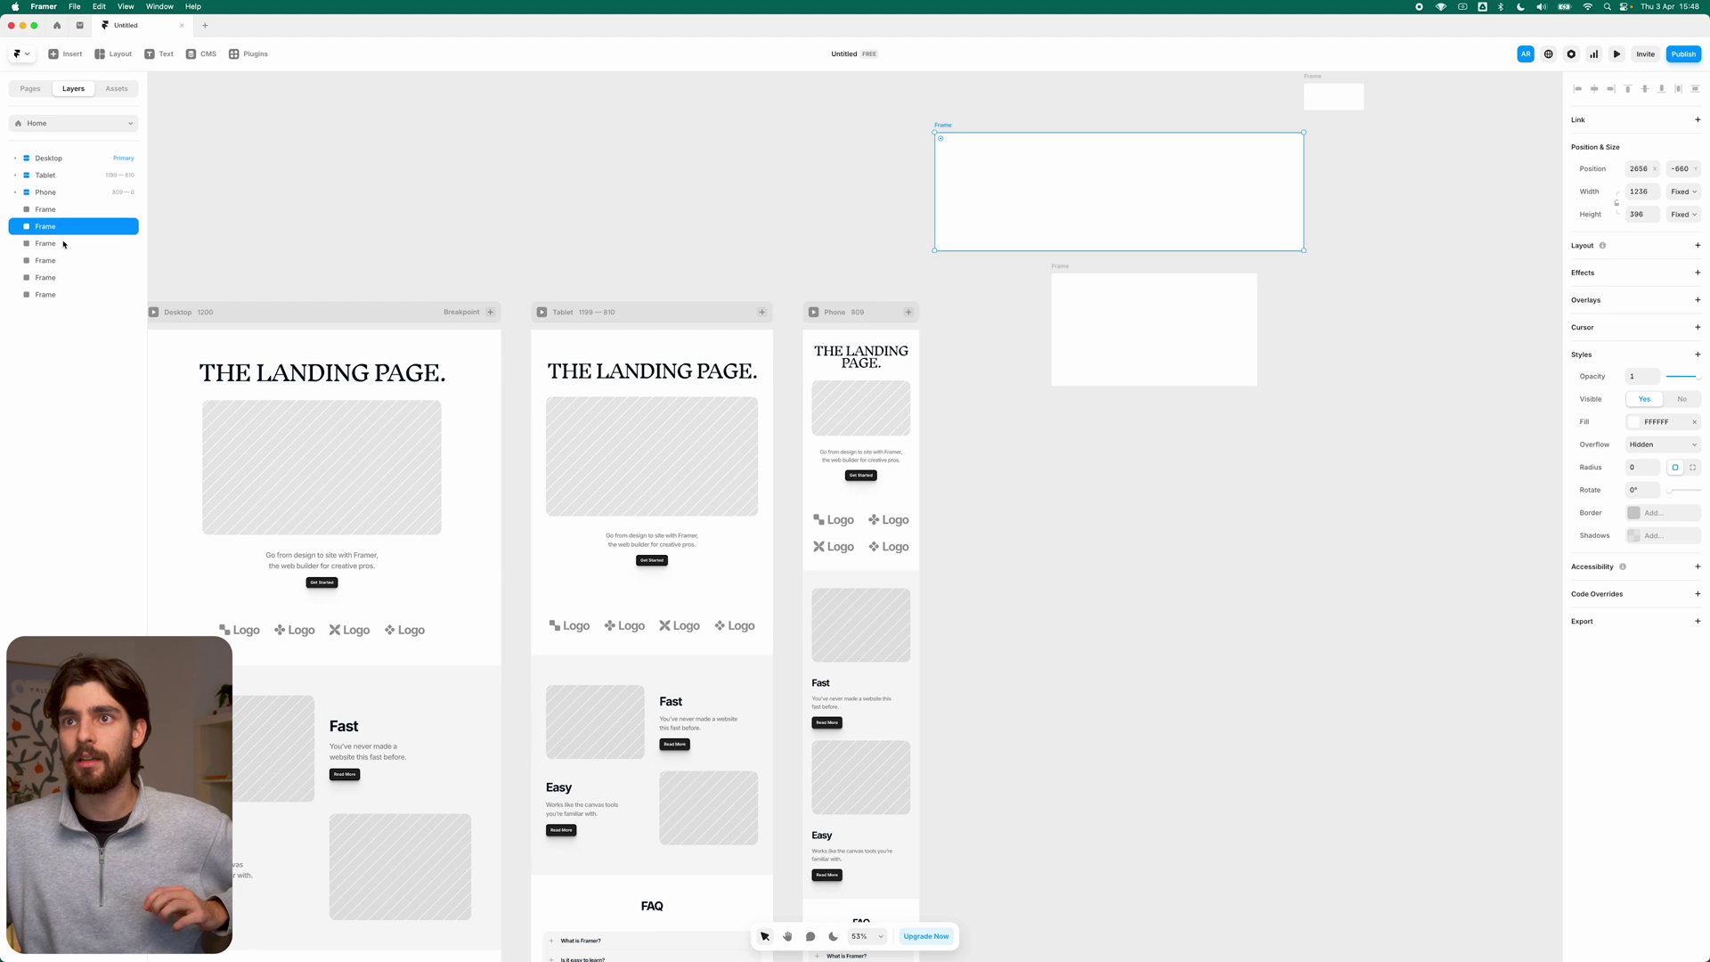
{"action": "left_click", "coordinate": [63, 243]}
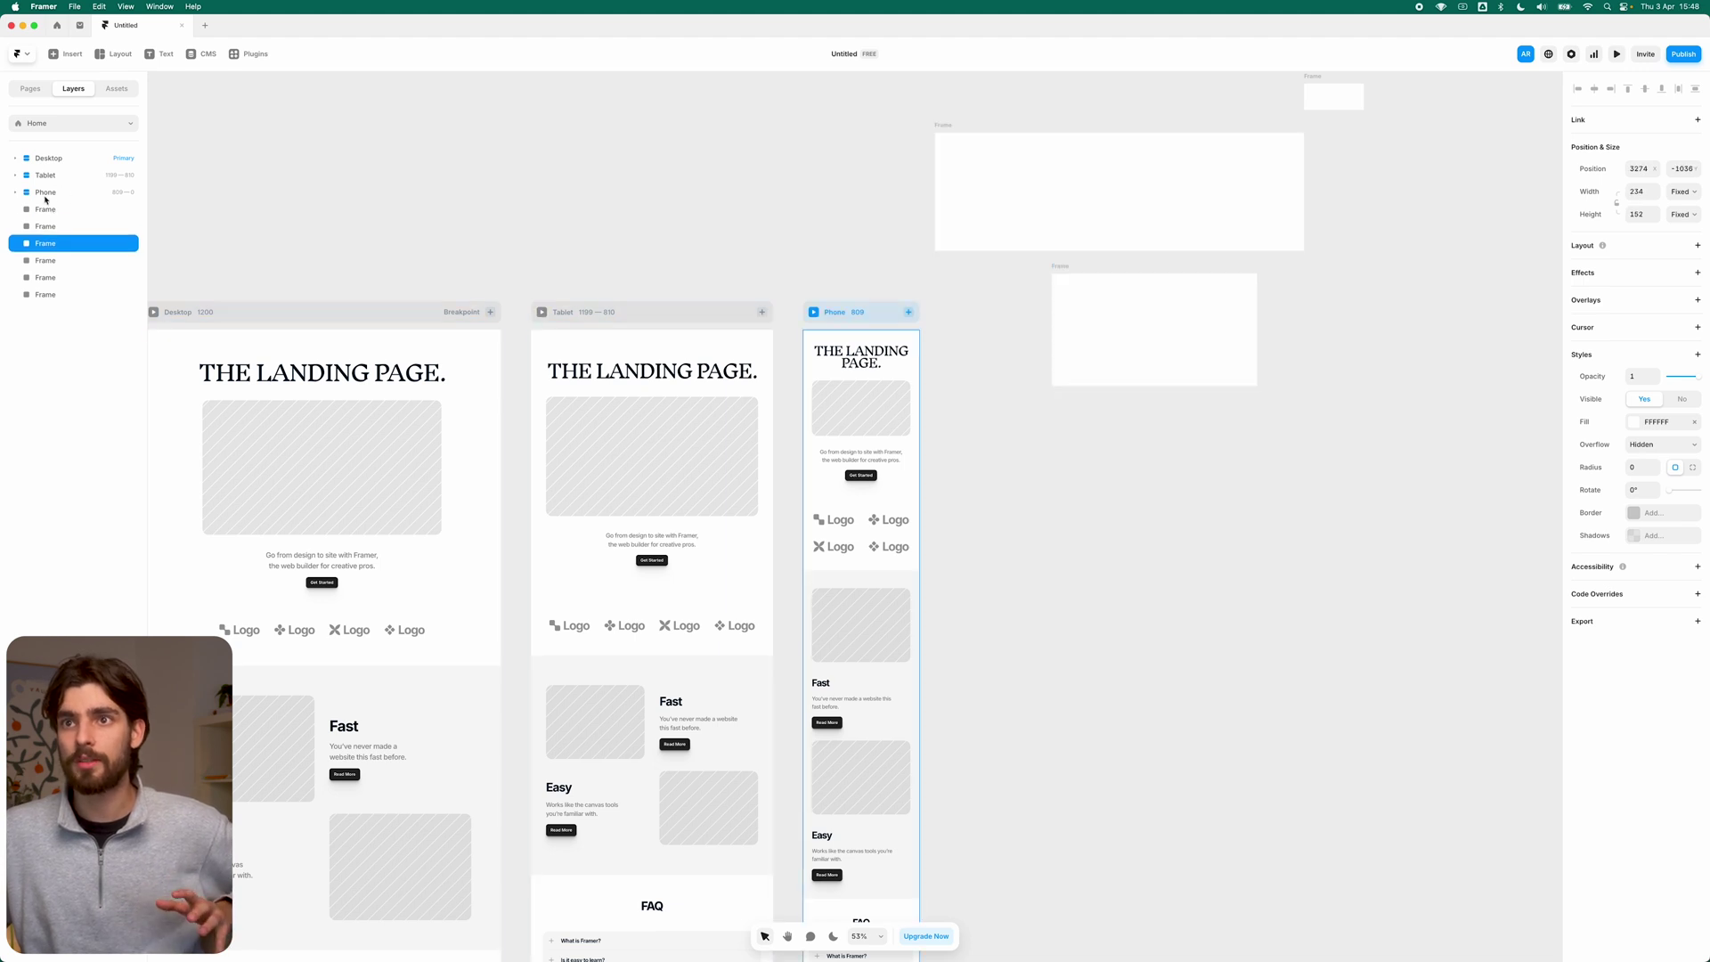
{"action": "left_click", "coordinate": [15, 192]}
{"action": "left_click_drag", "start_coordinate": [104, 447], "coordinate": [75, 206]}
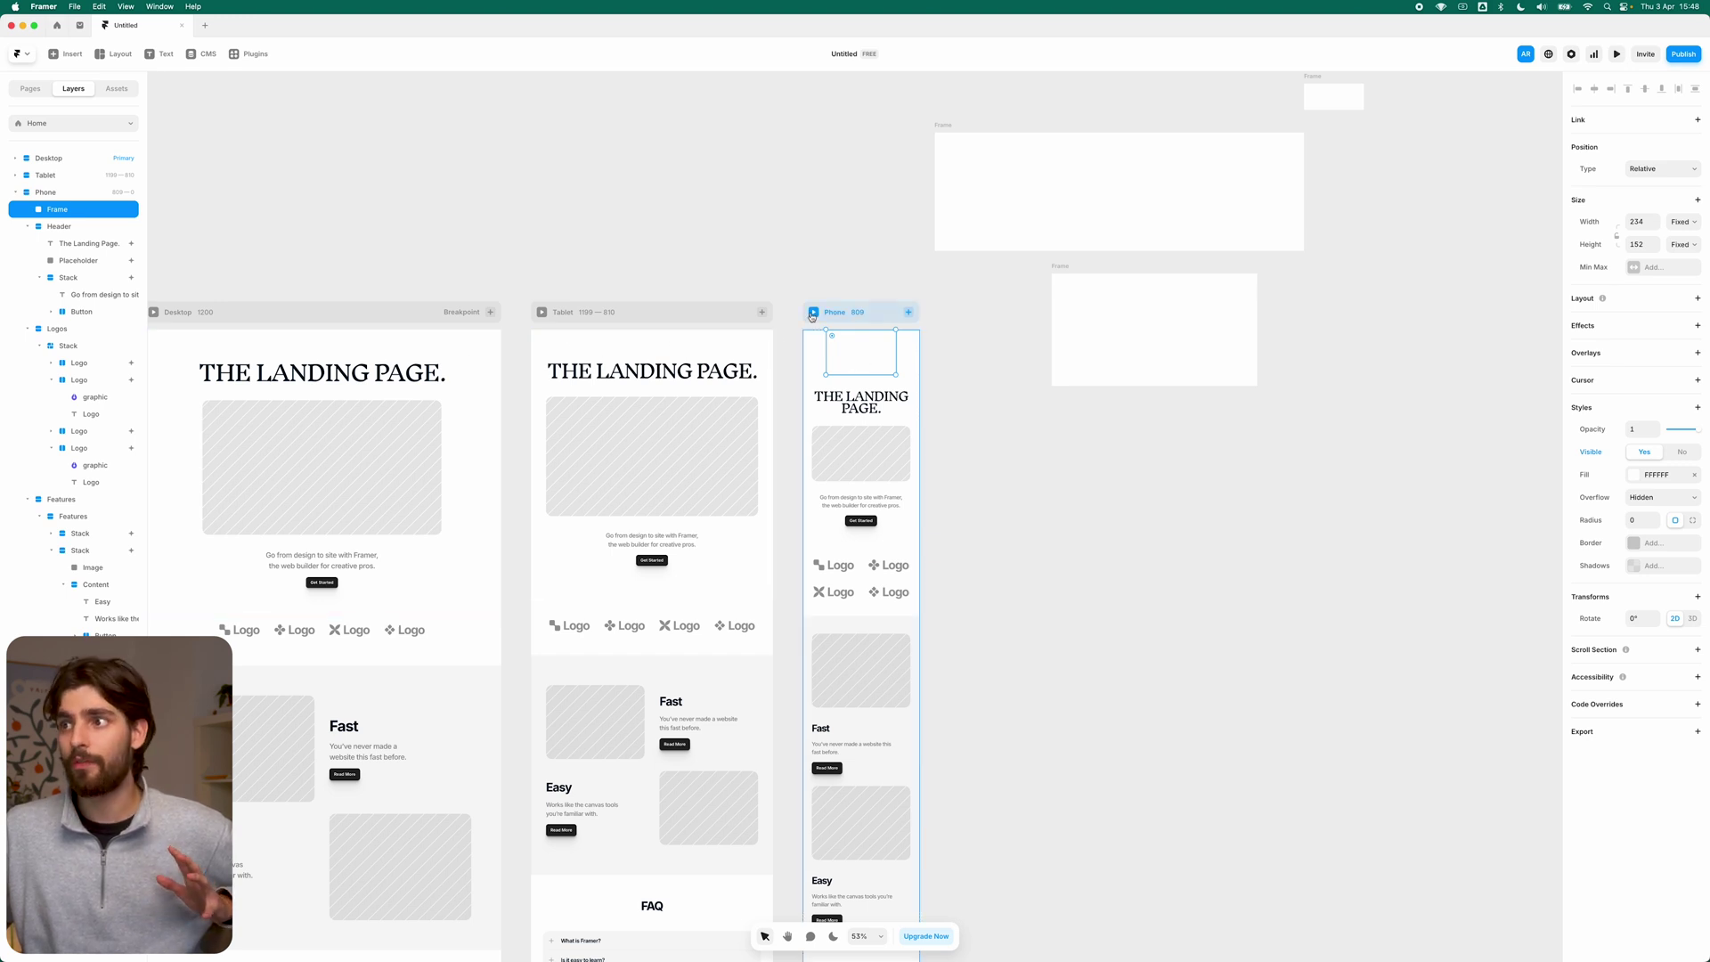
{"action": "key", "text": "super+p"}
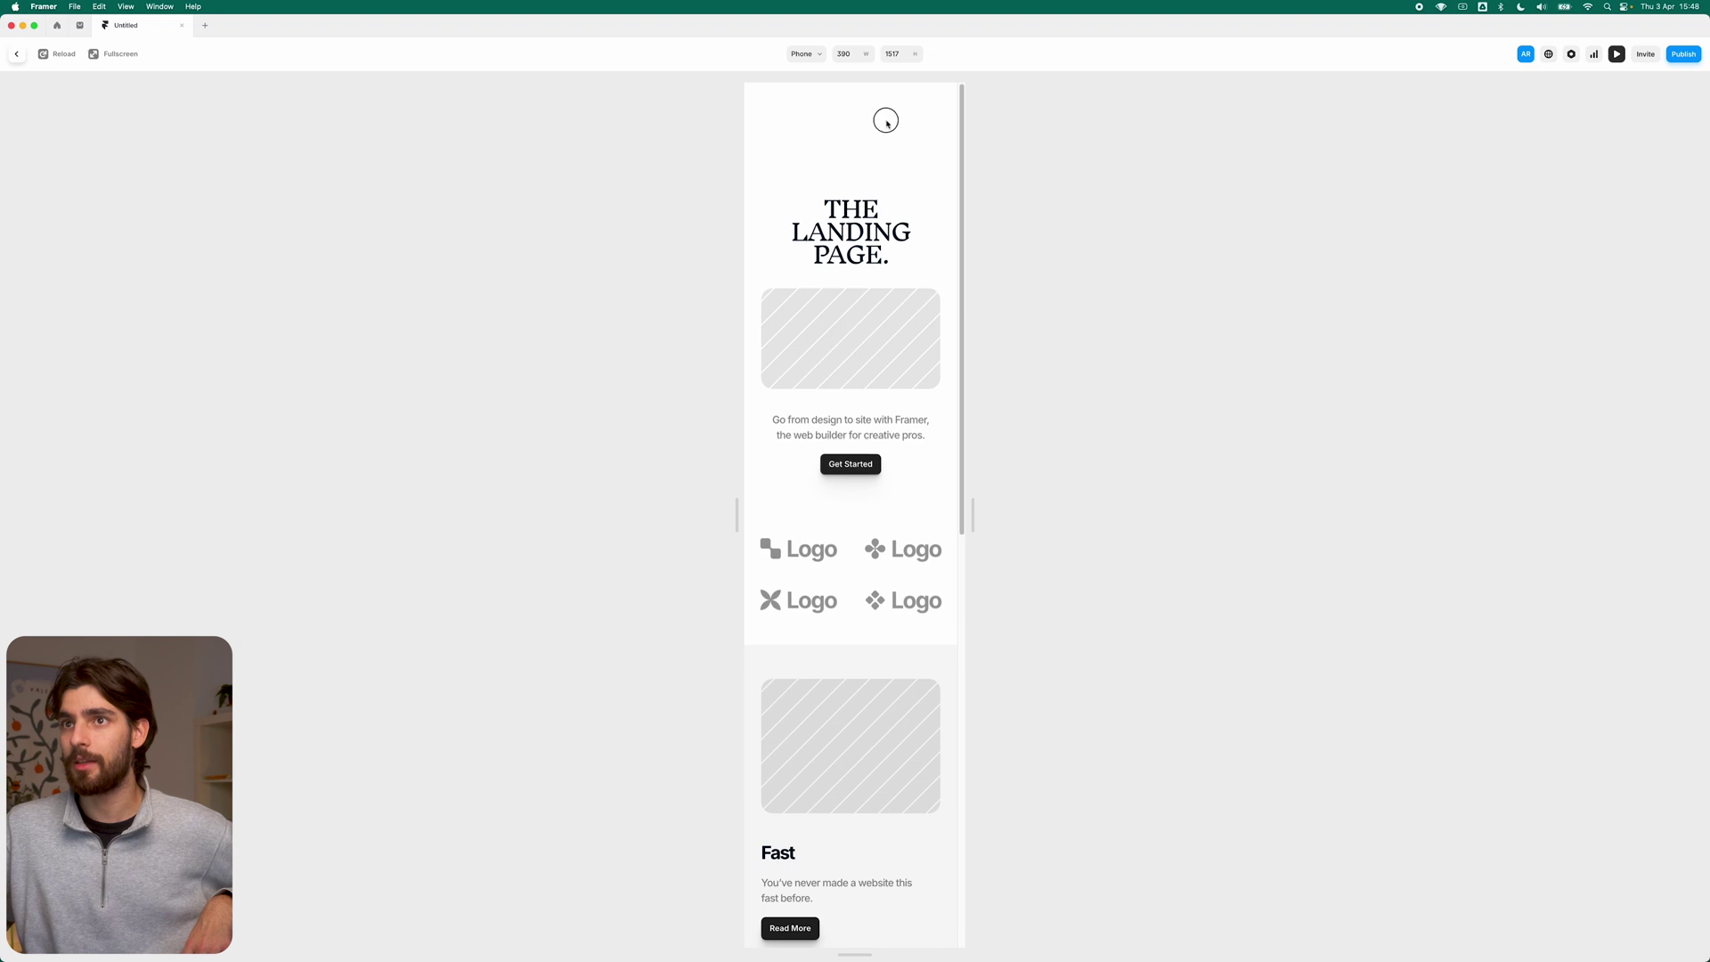
{"action": "left_click", "coordinate": [17, 53]}
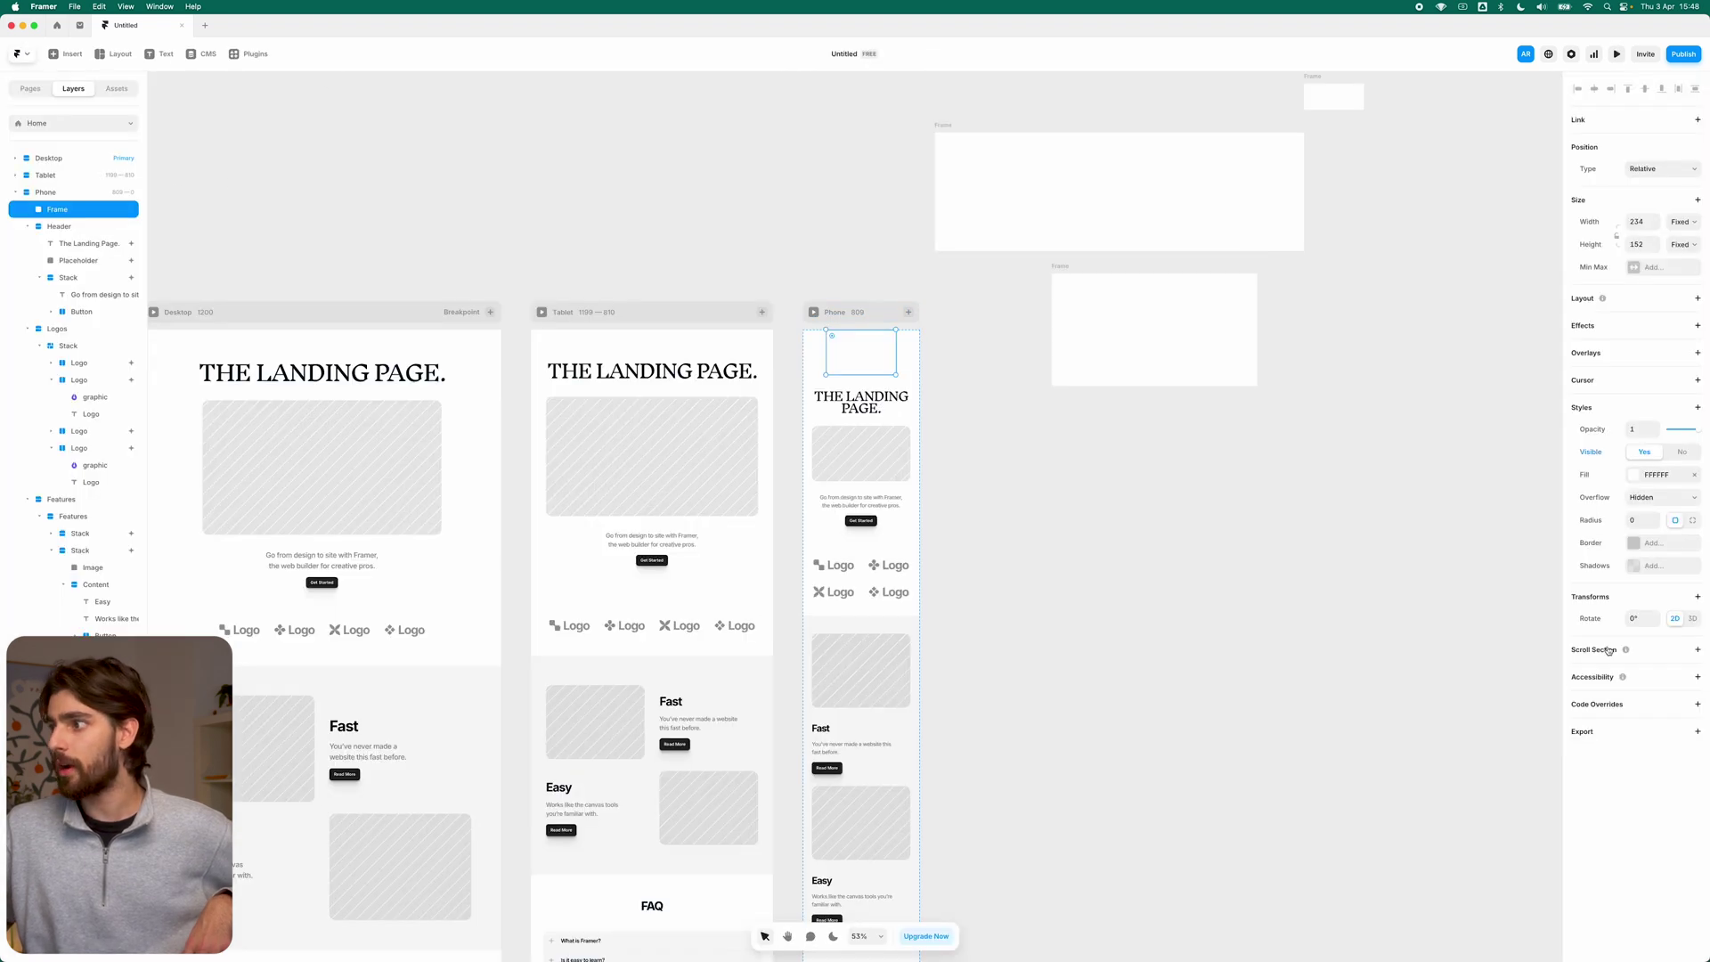
Step: Fill the test frame dark red, preview it, then delete it
{"action": "left_click", "coordinate": [1635, 475]}
{"action": "left_click", "coordinate": [1532, 535]}
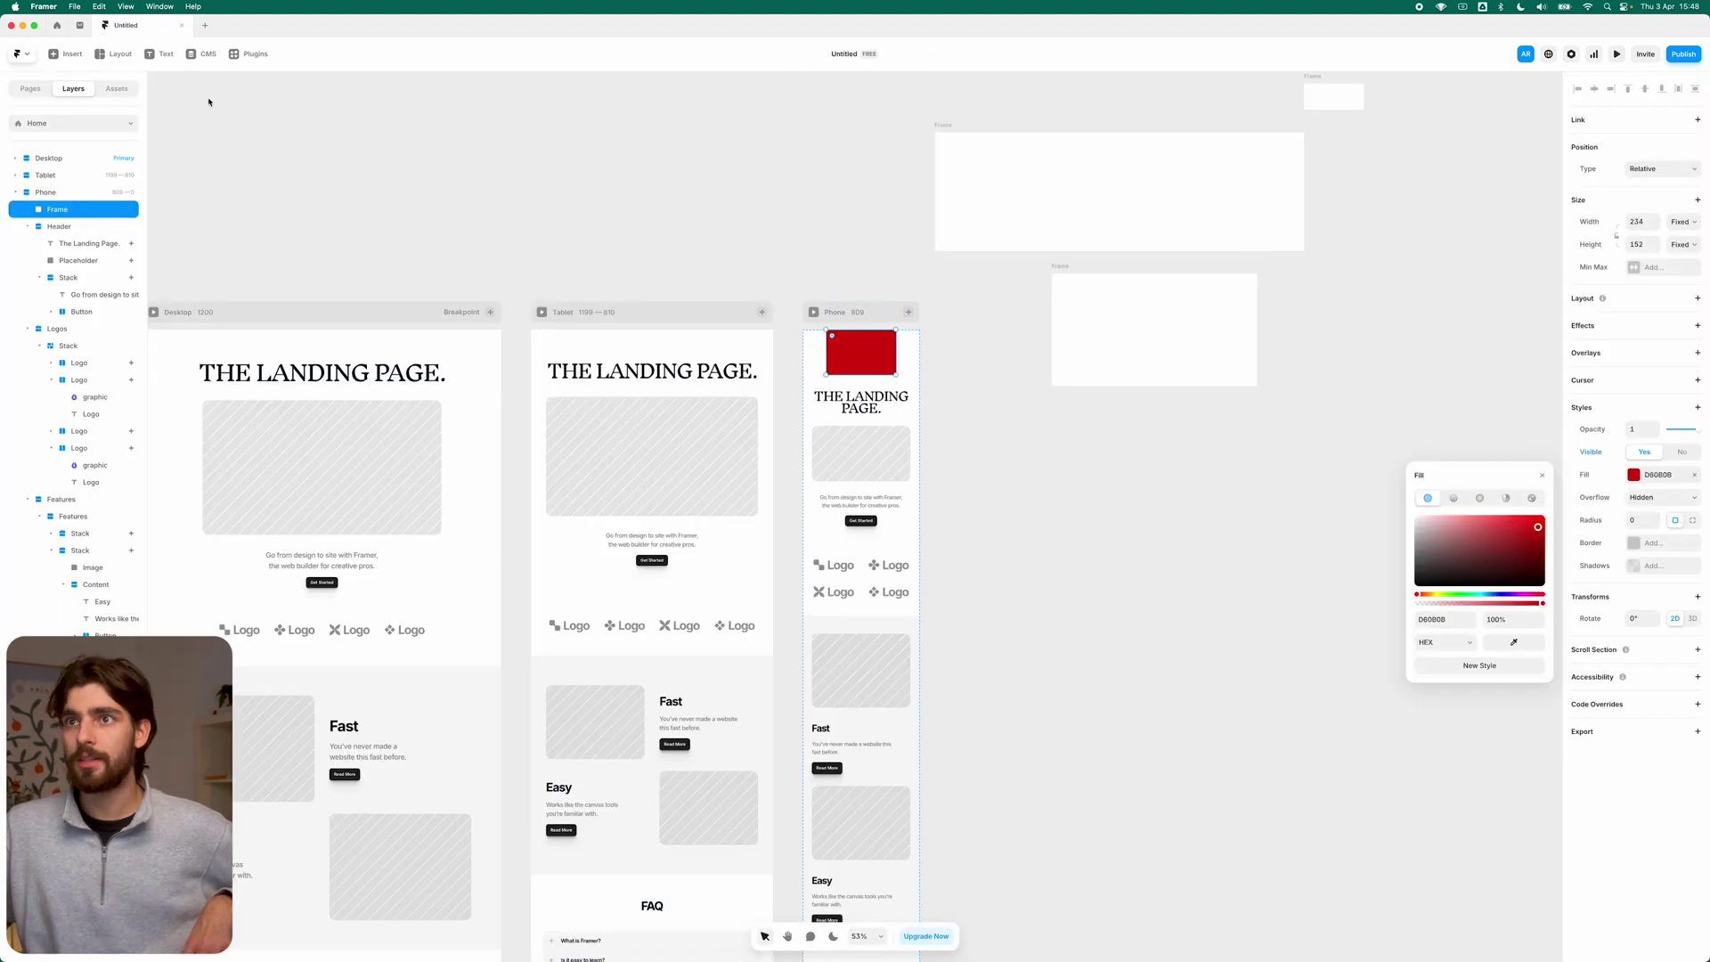
{"action": "key", "text": "super+p"}
{"action": "key", "text": "Escape"}
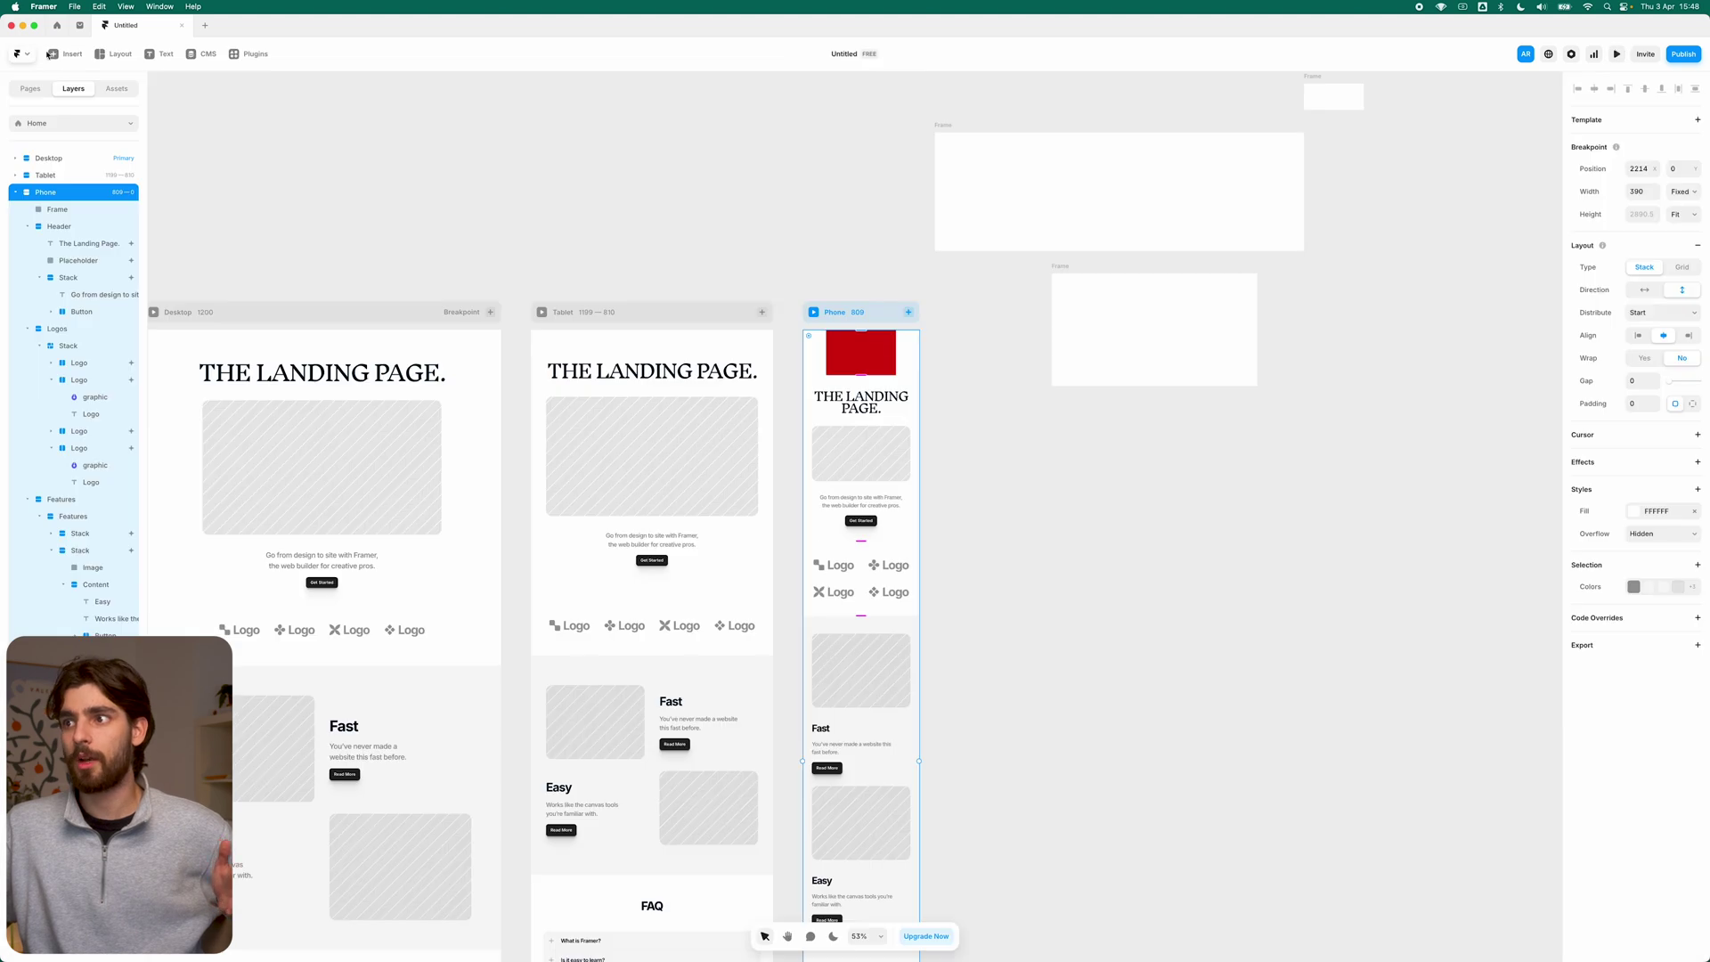
{"action": "left_click", "coordinate": [857, 367]}
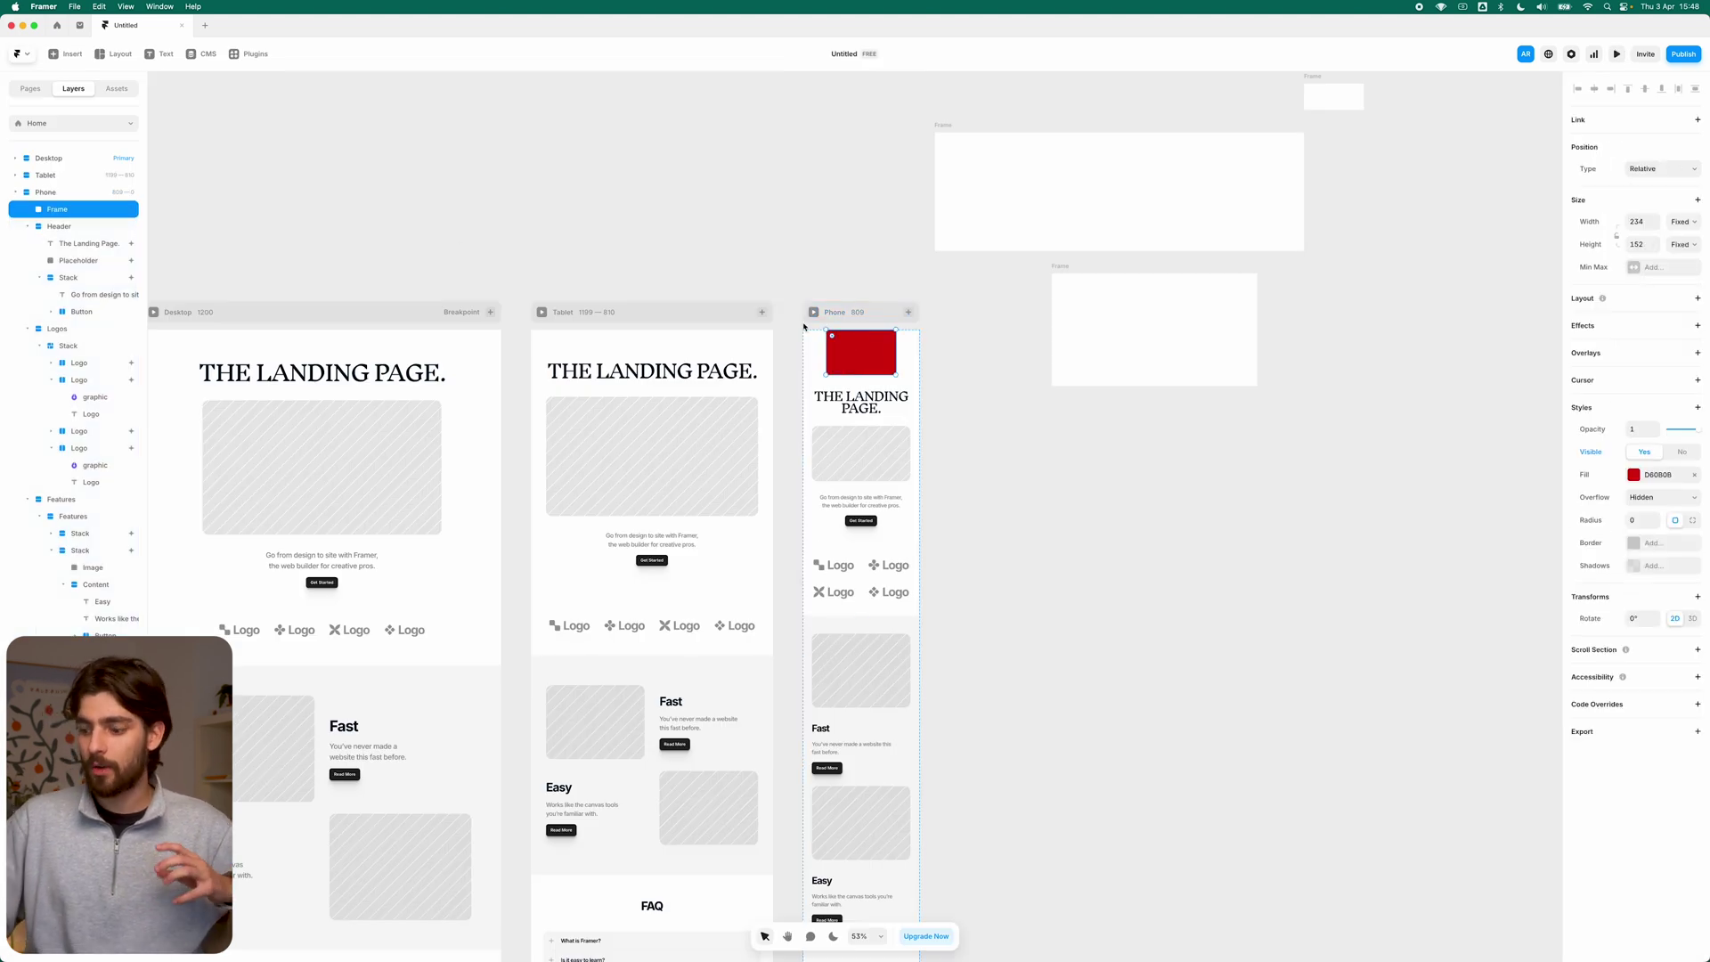
{"action": "key", "text": "Delete"}
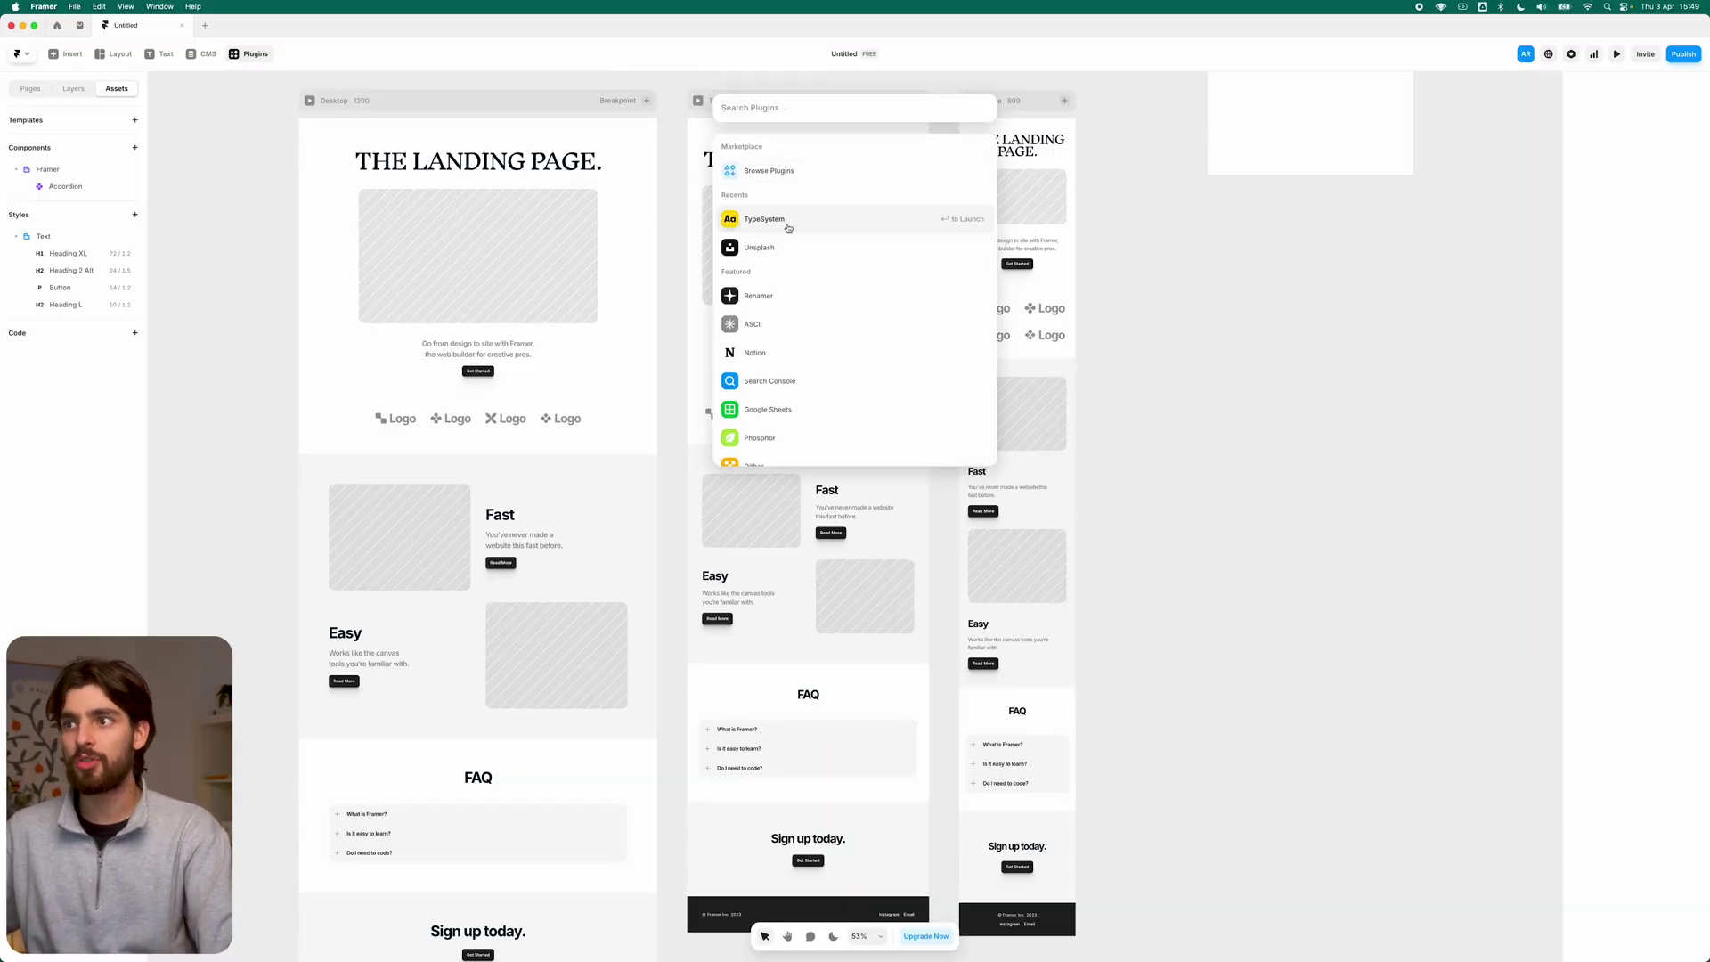
Step: Browse the Recents and Featured plugins, down through Google Sheets, Phosphor, Dither and CSV Import
{"action": "scroll", "coordinate": [809, 336], "scroll_direction": "down", "scroll_amount": 1}
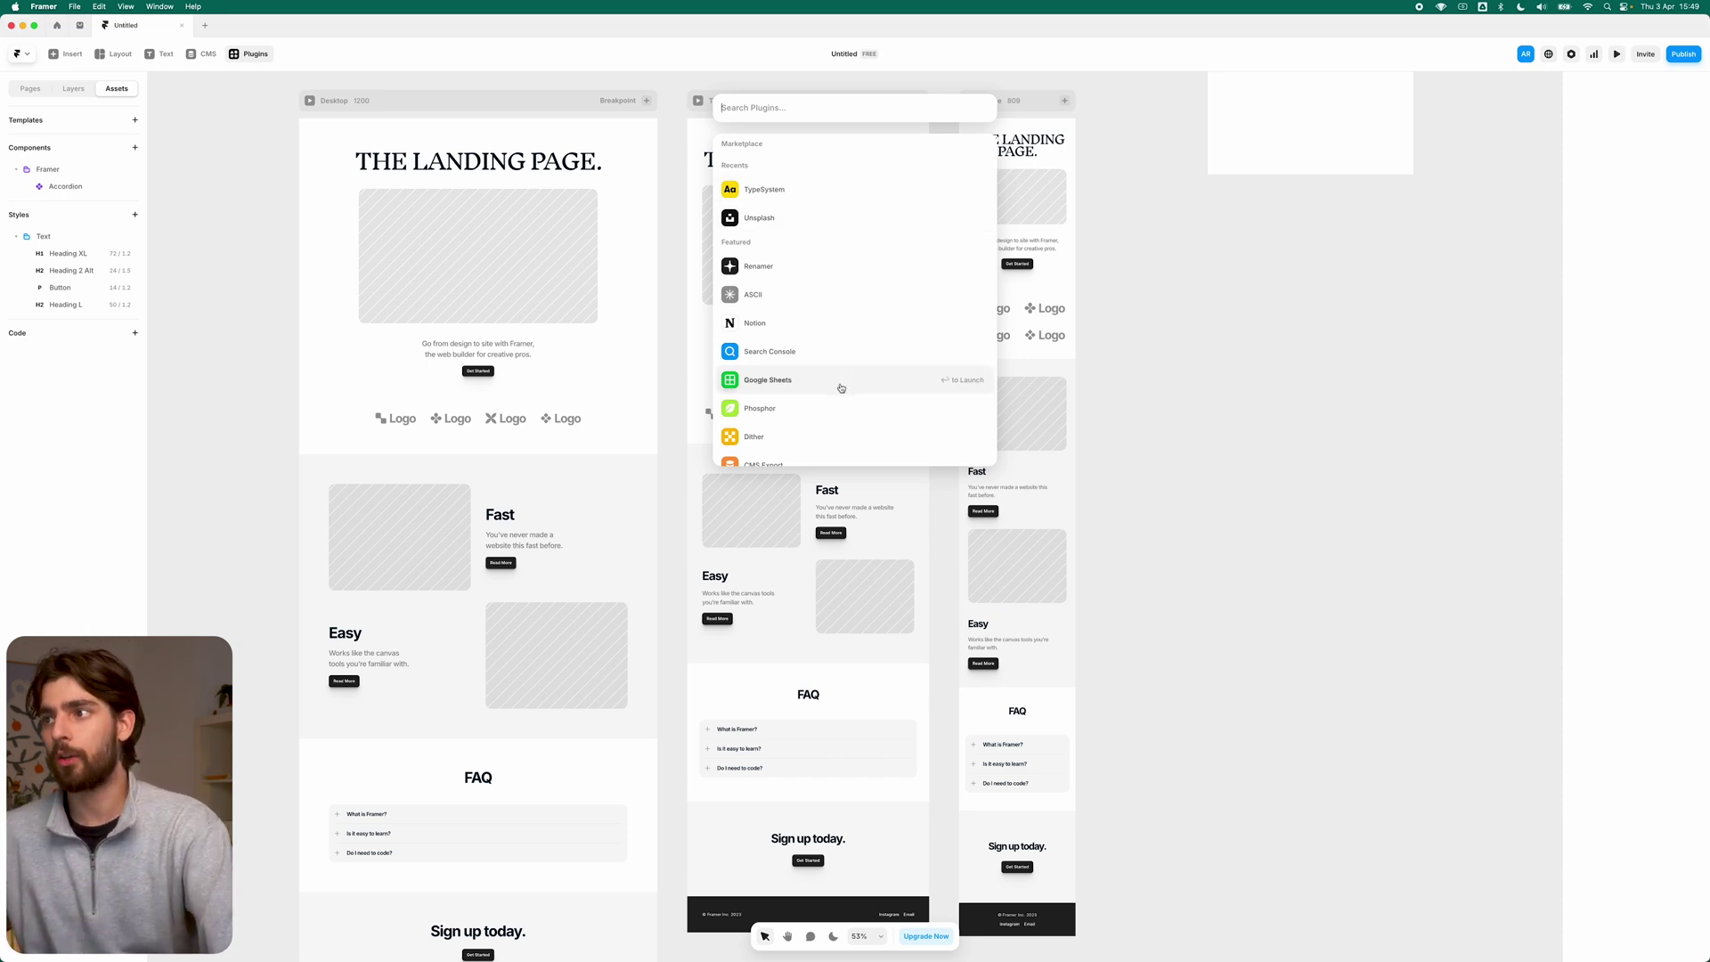
{"action": "scroll", "coordinate": [787, 420], "scroll_direction": "down", "scroll_amount": 2}
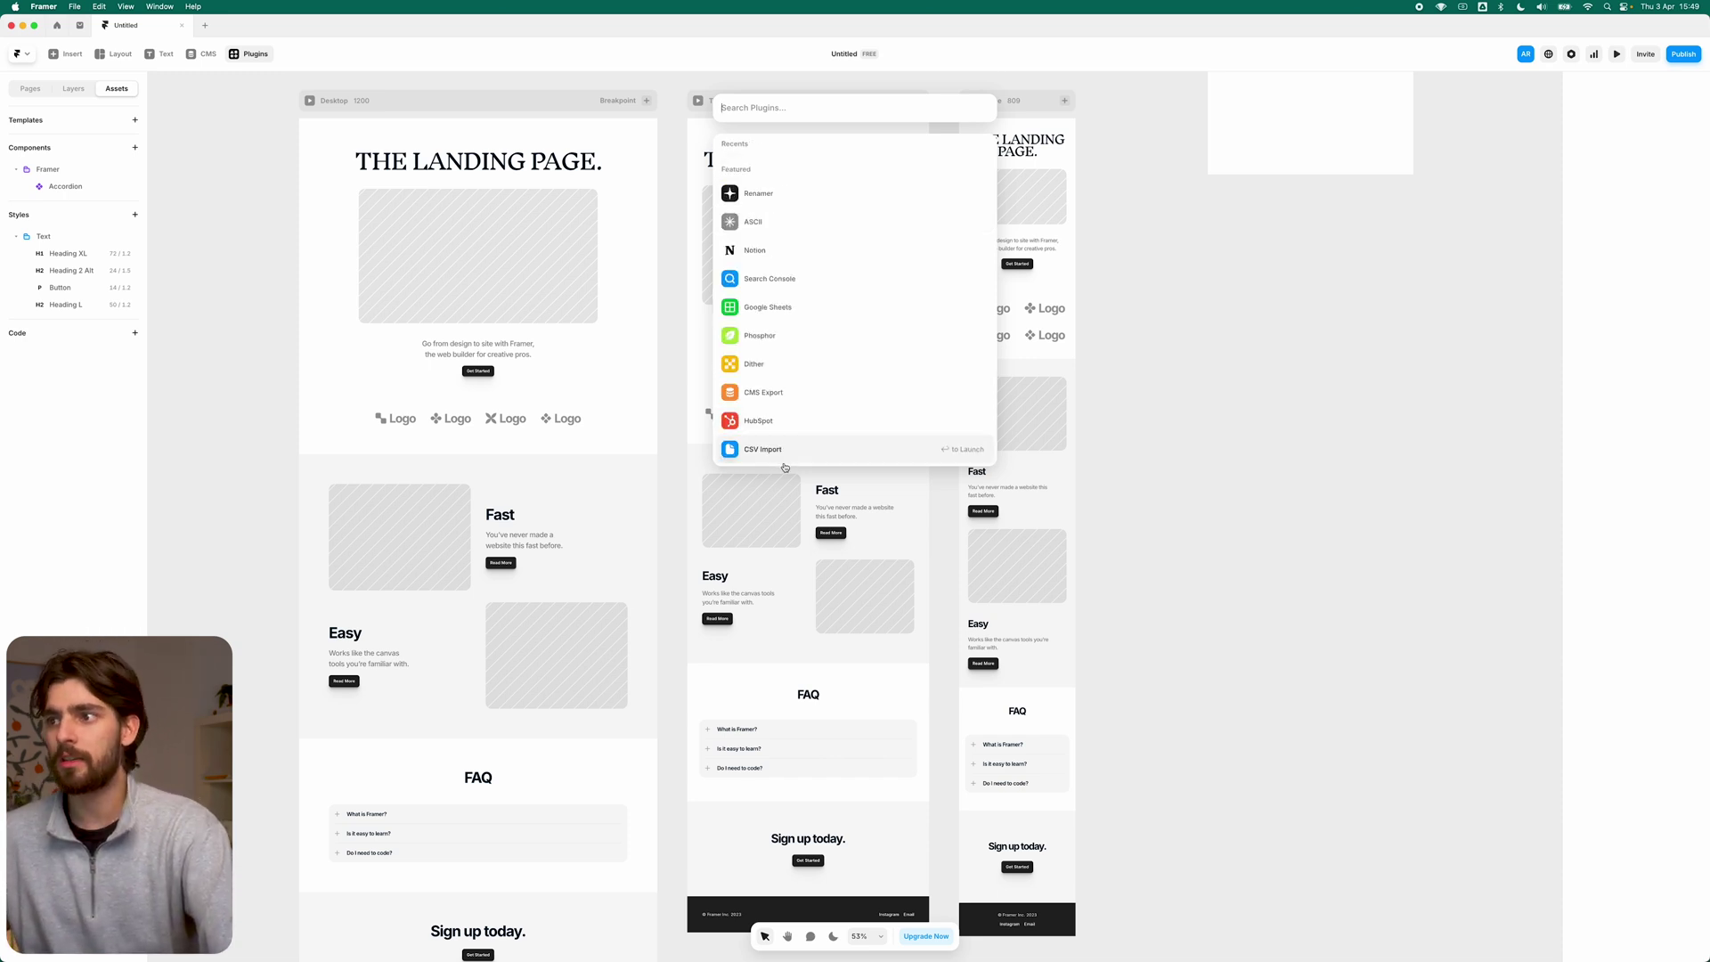
{"action": "scroll", "coordinate": [797, 267], "scroll_direction": "up", "scroll_amount": 3}
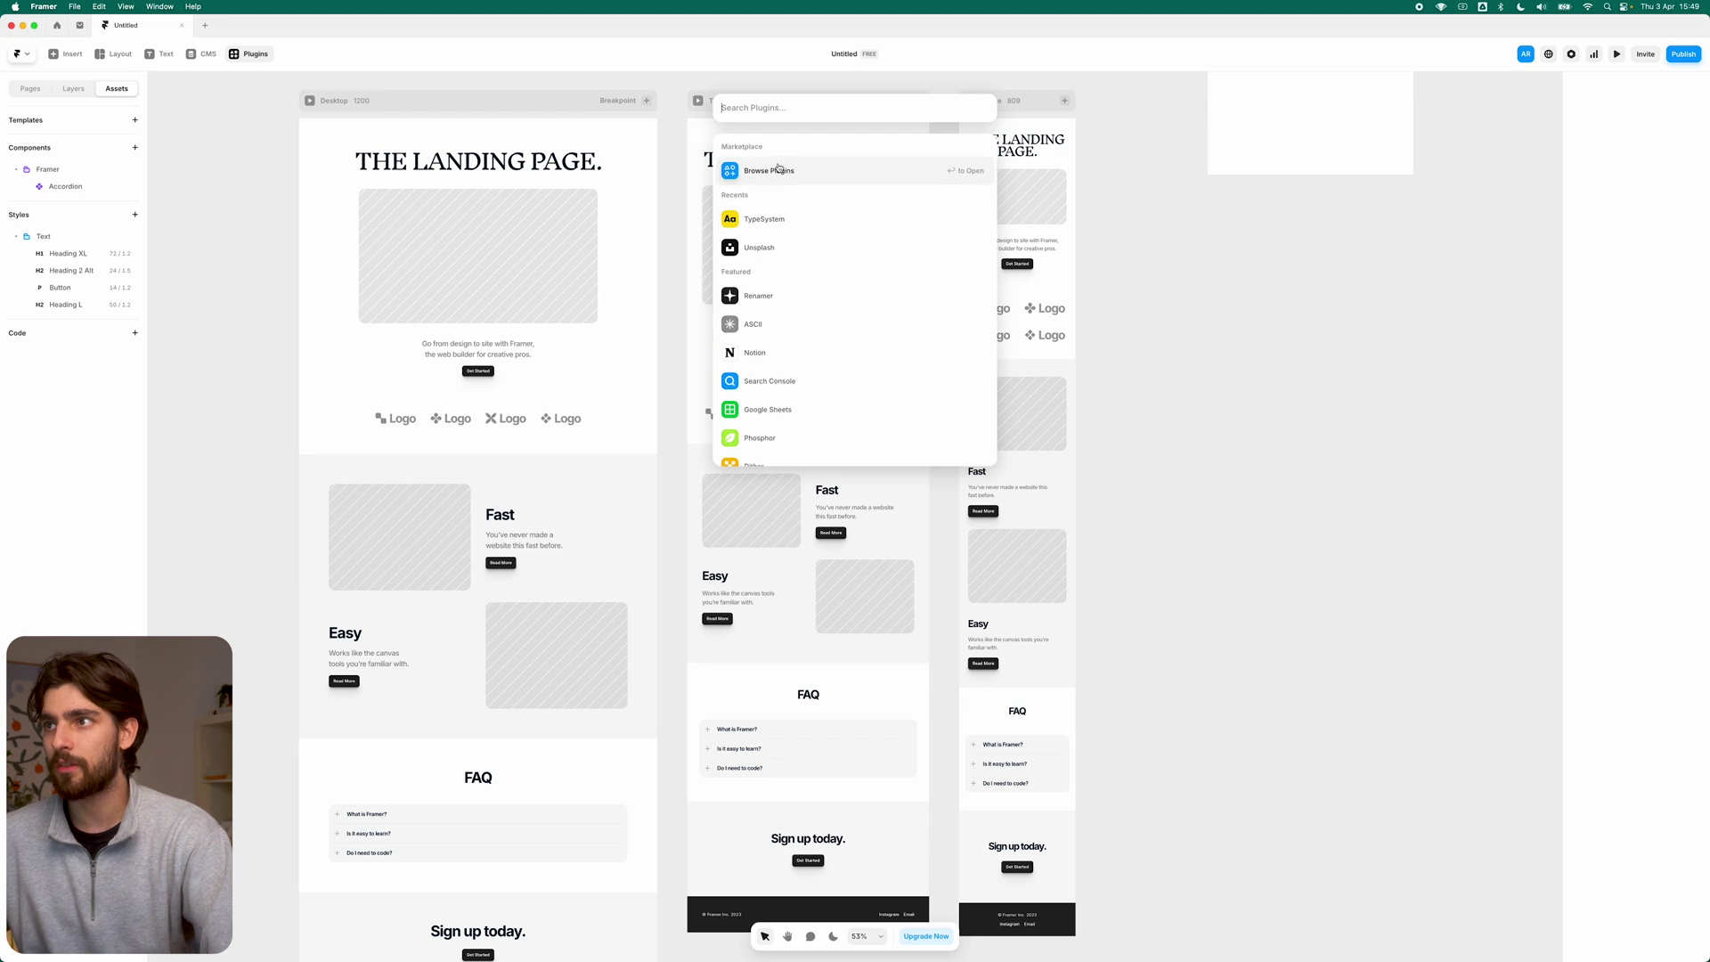
Step: Browse the full plugin marketplace and view the Search Console plugin's details page
{"action": "left_click", "coordinate": [812, 183]}
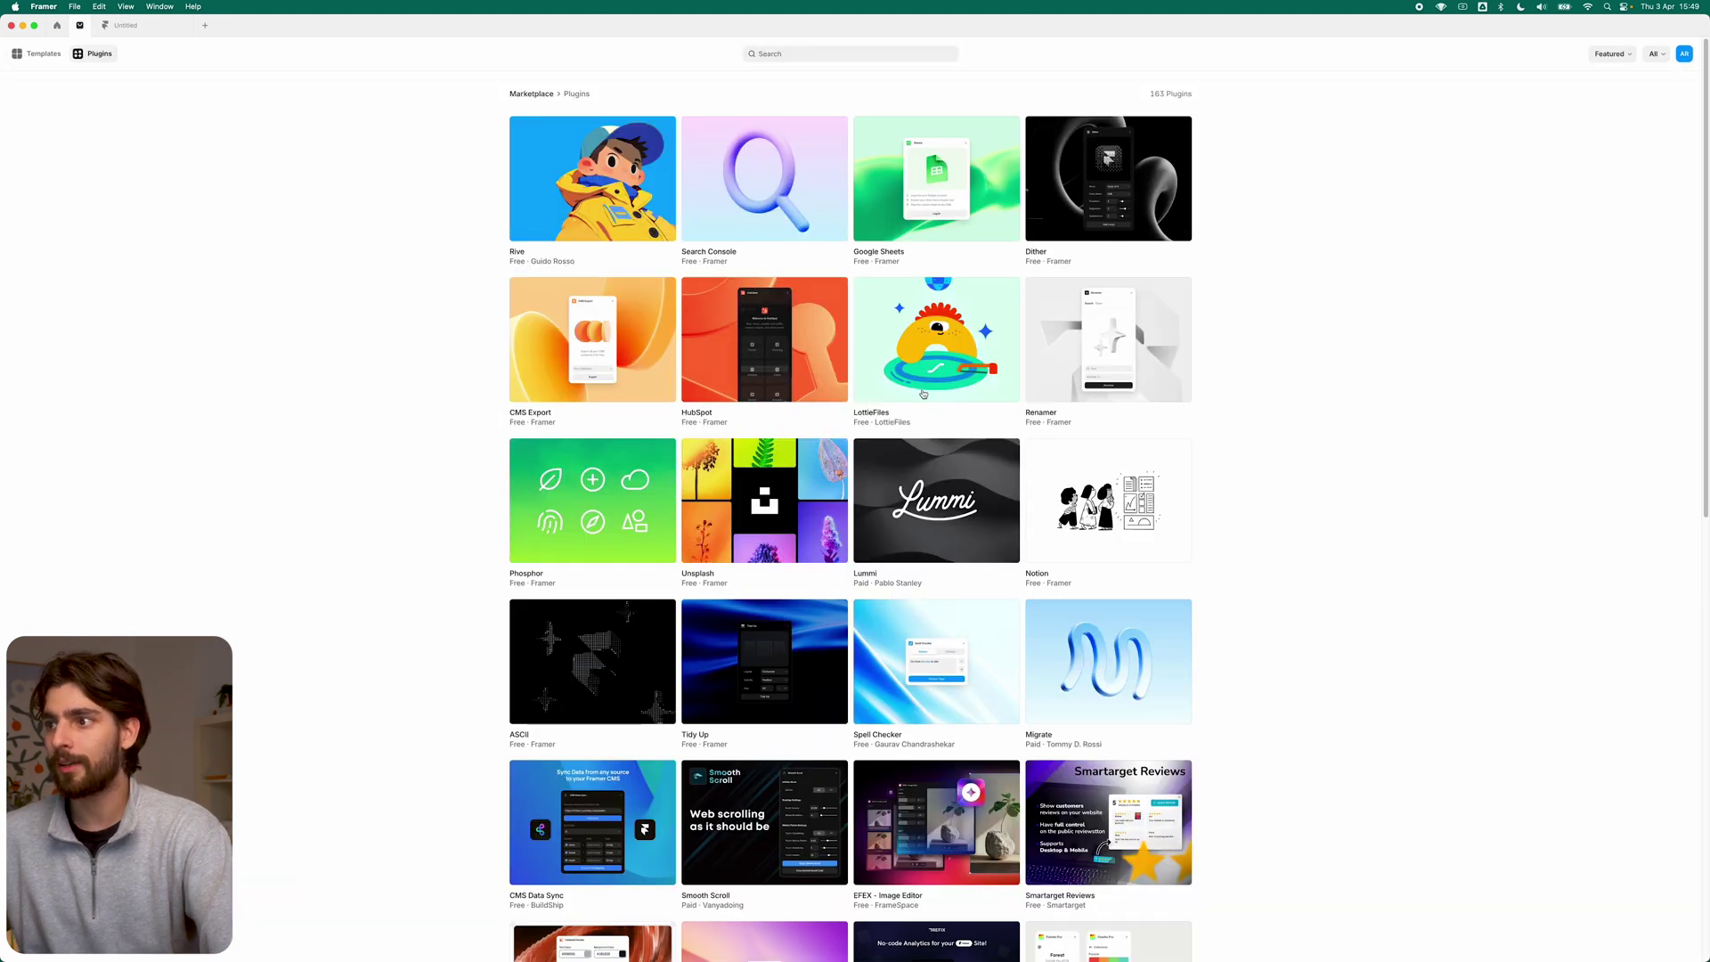
{"action": "scroll", "coordinate": [936, 466], "scroll_direction": "down", "scroll_amount": 10}
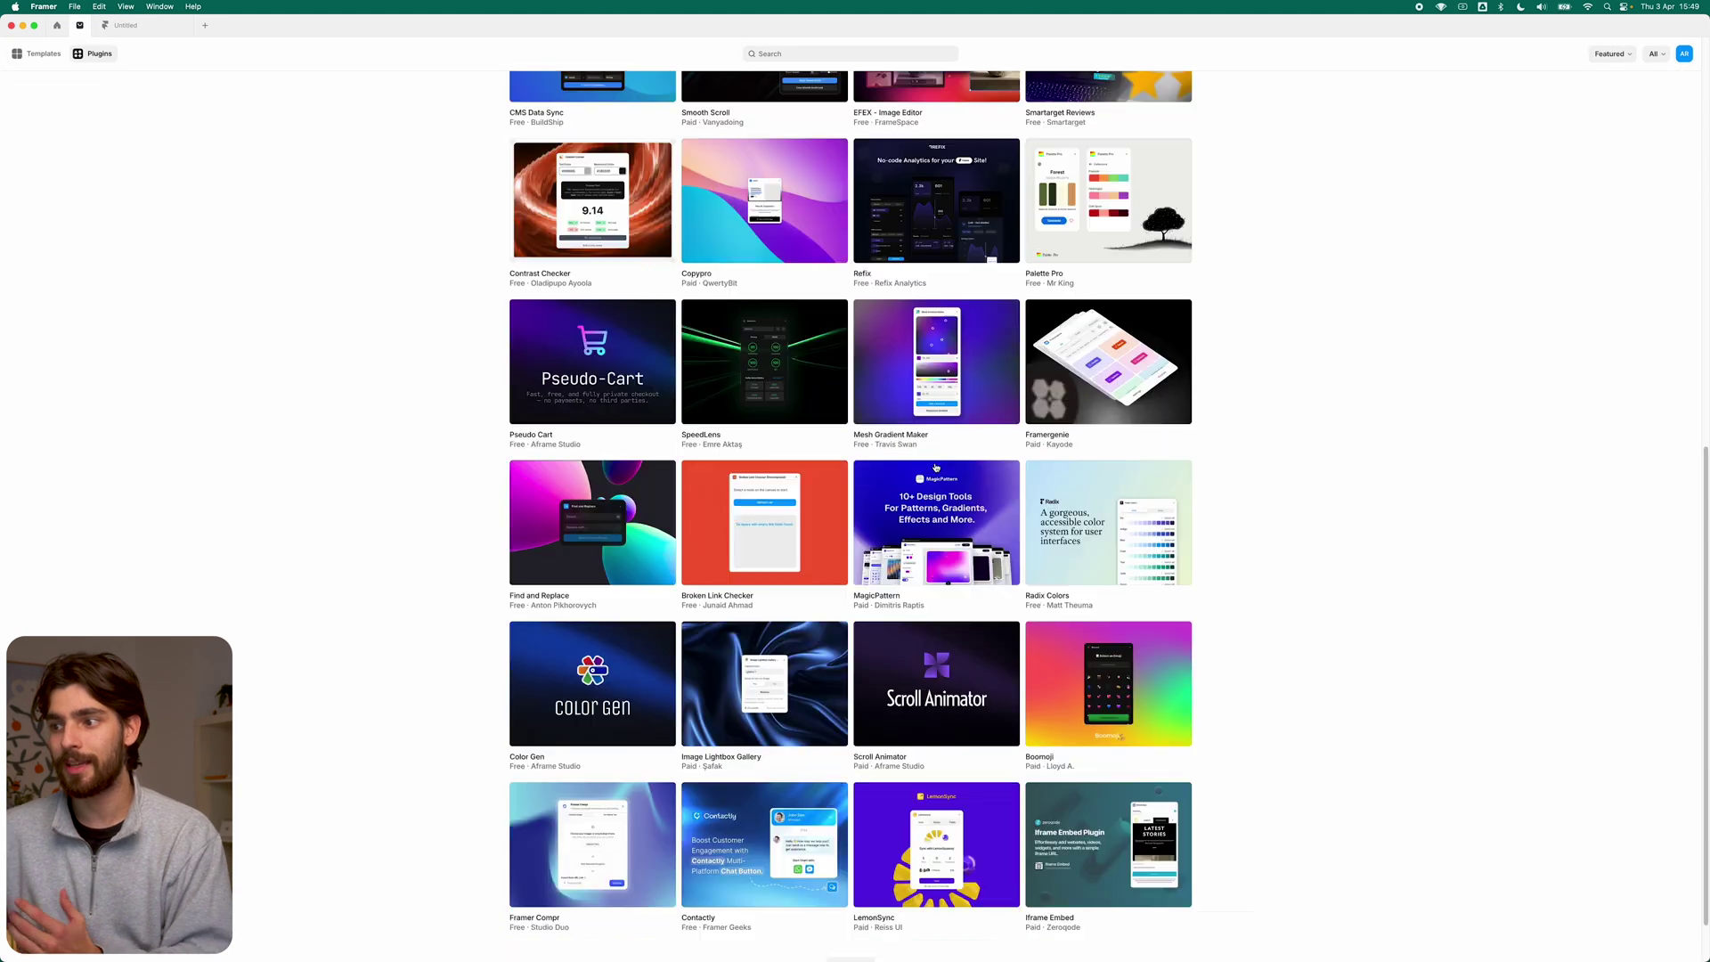
{"action": "scroll", "coordinate": [466, 458], "scroll_direction": "down", "scroll_amount": 20}
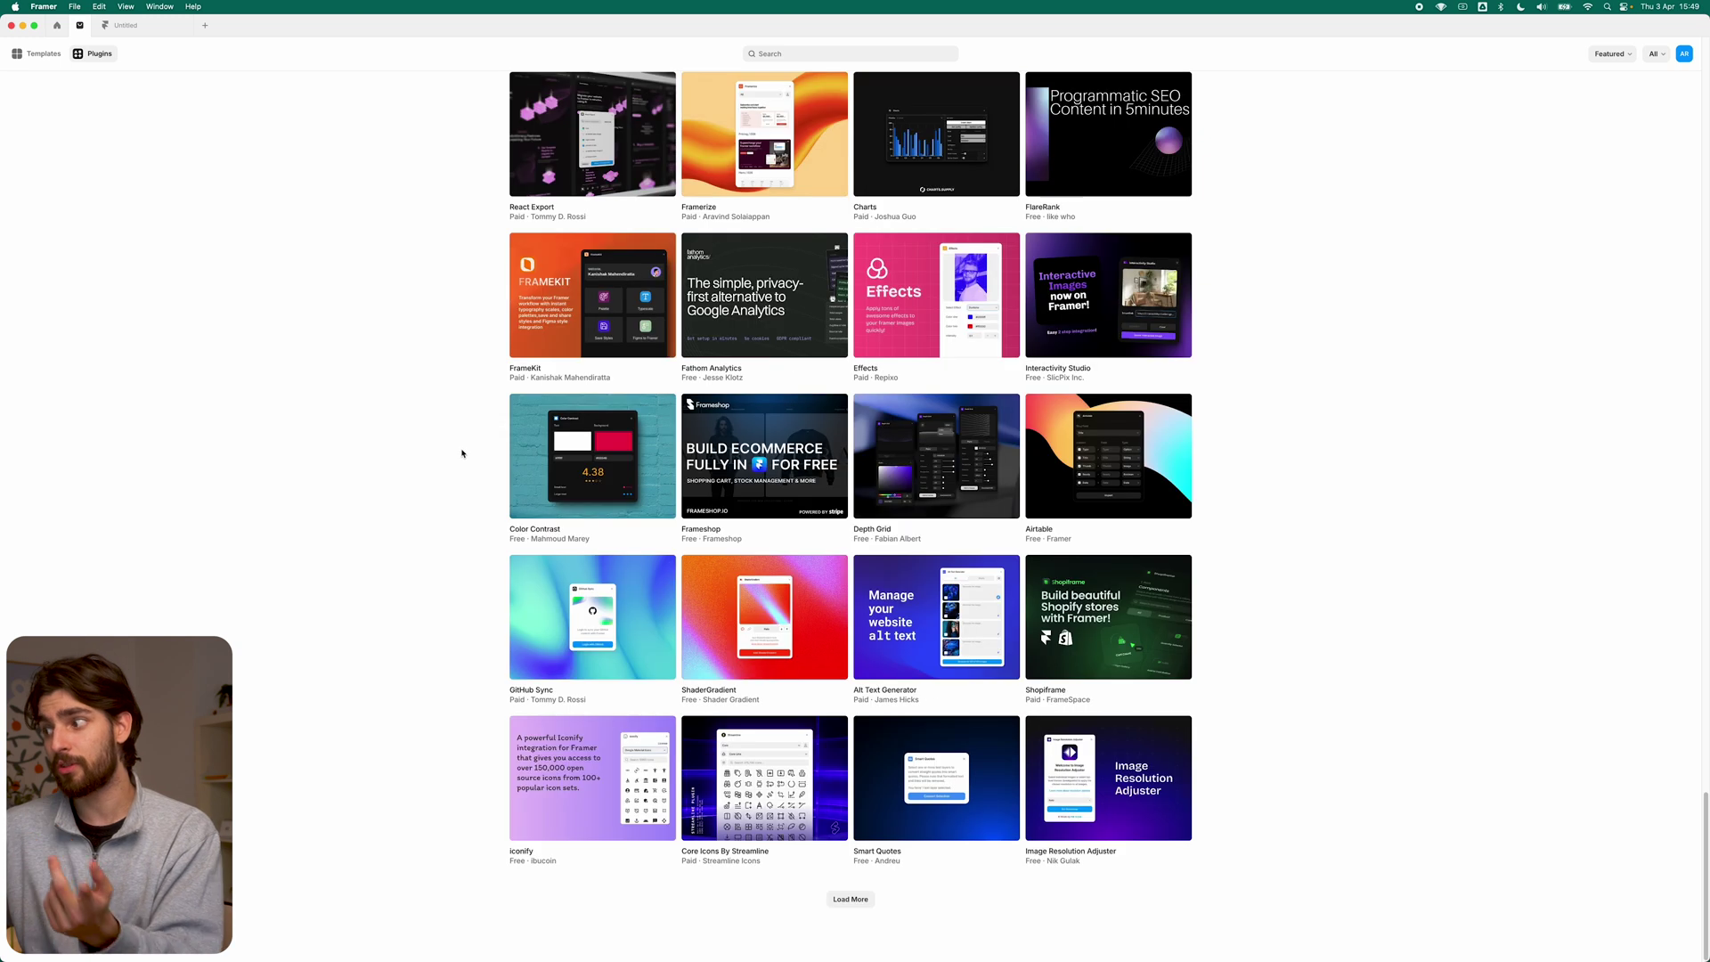
{"action": "scroll", "coordinate": [412, 626], "scroll_direction": "down", "scroll_amount": 10}
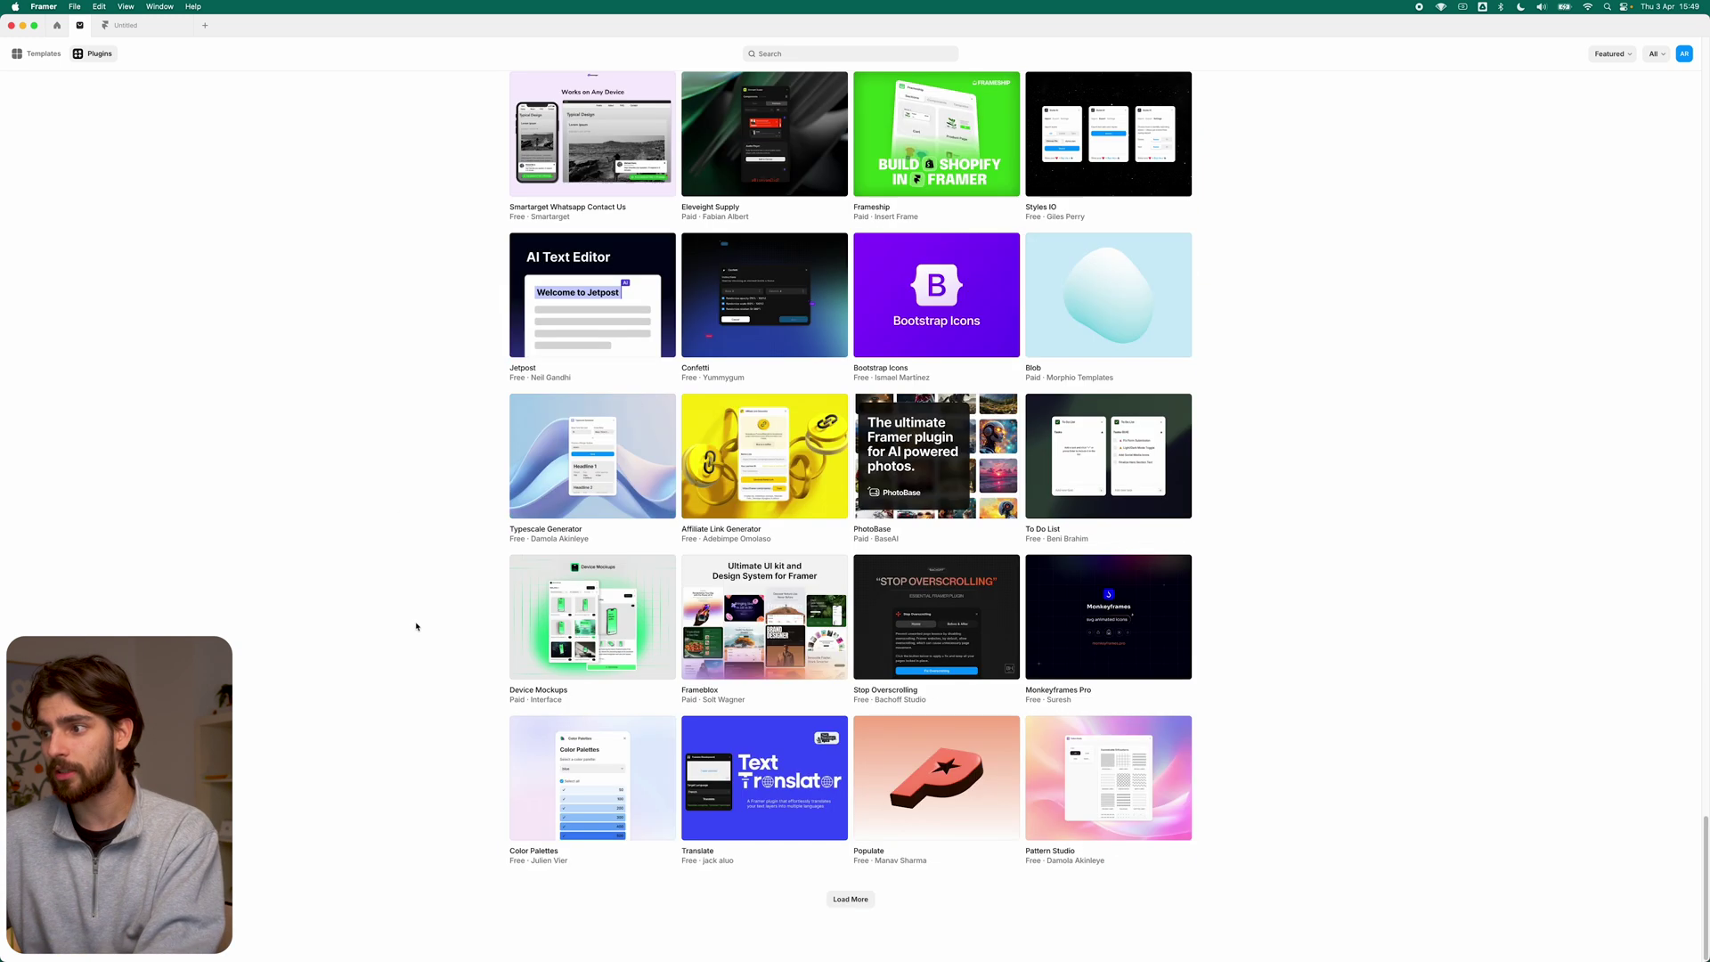
{"action": "scroll", "coordinate": [428, 614], "scroll_direction": "up", "scroll_amount": 20}
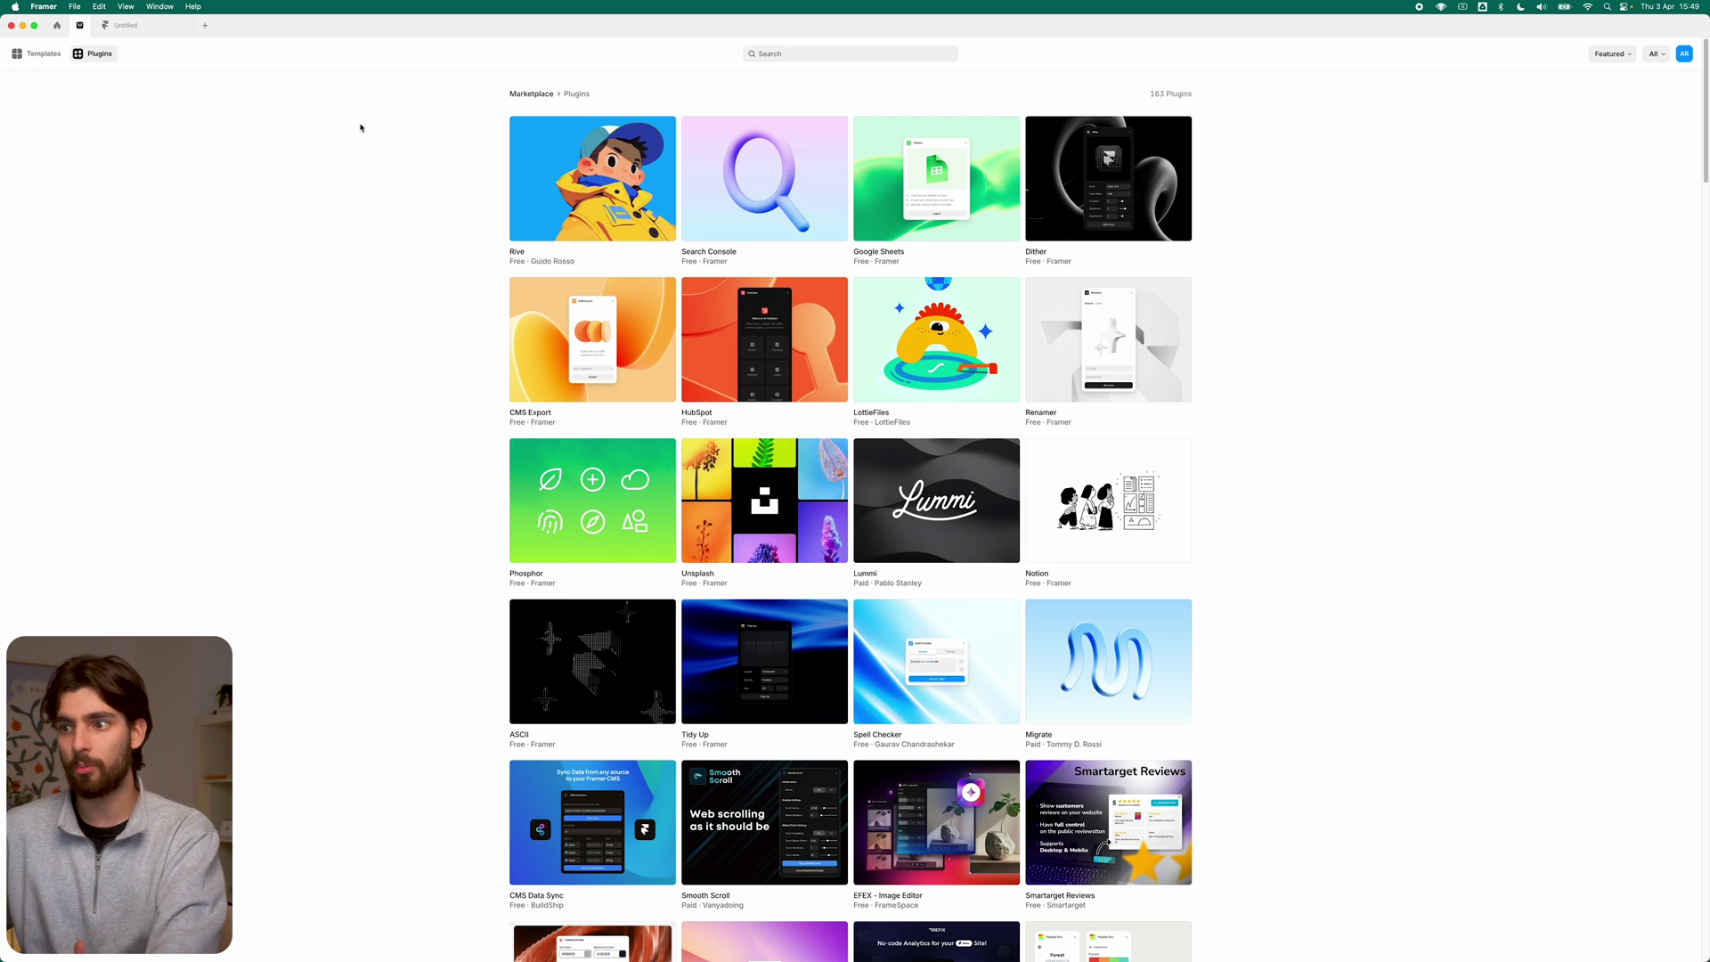
{"action": "scroll", "coordinate": [1264, 555], "scroll_direction": "down", "scroll_amount": 3}
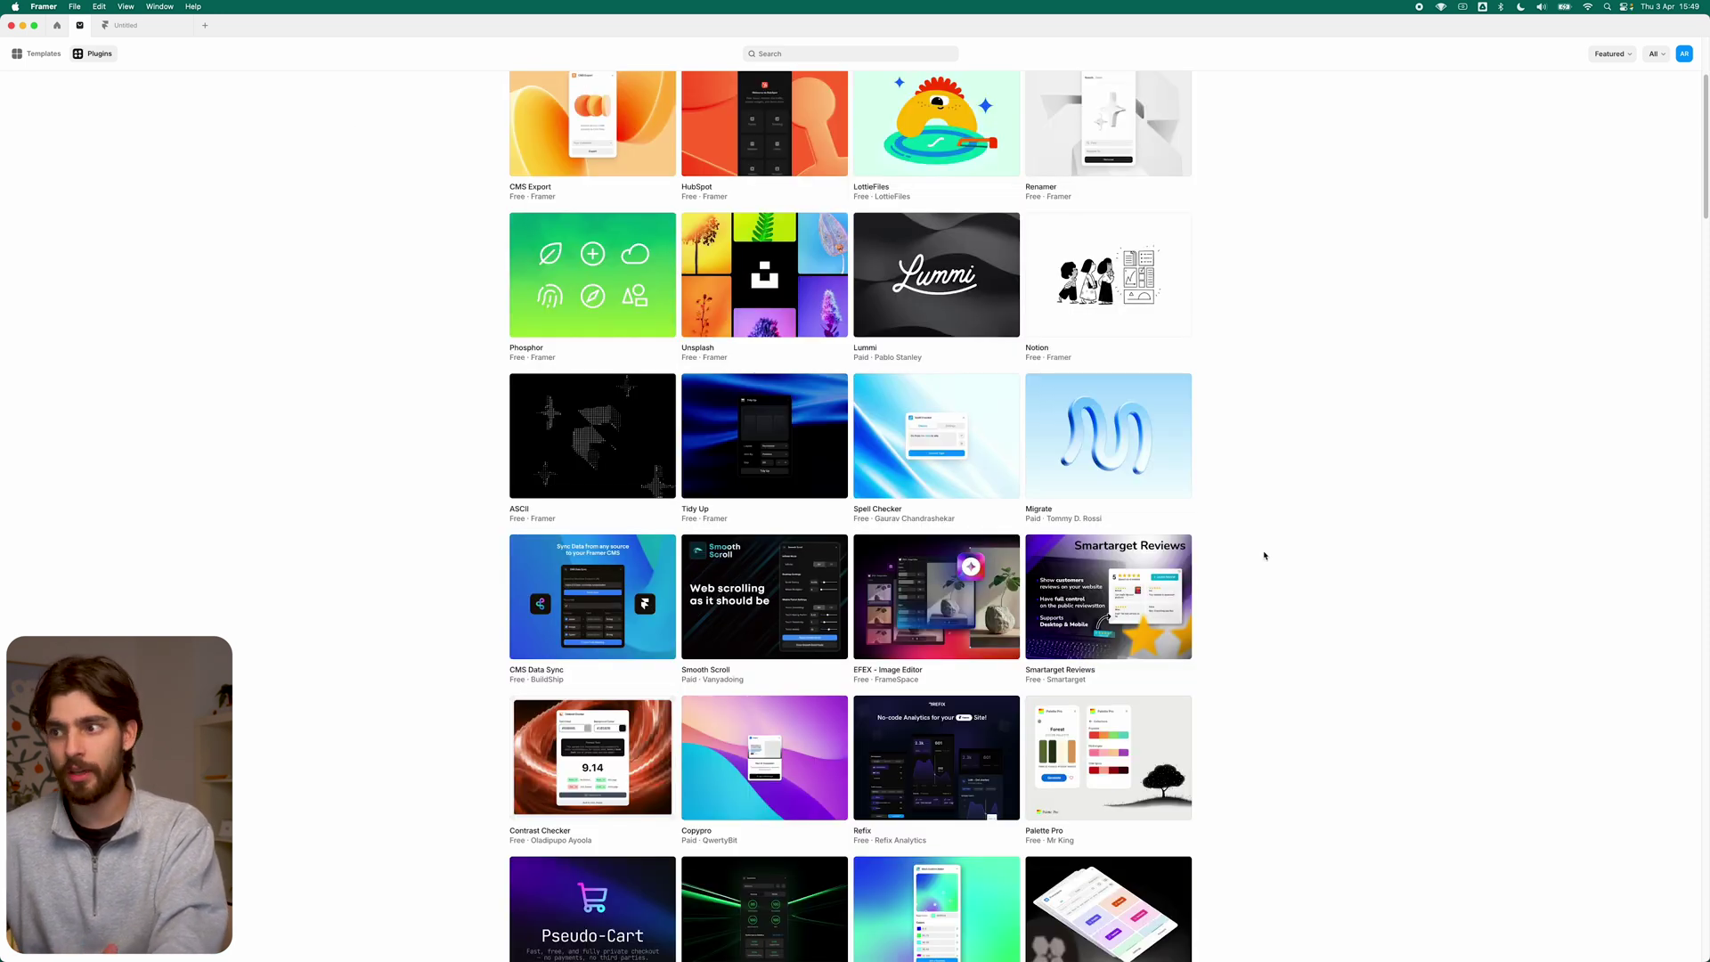
{"action": "scroll", "coordinate": [294, 409], "scroll_direction": "up", "scroll_amount": 3}
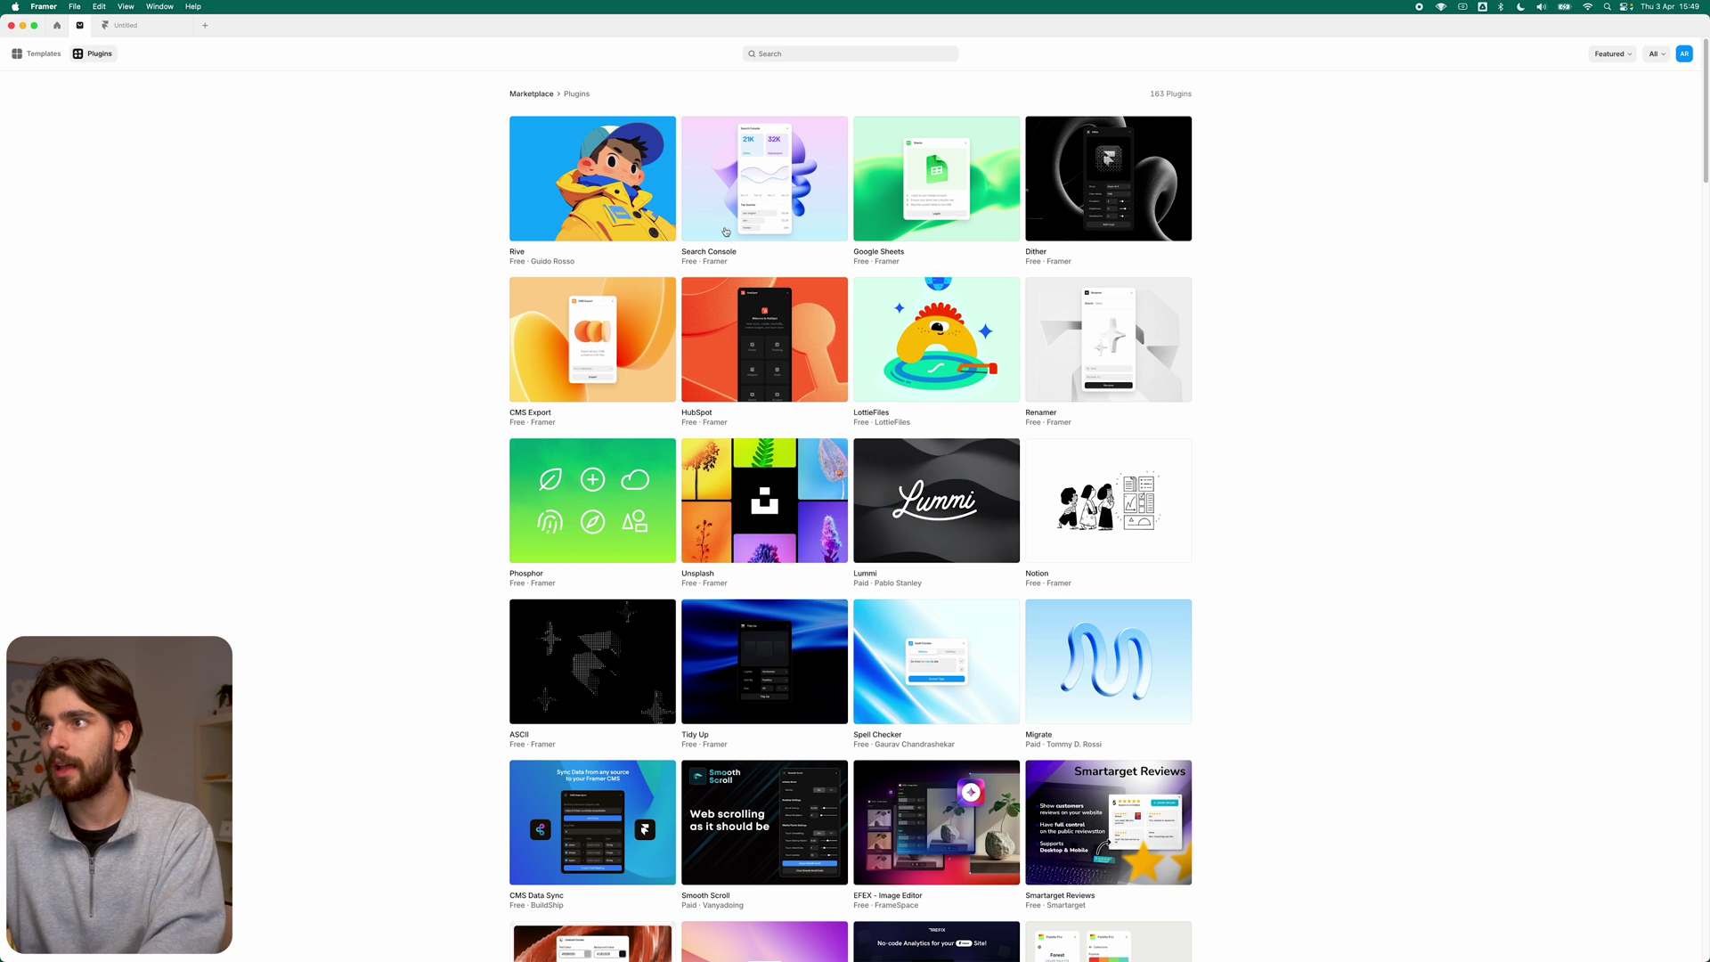
{"action": "left_click", "coordinate": [744, 203]}
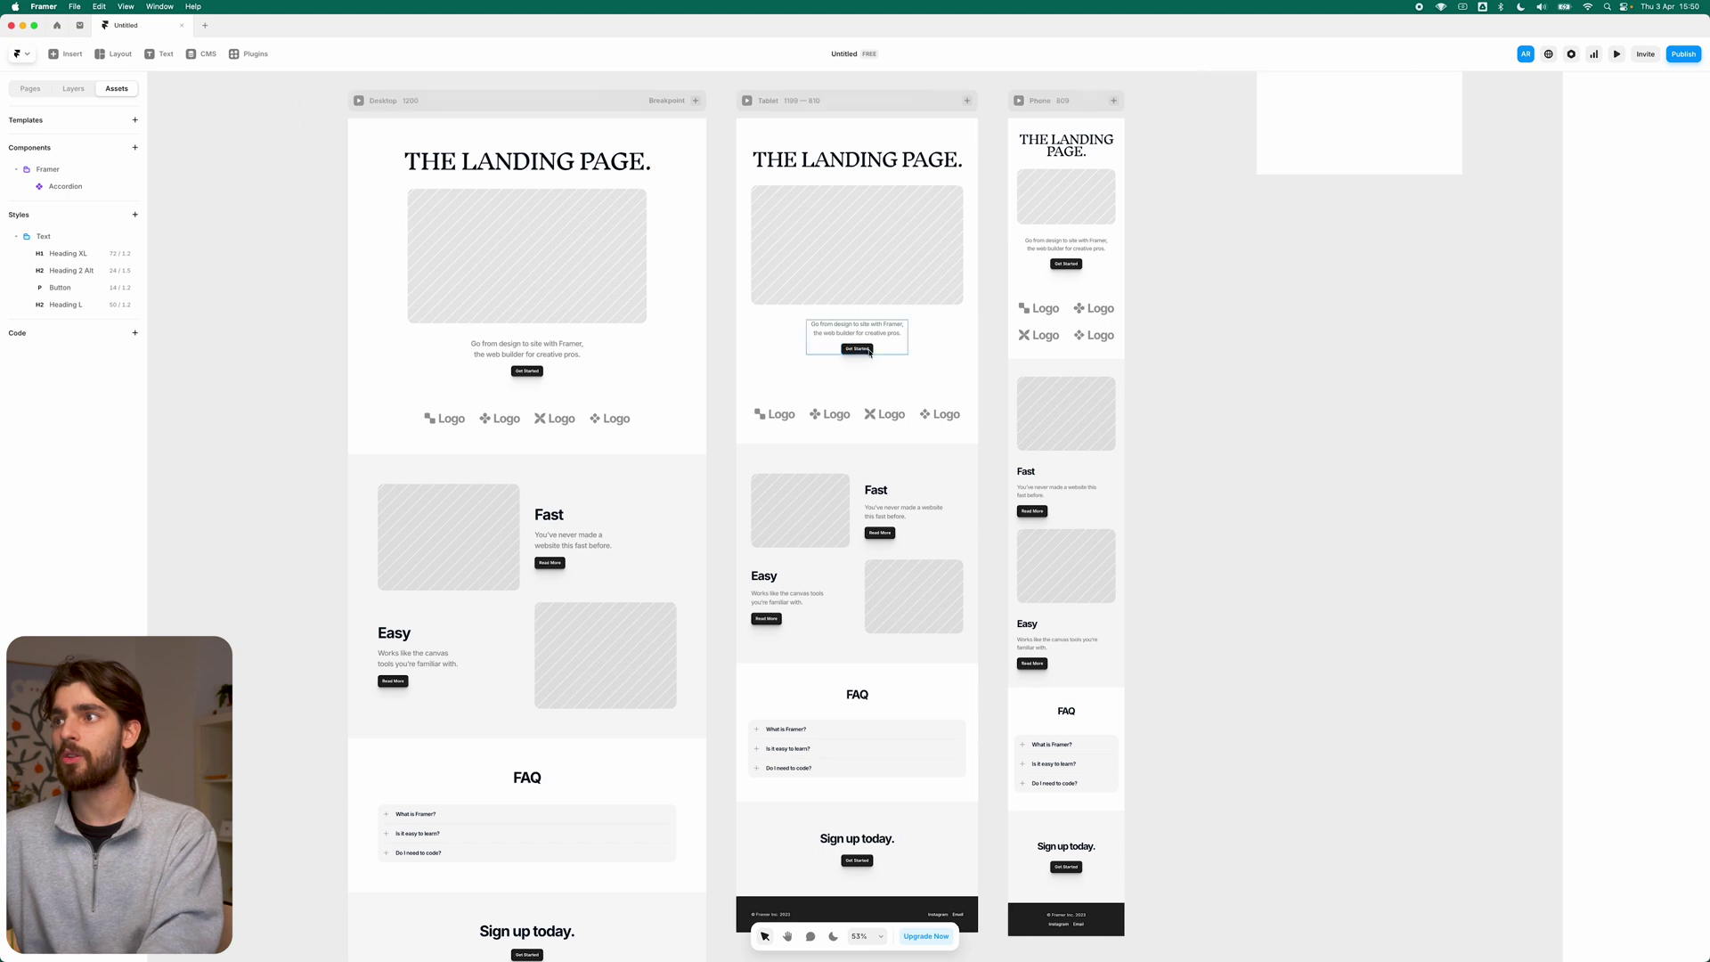
Step: Select the 'THE LANDING PAGE.' heading and add a $5/$10/$50 pricing section below the footer
{"action": "left_click", "coordinate": [620, 118]}
{"action": "left_click", "coordinate": [527, 176]}
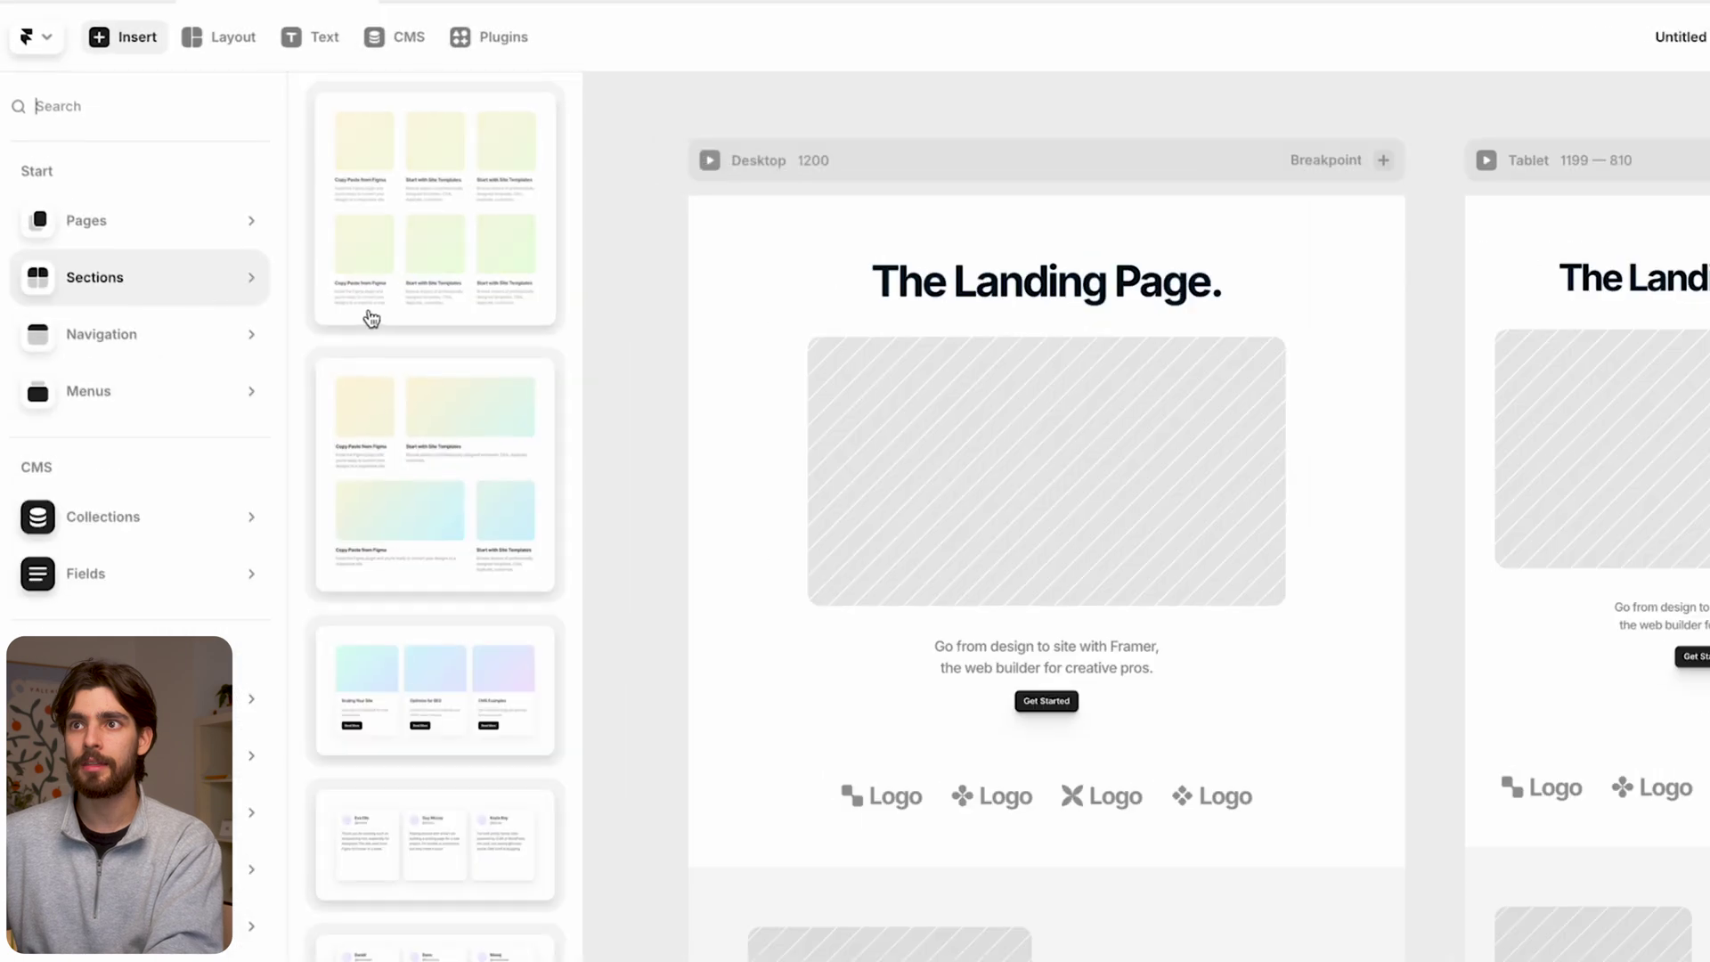
{"action": "scroll", "coordinate": [393, 274], "scroll_direction": "down", "scroll_amount": 2}
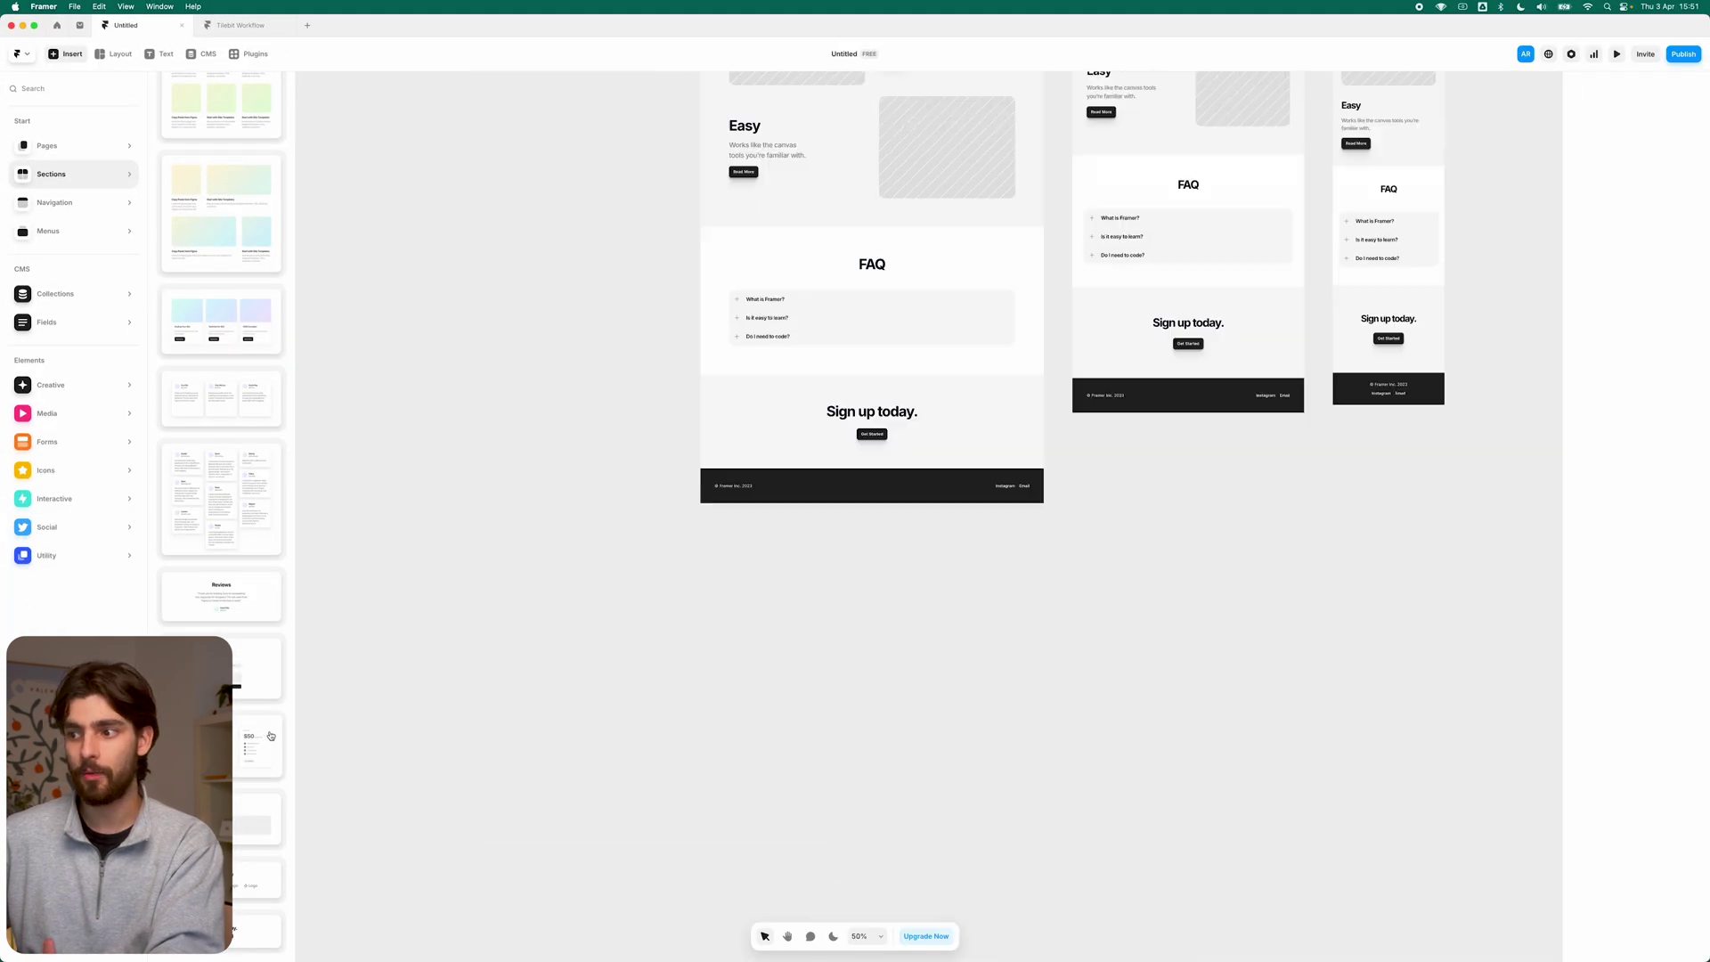
{"action": "left_click_drag", "start_coordinate": [259, 740], "coordinate": [770, 405]}
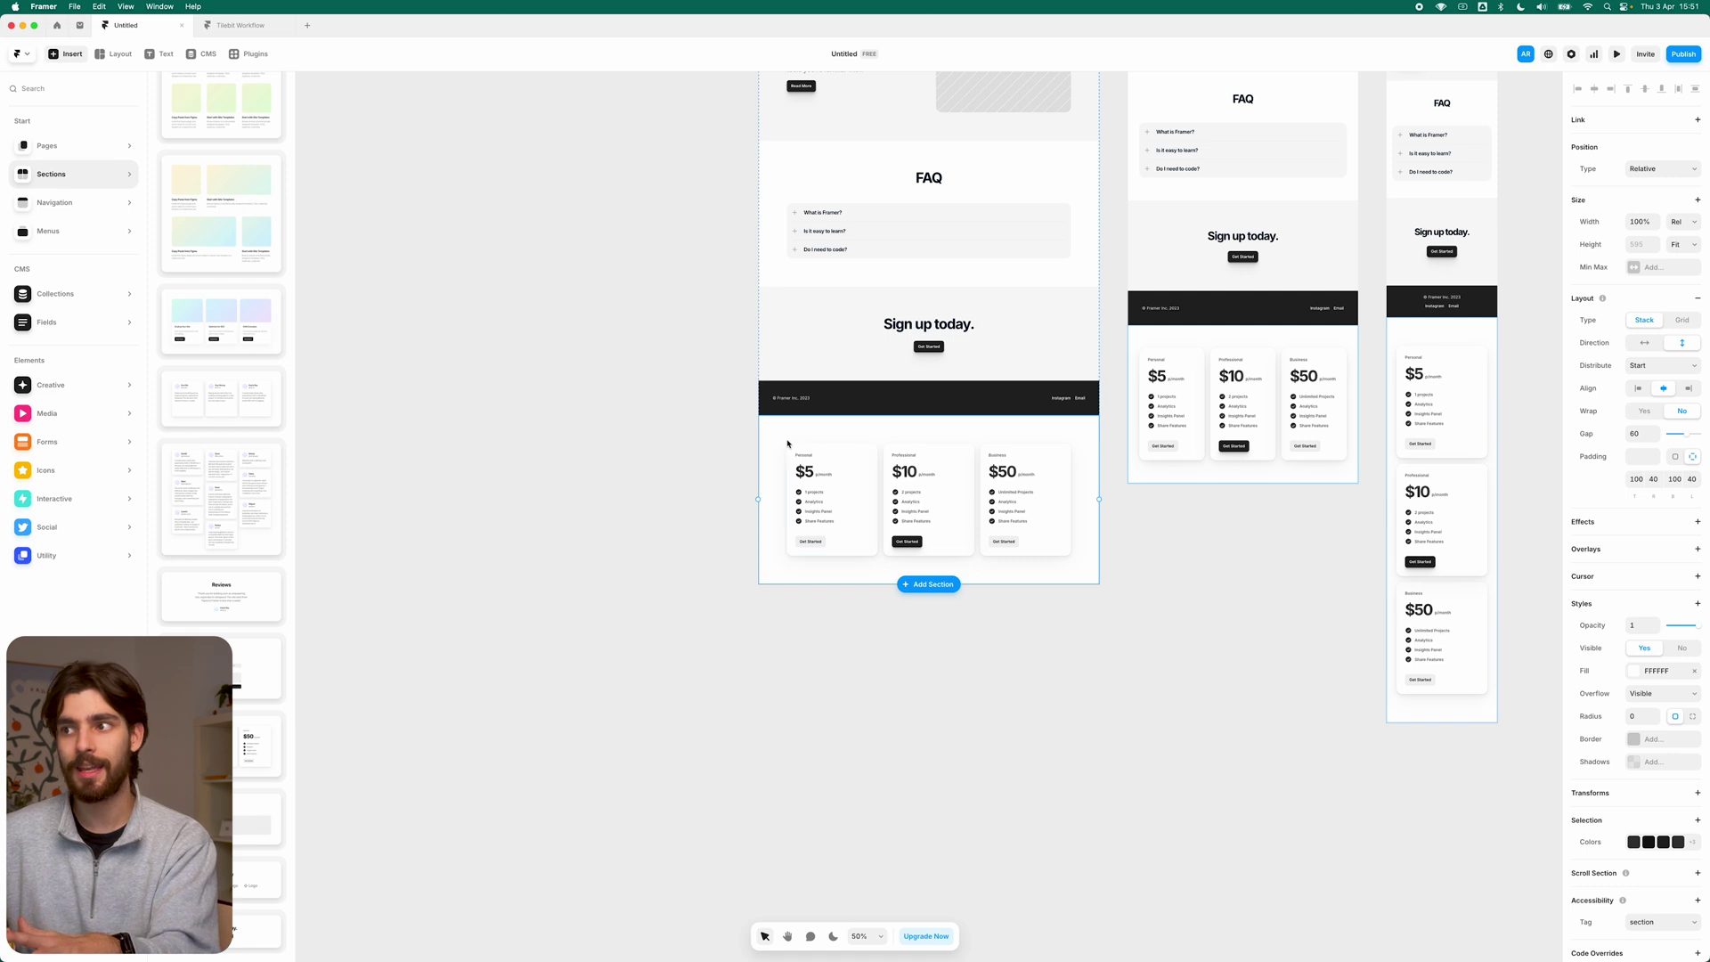
{"action": "scroll", "coordinate": [1031, 457], "scroll_direction": "up", "scroll_amount": 8}
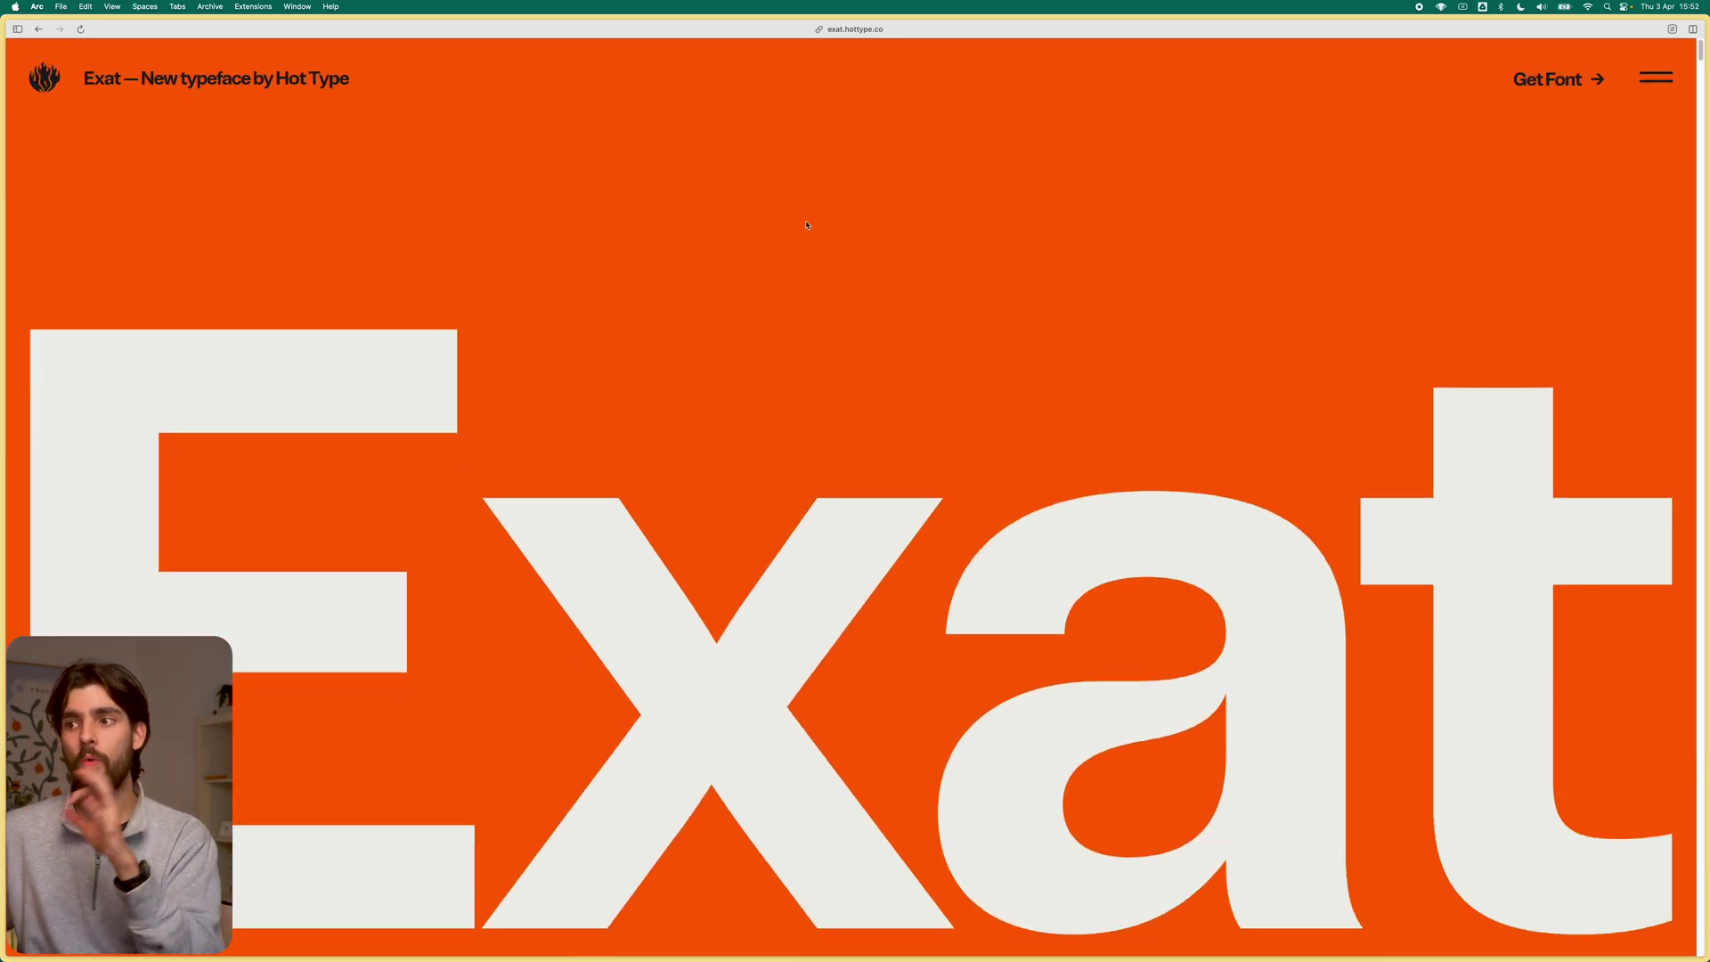
Step: Scroll through the Exat type specimen site in Arc
{"action": "scroll", "coordinate": [807, 224], "scroll_direction": "down", "scroll_amount": 8}
{"action": "scroll", "coordinate": [871, 490], "scroll_direction": "down", "scroll_amount": 15}
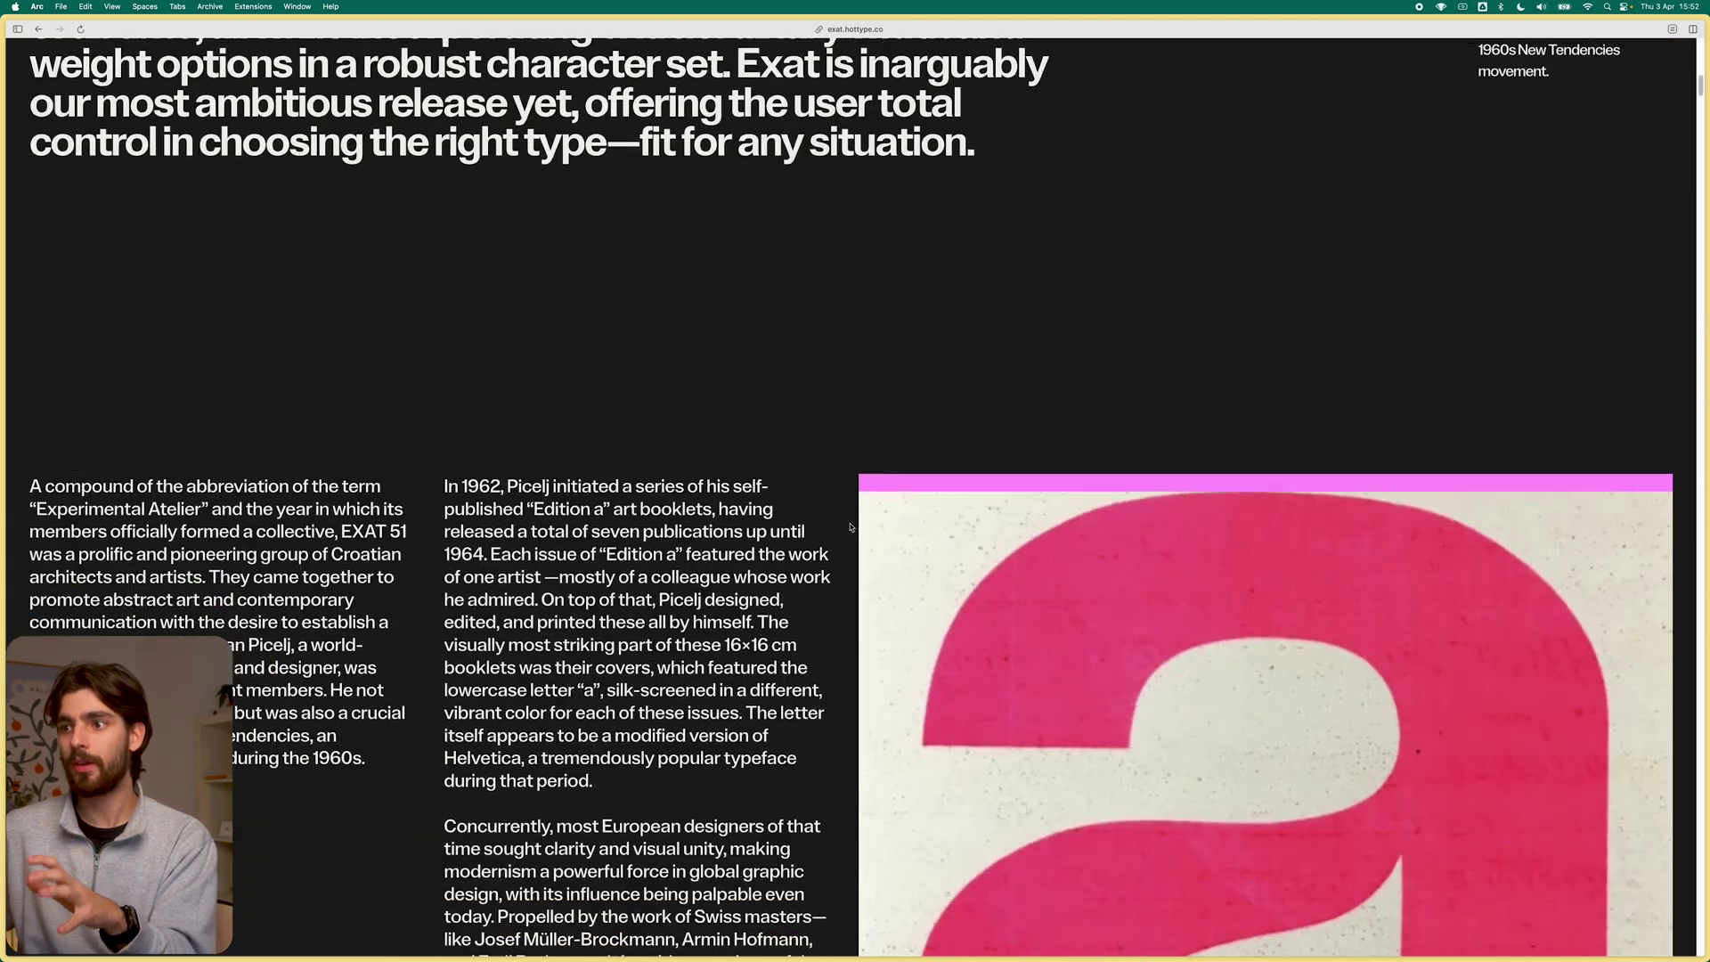
{"action": "scroll", "coordinate": [463, 458], "scroll_direction": "down", "scroll_amount": 20}
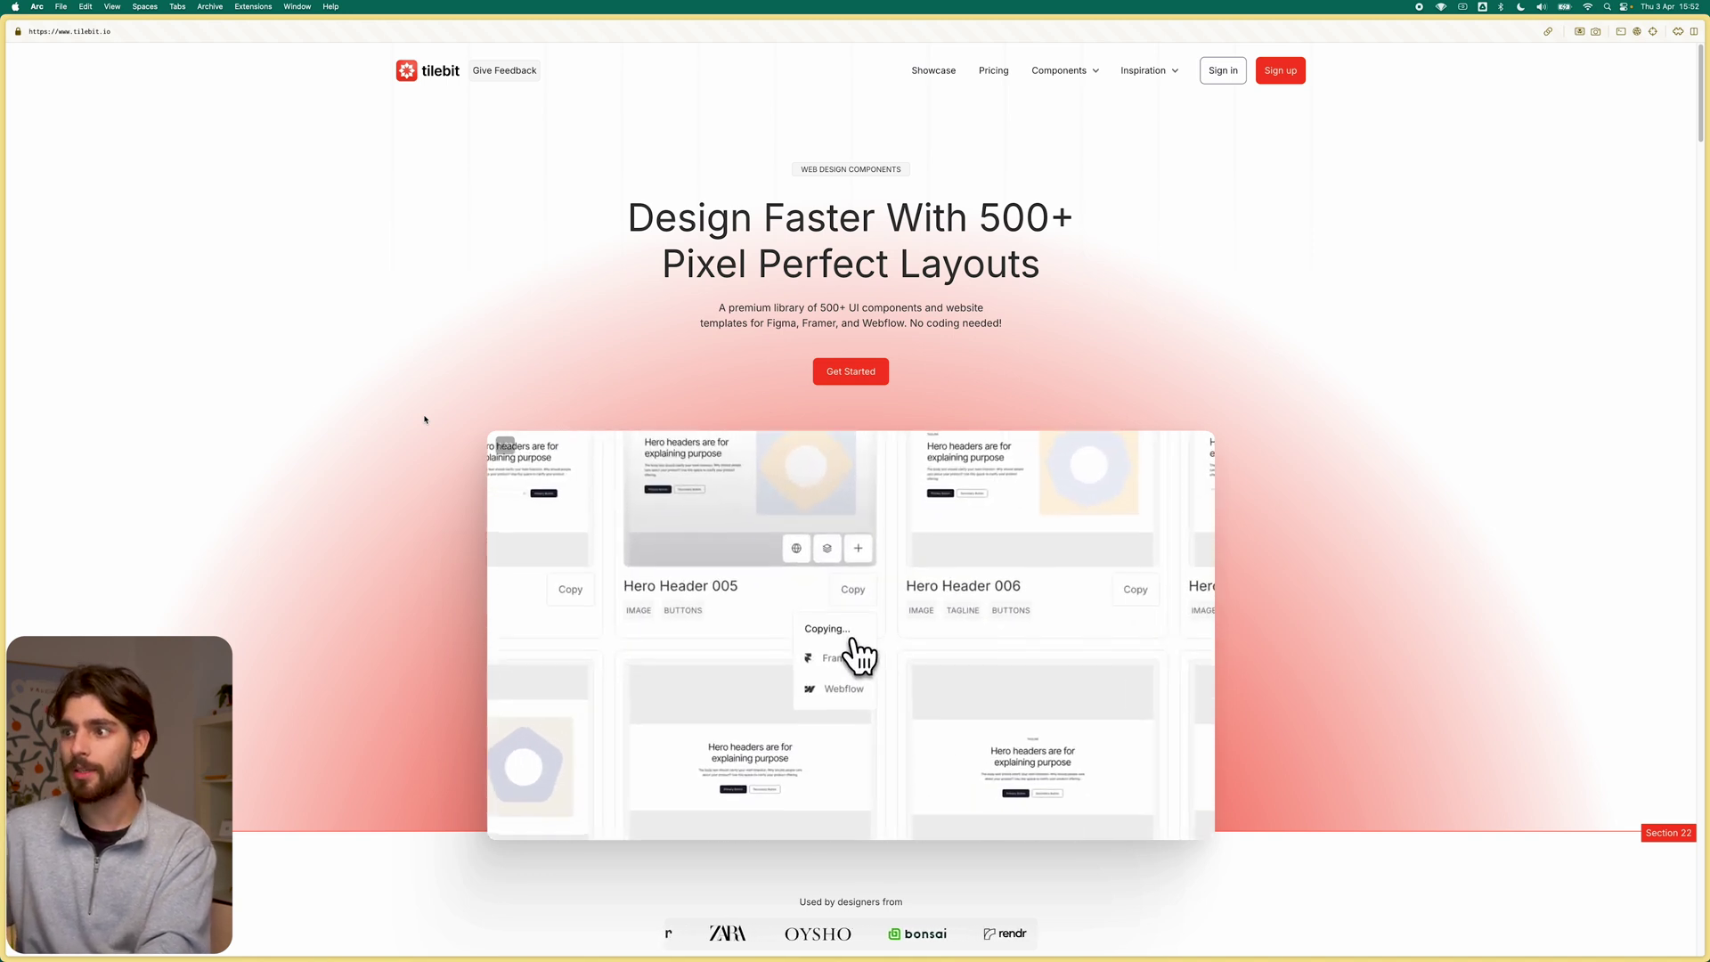
Step: Scroll the Tilebit library down to Pricing and switch back to the Framer editor
{"action": "scroll", "coordinate": [422, 461], "scroll_direction": "down", "scroll_amount": 15}
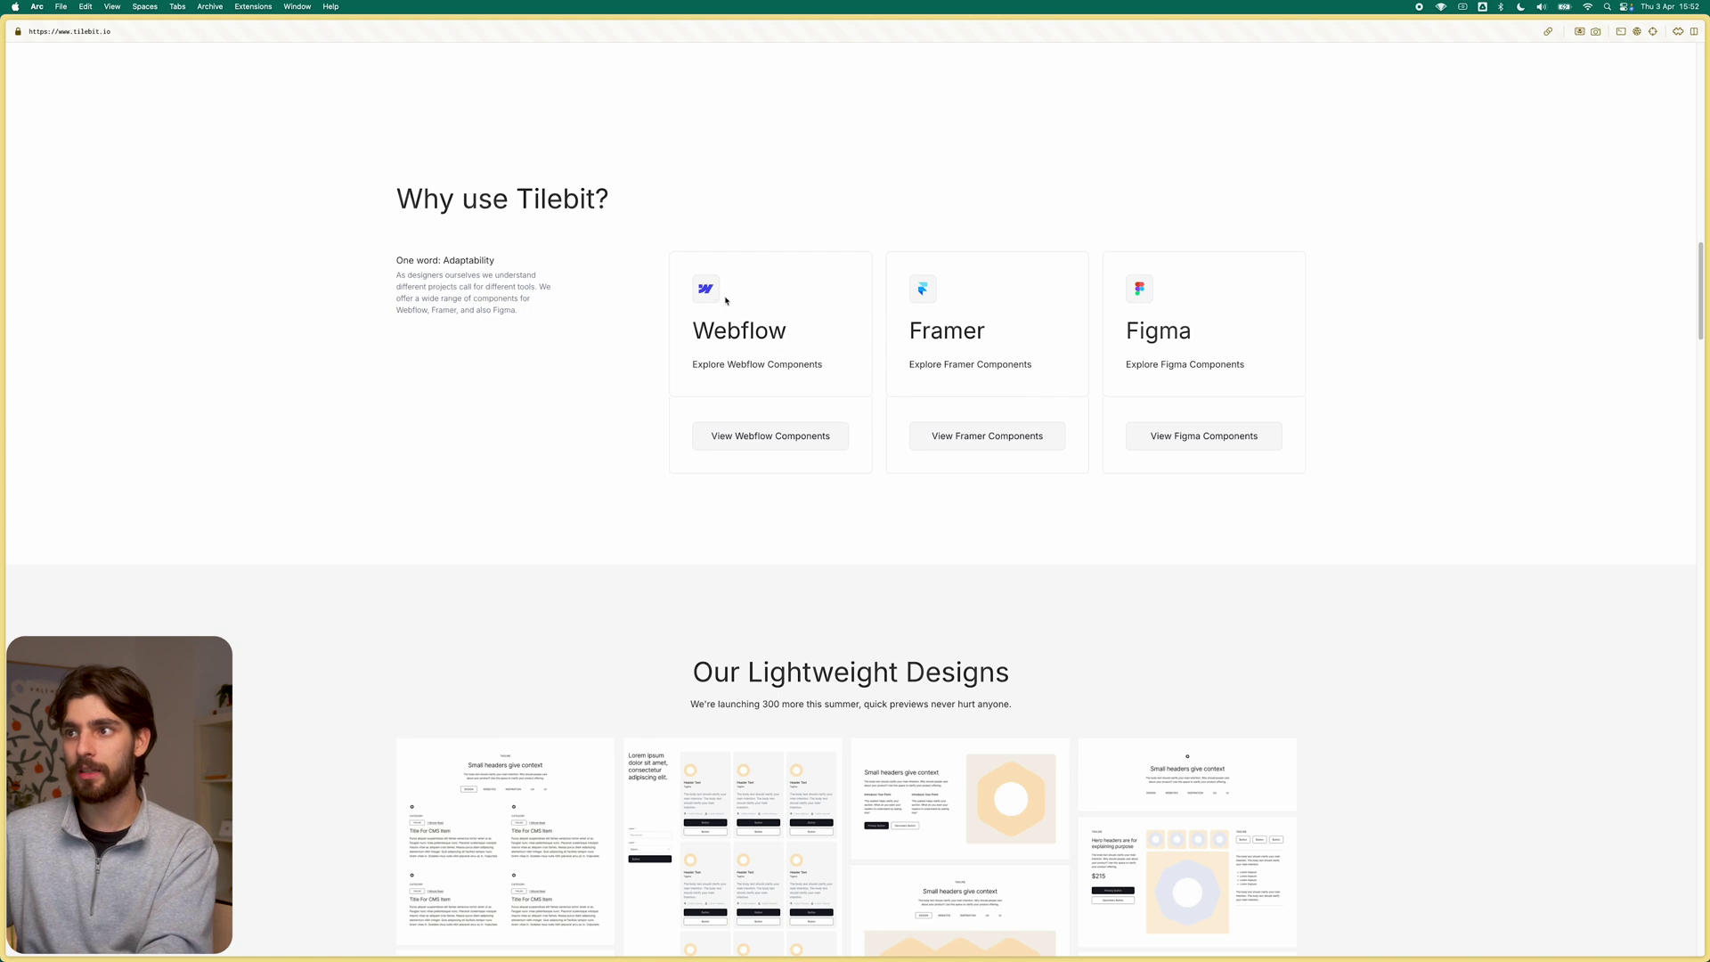
{"action": "scroll", "coordinate": [629, 377], "scroll_direction": "down", "scroll_amount": 15}
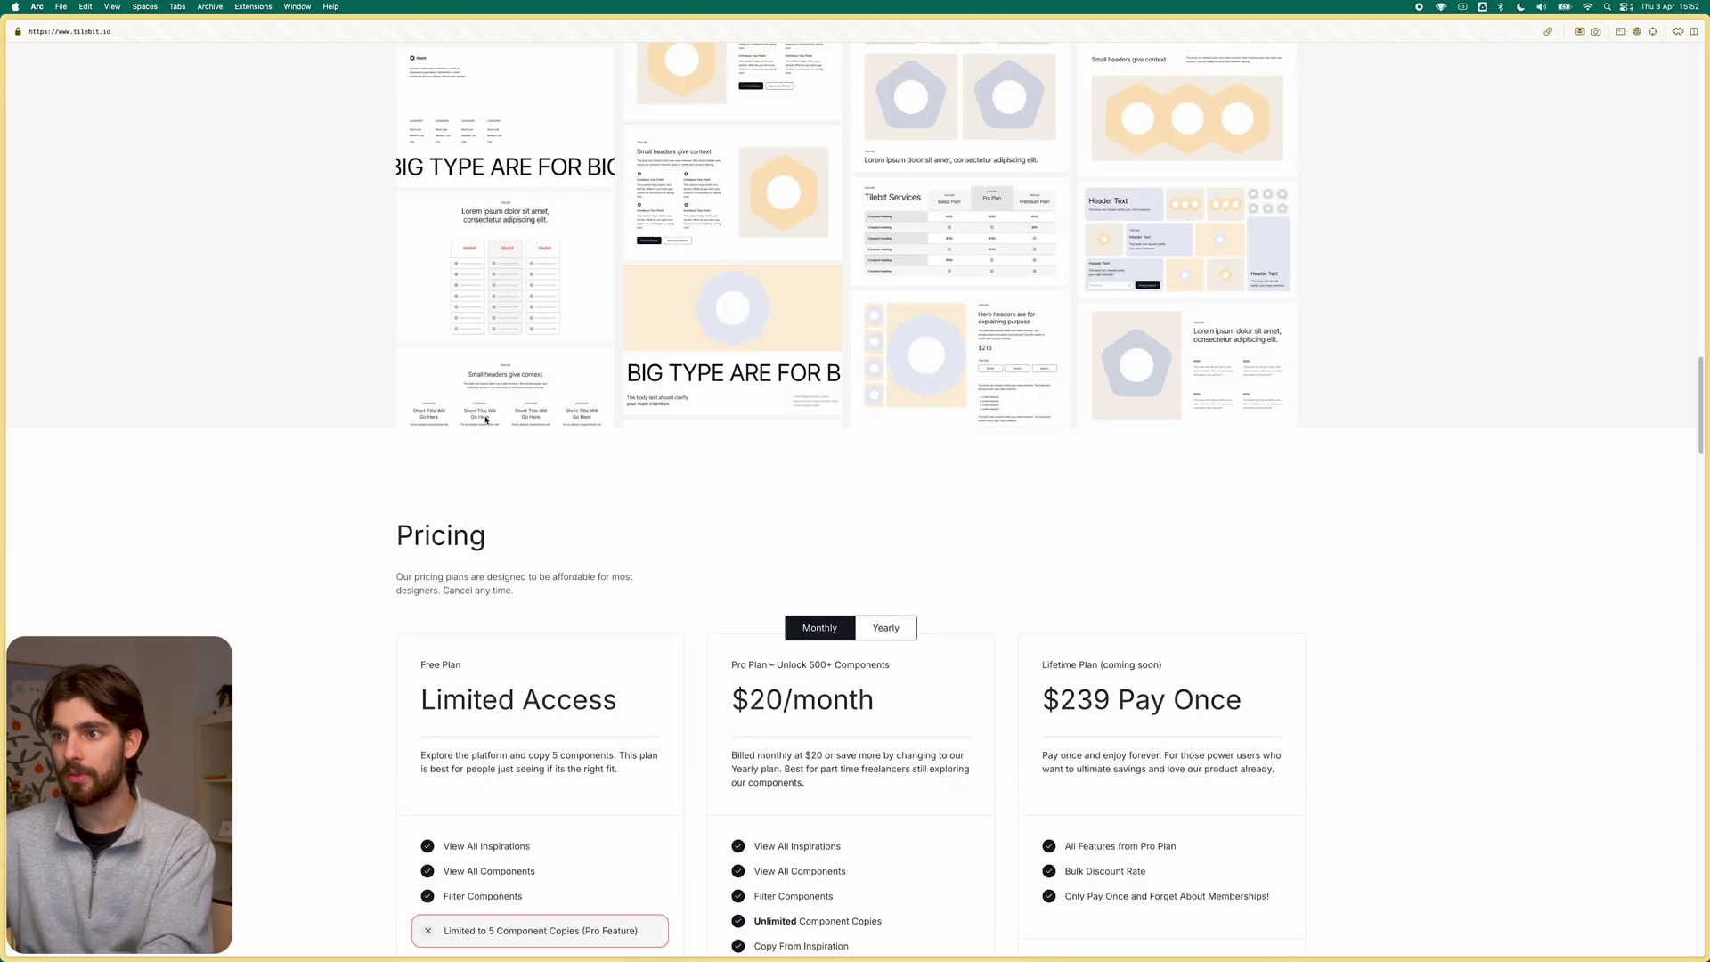
{"action": "key", "text": "super+Tab"}
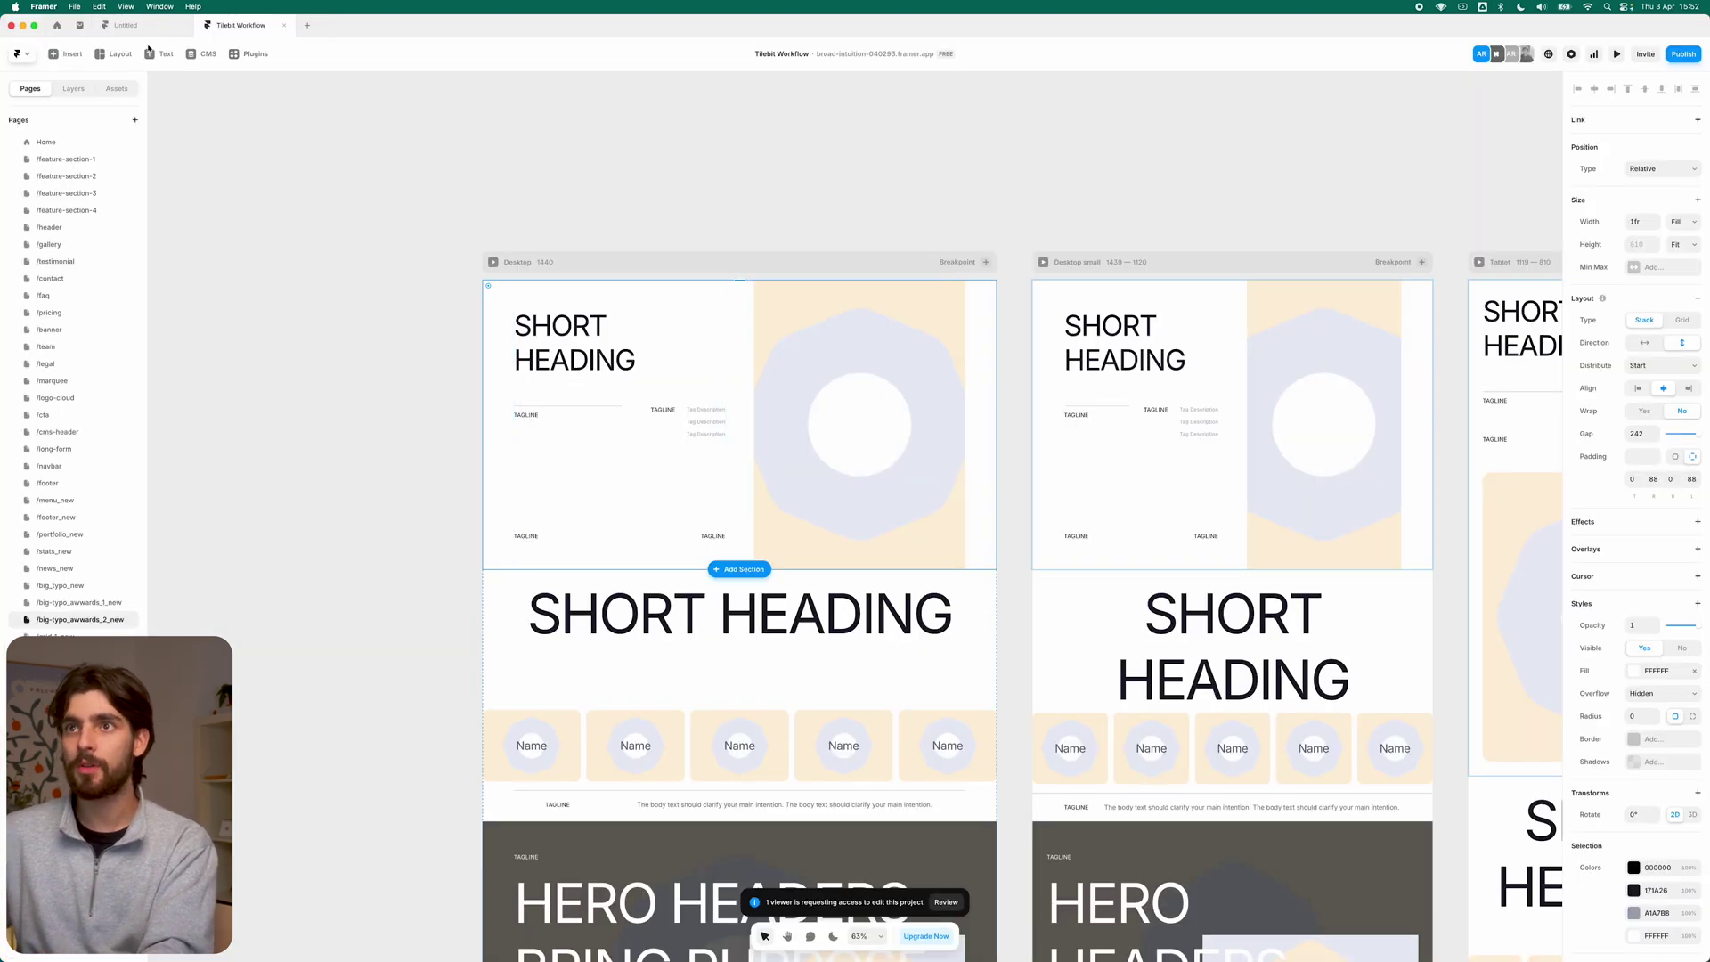
Step: Paste the copied Tilebit hero header into the Untitled landing page's Desktop frame
{"action": "left_click", "coordinate": [132, 26]}
{"action": "left_click", "coordinate": [571, 318]}
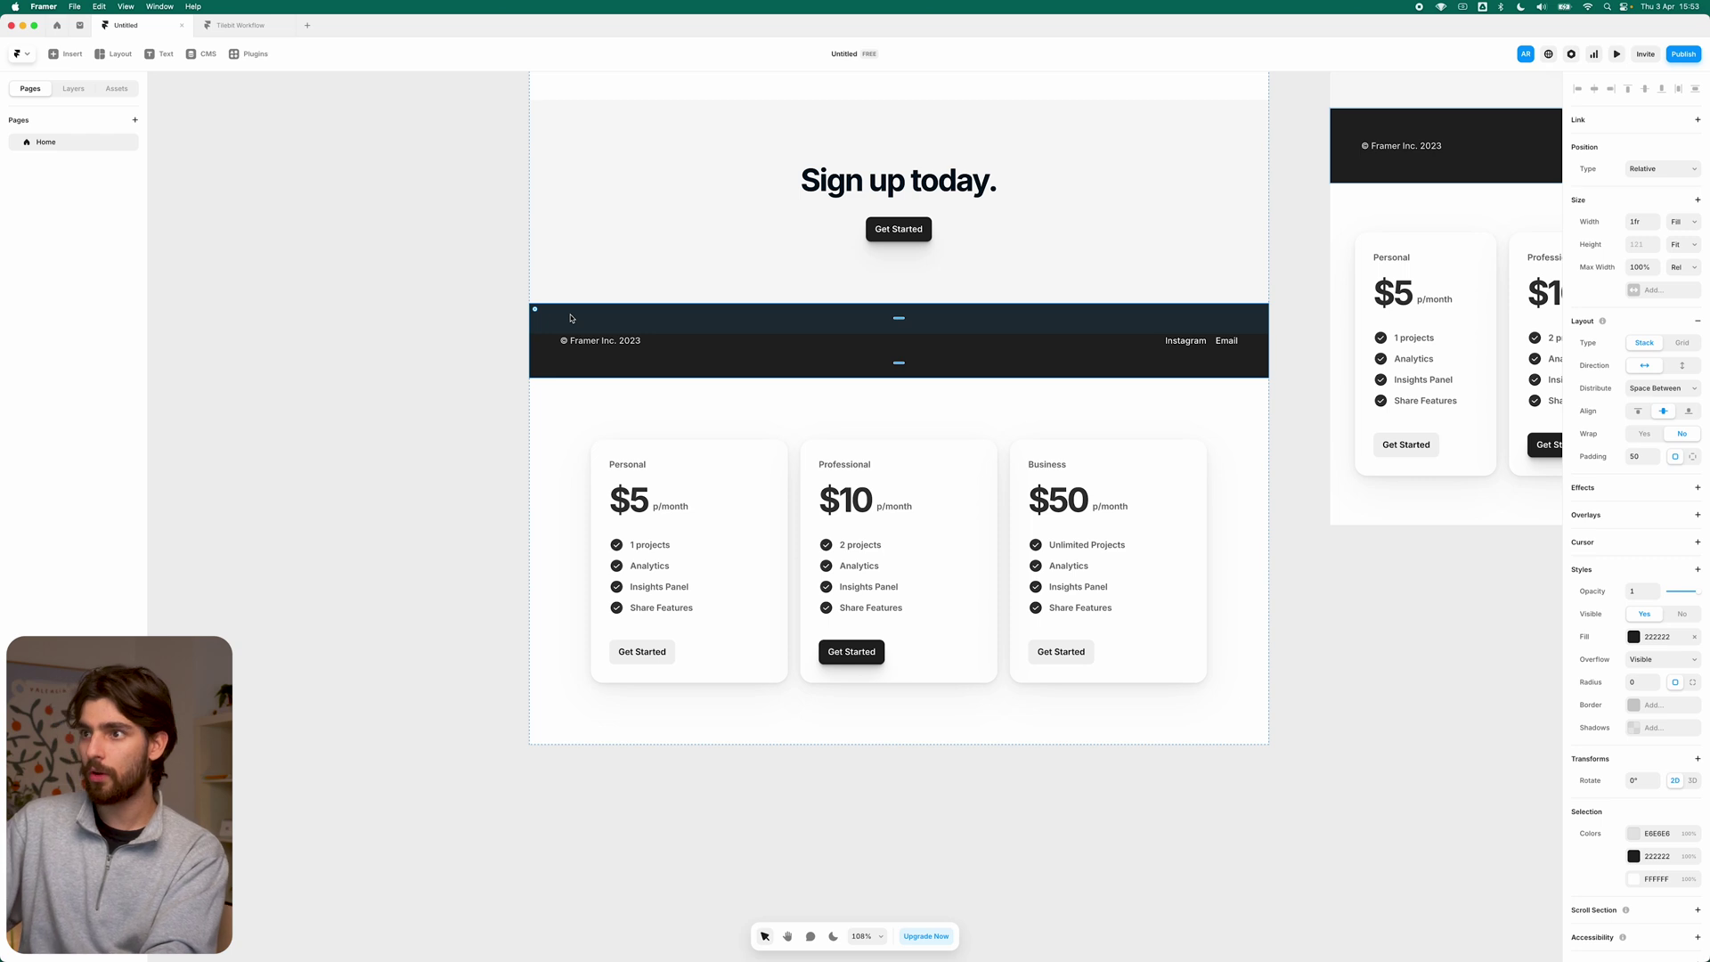
{"action": "key", "text": "Escape"}
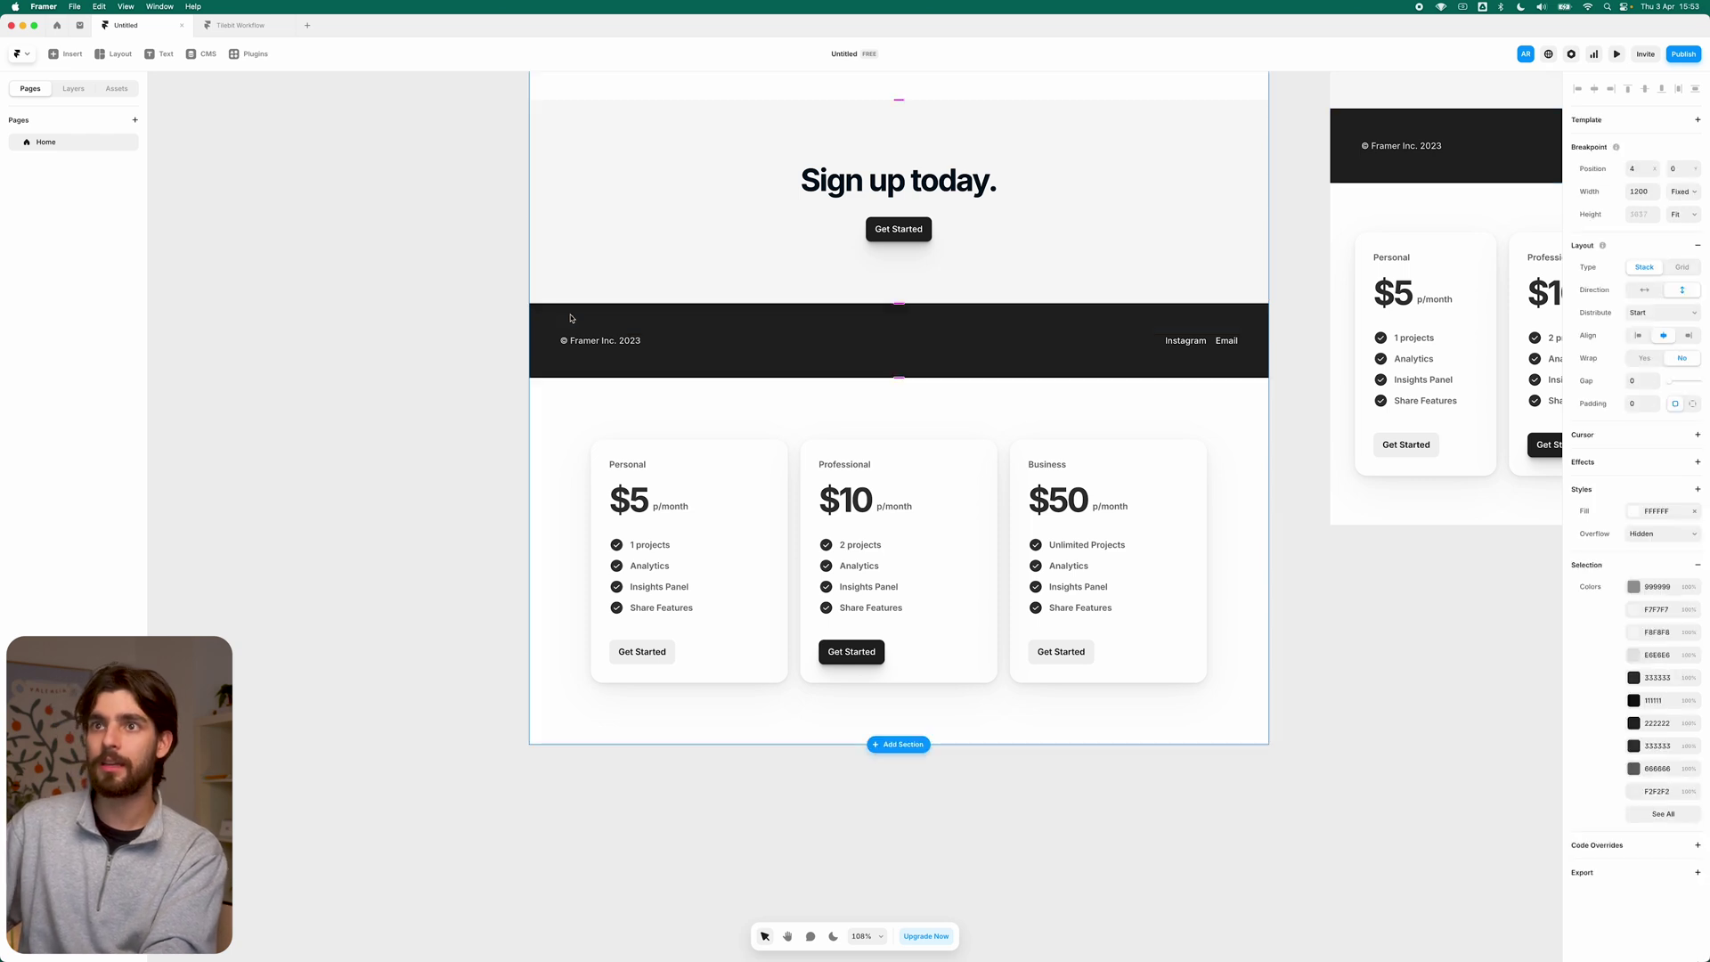
{"action": "left_click", "coordinate": [74, 89]}
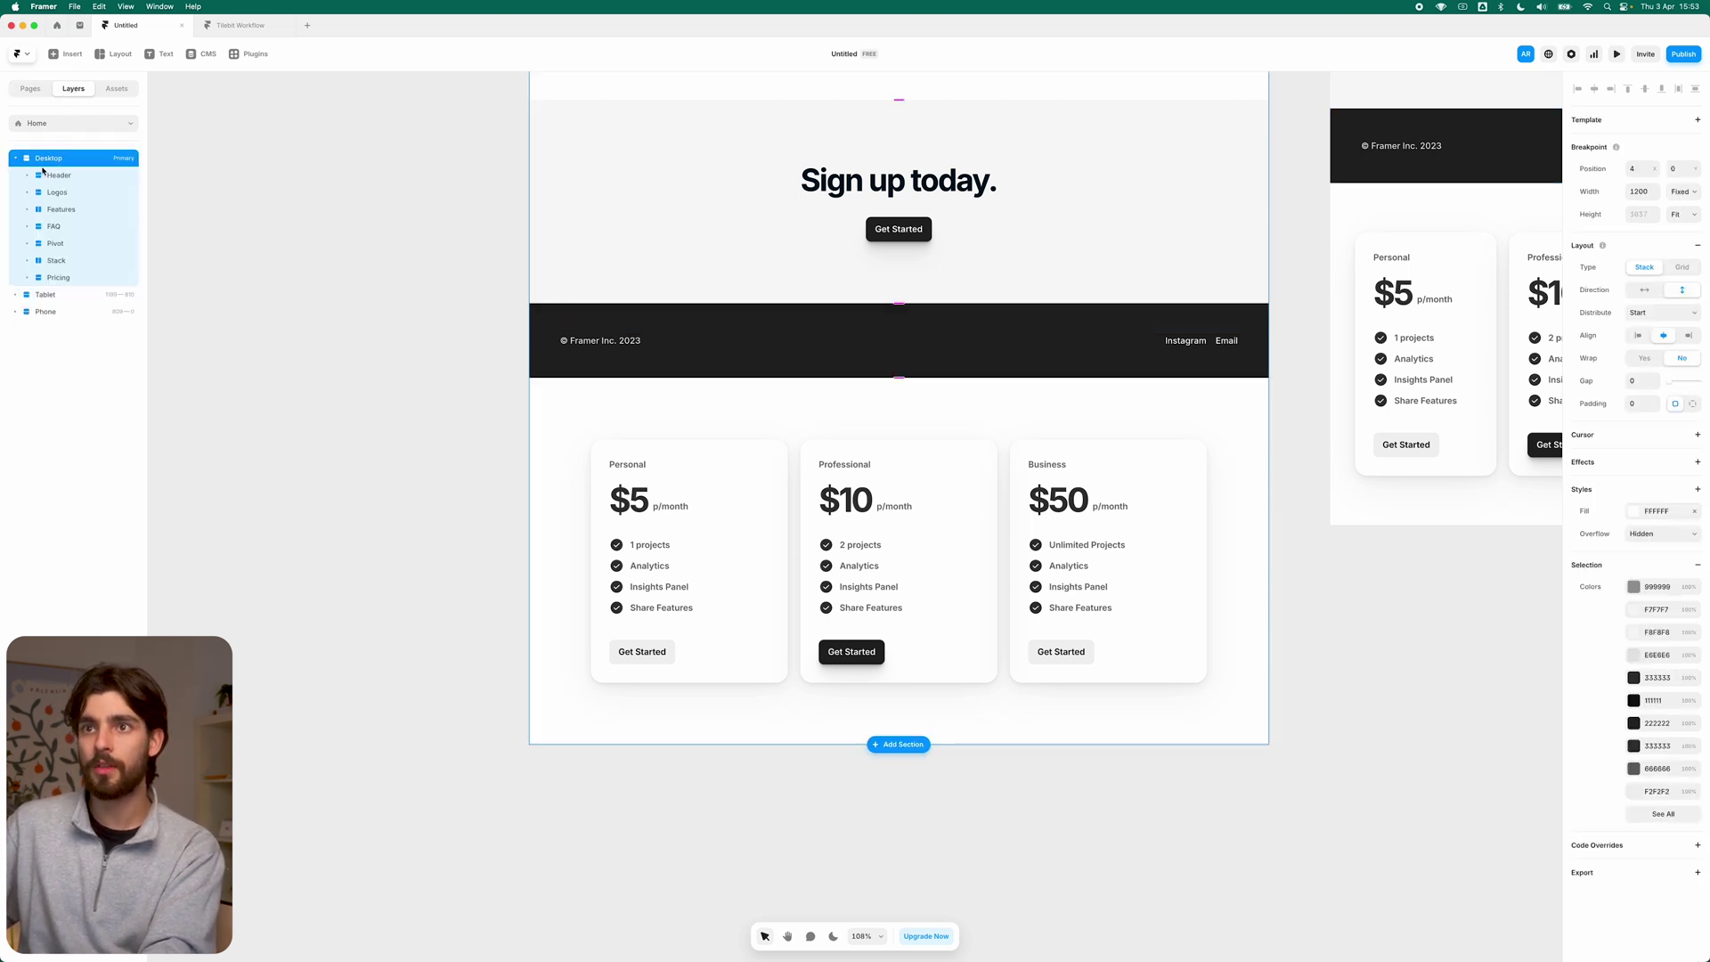
{"action": "key", "text": "cmd+v"}
Step: Preview the landing page and narrow the preview to tablet width
{"action": "scroll", "coordinate": [538, 420], "scroll_direction": "down", "scroll_amount": 5}
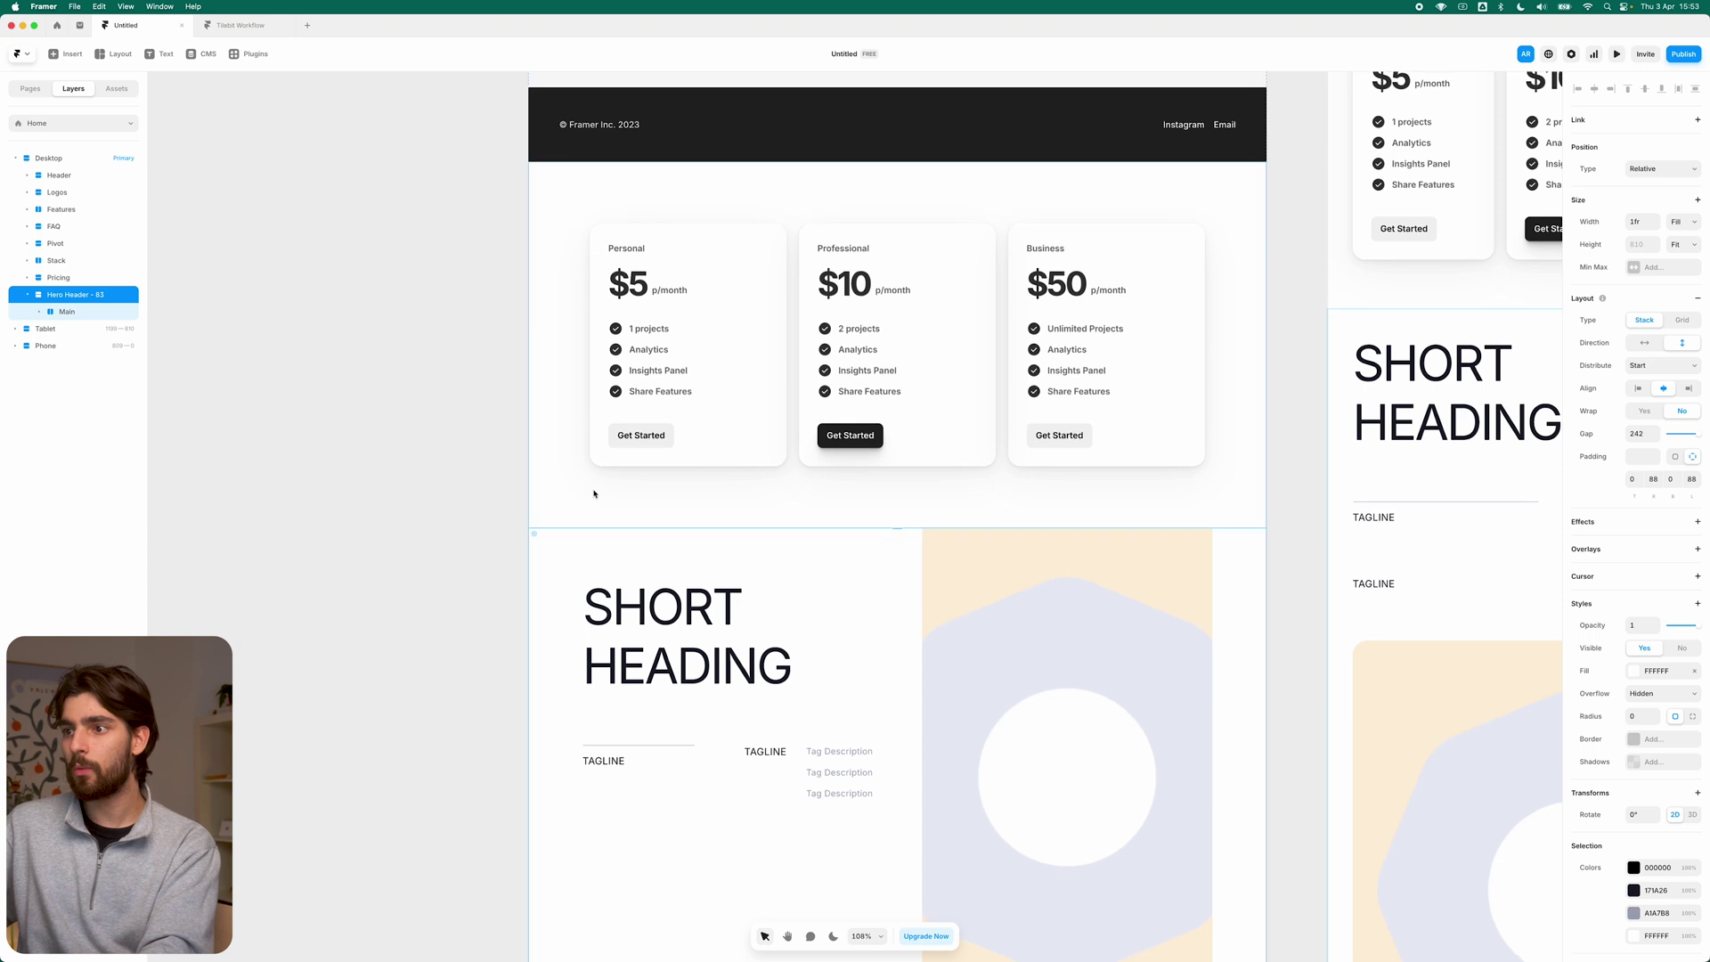
{"action": "scroll", "coordinate": [371, 172], "scroll_direction": "up", "scroll_amount": 20}
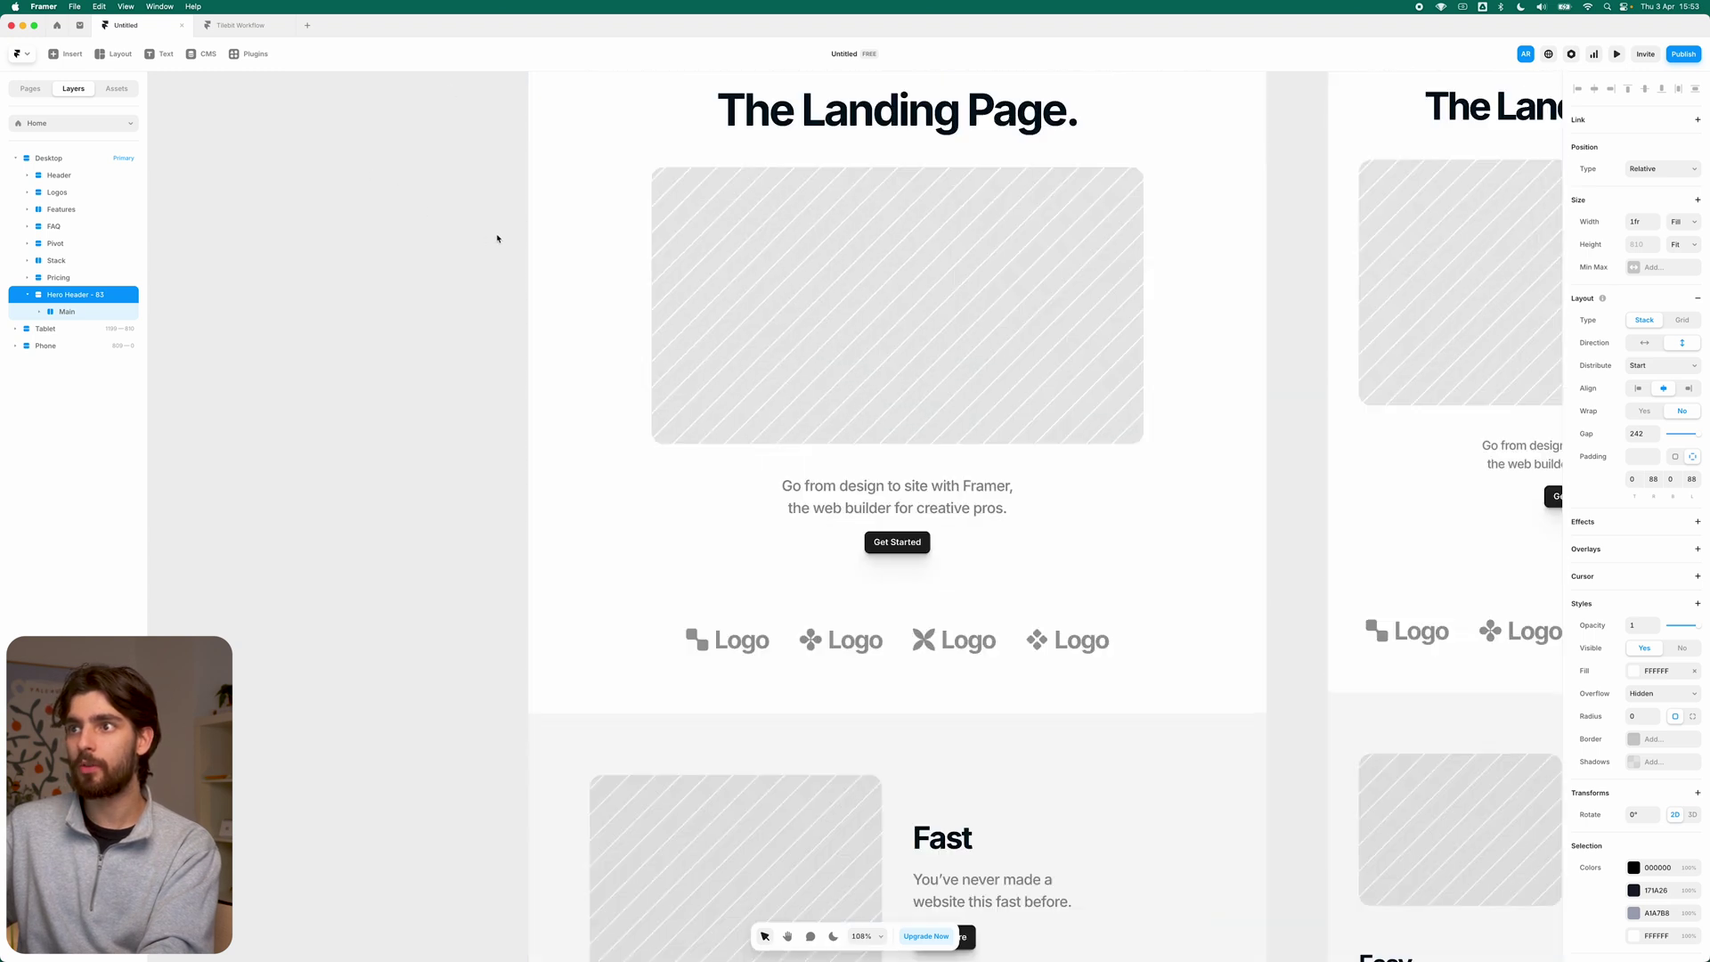
{"action": "scroll", "coordinate": [497, 238], "scroll_direction": "up", "scroll_amount": 4}
{"action": "left_click", "coordinate": [539, 332]}
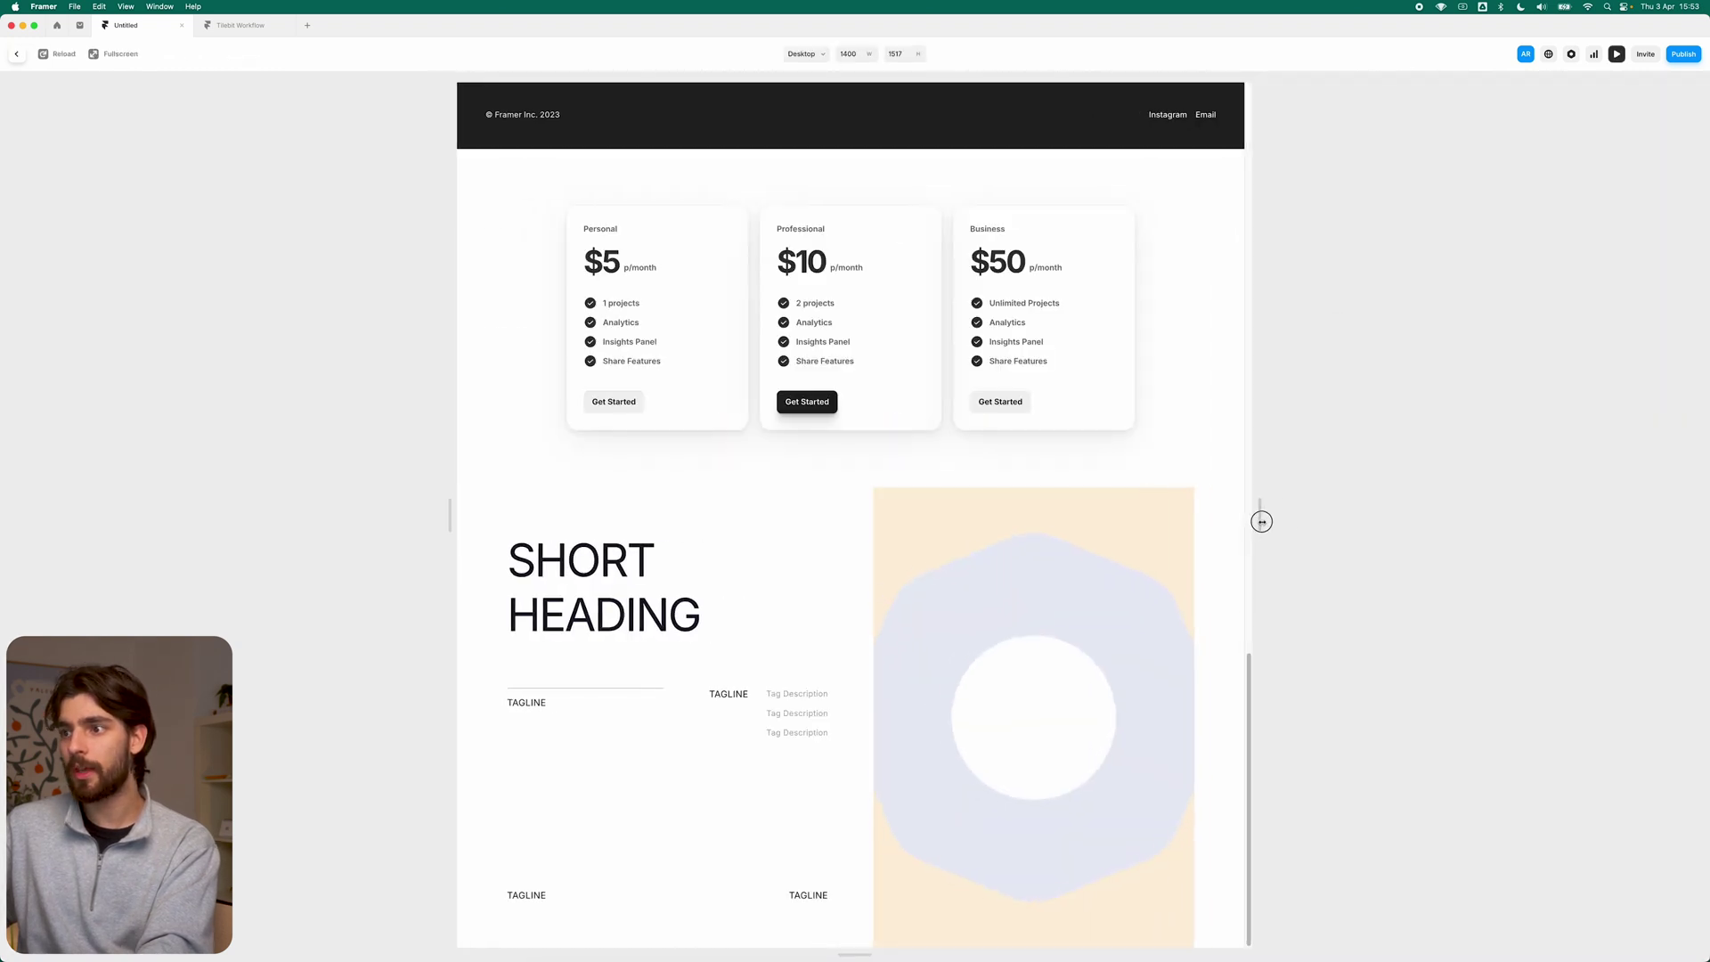
{"action": "left_click_drag", "start_coordinate": [1272, 522], "coordinate": [1102, 551]}
Step: Preview the Tilebit Workflow project's Desktop page, scrolling through it, then close the preview
{"action": "left_click", "coordinate": [240, 25]}
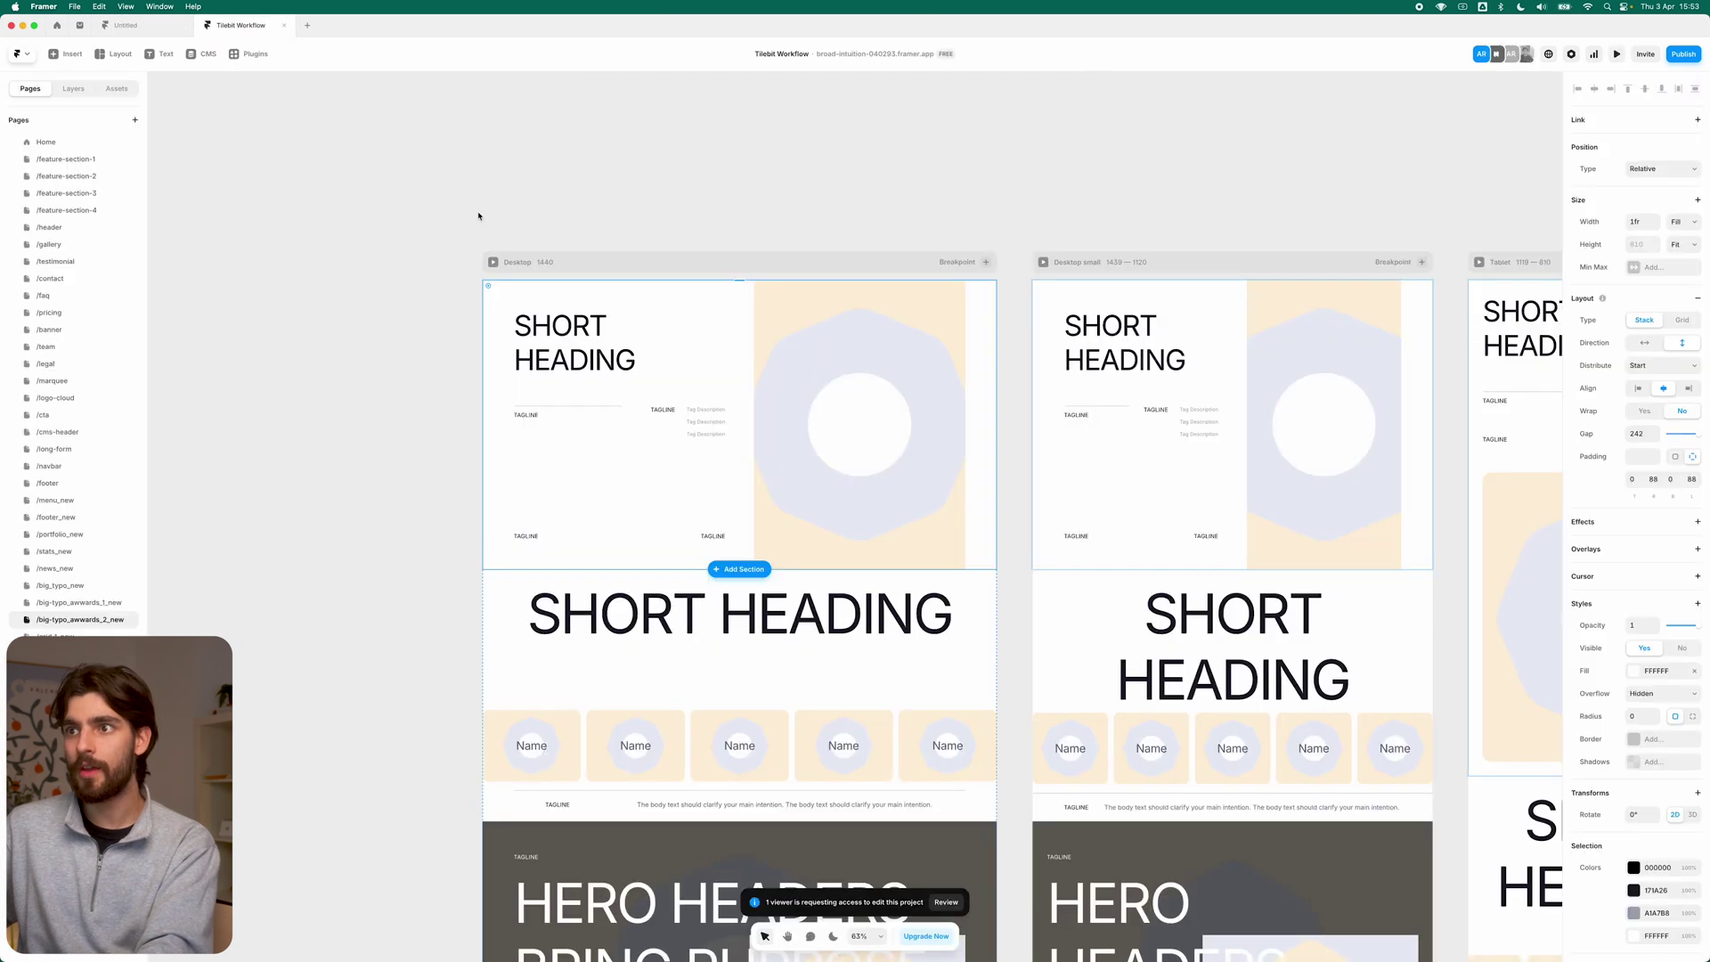
{"action": "left_click", "coordinate": [493, 263]}
{"action": "scroll", "coordinate": [901, 553], "scroll_direction": "down", "scroll_amount": 10}
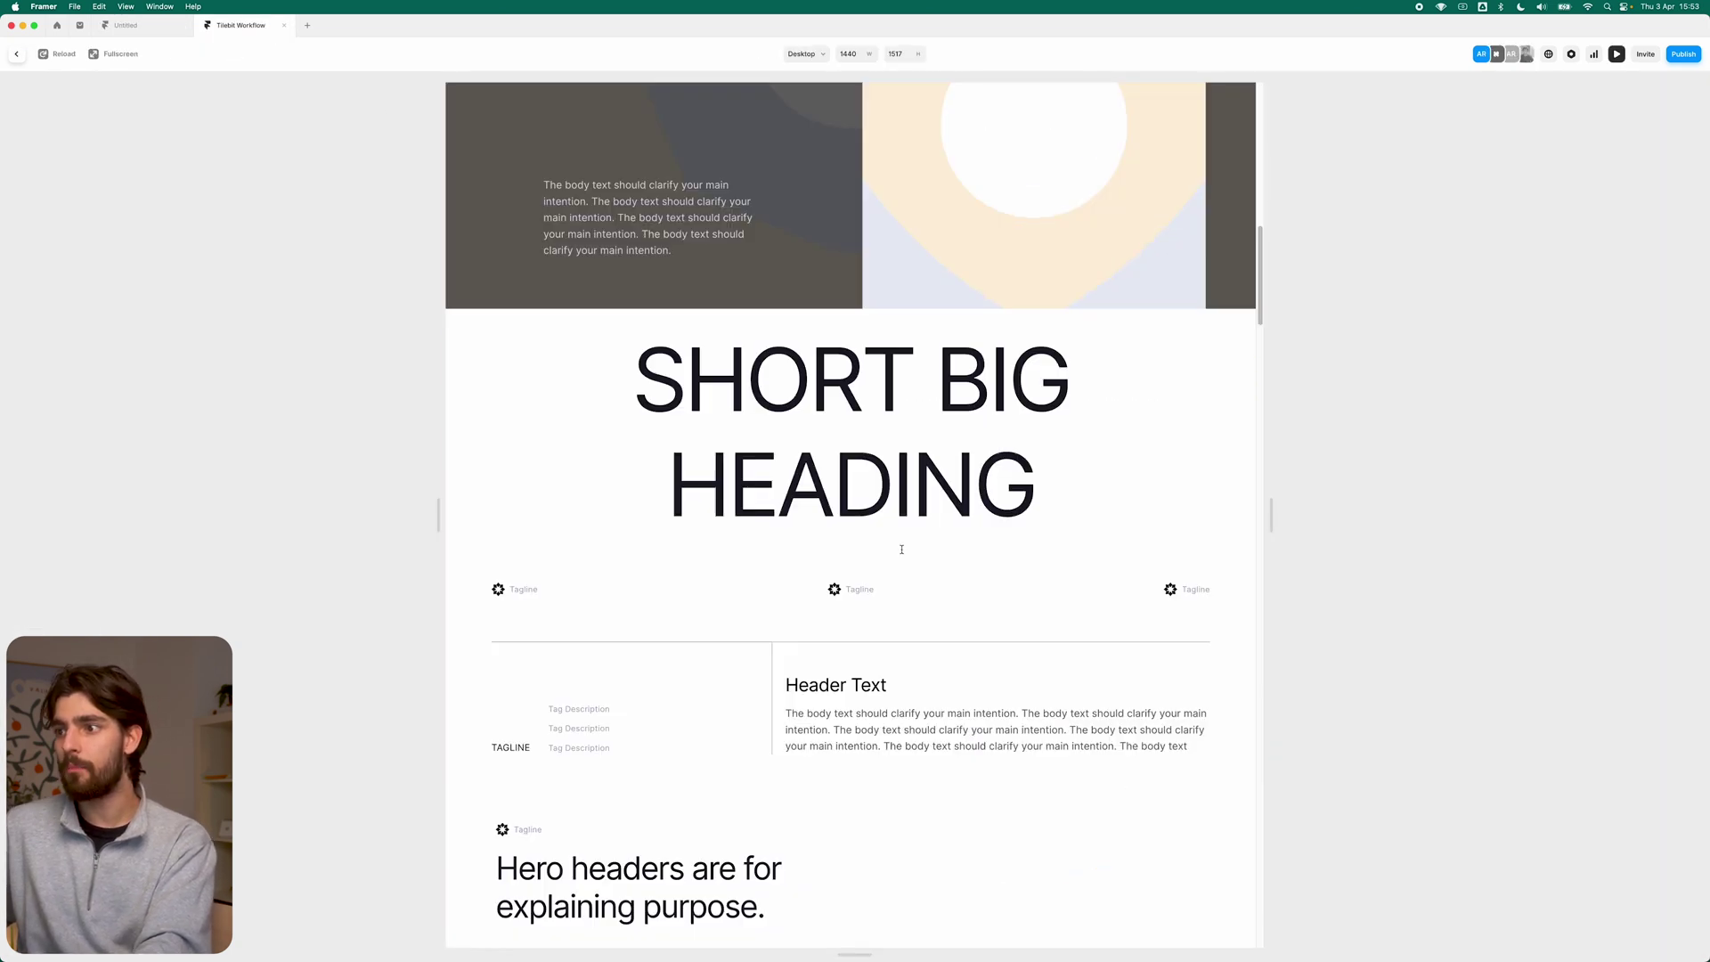
{"action": "scroll", "coordinate": [907, 554], "scroll_direction": "down", "scroll_amount": 12}
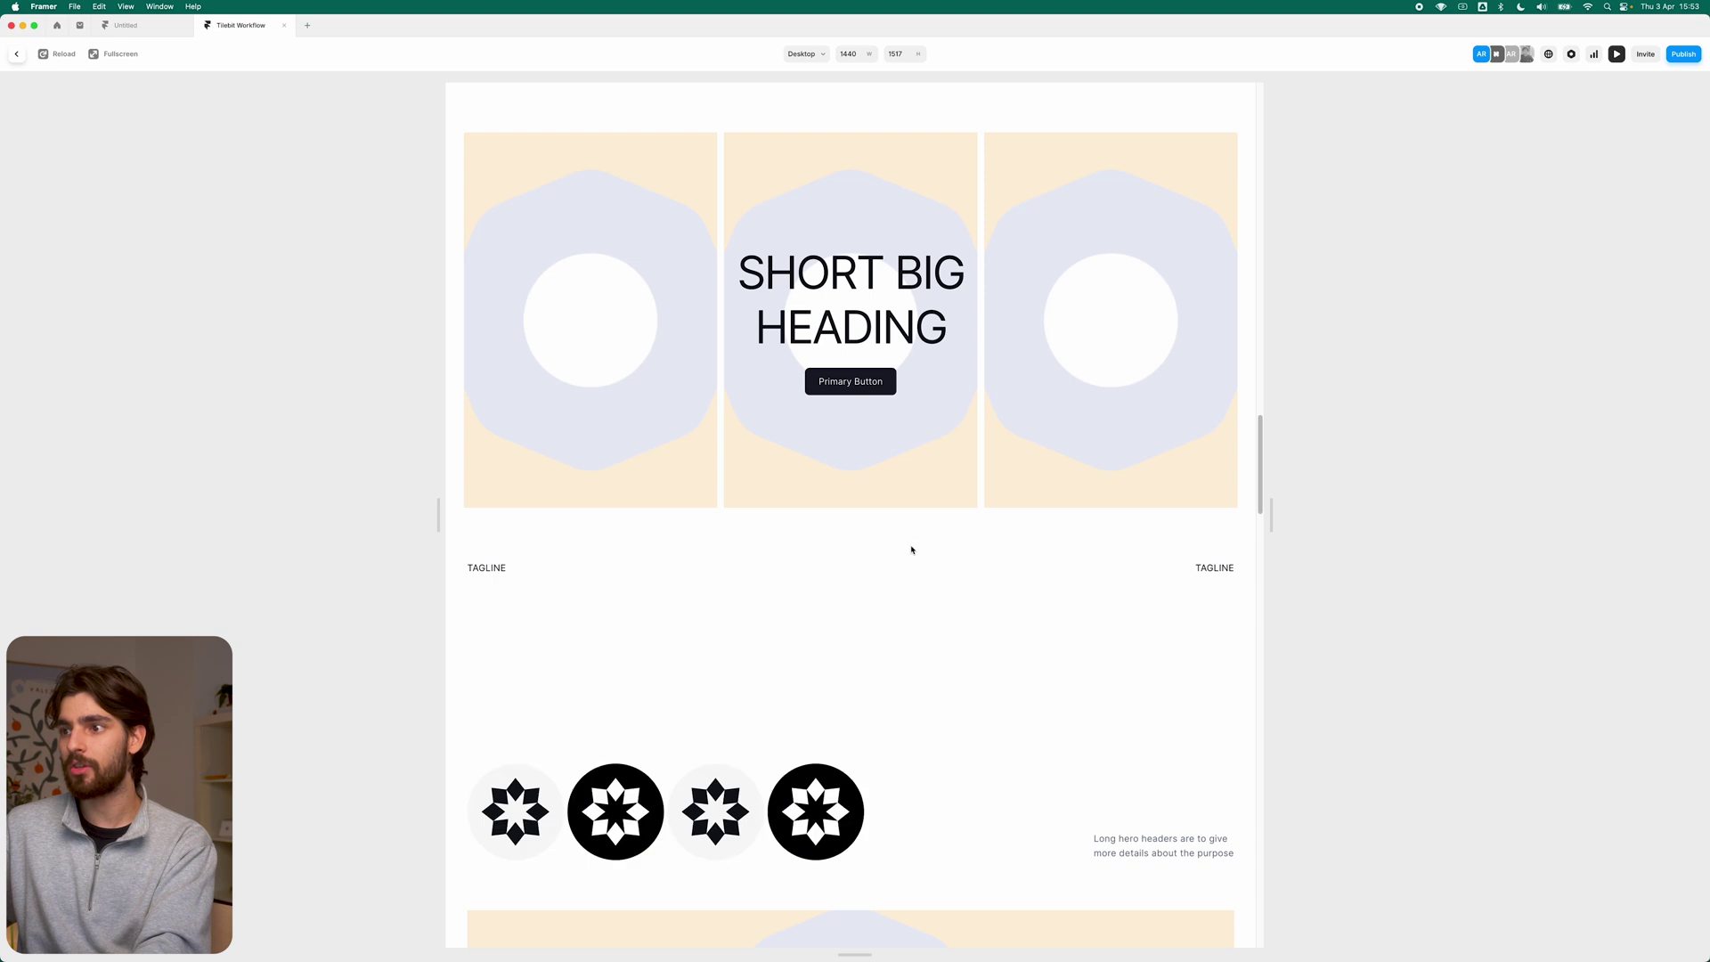
{"action": "scroll", "coordinate": [922, 603], "scroll_direction": "down", "scroll_amount": 15}
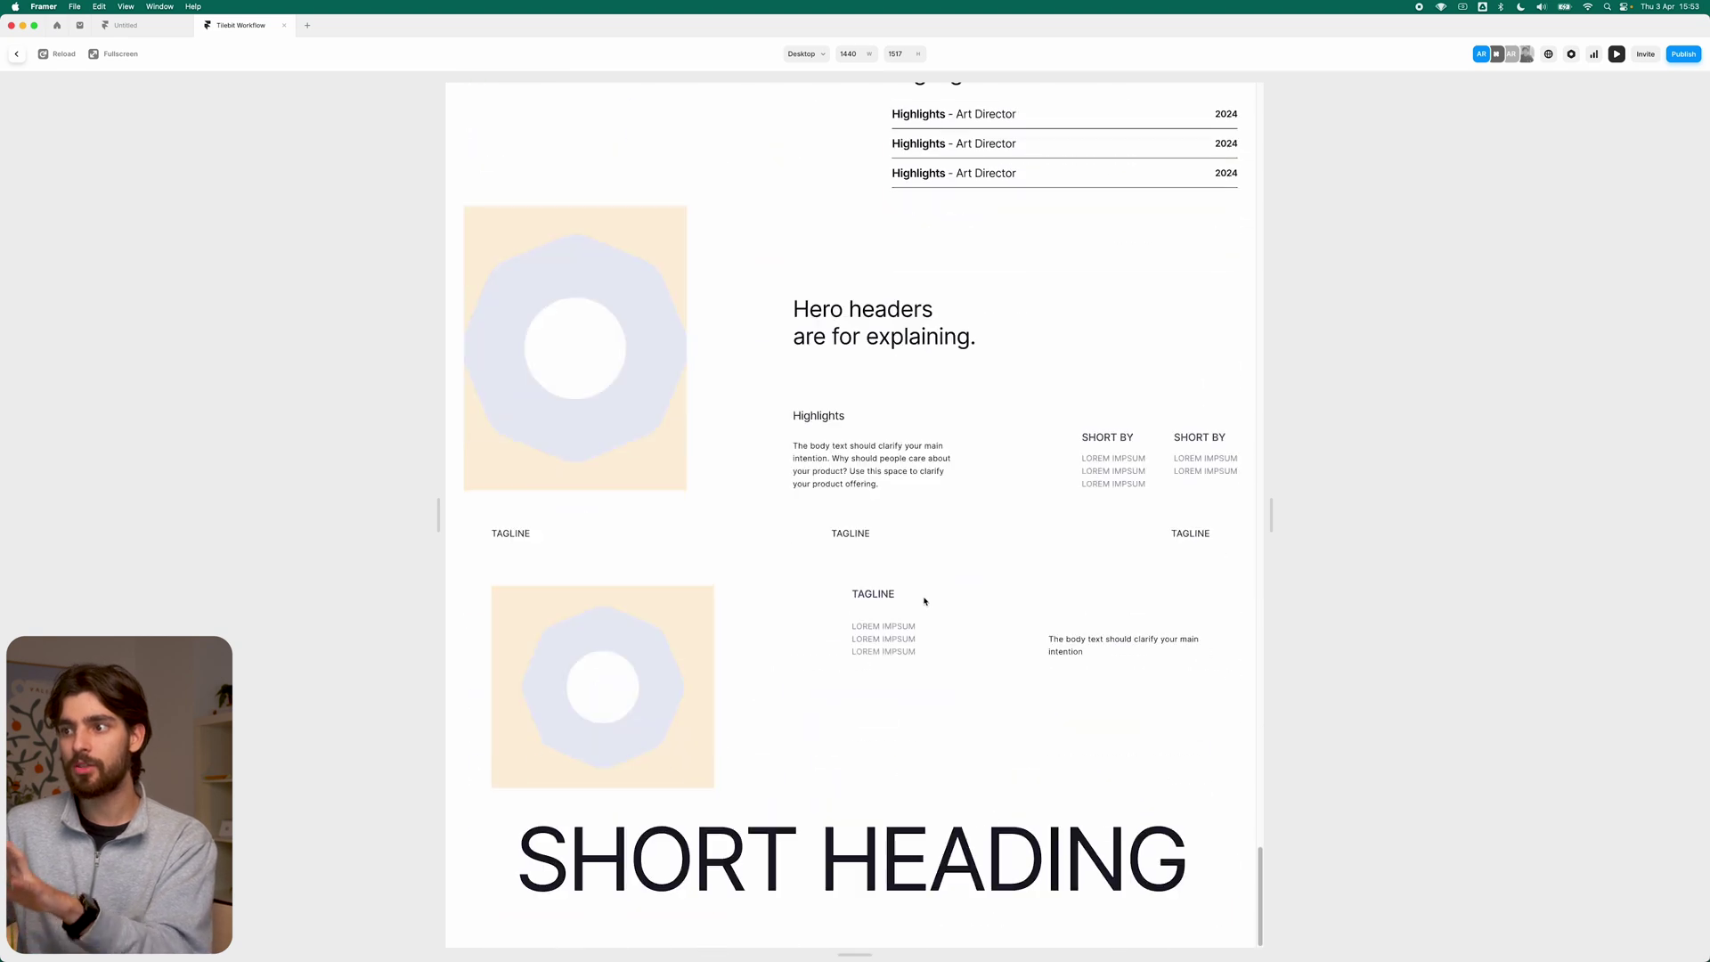
{"action": "left_click", "coordinate": [16, 53]}
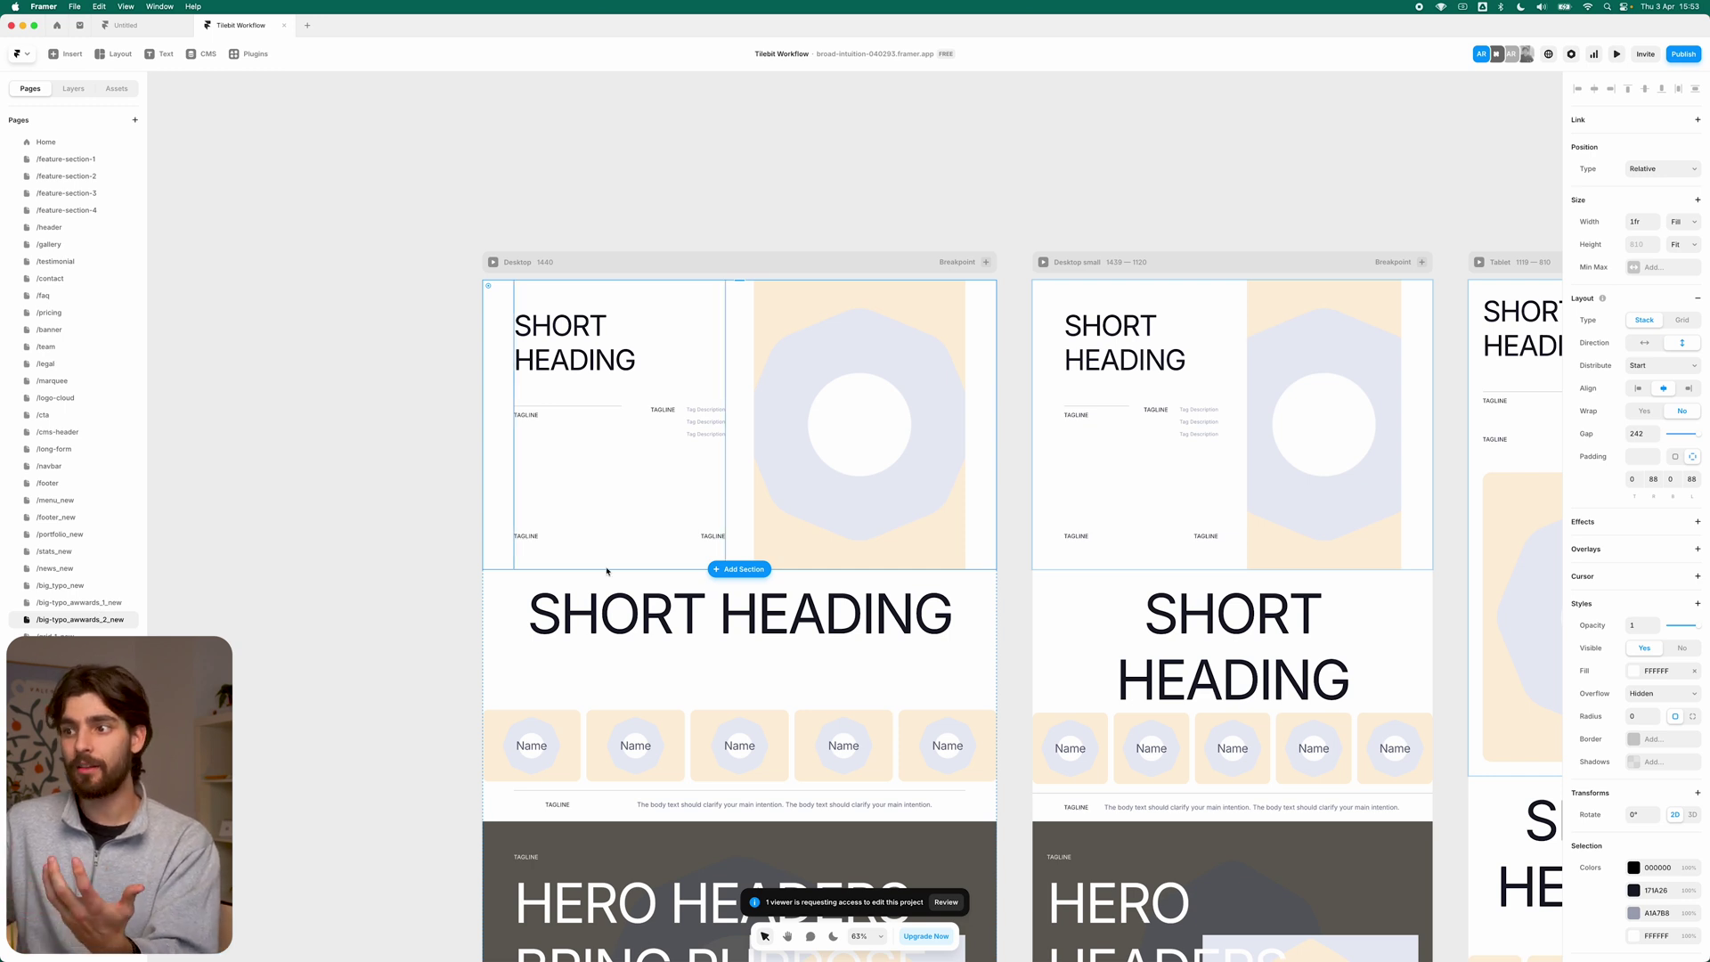
Step: Open the /stats_new page and scroll around its canvas
{"action": "left_click", "coordinate": [65, 552]}
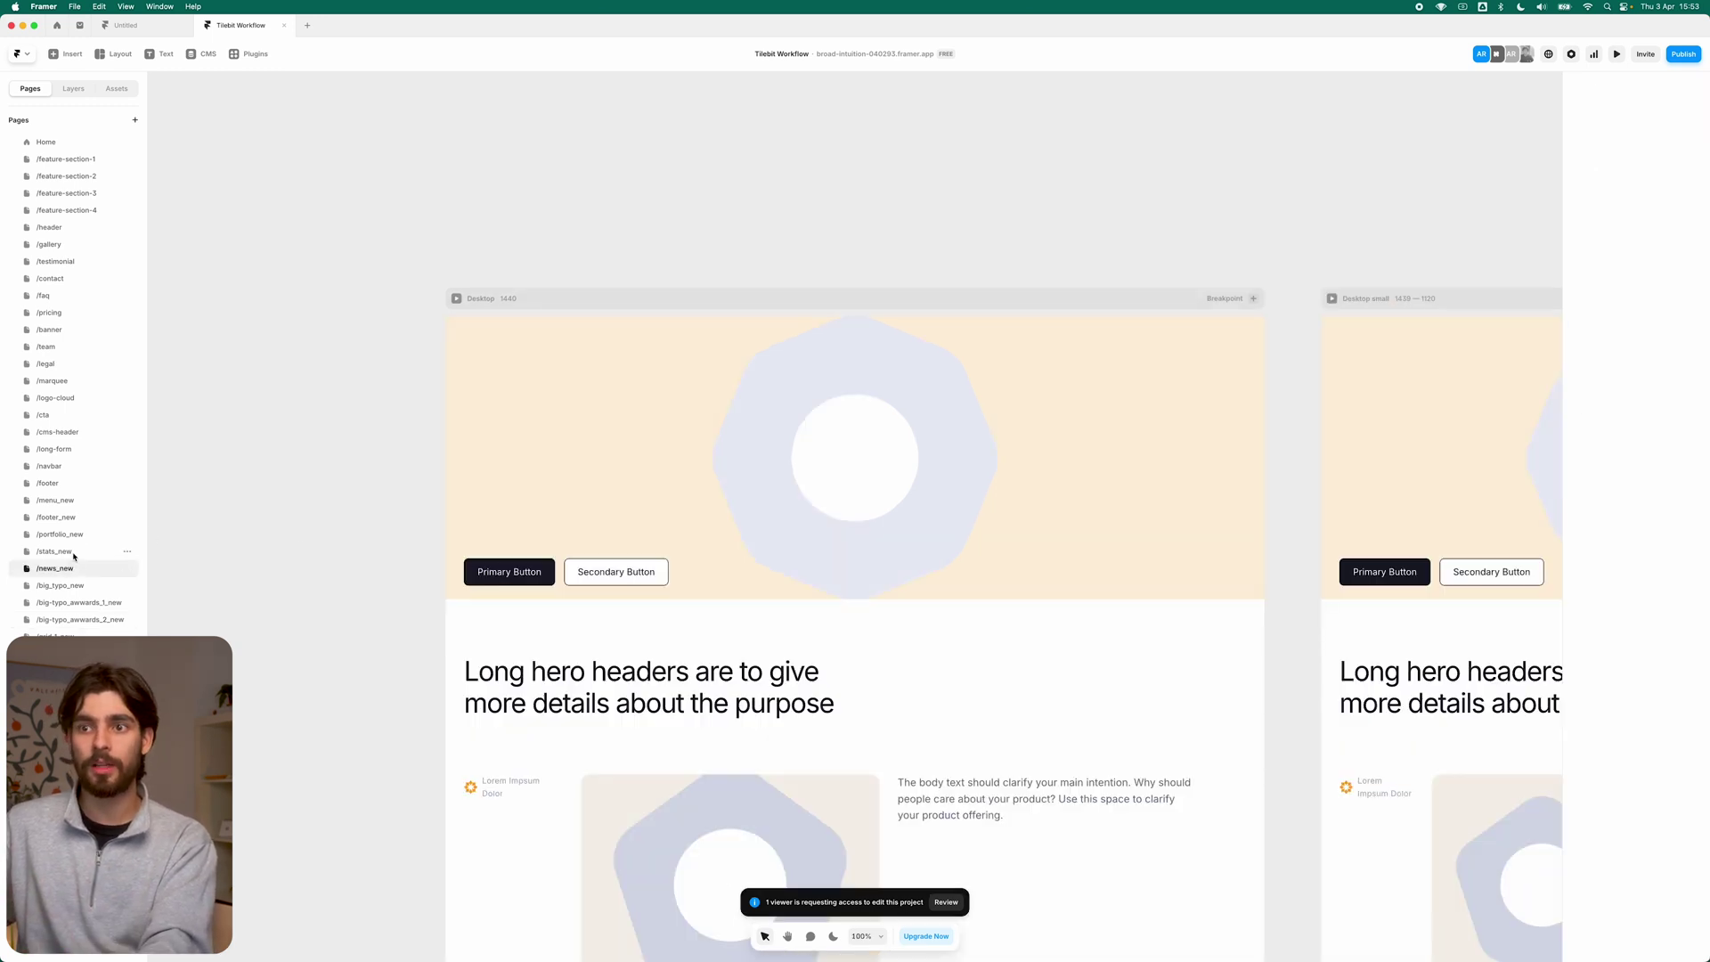
{"action": "scroll", "coordinate": [515, 469], "scroll_direction": "right", "scroll_amount": 3}
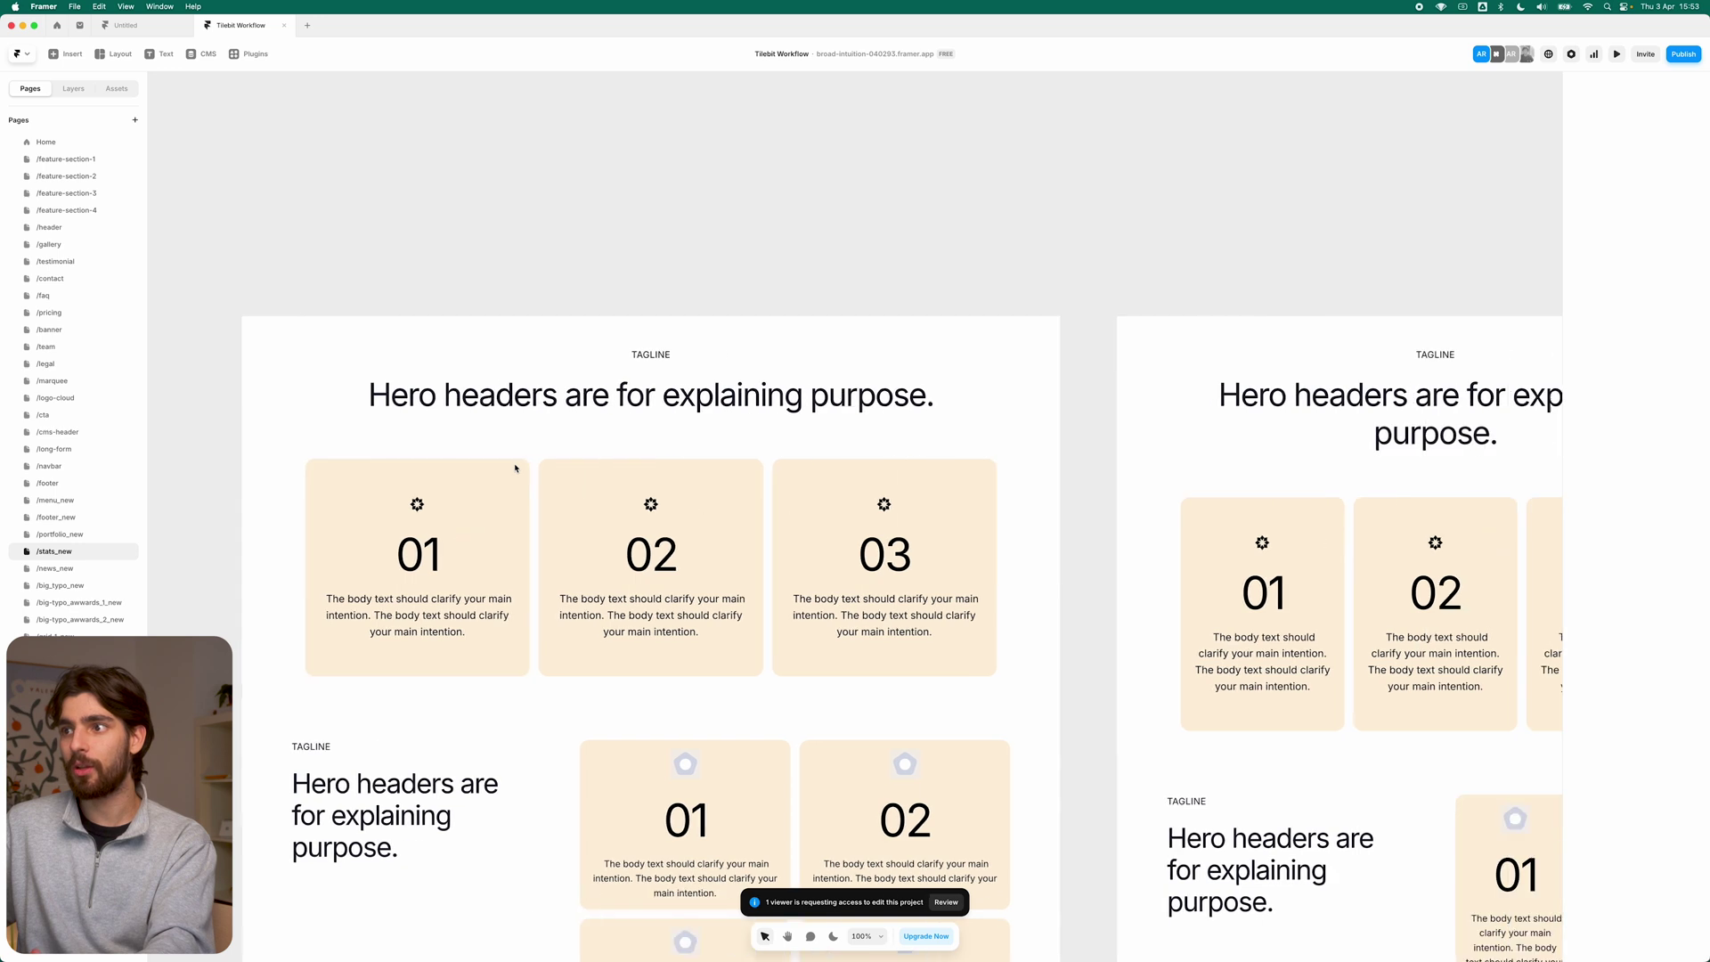
{"action": "scroll", "coordinate": [514, 468], "scroll_direction": "down", "scroll_amount": 15}
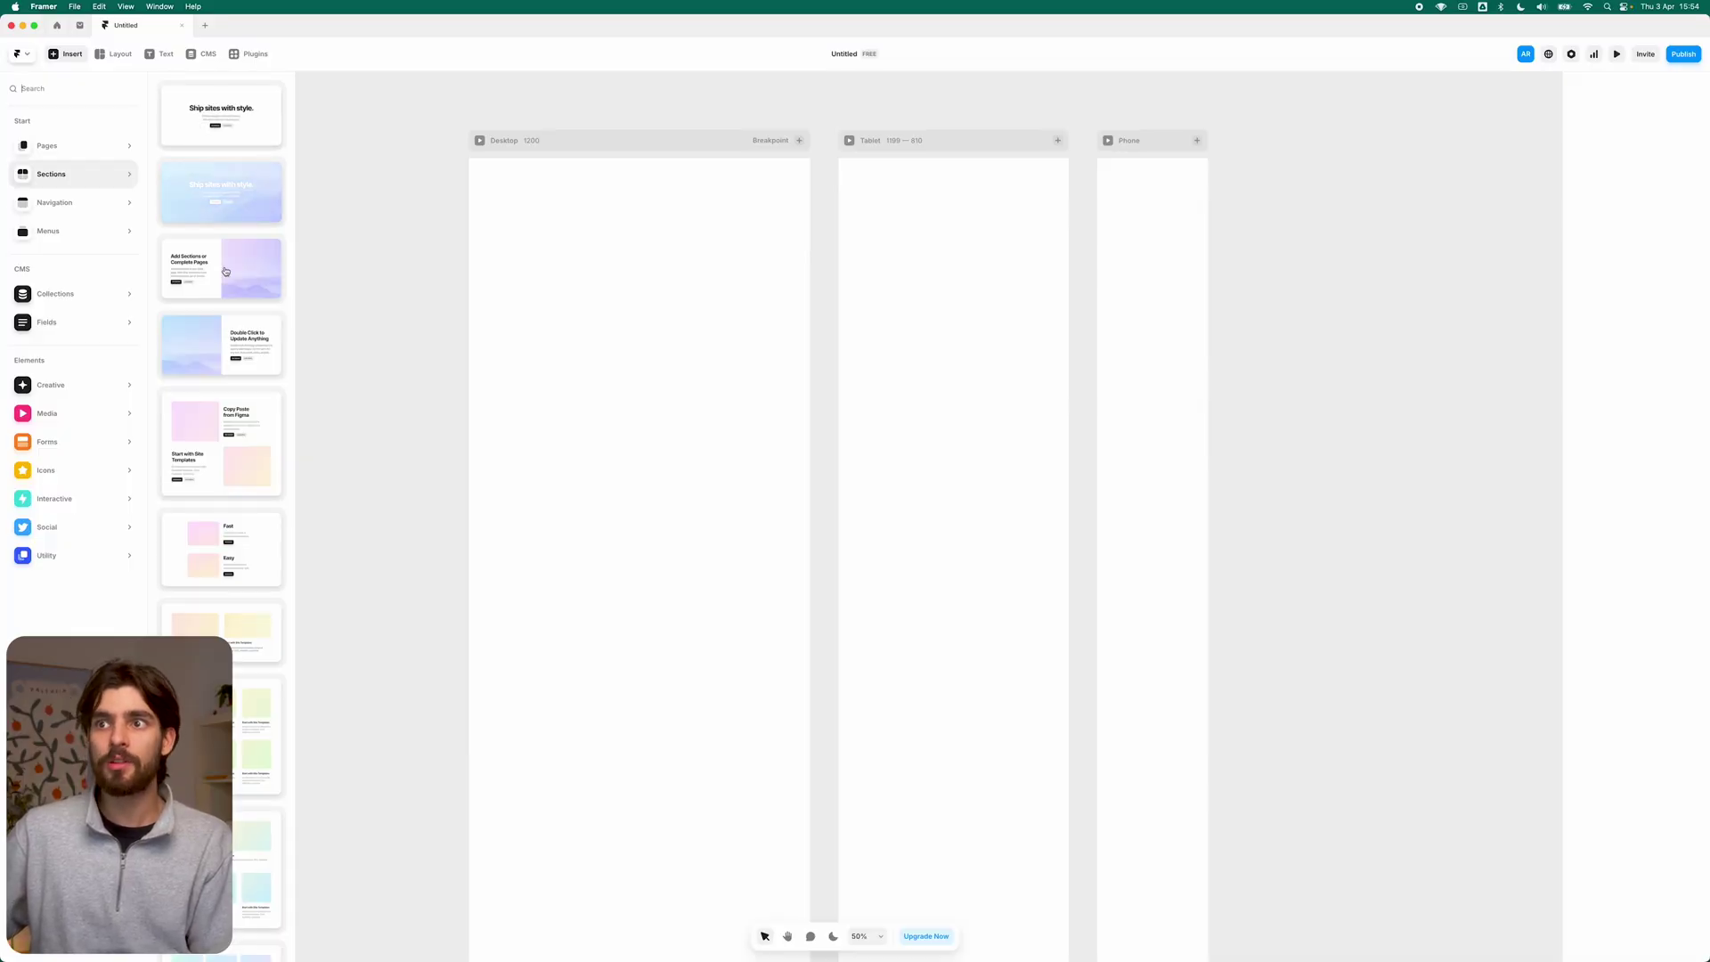
Step: Insert the 'Ship sites with style.' Header template and return to the Layers panel
{"action": "left_click", "coordinate": [212, 140]}
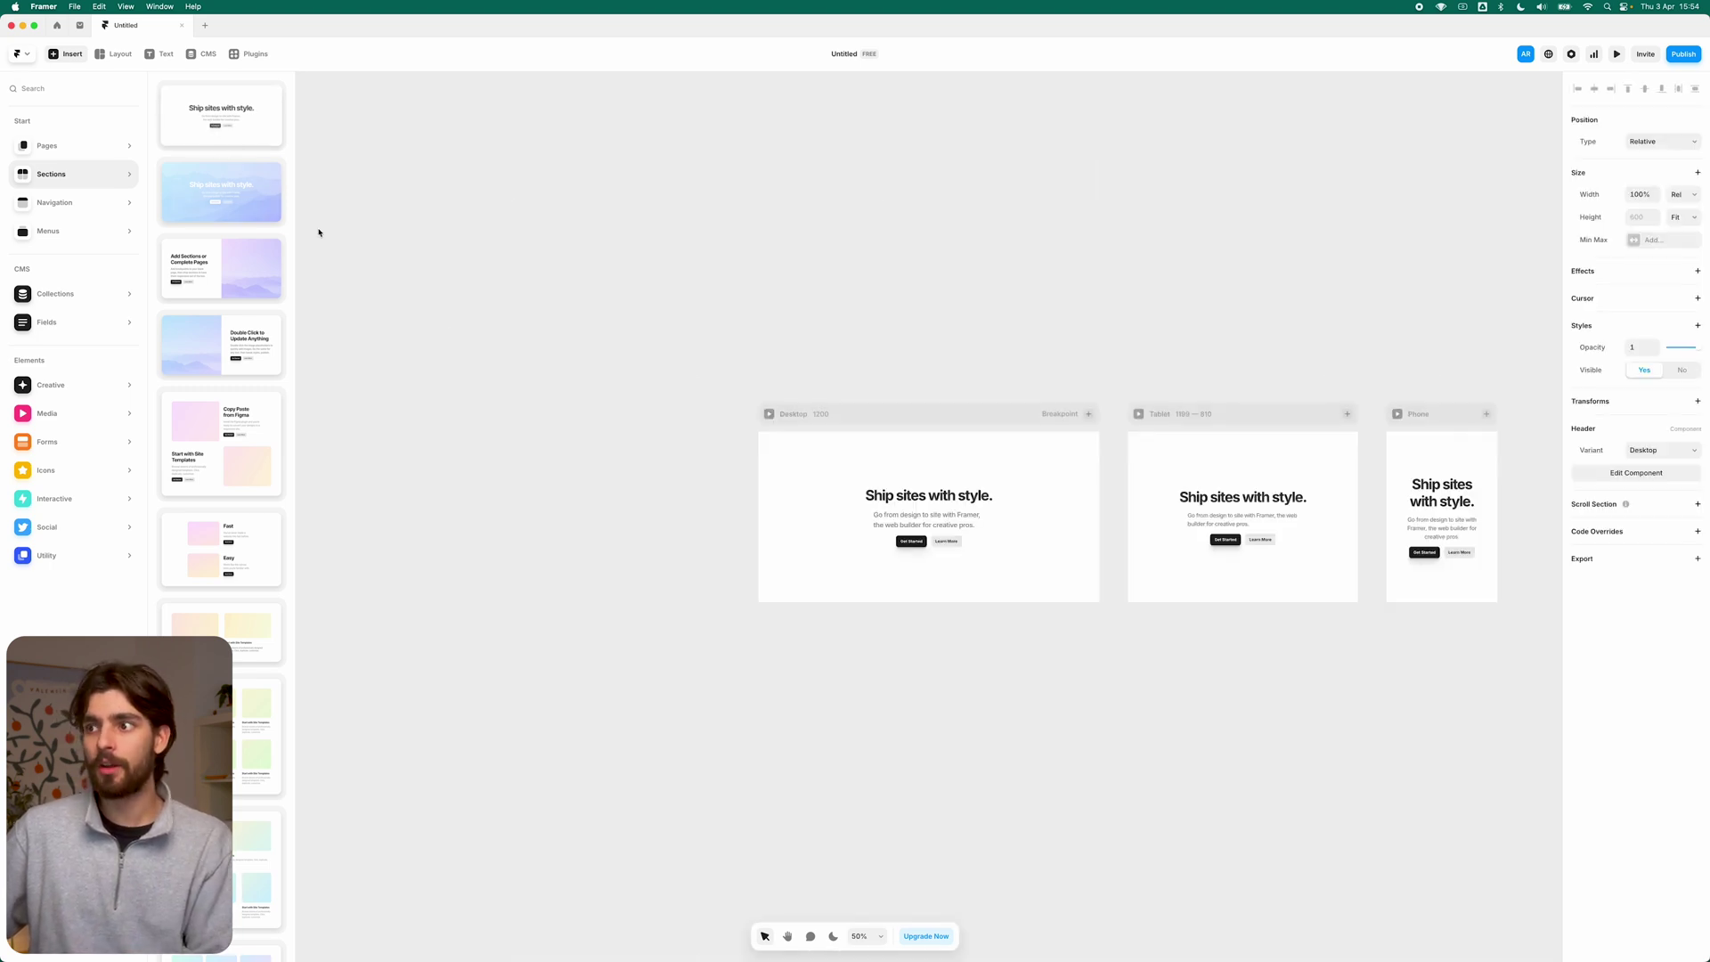
{"action": "scroll", "coordinate": [1052, 570], "scroll_direction": "up", "scroll_amount": 5}
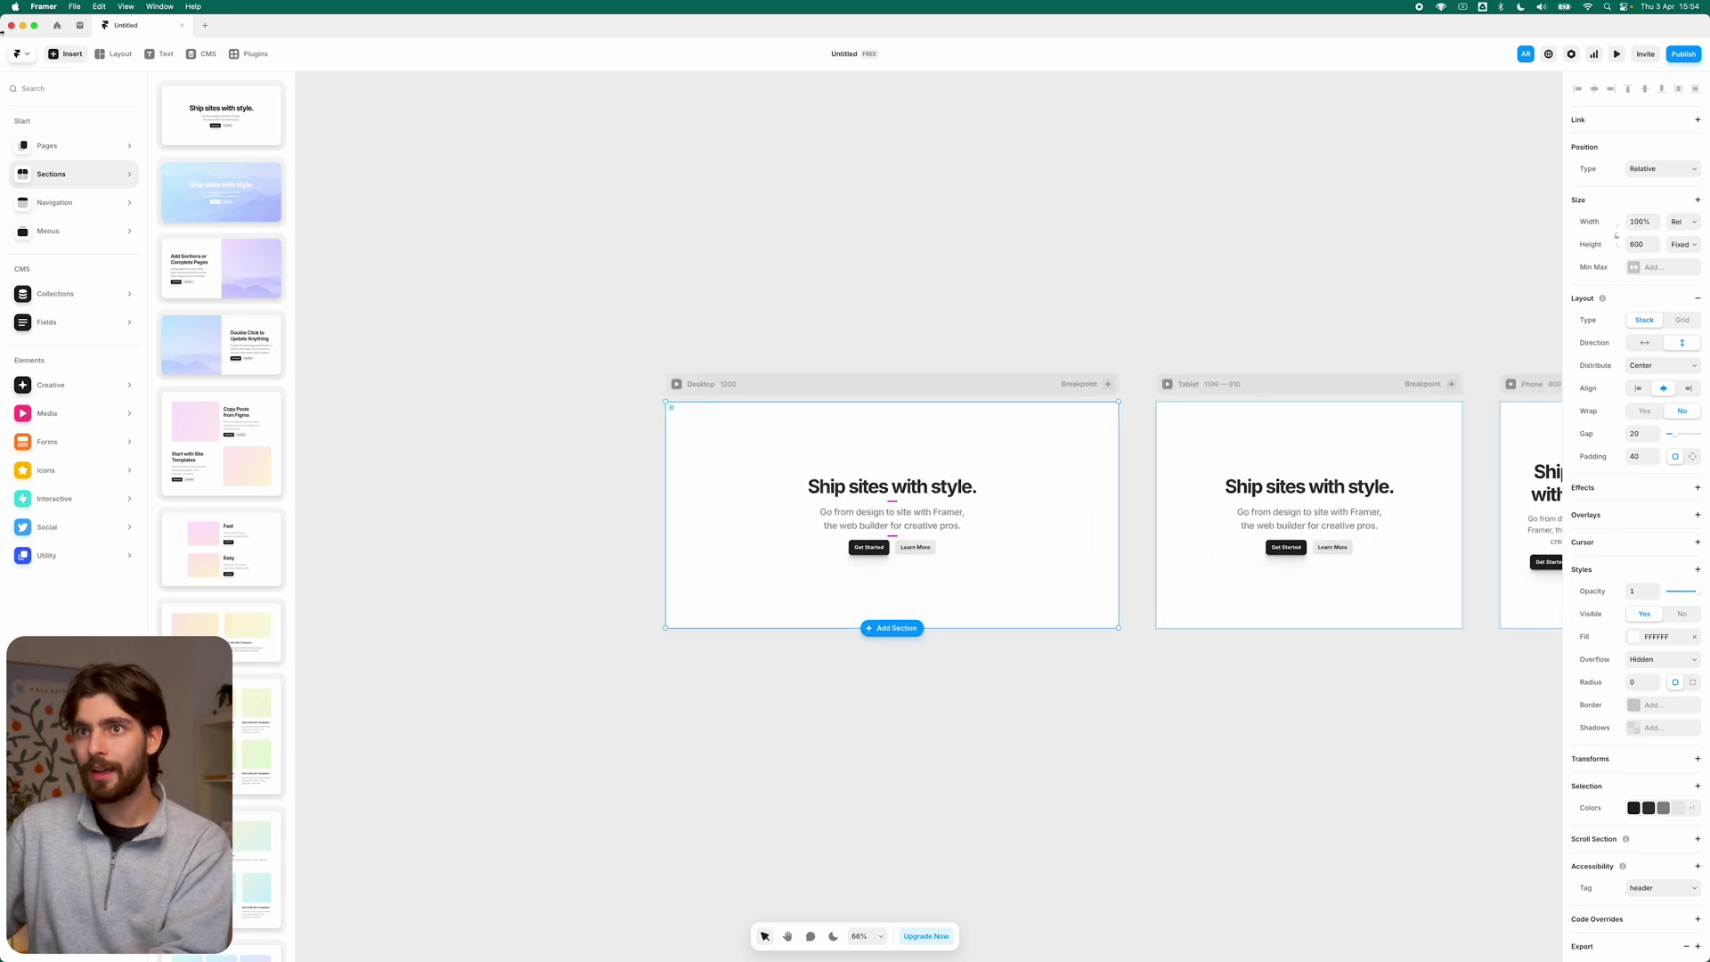
{"action": "mouse_move", "coordinate": [64, 136]}
{"action": "key", "text": "Escape"}
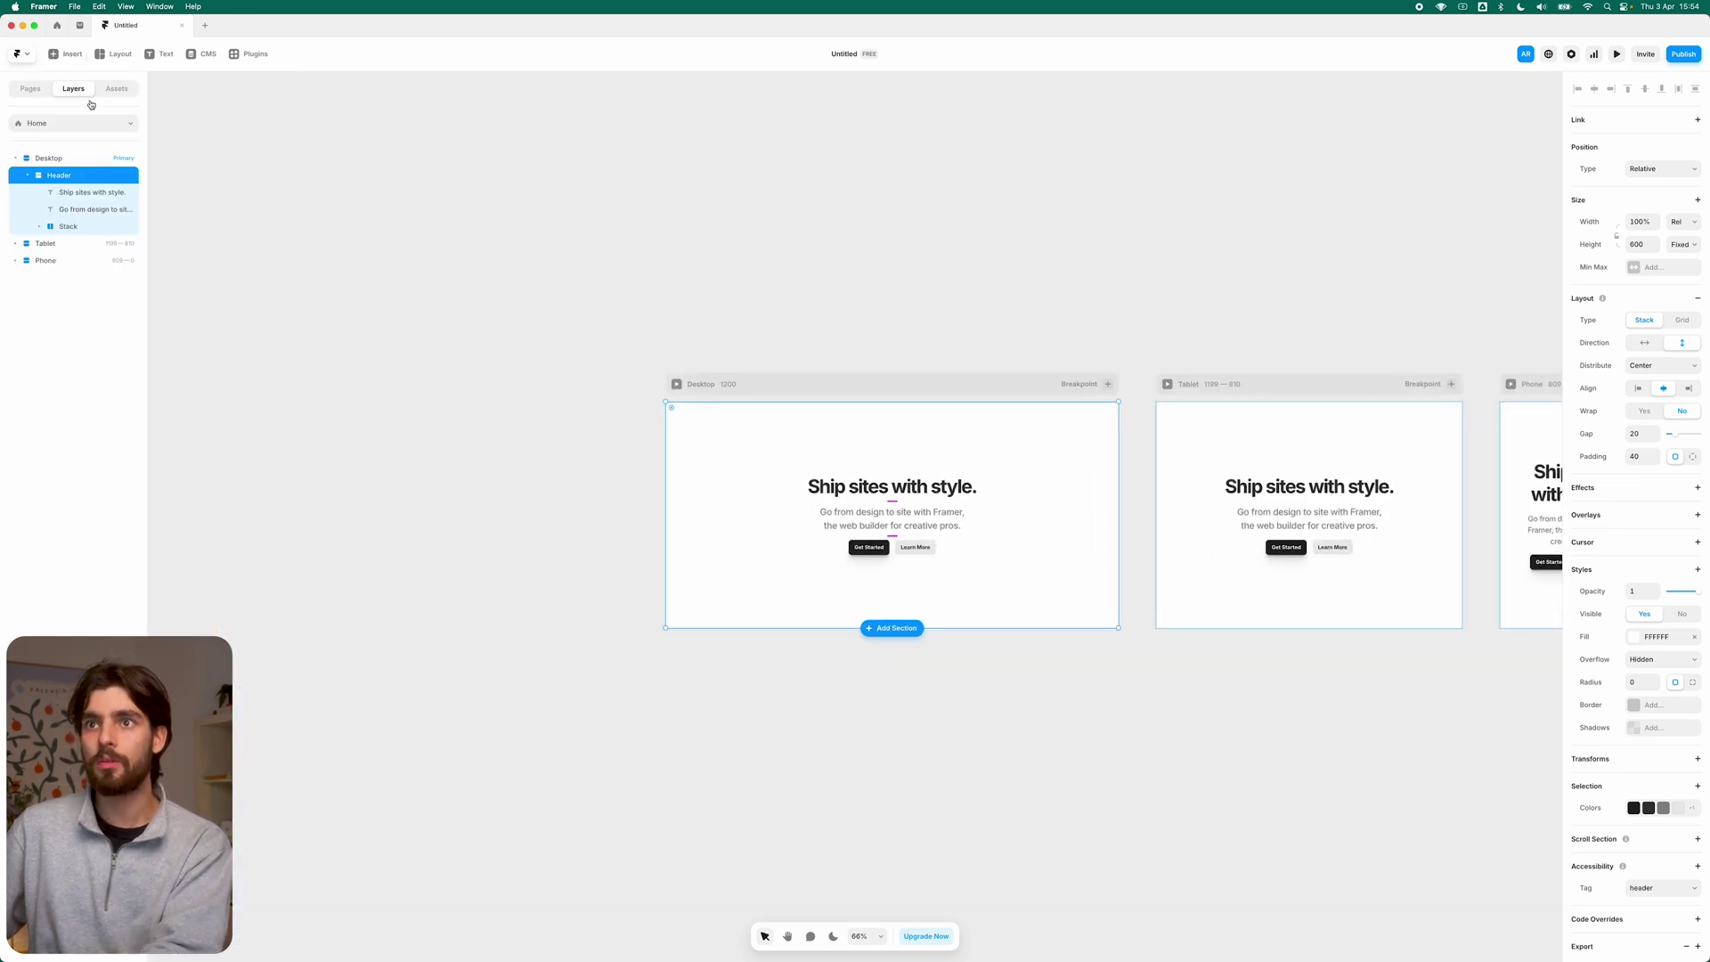
Step: Change the 'Ship sites with style.' heading's text colour to red EB4646
{"action": "left_click", "coordinate": [27, 177]}
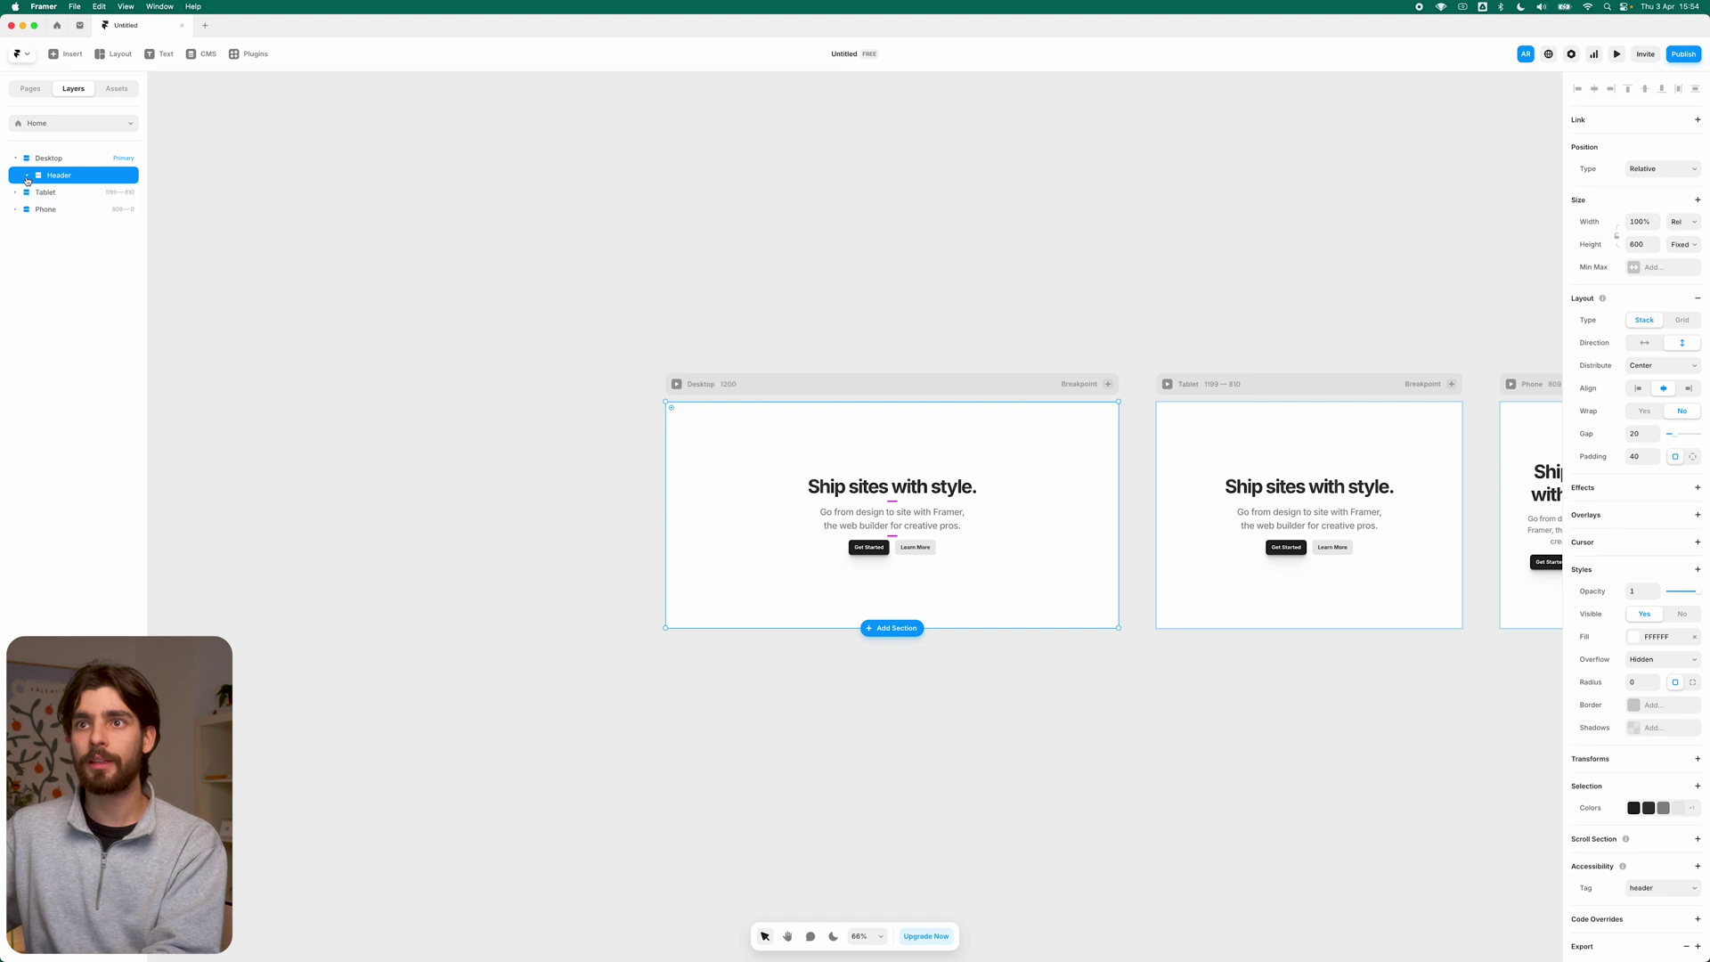
{"action": "left_click", "coordinate": [938, 492]}
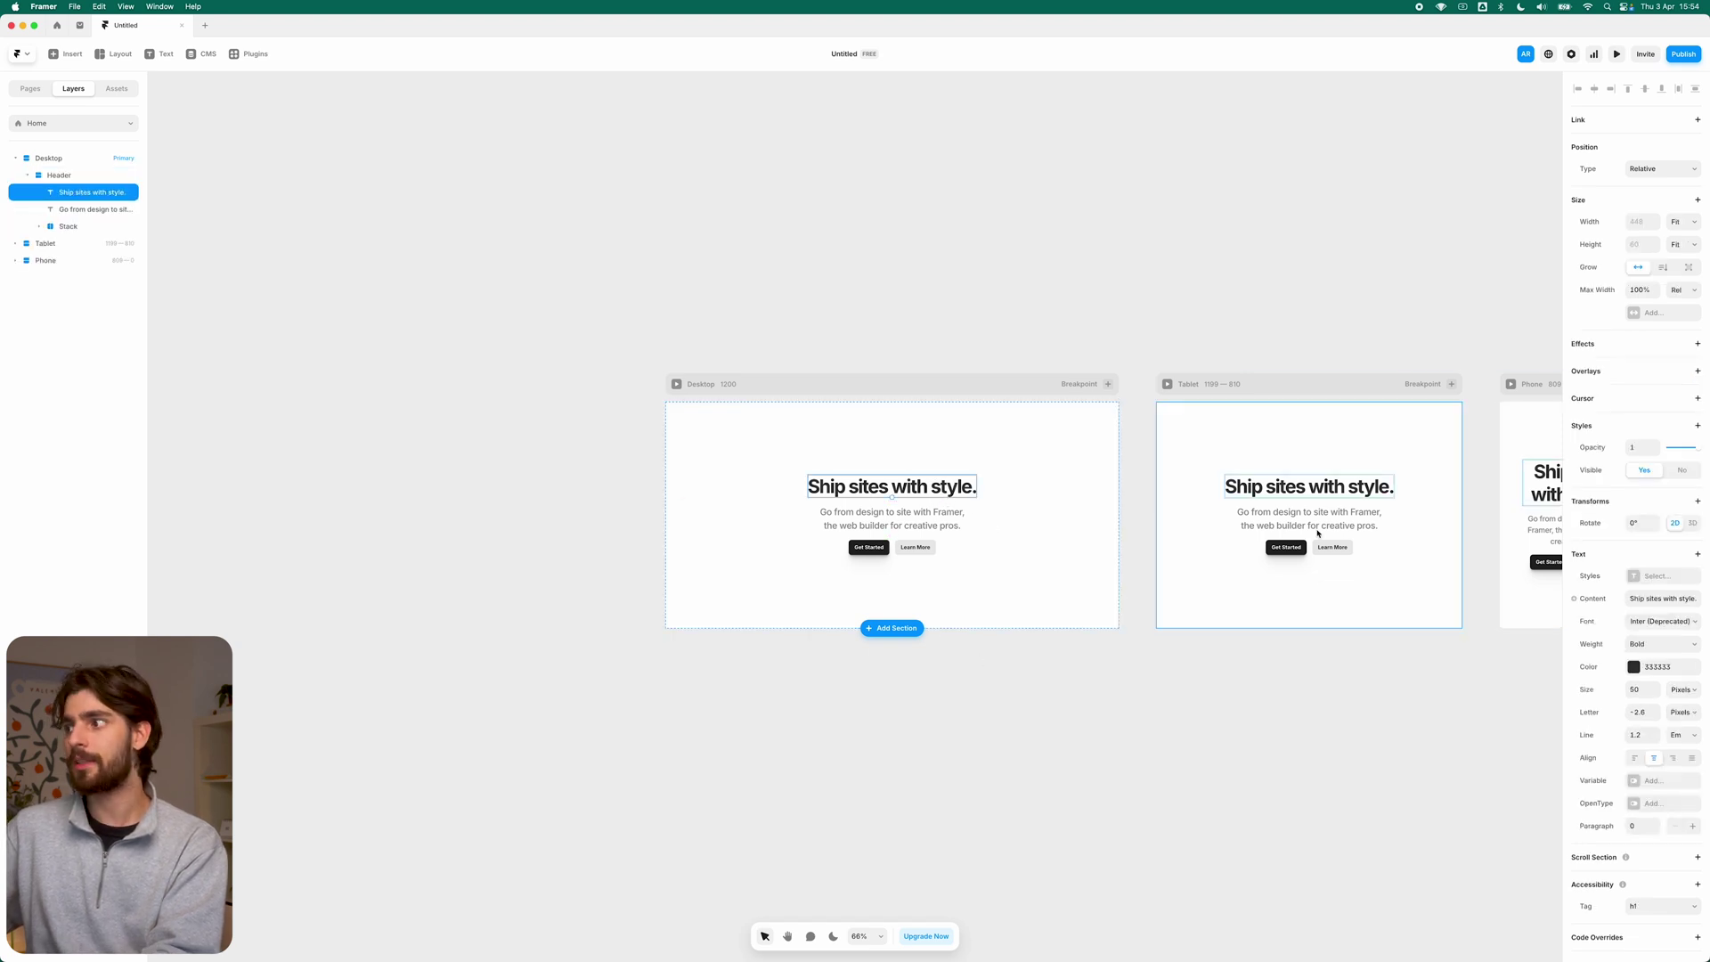
{"action": "left_click", "coordinate": [1647, 668]}
{"action": "left_click_drag", "start_coordinate": [1530, 752], "coordinate": [1506, 713]}
Step: Set the Get Started button's corner radius to 2, then reselect the heading
{"action": "left_click", "coordinate": [864, 545]}
{"action": "scroll", "coordinate": [1603, 686], "scroll_direction": "down", "scroll_amount": 3}
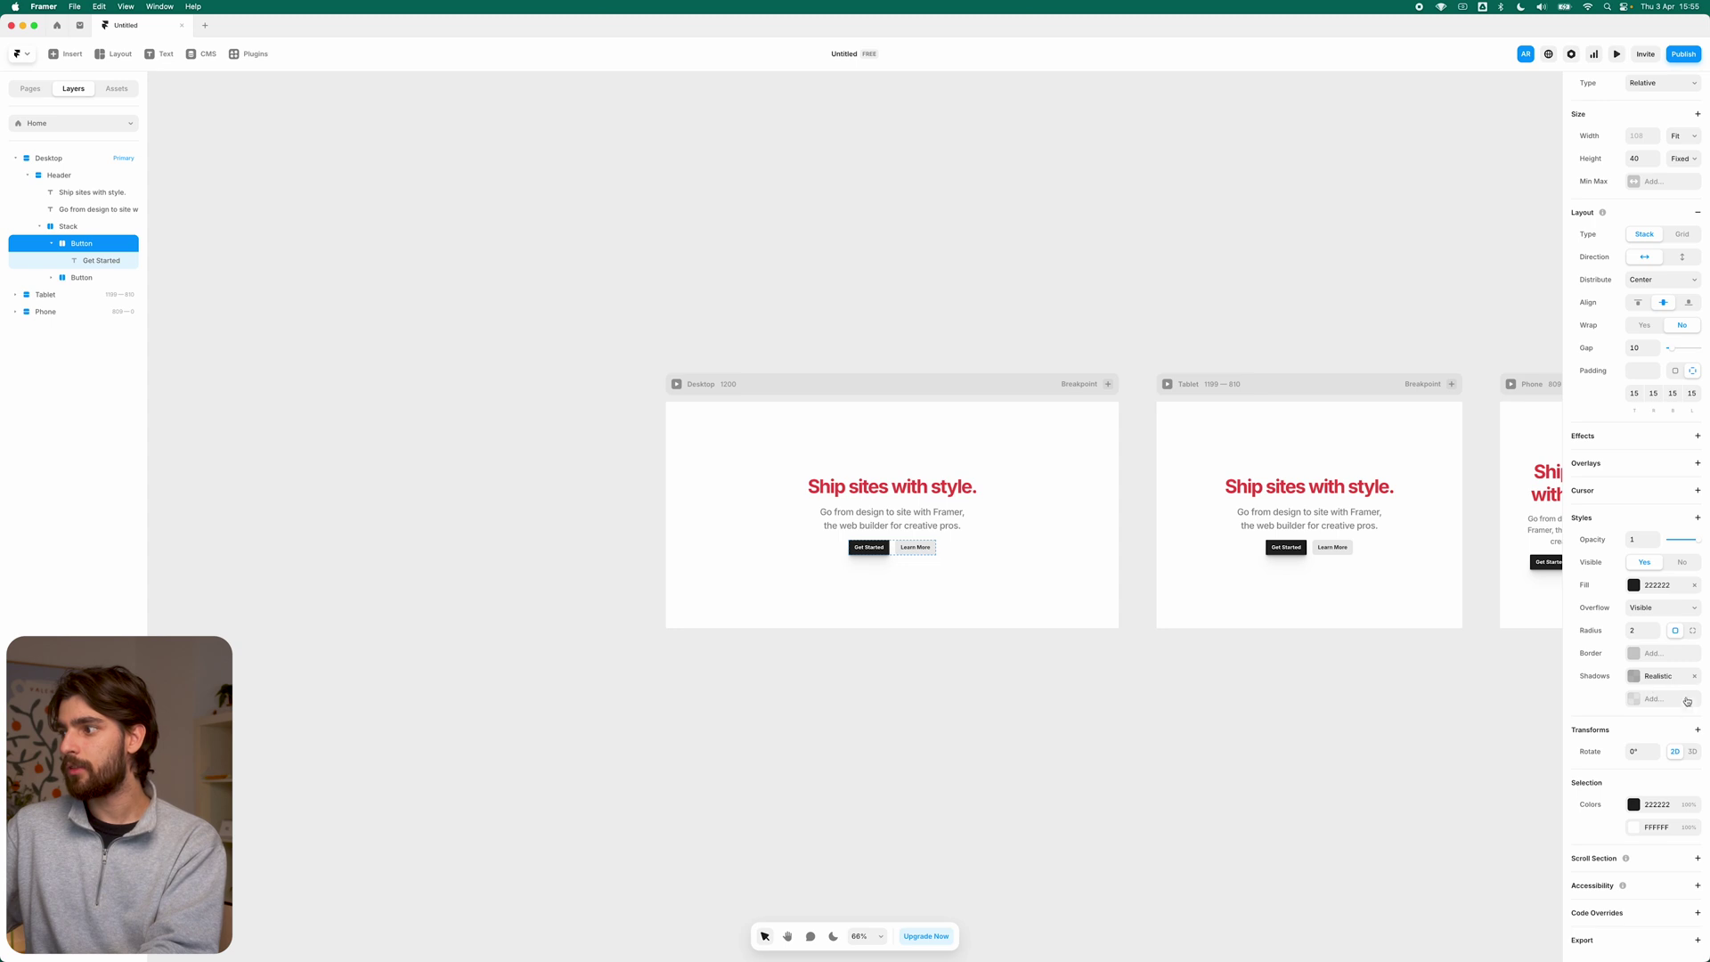
{"action": "left_click", "coordinate": [1099, 754]}
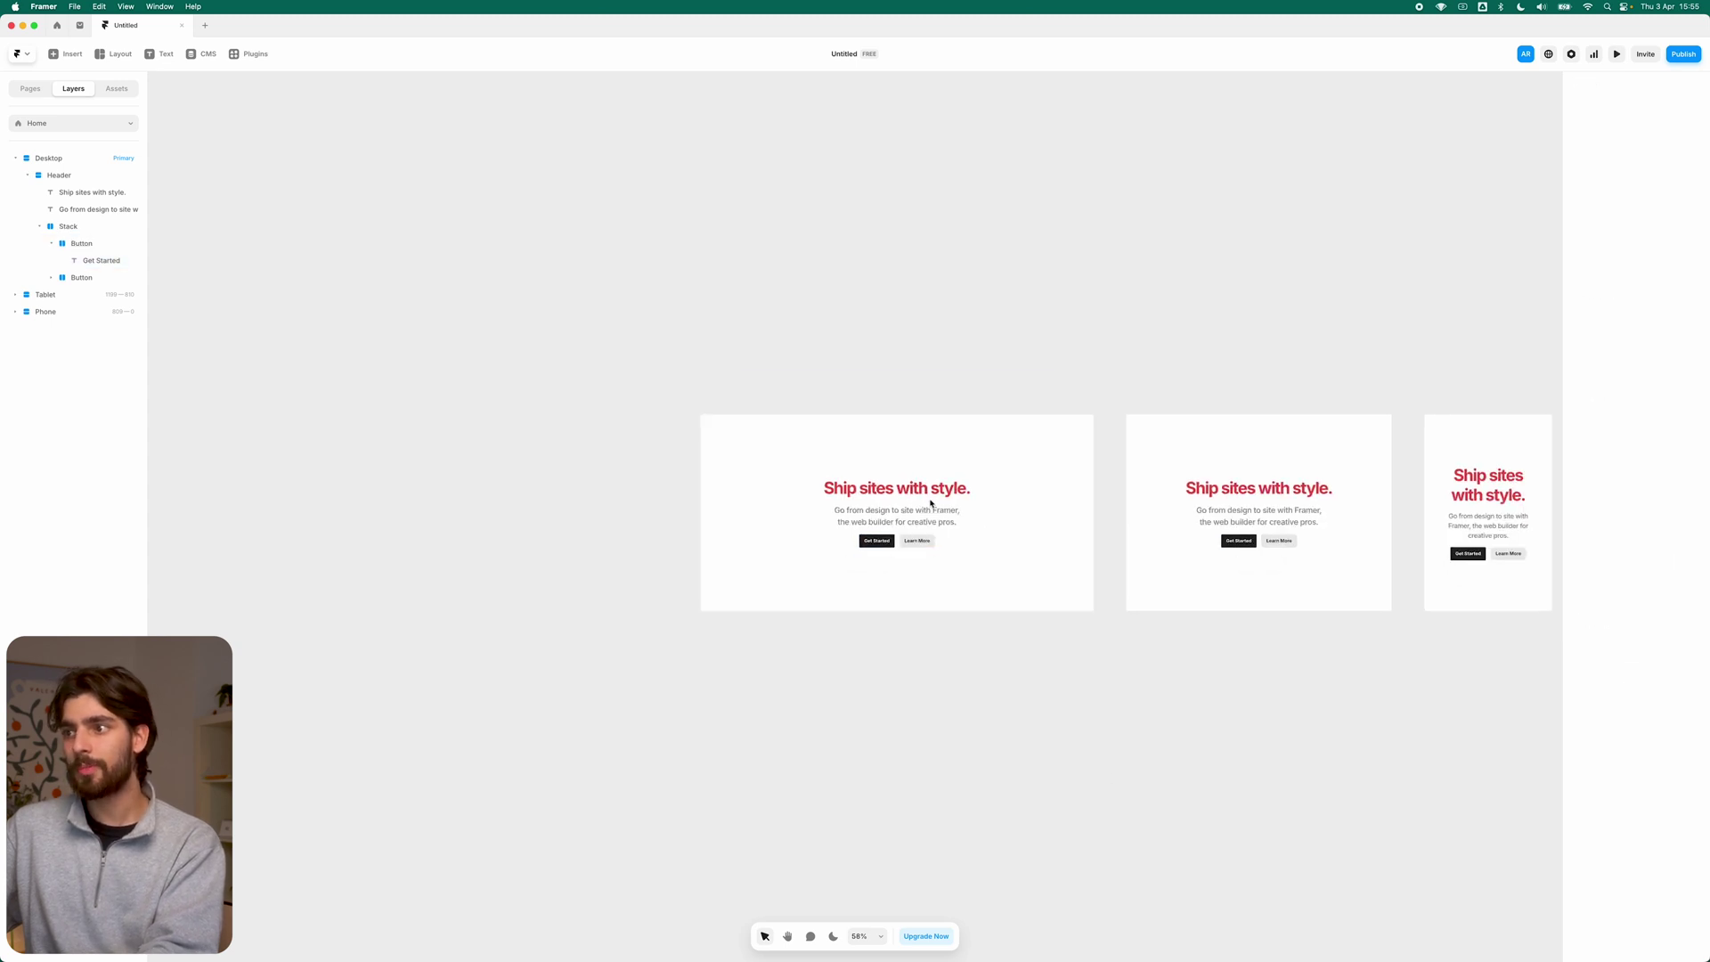
{"action": "scroll", "coordinate": [931, 503], "scroll_direction": "up", "scroll_amount": 5}
{"action": "left_click", "coordinate": [787, 469]}
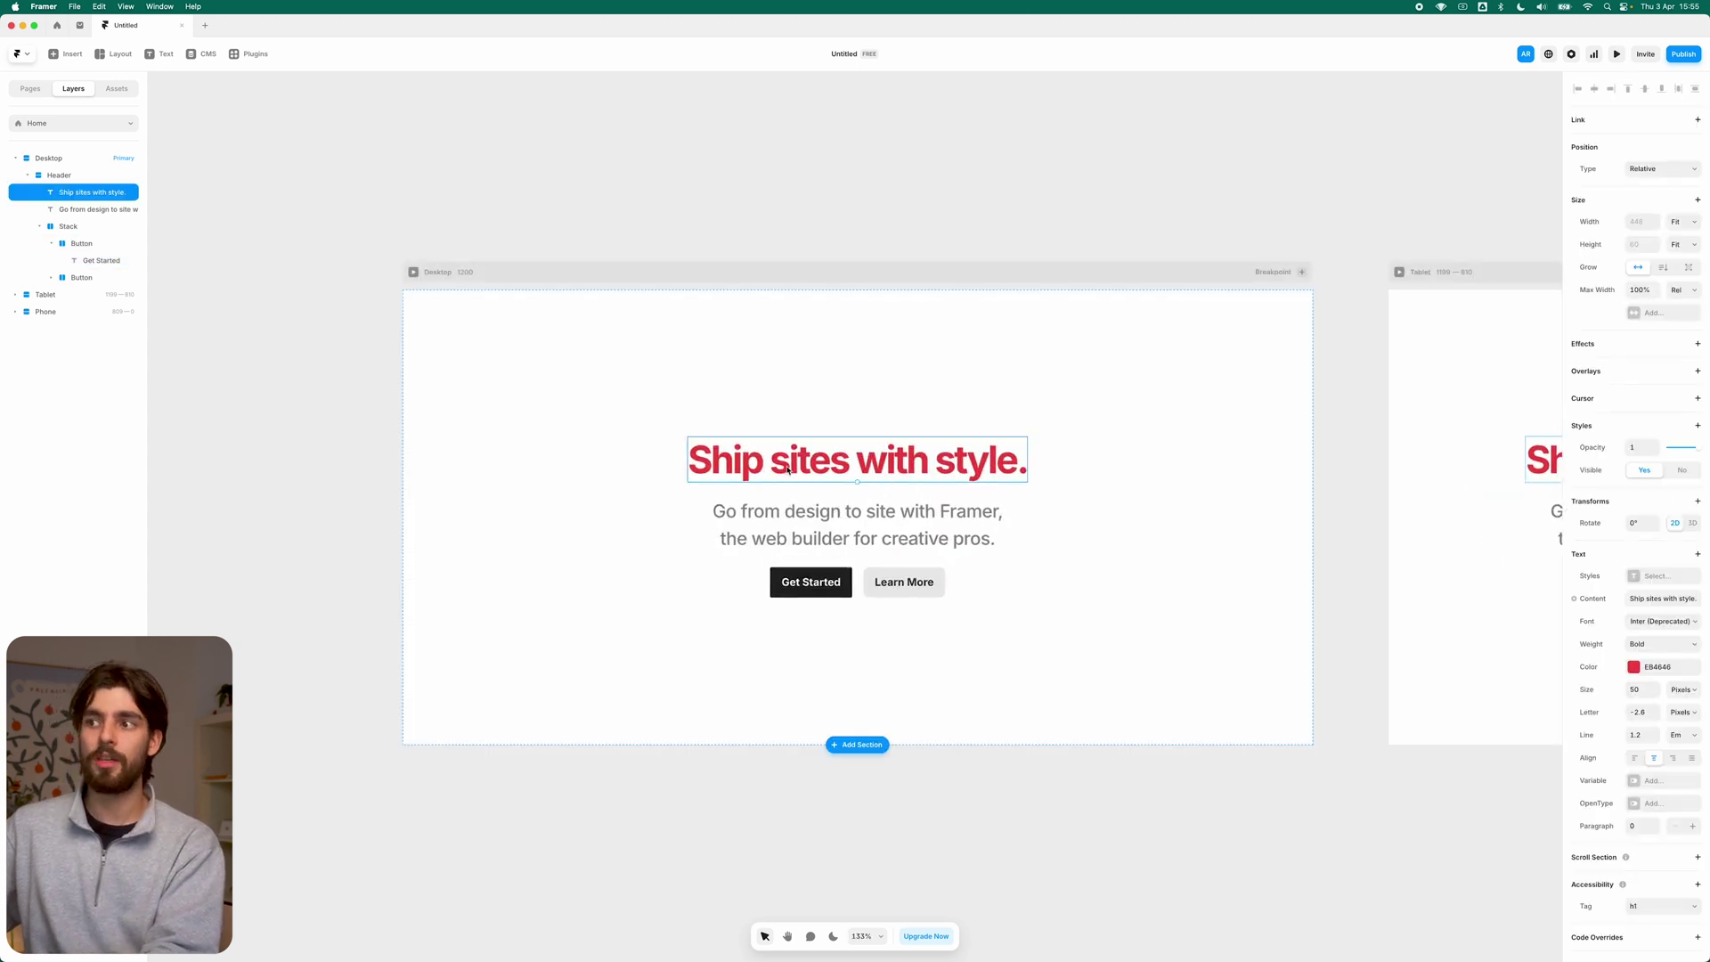
Step: Preview the page, test selecting its text, then return to the editor
{"action": "left_click", "coordinate": [1653, 346]}
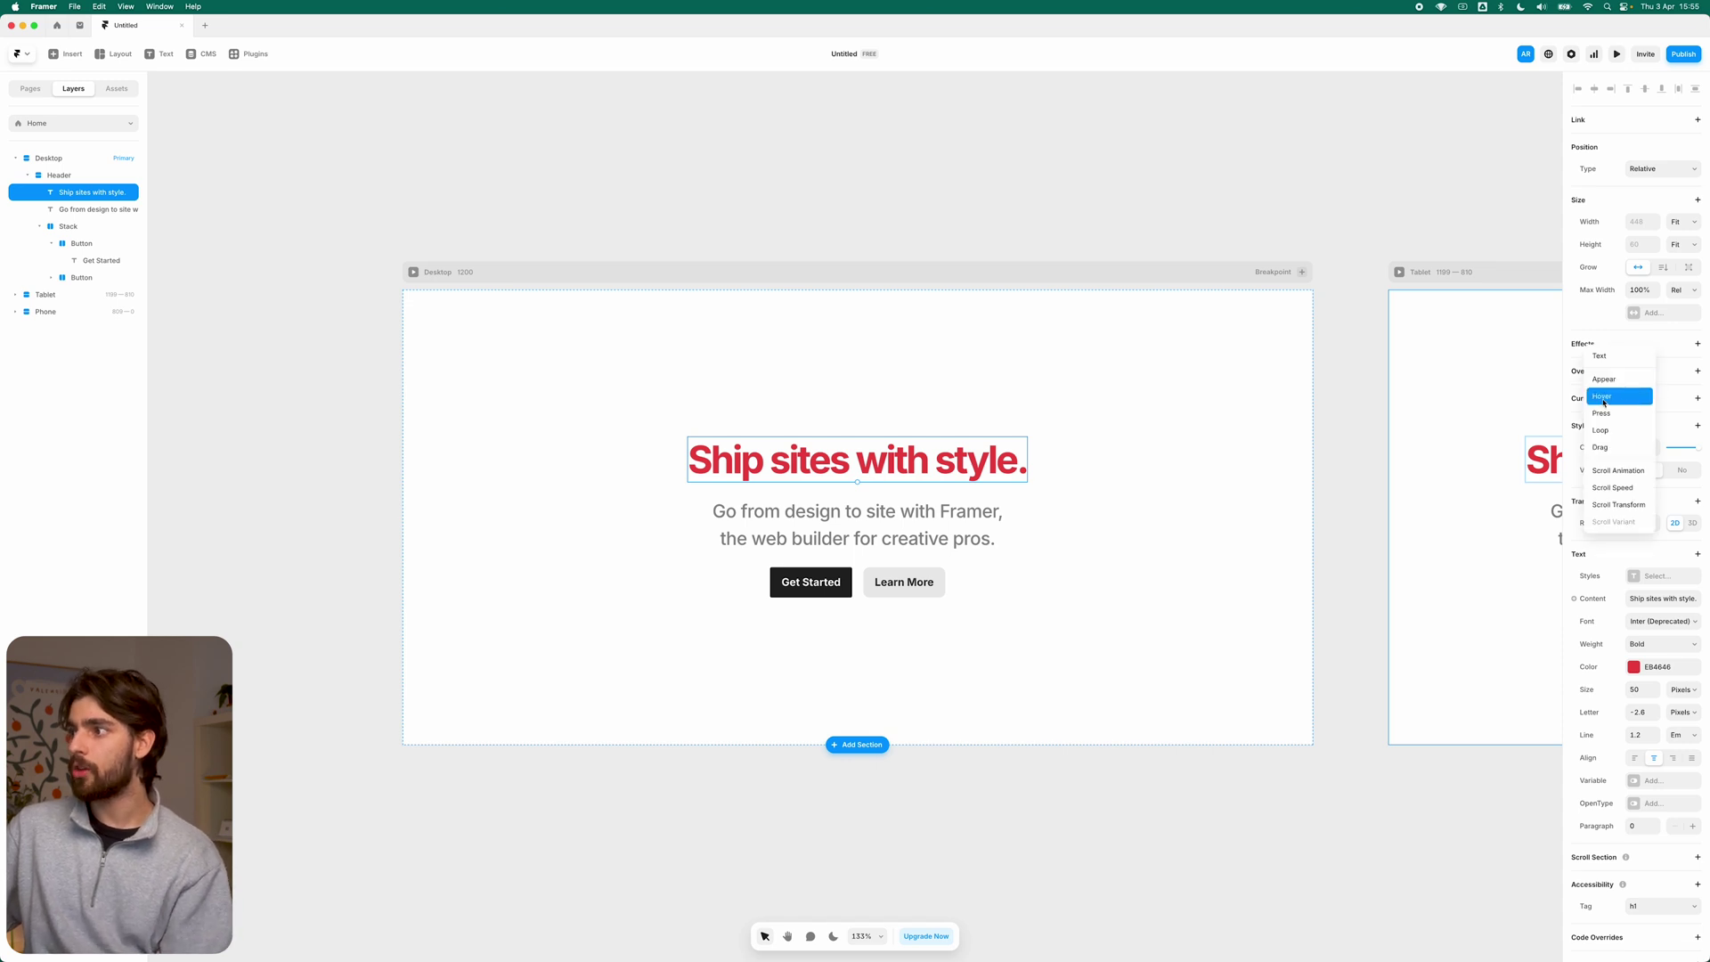
{"action": "key", "text": "super+p"}
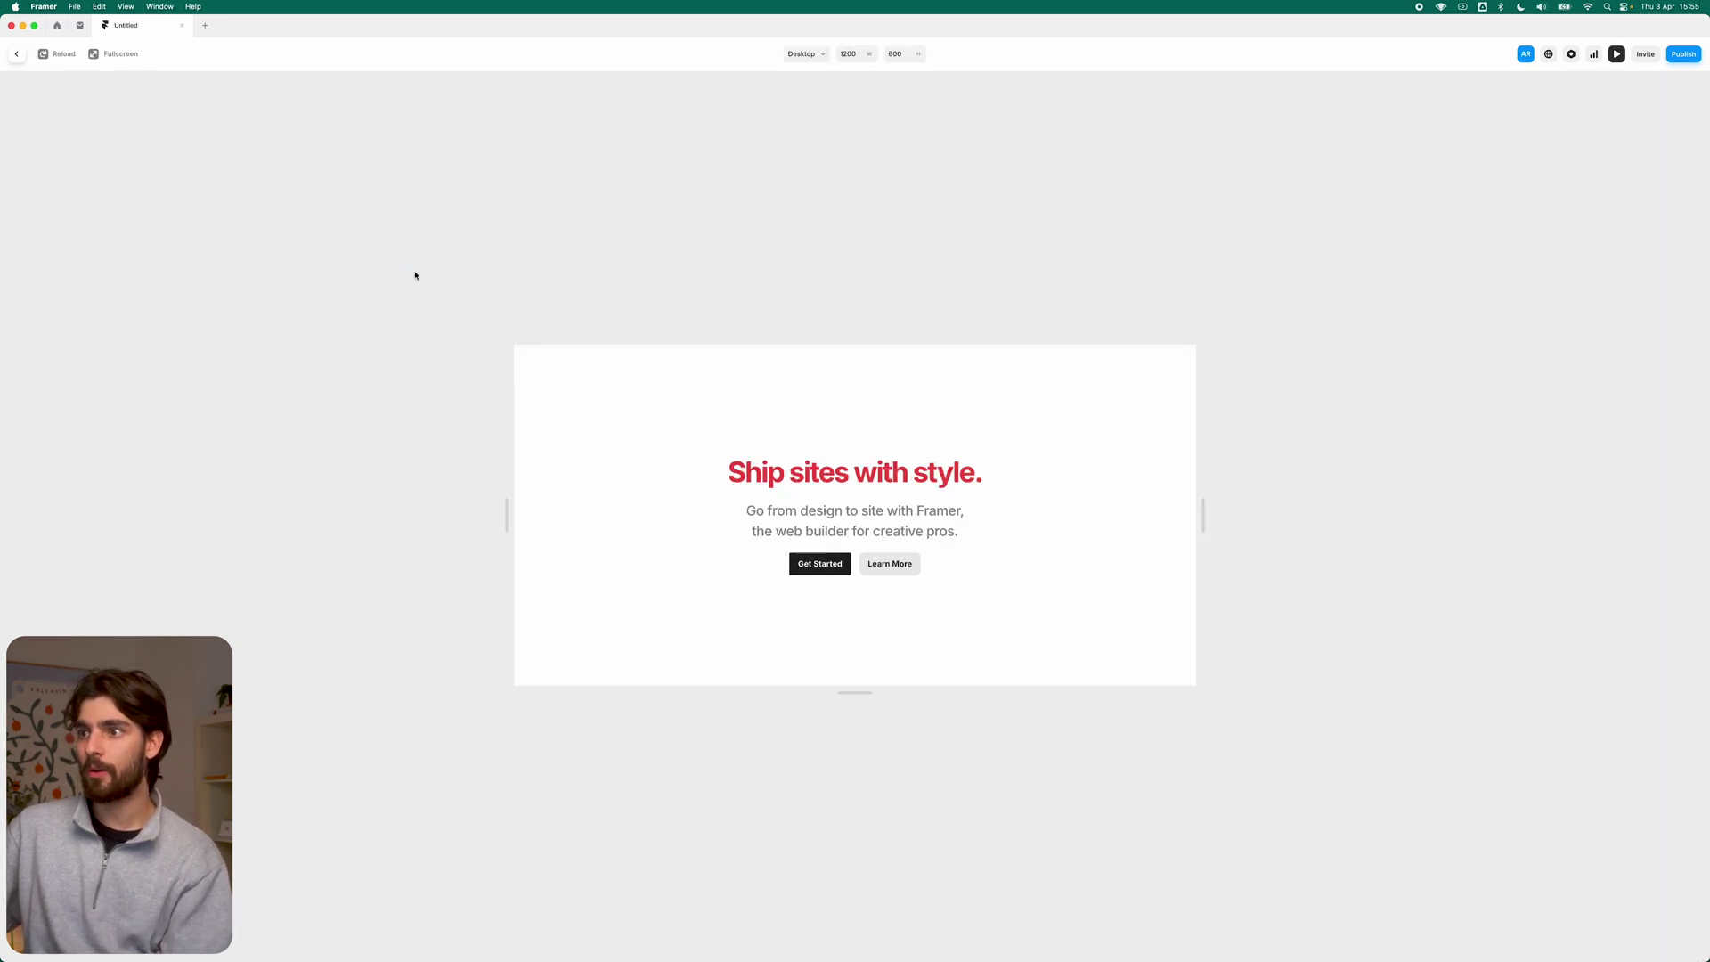
{"action": "left_click_drag", "start_coordinate": [699, 440], "coordinate": [954, 596]}
{"action": "left_click", "coordinate": [385, 340]}
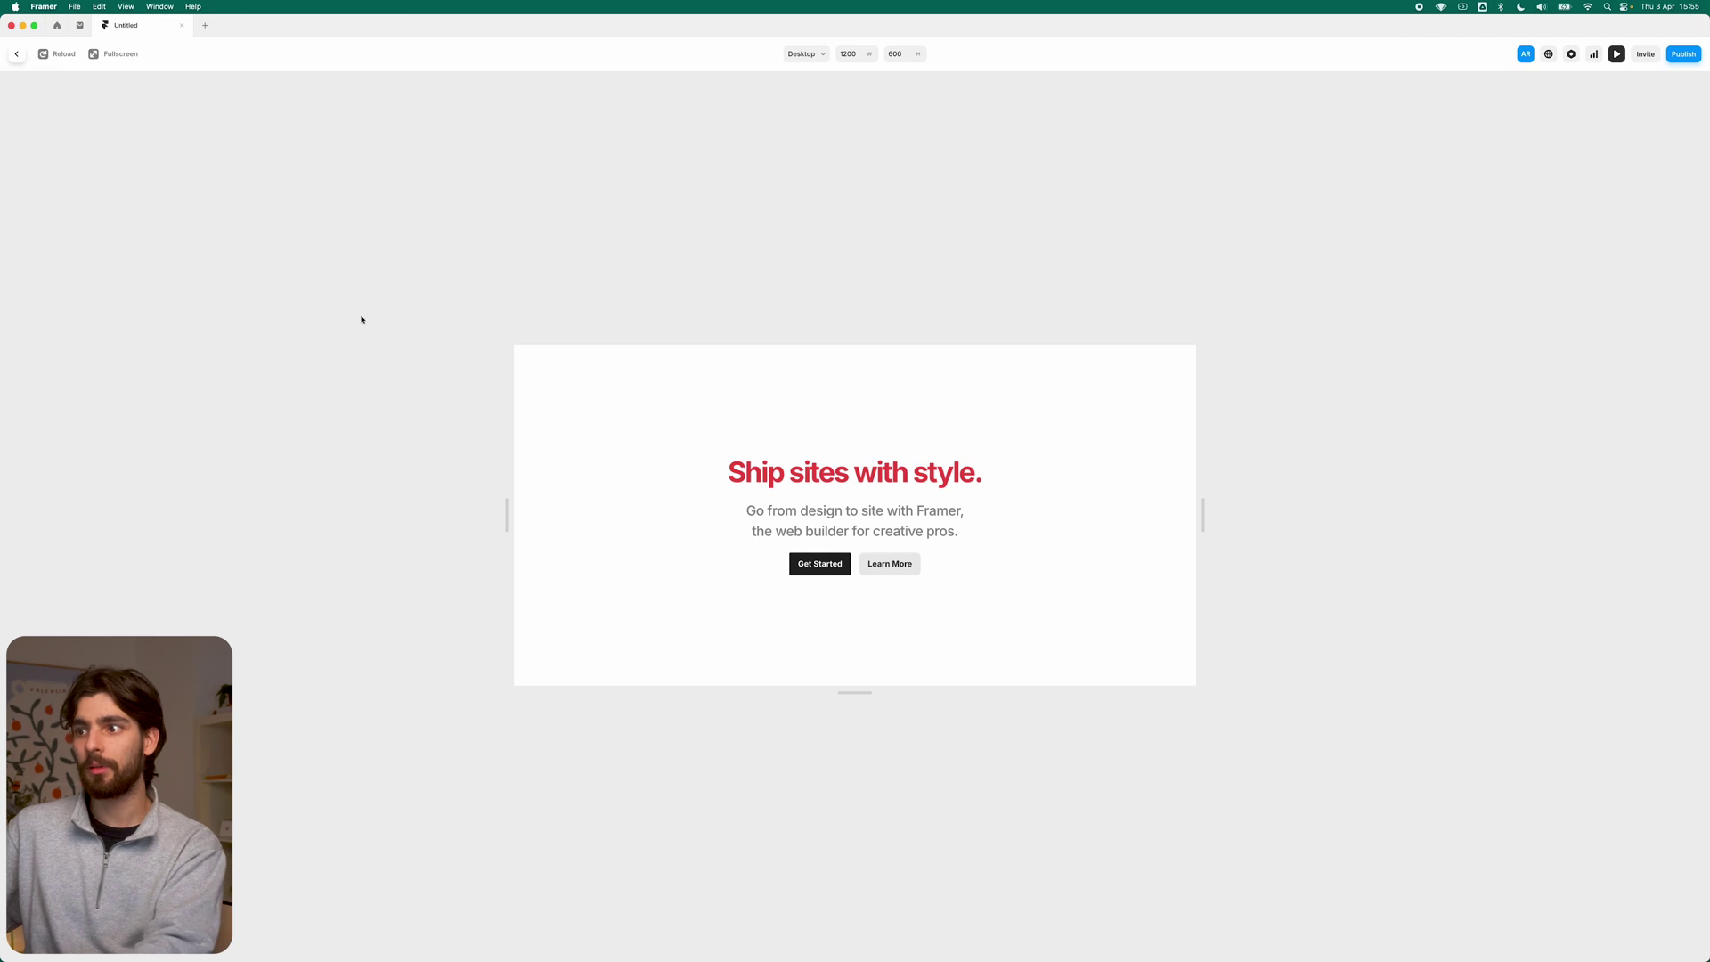
{"action": "key", "text": "super+p"}
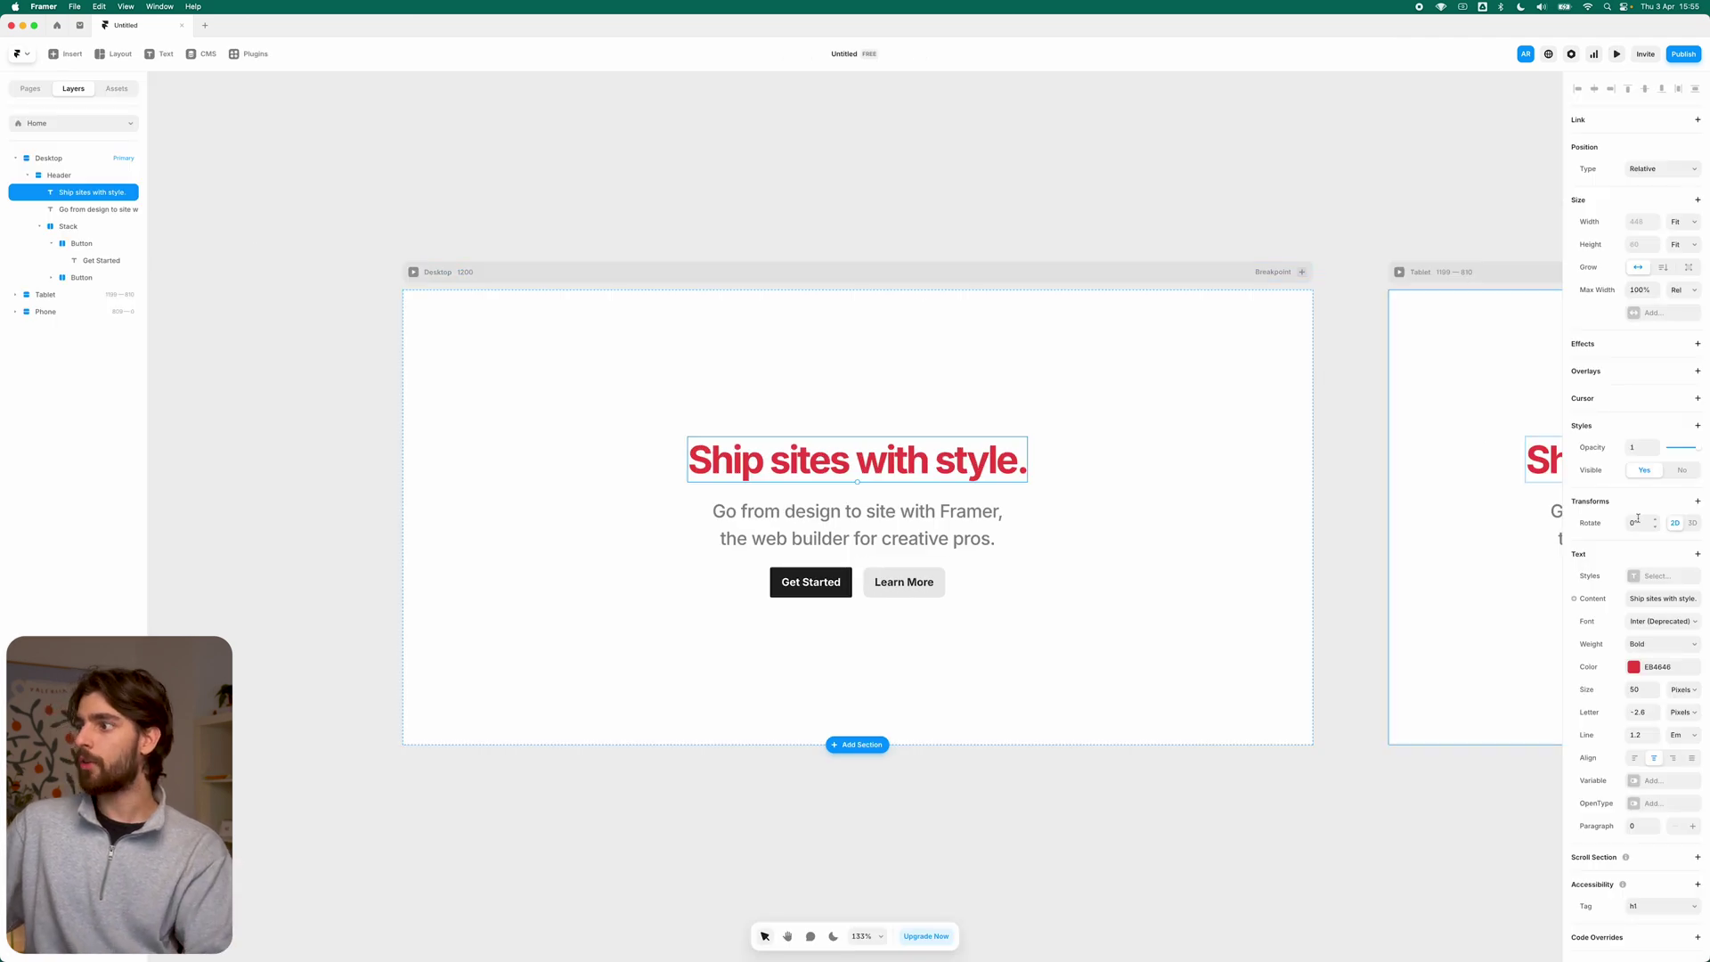
Step: Give the headline an Appear effect with a physics-based spring, then preview the animation
{"action": "left_click", "coordinate": [1641, 347]}
{"action": "left_click", "coordinate": [1618, 378]}
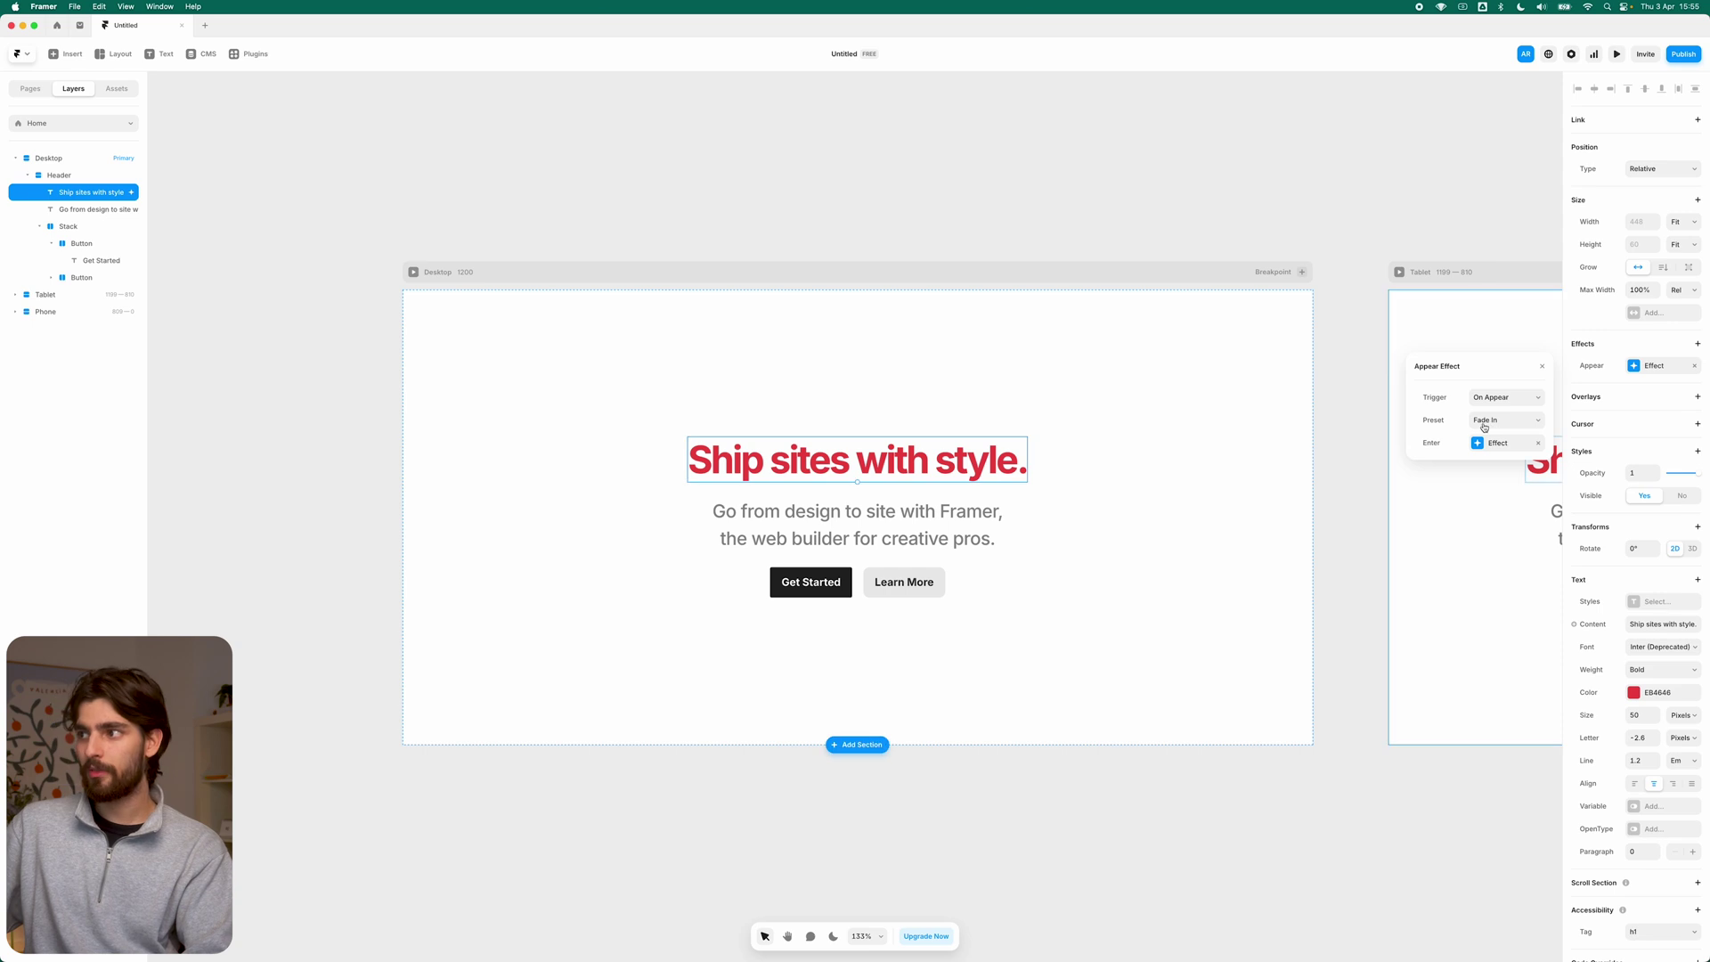
{"action": "key", "text": "Escape"}
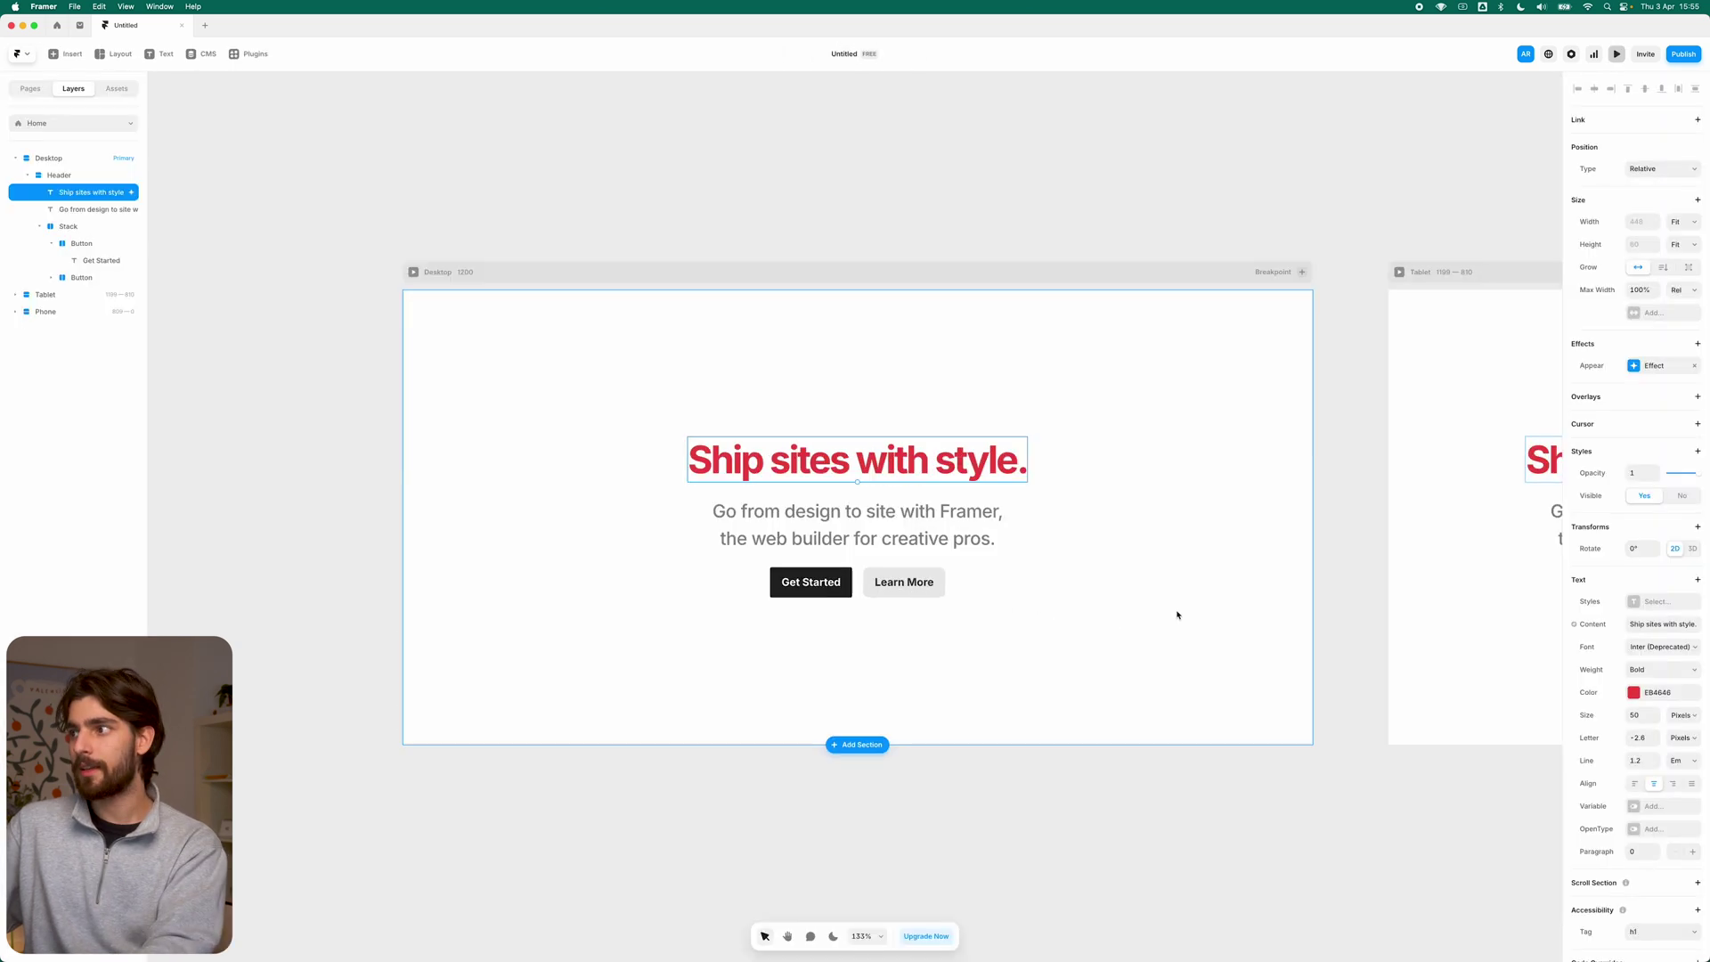
{"action": "left_click", "coordinate": [1639, 371]}
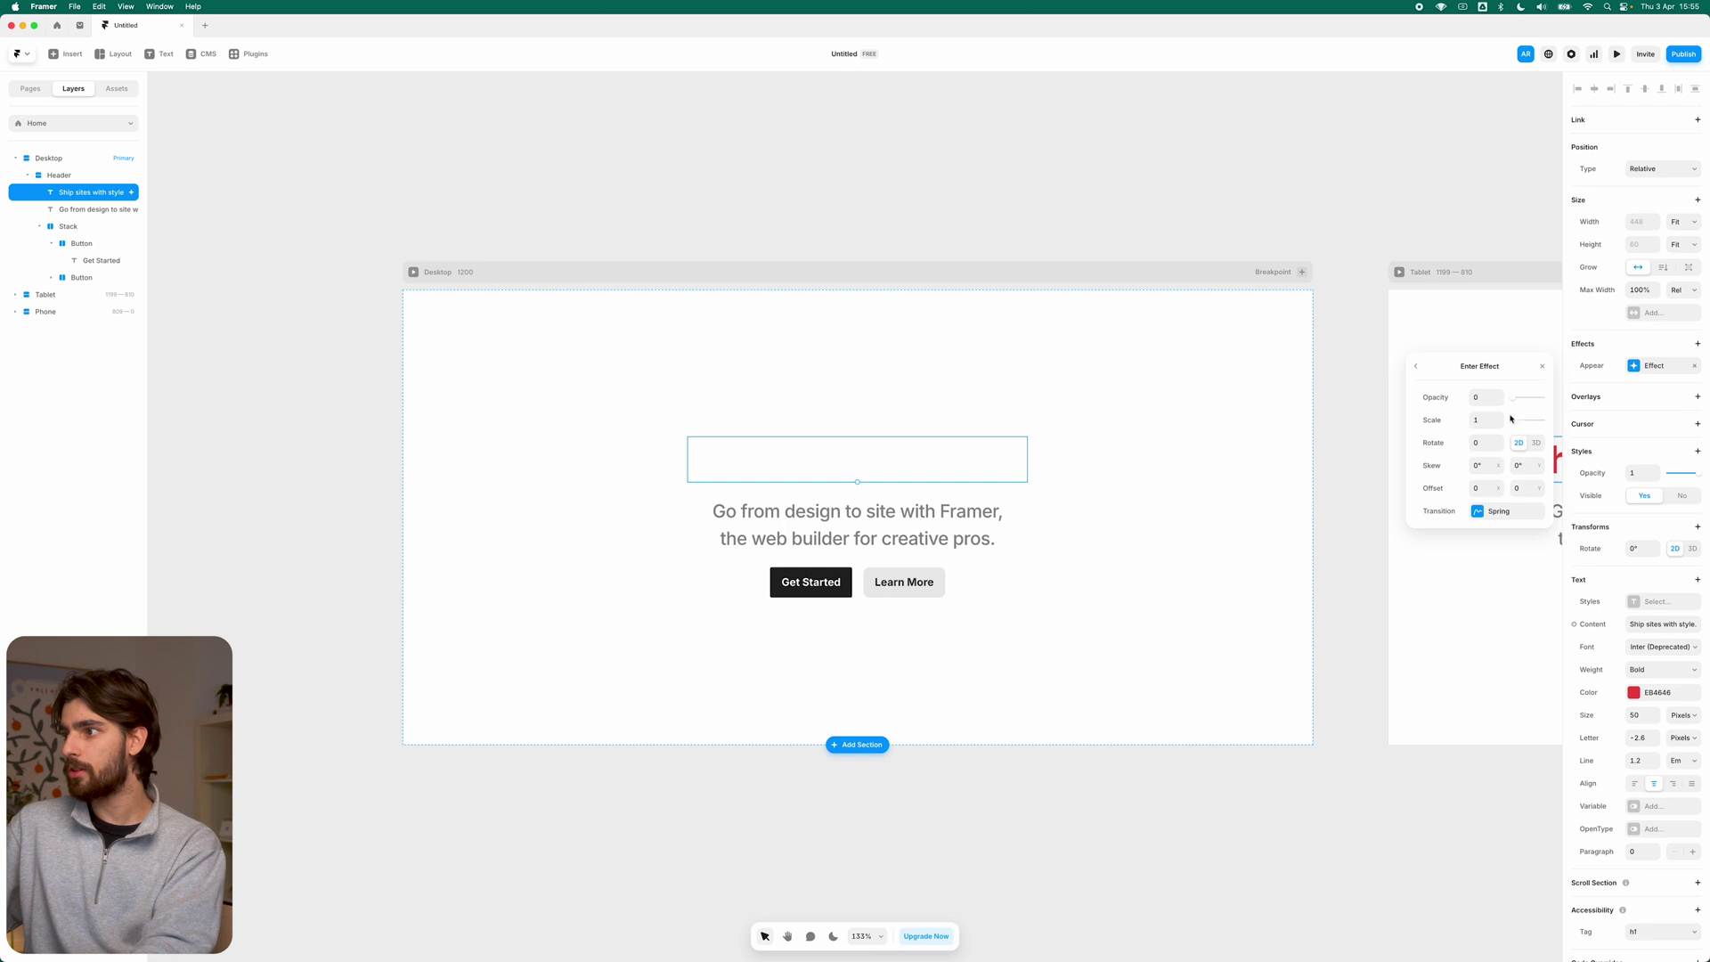
{"action": "left_click", "coordinate": [1499, 511]}
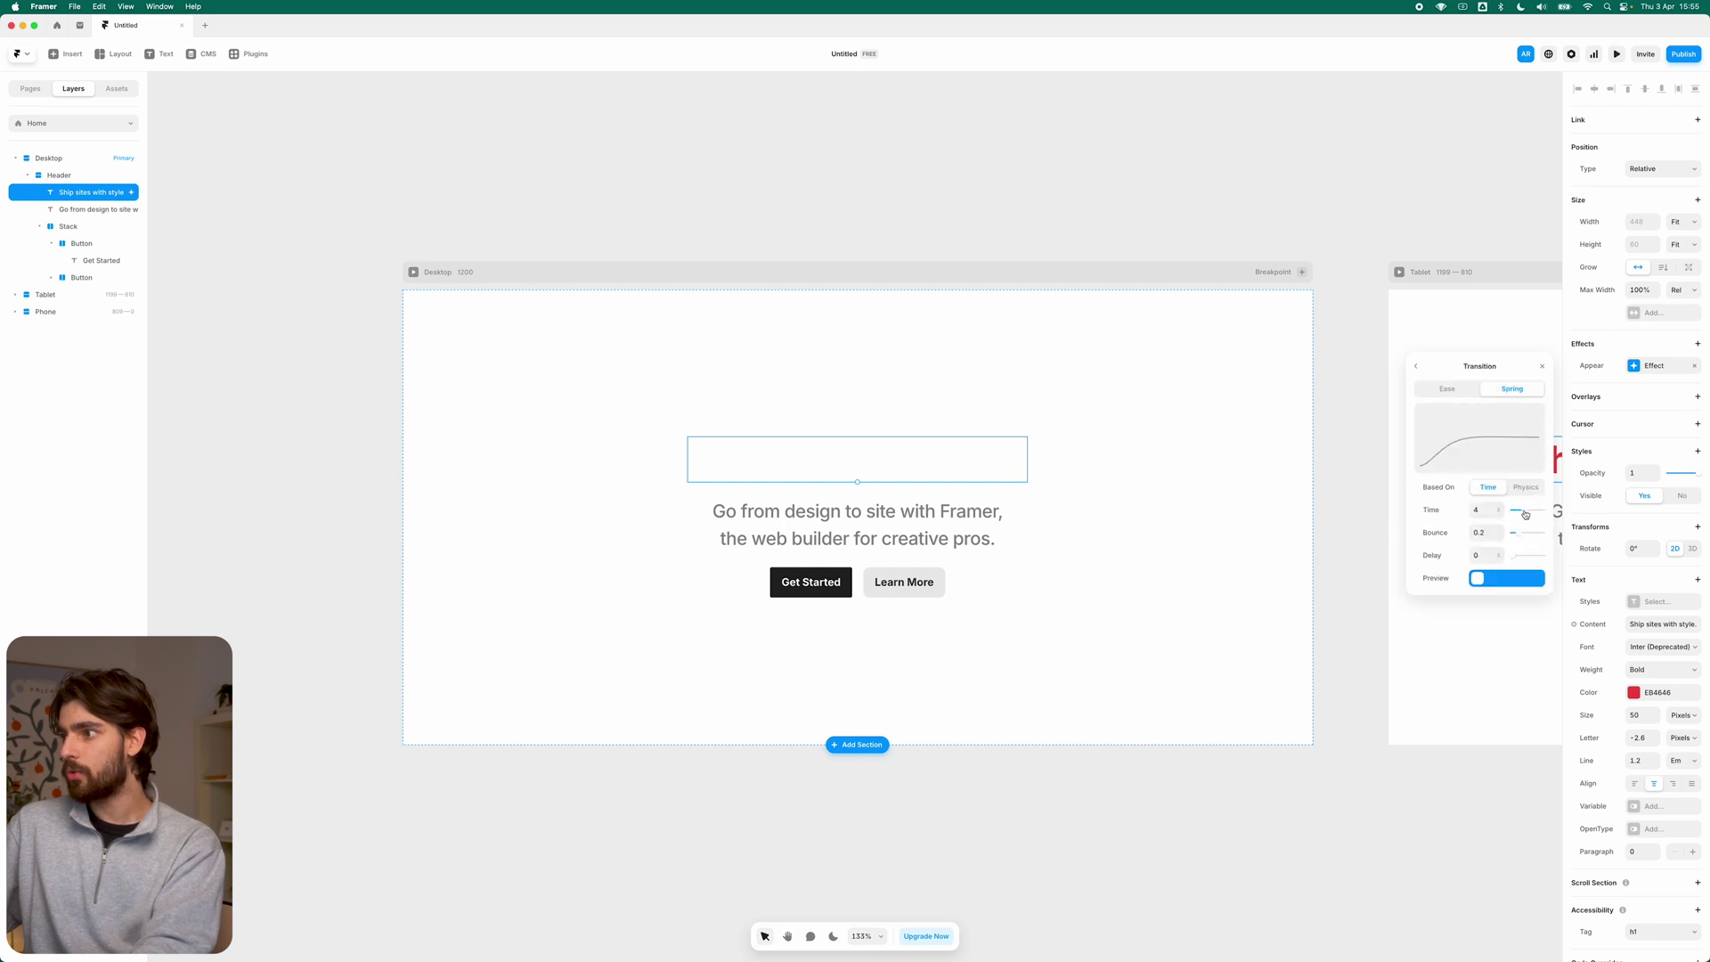
{"action": "left_click", "coordinate": [1526, 487]}
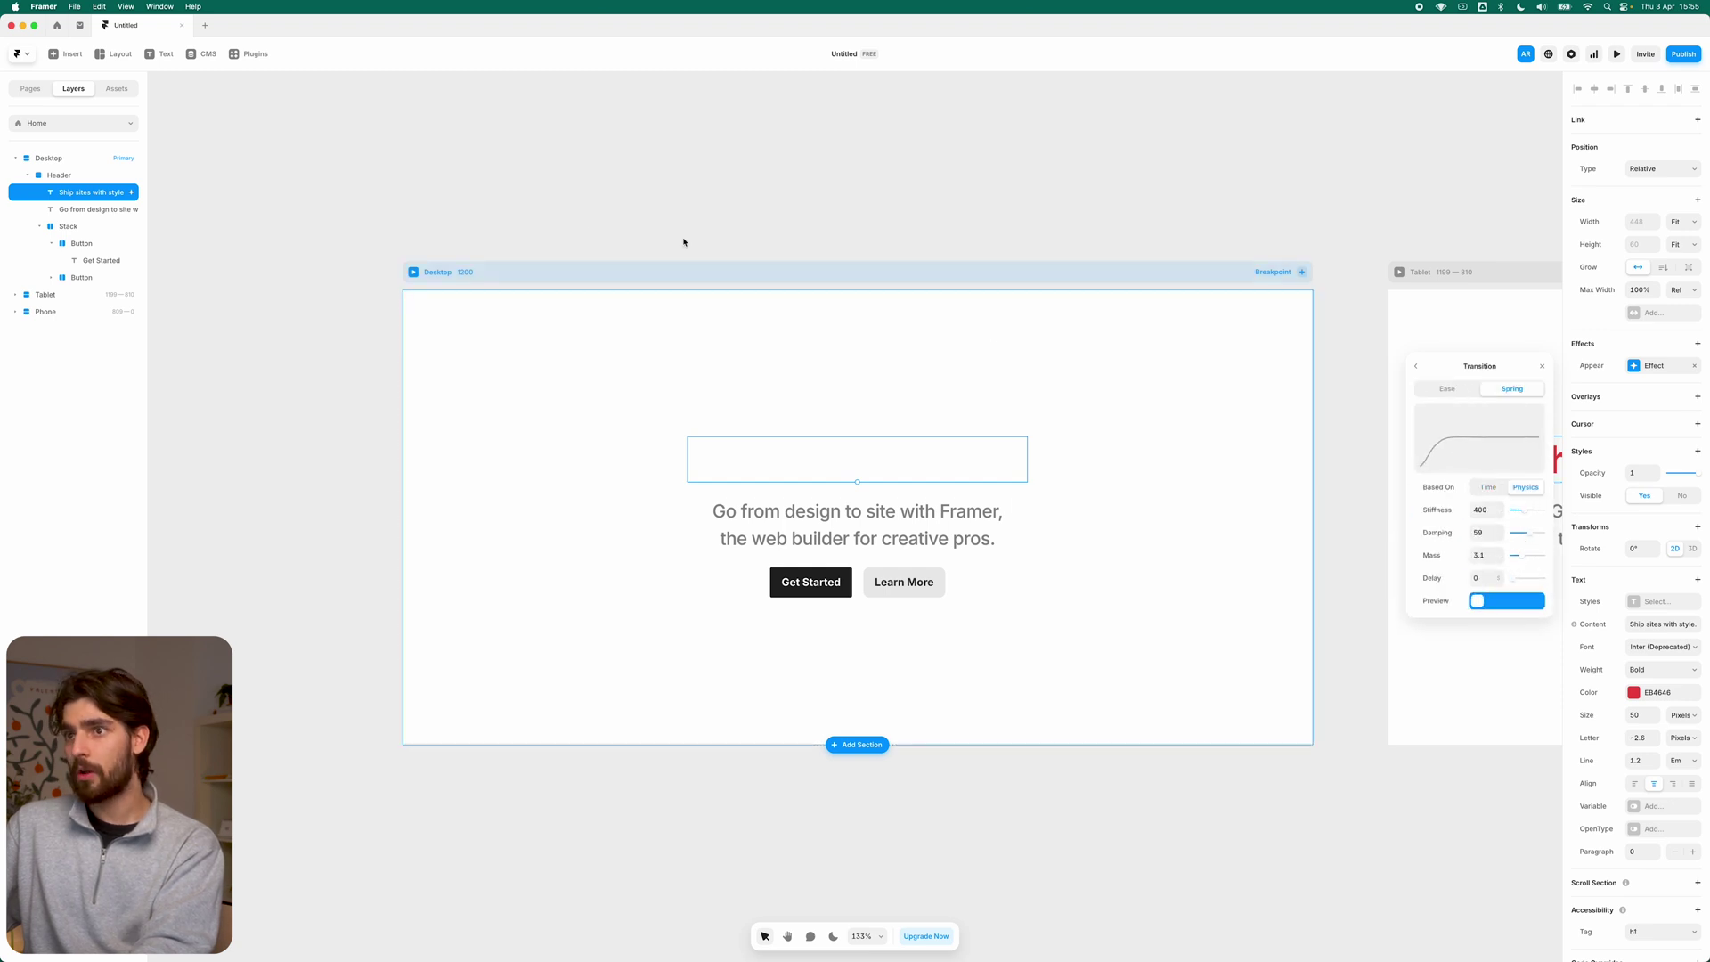
{"action": "key", "text": "super+p"}
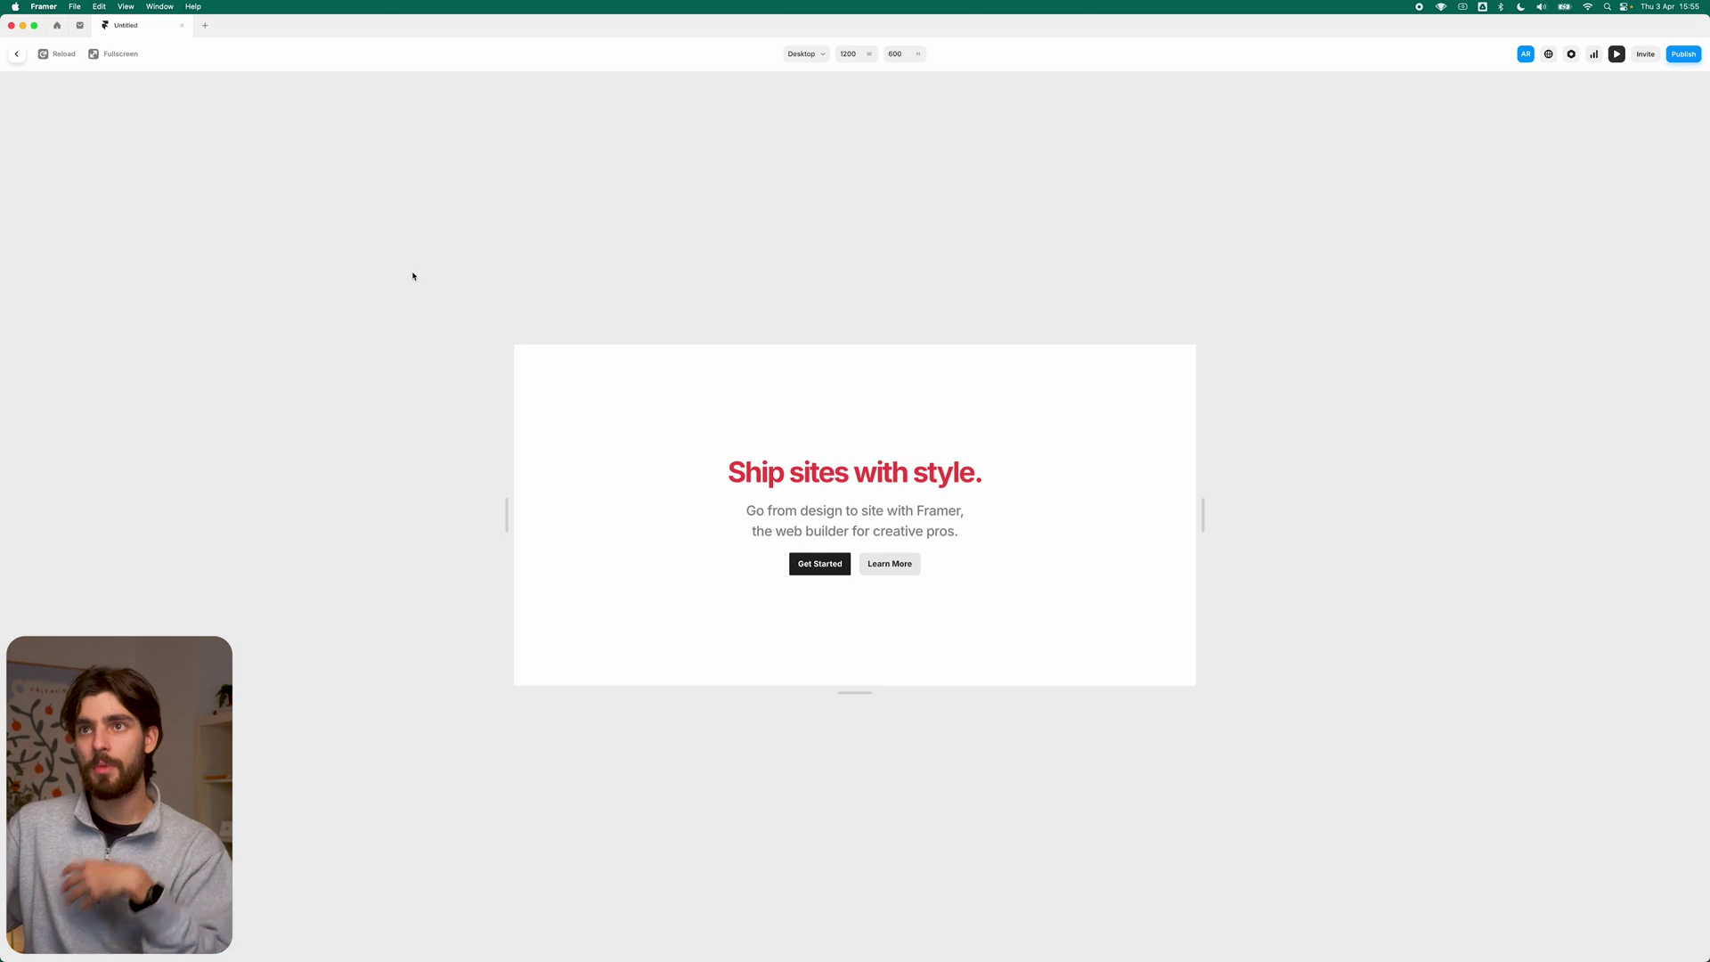
Step: Replay the 'Ship sites with style.' headline fade-in twice, then exit the preview
{"action": "left_click_drag", "start_coordinate": [729, 465], "coordinate": [853, 476]}
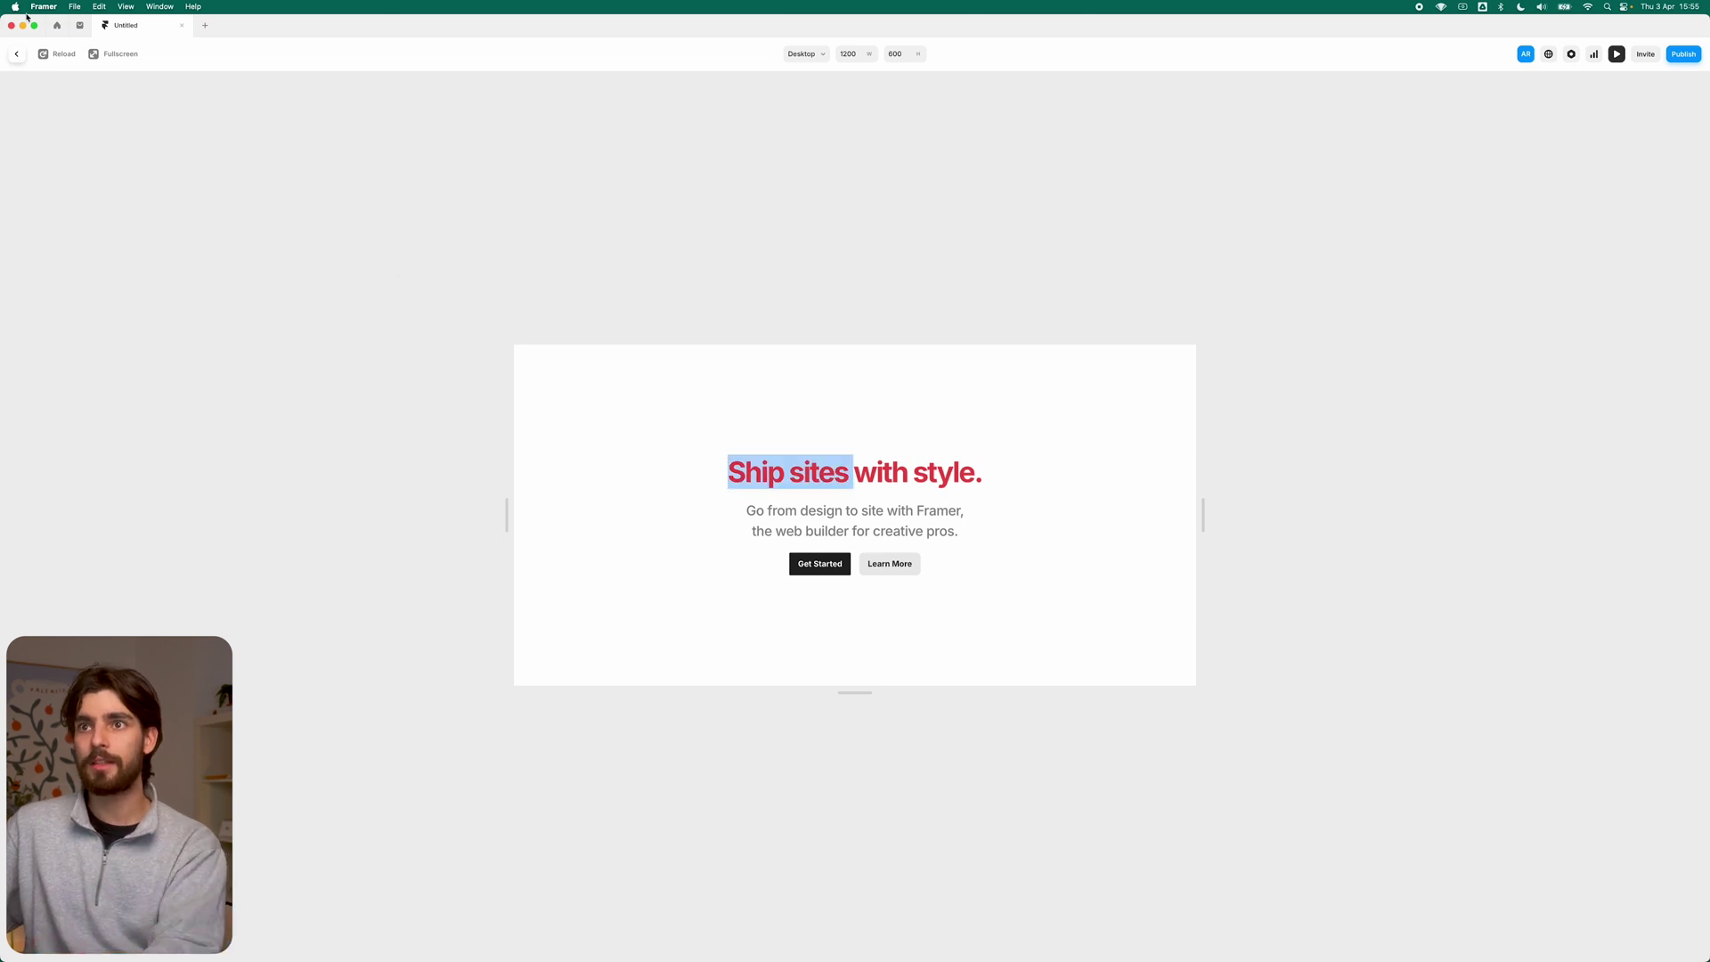
{"action": "left_click", "coordinate": [56, 55]}
{"action": "left_click", "coordinate": [57, 56]}
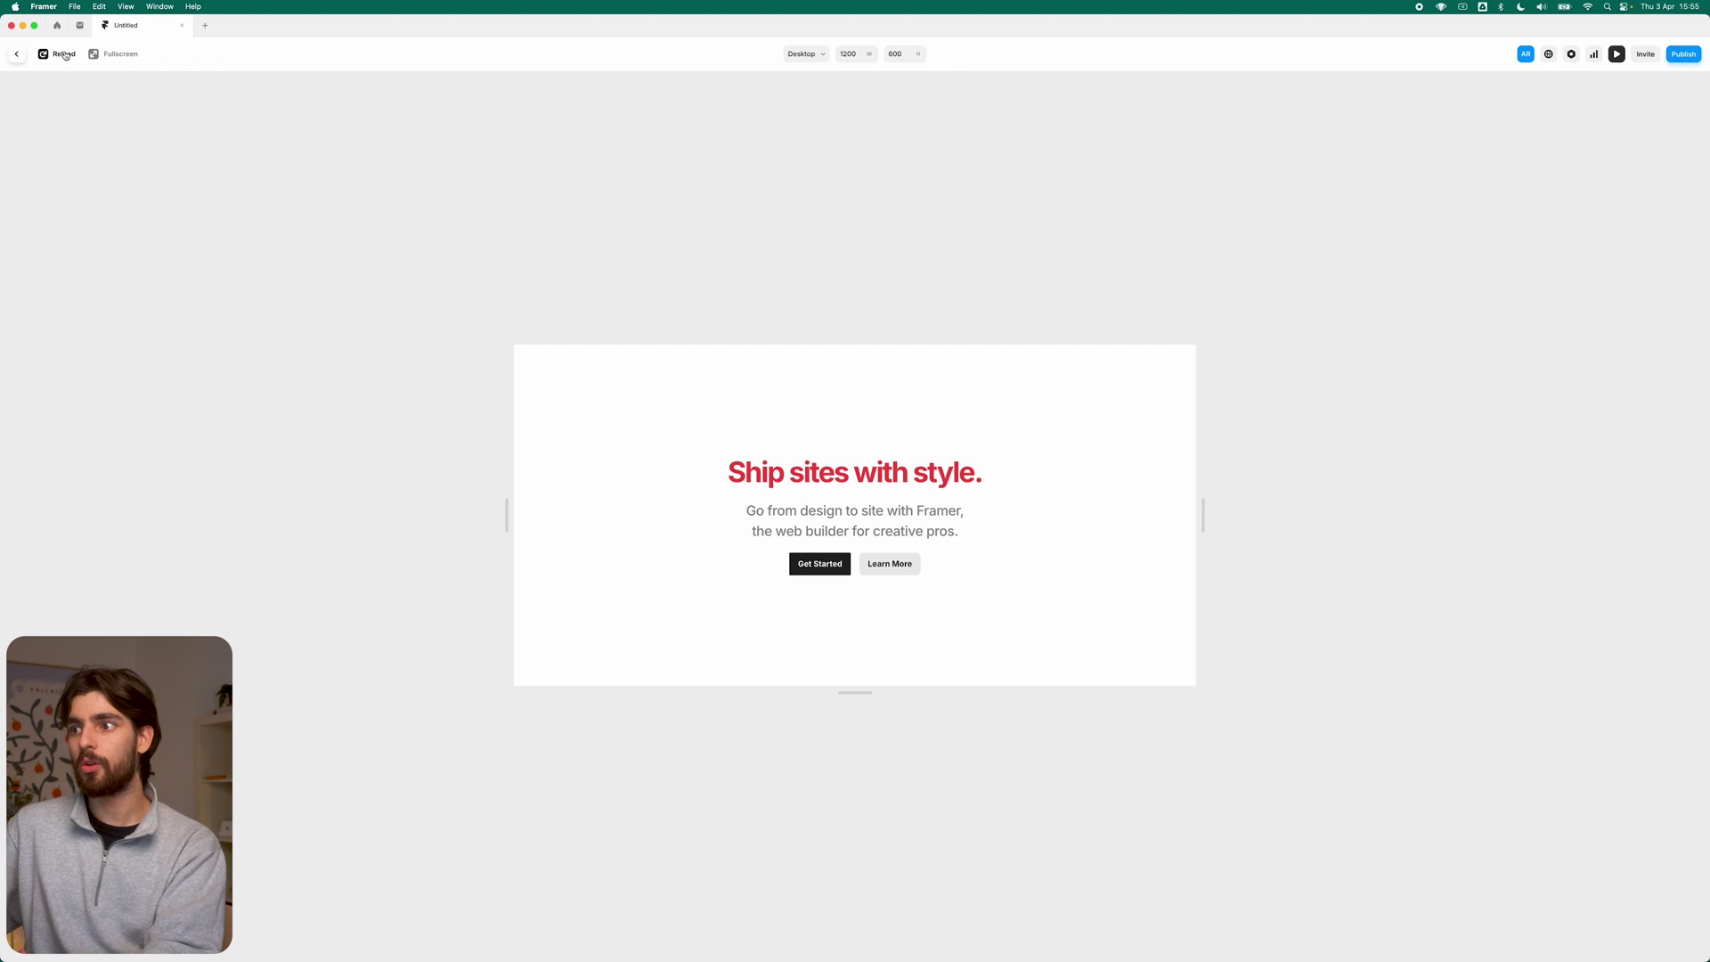
{"action": "key", "text": "Escape"}
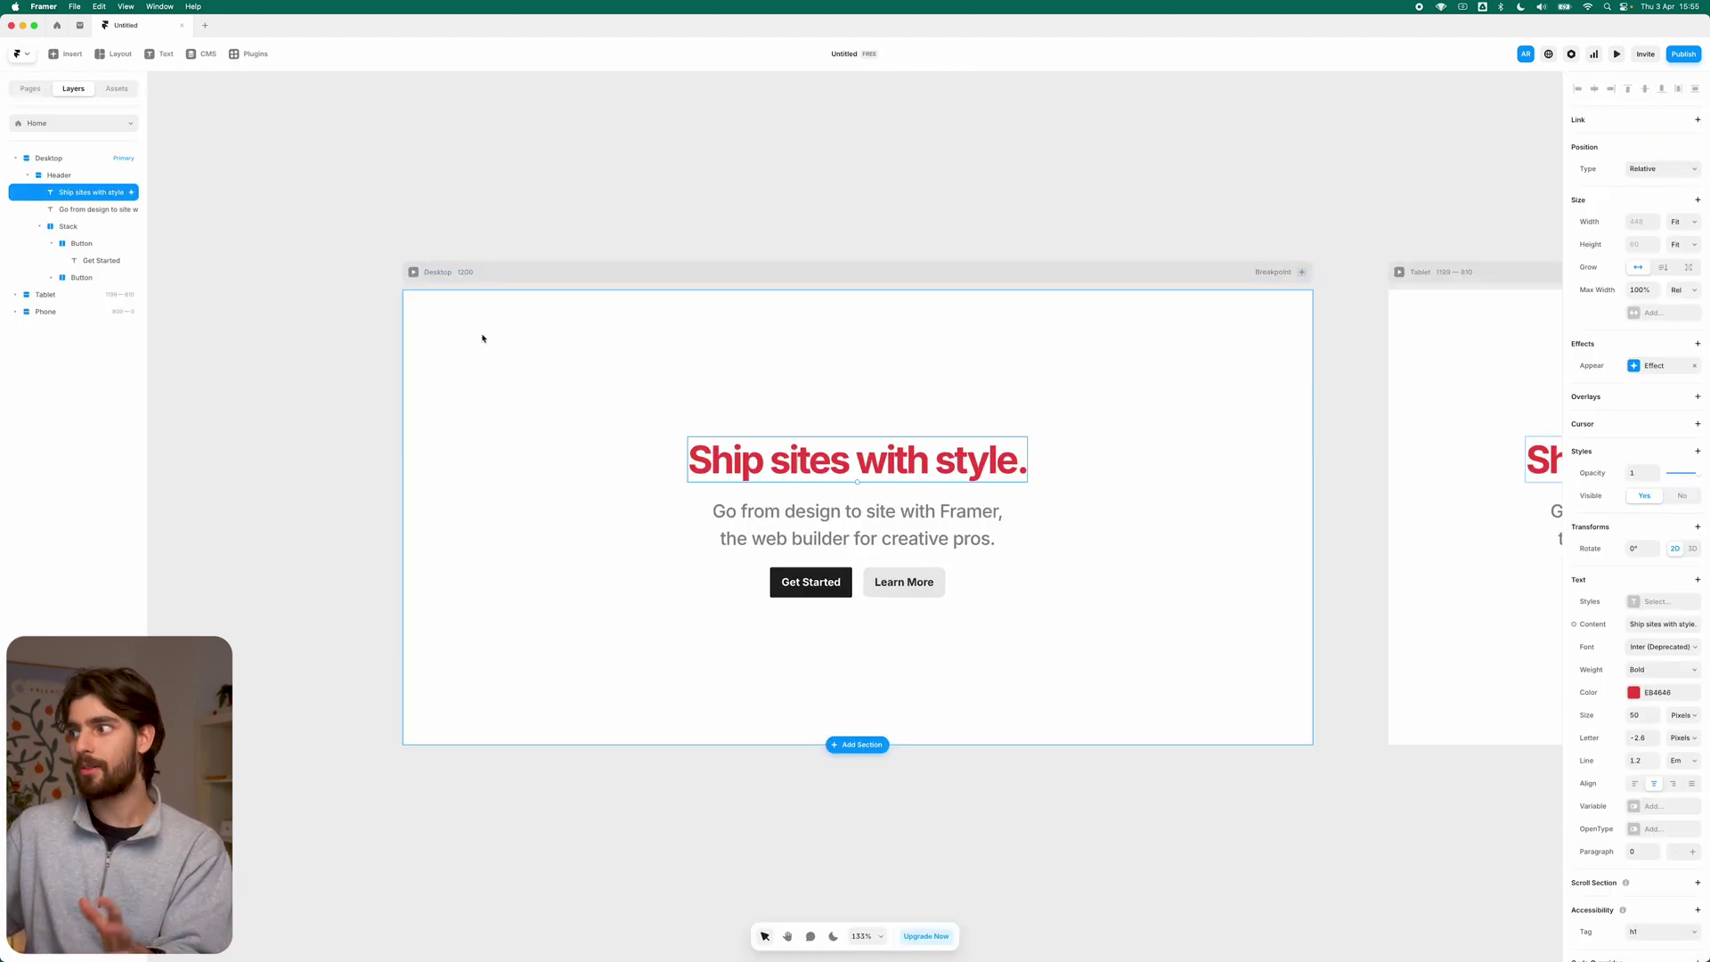
Step: Insert the 'Add Sections or Complete Pages' section template below the hero in the Desktop frame
{"action": "scroll", "coordinate": [481, 338], "scroll_direction": "down", "scroll_amount": 3}
{"action": "left_click", "coordinate": [427, 272]}
{"action": "left_click", "coordinate": [65, 53]}
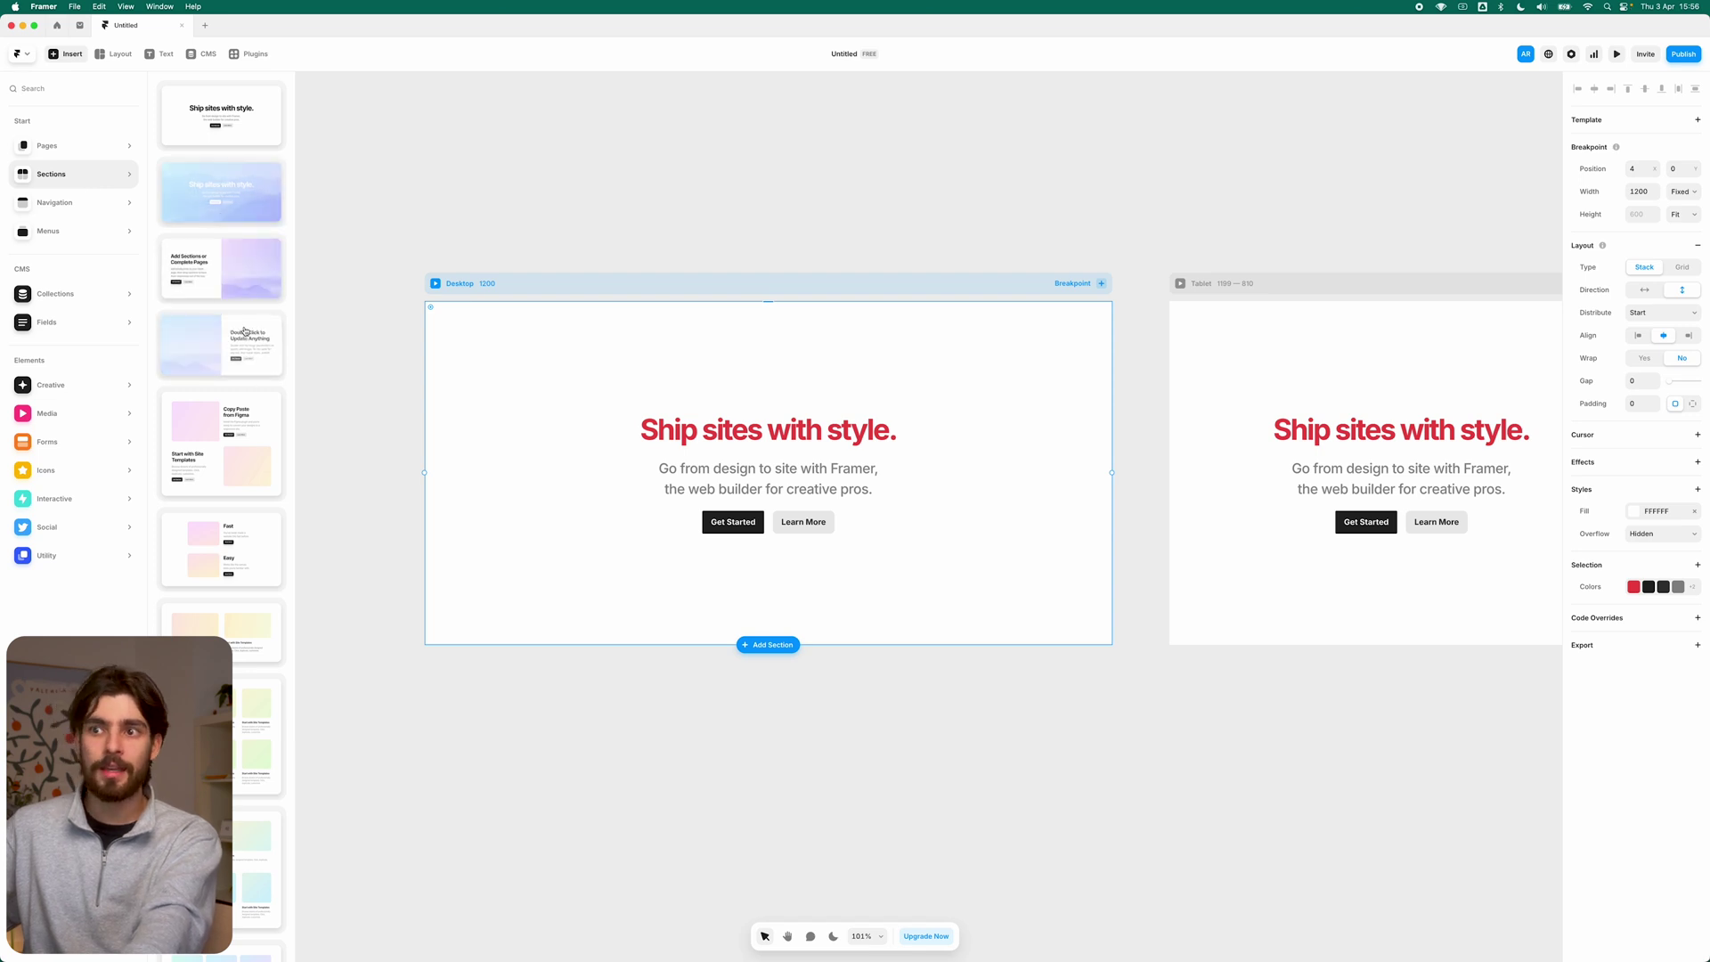
{"action": "left_click", "coordinate": [233, 276]}
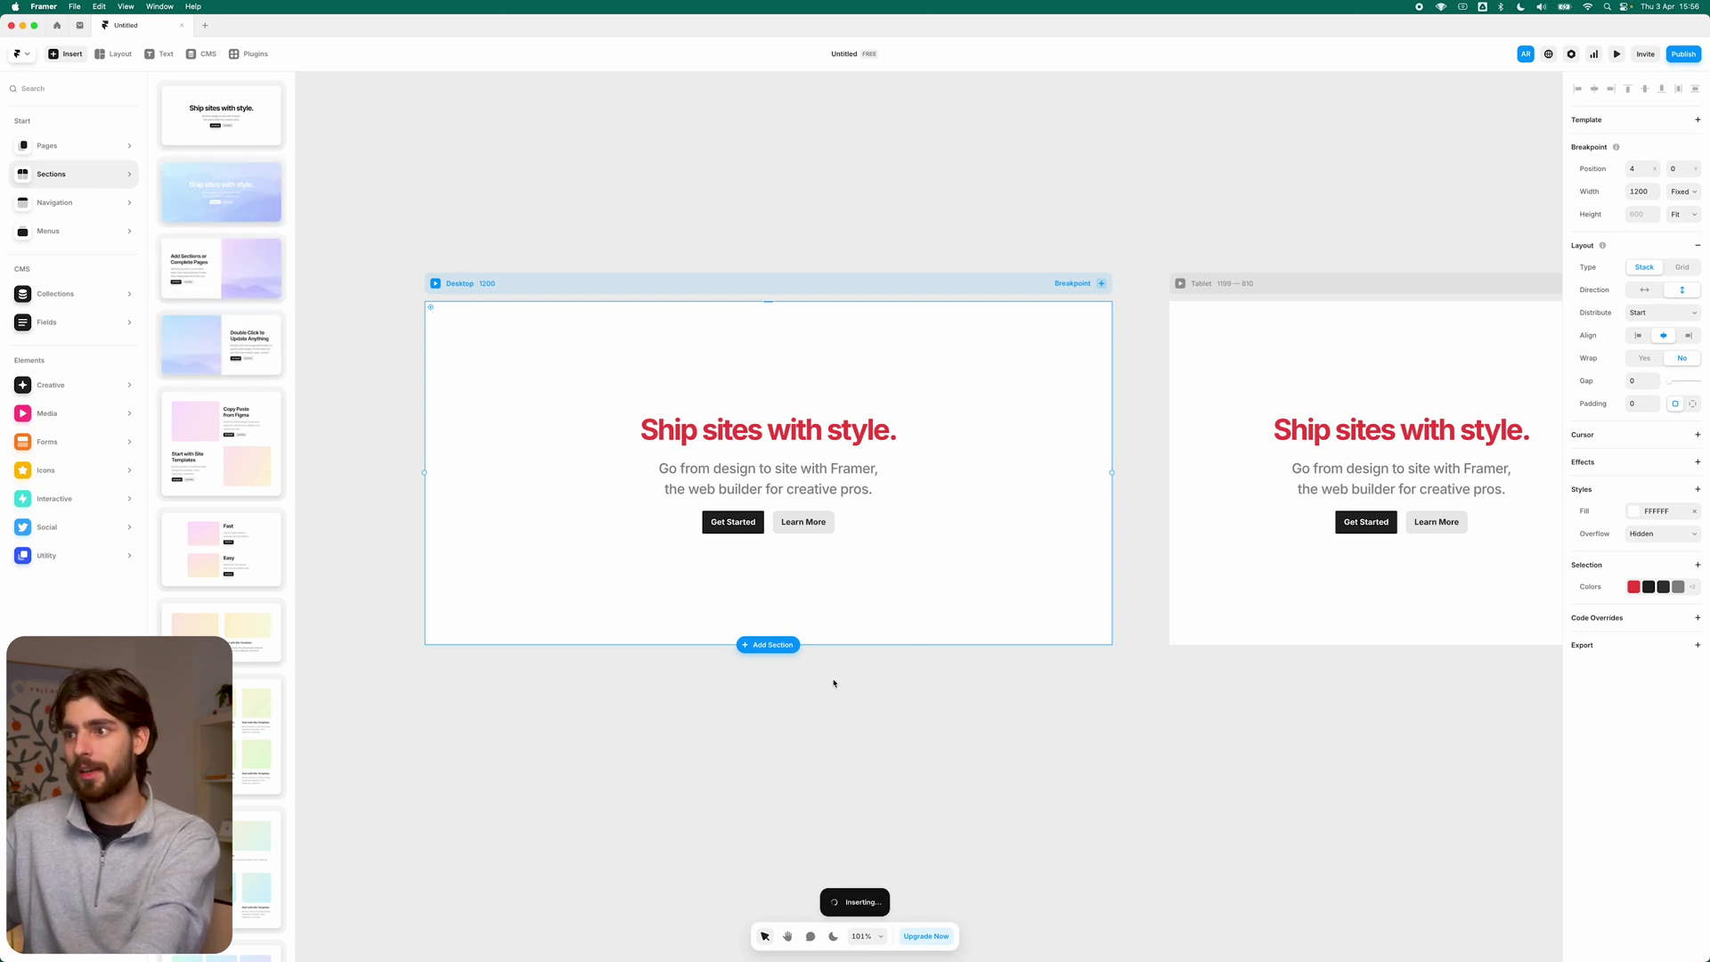
Step: Switch to the browser and scroll through the Lapa Ninja showcase gallery
{"action": "key", "text": "super+Tab"}
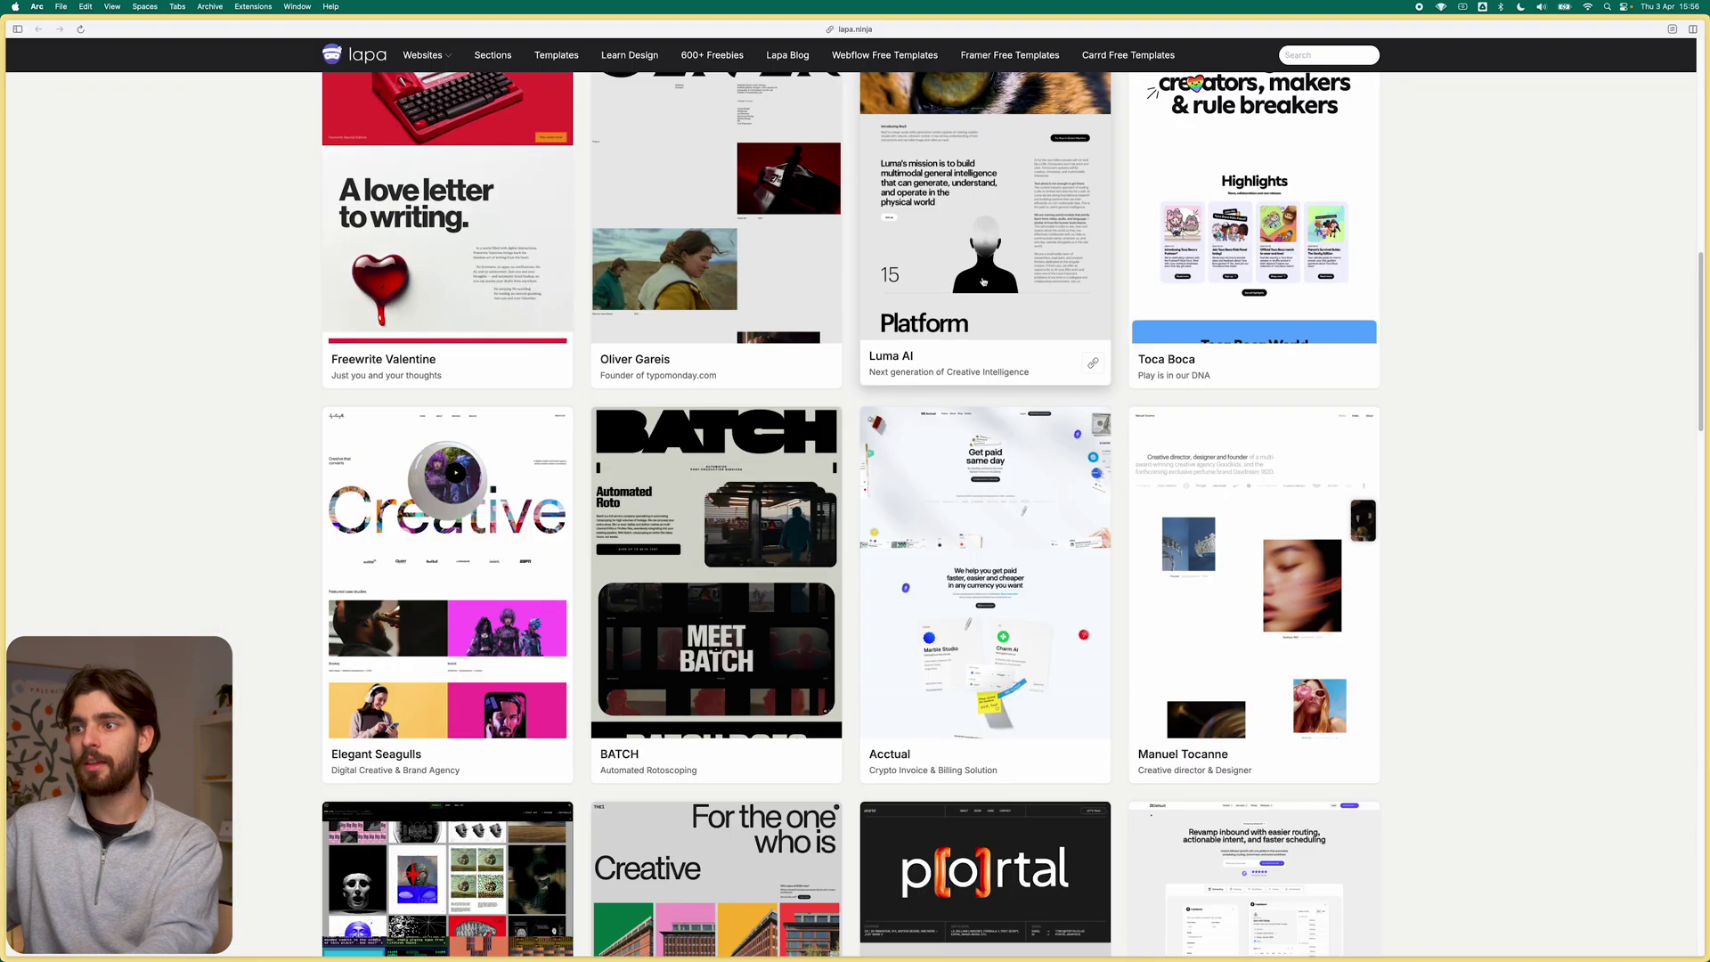
{"action": "key", "text": "super+t"}
{"action": "type", "text": "apple"}
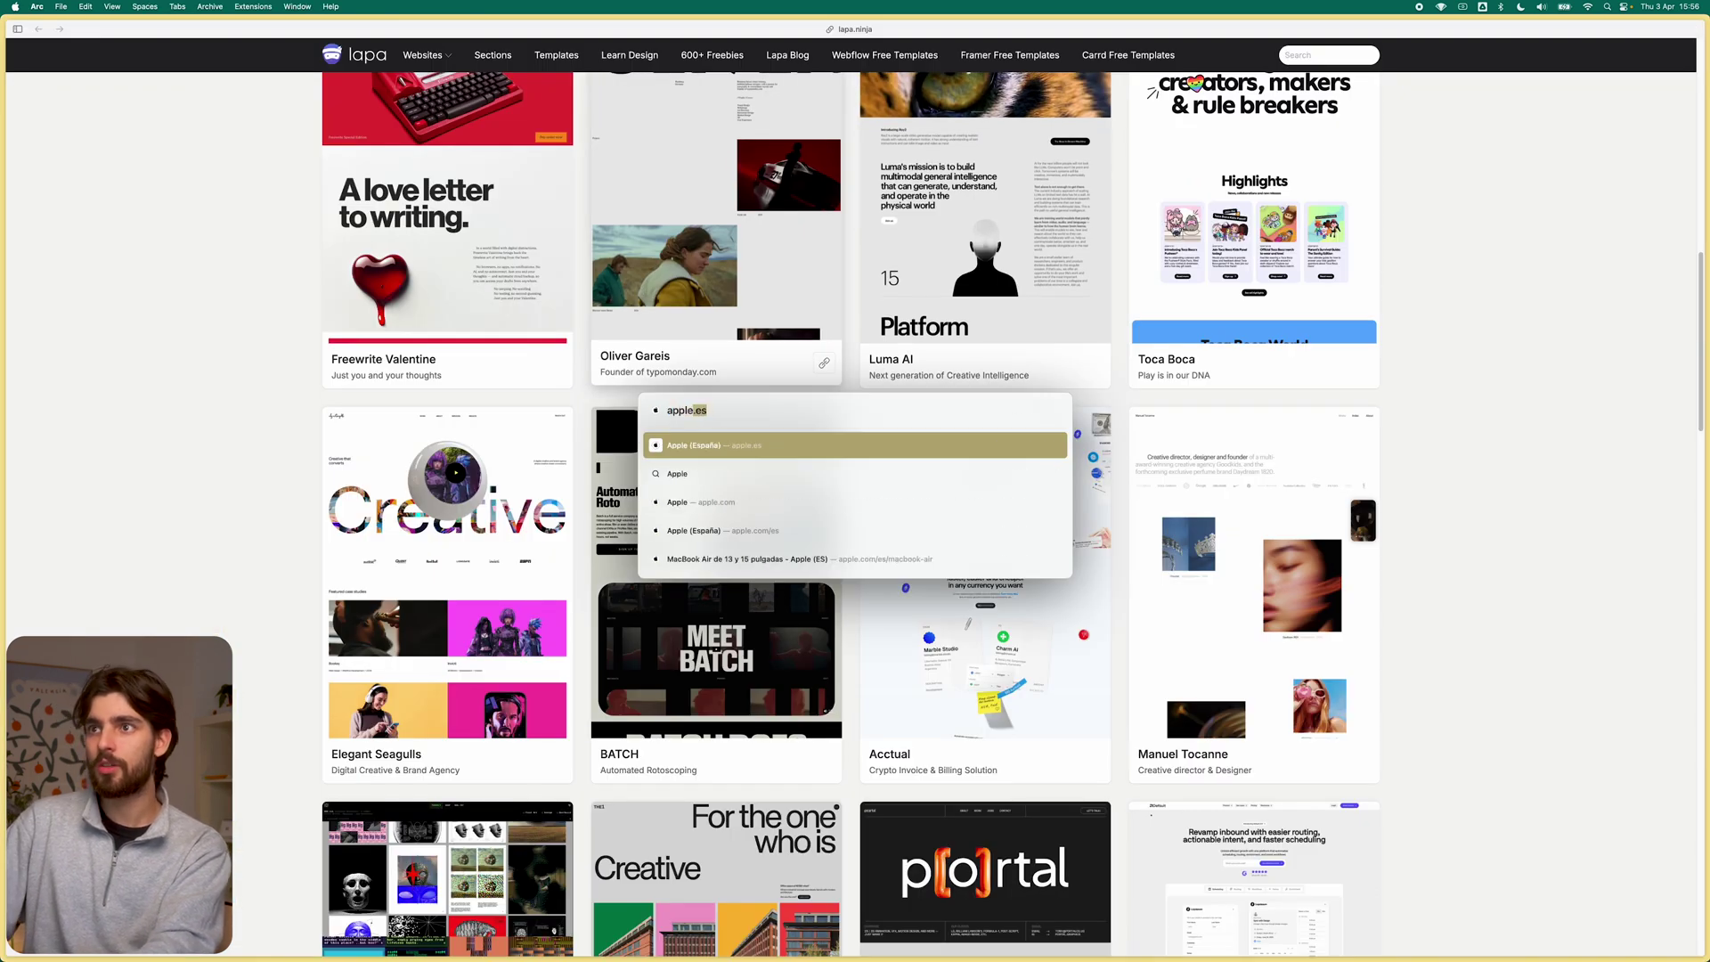
{"action": "scroll", "coordinate": [493, 379], "scroll_direction": "up", "scroll_amount": 8}
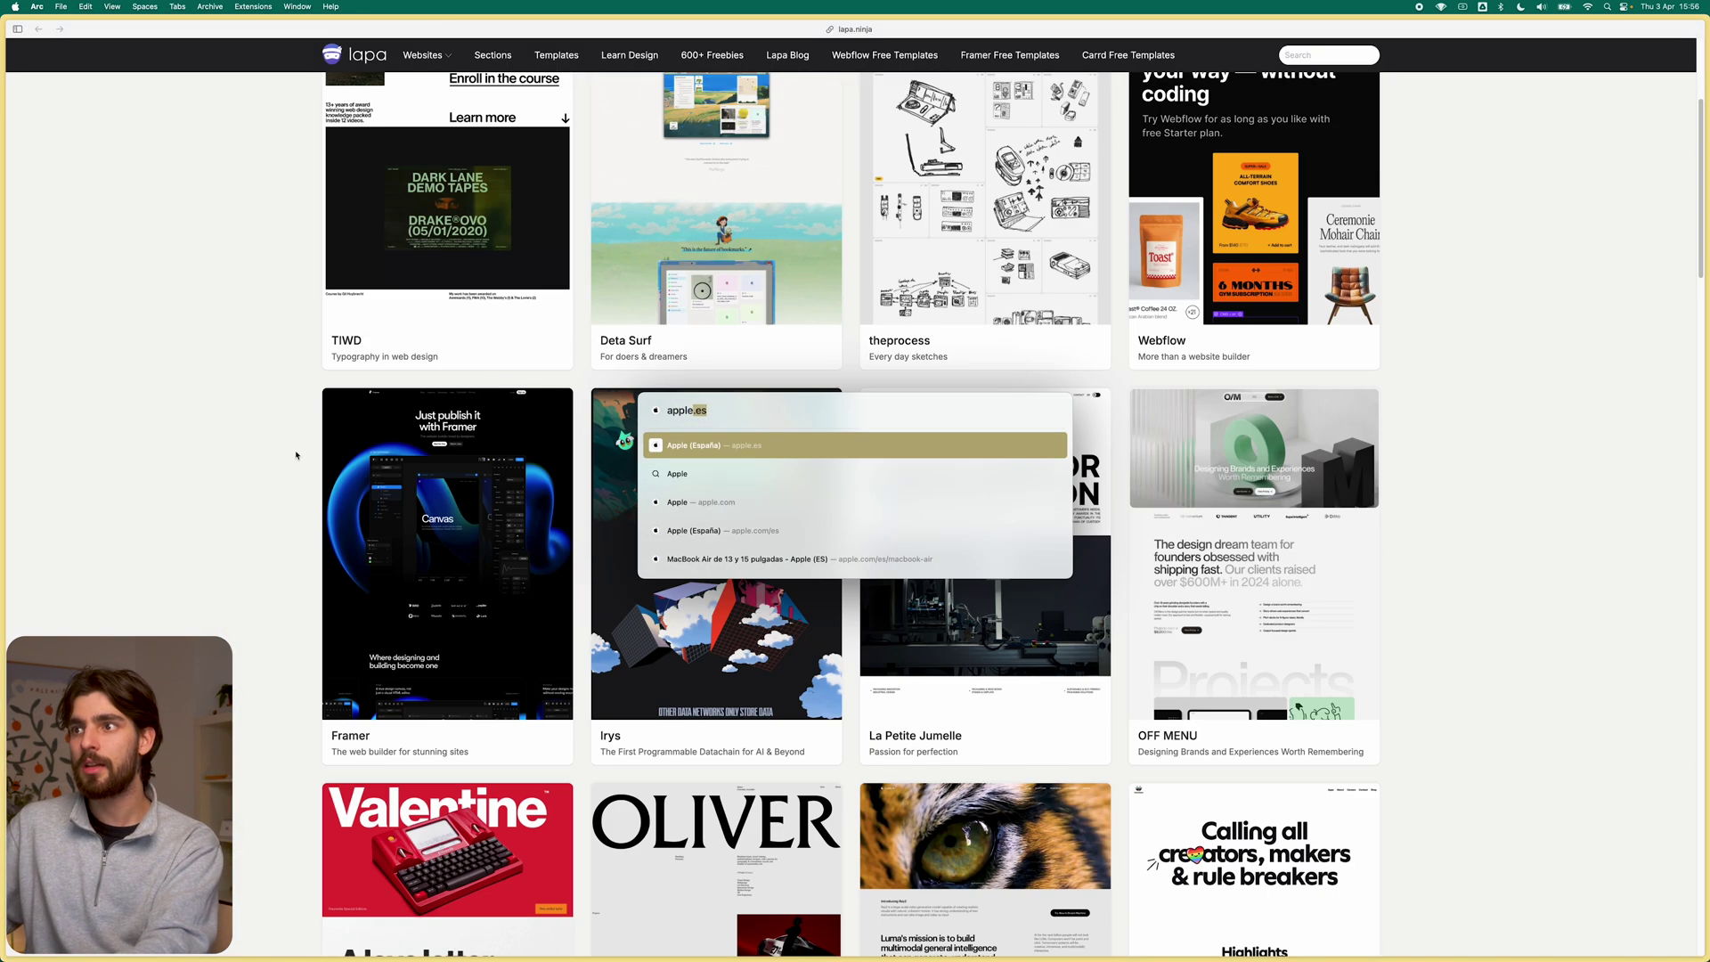
{"action": "key", "text": "Escape"}
{"action": "scroll", "coordinate": [285, 445], "scroll_direction": "up", "scroll_amount": 4}
{"action": "scroll", "coordinate": [275, 490], "scroll_direction": "down", "scroll_amount": 15}
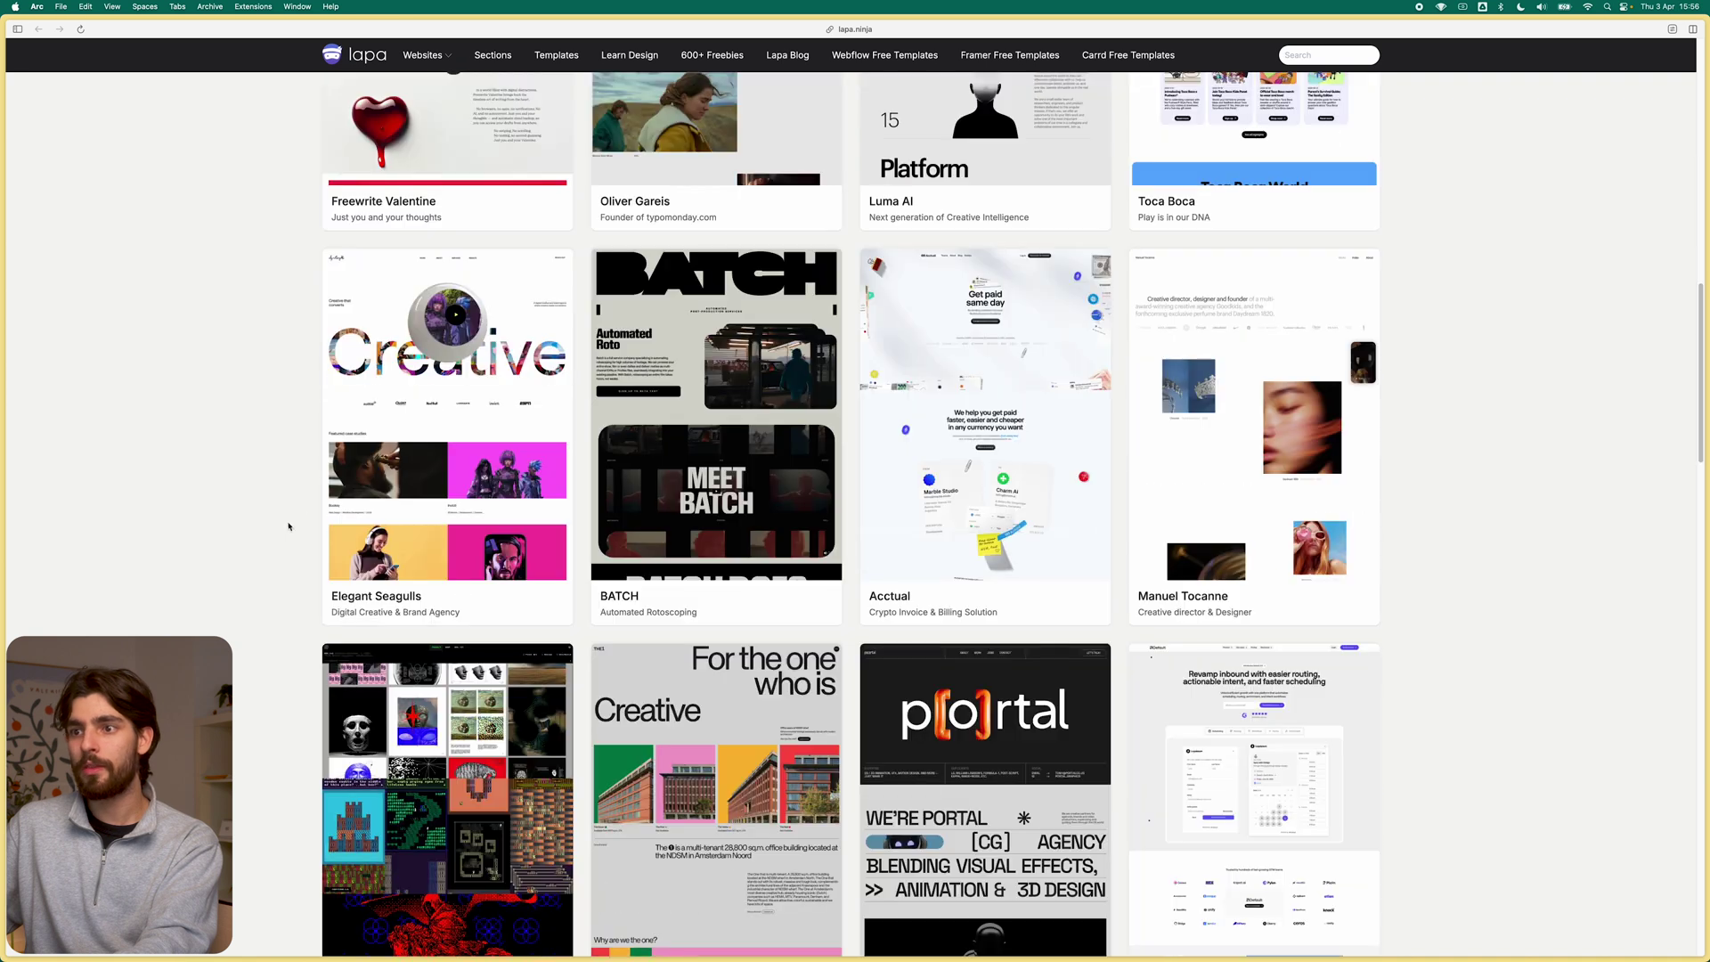
{"action": "scroll", "coordinate": [275, 529], "scroll_direction": "down", "scroll_amount": 6}
Step: Open apple.com in a new browser tab
{"action": "key", "text": "super+t"}
{"action": "type", "text": "apple.es"}
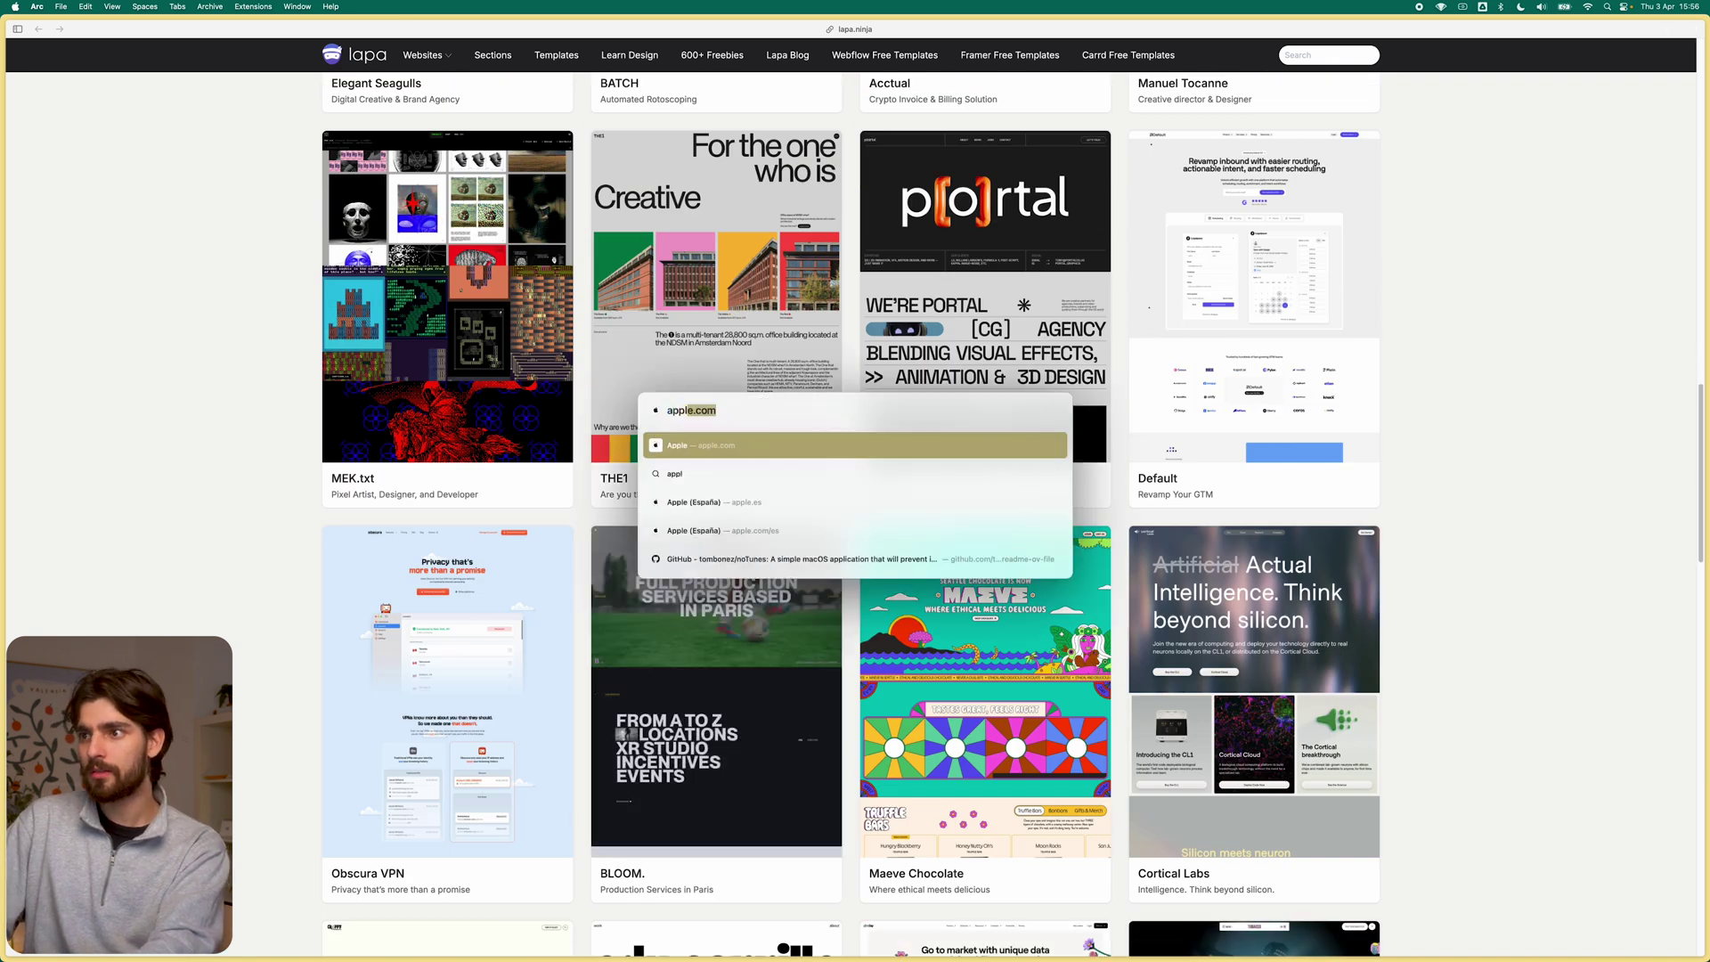
{"action": "key", "text": "Return"}
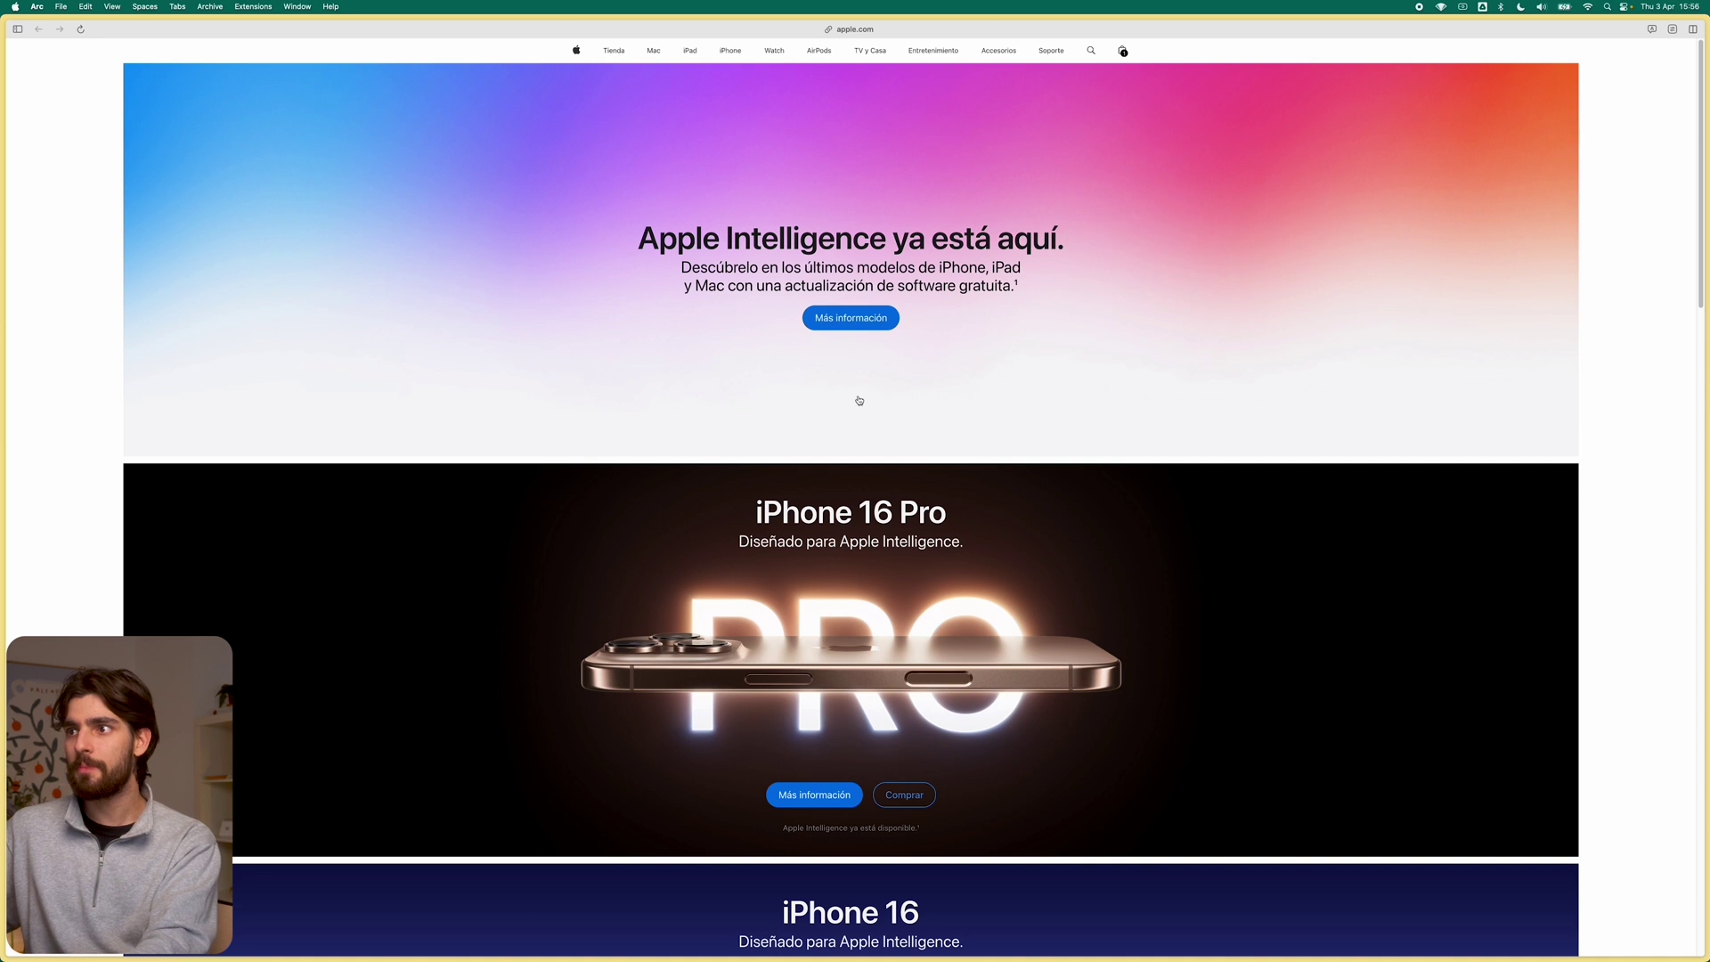
Step: Open the Apple Watch Series 10 page and scroll down to its health feature card carousel
{"action": "scroll", "coordinate": [858, 400], "scroll_direction": "down", "scroll_amount": 10}
{"action": "left_click", "coordinate": [573, 478]}
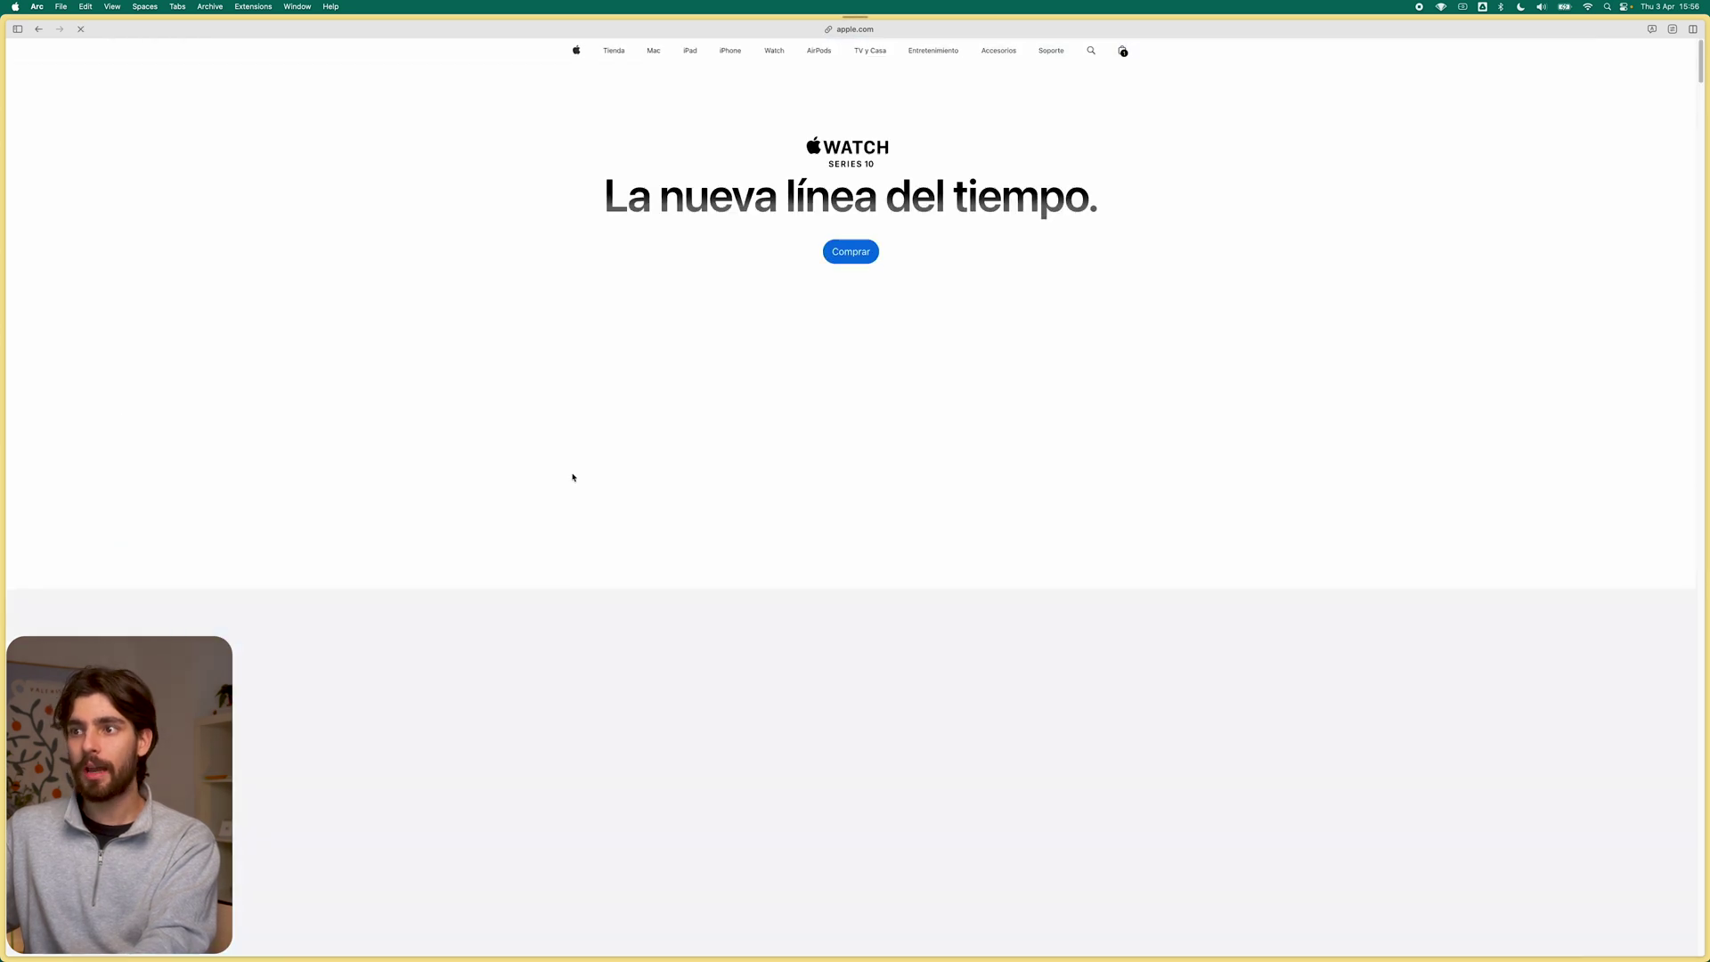
{"action": "scroll", "coordinate": [516, 218], "scroll_direction": "down", "scroll_amount": 5}
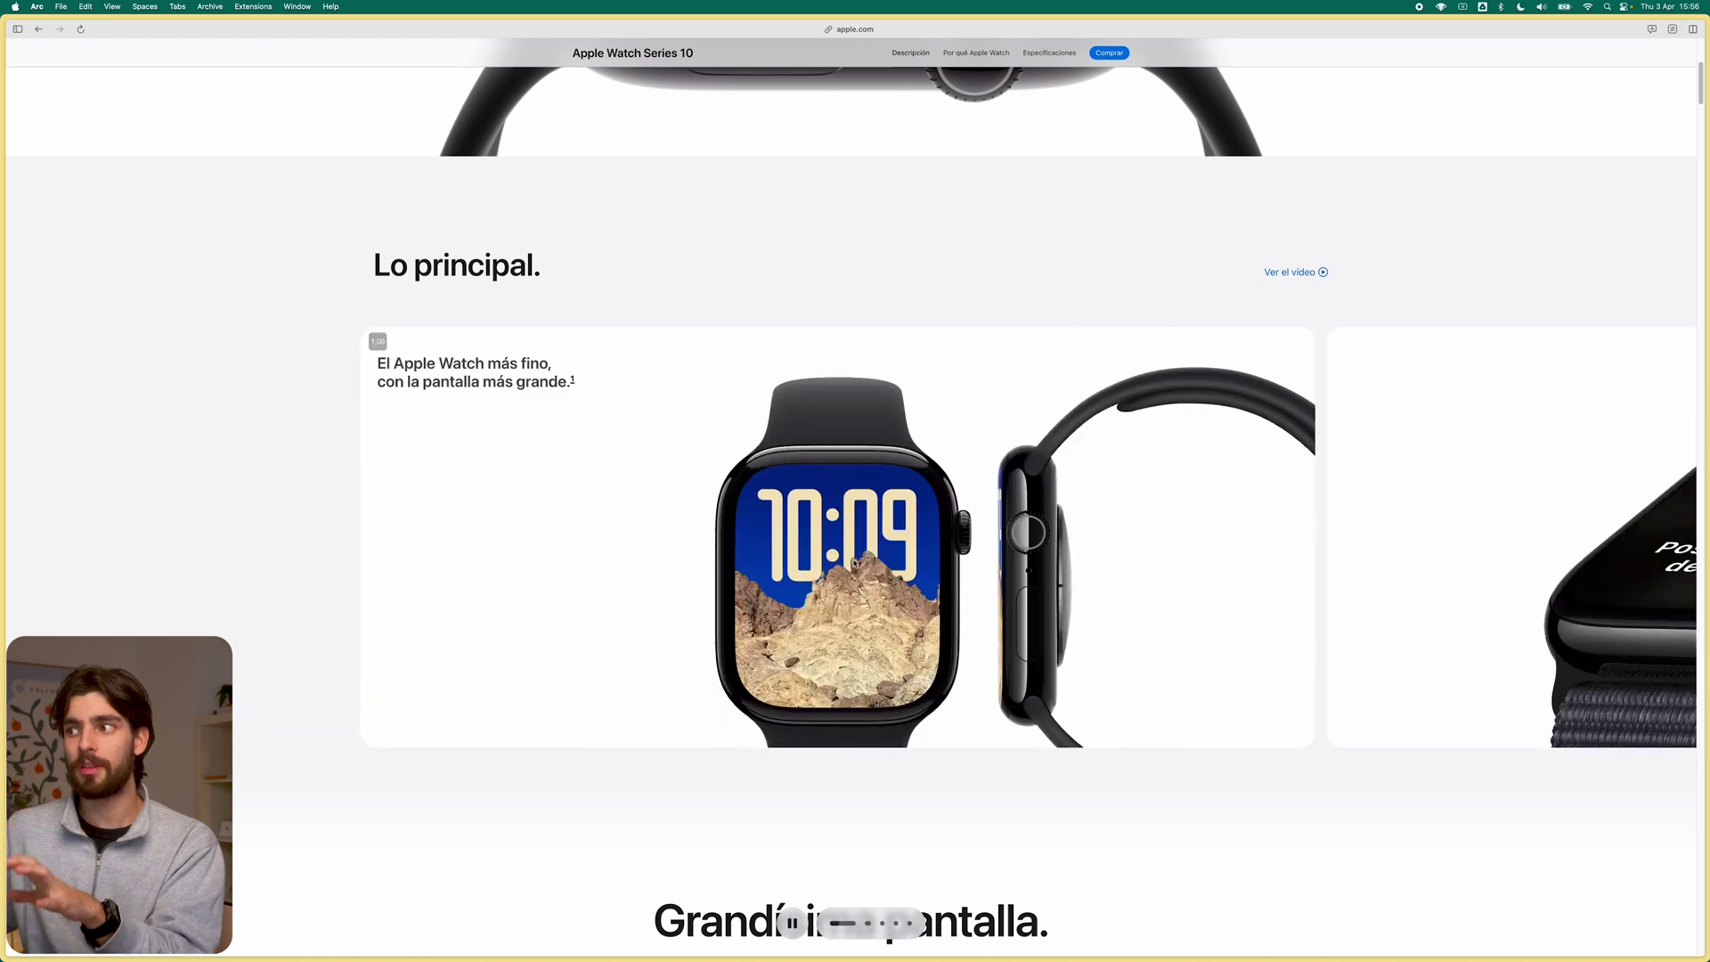
{"action": "scroll", "coordinate": [580, 502], "scroll_direction": "down", "scroll_amount": 7}
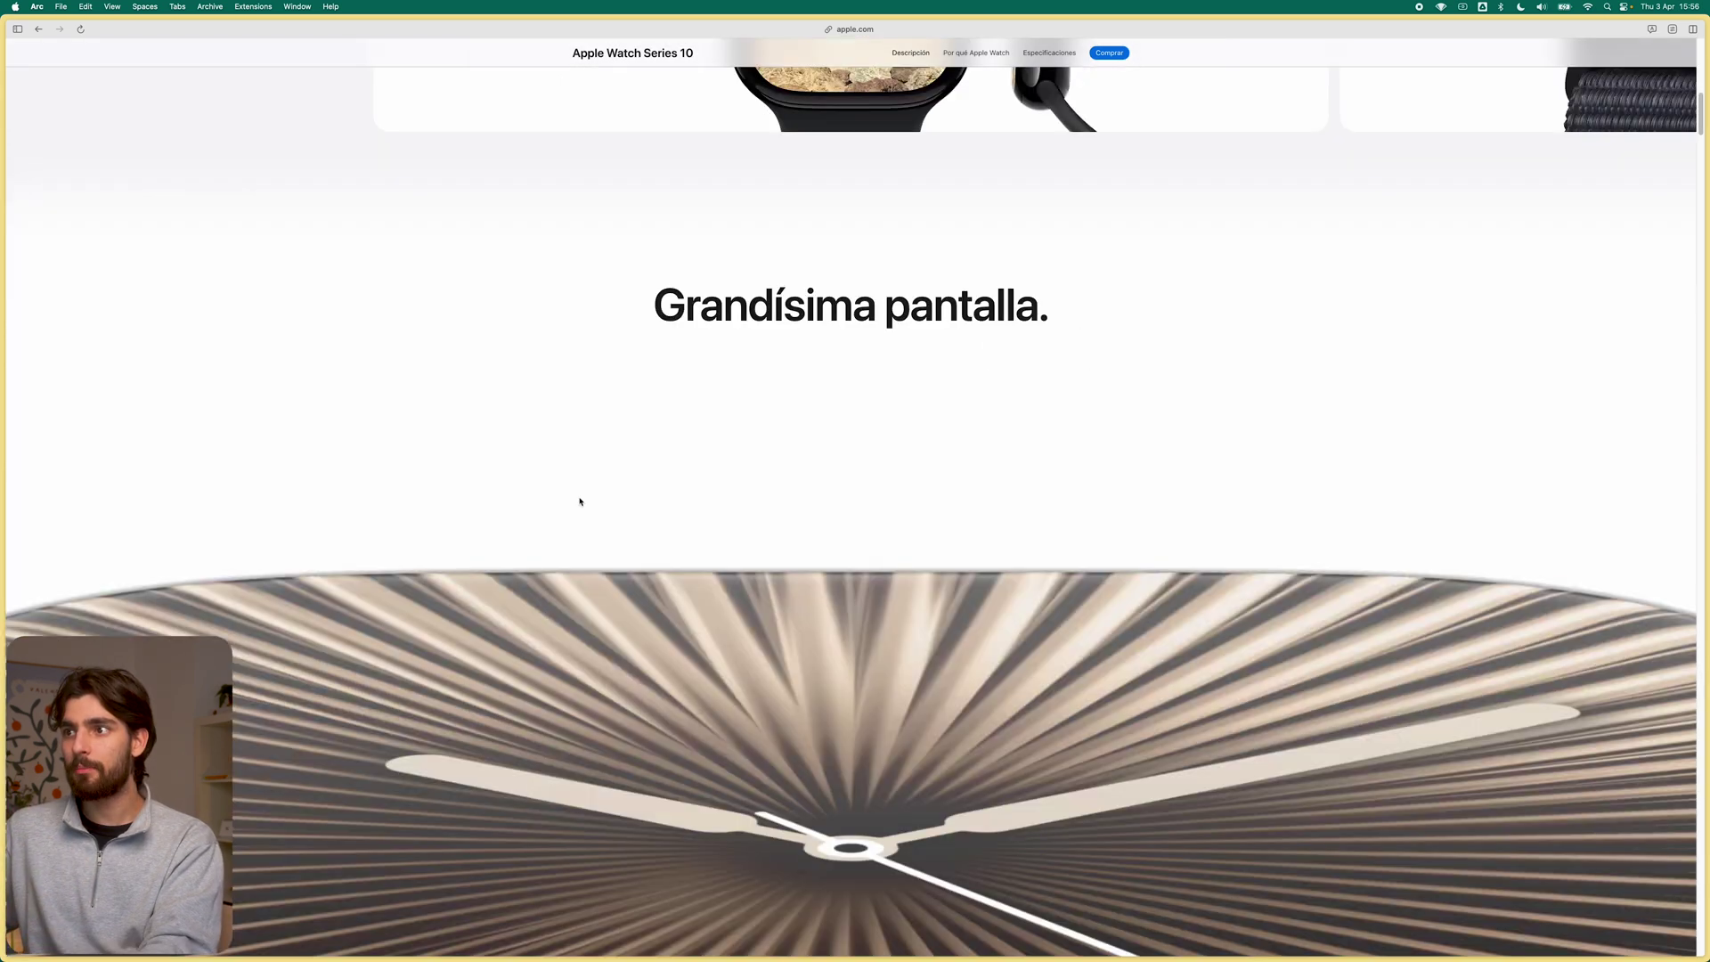
{"action": "scroll", "coordinate": [621, 334], "scroll_direction": "down", "scroll_amount": 3}
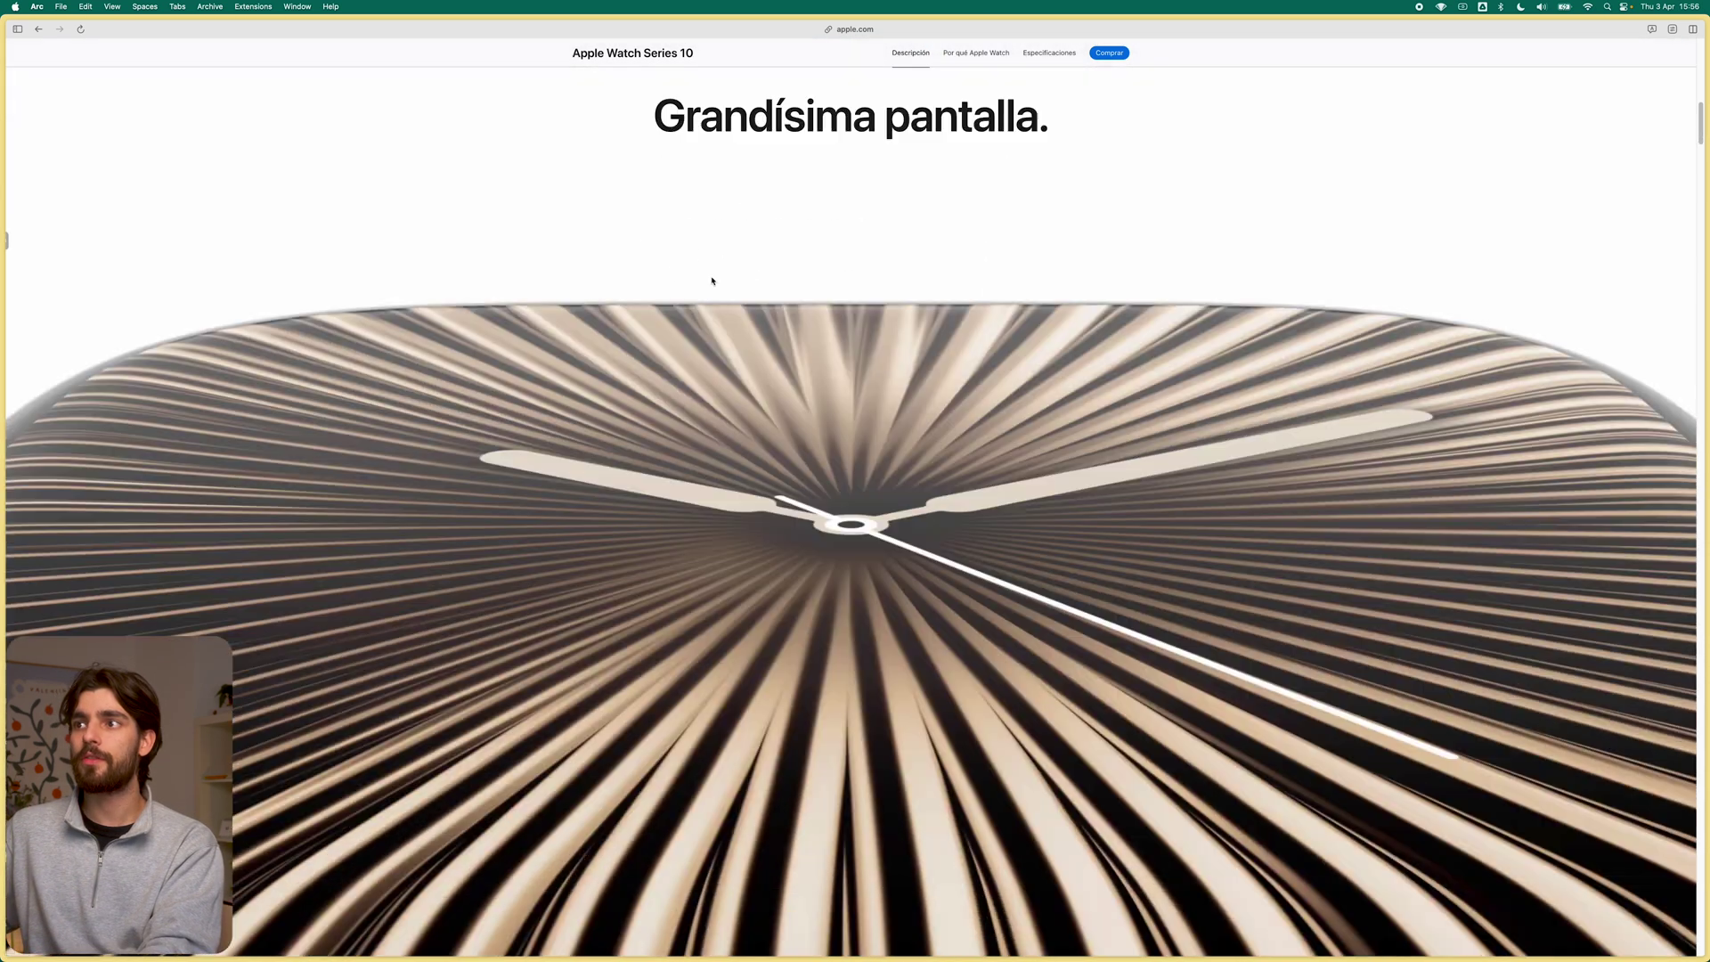
{"action": "scroll", "coordinate": [721, 258], "scroll_direction": "down", "scroll_amount": 3}
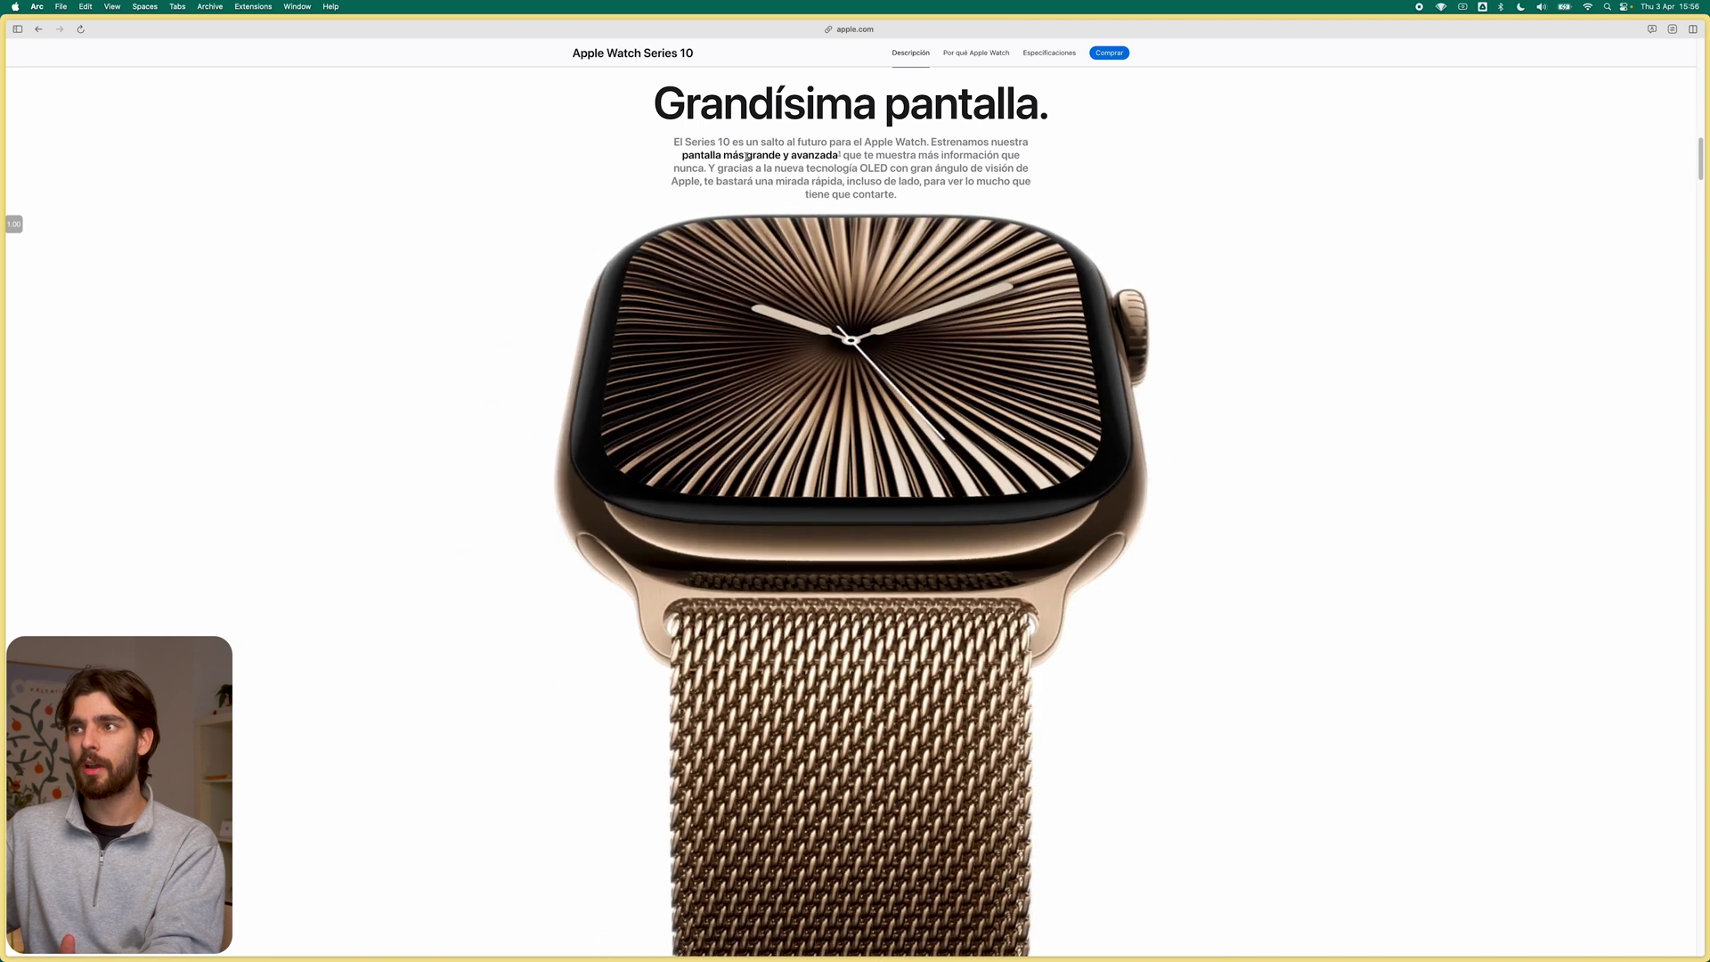
{"action": "scroll", "coordinate": [801, 349], "scroll_direction": "down", "scroll_amount": 15}
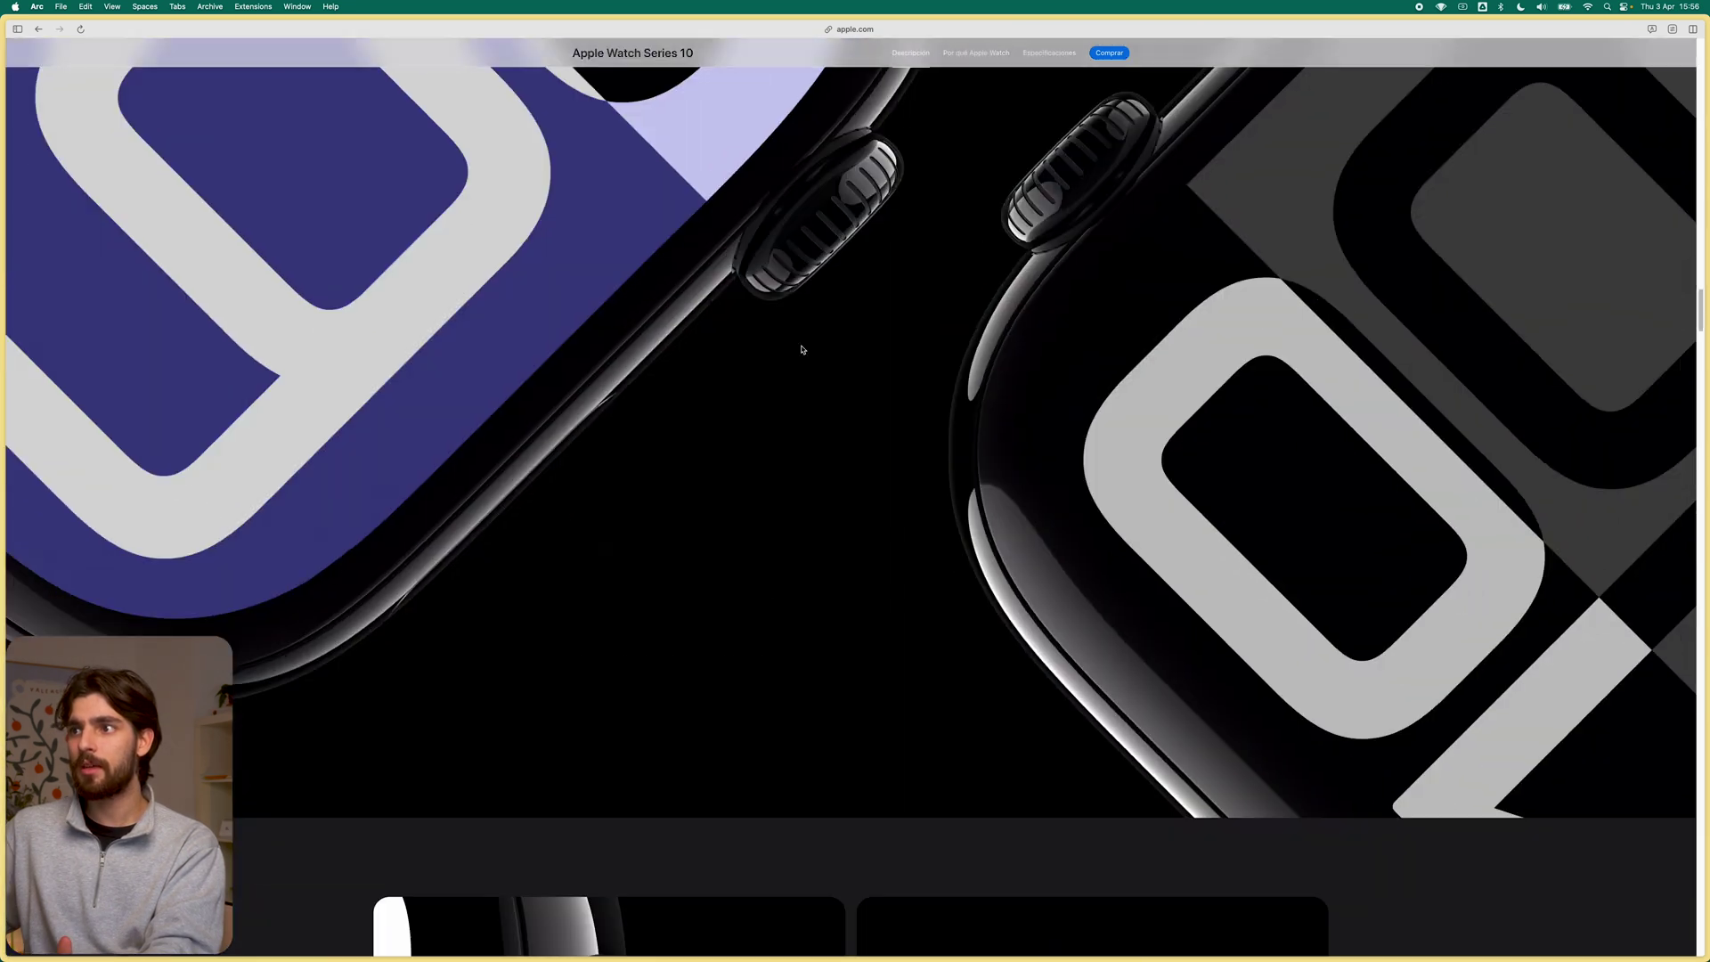
{"action": "scroll", "coordinate": [801, 348], "scroll_direction": "down", "scroll_amount": 20}
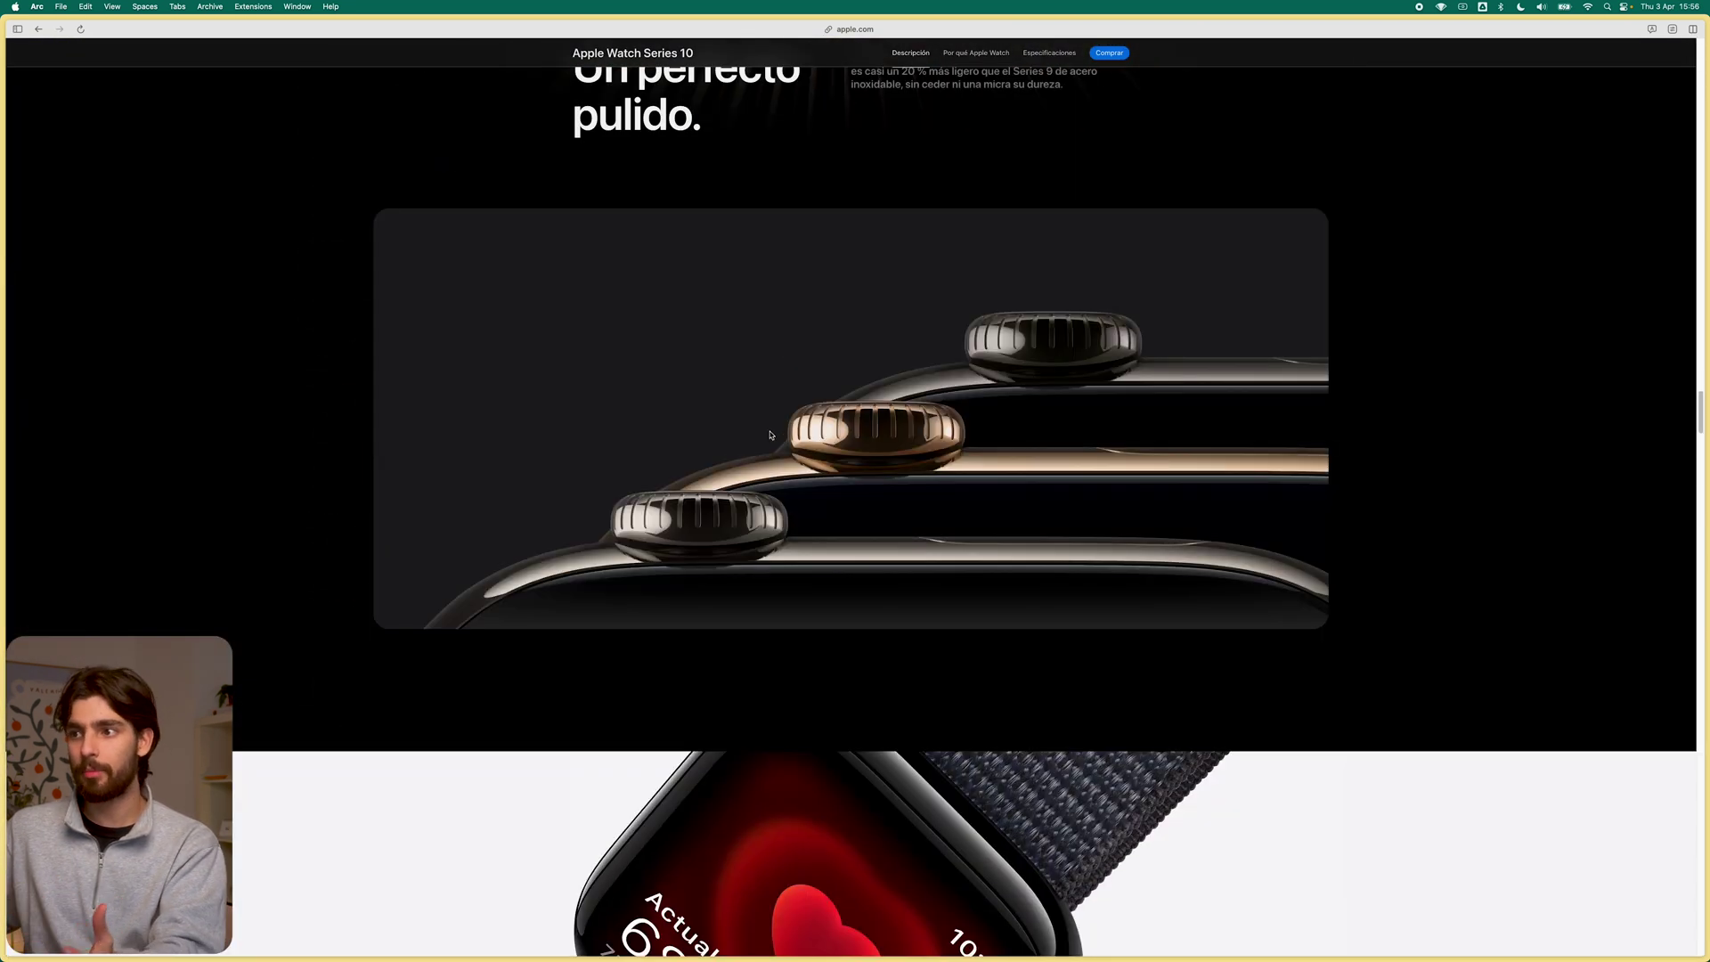
{"action": "scroll", "coordinate": [771, 474], "scroll_direction": "down", "scroll_amount": 20}
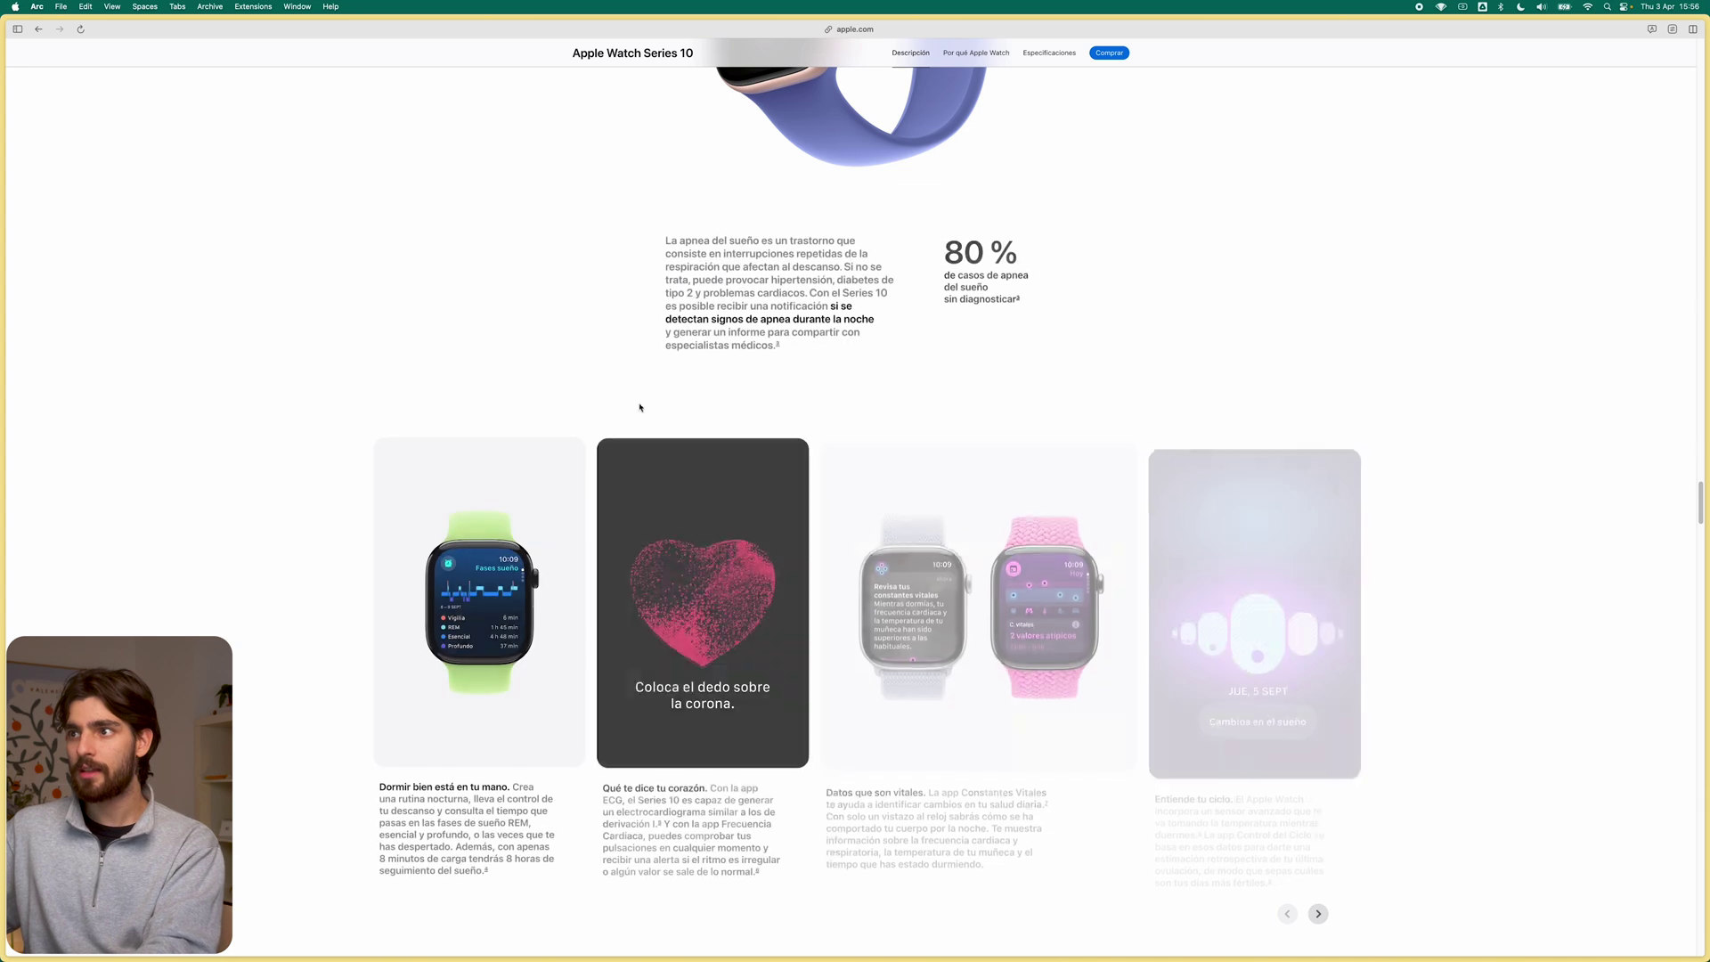
{"action": "scroll", "coordinate": [357, 472], "scroll_direction": "down", "scroll_amount": 3}
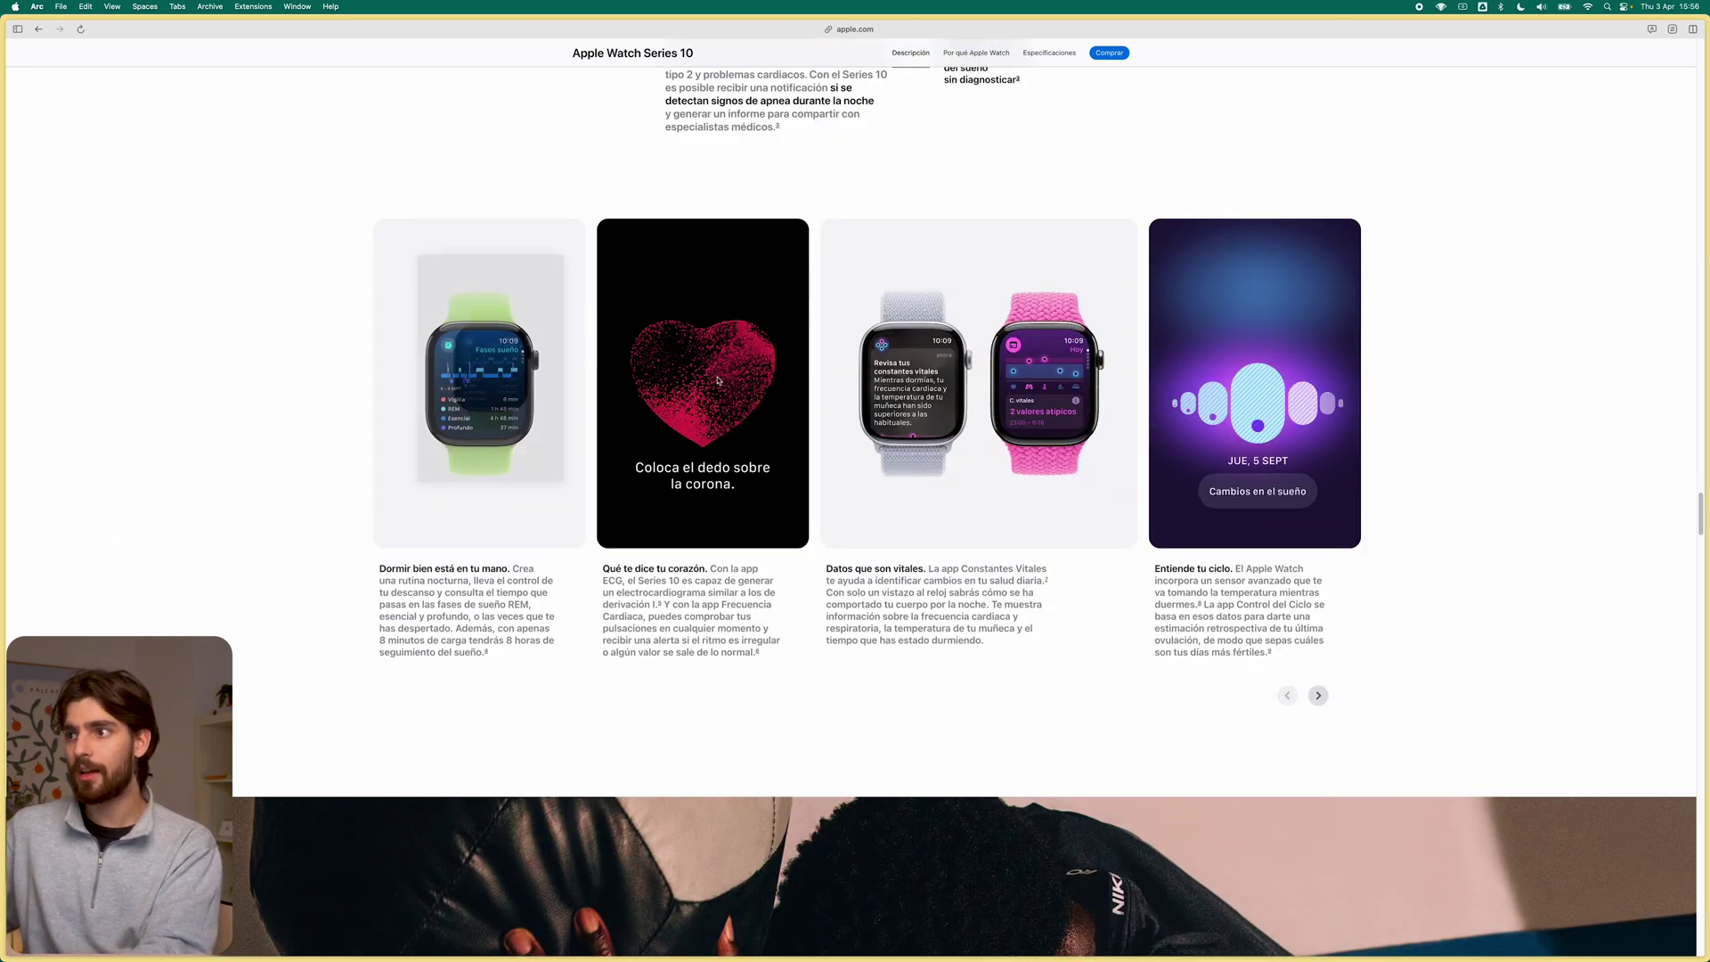
{"action": "left_click_drag", "start_coordinate": [990, 383], "coordinate": [524, 505]}
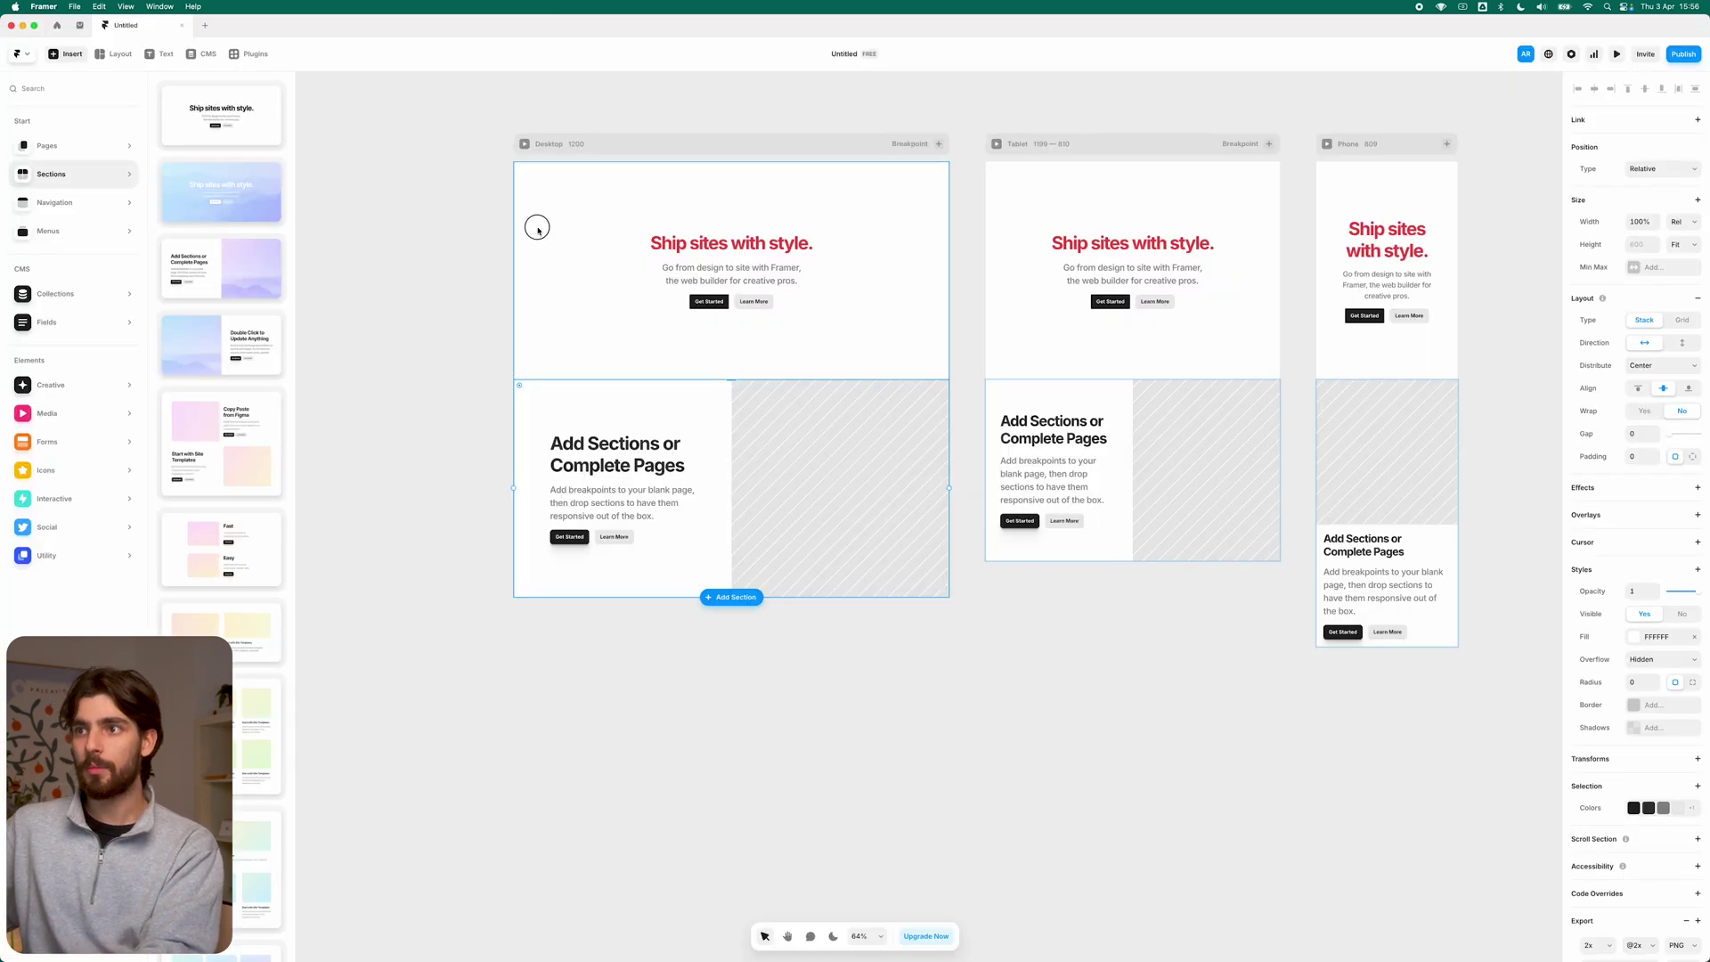
Step: Clear all page content and insert the six-card Grid section from the sections library
{"action": "key", "text": "super+a"}
{"action": "key", "text": "Delete"}
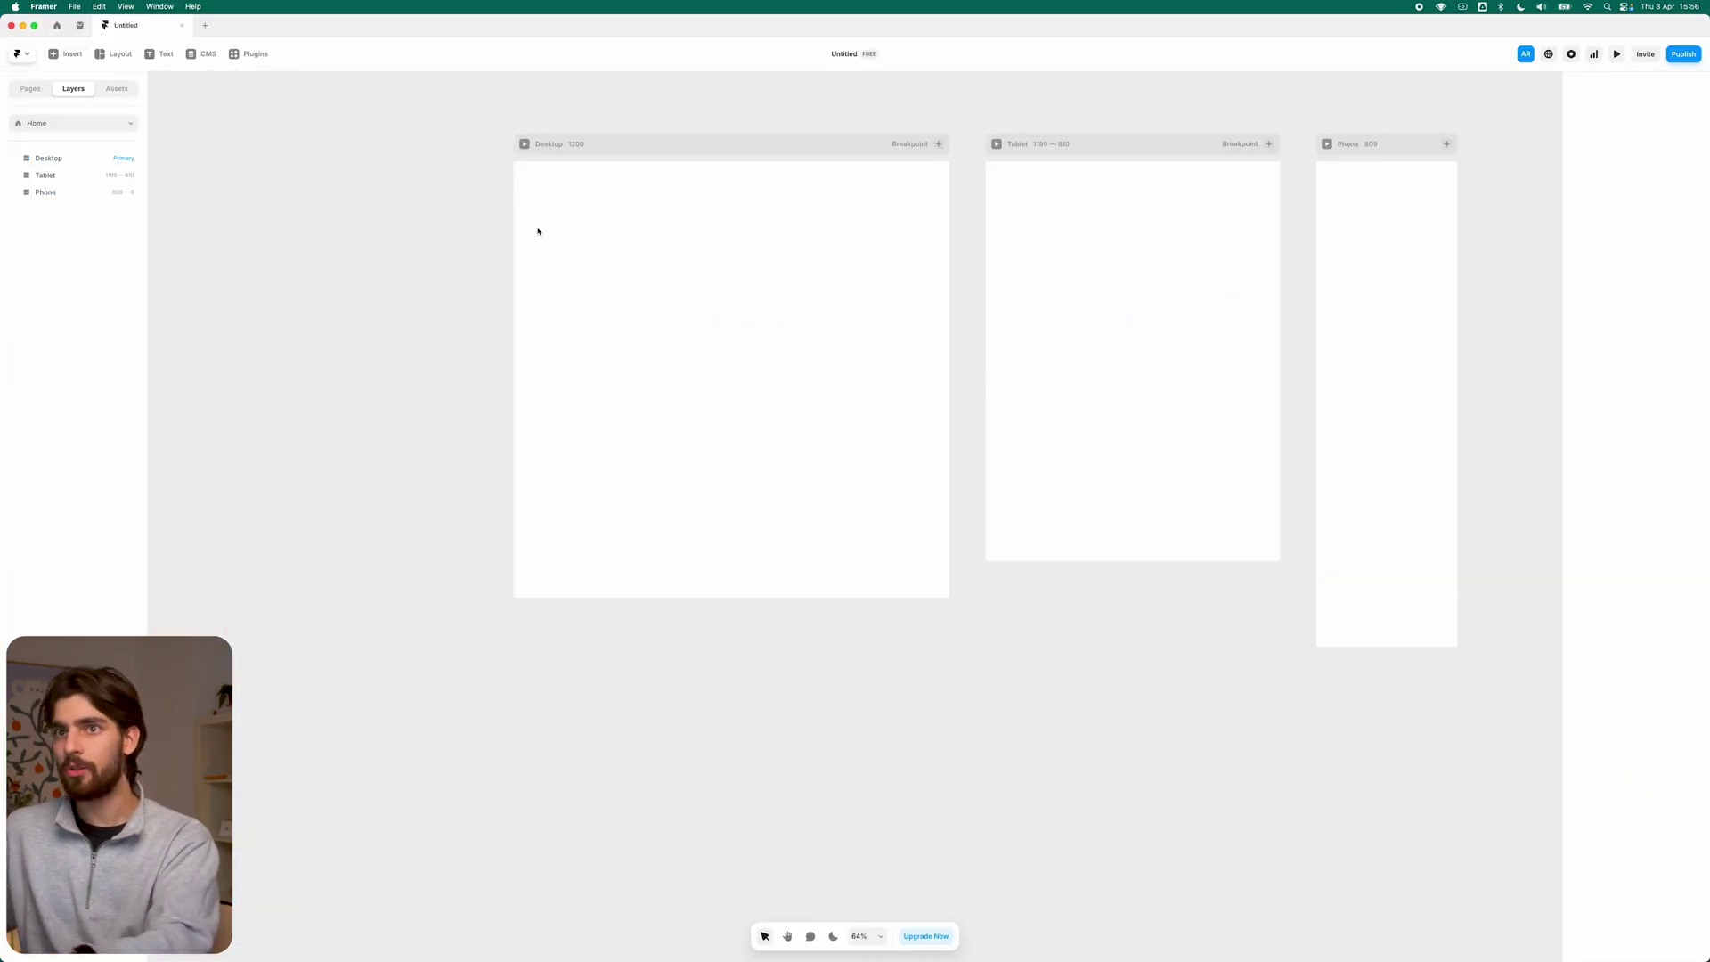
{"action": "left_click", "coordinate": [68, 56]}
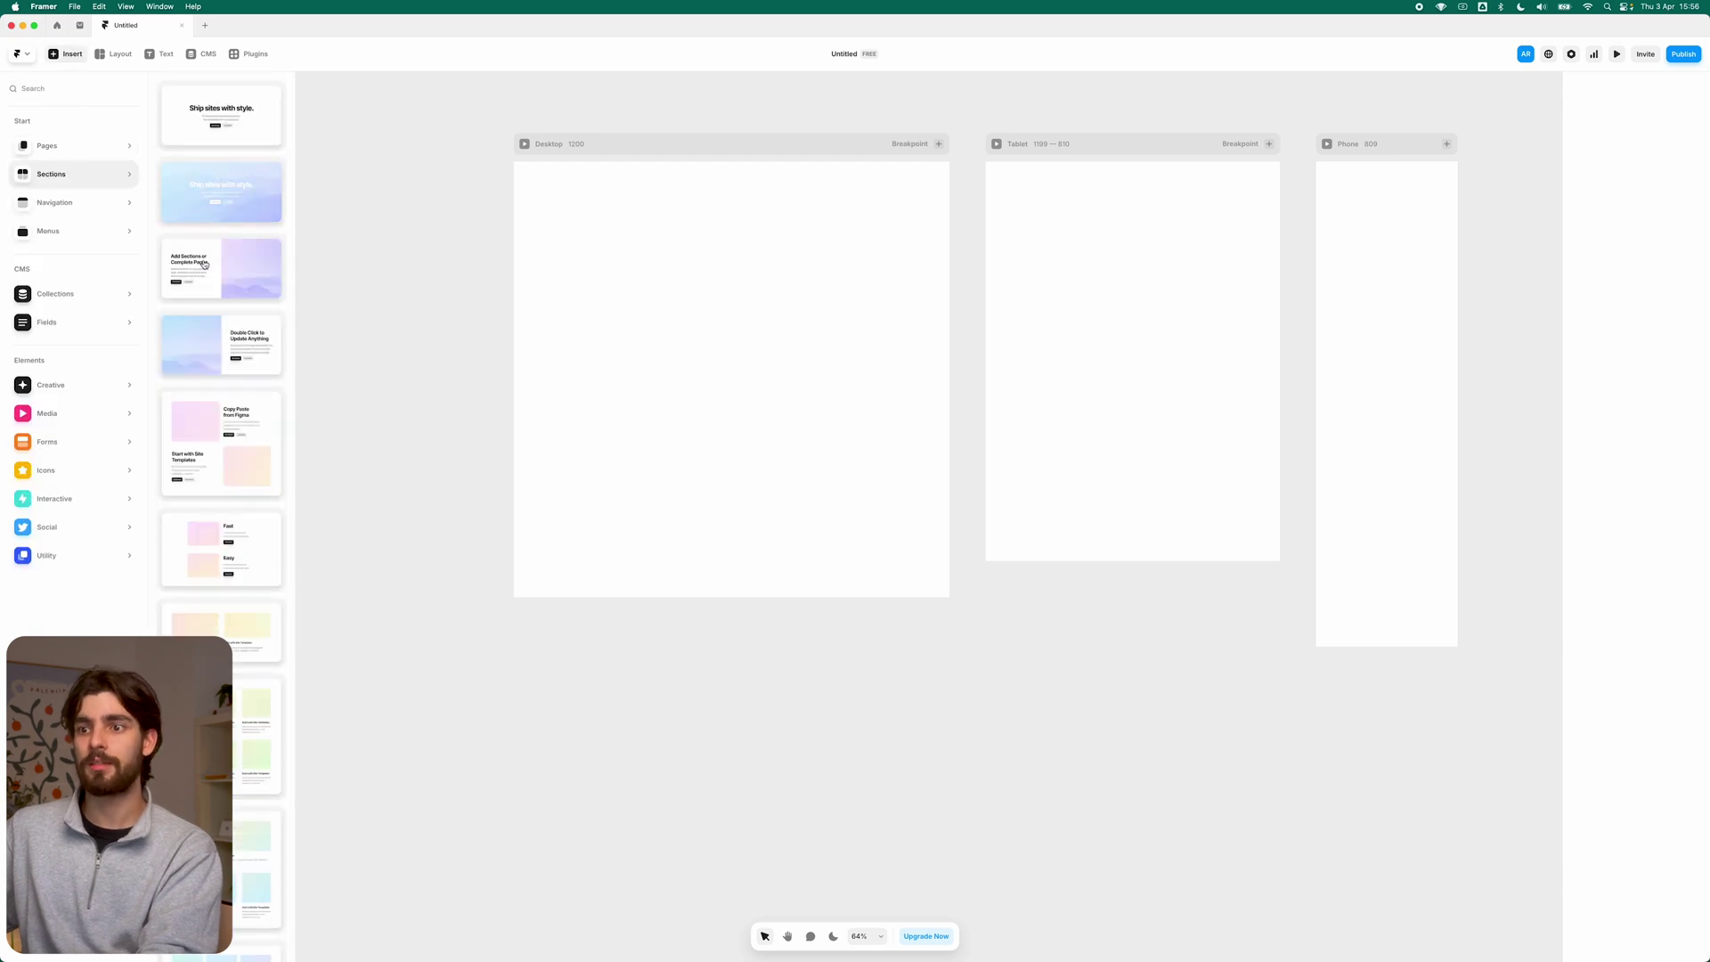
{"action": "scroll", "coordinate": [210, 274], "scroll_direction": "down", "scroll_amount": 3}
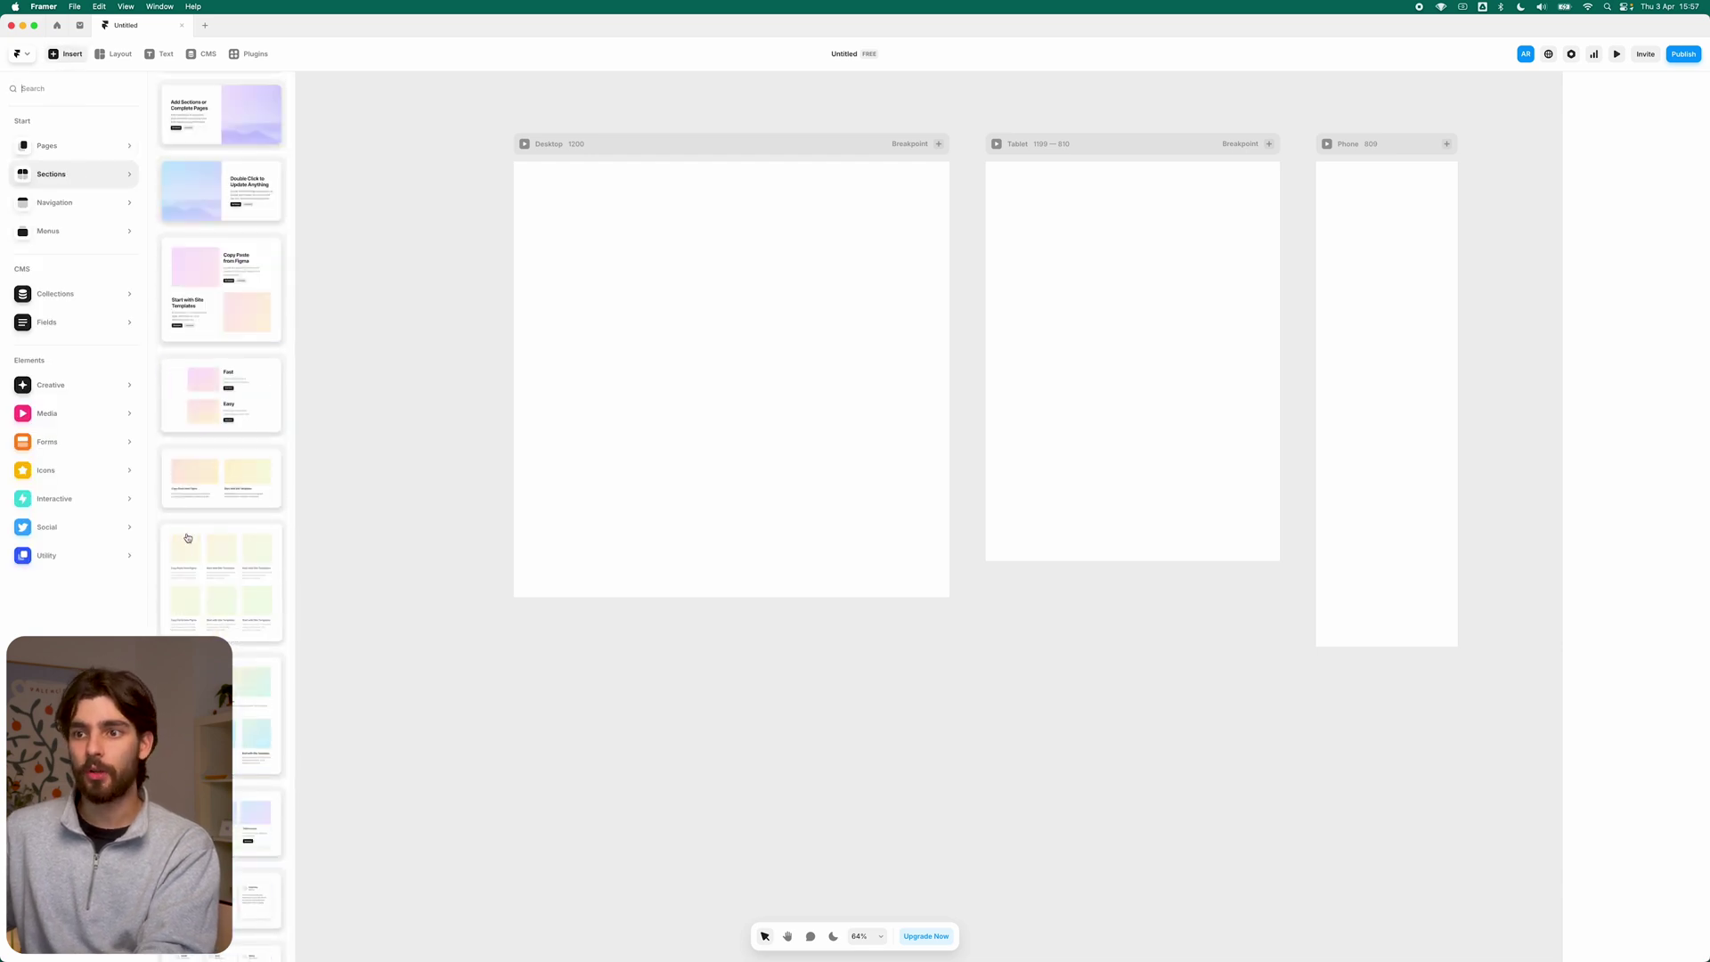
{"action": "left_click", "coordinate": [224, 581]}
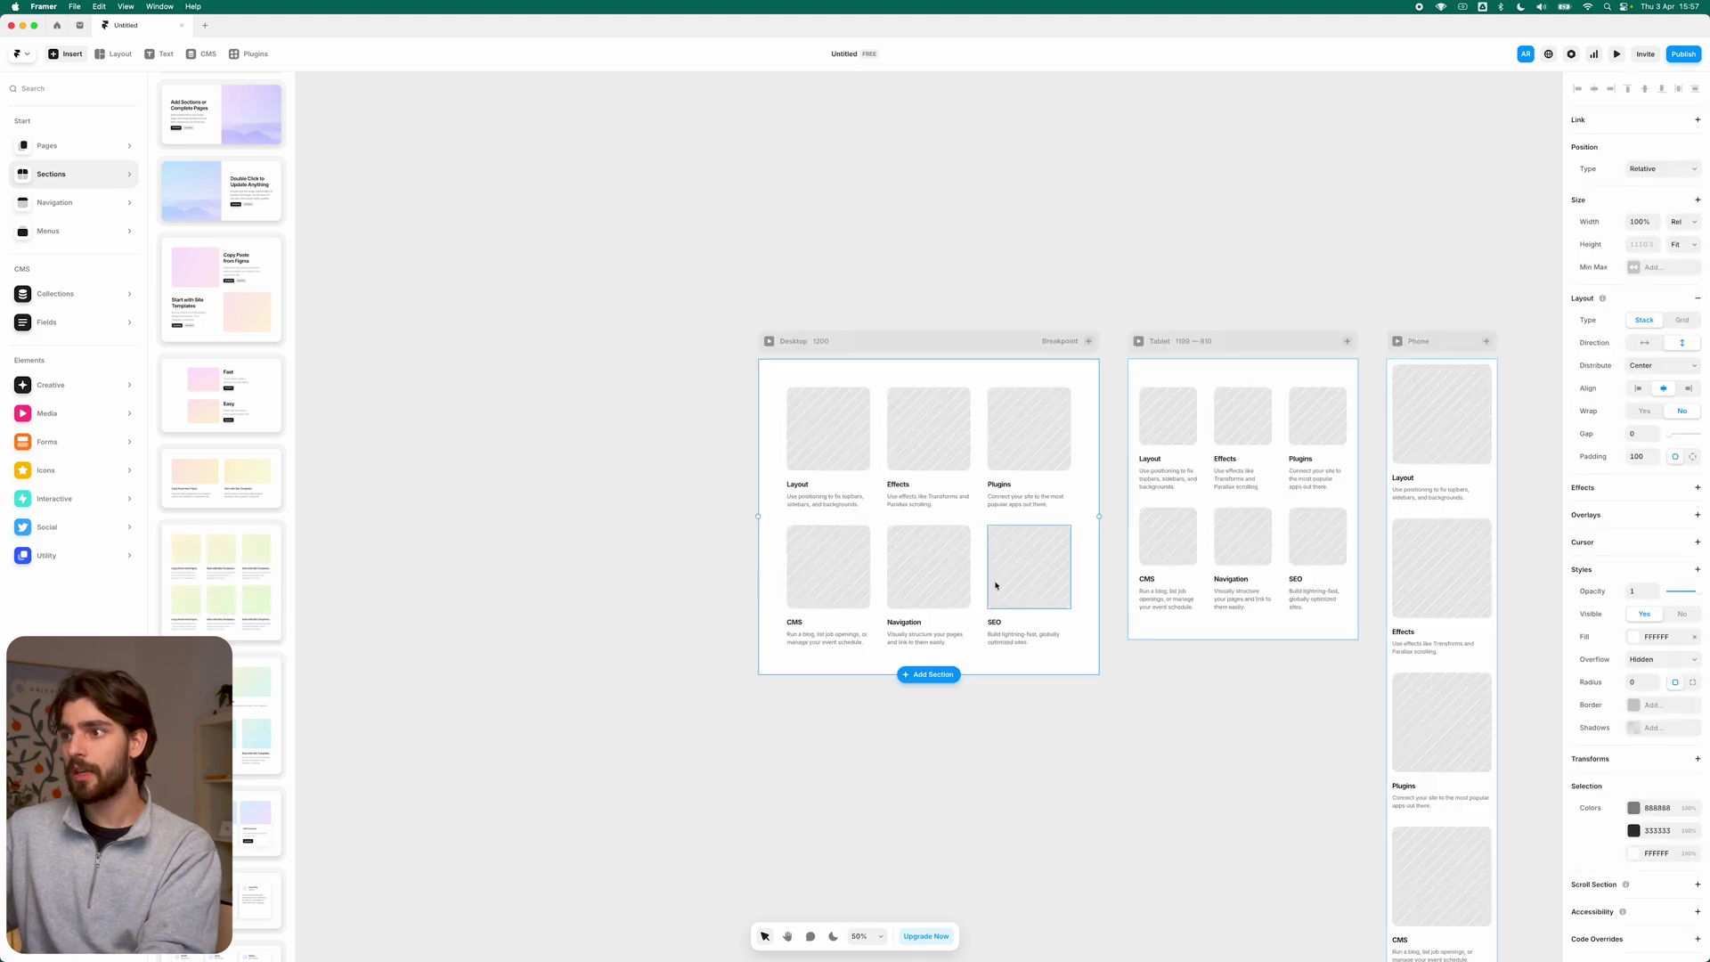
Step: Select the bottom-row CMS, Navigation and SEO cards together
{"action": "left_click", "coordinate": [854, 586]}
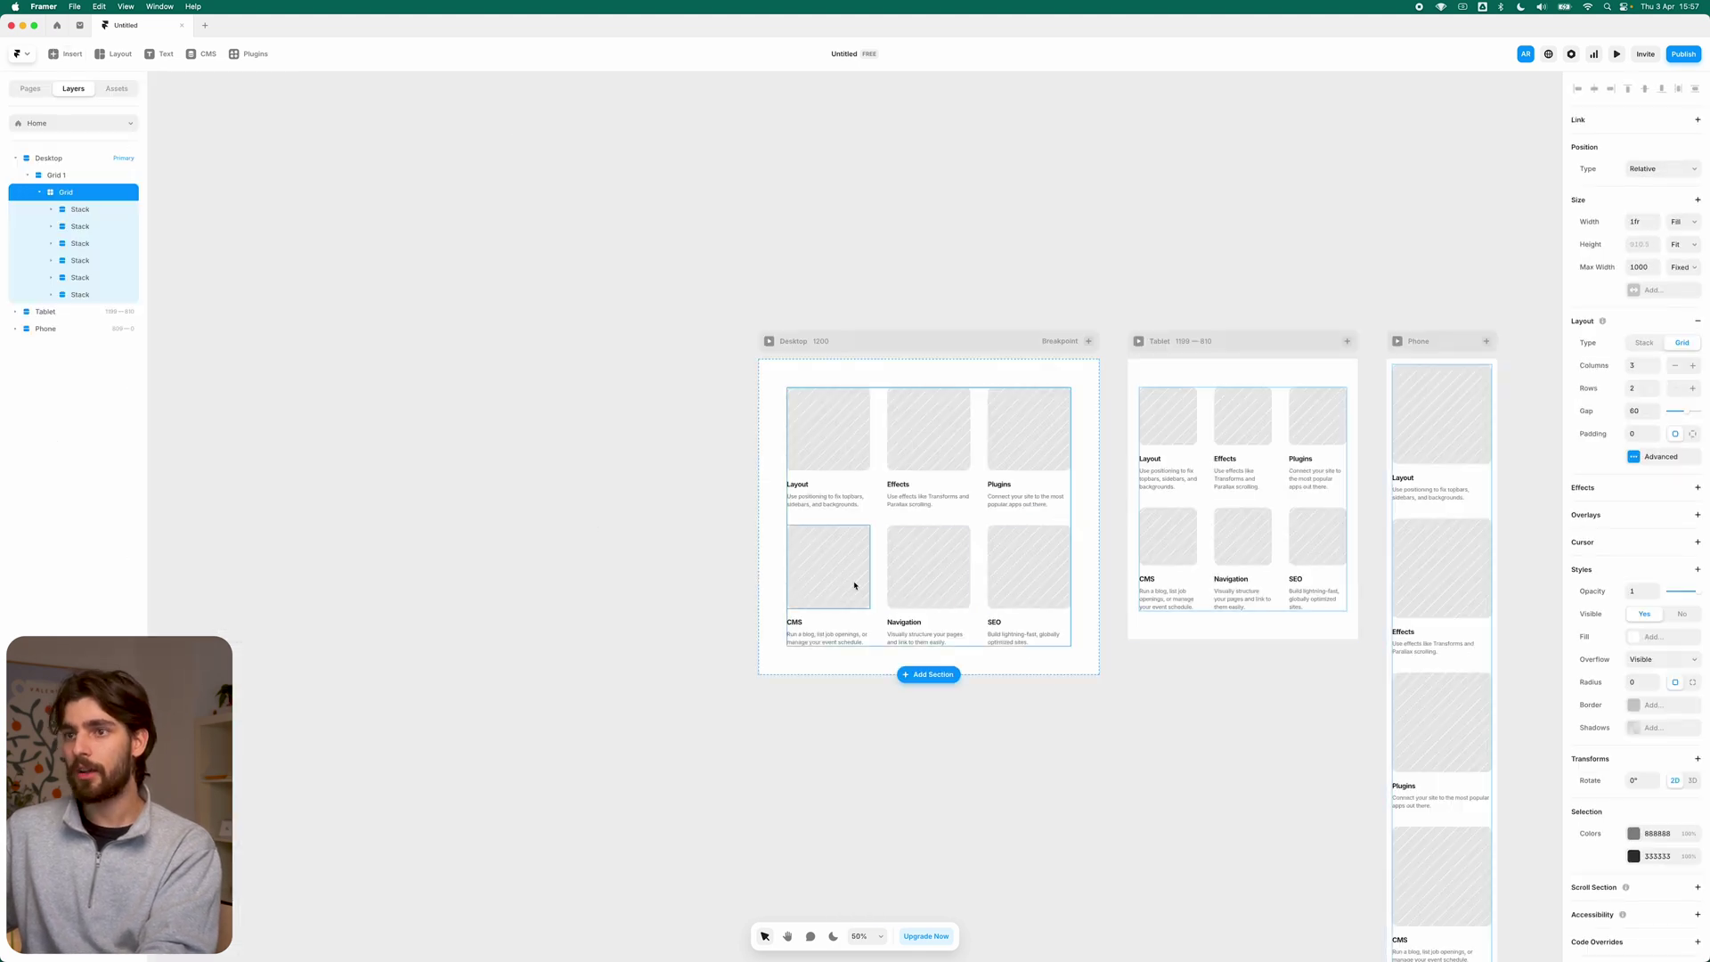
{"action": "left_click", "coordinate": [819, 621]}
{"action": "left_click", "coordinate": [934, 625], "text": "shift"}
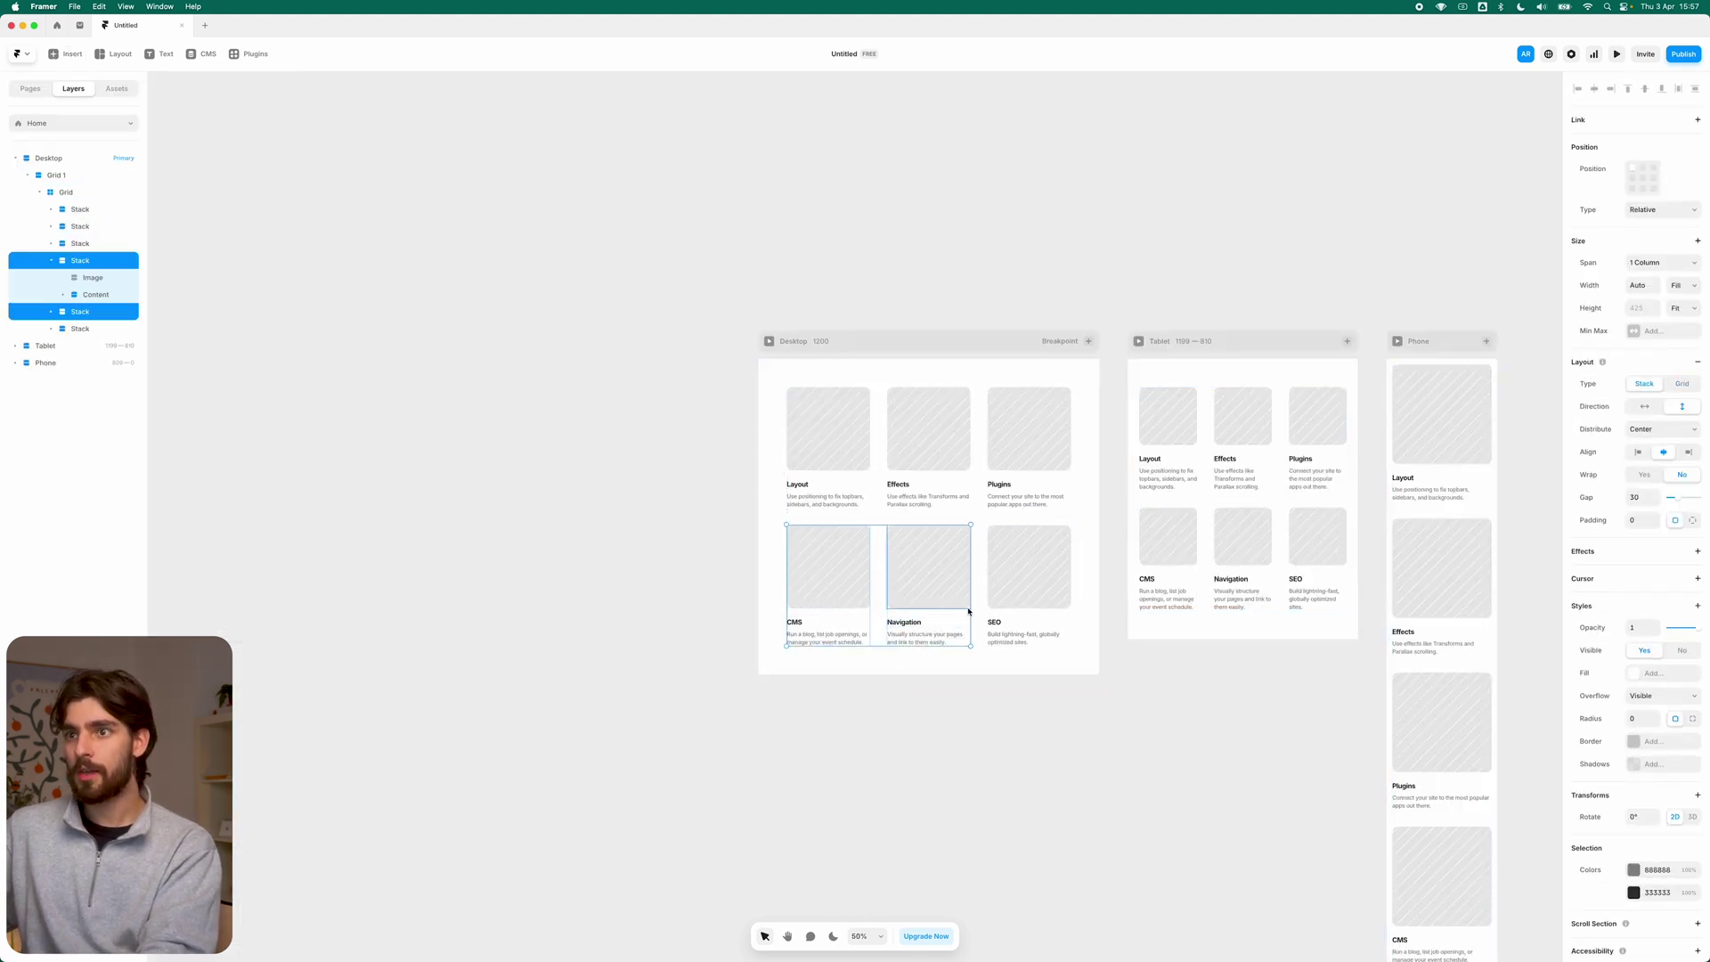
{"action": "left_click", "coordinate": [1030, 625], "text": "shift"}
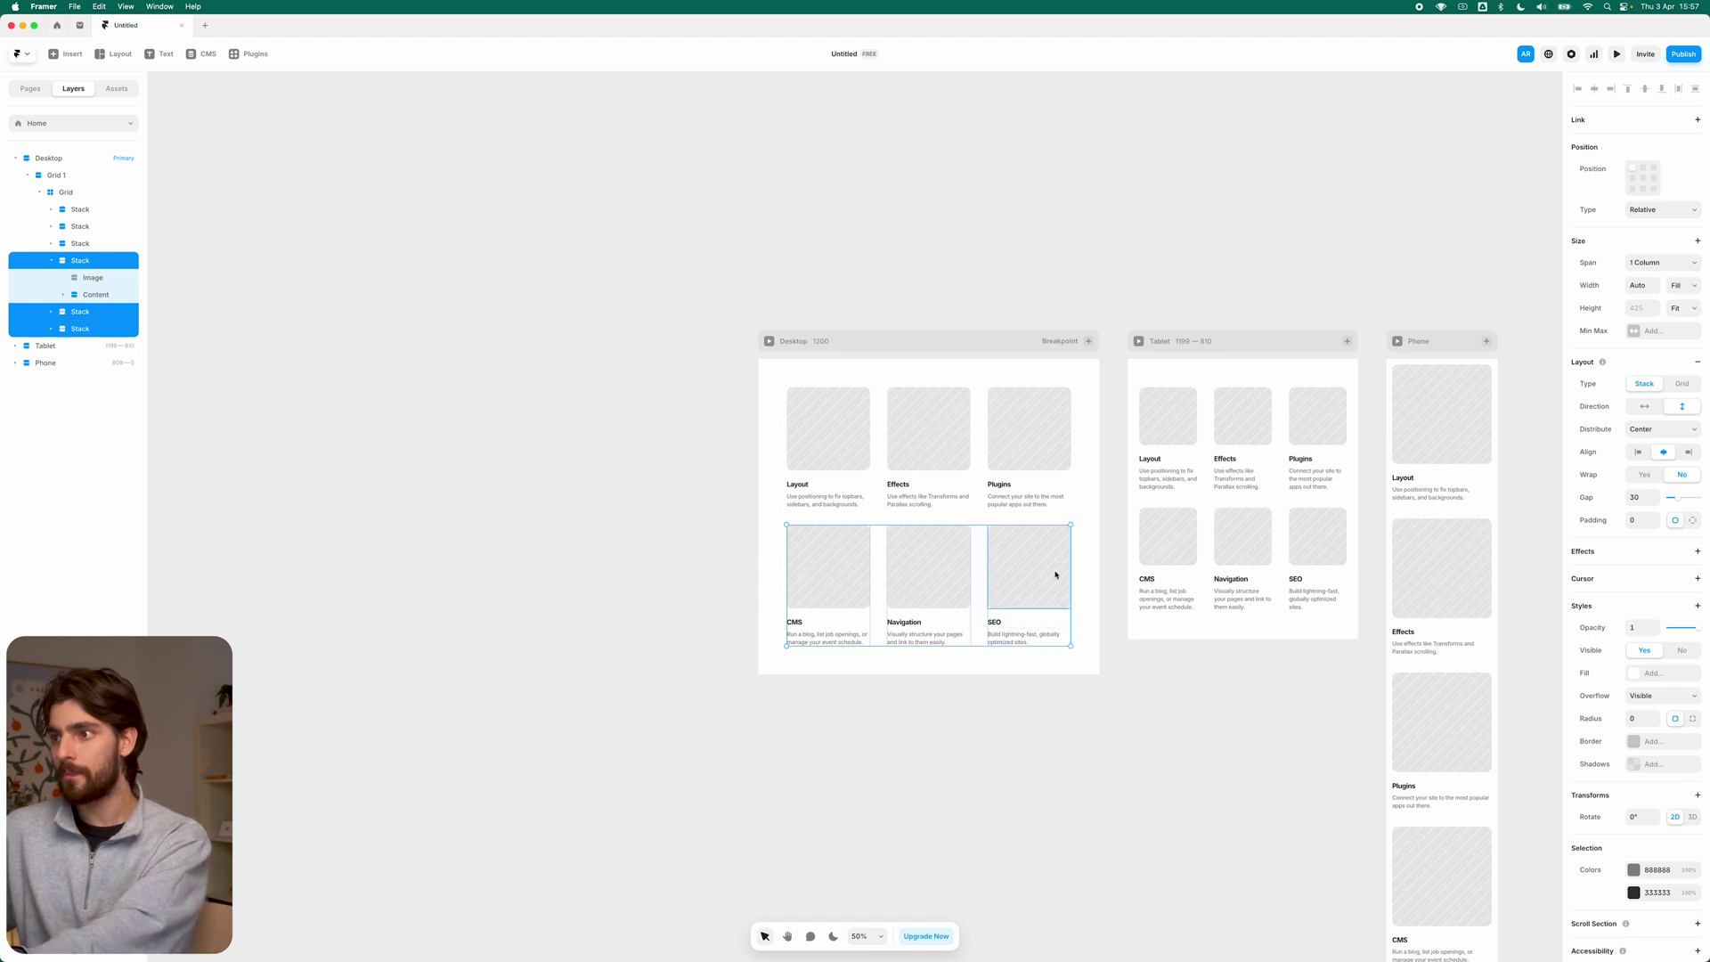
Step: Delete the bottom-row cards and paste a screenshot of the Apple Watch cards onto the canvas
{"action": "key", "text": "Delete"}
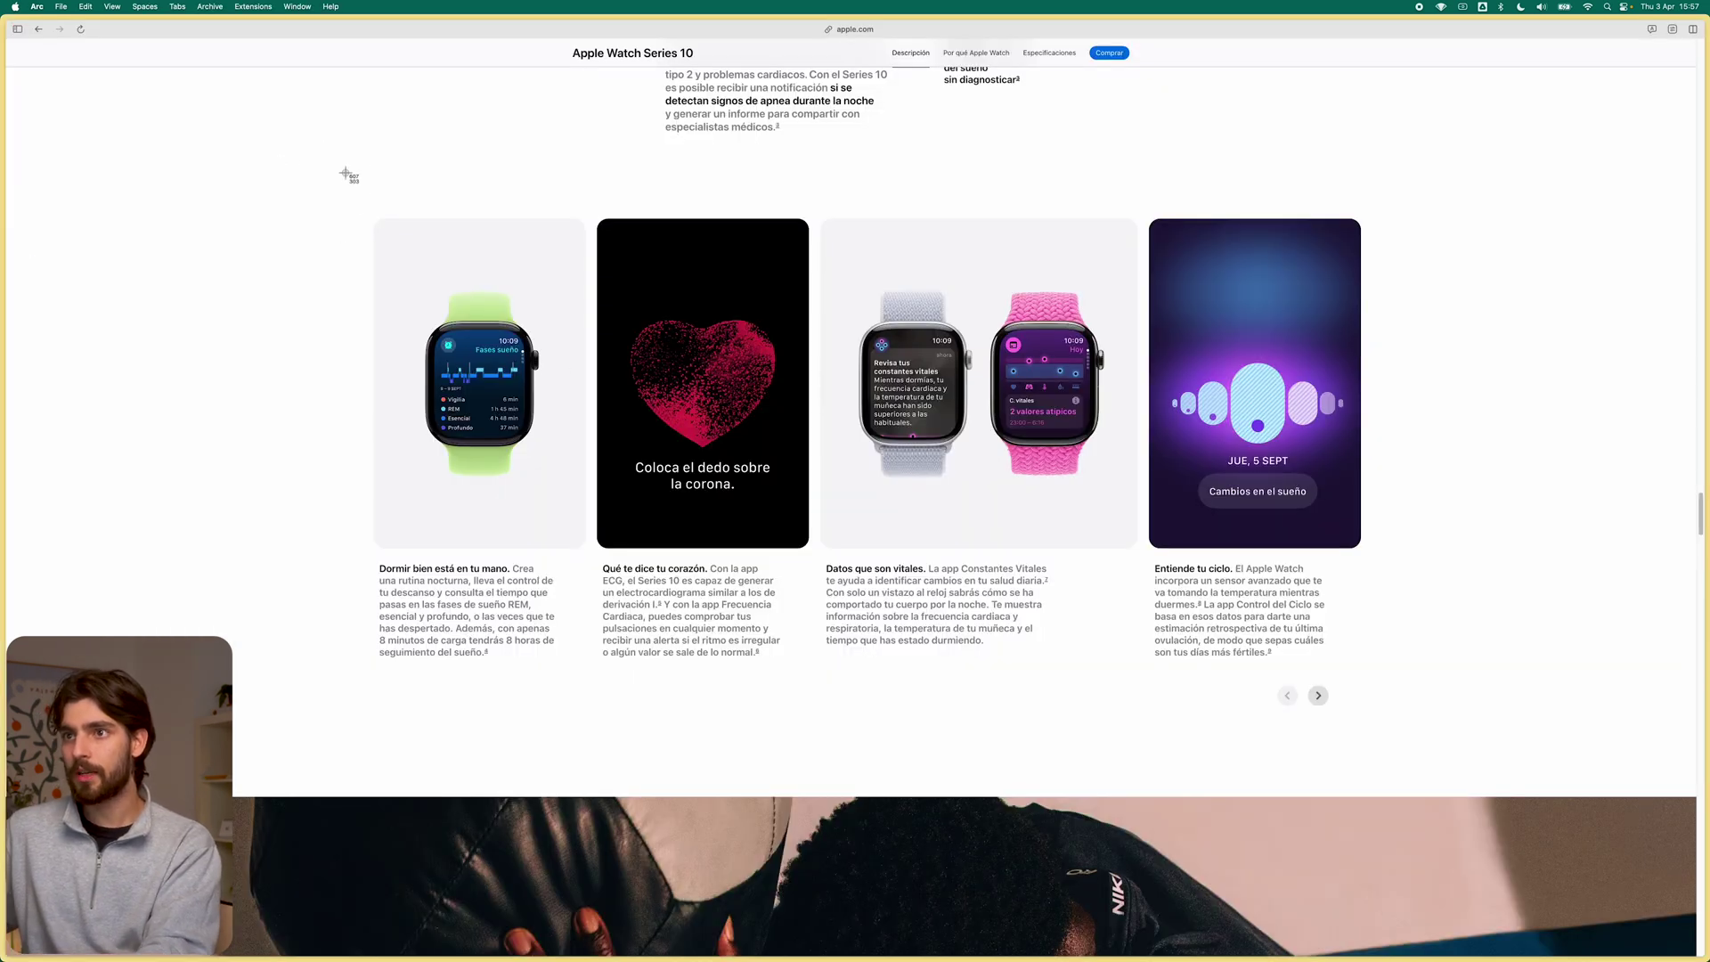
{"action": "left_click_drag", "start_coordinate": [334, 178], "coordinate": [1412, 773]}
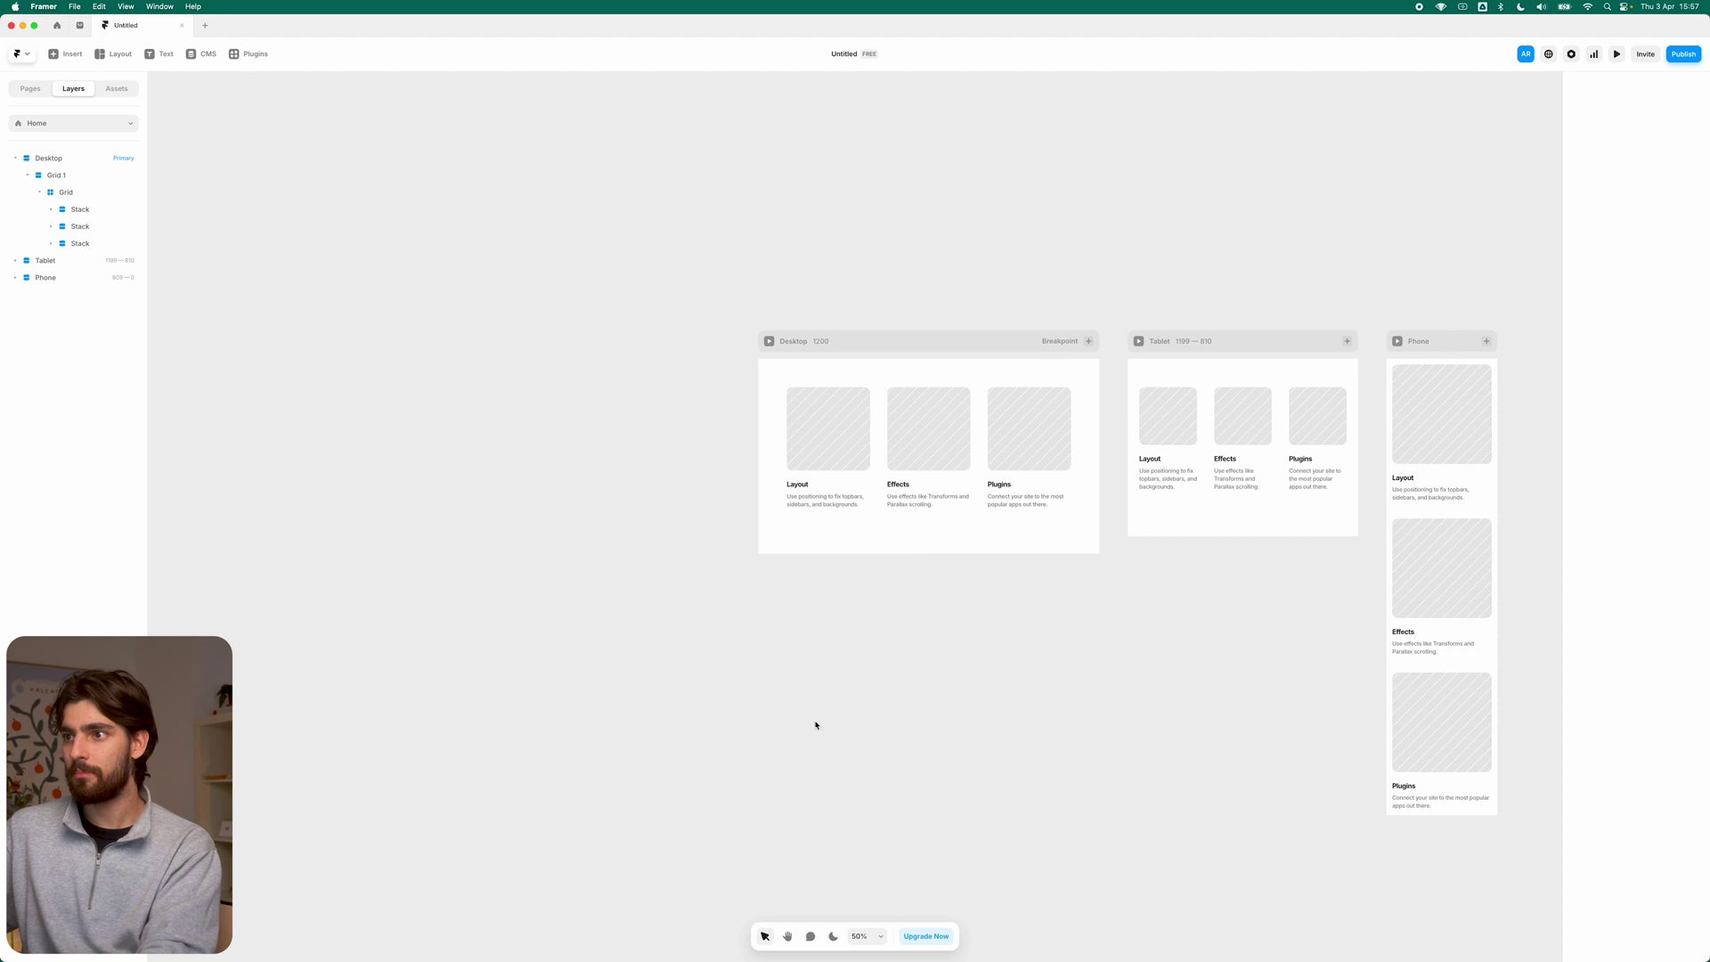
{"action": "key", "text": "super+v"}
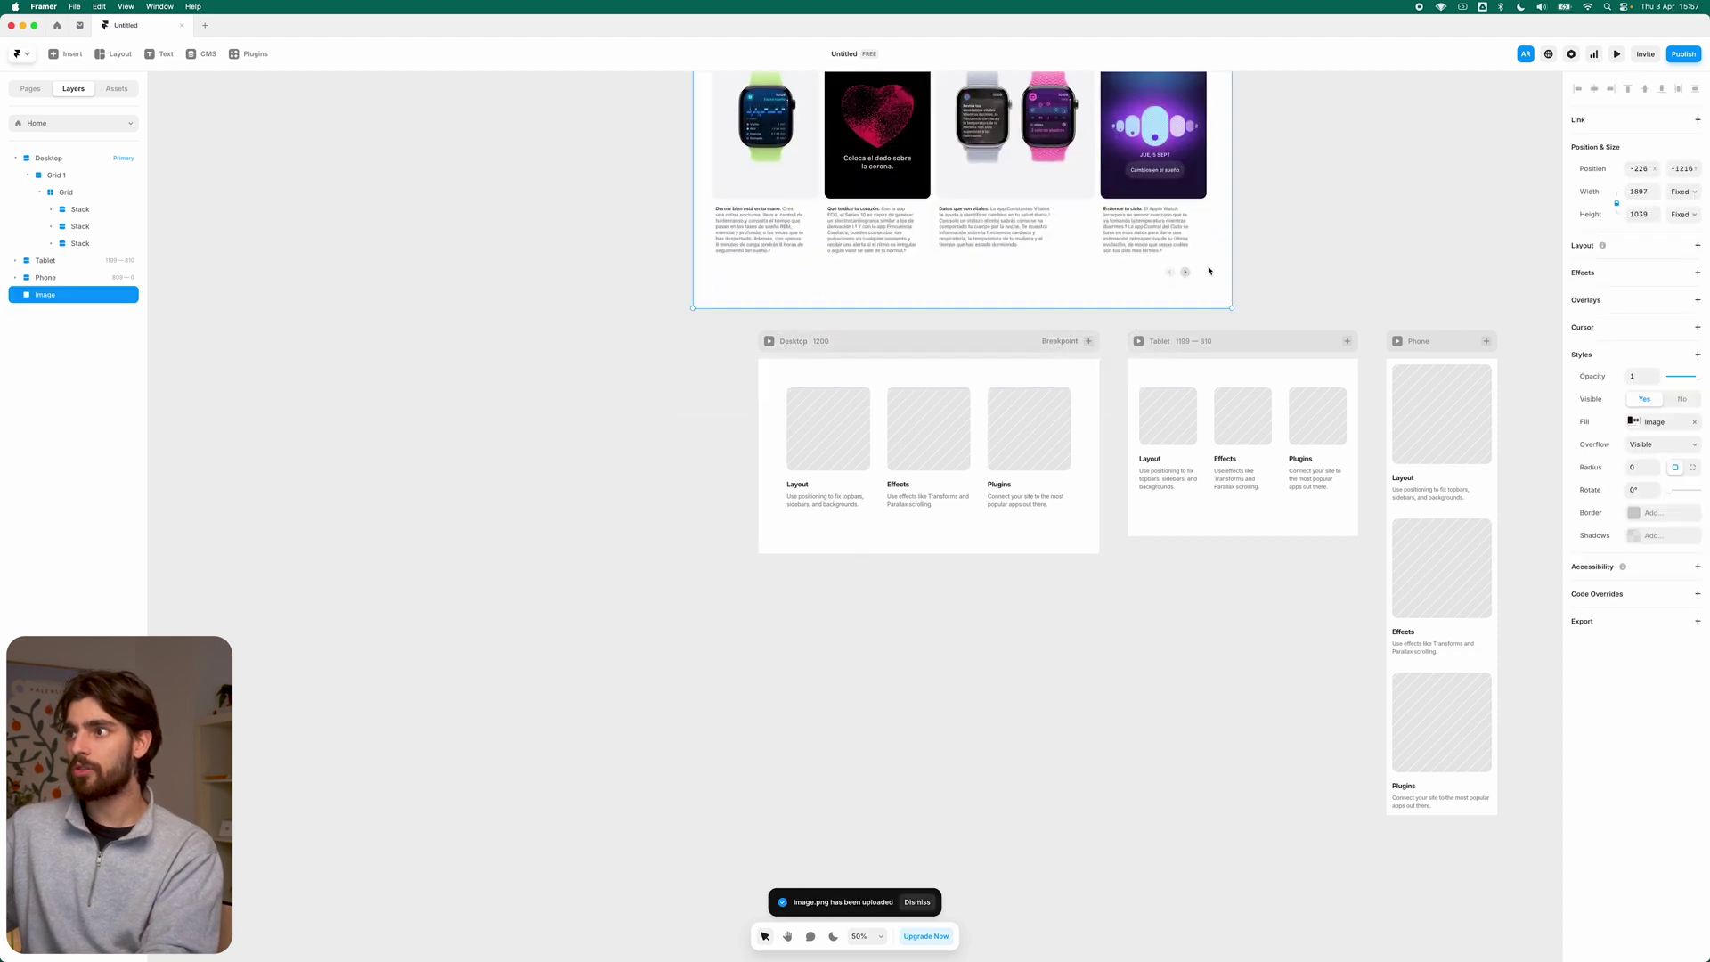
Step: Shrink the pasted Apple Watch screenshot to about half size
{"action": "left_click_drag", "start_coordinate": [1229, 309], "coordinate": [1103, 225]}
{"action": "scroll", "coordinate": [1057, 296], "scroll_direction": "up", "scroll_amount": 3}
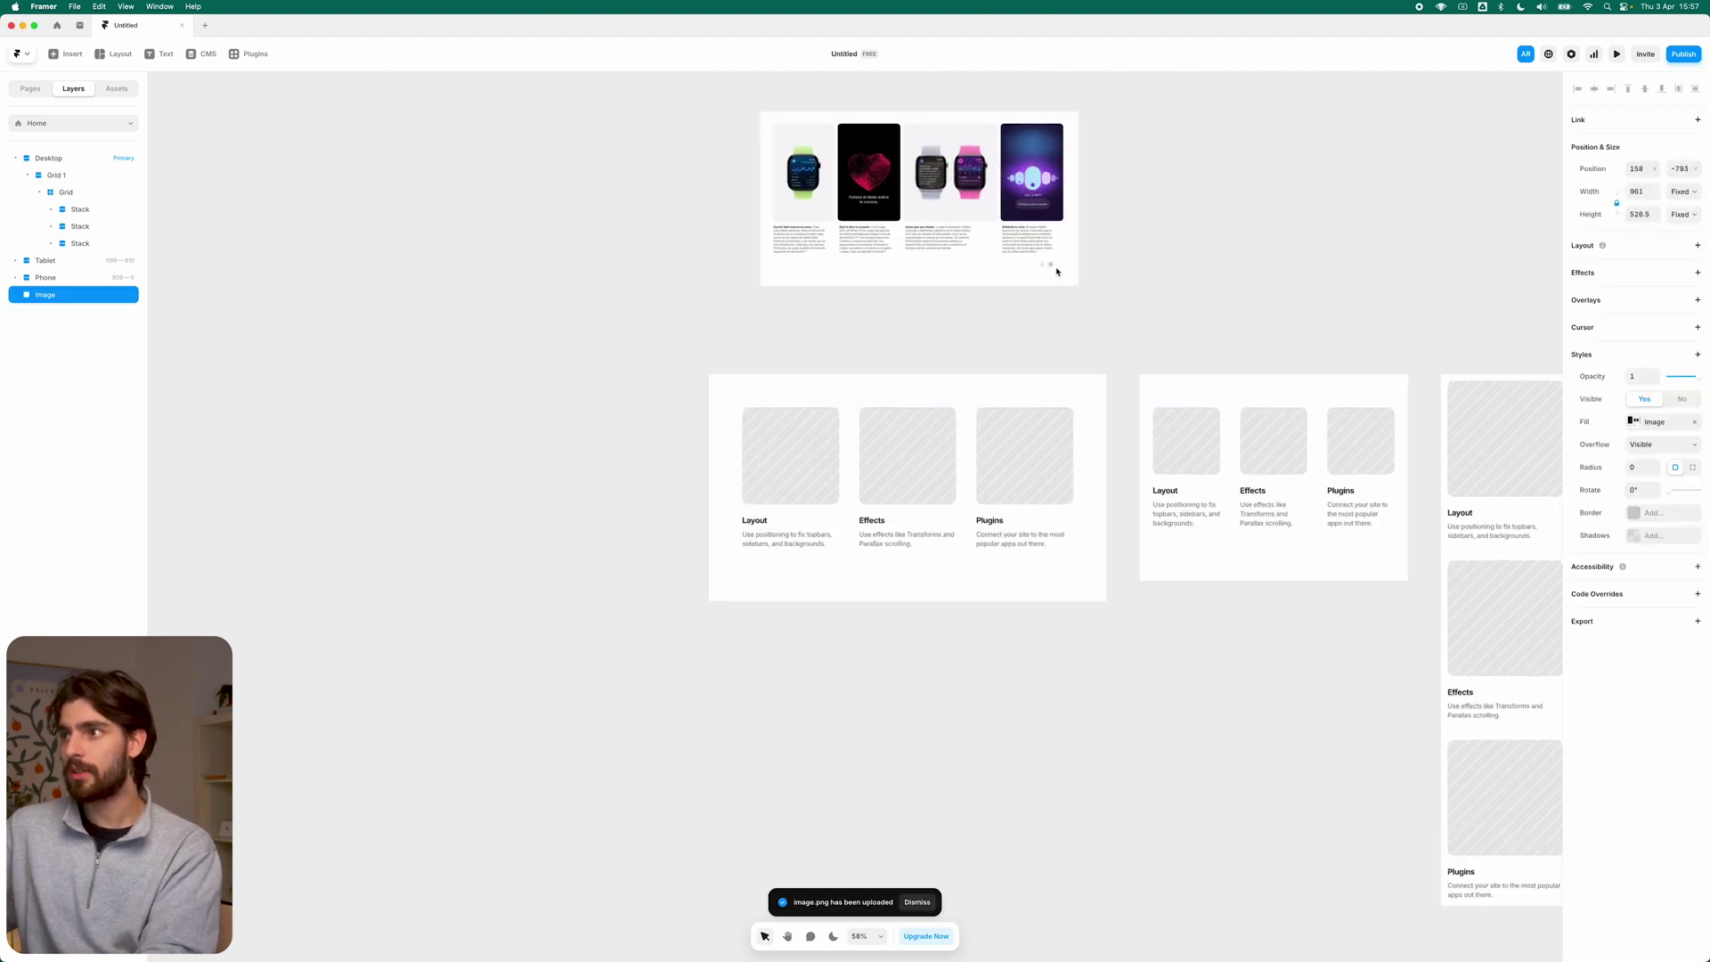
{"action": "scroll", "coordinate": [1051, 374], "scroll_direction": "up", "scroll_amount": 3}
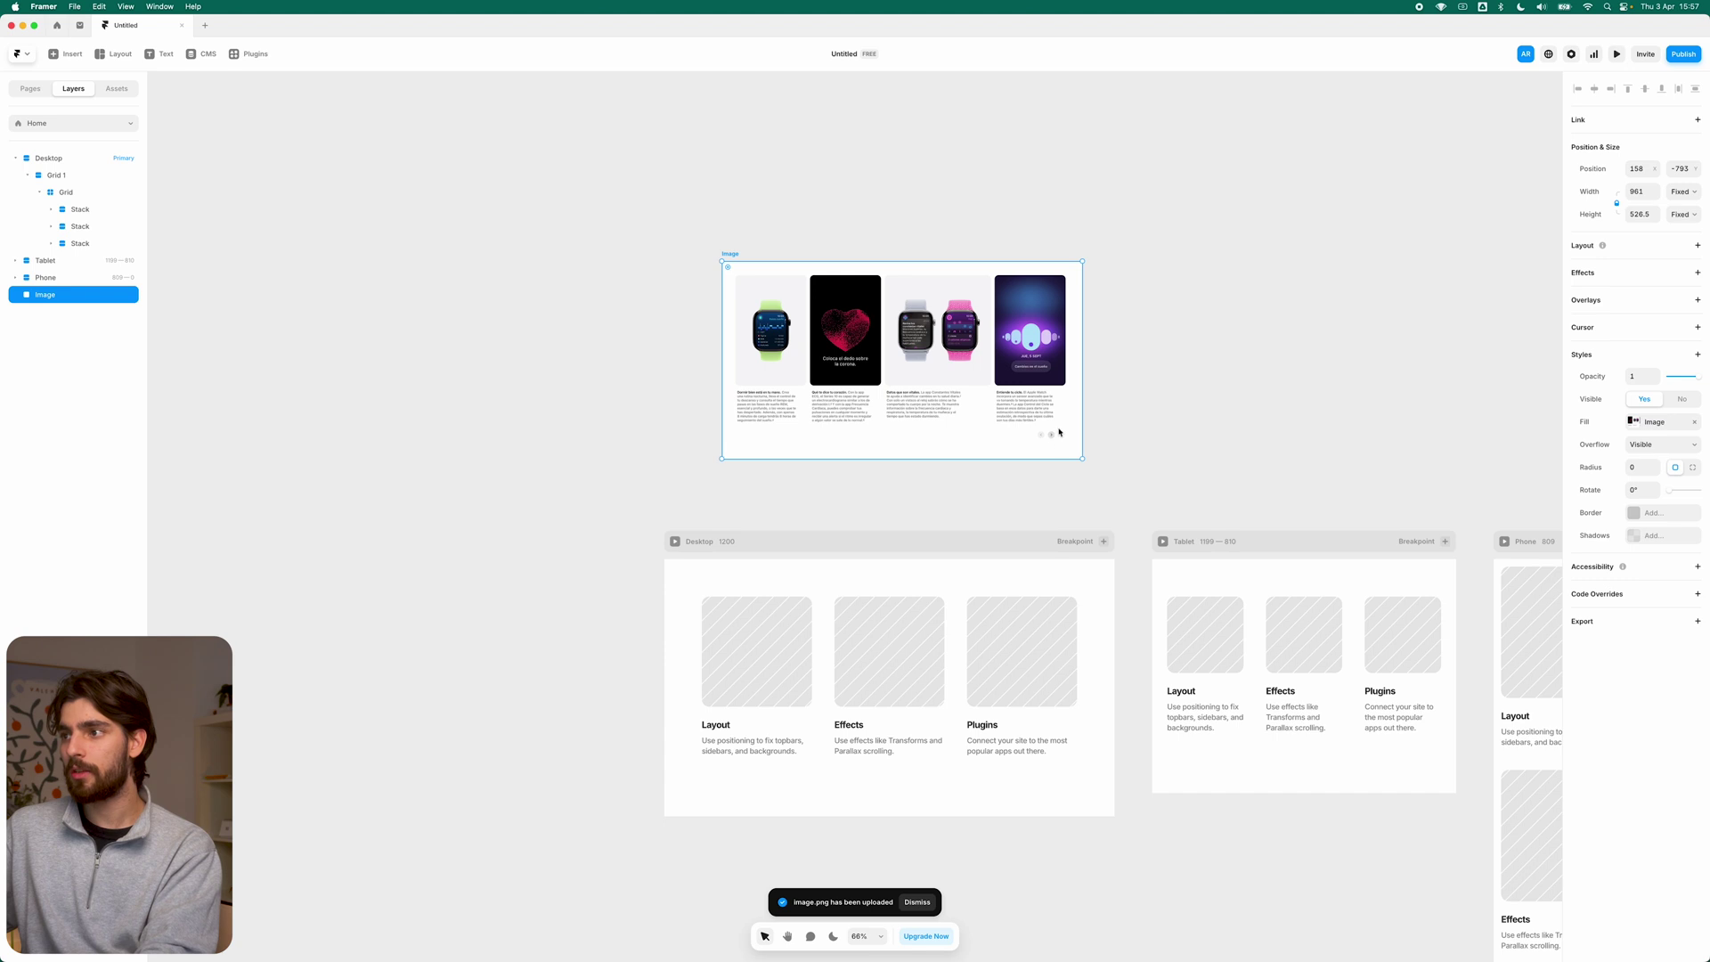
{"action": "scroll", "coordinate": [987, 537], "scroll_direction": "up", "scroll_amount": 3}
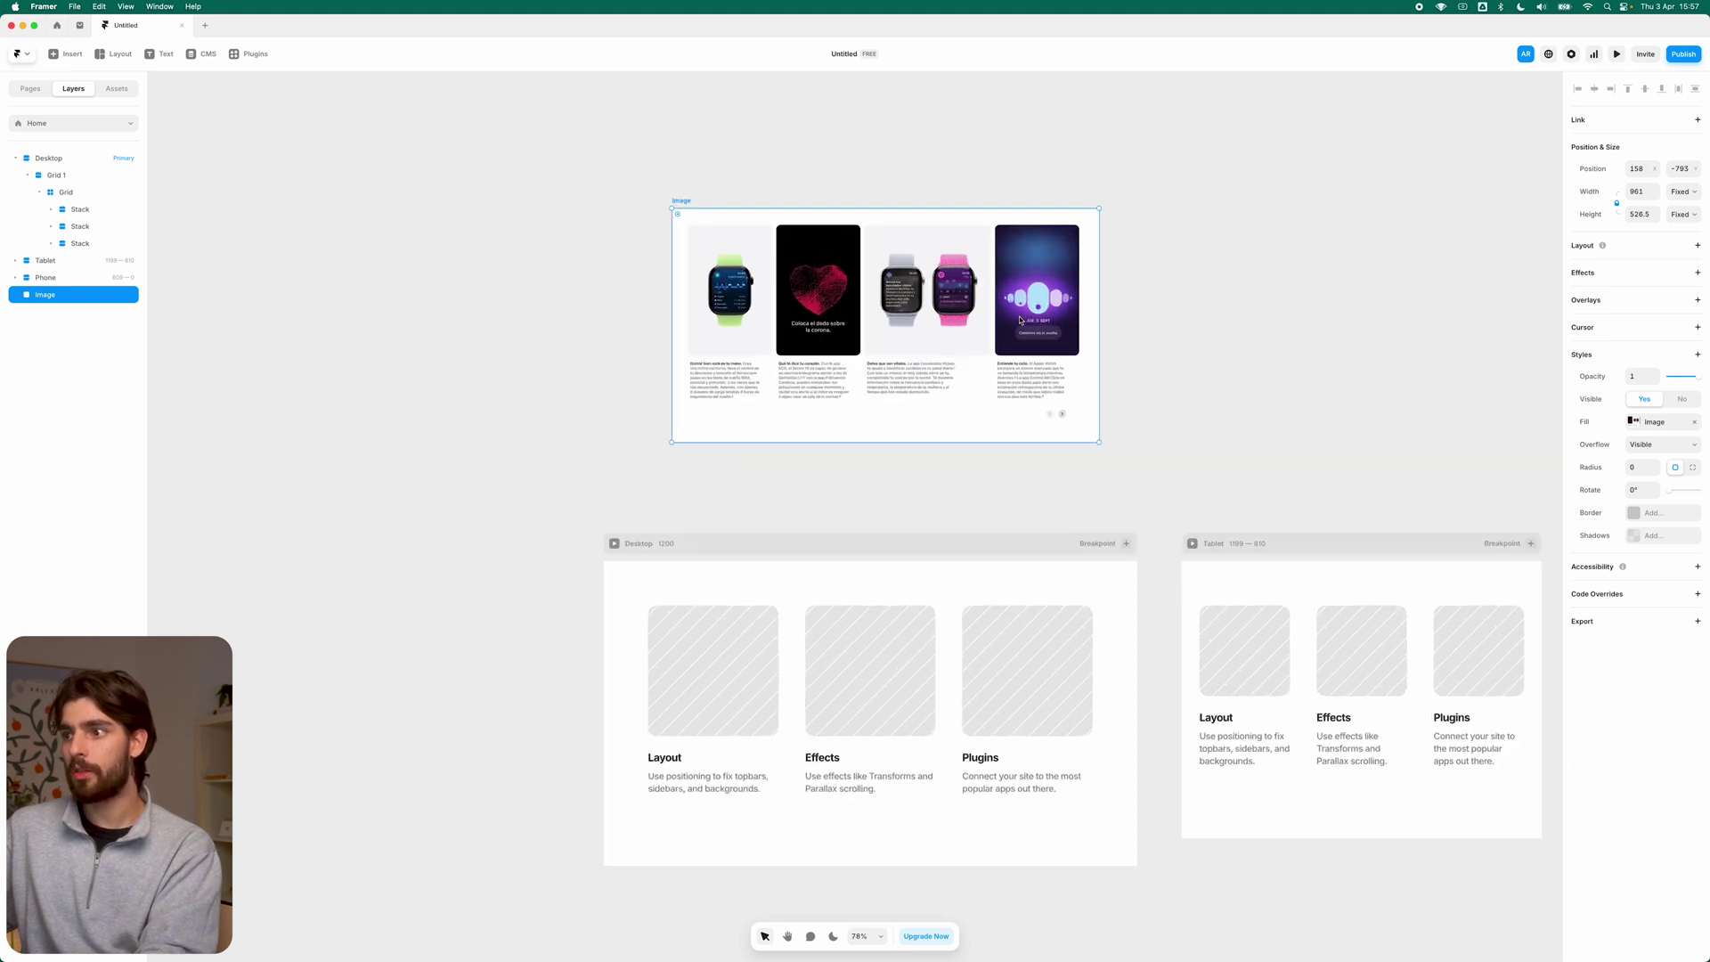
Step: Duplicate the Plugins card so a fourth card appears on a new grid row
{"action": "left_click", "coordinate": [994, 751]}
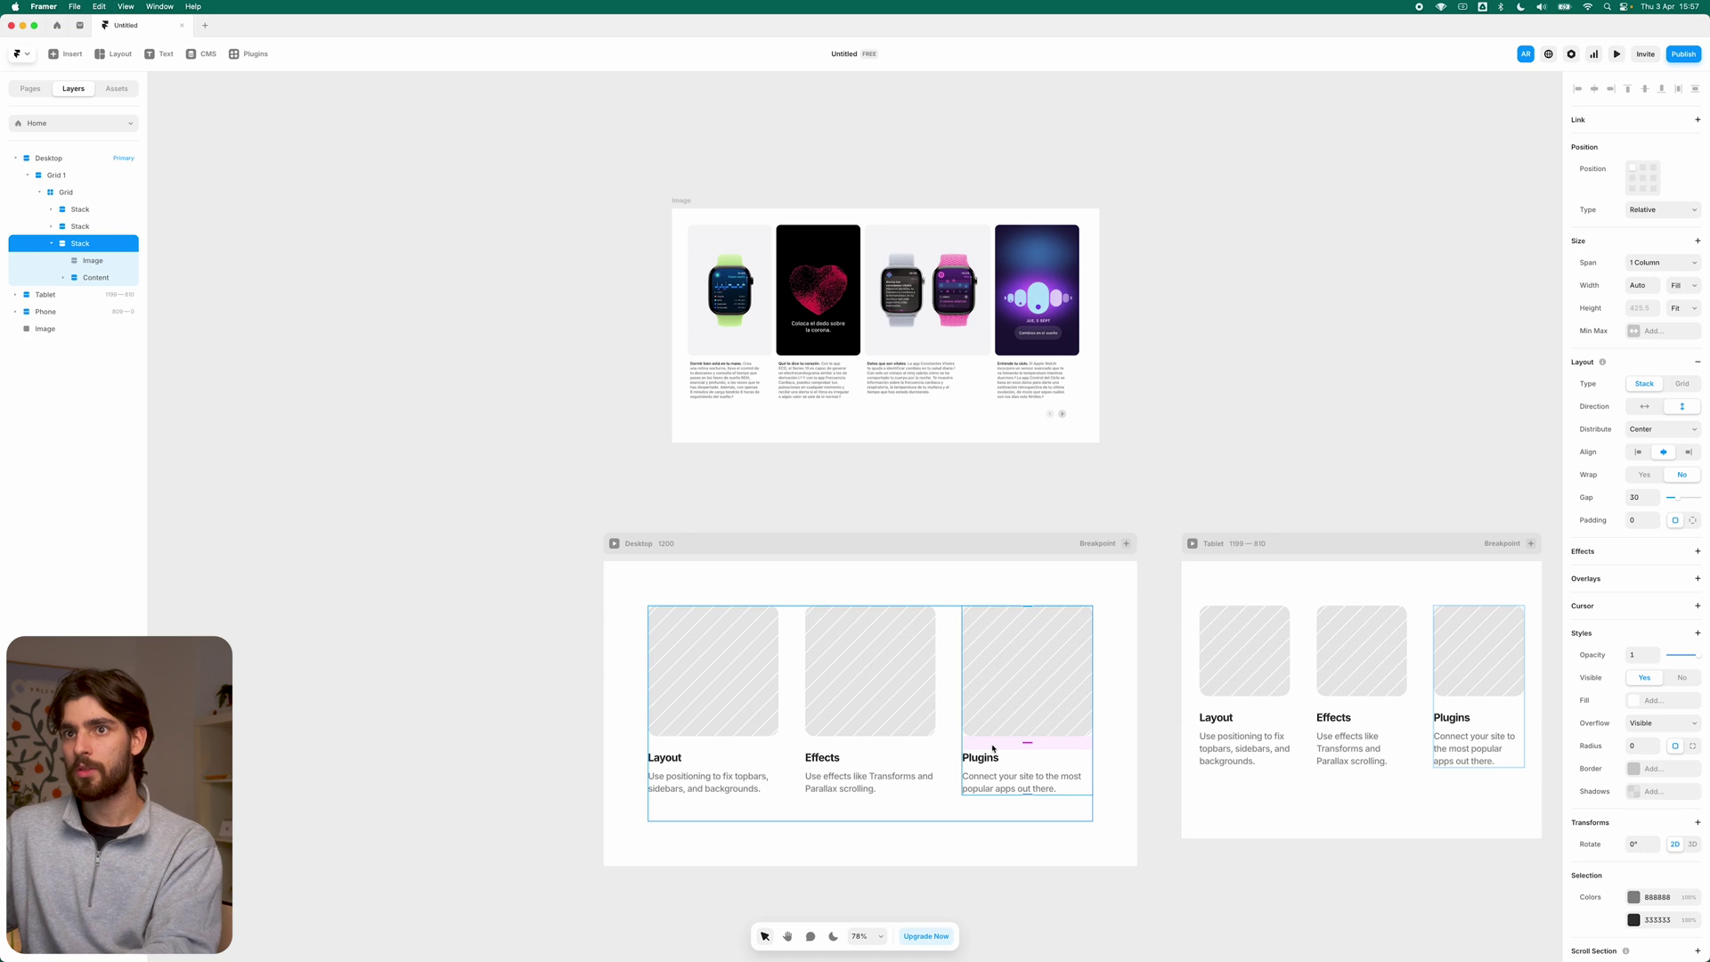
{"action": "key", "text": "super+d"}
{"action": "left_click", "coordinate": [985, 817]}
{"action": "scroll", "coordinate": [891, 623], "scroll_direction": "down", "scroll_amount": 3}
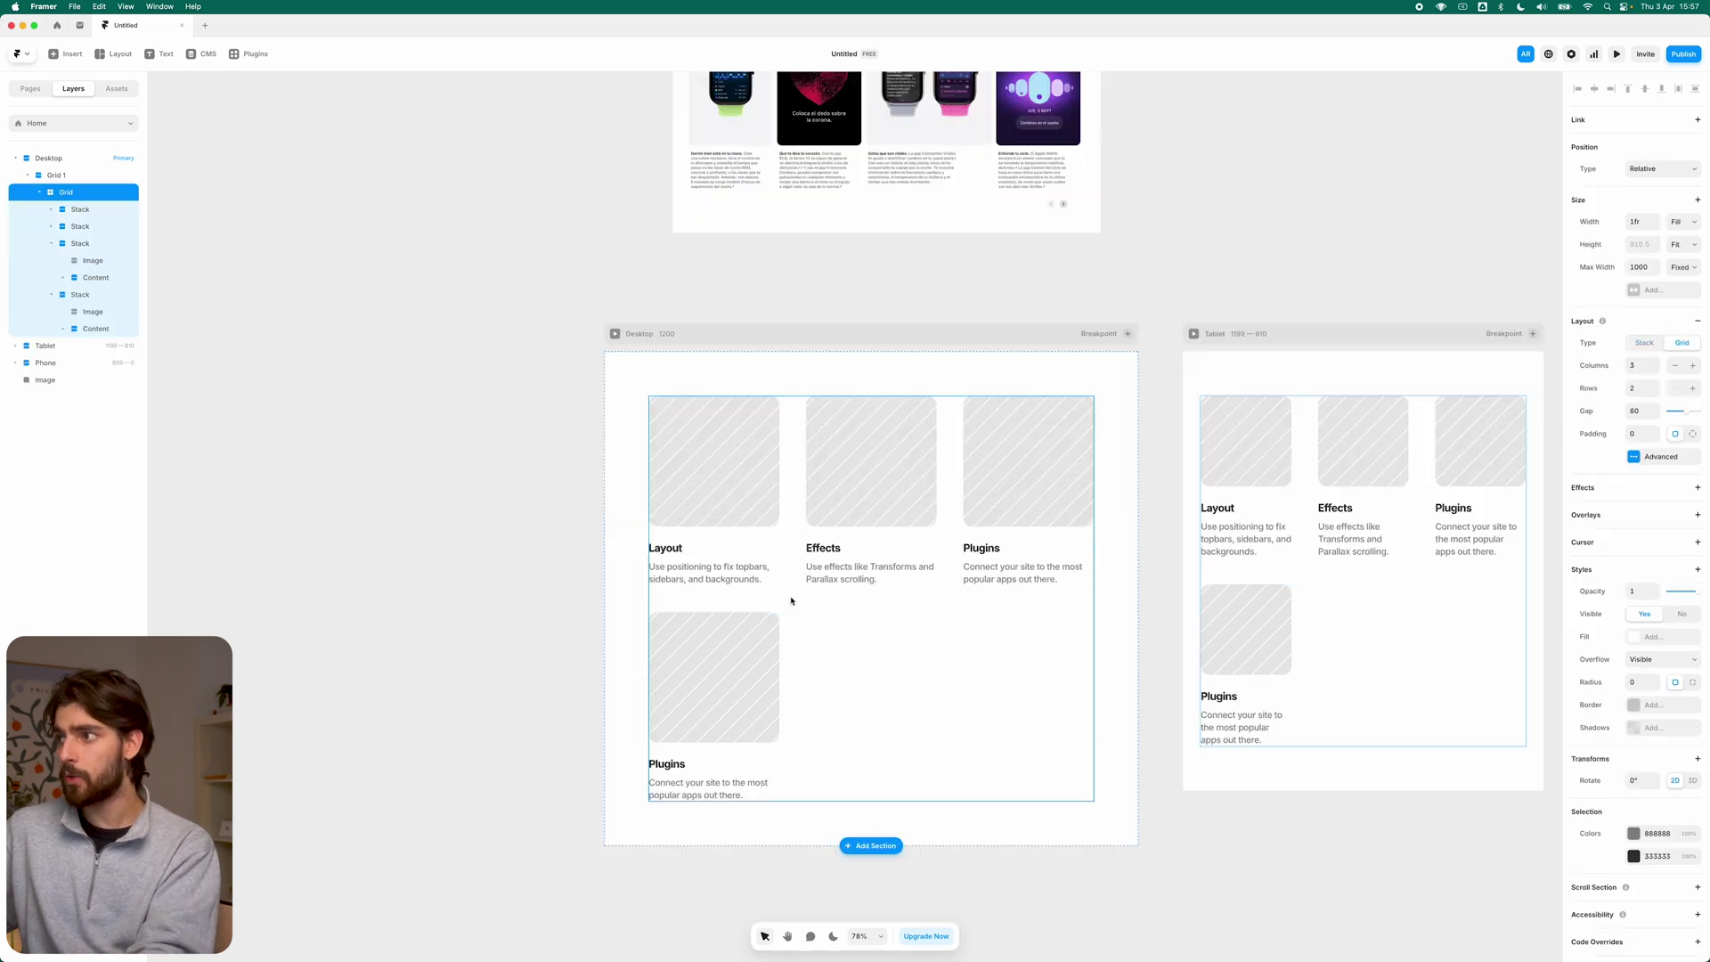
{"action": "scroll", "coordinate": [1135, 241], "scroll_direction": "up", "scroll_amount": 3}
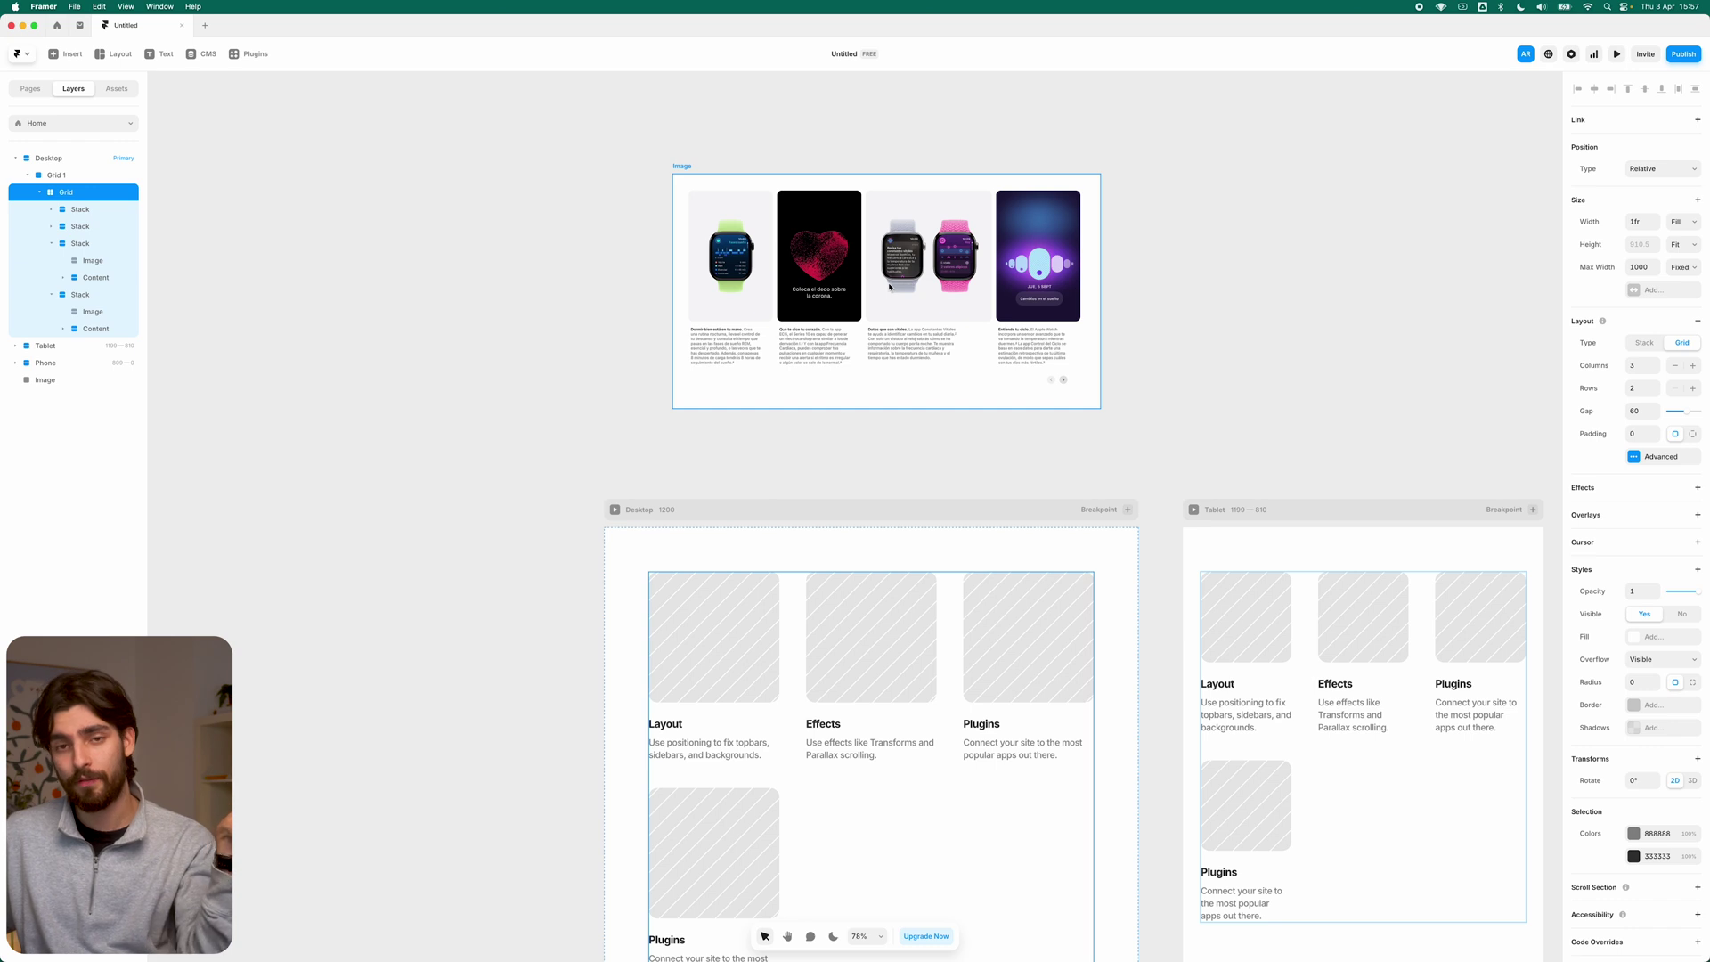
{"action": "scroll", "coordinate": [888, 286], "scroll_direction": "down", "scroll_amount": 3}
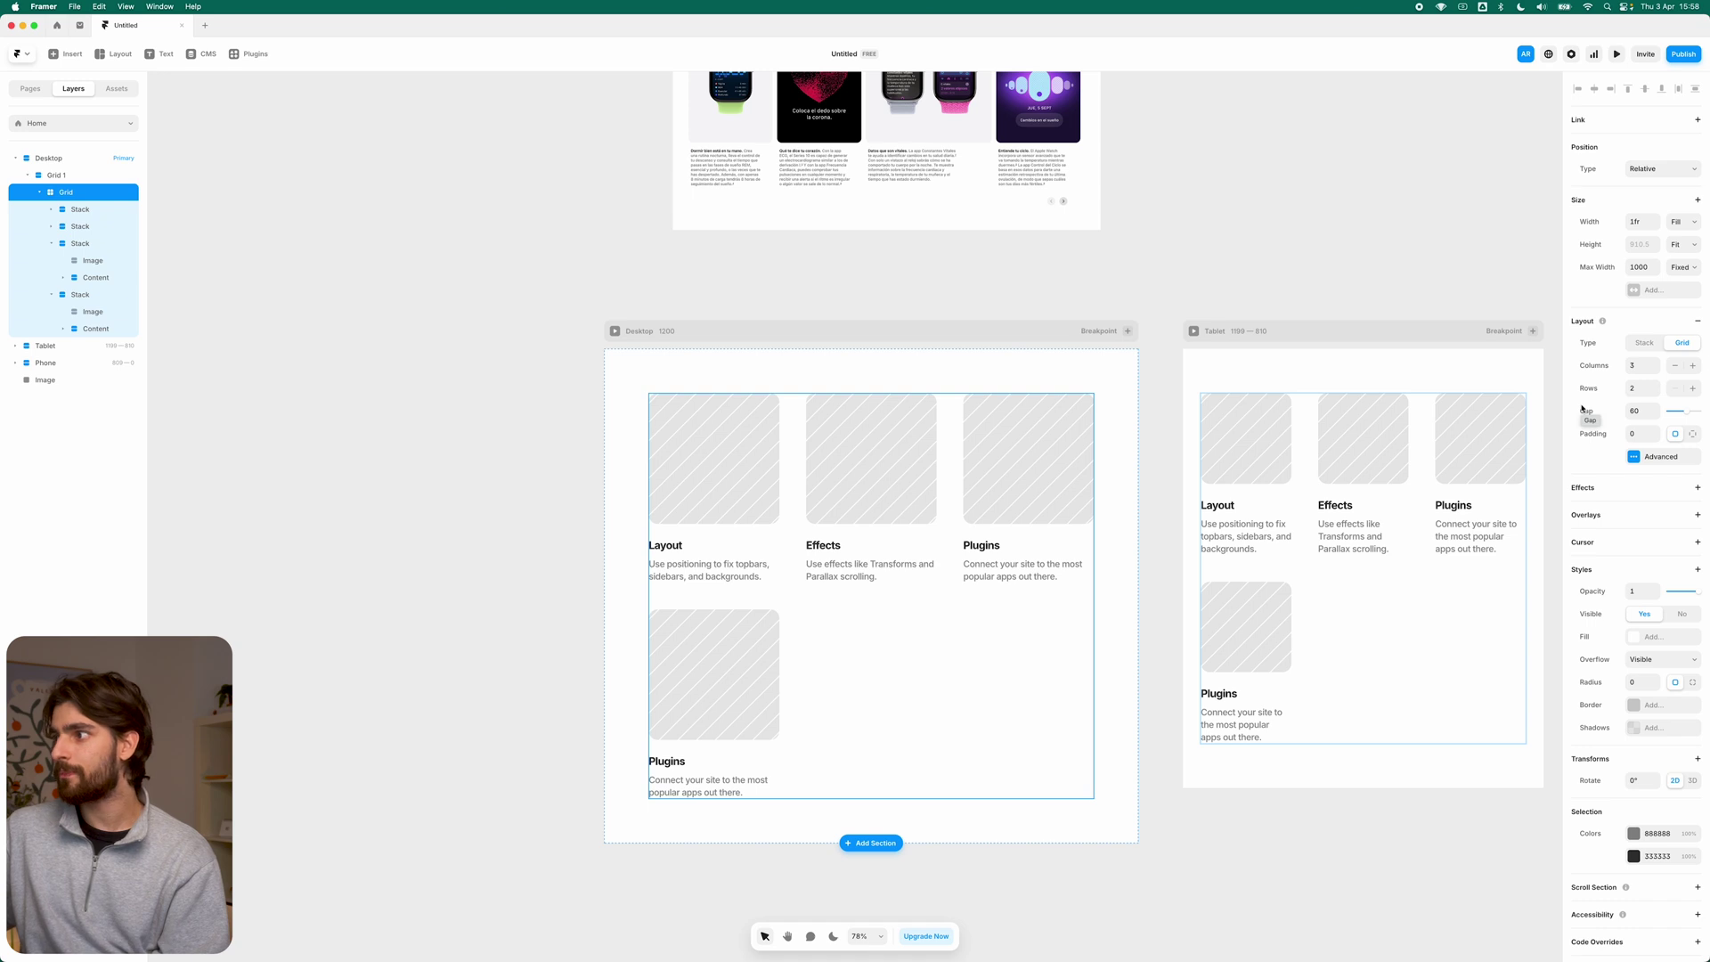
Step: Set the Desktop grid to 4 columns so all four cards share one row
{"action": "left_click", "coordinate": [1693, 367]}
{"action": "scroll", "coordinate": [609, 456], "scroll_direction": "right", "scroll_amount": 5}
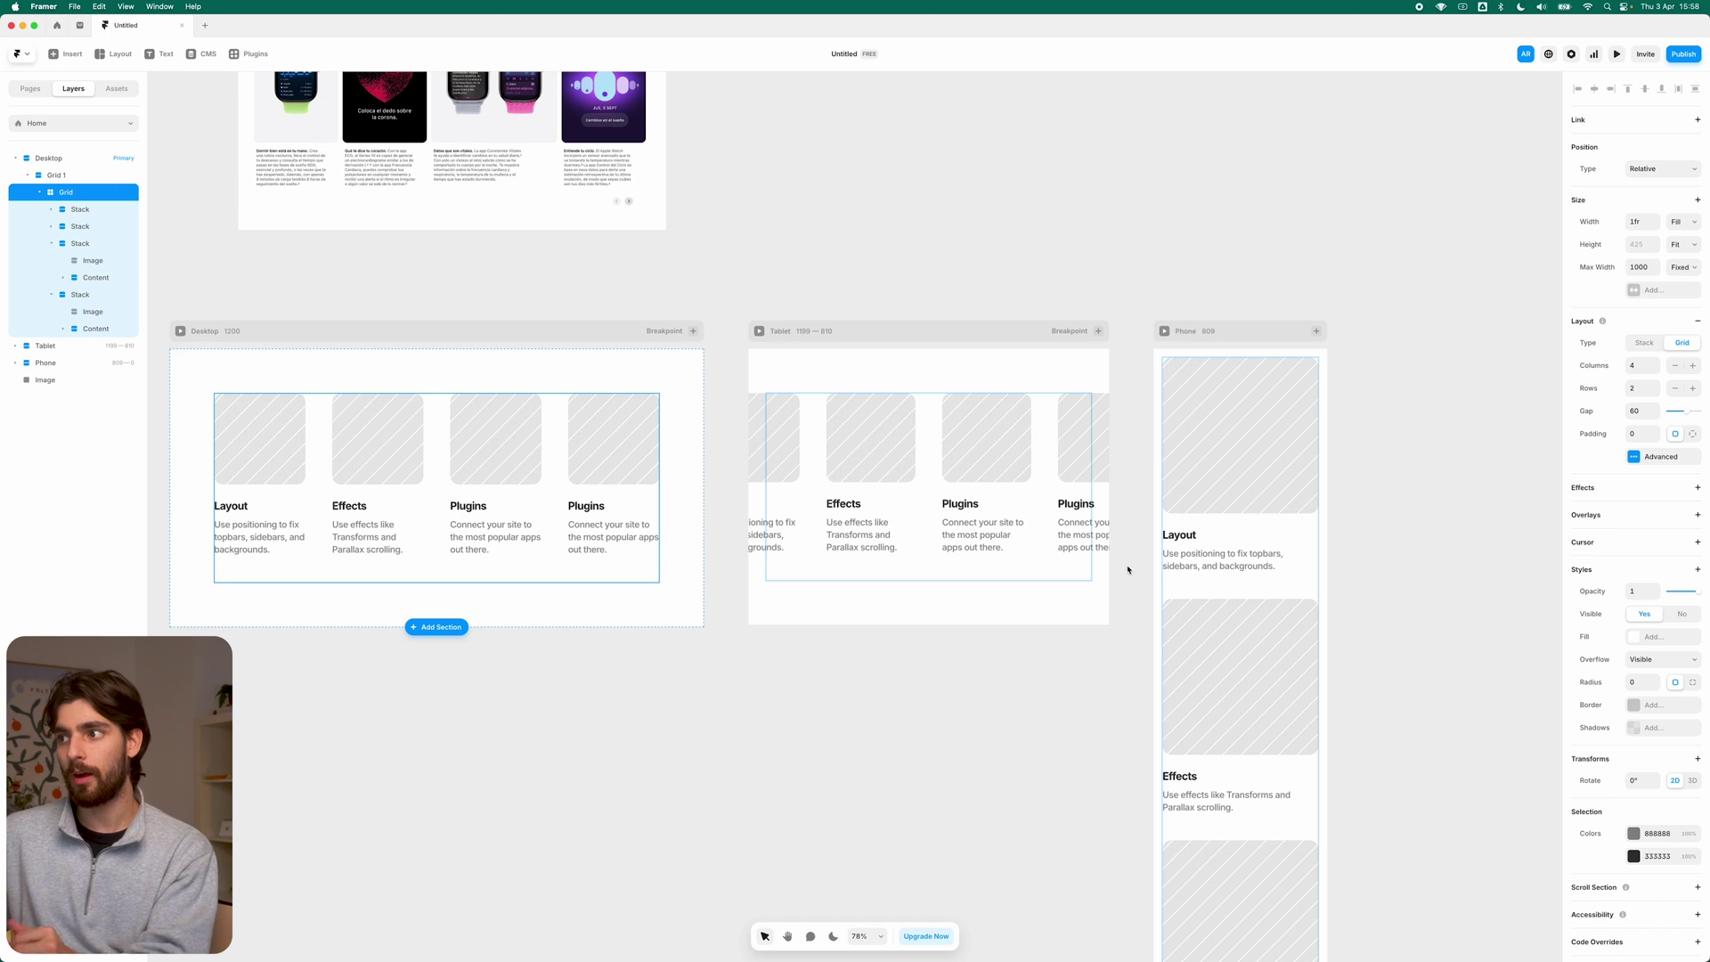
{"action": "left_click", "coordinate": [888, 561]}
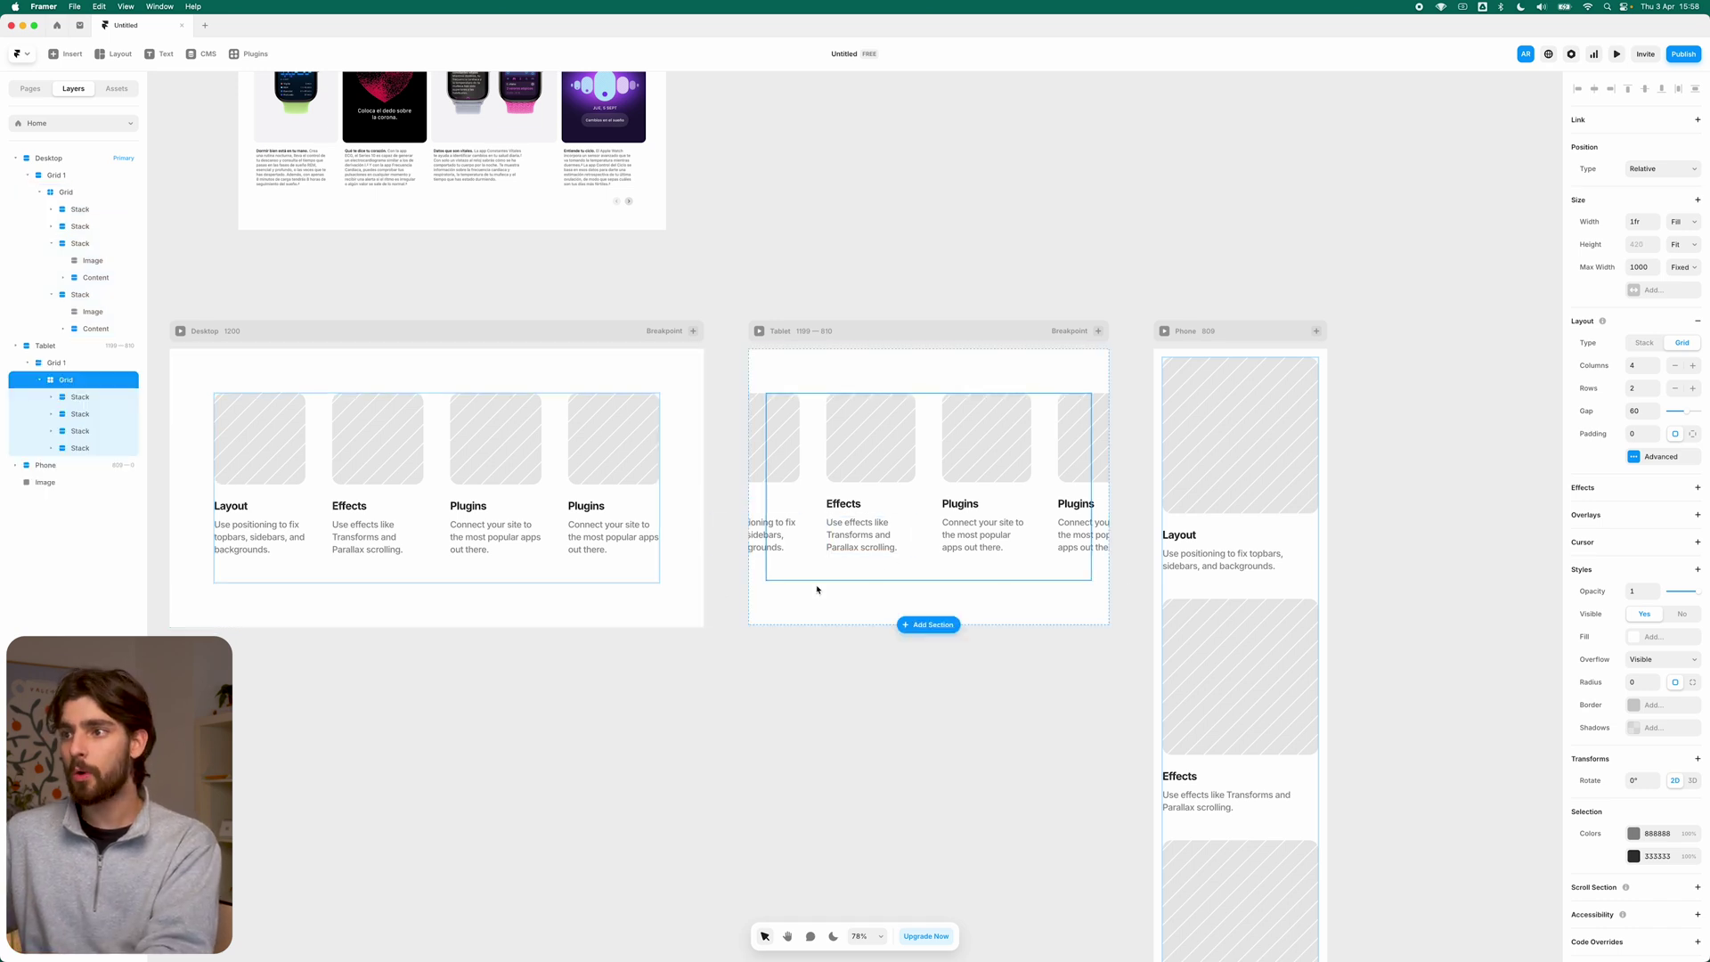
{"action": "left_click", "coordinate": [783, 485]}
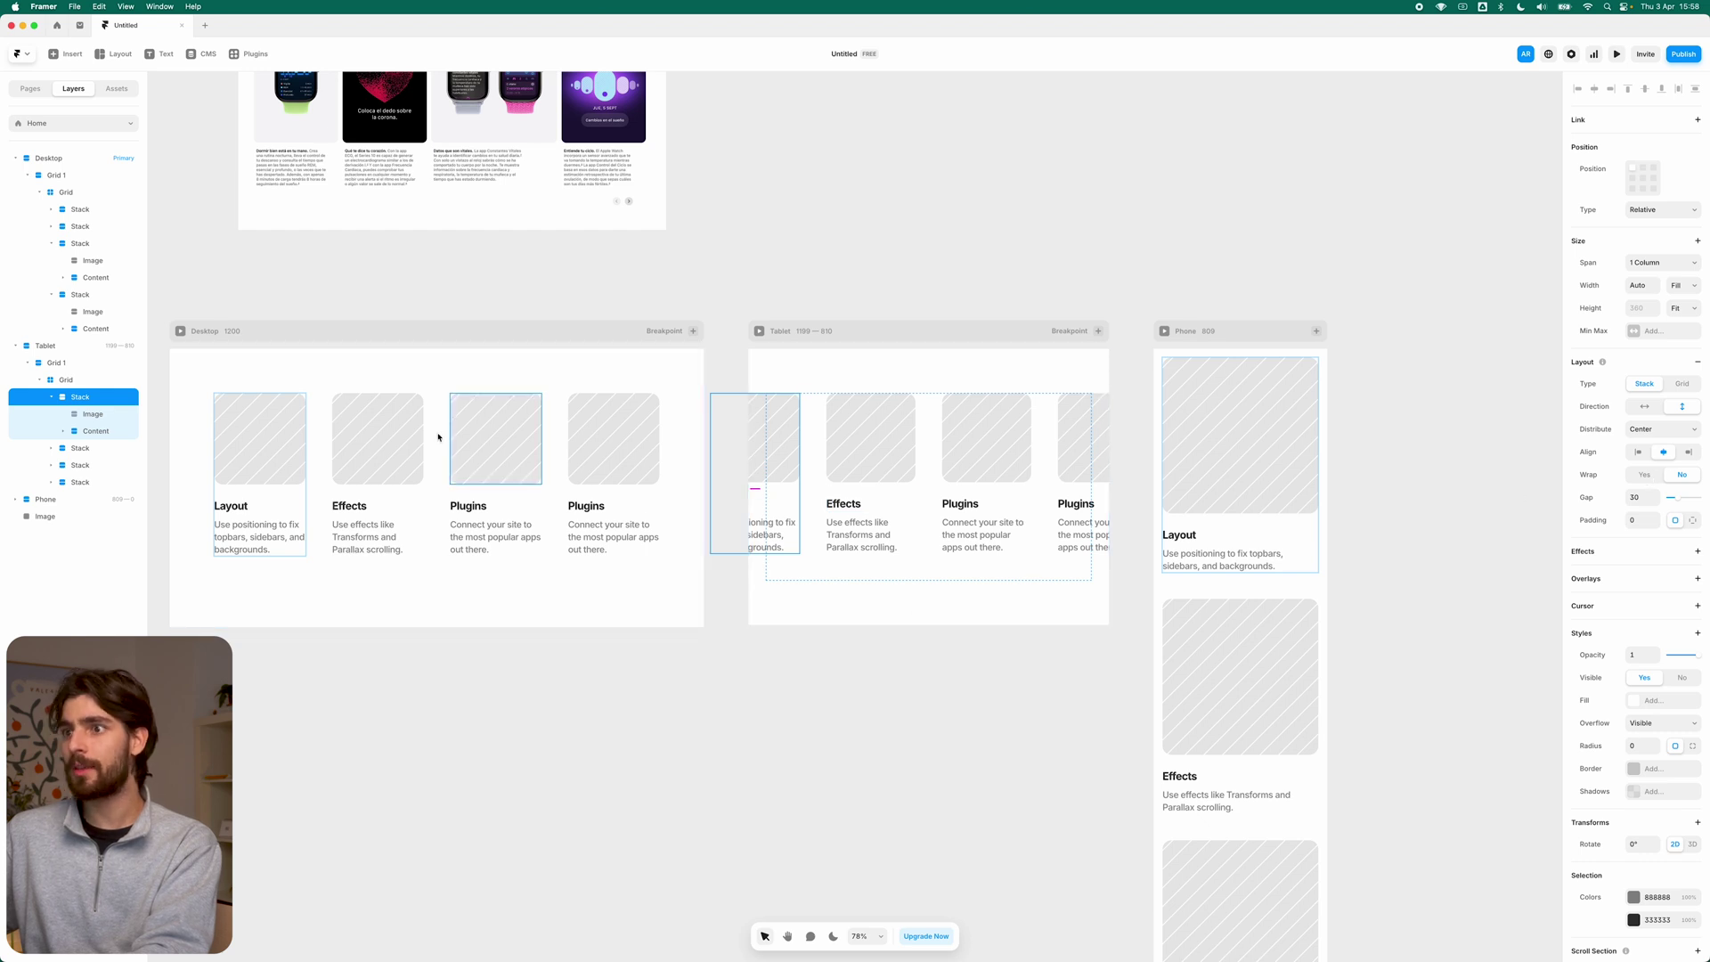
{"action": "left_click", "coordinate": [412, 494]}
{"action": "left_click", "coordinate": [495, 494]}
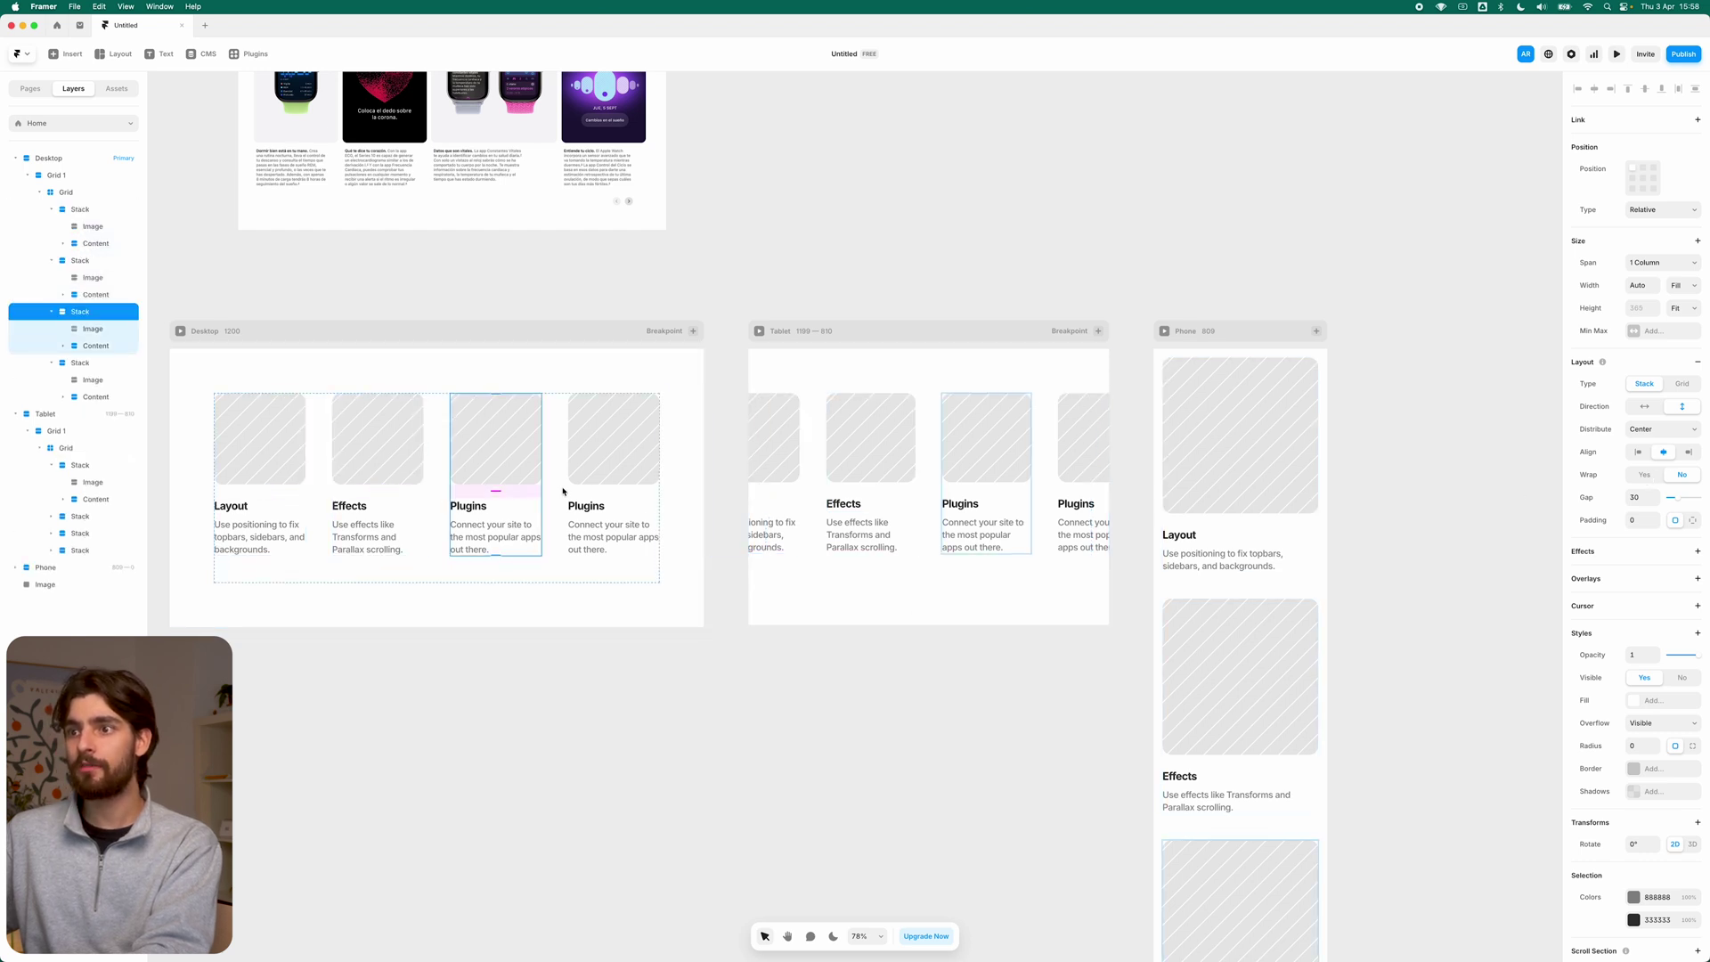
{"action": "left_click", "coordinate": [634, 485]}
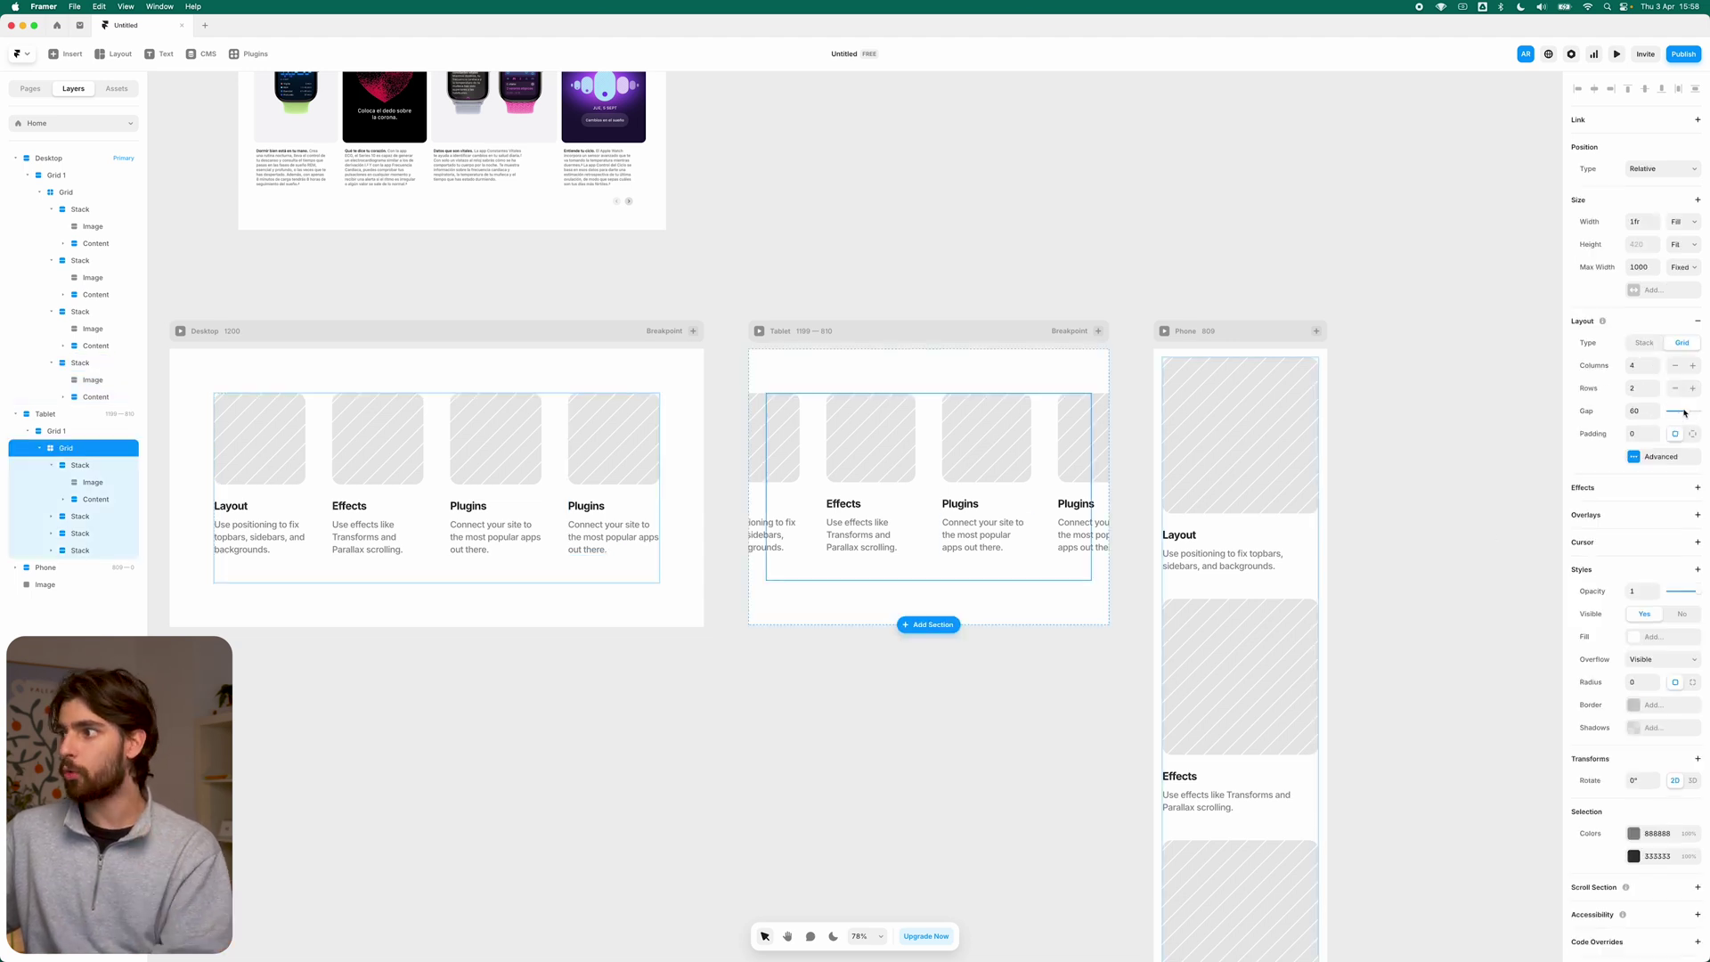
Step: Make the Tablet grid 2 columns with a 16 gap after trying stack directions
{"action": "mouse_move", "coordinate": [1689, 413]}
{"action": "left_mouse_down"}
{"action": "mouse_move", "coordinate": [1669, 405]}
{"action": "mouse_move", "coordinate": [1685, 412]}
{"action": "left_mouse_up"}
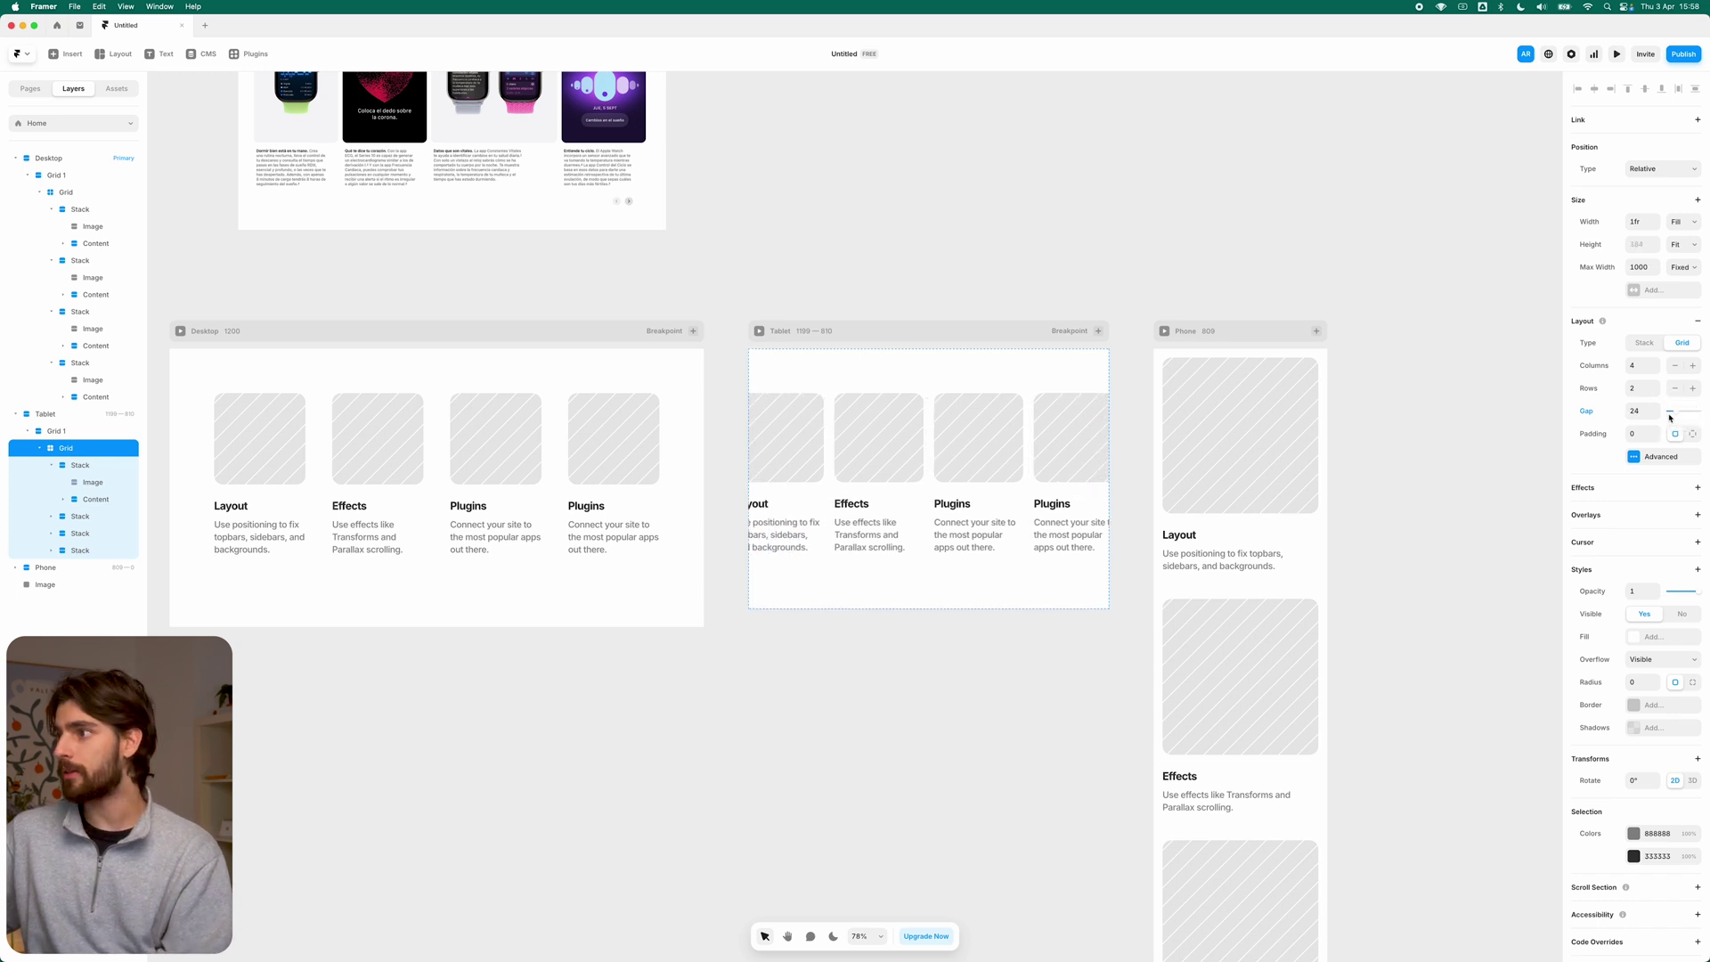
{"action": "left_click", "coordinate": [1645, 343]}
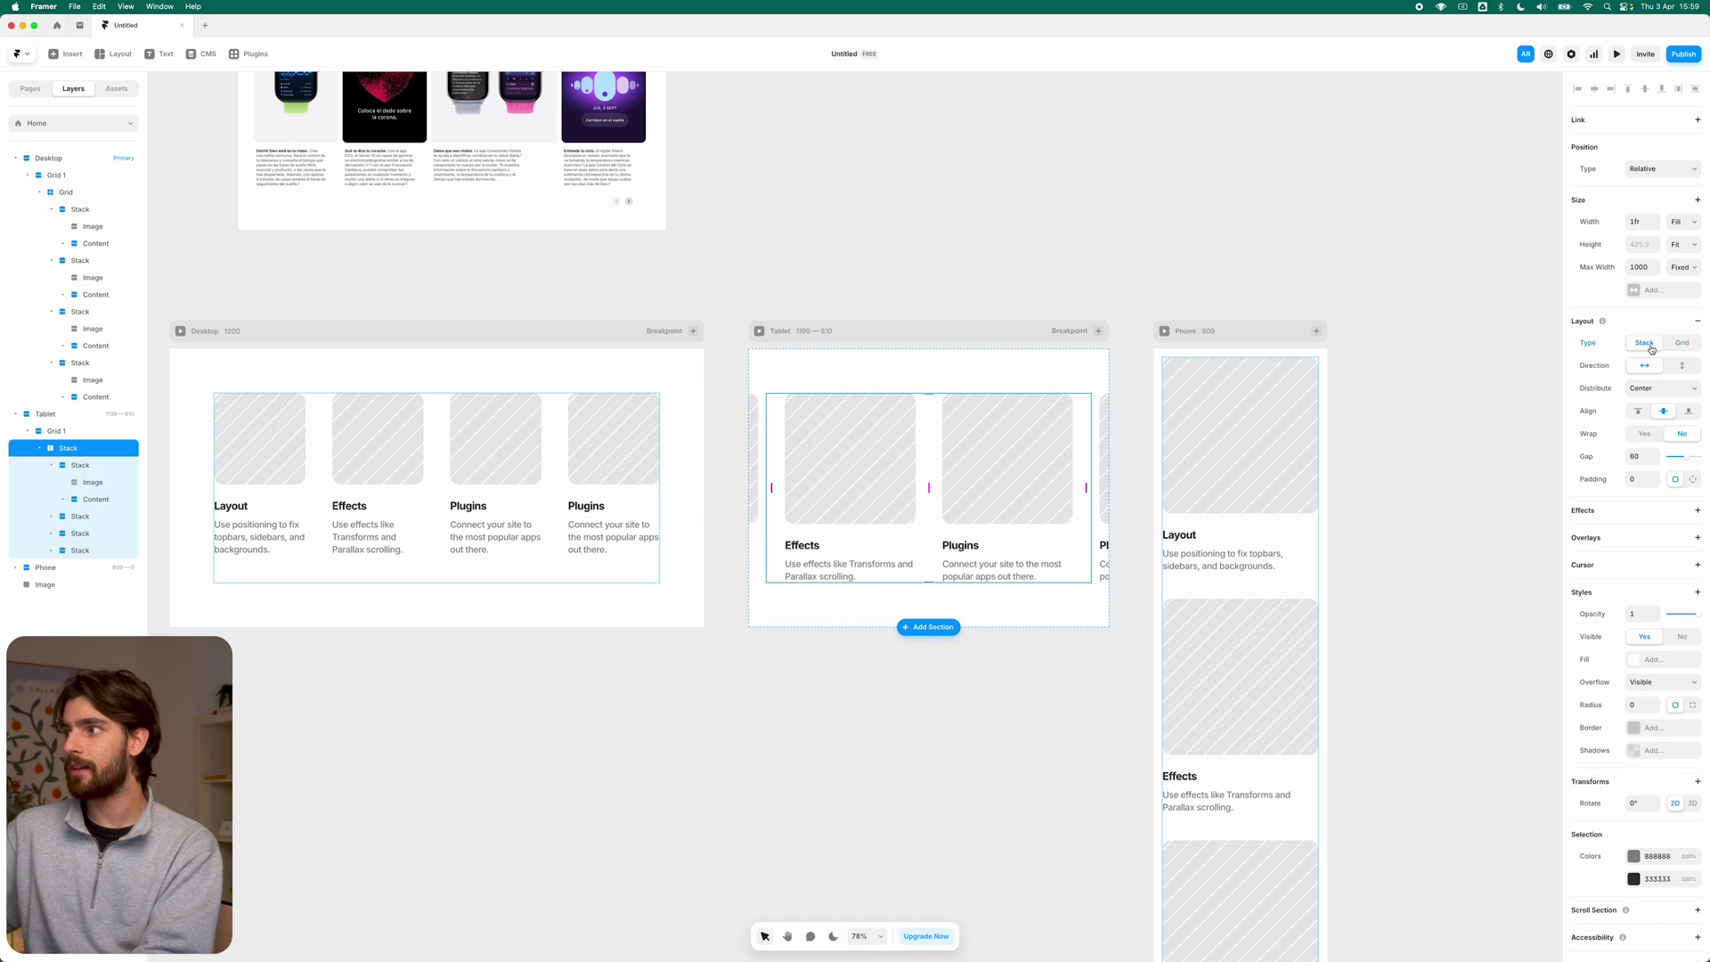
{"action": "left_click", "coordinate": [1679, 366]}
{"action": "left_click", "coordinate": [1645, 366]}
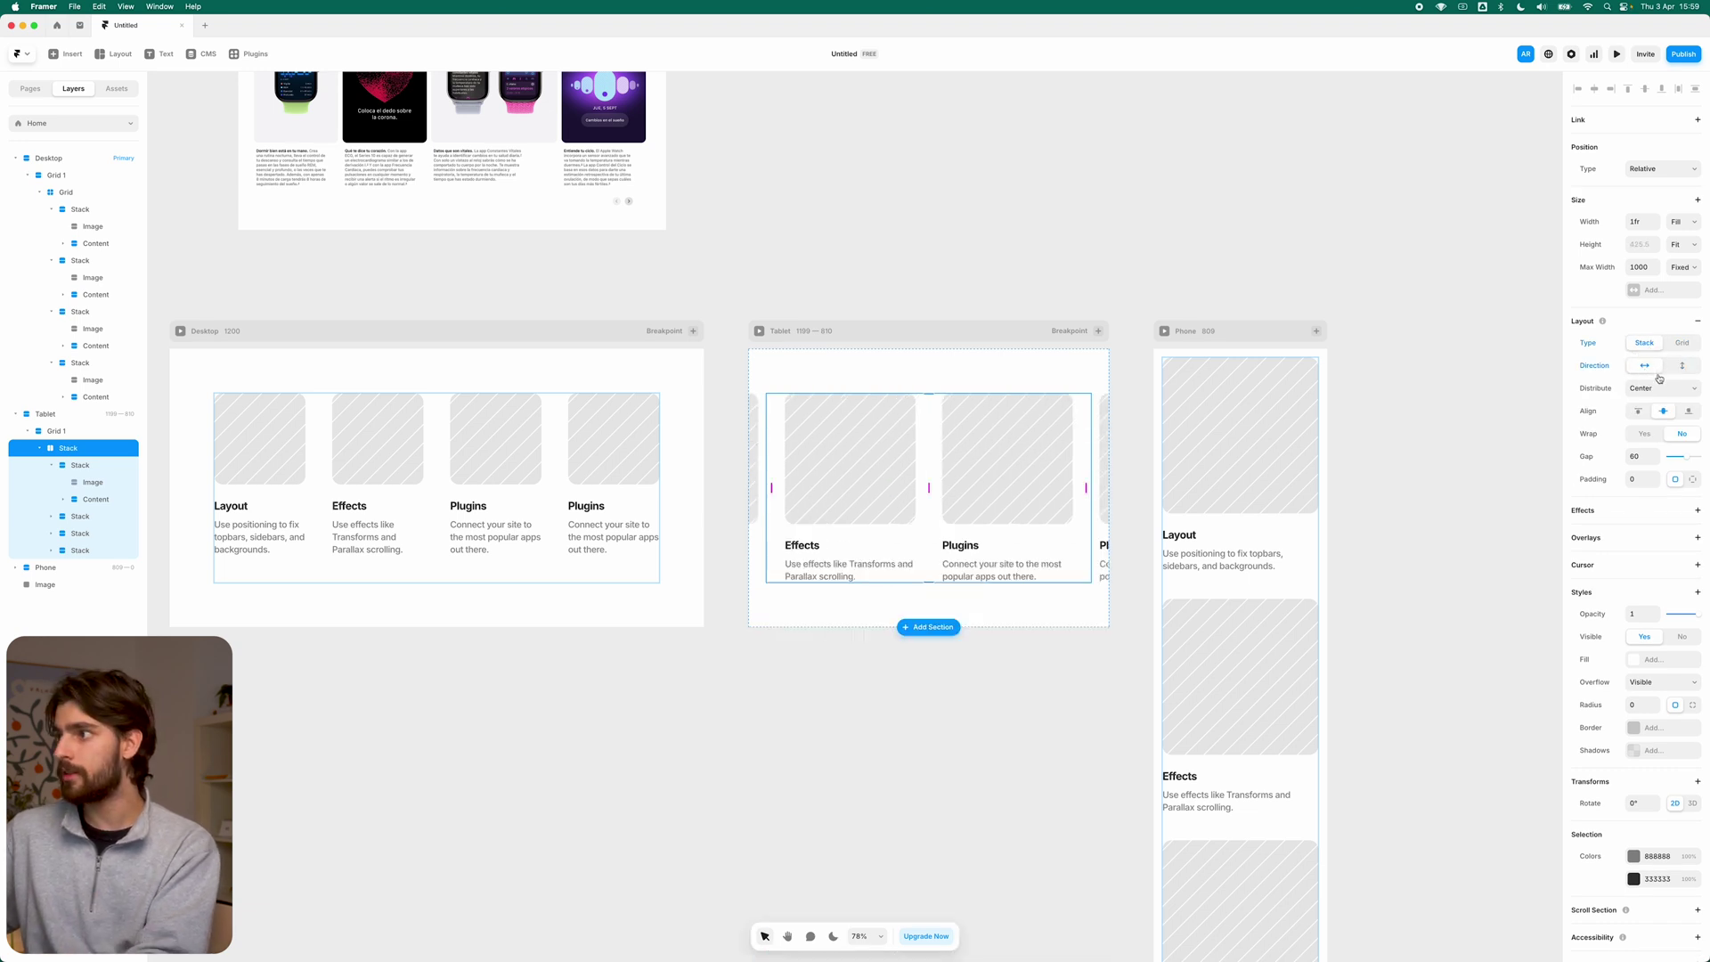
{"action": "left_click", "coordinate": [1682, 366]}
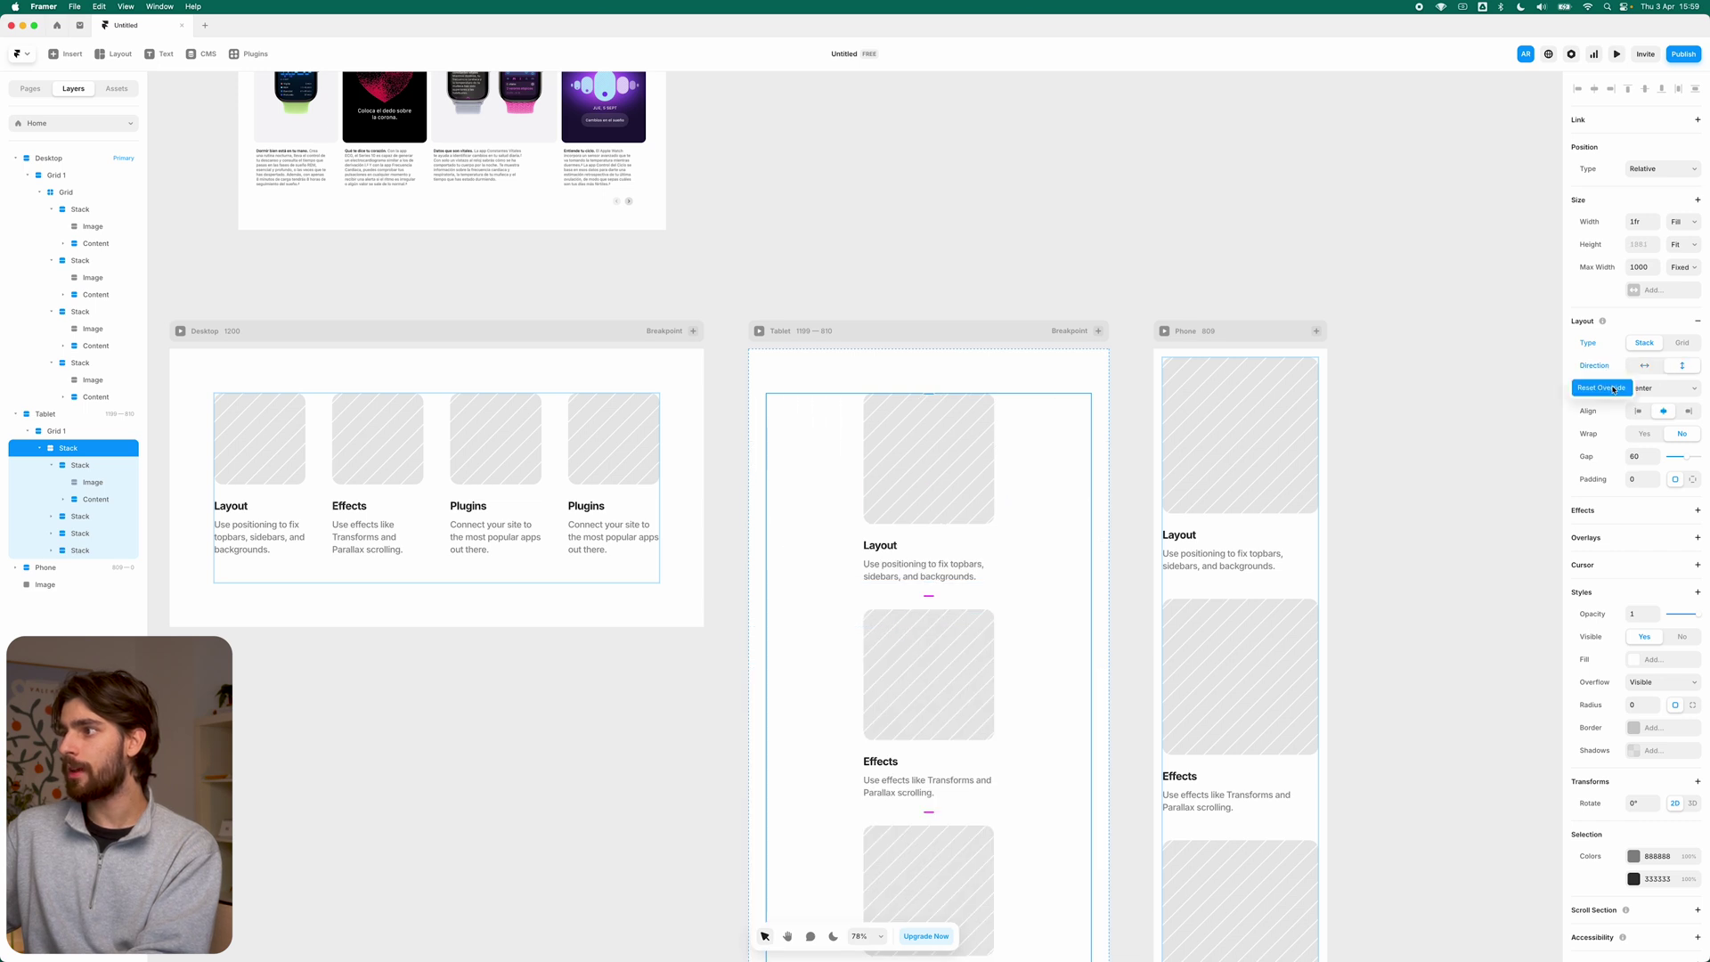
{"action": "left_click", "coordinate": [1613, 389]}
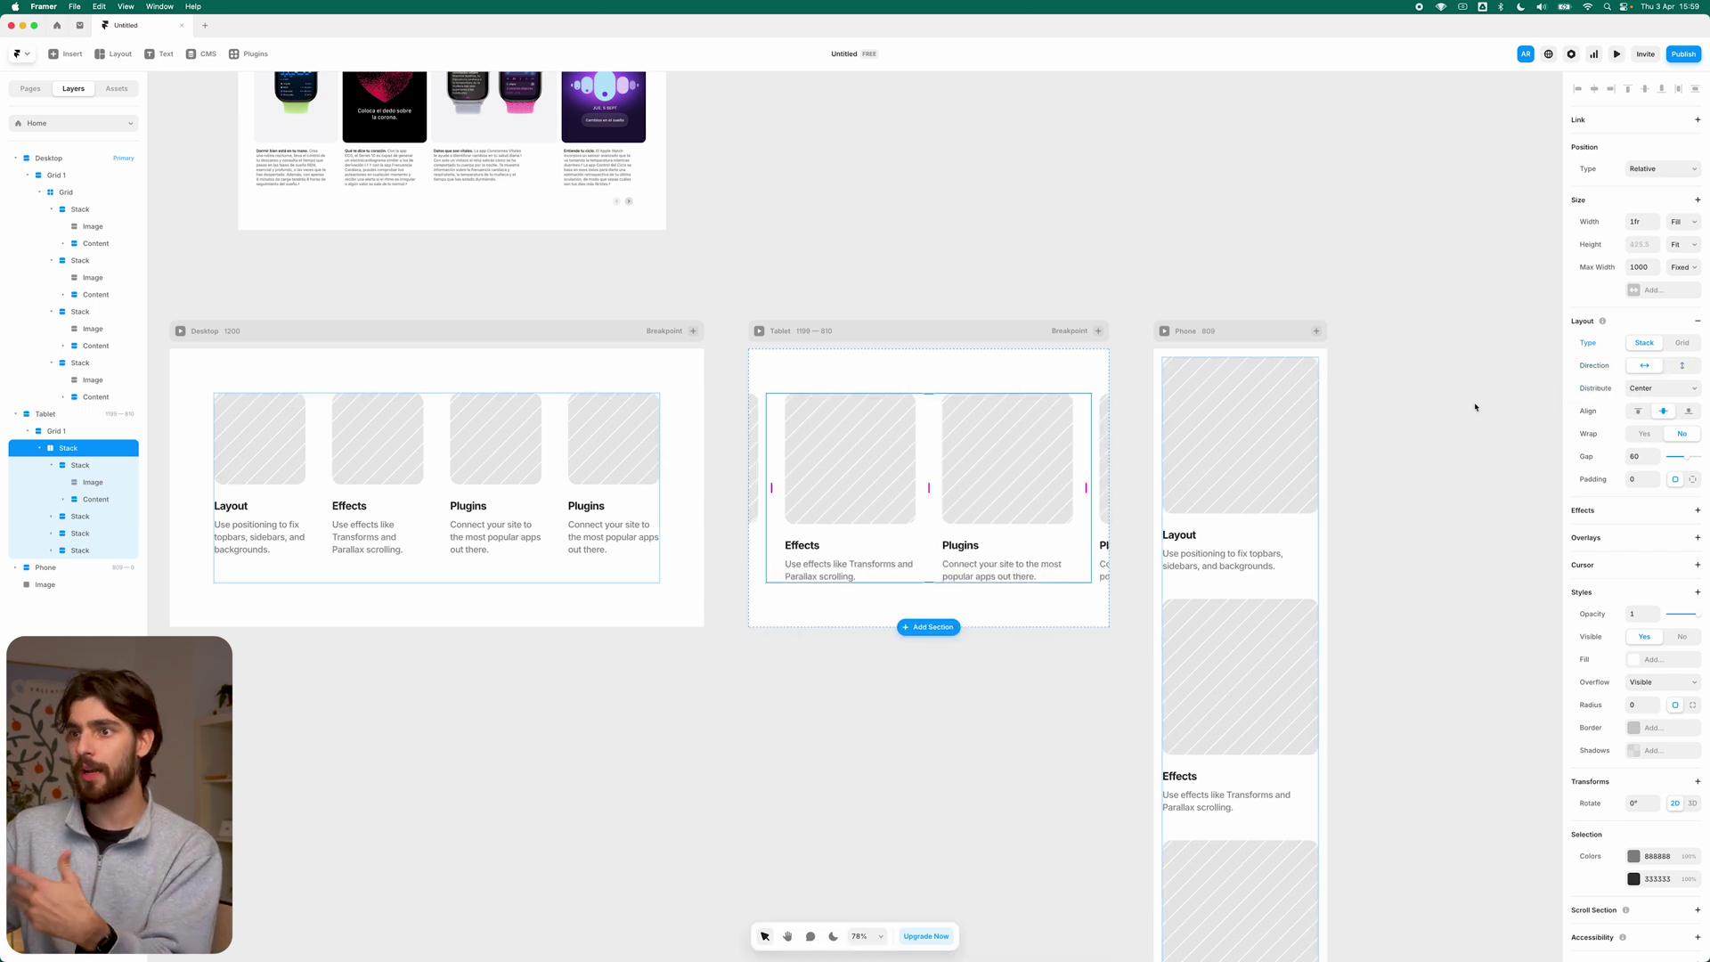
{"action": "left_click_drag", "start_coordinate": [1686, 456], "coordinate": [1670, 452]}
{"action": "left_click", "coordinate": [1680, 344]}
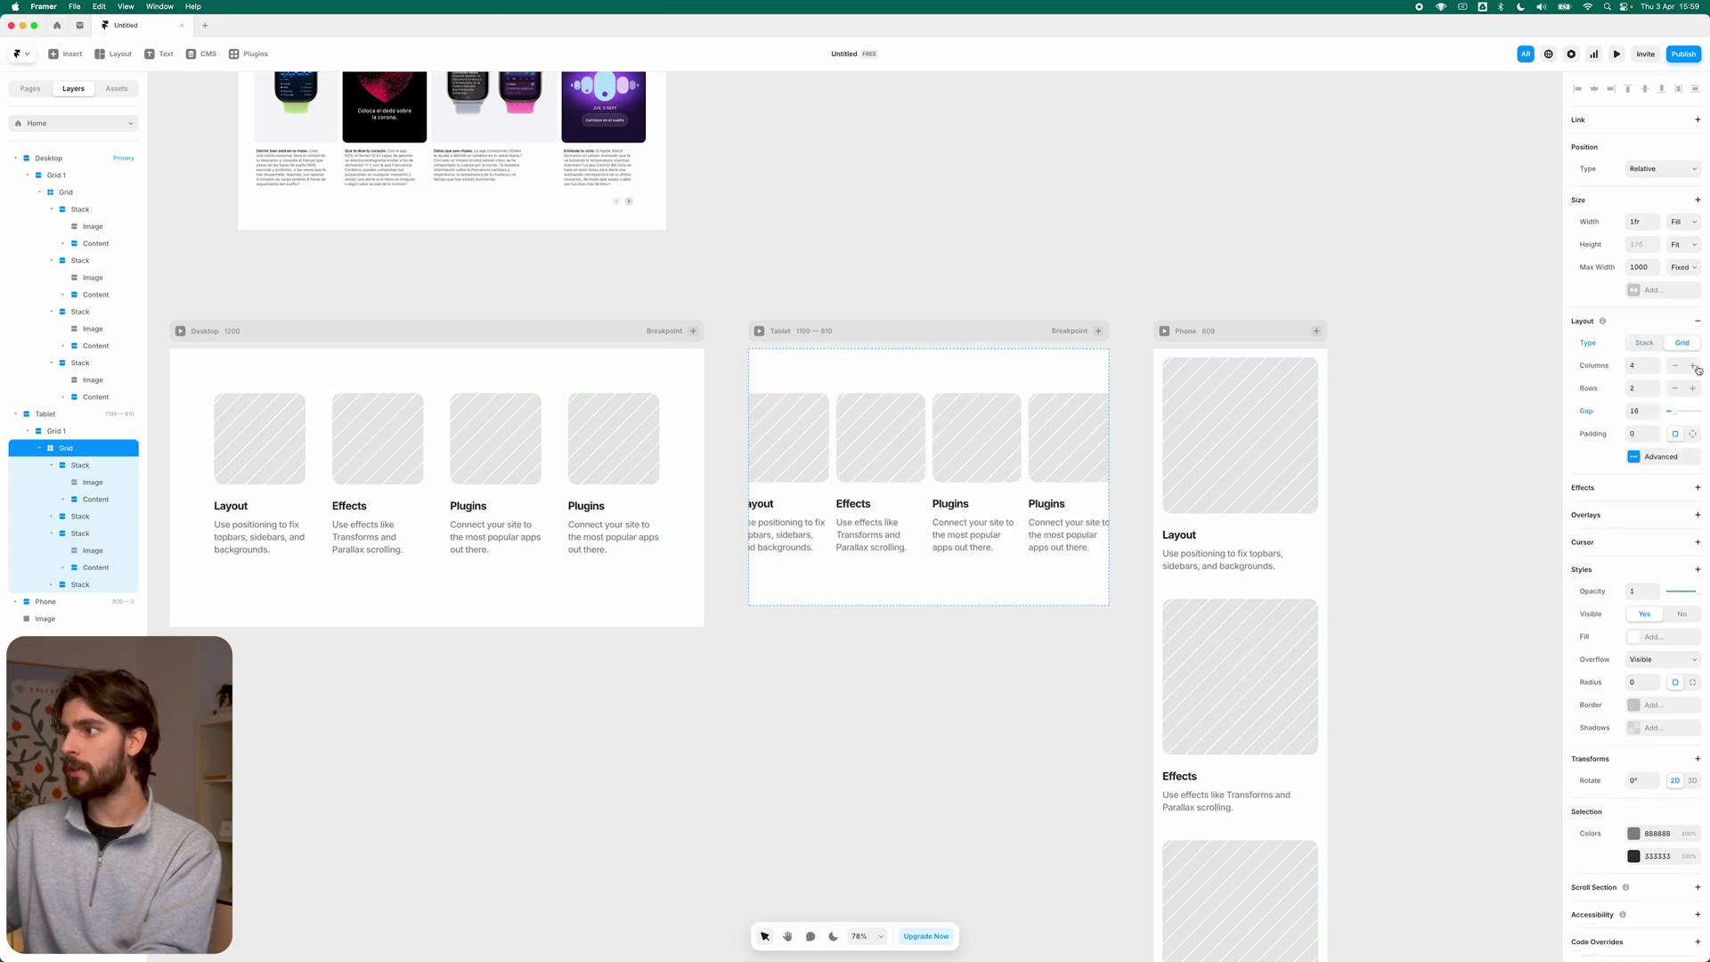
{"action": "left_click", "coordinate": [1676, 366]}
{"action": "left_click", "coordinate": [1676, 366]}
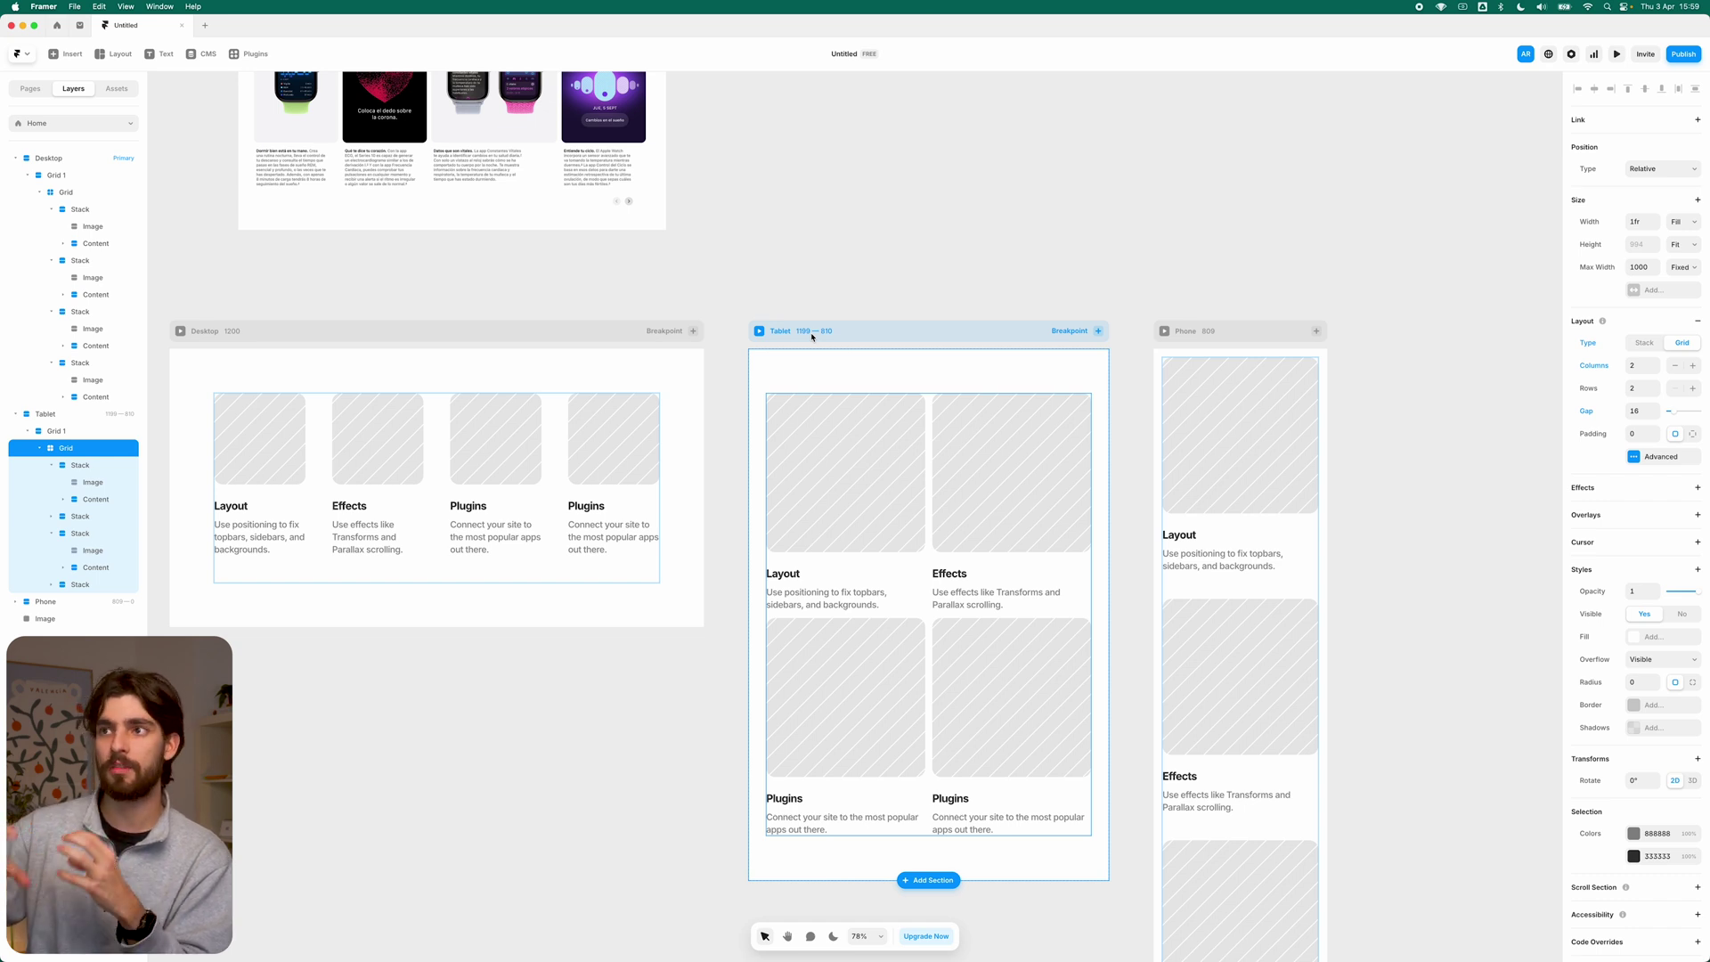
Step: Delete the titles of all four cards in the Desktop grid
{"action": "scroll", "coordinate": [743, 386], "scroll_direction": "up", "scroll_amount": 1}
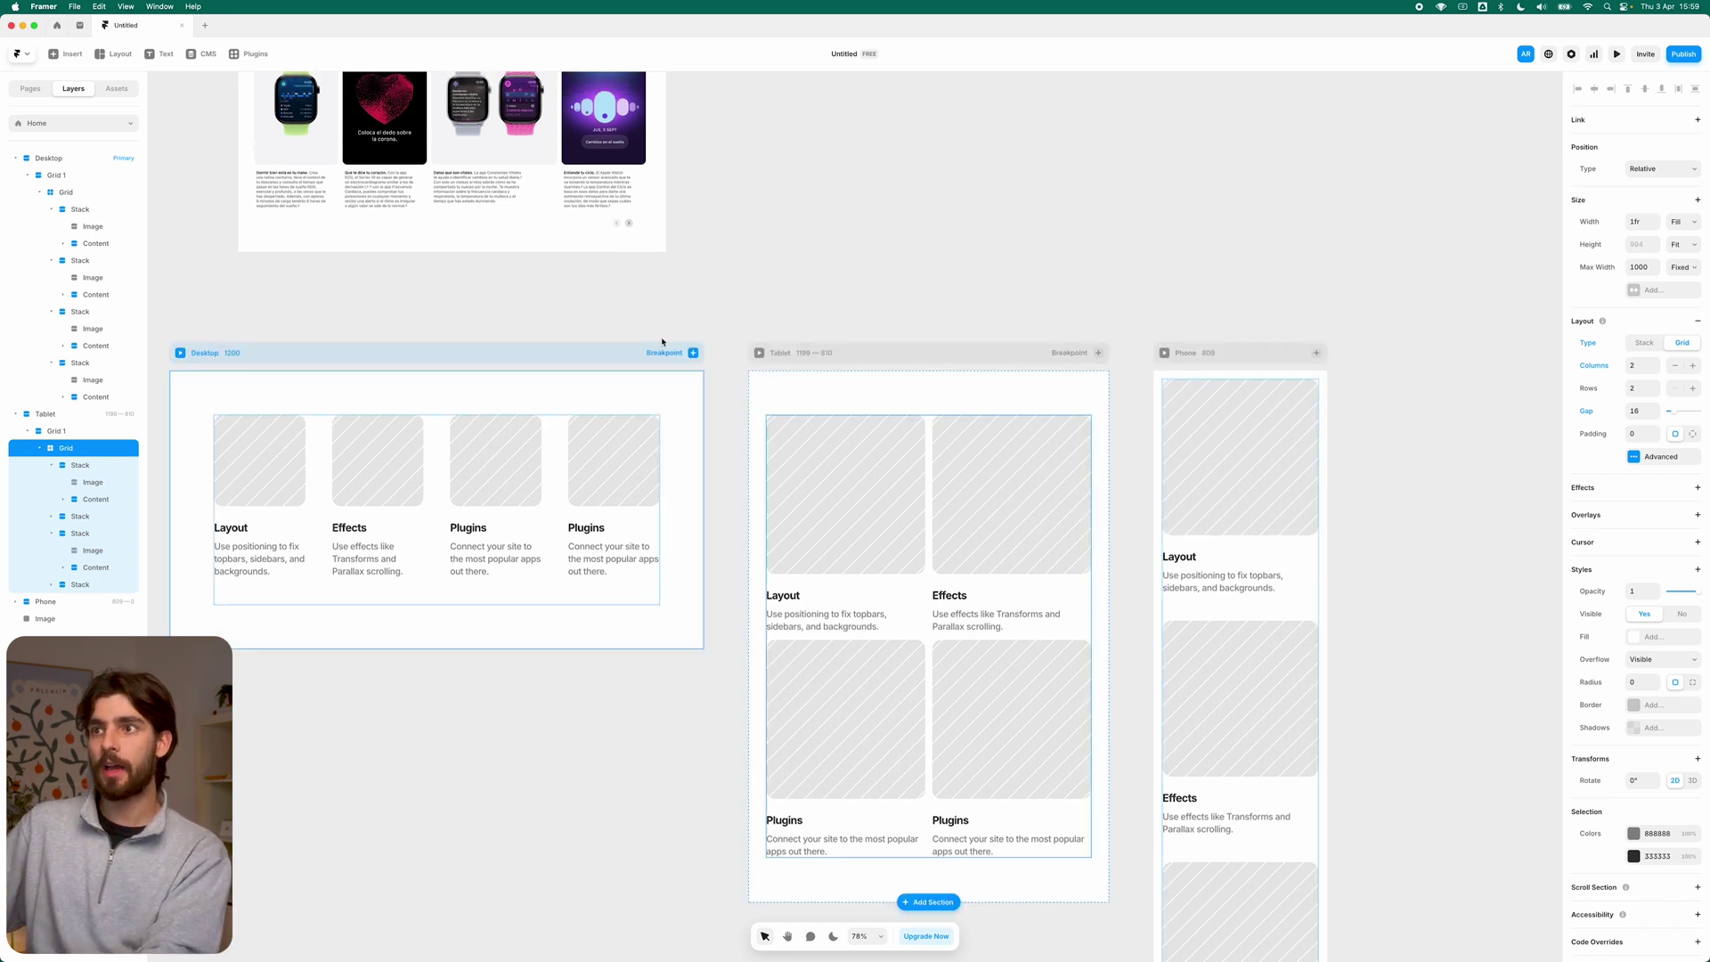
{"action": "scroll", "coordinate": [242, 235], "scroll_direction": "up", "scroll_amount": 2}
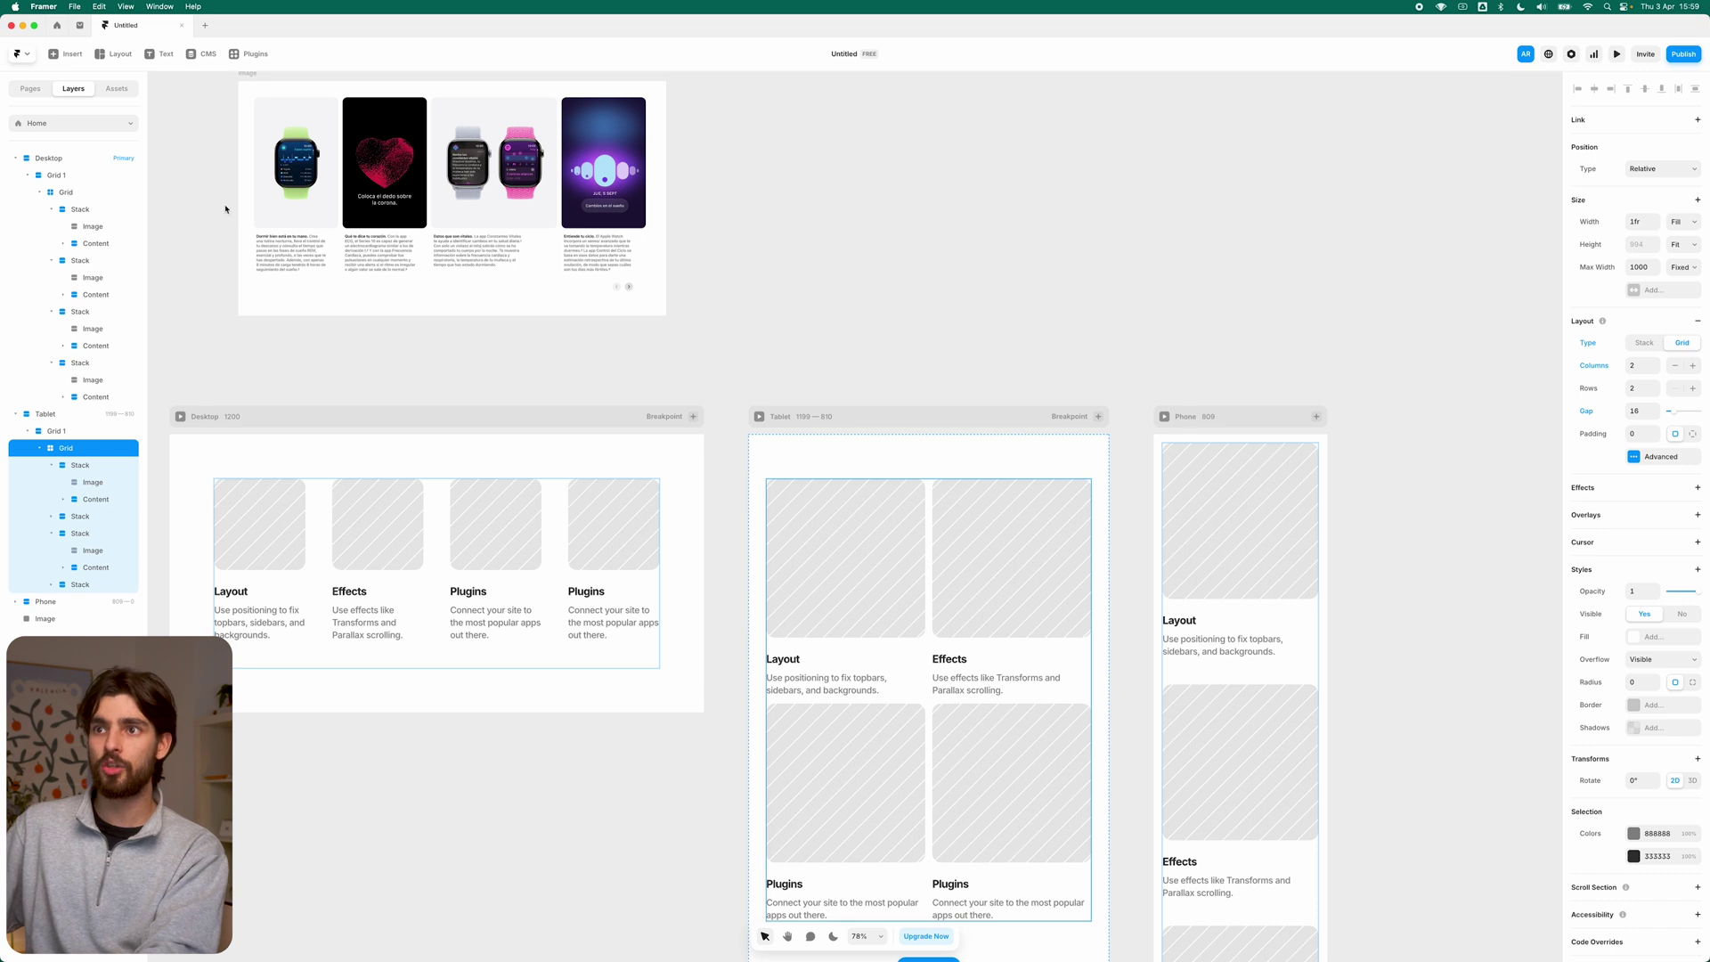
{"action": "left_click", "coordinate": [238, 599]}
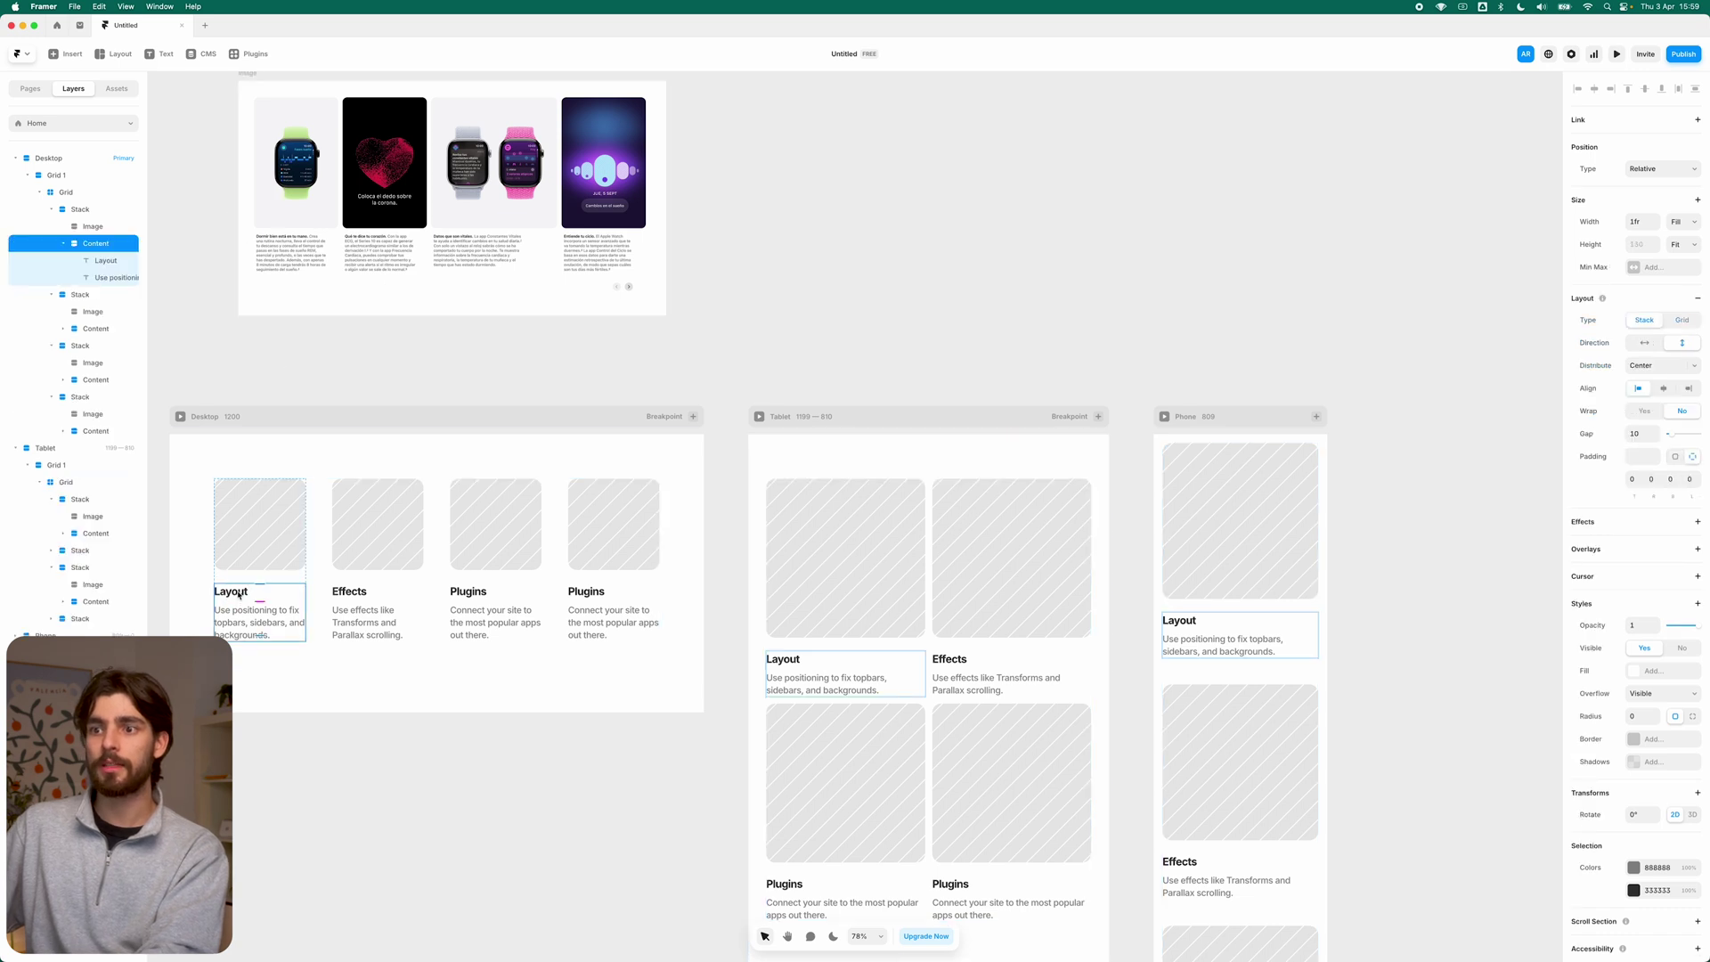
{"action": "left_click", "coordinate": [237, 593]}
{"action": "left_click", "coordinate": [349, 591], "text": "shift"}
{"action": "left_click", "coordinate": [467, 591], "text": "shift"}
{"action": "left_click", "coordinate": [586, 591], "text": "shift"}
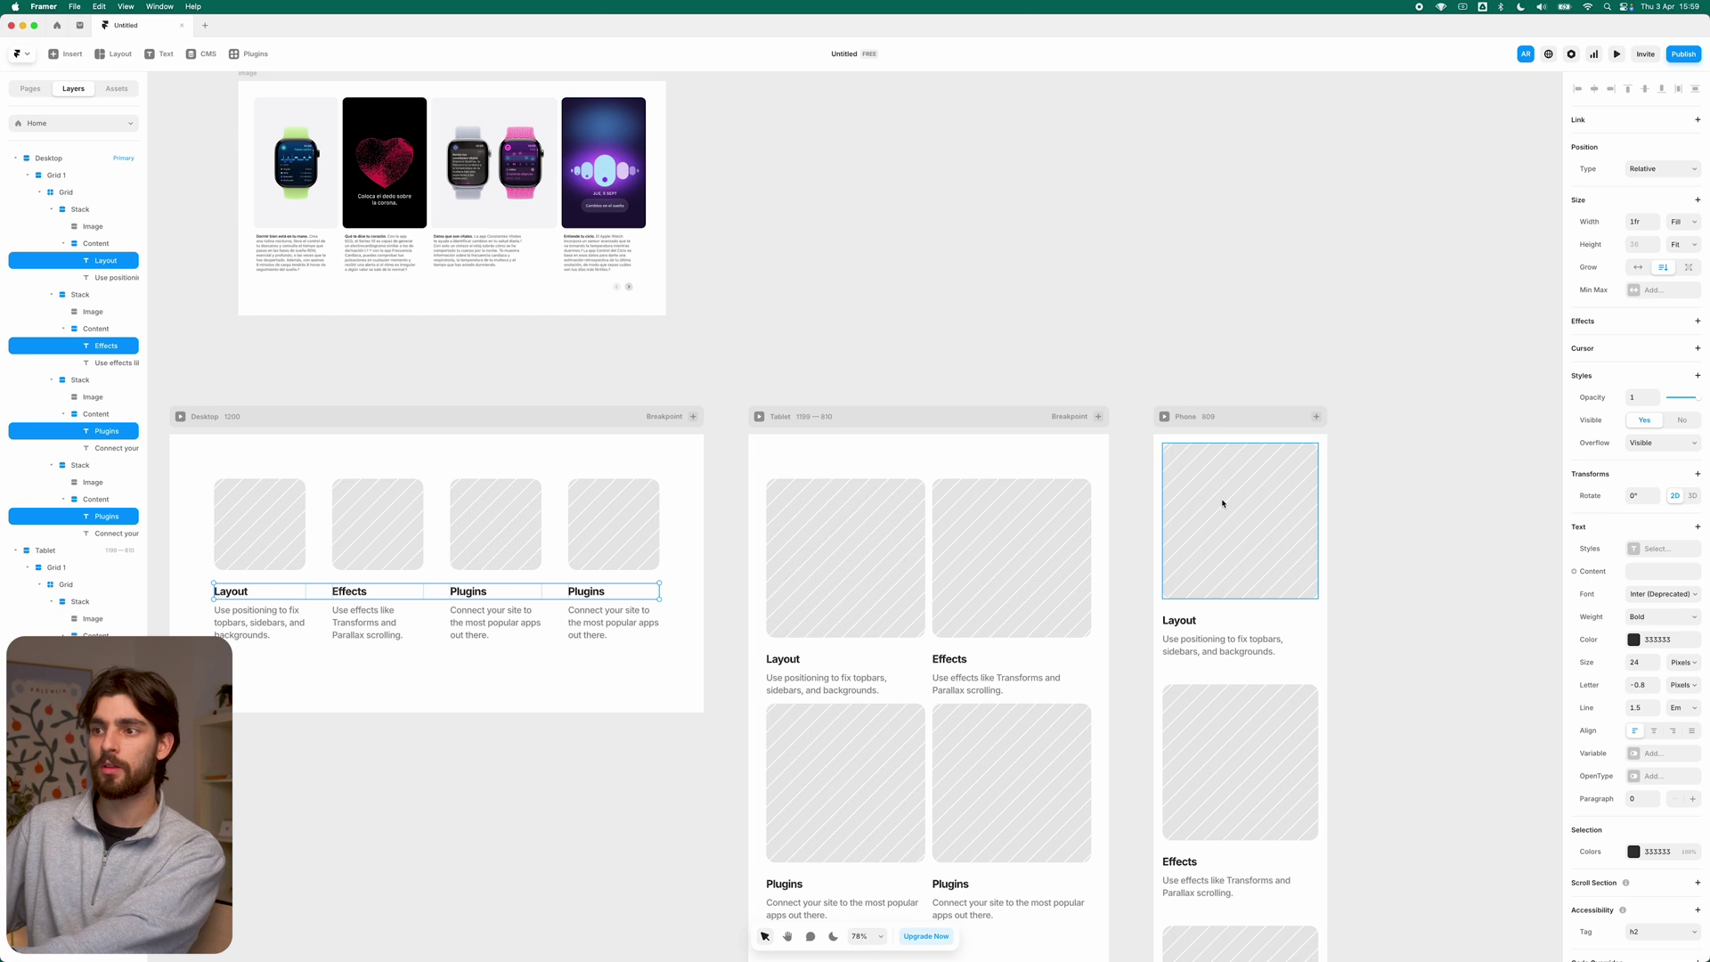
{"action": "key", "text": "BackSpace"}
Step: Fill the first card's image with the uploaded 3d content.png file
{"action": "left_click", "coordinate": [256, 538]}
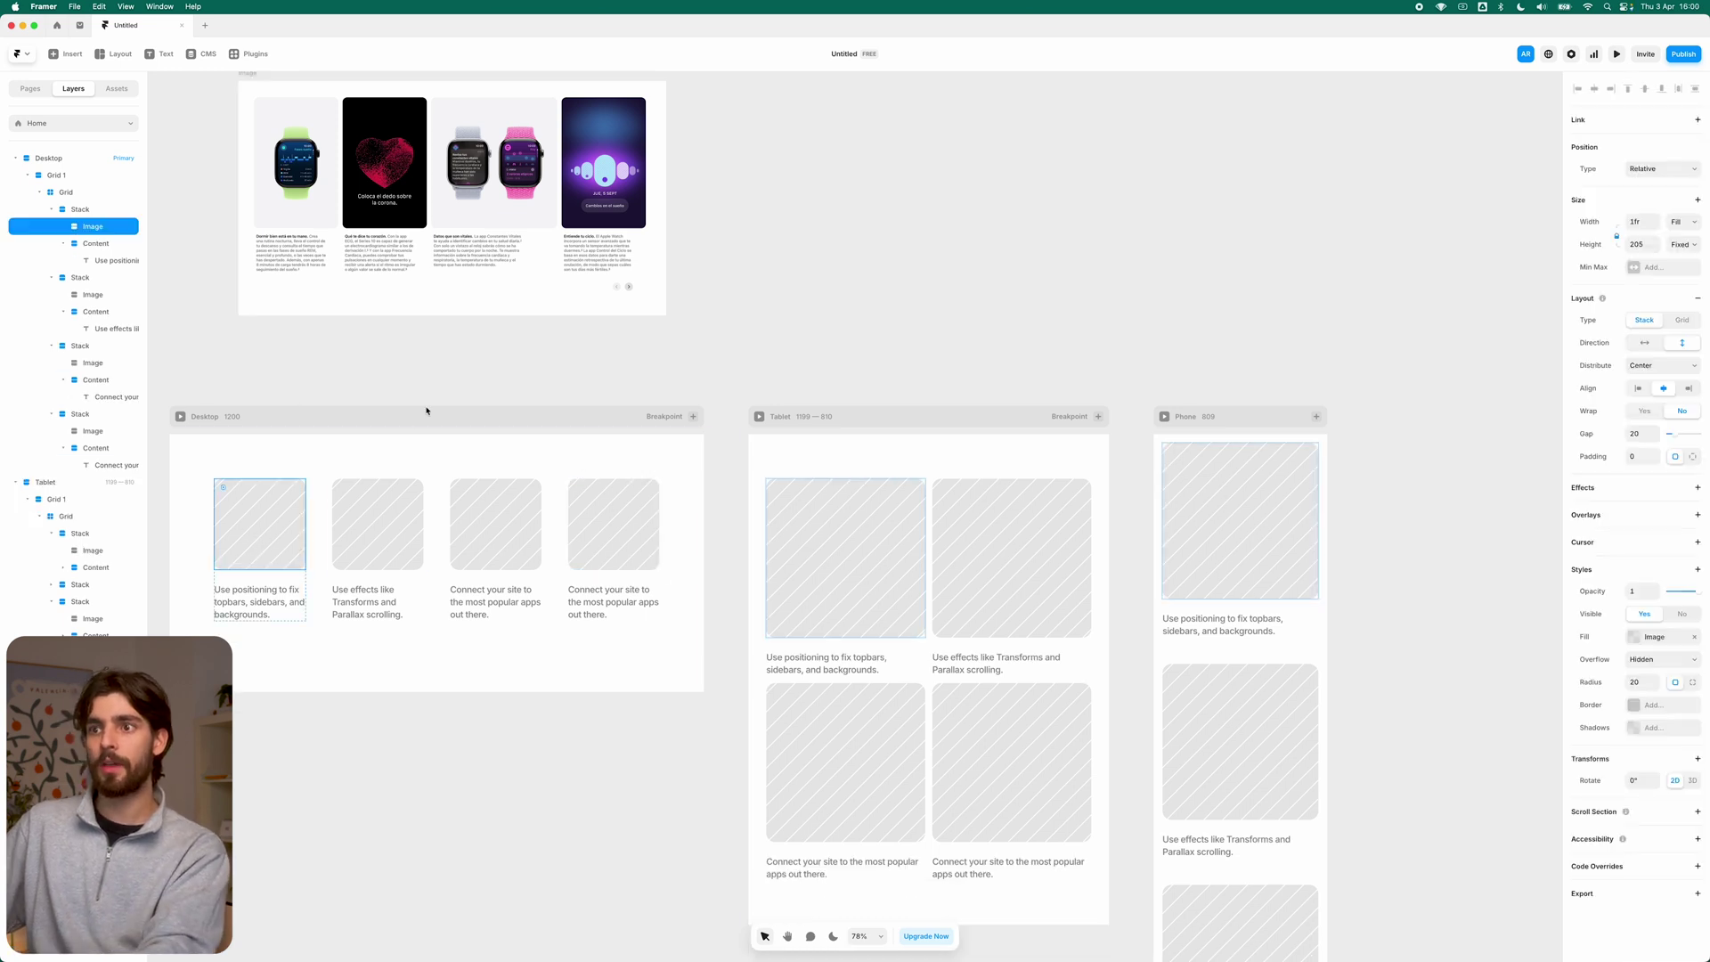
{"action": "left_click", "coordinate": [375, 508]}
{"action": "left_click", "coordinate": [495, 527]}
{"action": "left_click", "coordinate": [600, 538]}
{"action": "left_click", "coordinate": [473, 546]}
{"action": "left_click", "coordinate": [389, 526]}
{"action": "left_click", "coordinate": [258, 526]}
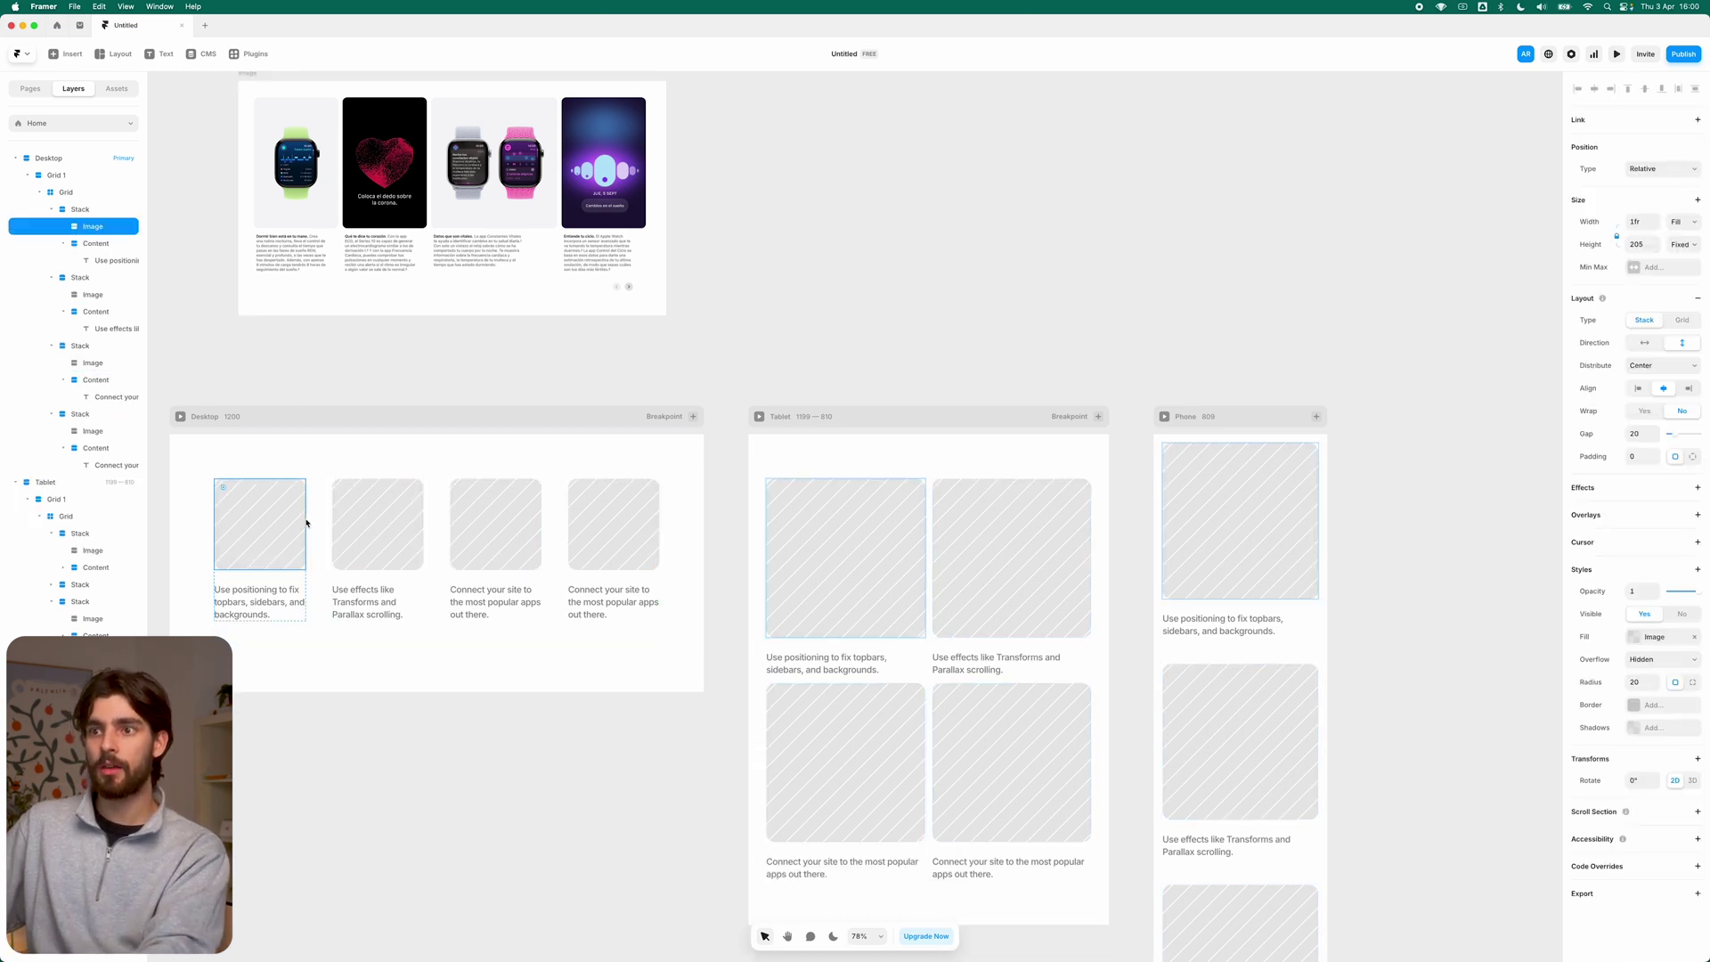
{"action": "left_click", "coordinate": [1649, 638]}
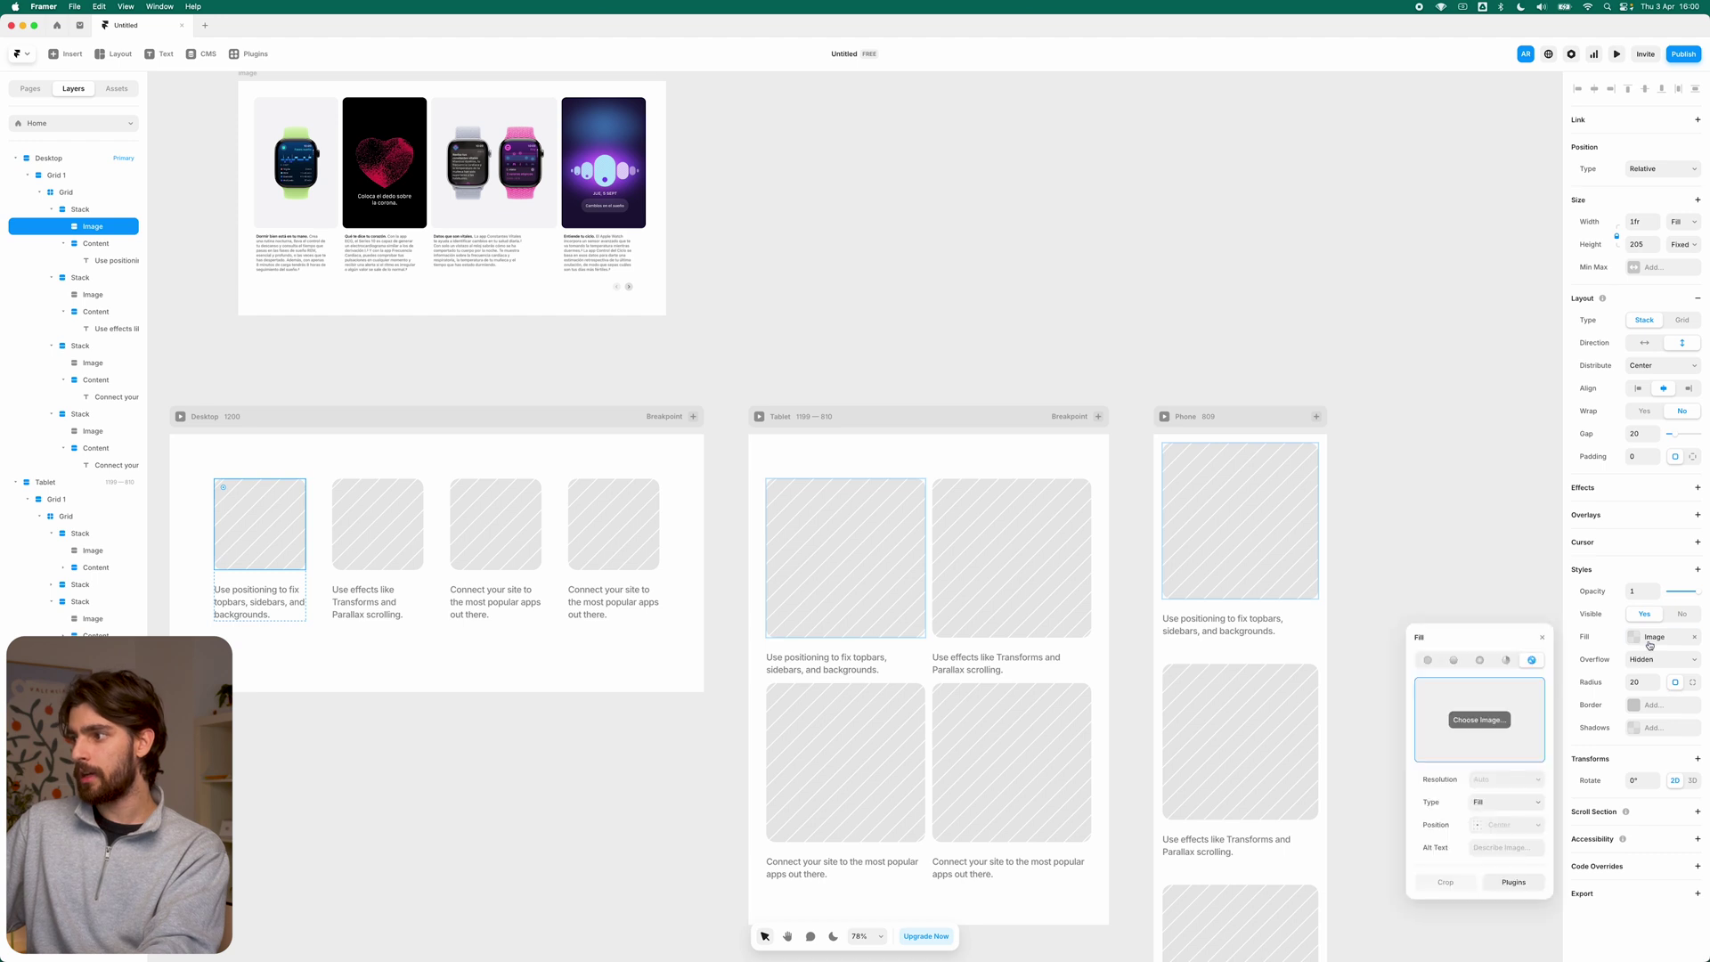
{"action": "left_click", "coordinate": [1478, 720]}
{"action": "left_click", "coordinate": [802, 422]}
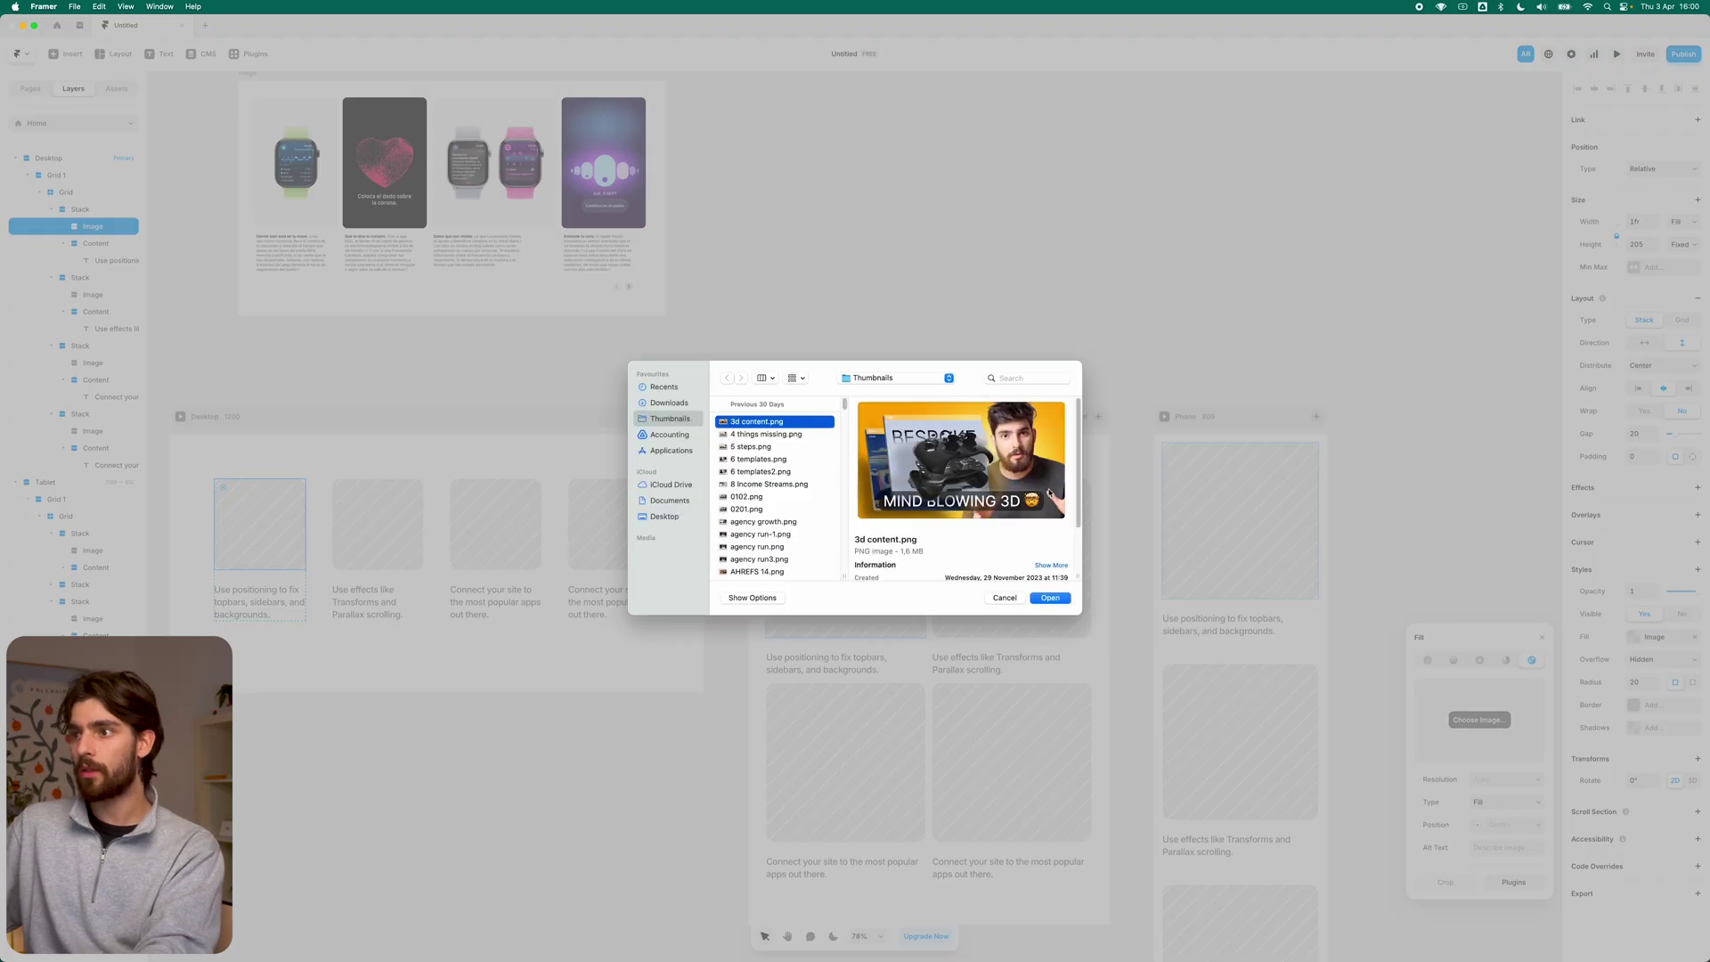
{"action": "left_click", "coordinate": [1051, 598]}
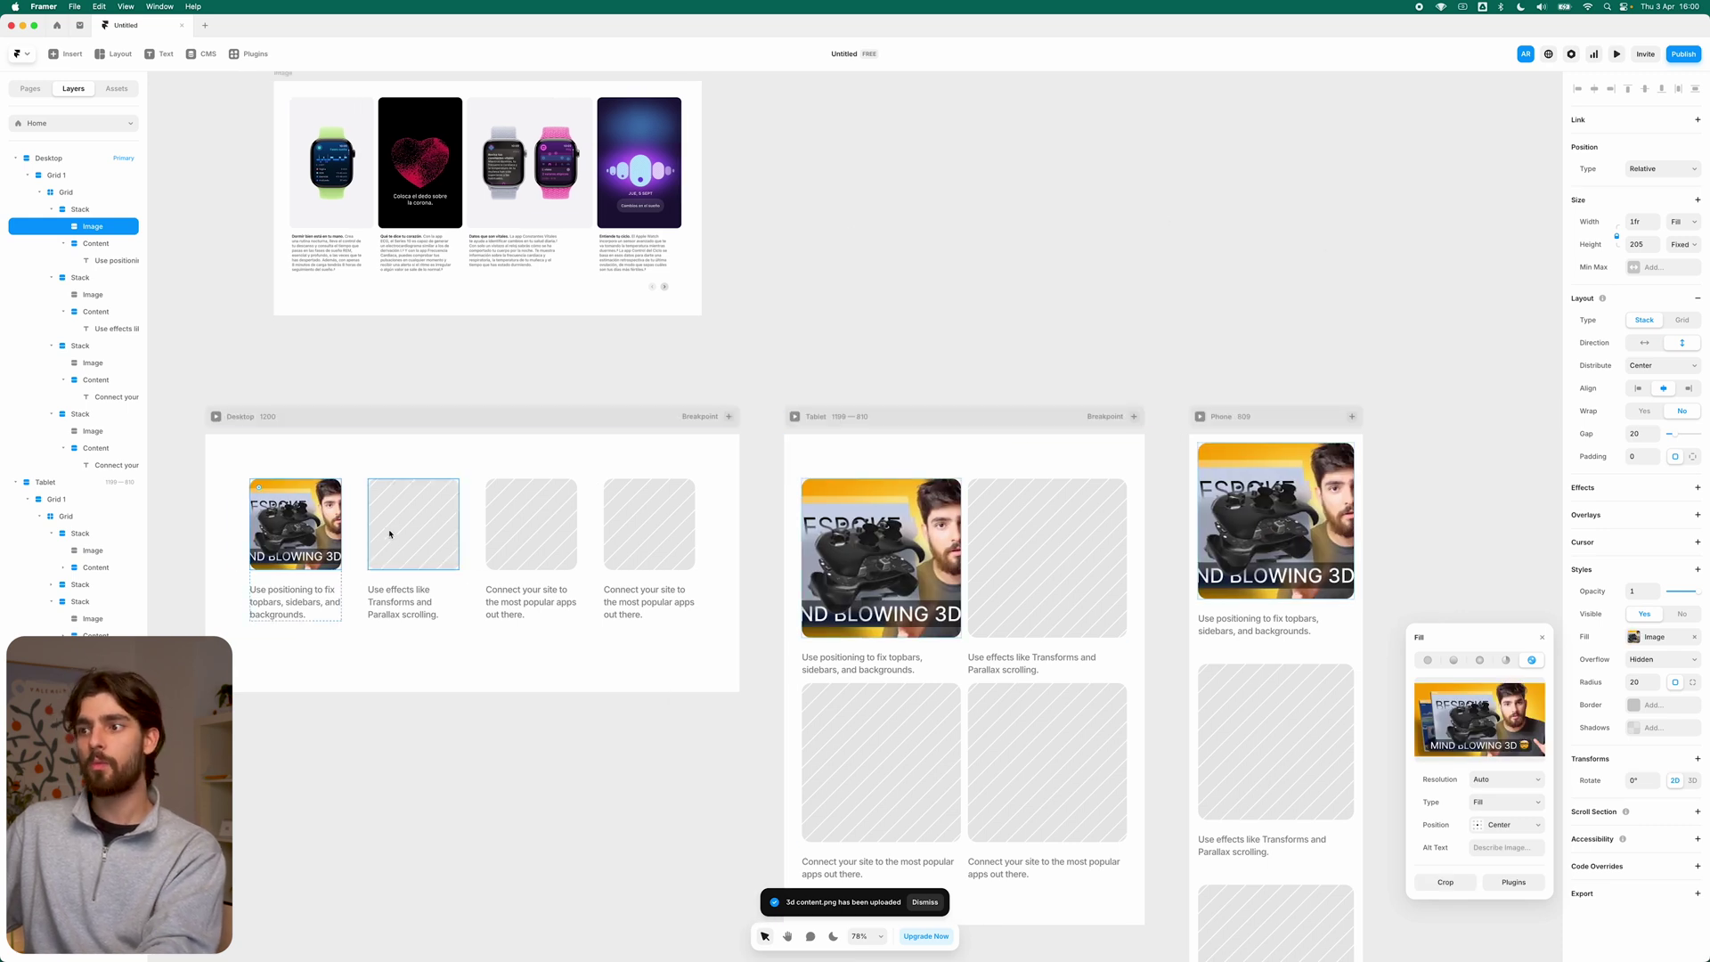
Step: Replace the first card's positioning description caption with 'Text example'
{"action": "triple_click", "coordinate": [285, 595]}
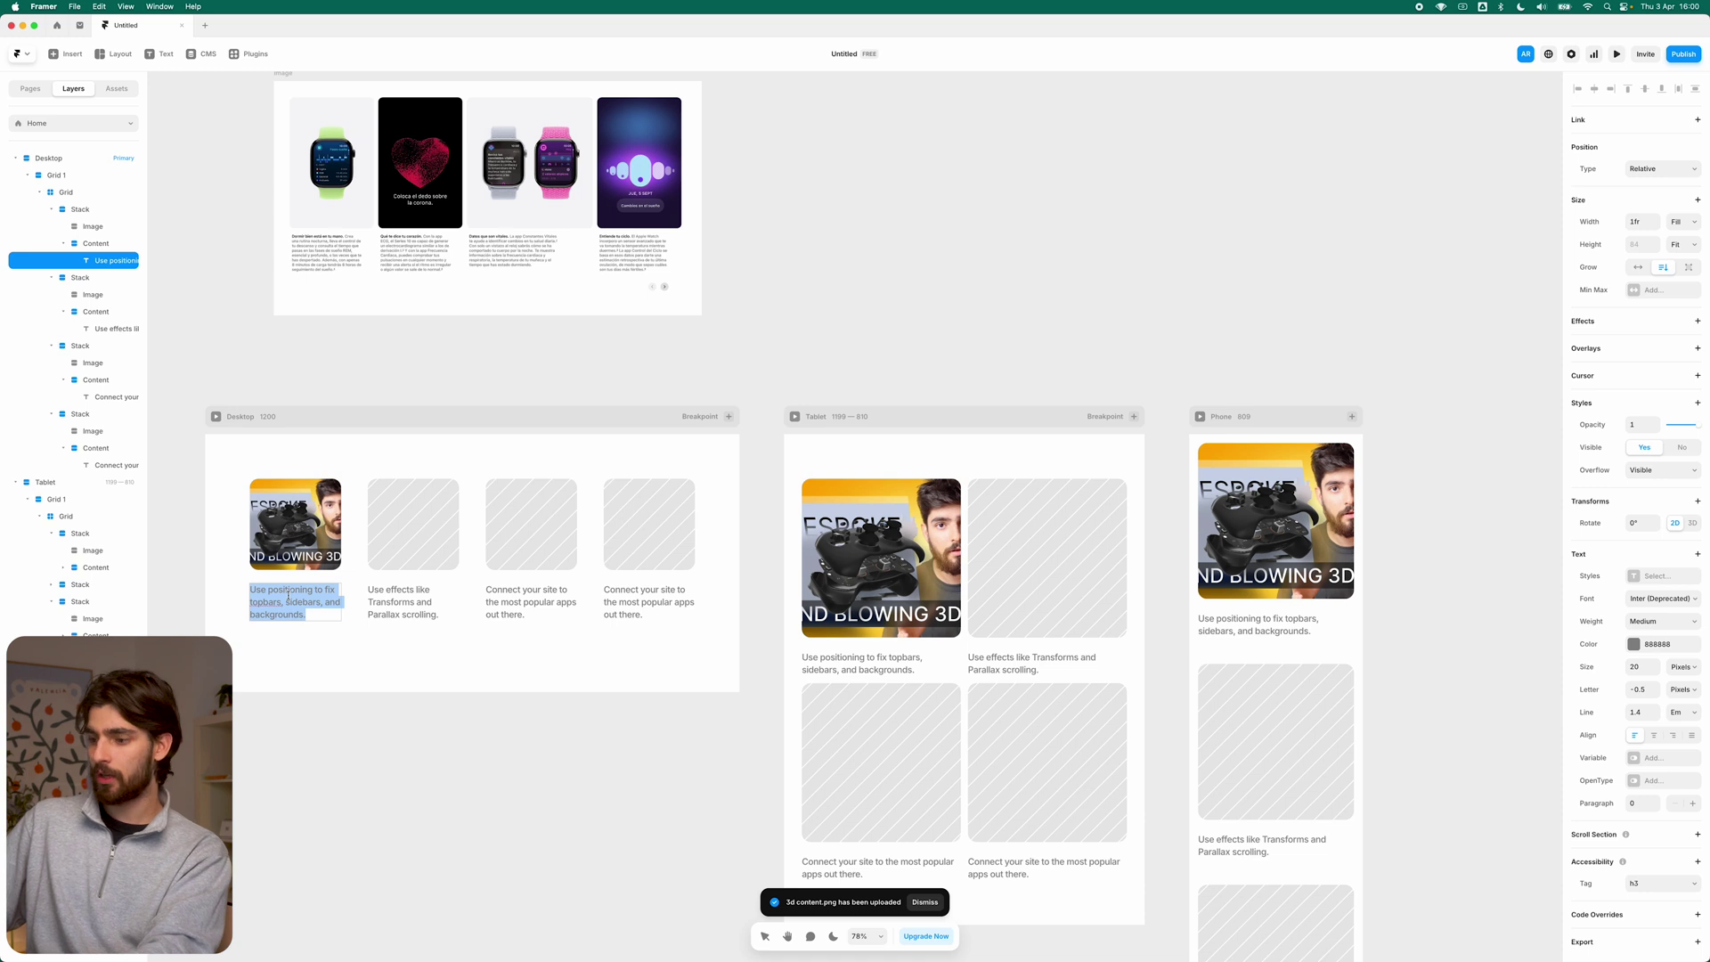
{"action": "type", "text": "Text example"}
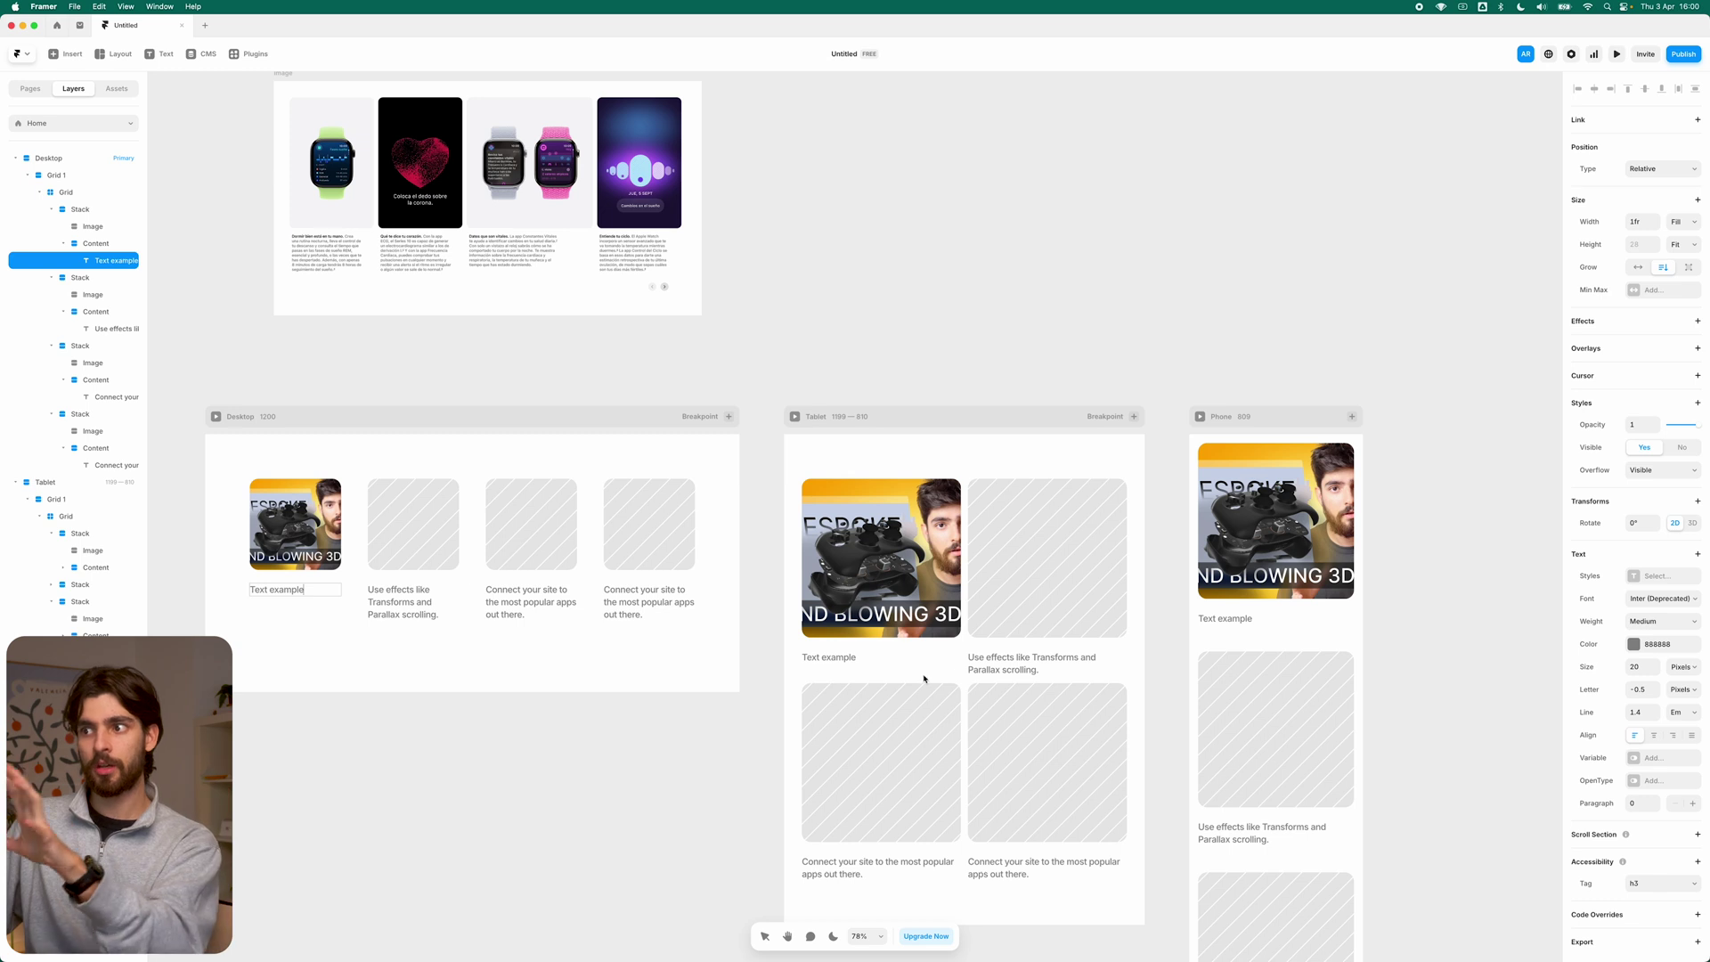
{"action": "key", "text": "Escape"}
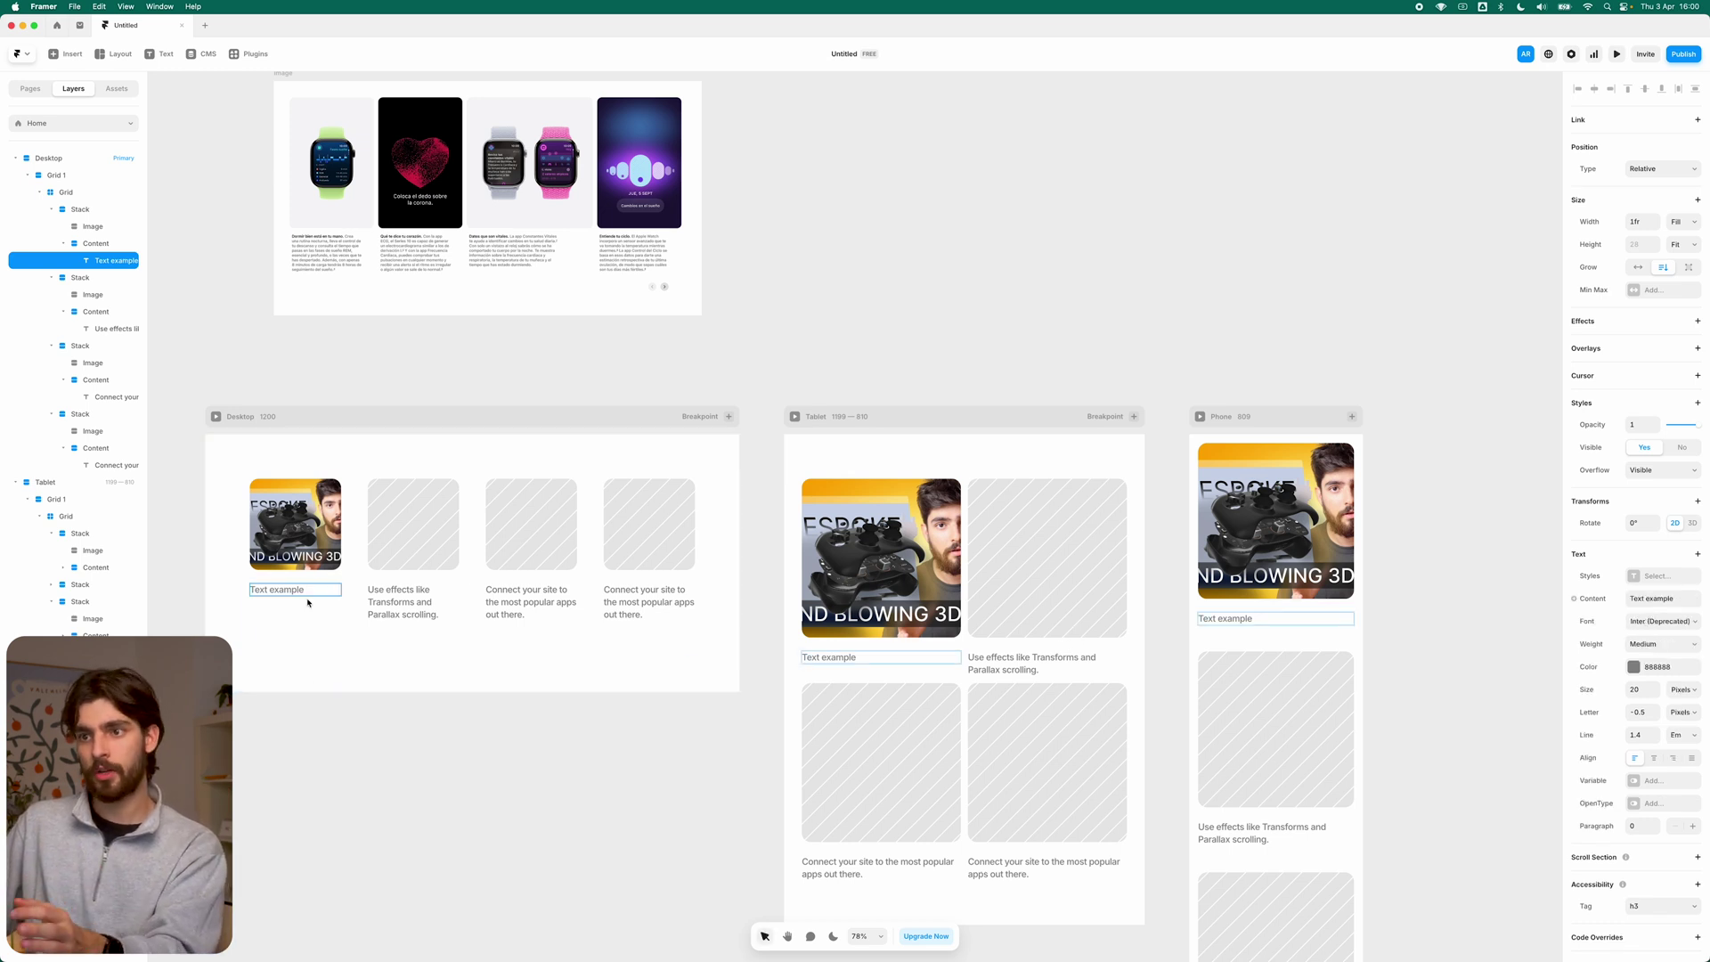
{"action": "left_click", "coordinate": [1075, 168]}
{"action": "scroll", "coordinate": [1075, 169], "scroll_direction": "down", "scroll_amount": 3}
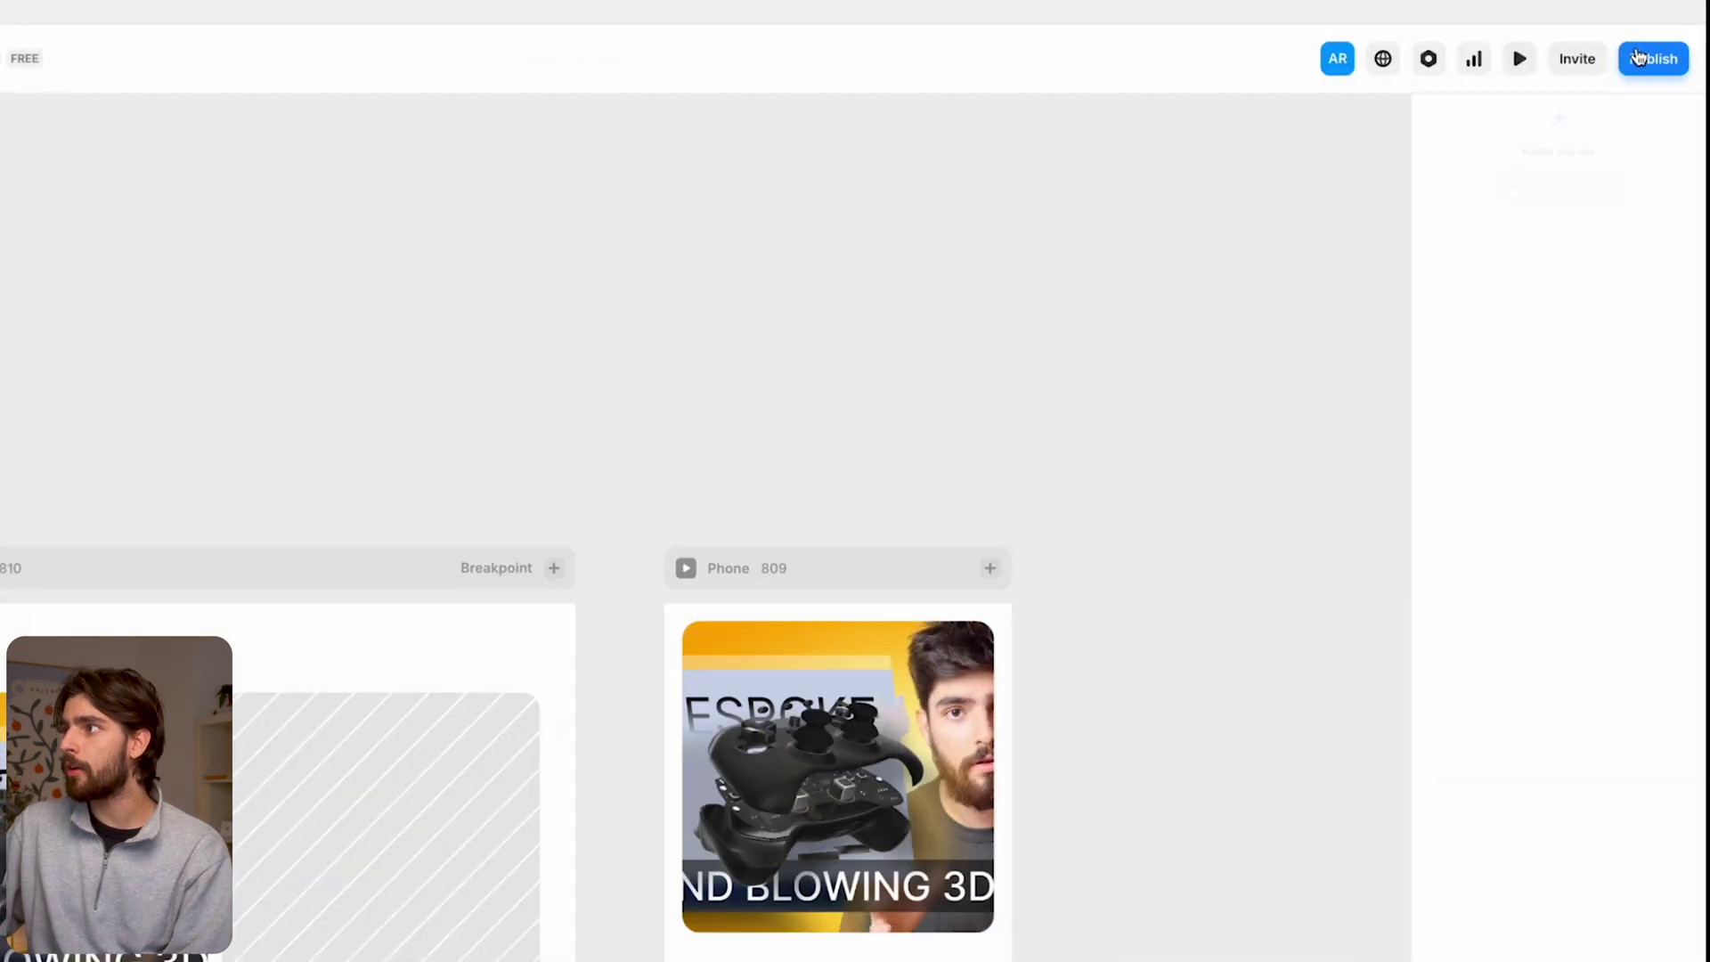
Step: Publish the latest edits to the live site with Update
{"action": "left_click", "coordinate": [1679, 53]}
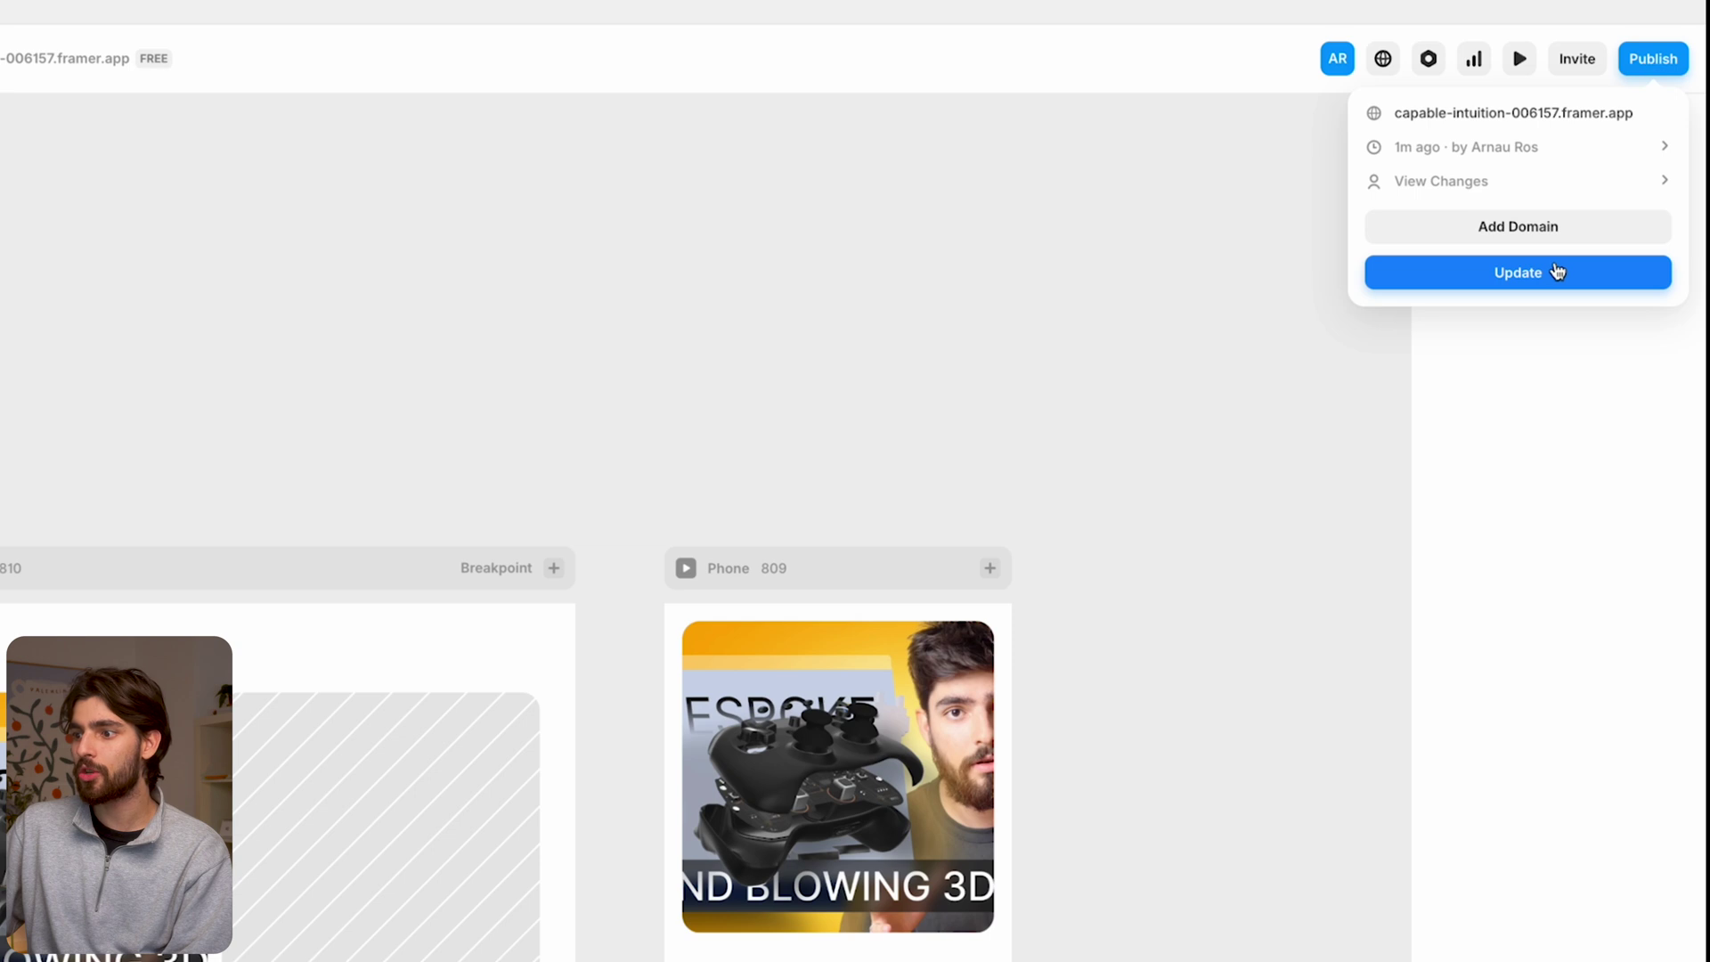
{"action": "left_click", "coordinate": [1557, 272]}
{"action": "left_click", "coordinate": [1479, 128]}
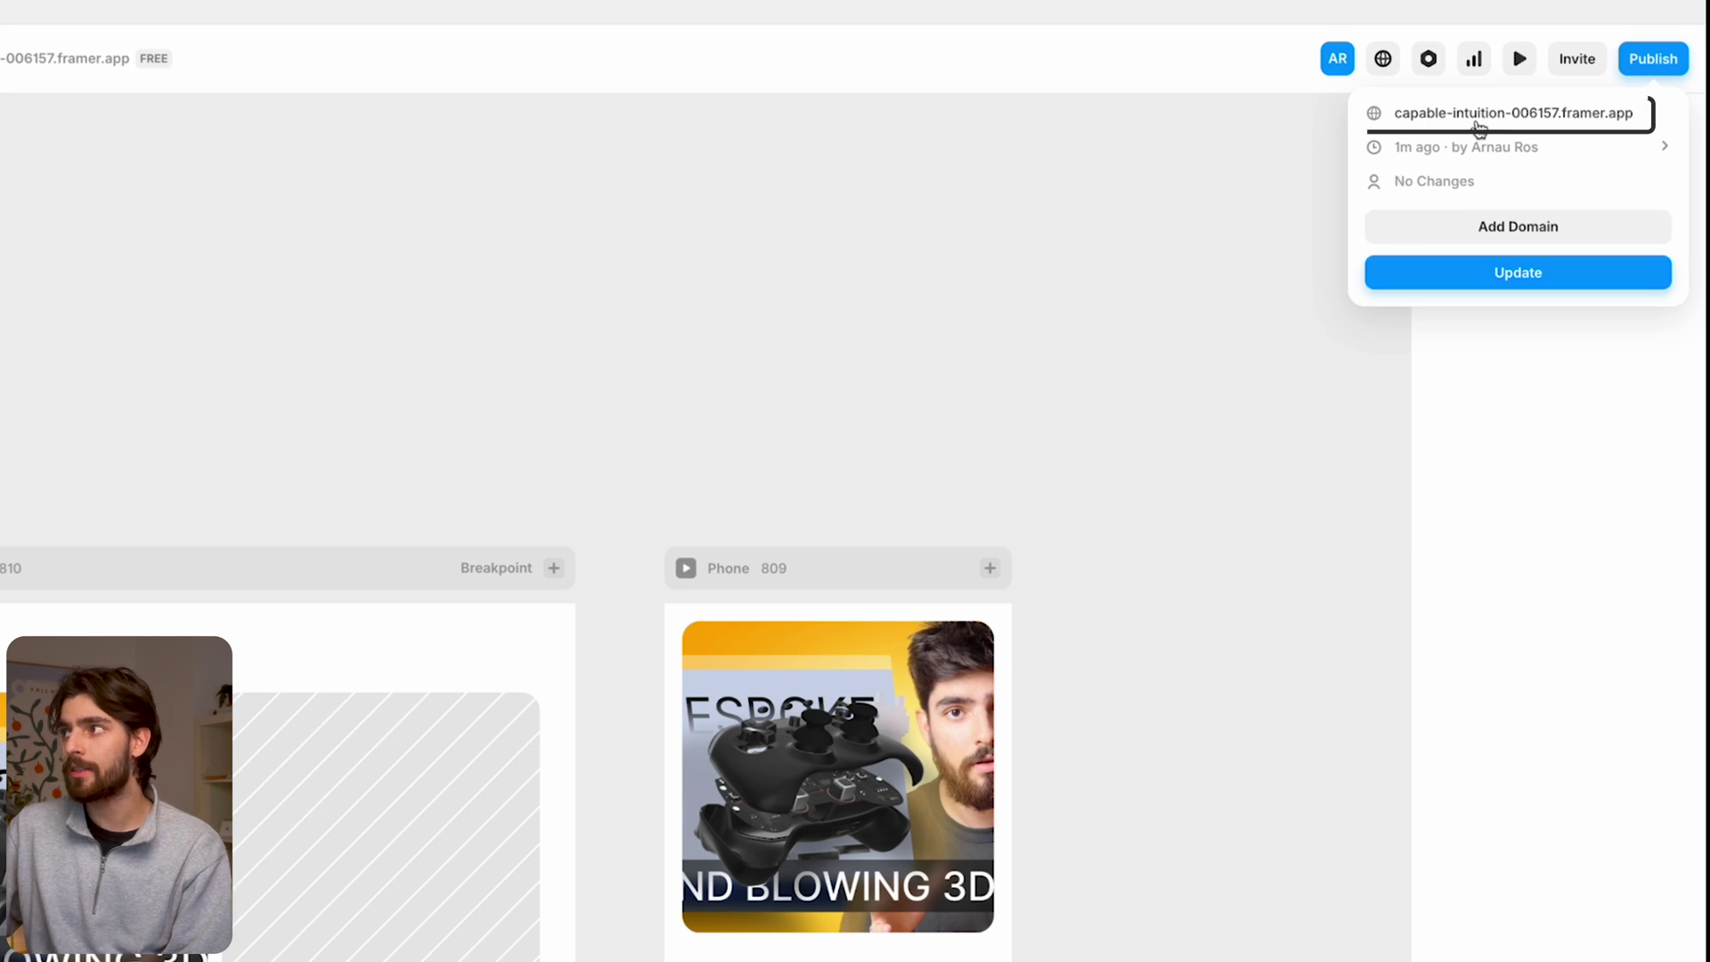
Step: Add a free framer.website subdomain as the site's domain
{"action": "left_click", "coordinate": [1527, 246]}
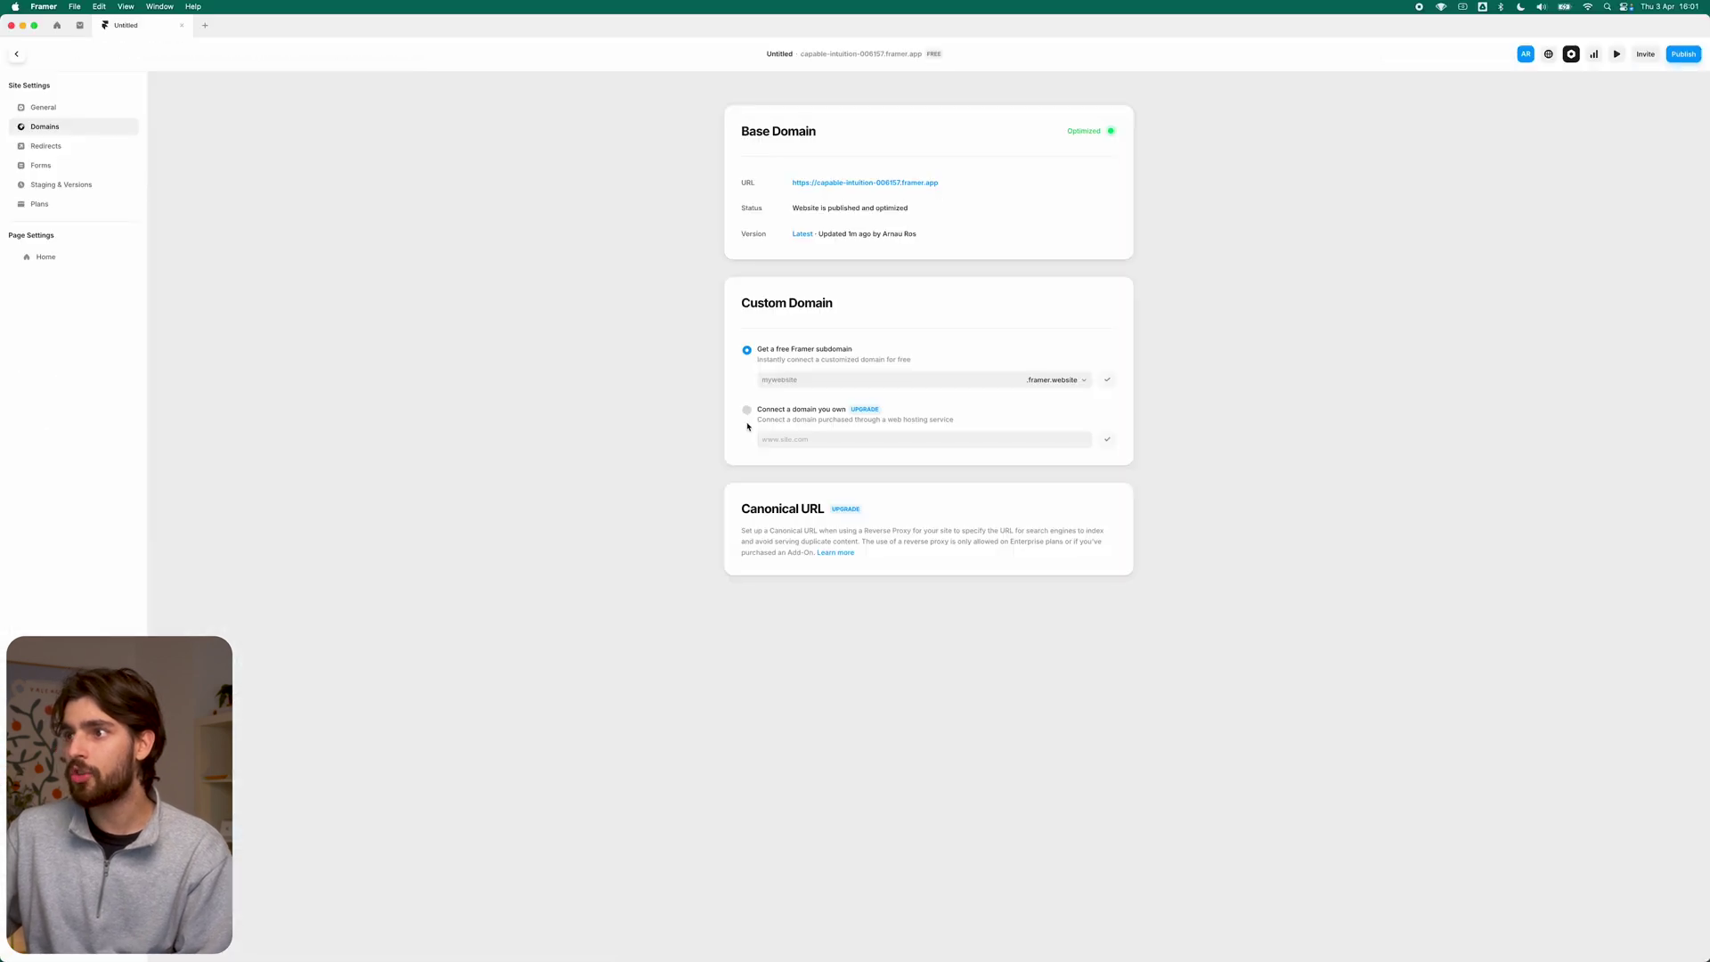
{"action": "left_click", "coordinate": [799, 380]}
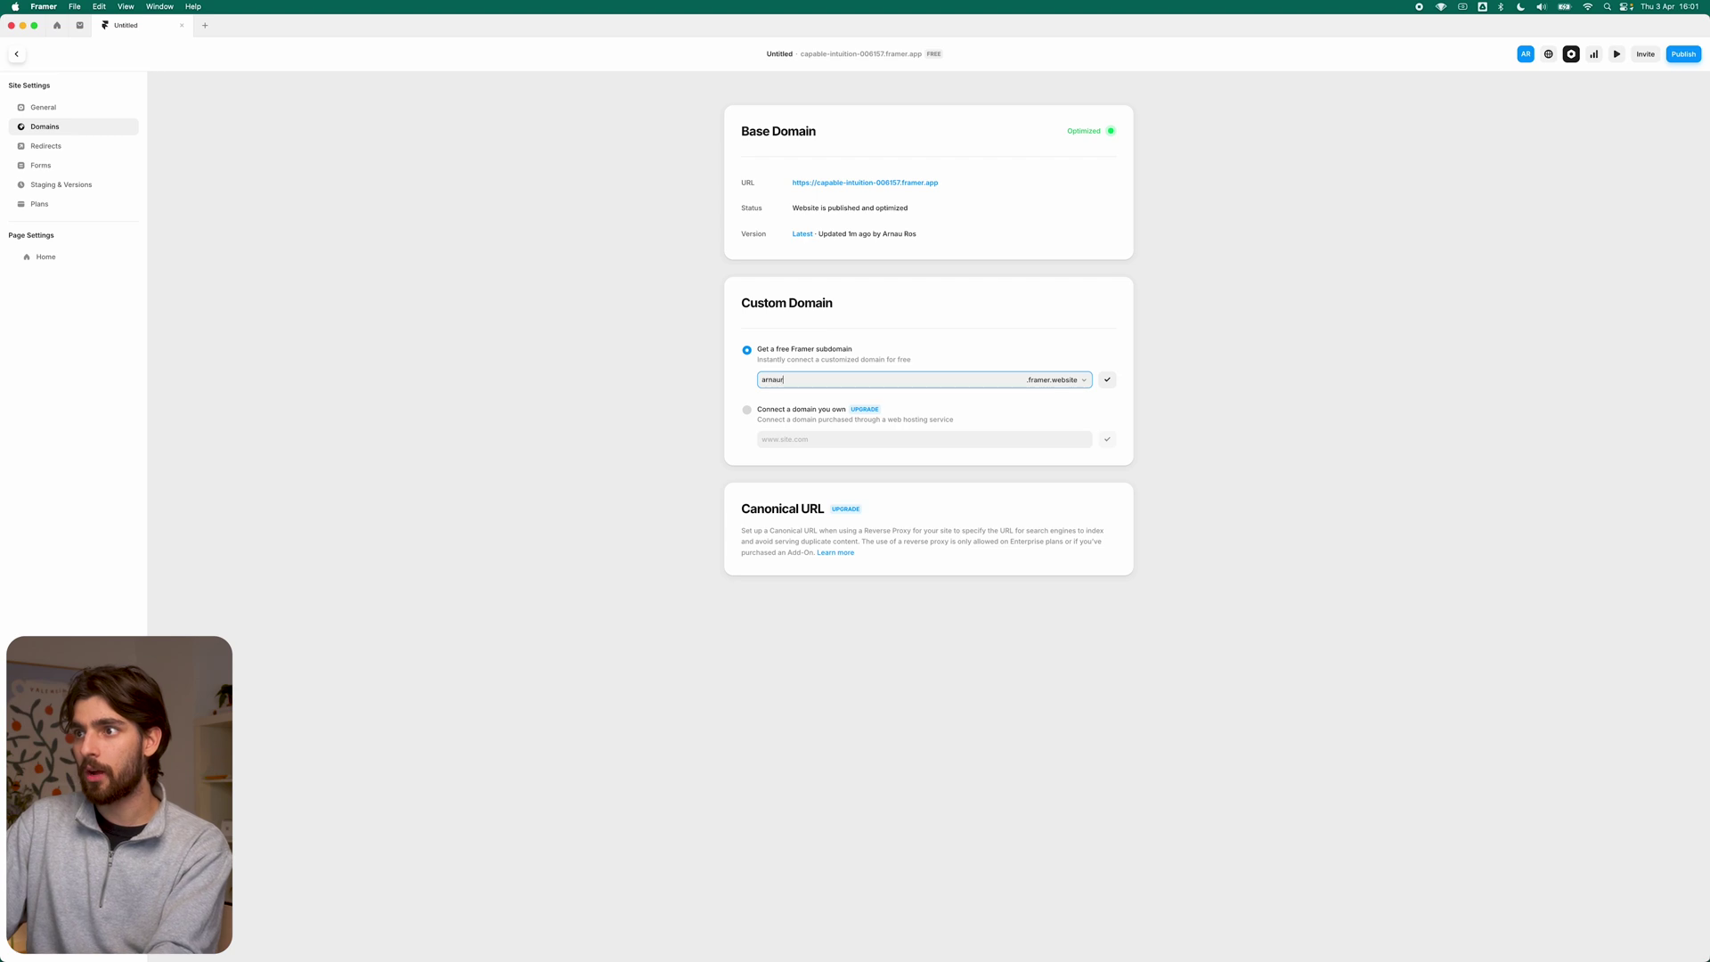
{"action": "type", "text": "arnausfakewebsit"}
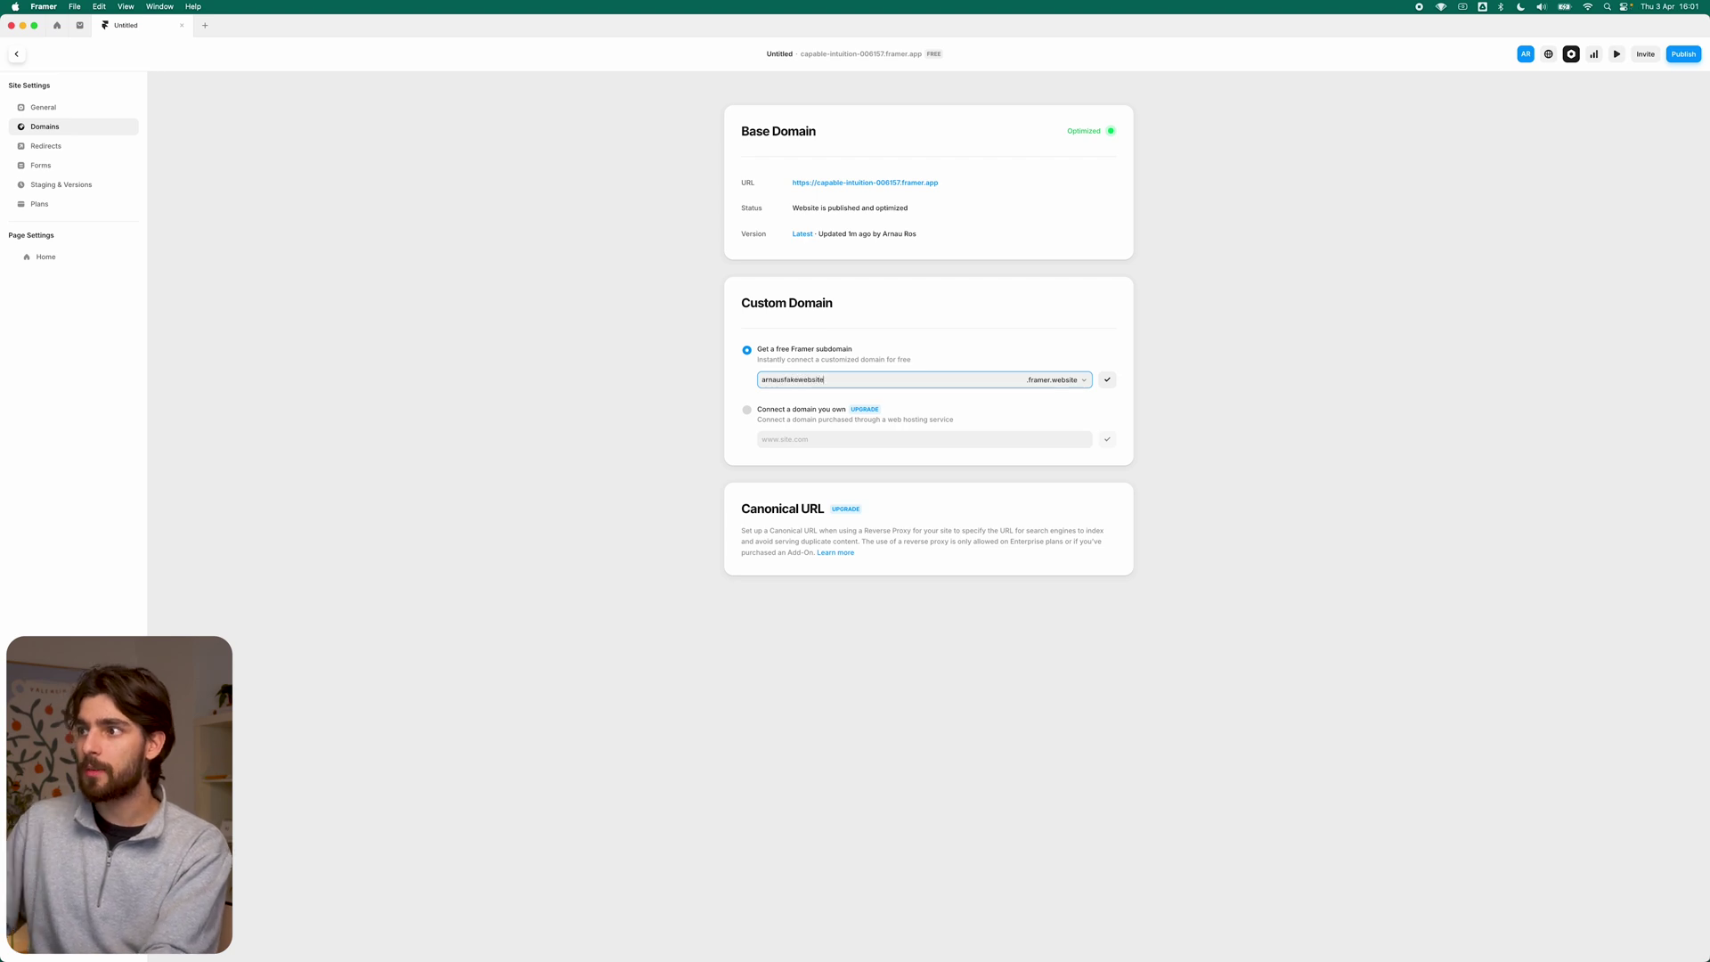
{"action": "type", "text": "e"}
{"action": "key", "text": "Return"}
Step: Open the live site at its new subdomain, check its full address, then return to Framer
{"action": "left_click", "coordinate": [864, 355]}
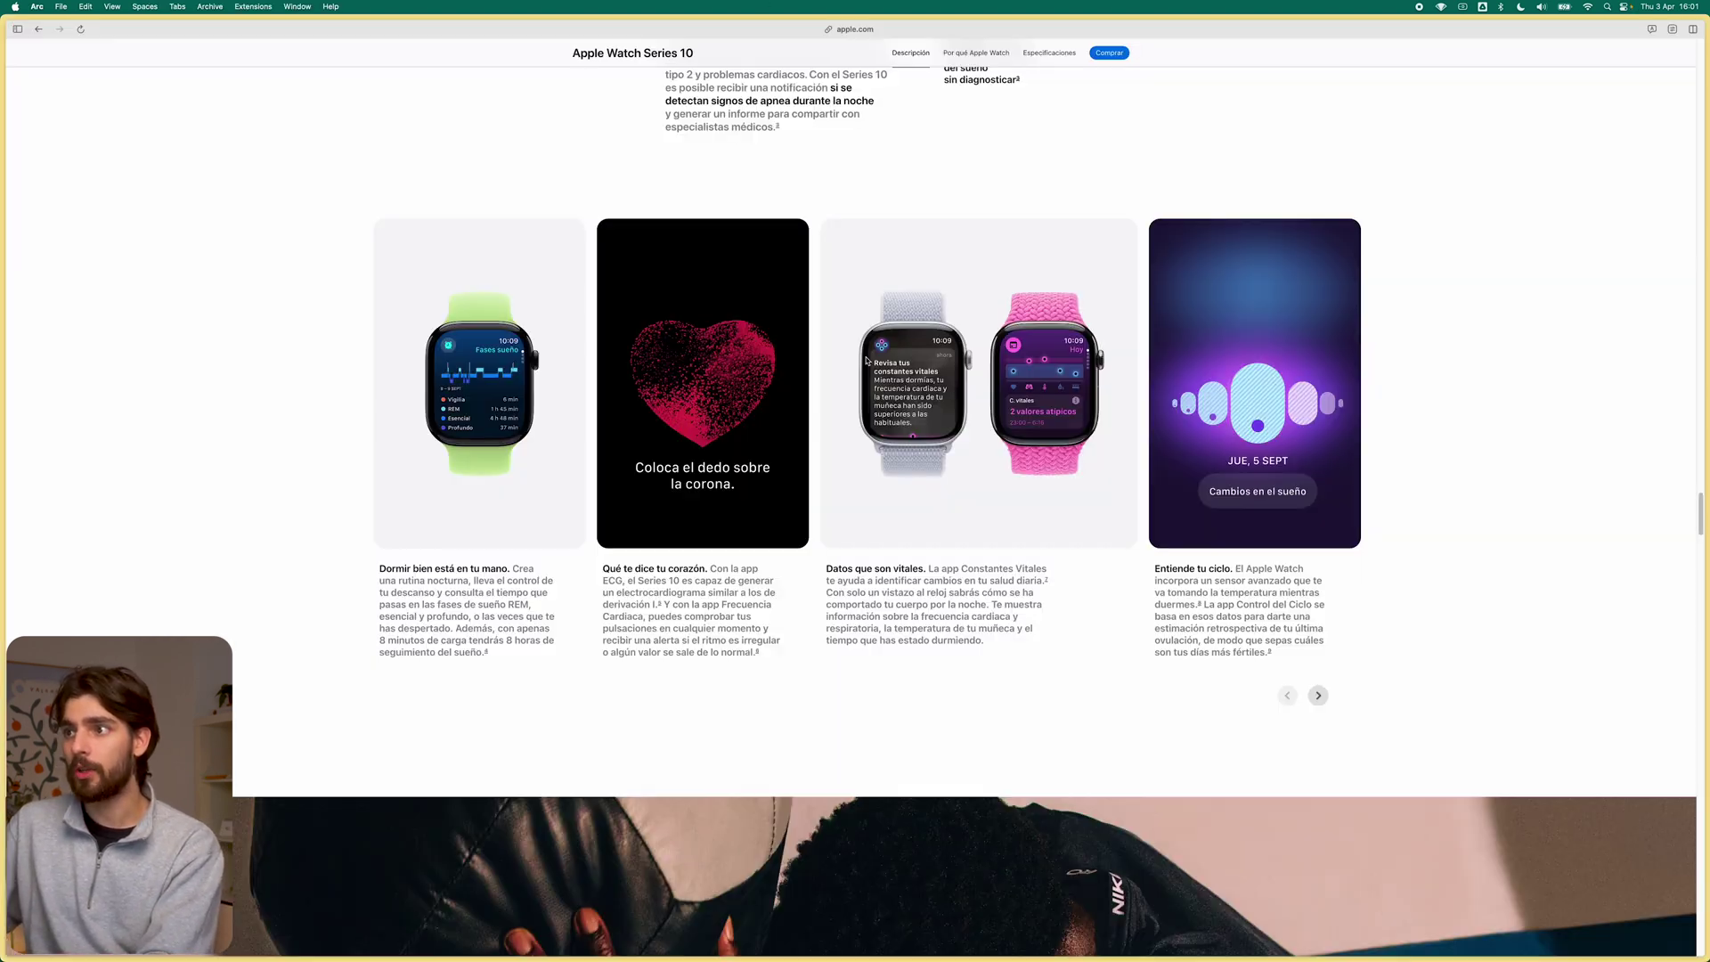
{"action": "left_click_drag", "start_coordinate": [650, 192], "coordinate": [882, 210]}
{"action": "left_click", "coordinate": [802, 83]}
{"action": "key", "text": "Escape"}
{"action": "left_click", "coordinate": [804, 84]}
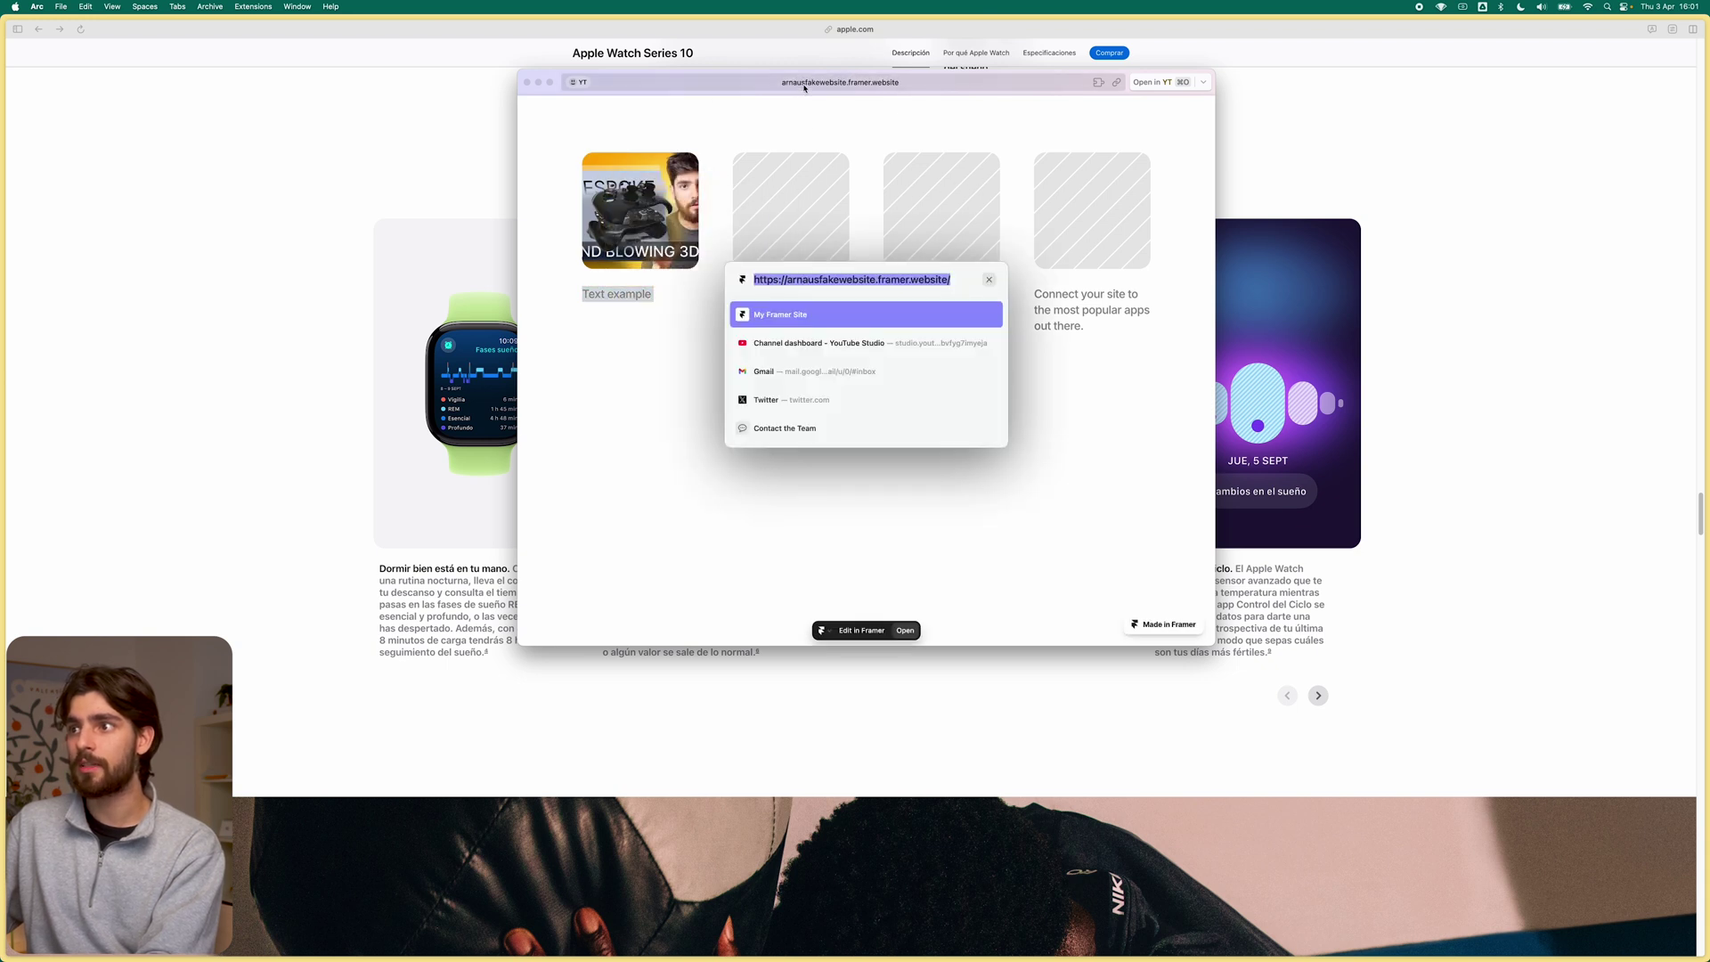
{"action": "key", "text": "Escape"}
{"action": "key", "text": "super+Tab"}
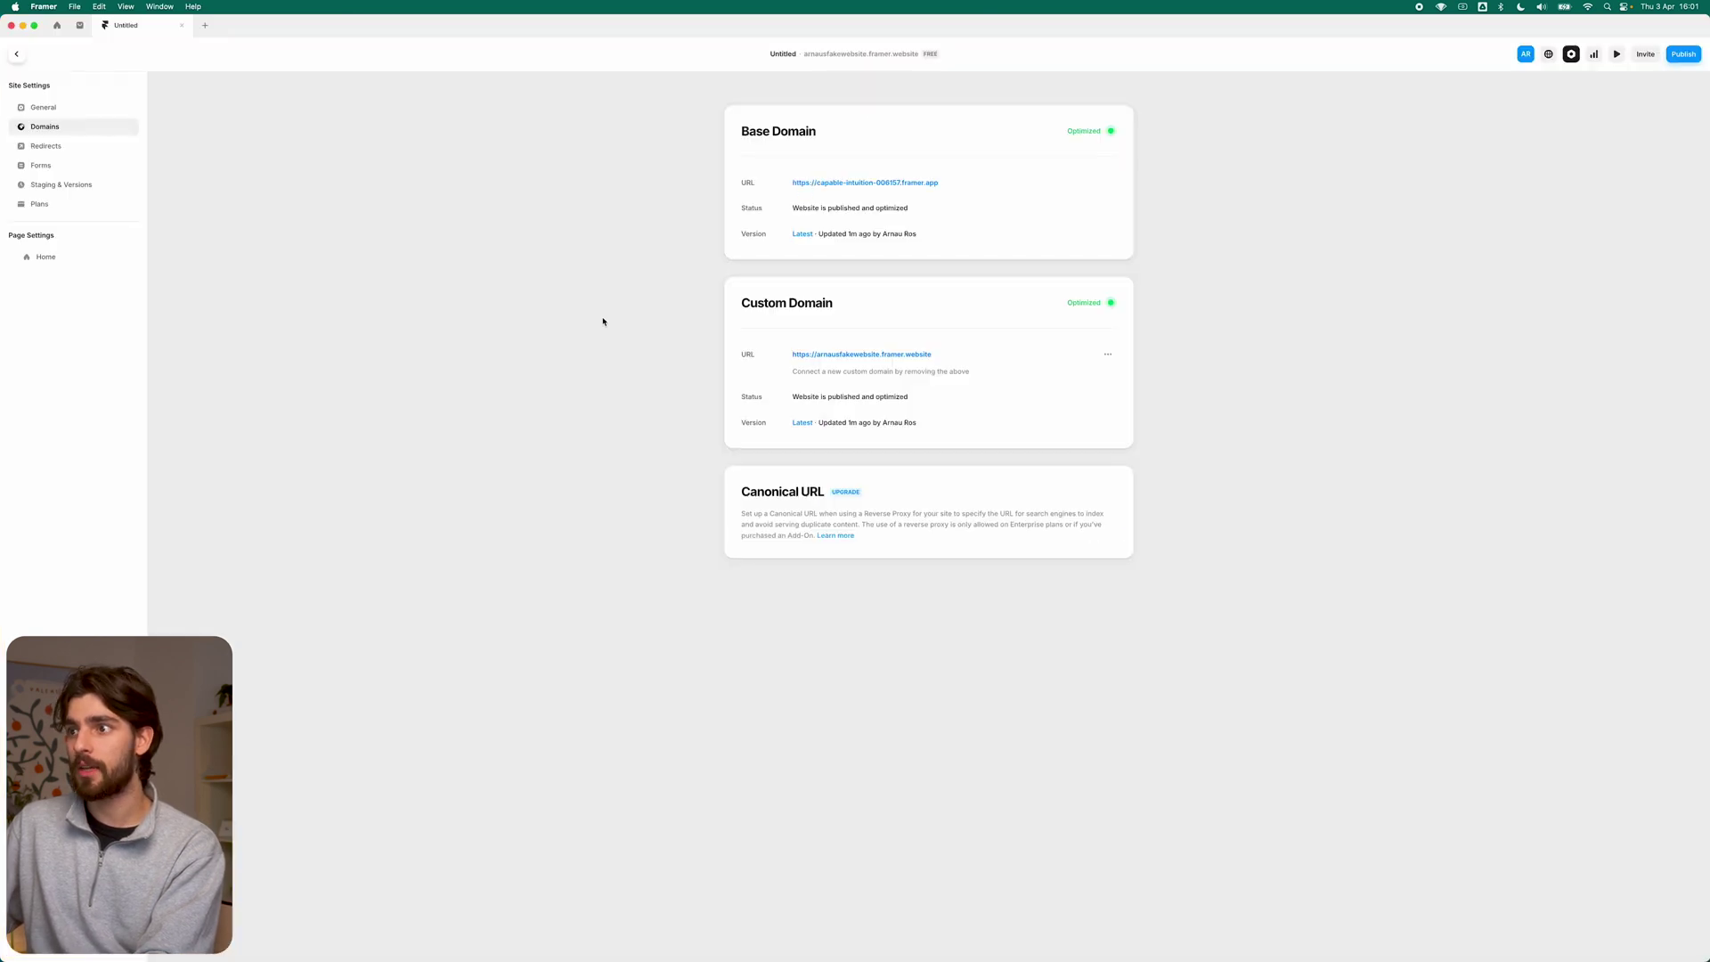
Step: Review the General, Redirects, Forms and Staging & Versions site settings
{"action": "left_click", "coordinate": [45, 110]}
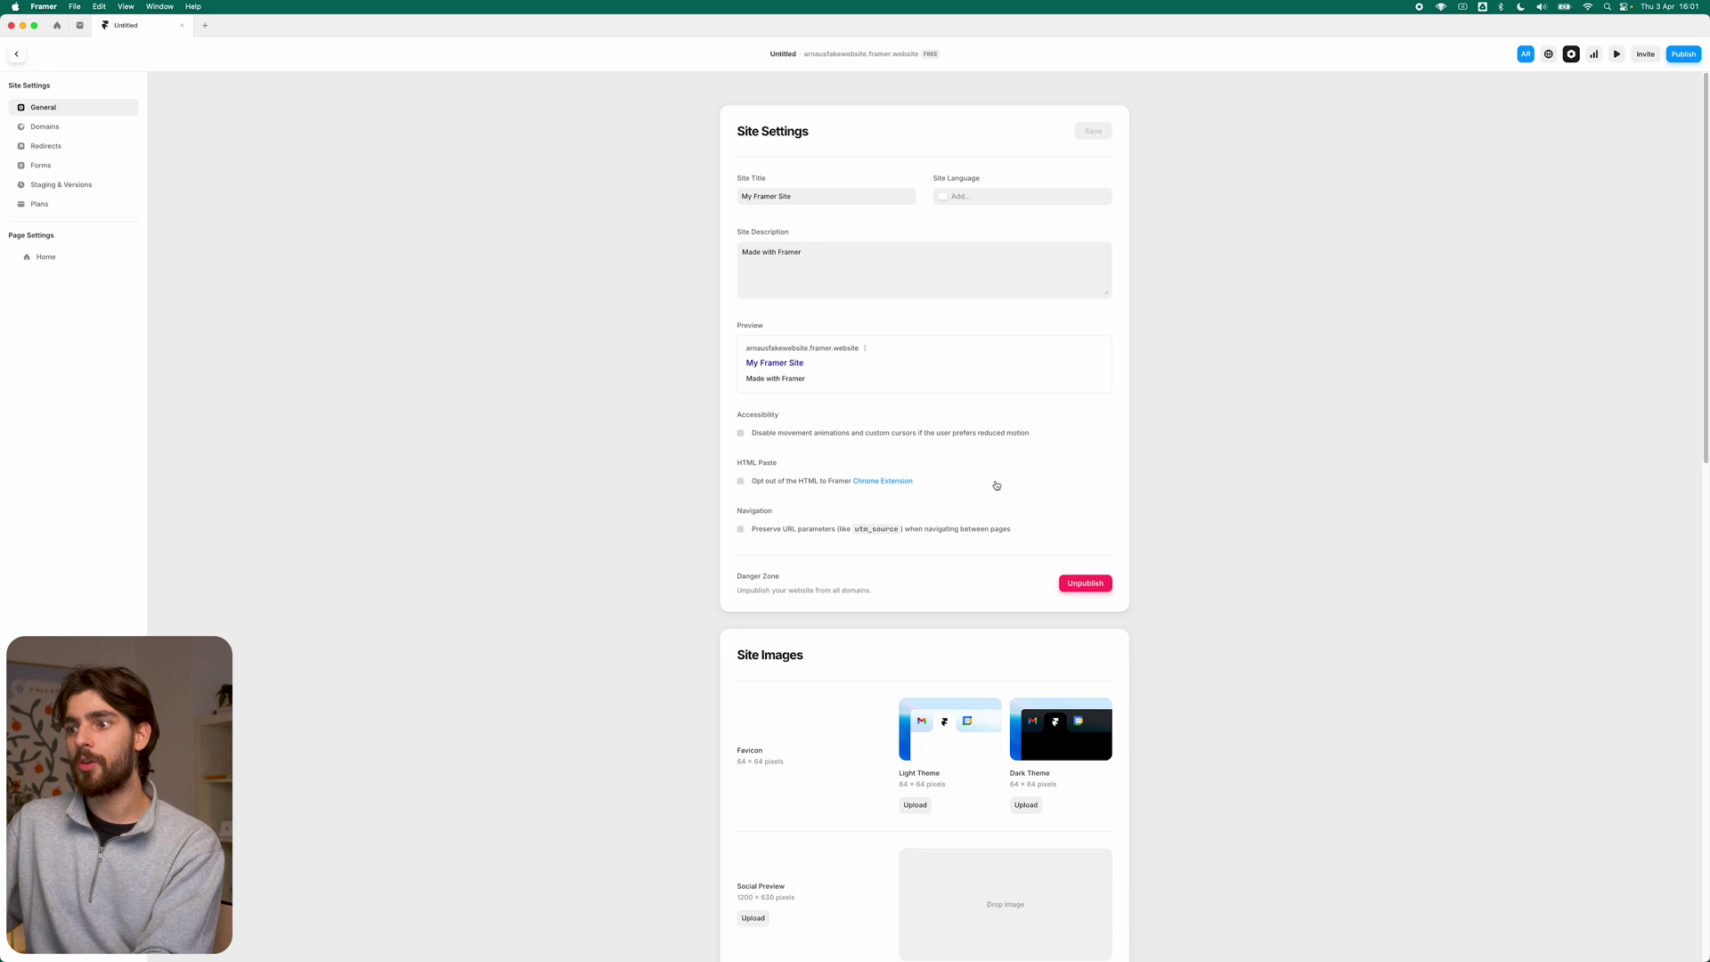
{"action": "scroll", "coordinate": [946, 503], "scroll_direction": "down", "scroll_amount": 2}
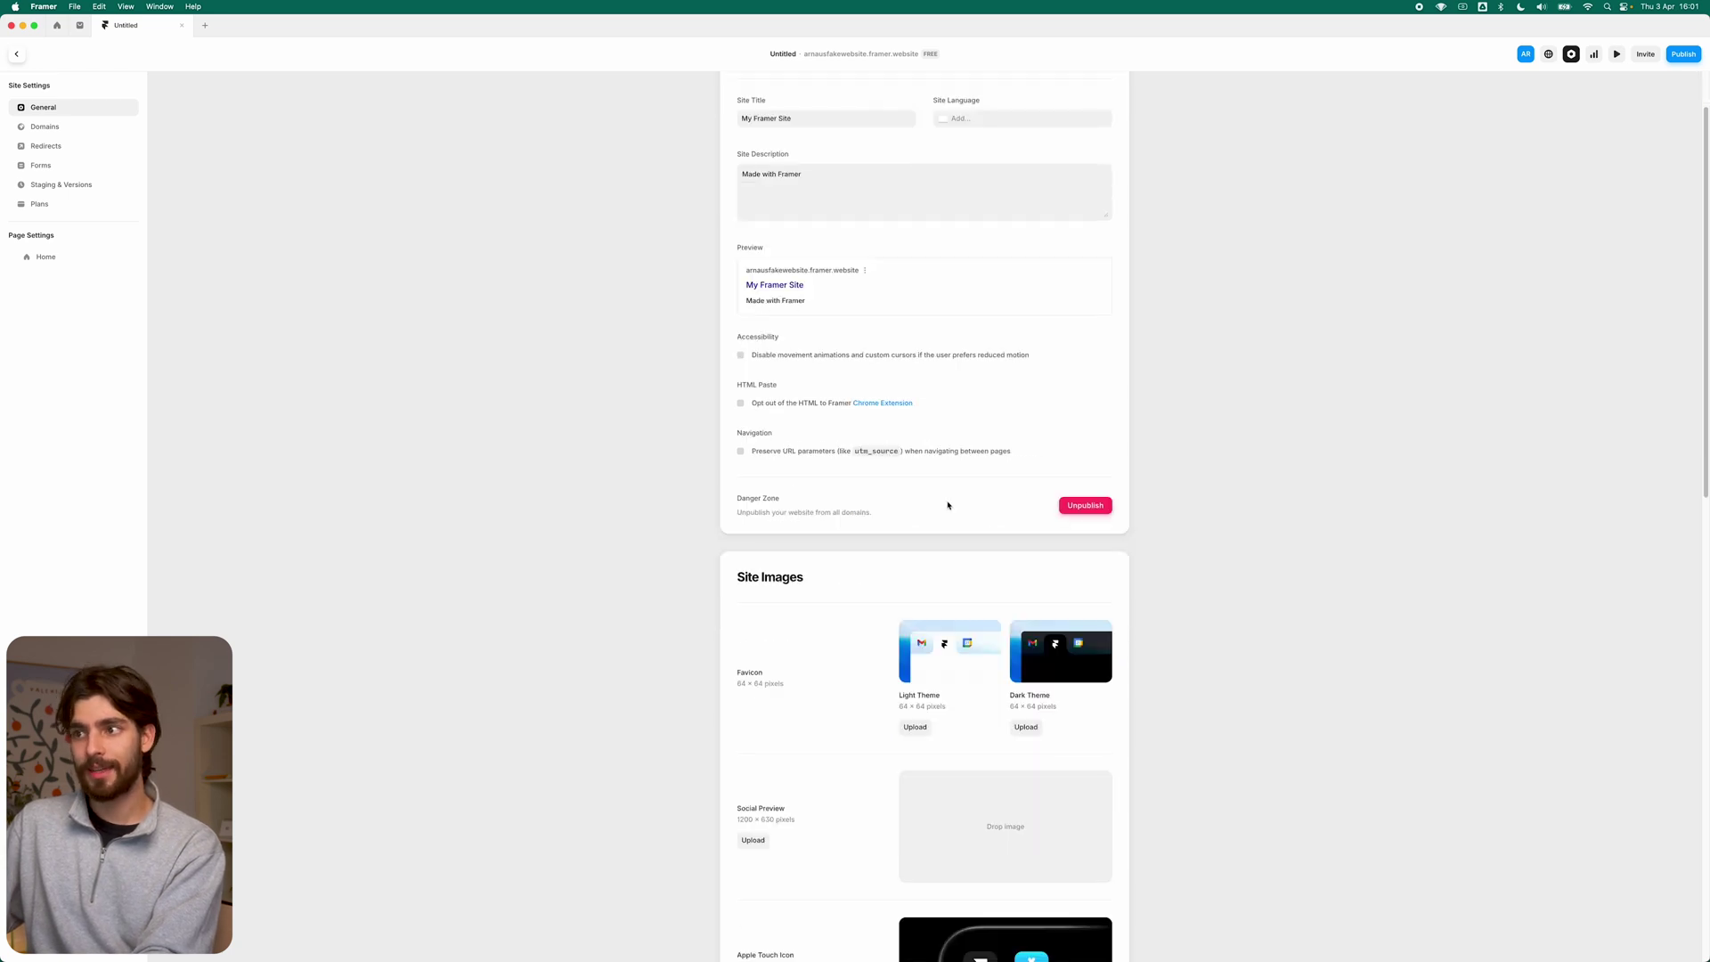
{"action": "scroll", "coordinate": [947, 505], "scroll_direction": "down", "scroll_amount": 20}
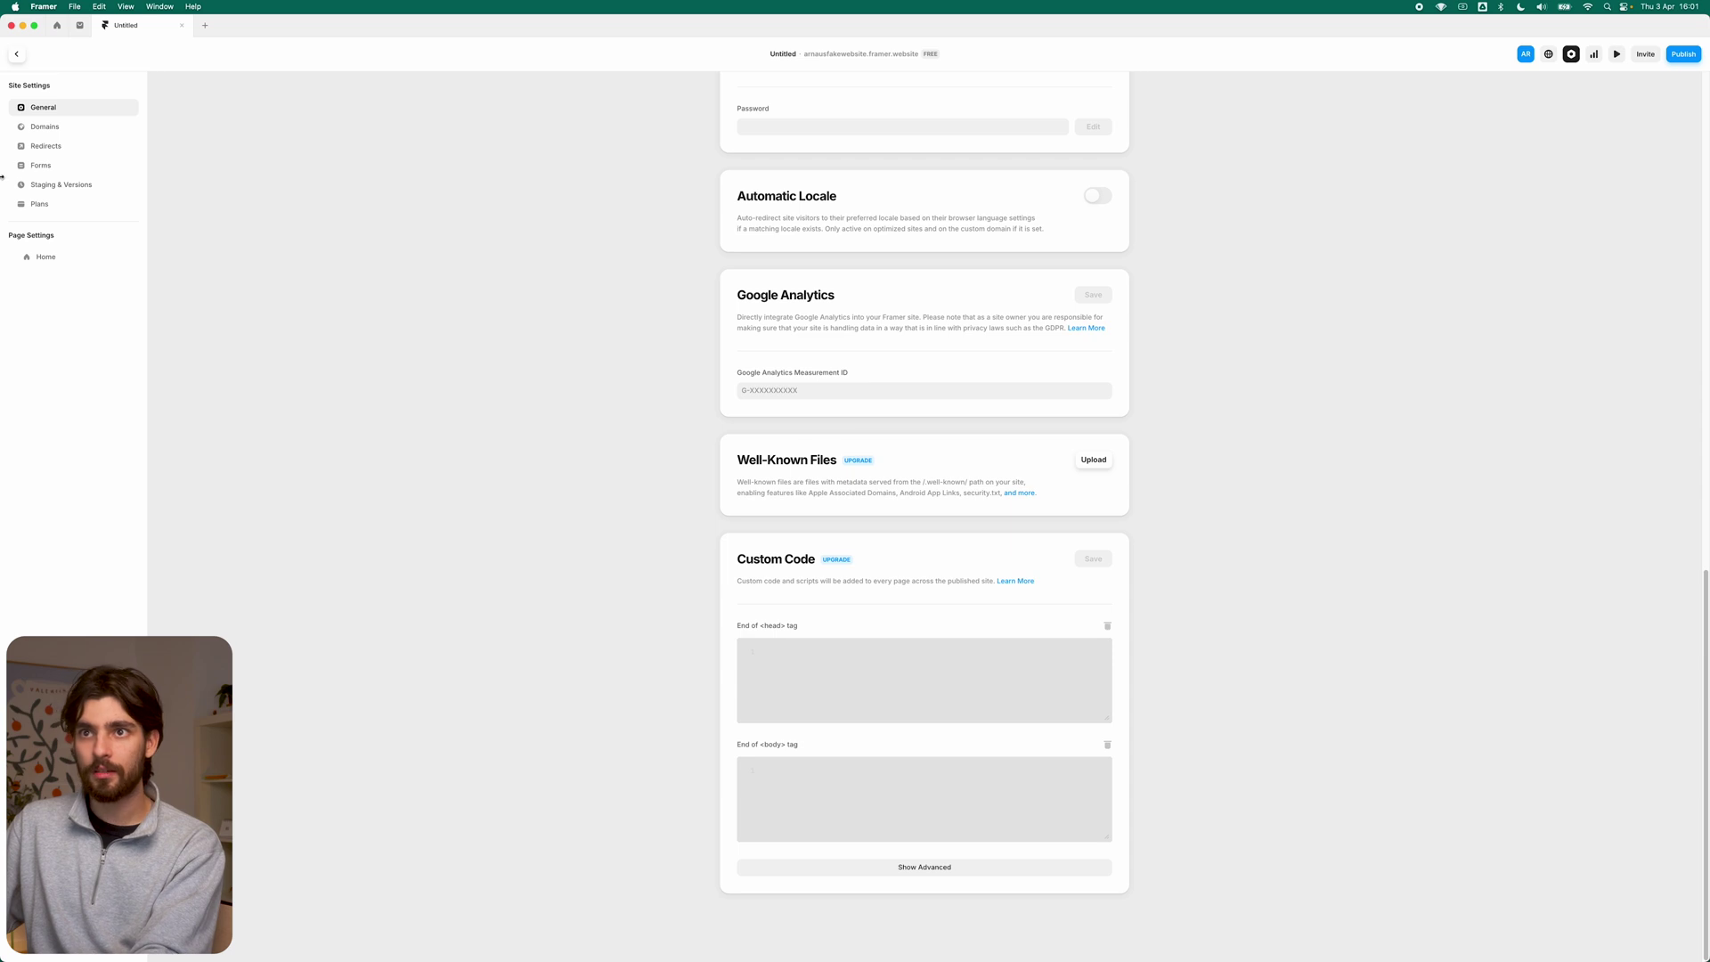
{"action": "left_click", "coordinate": [46, 147]}
{"action": "left_click", "coordinate": [50, 167]}
{"action": "left_click", "coordinate": [68, 185]}
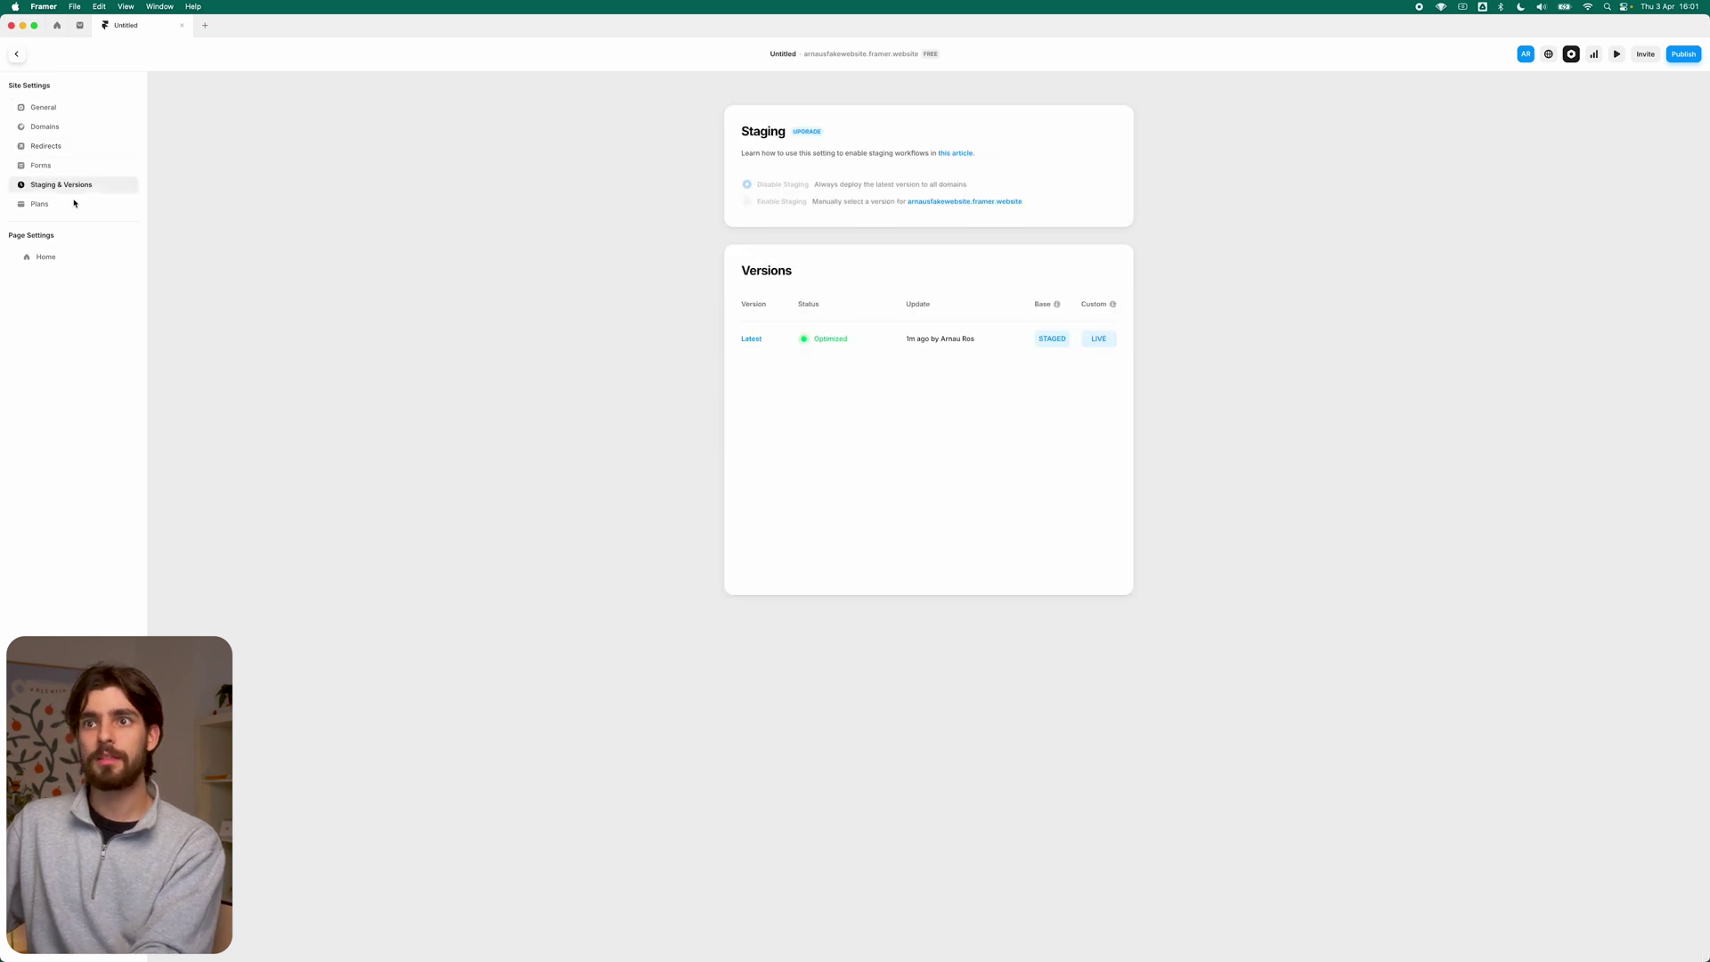
Step: Compare the Personal paid plans, then leave site settings for the canvas
{"action": "left_click", "coordinate": [70, 207]}
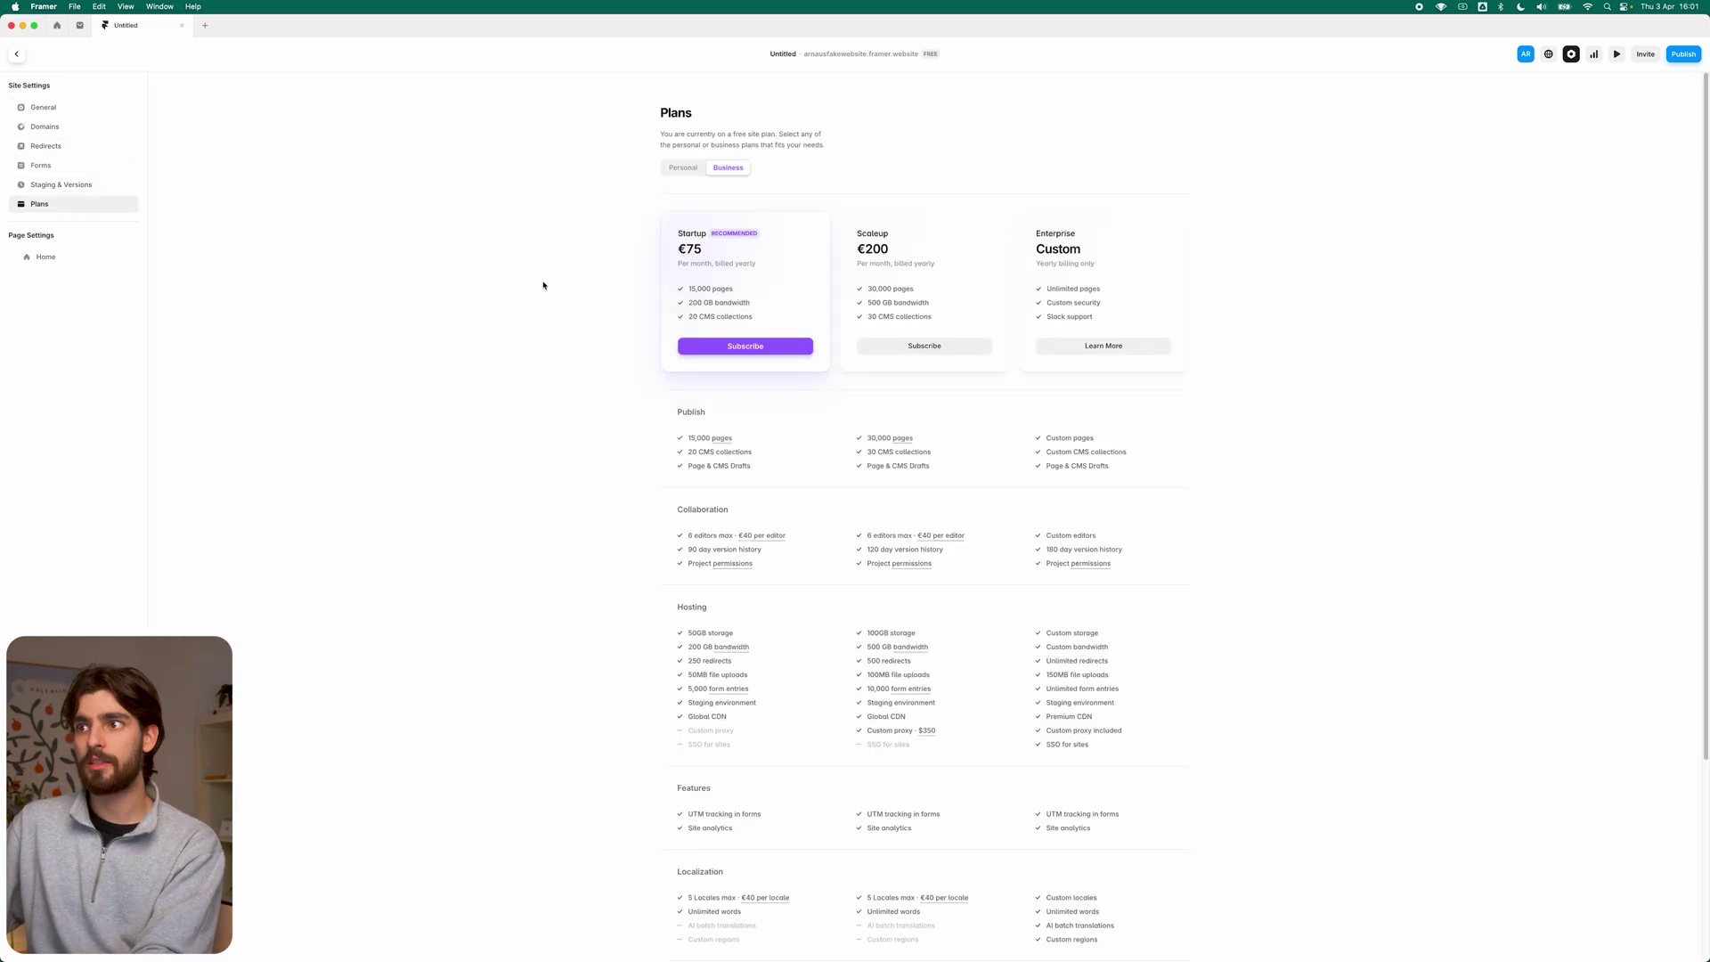
{"action": "left_click", "coordinate": [672, 171]}
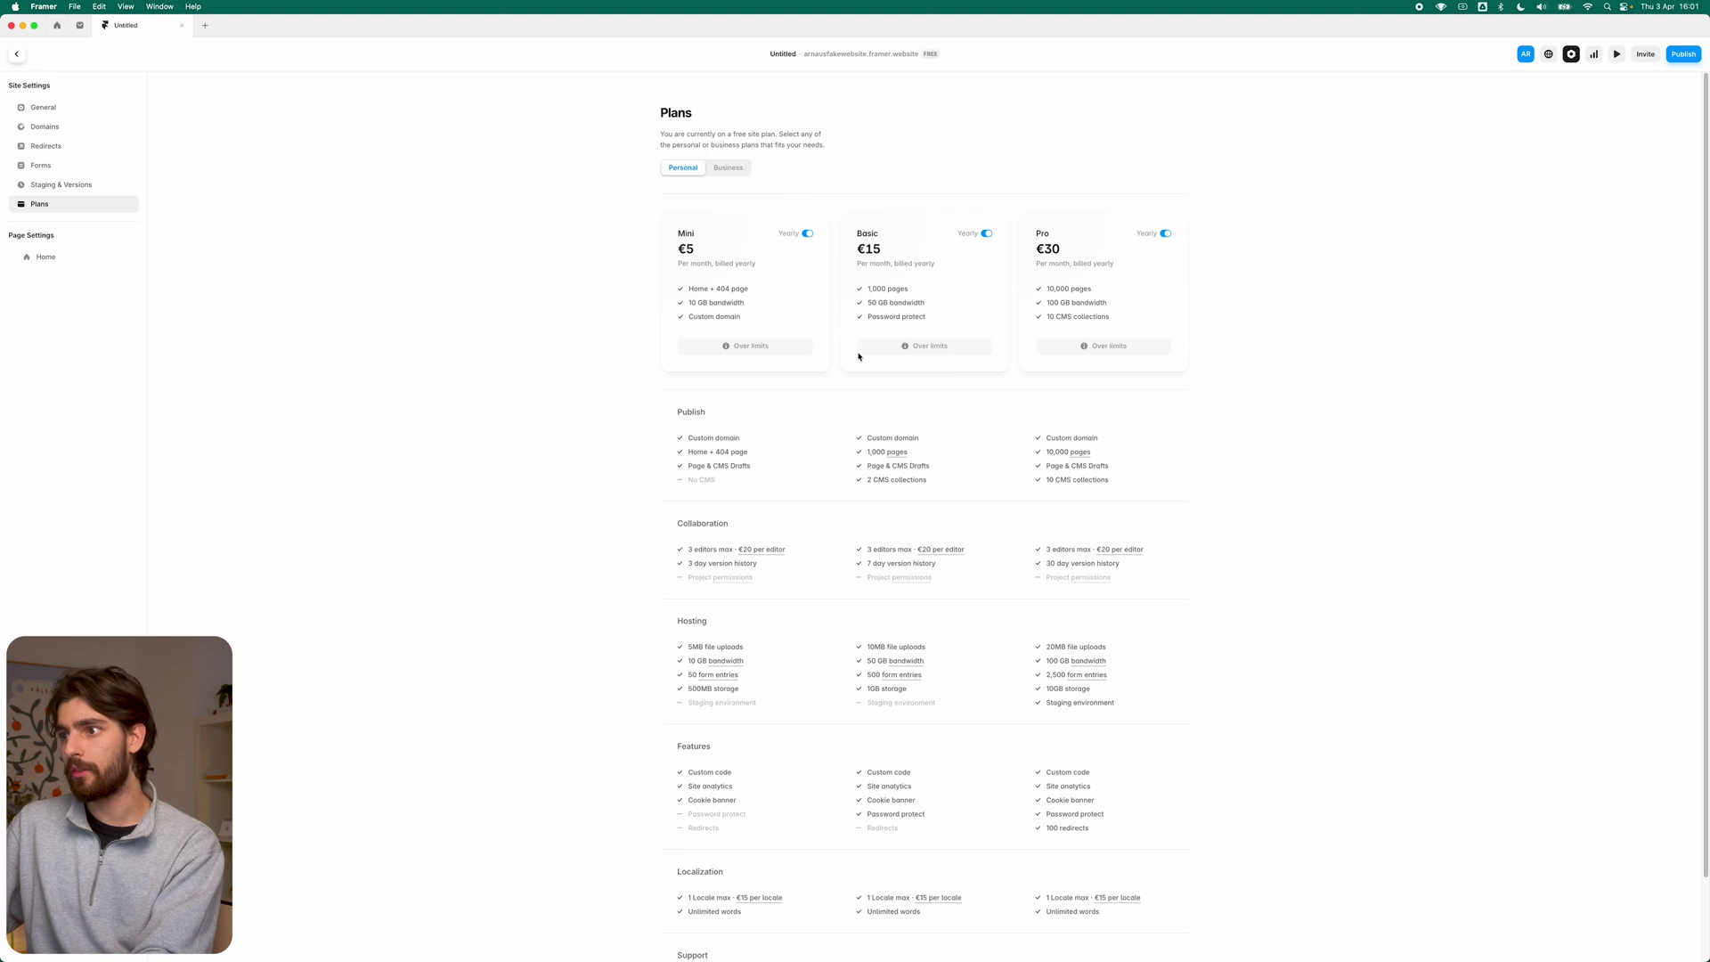
{"action": "scroll", "coordinate": [772, 351], "scroll_direction": "down", "scroll_amount": 2}
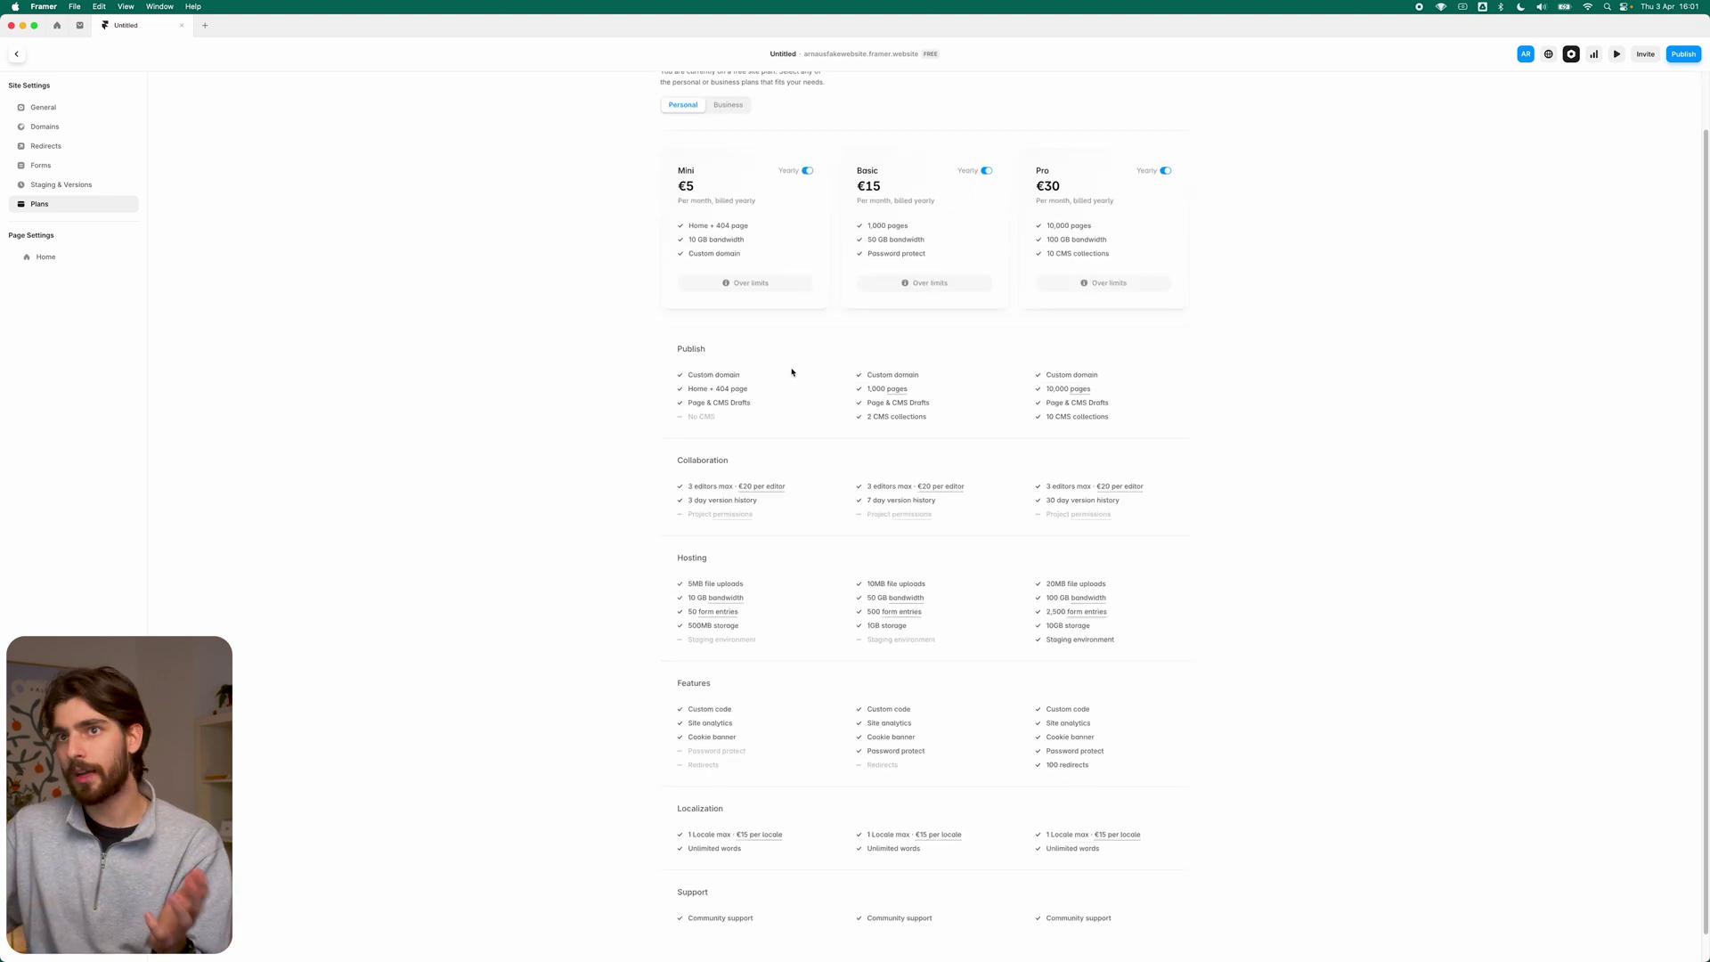
{"action": "left_click", "coordinate": [16, 53]}
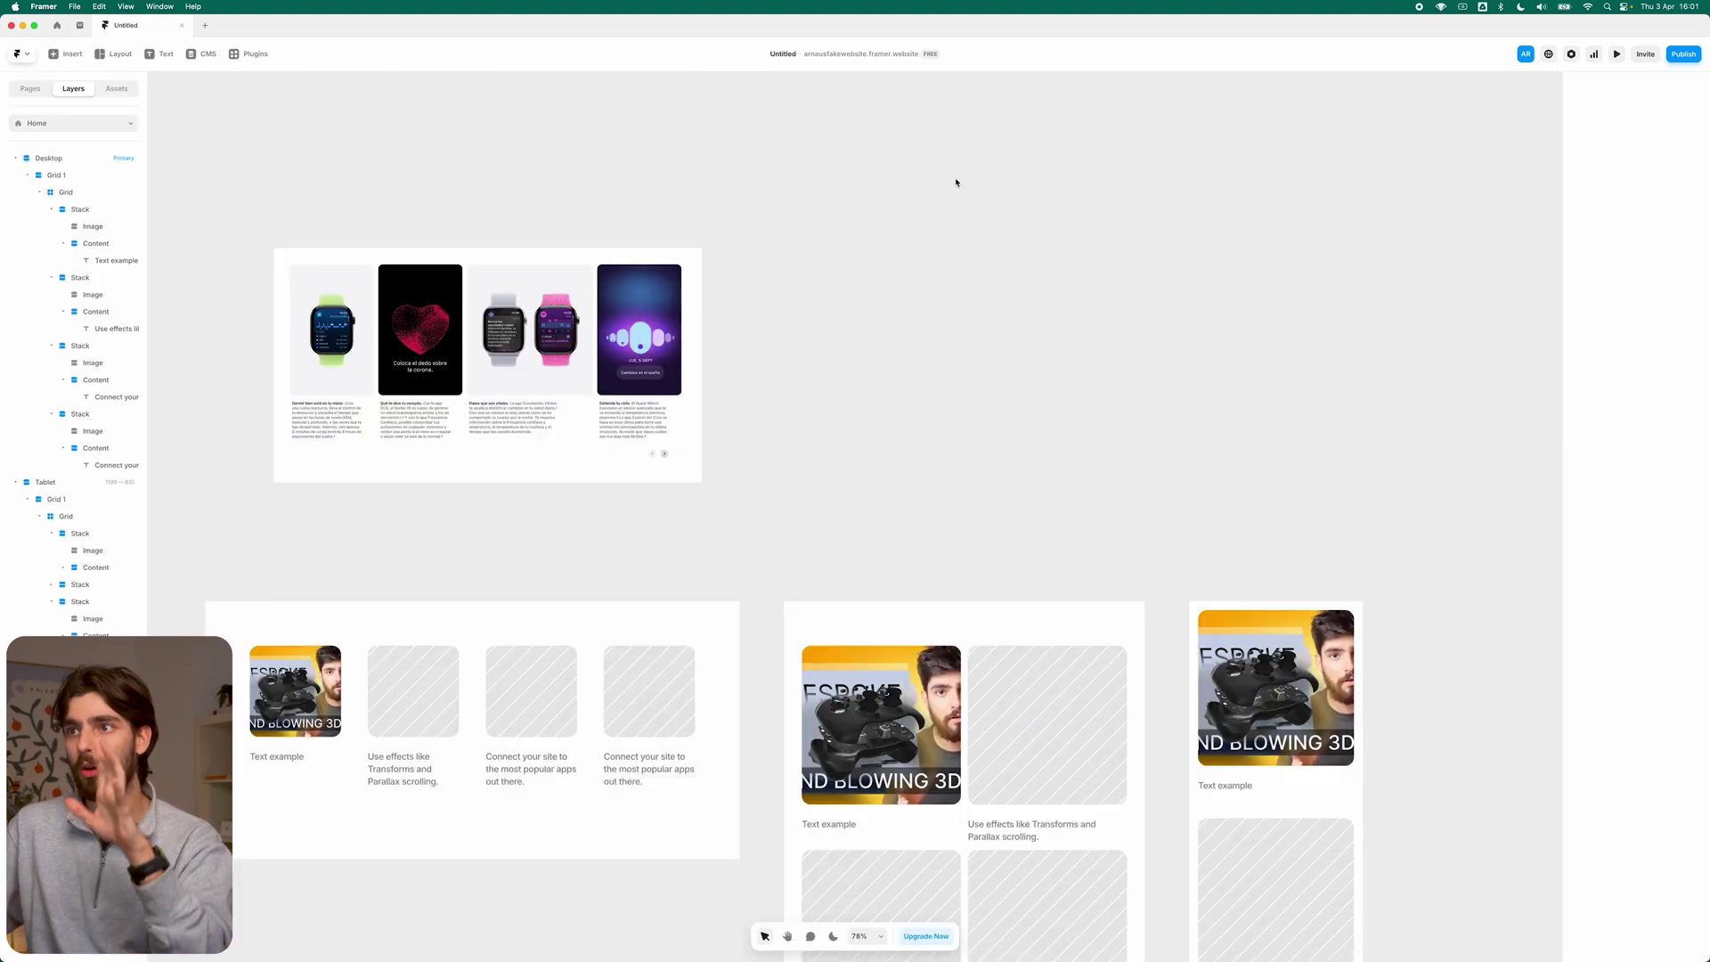